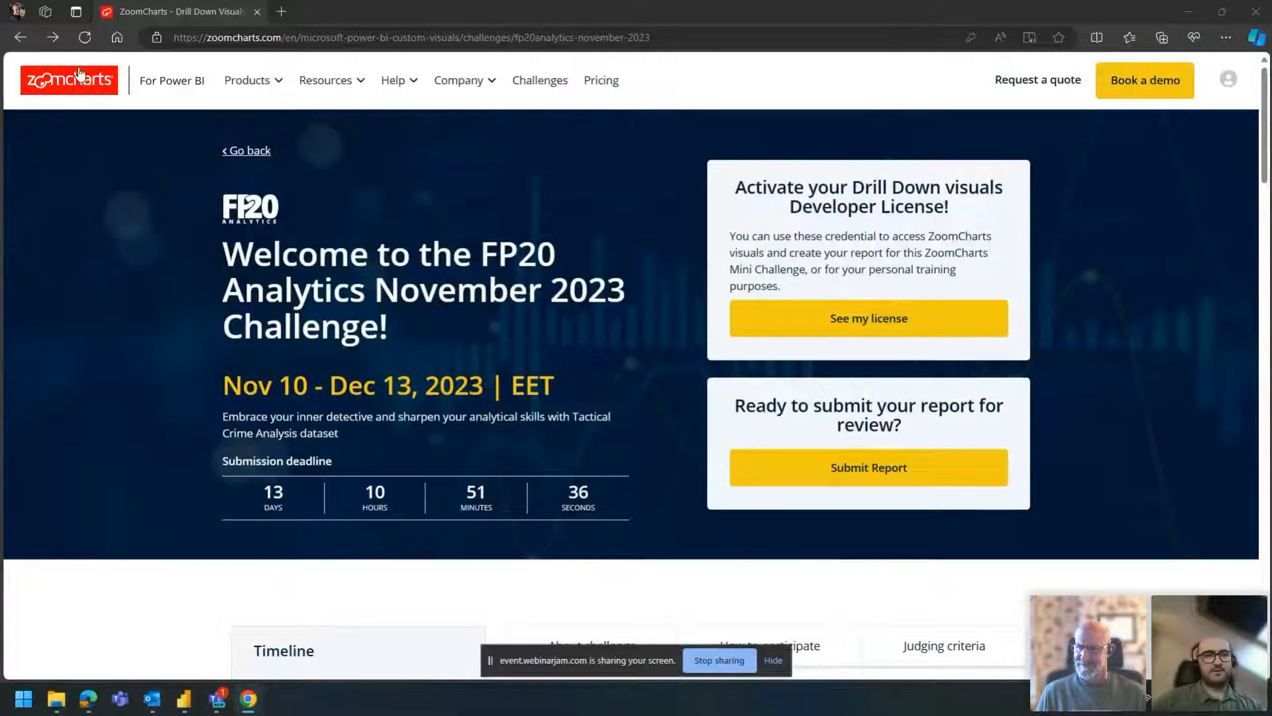
- Open the FP20 Analytics November 2023 challenge page from the list of ongoing challenges
click(547, 87)
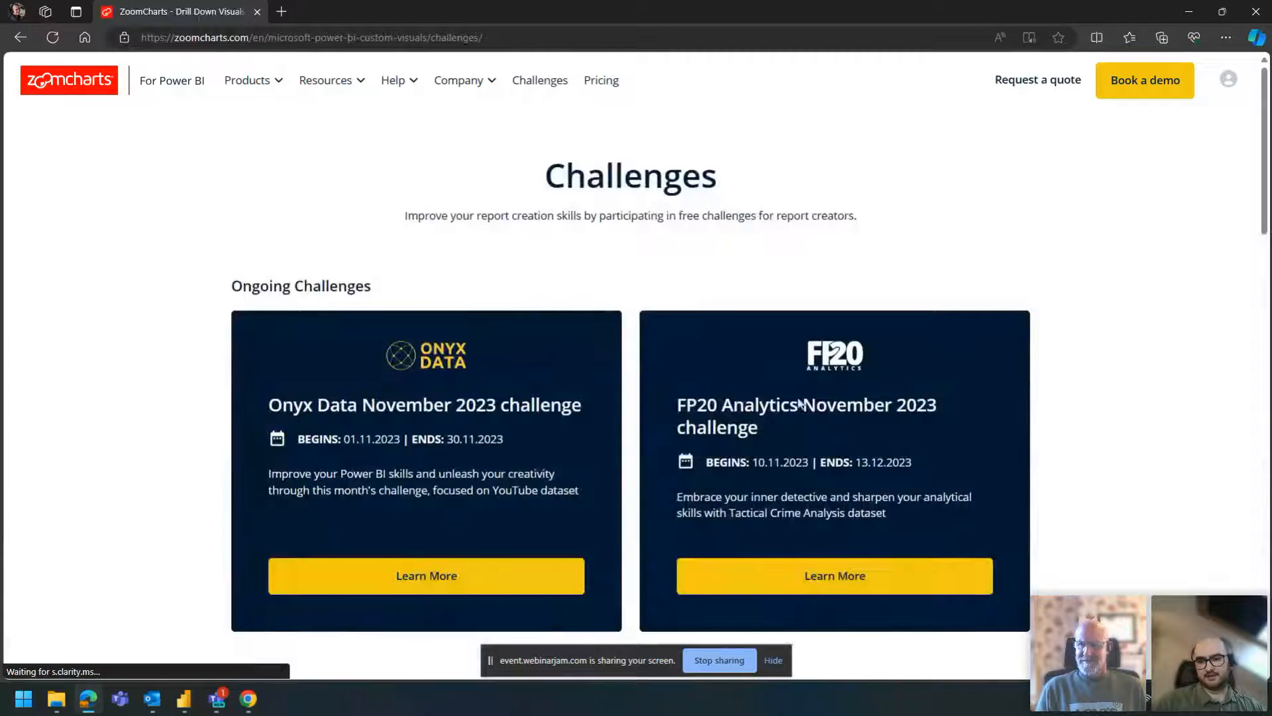
click(807, 581)
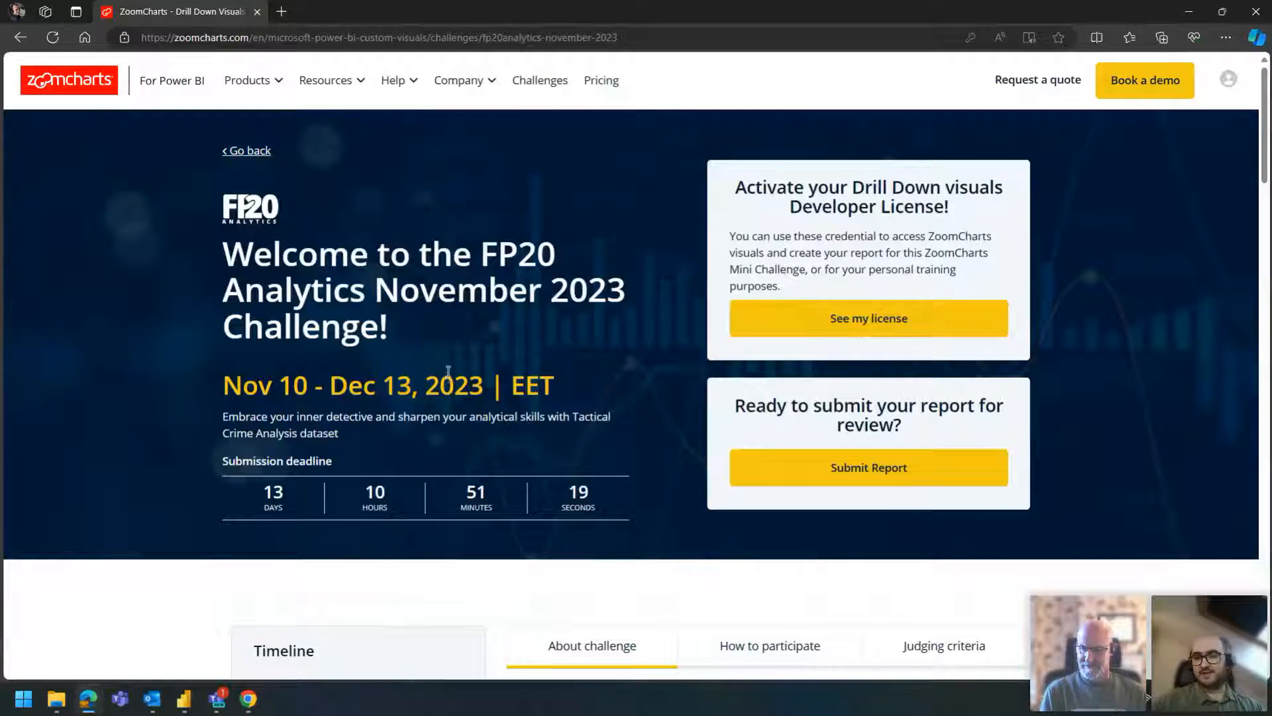
click(858, 311)
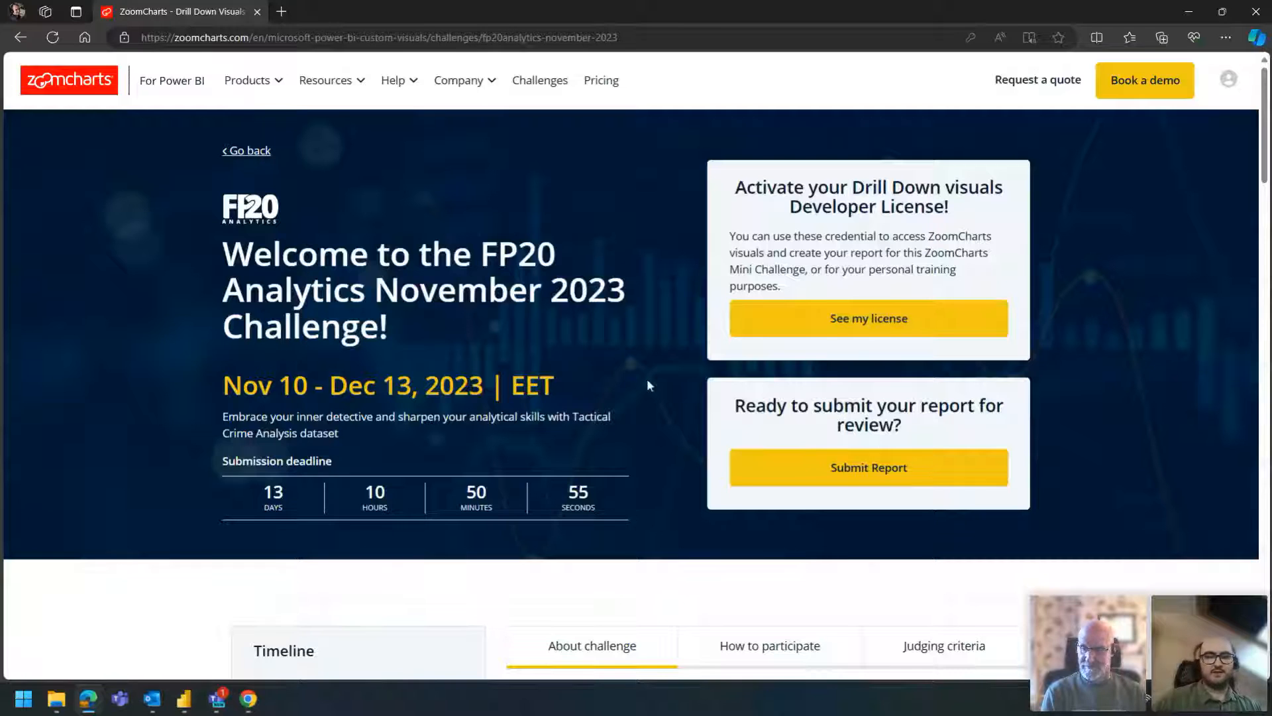
- Review the challenge timeline, covering registration, submissions opening, the Intro to Tactical Crime Analysis Dataset webinar and the Solve the Case webinars
scroll(614, 365, down, 2)
scroll(614, 358, down, 2)
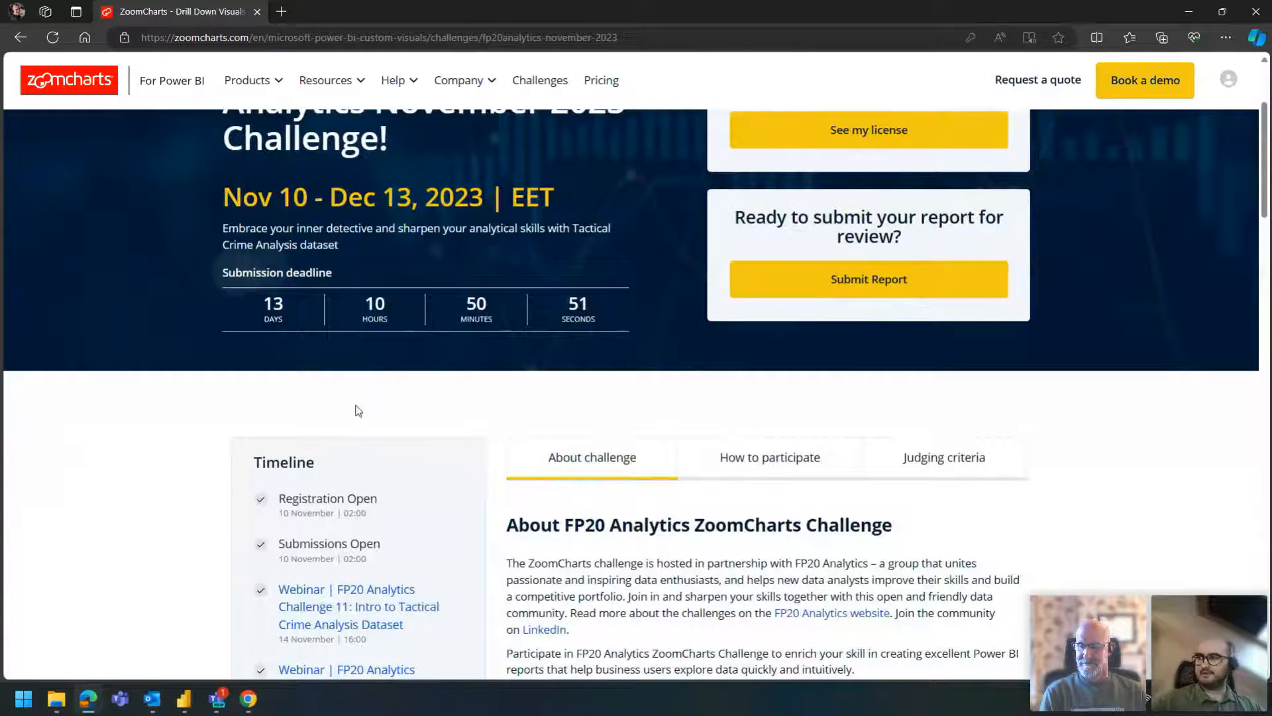
scroll(318, 447, down, 2)
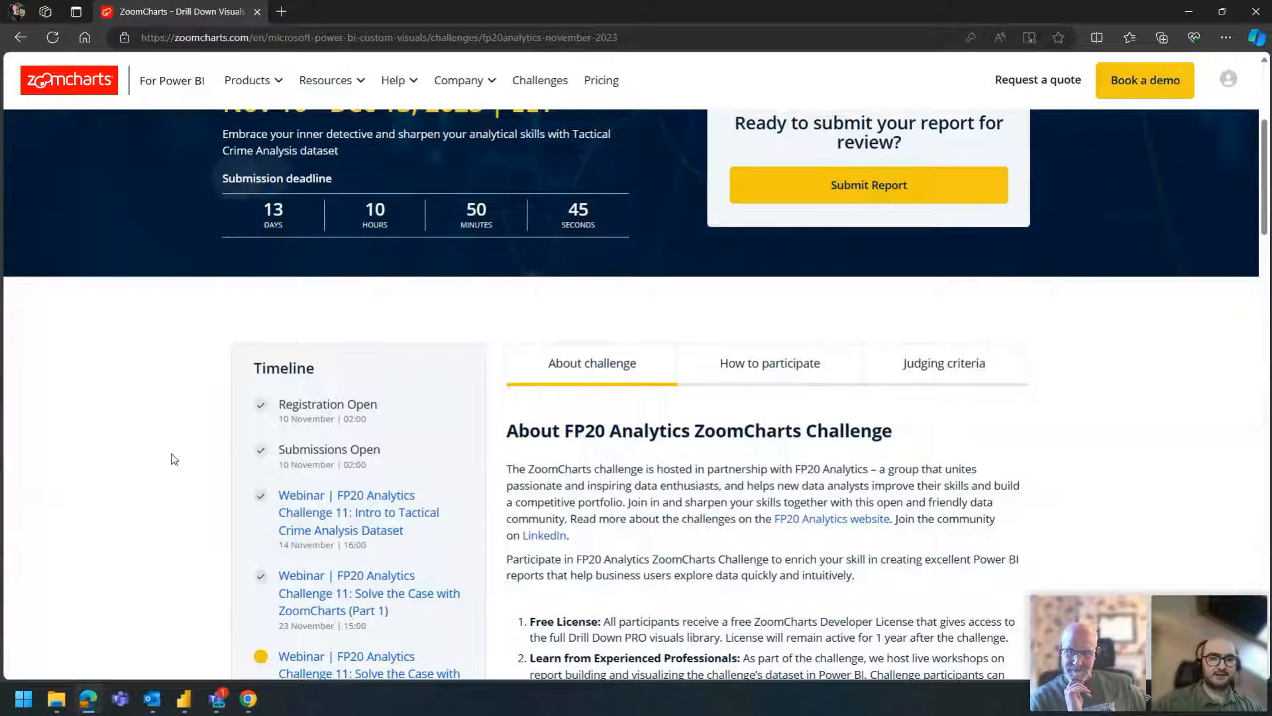
scroll(325, 414, down, 2)
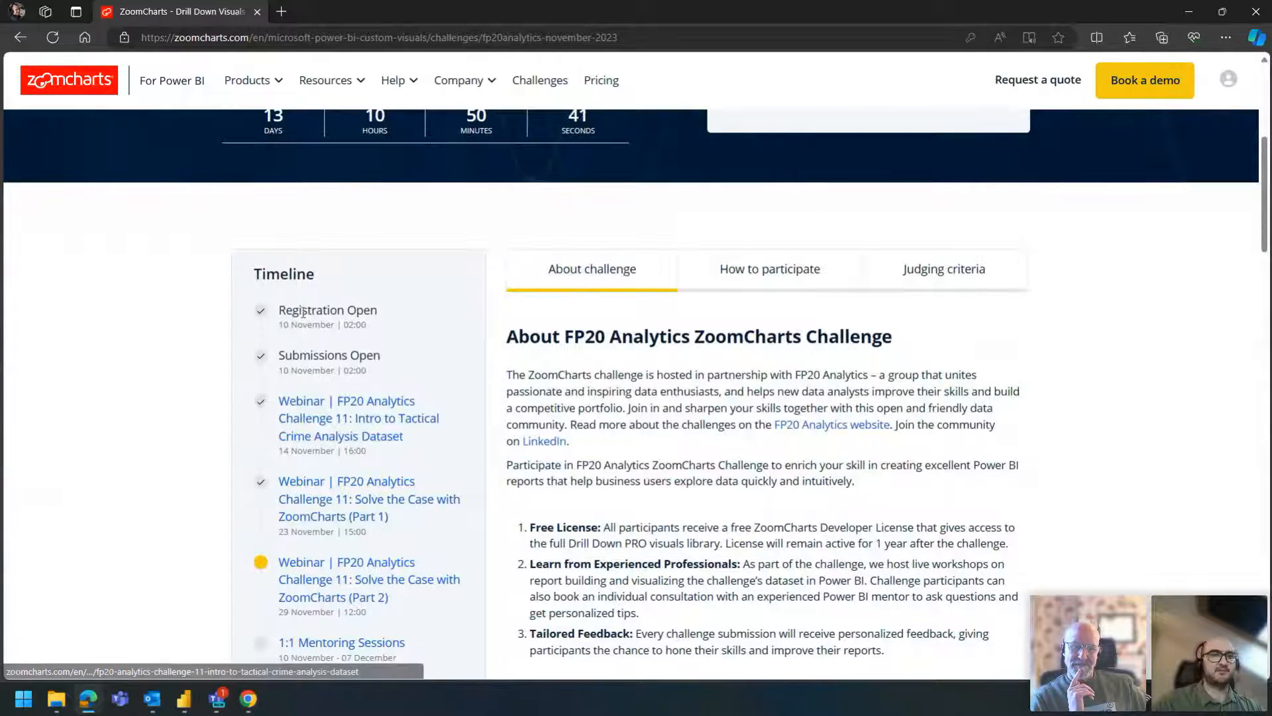
drag(300, 355, 320, 353)
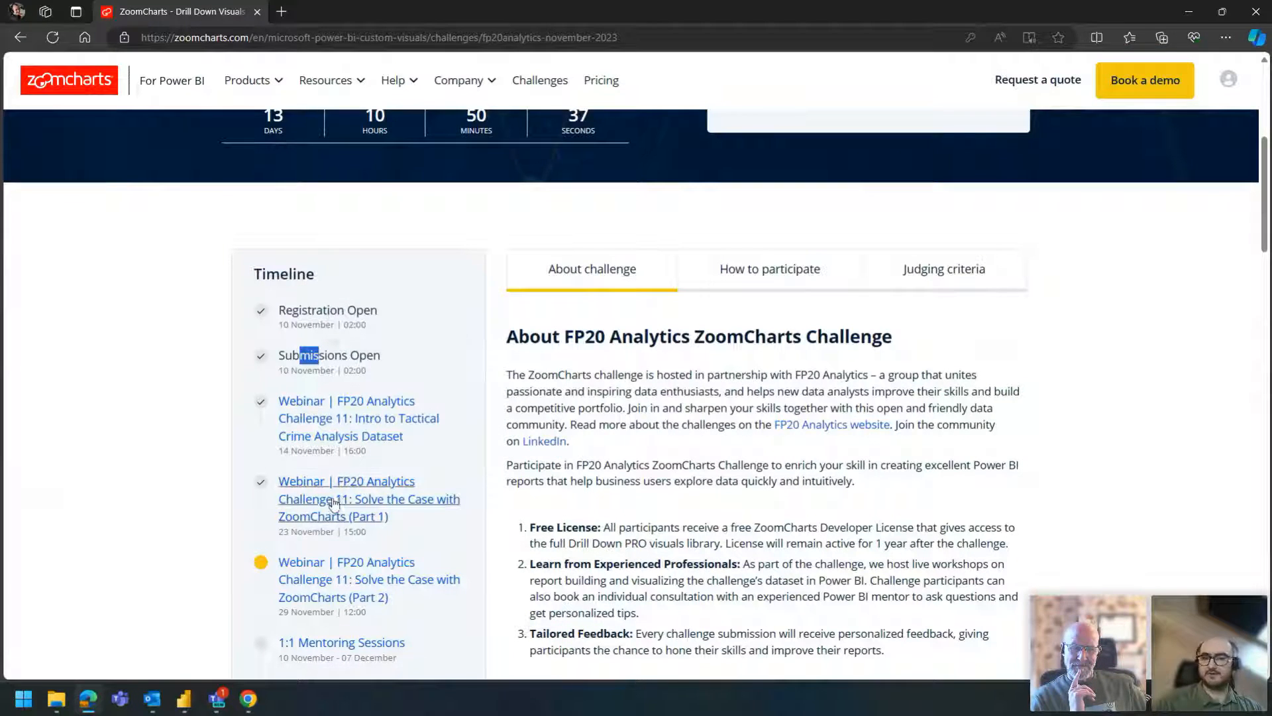
scroll(333, 504, down, 1)
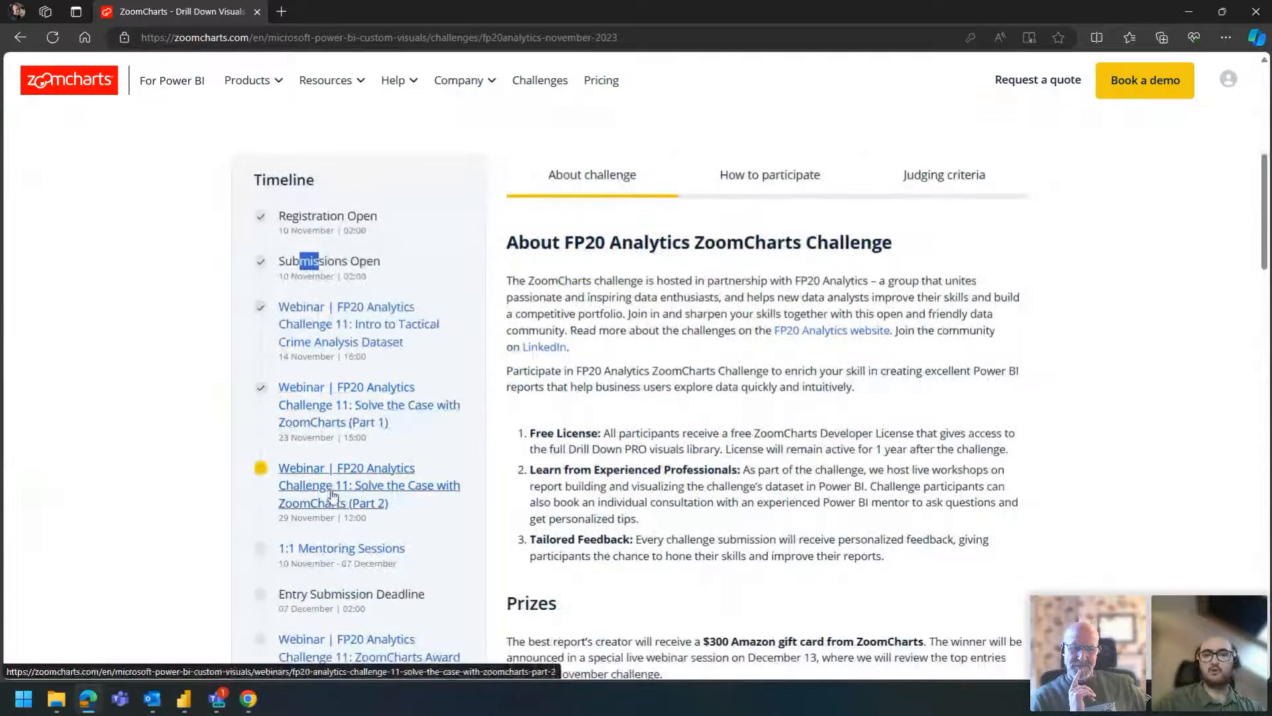
click(416, 359)
drag(416, 360, 254, 315)
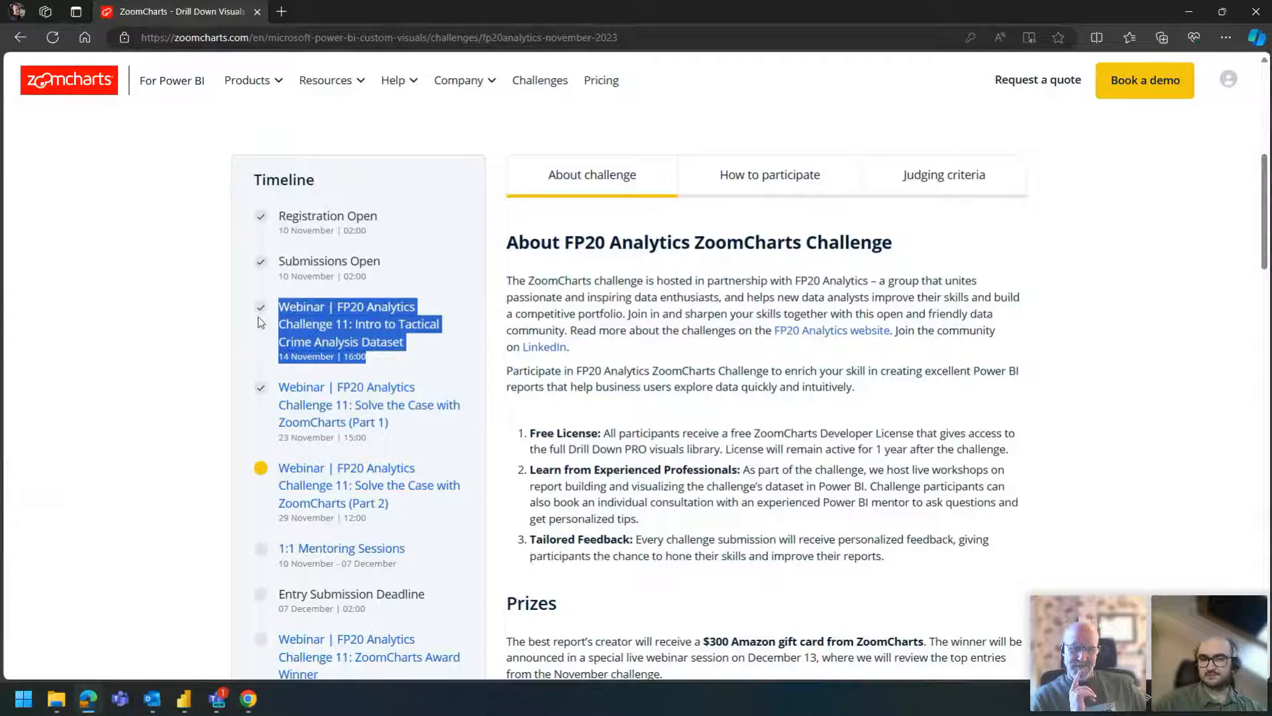
click(317, 276)
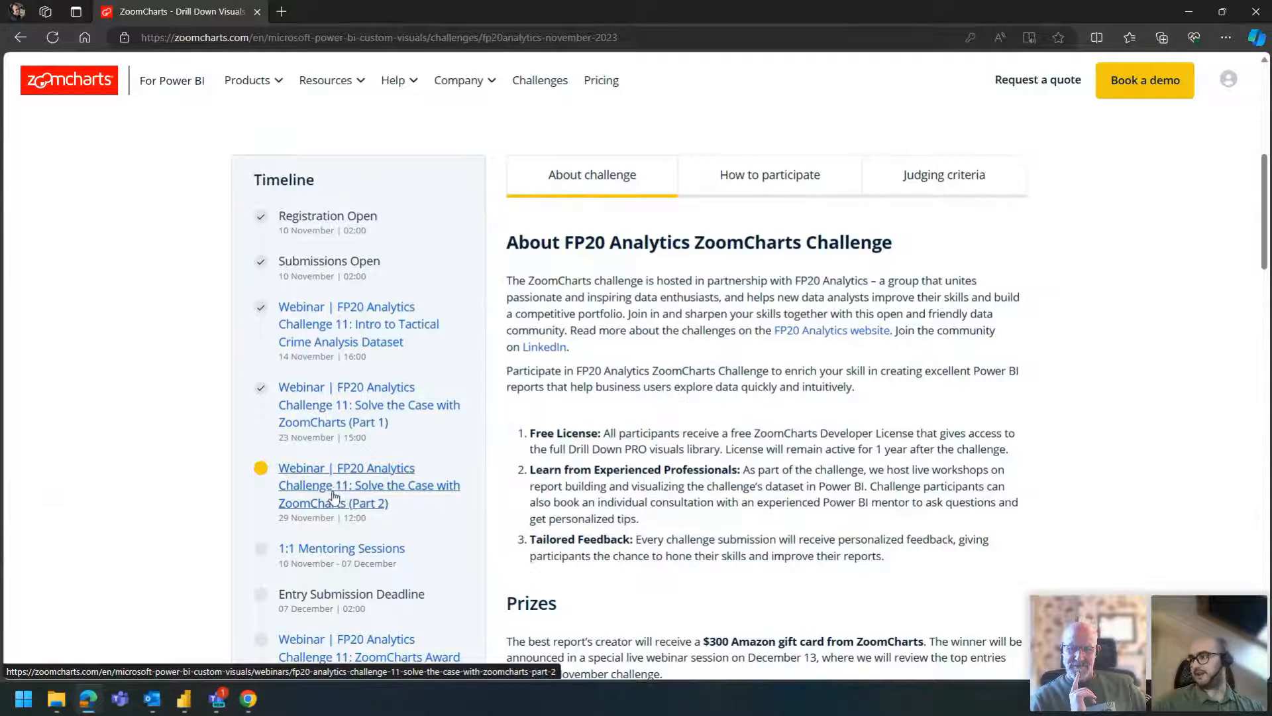
- Check the timeline's 1:1 mentoring dates and entry submission deadline, plus the prizes and upcoming webinars
scroll(335, 493, down, 1)
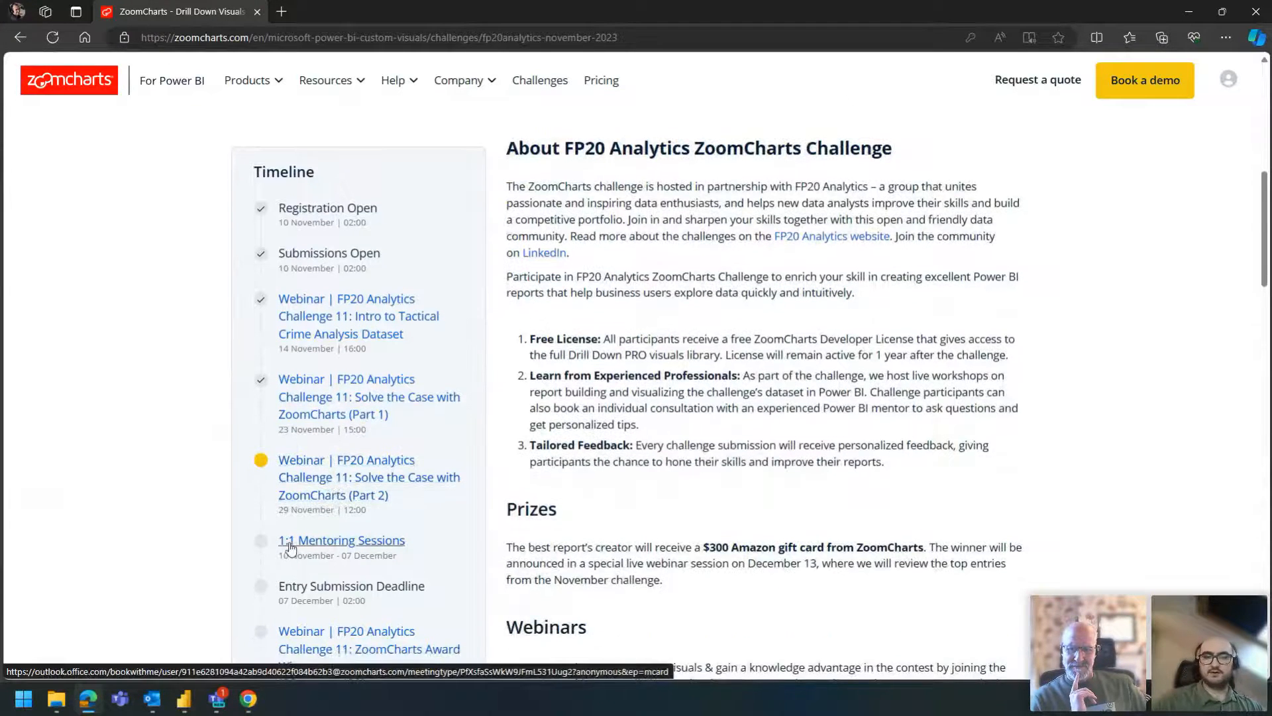
drag(393, 556, 342, 557)
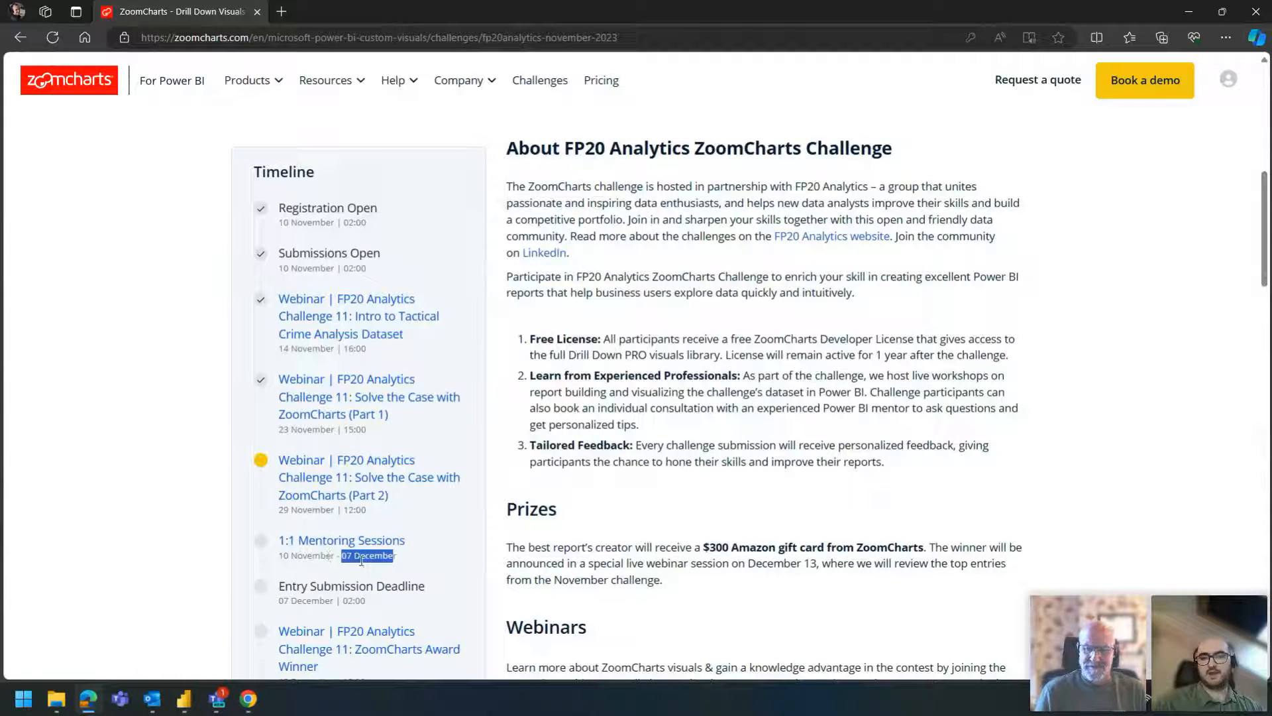
click(363, 557)
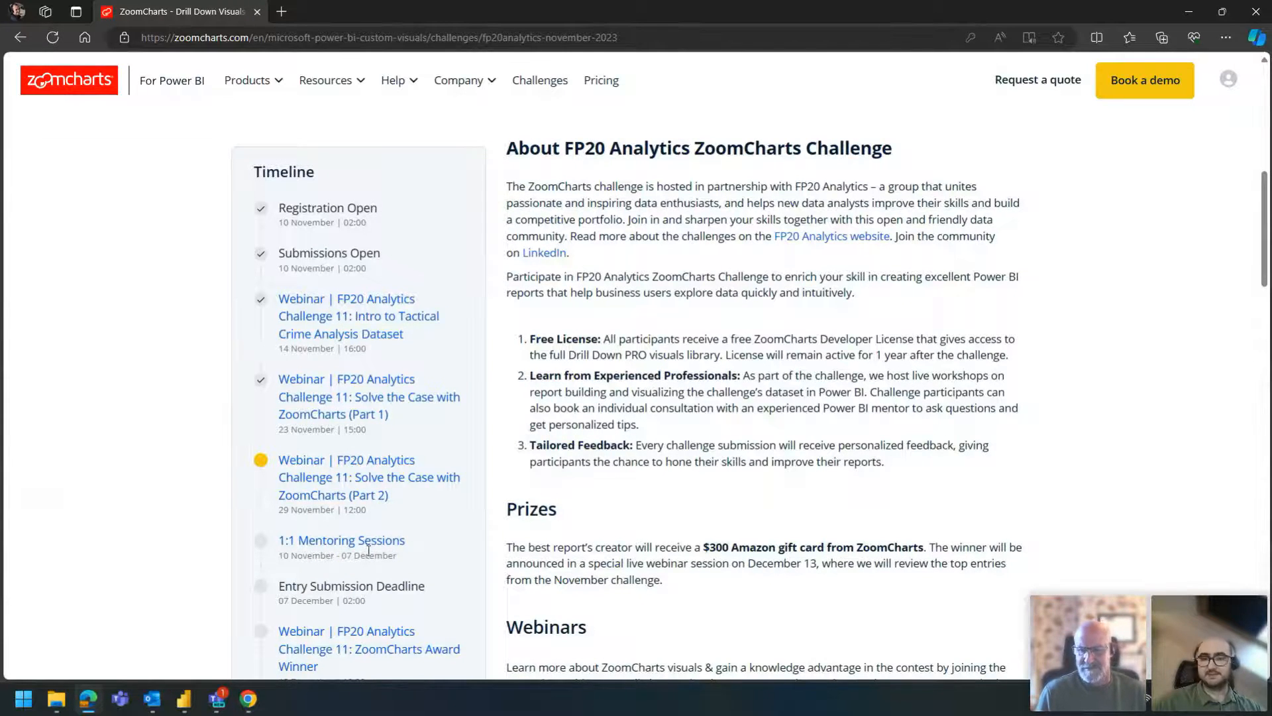
scroll(363, 554, down, 1)
drag(284, 600, 309, 605)
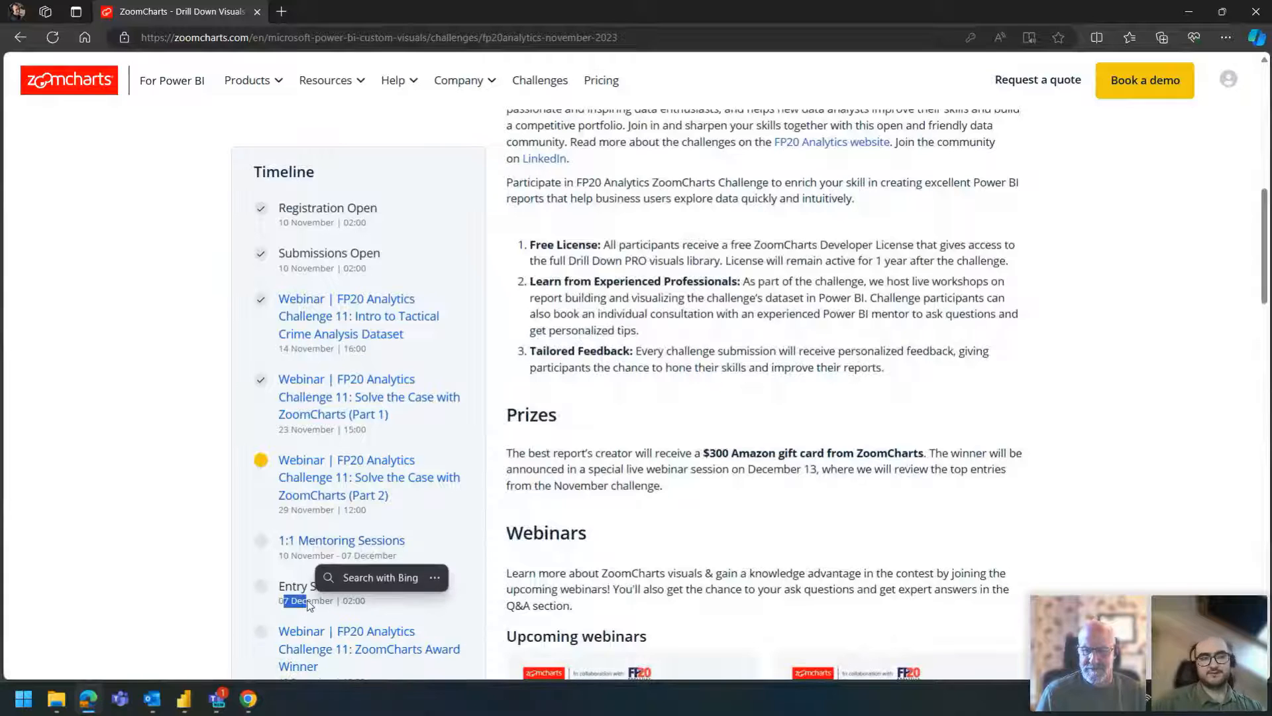
click(312, 587)
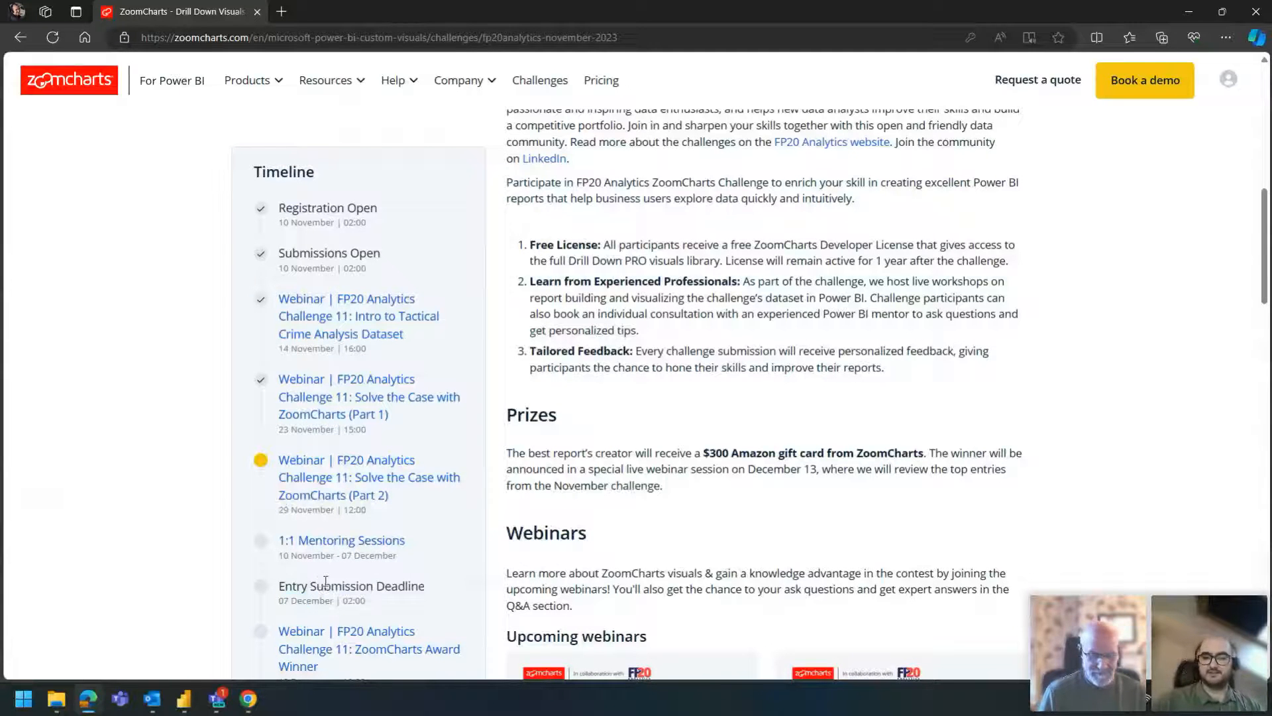
scroll(342, 576, down, 2)
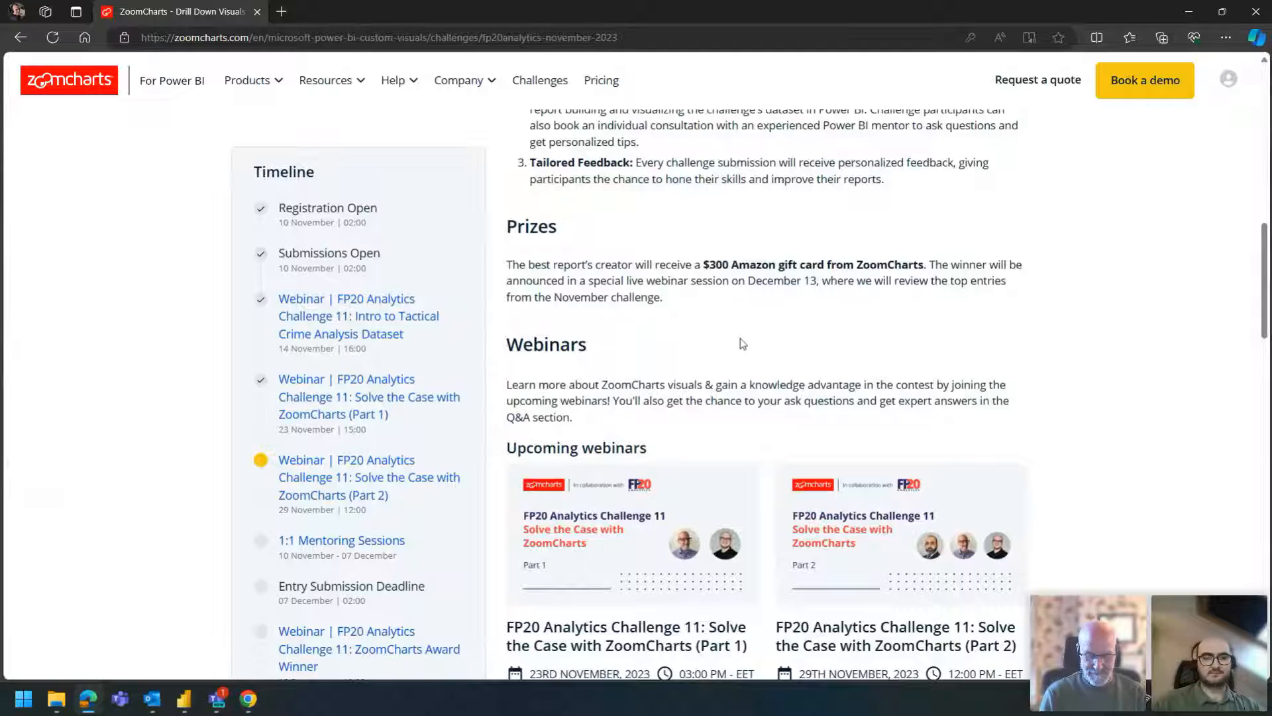
scroll(756, 343, up, 8)
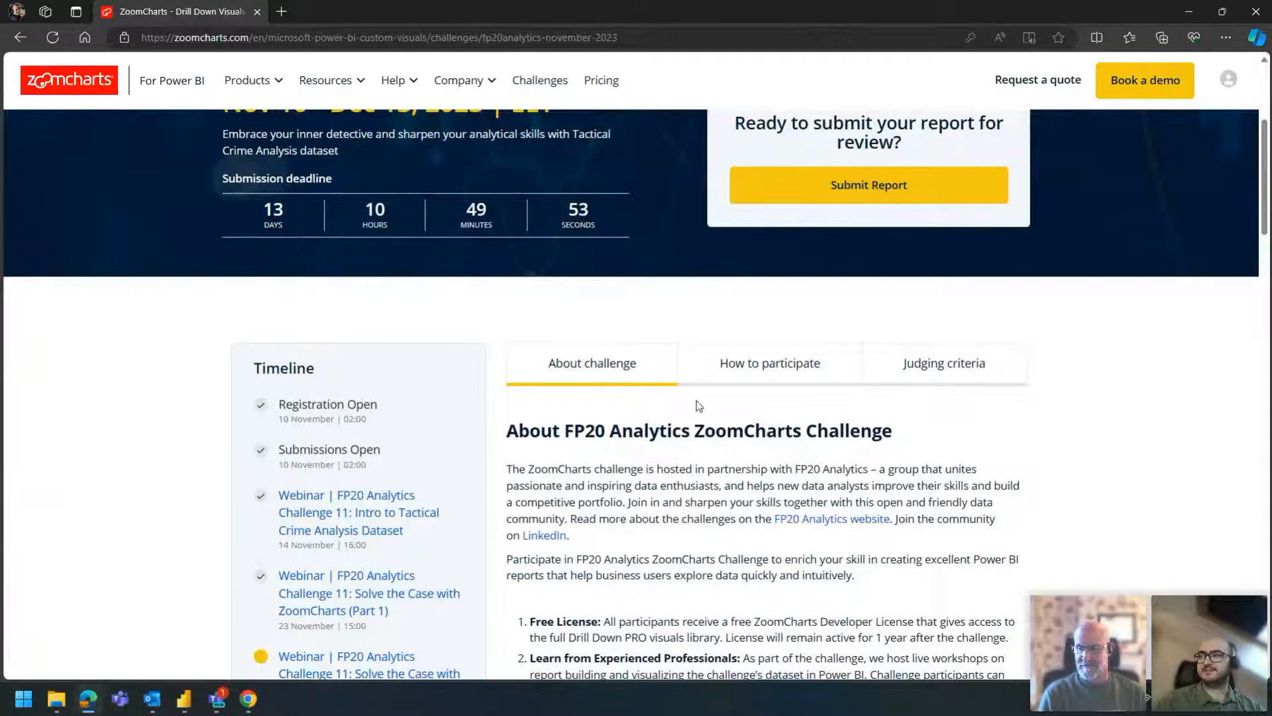
- Look through the challenge's How to participate and Judging criteria sections
click(755, 383)
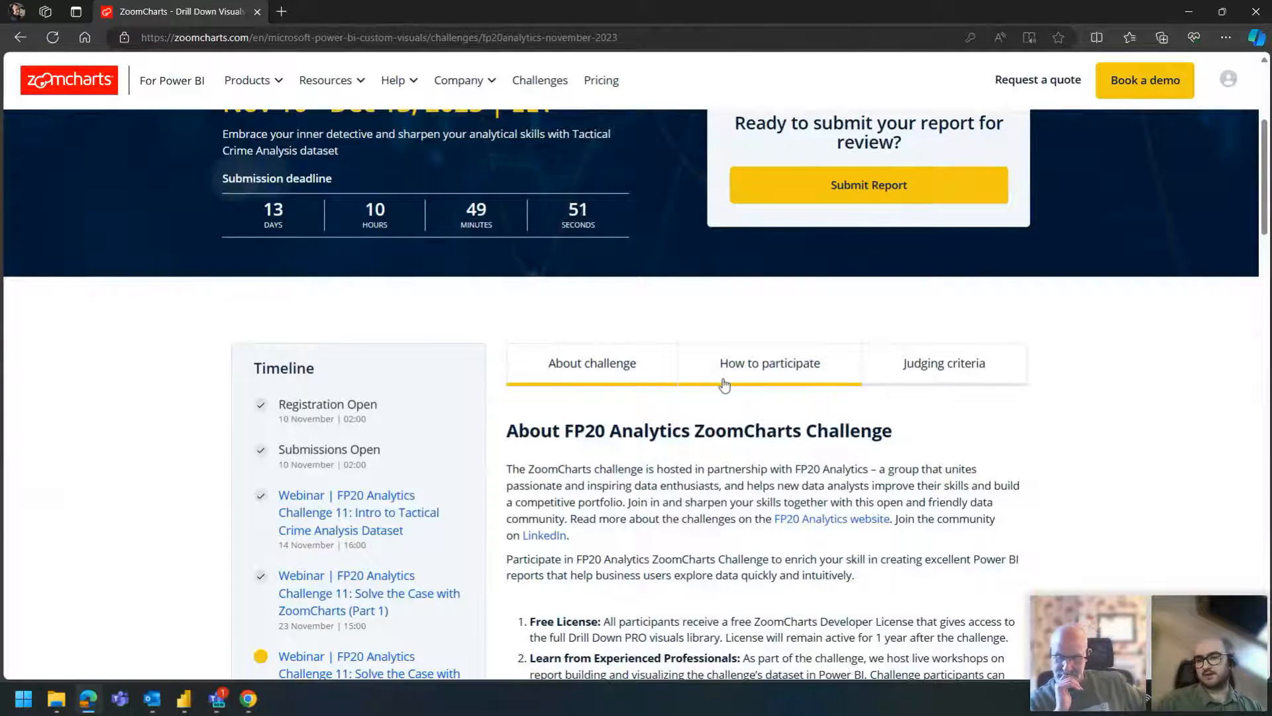
click(979, 371)
click(636, 372)
click(772, 378)
click(891, 381)
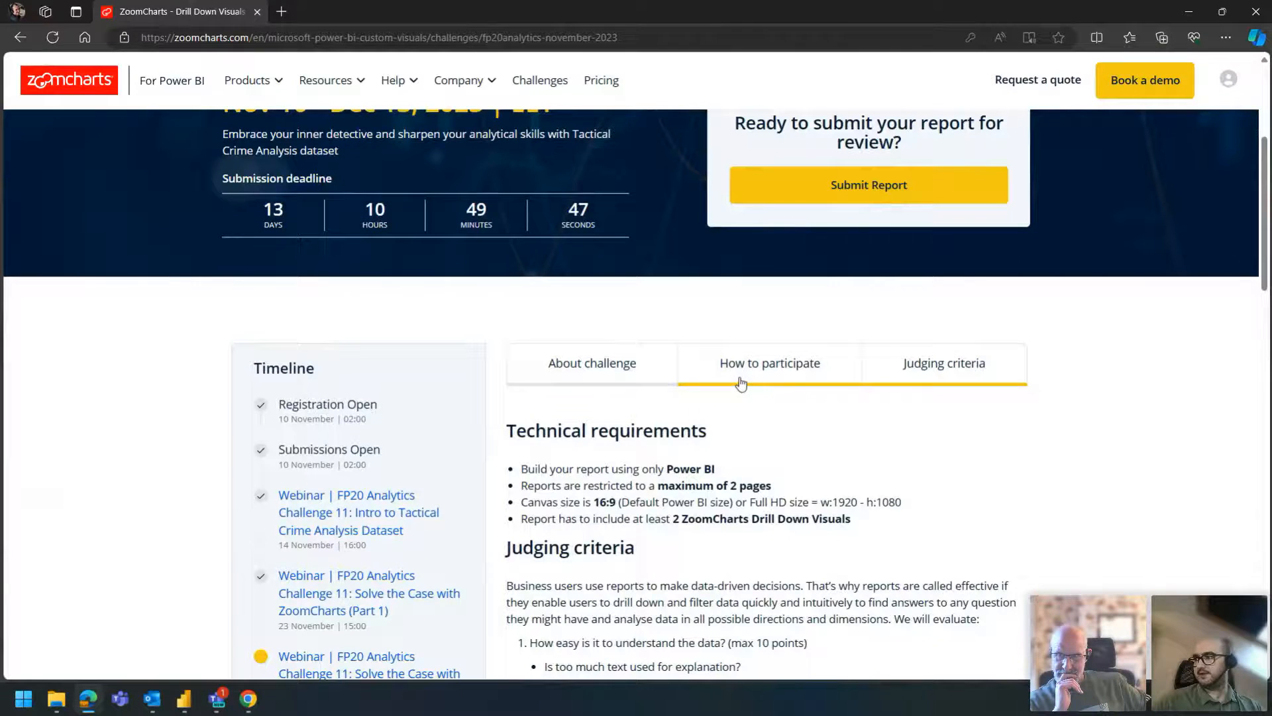
- Review the About challenge section and the How to participate instructions
click(640, 365)
scroll(629, 364, down, 1)
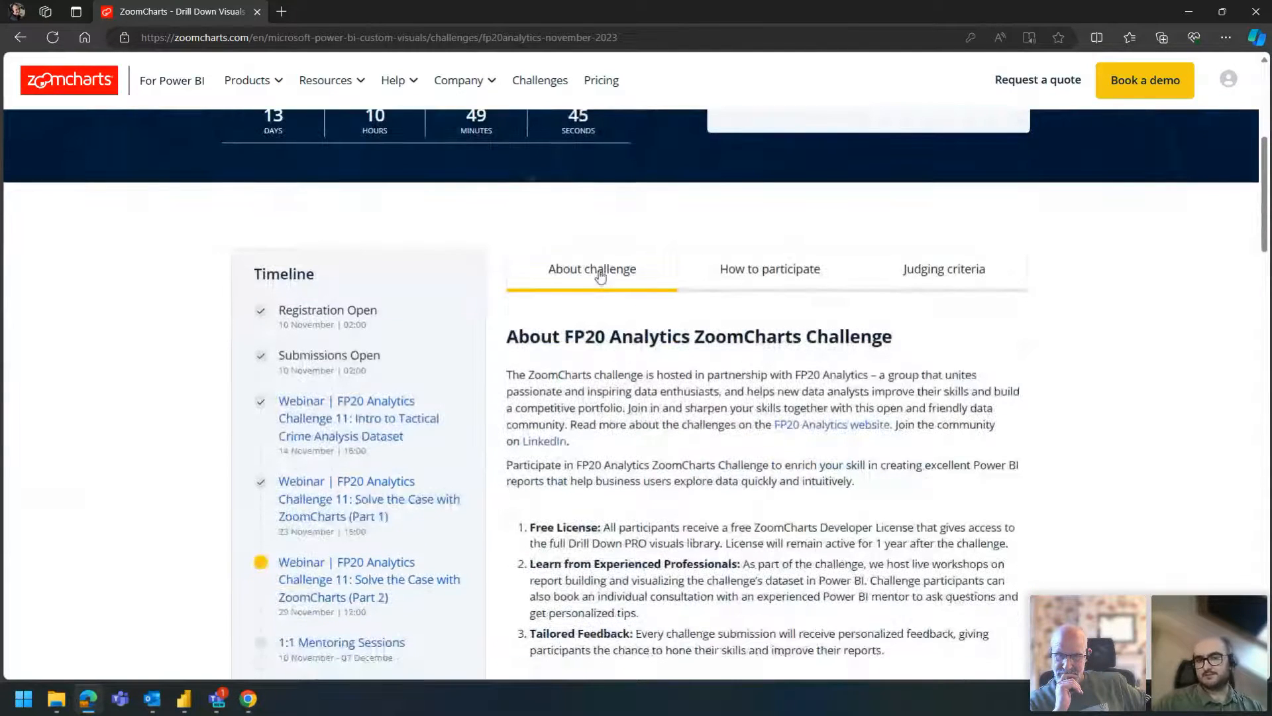
scroll(607, 292, down, 6)
scroll(616, 280, up, 4)
scroll(616, 279, up, 3)
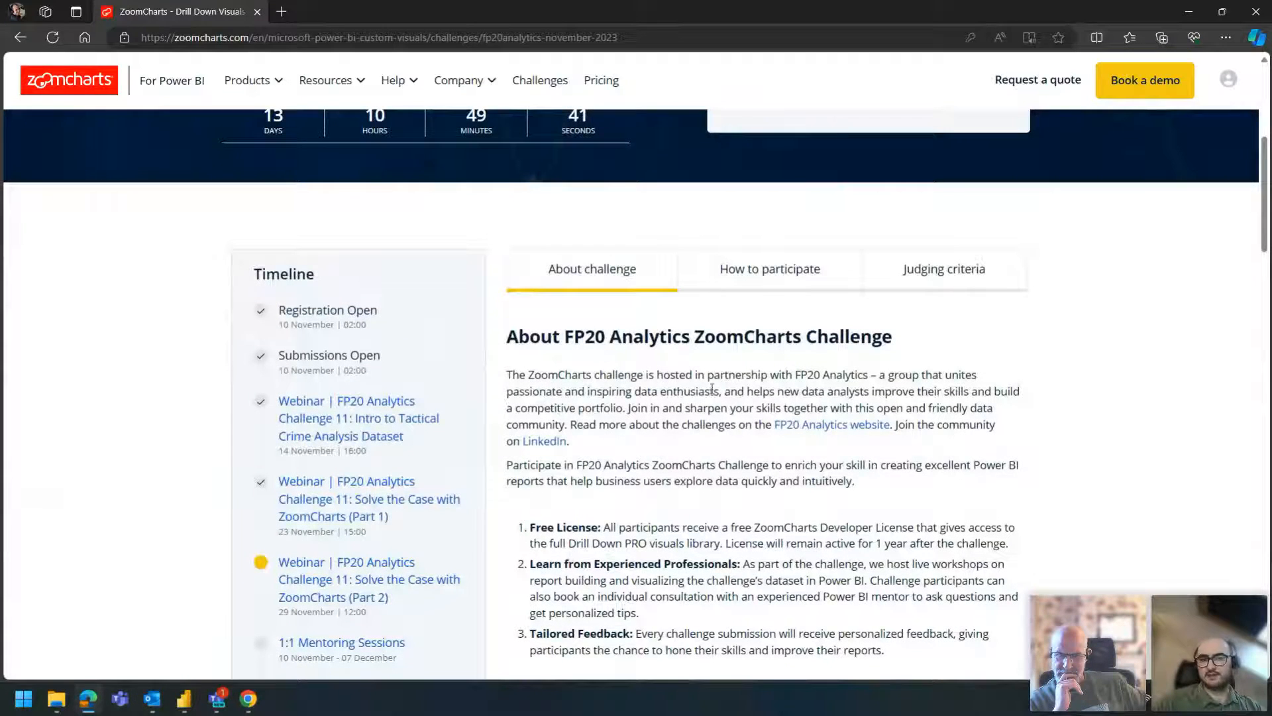
click(756, 281)
scroll(756, 278, down, 2)
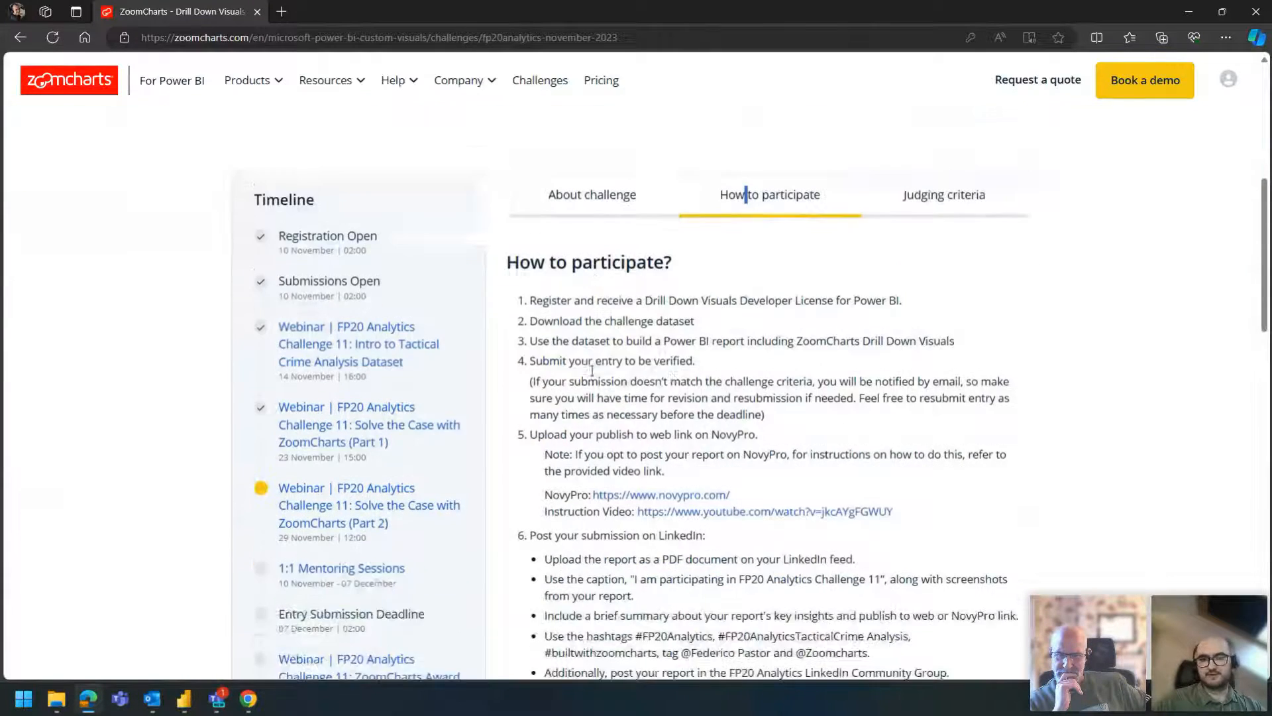
- Examine the technical requirements in the Judging criteria section, including the report tool, page limit and canvas size
click(962, 160)
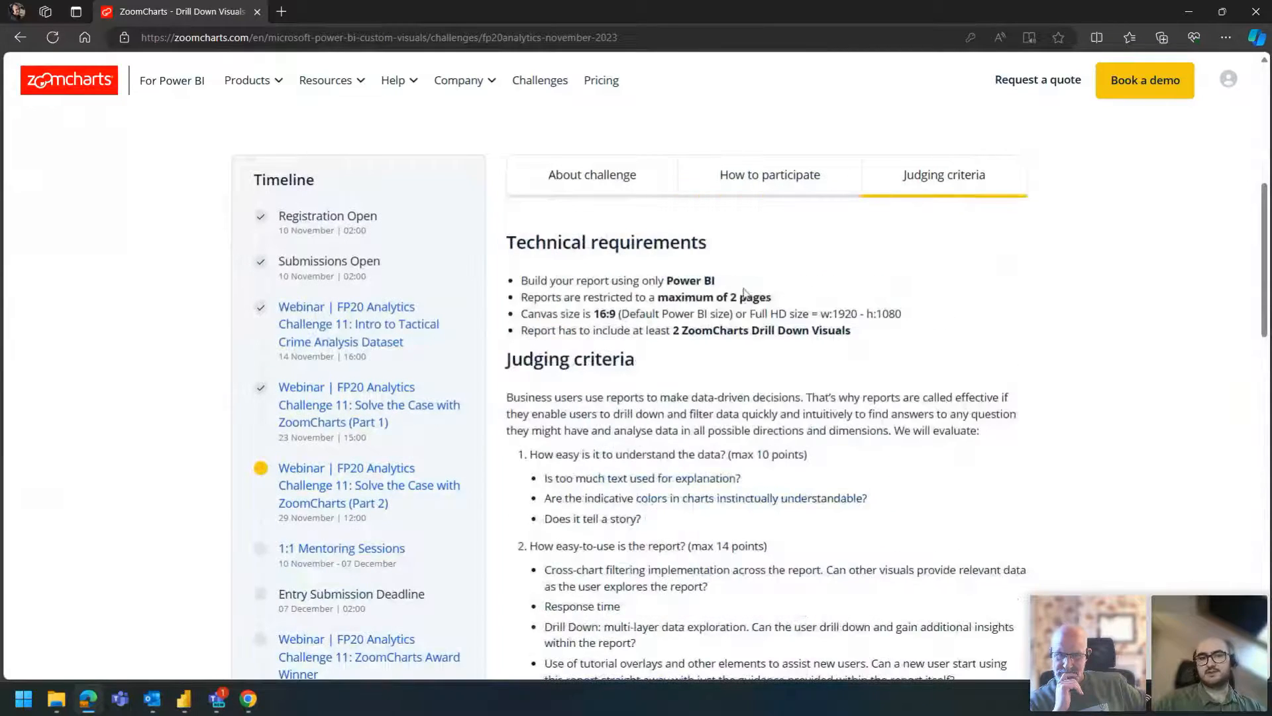
scroll(729, 295, down, 3)
scroll(729, 299, up, 1)
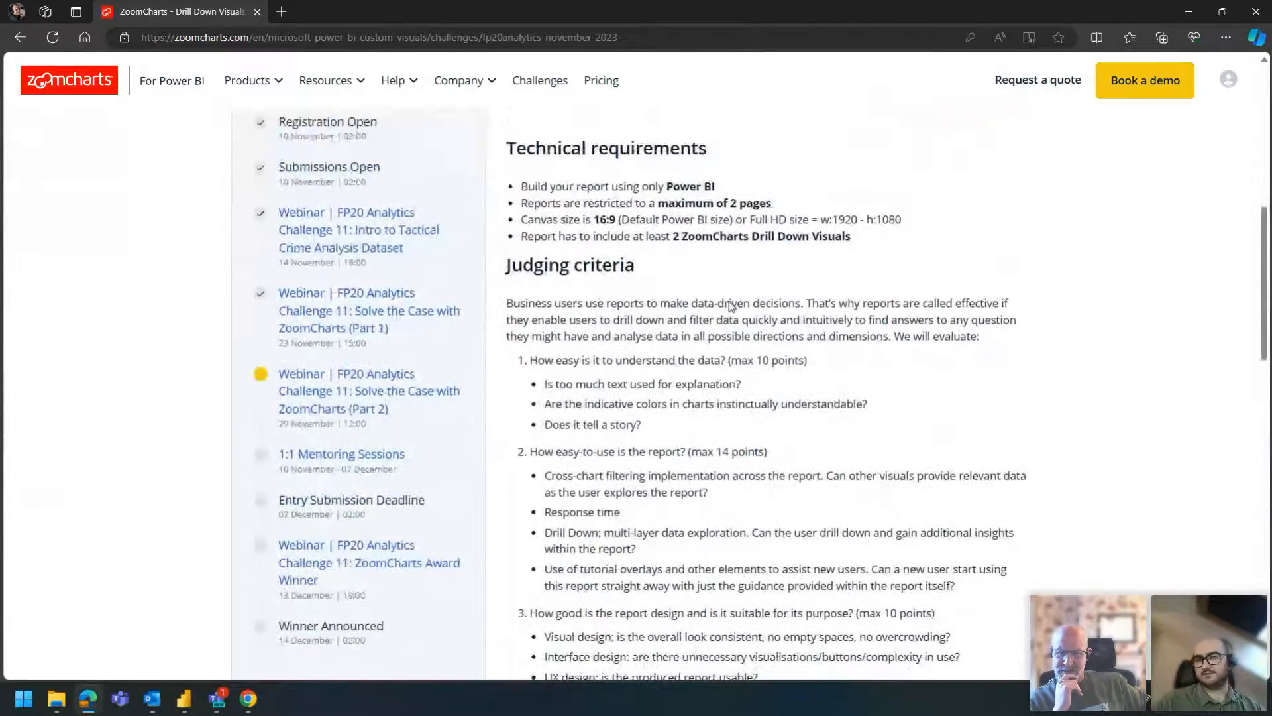
scroll(729, 299, up, 1)
drag(883, 331, 769, 315)
click(548, 283)
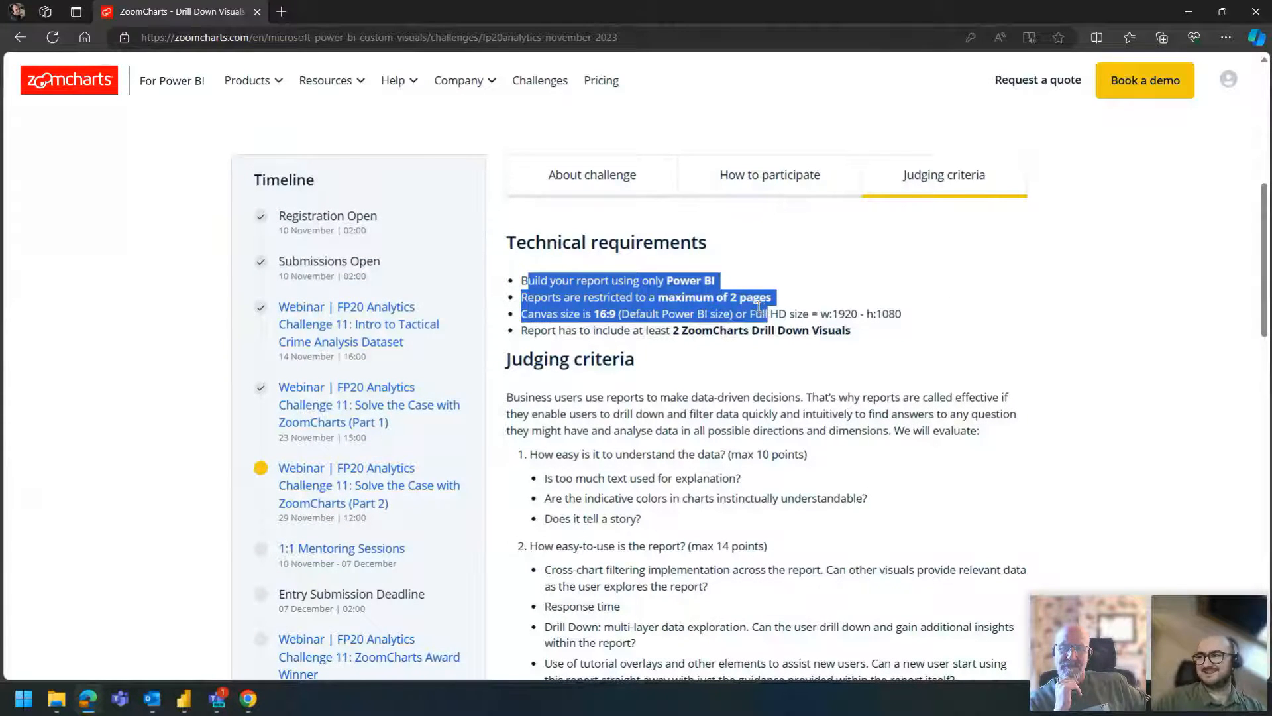
click(729, 297)
- Read the remaining judging criteria through to the mentoring section and dismiss the Outlook notification
scroll(730, 297, down, 1)
scroll(730, 297, down, 4)
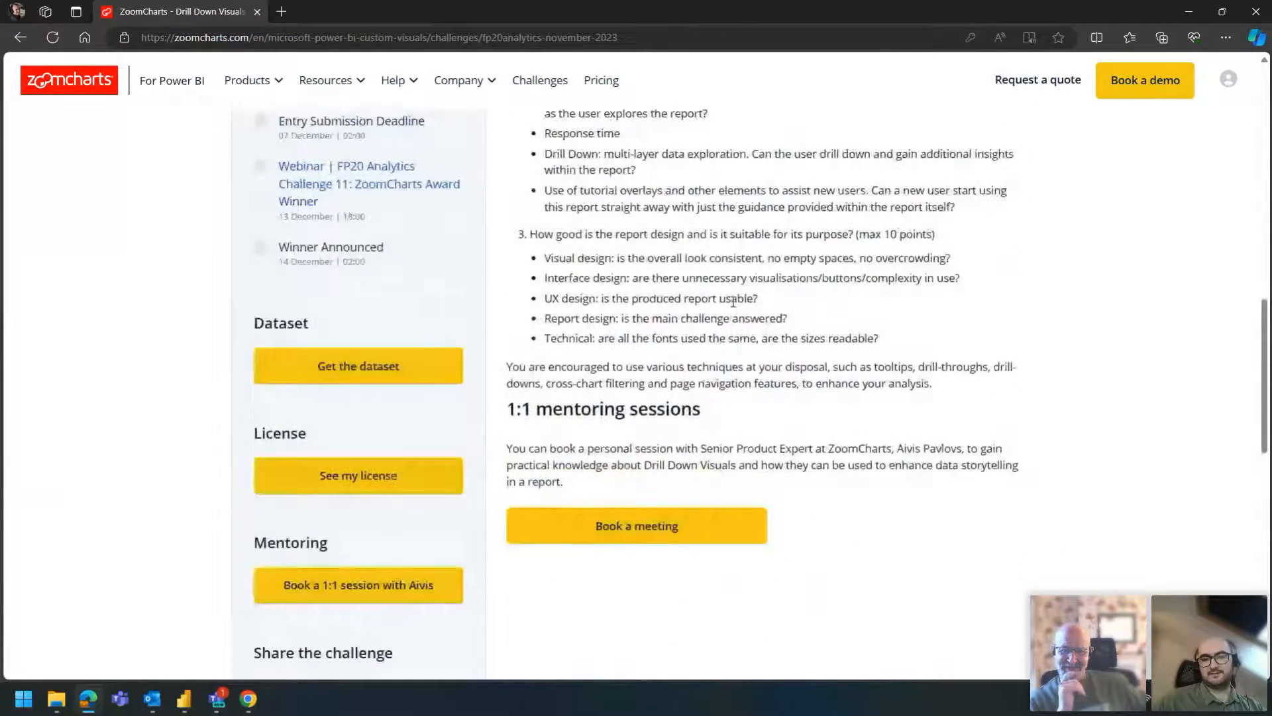
scroll(732, 301, down, 2)
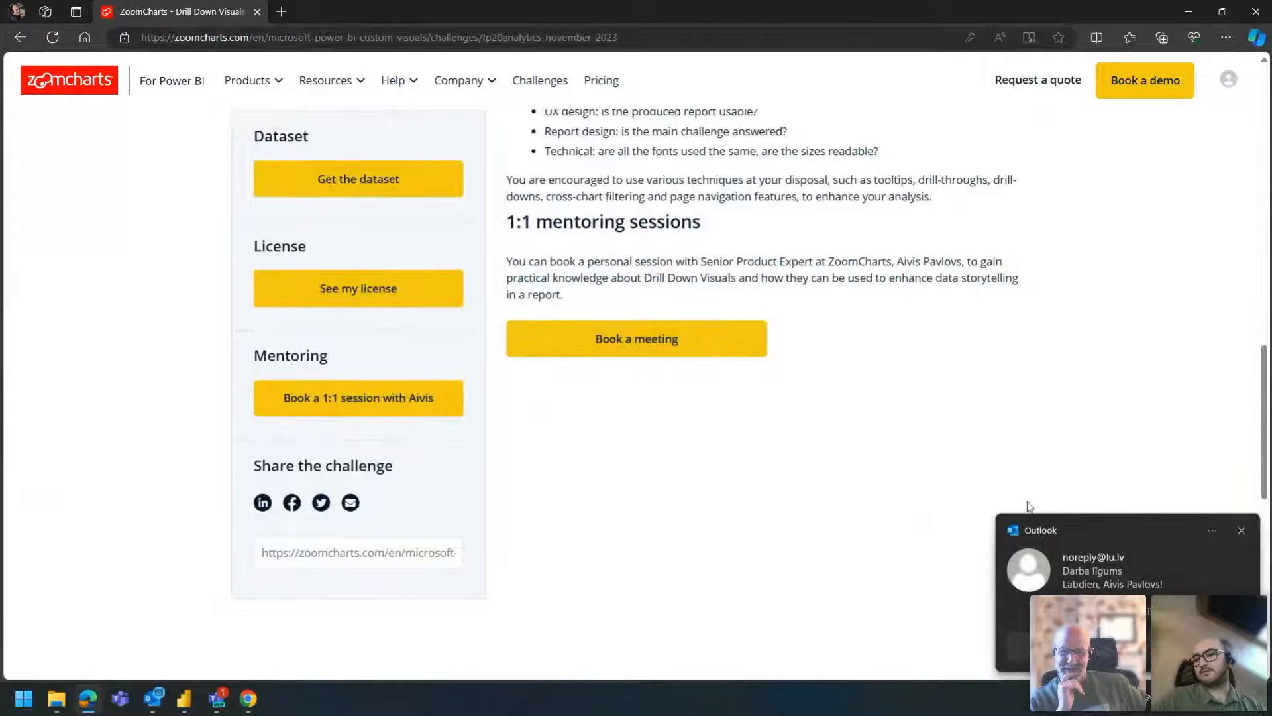
click(1242, 530)
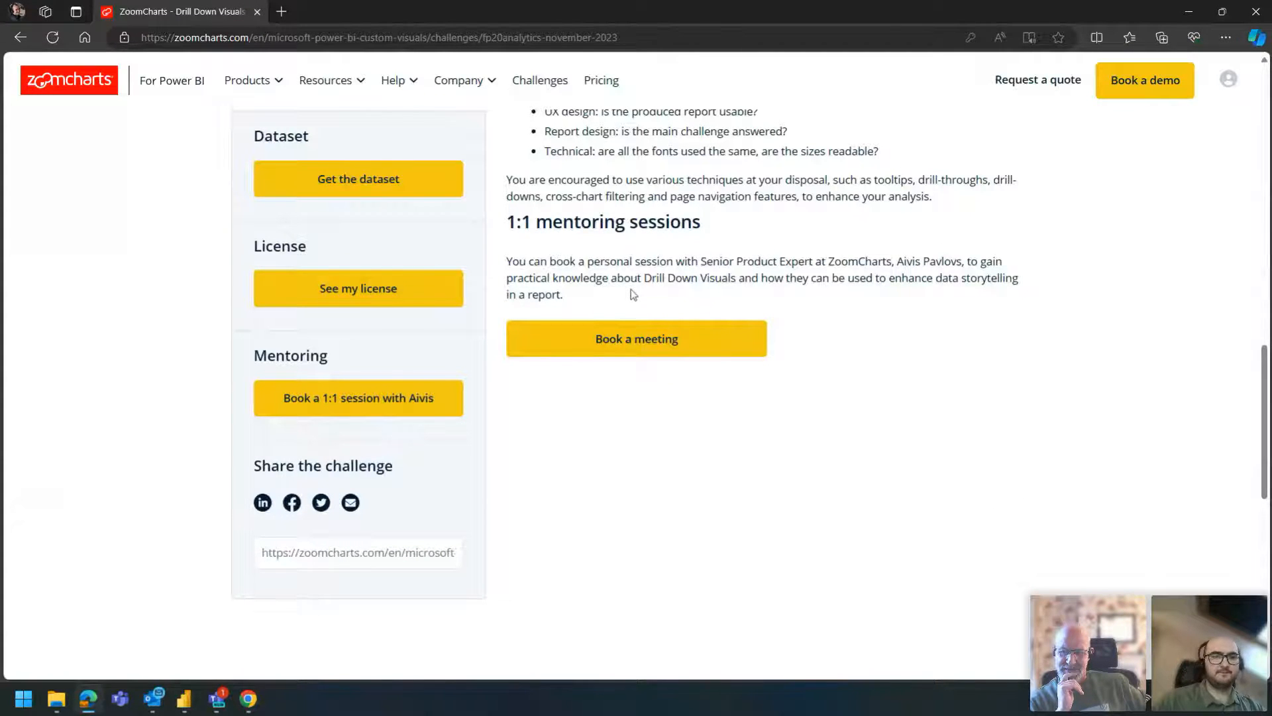
- Examine the dataset, license and mentoring resources offered for the challenge
scroll(634, 295, up, 1)
drag(245, 227, 411, 270)
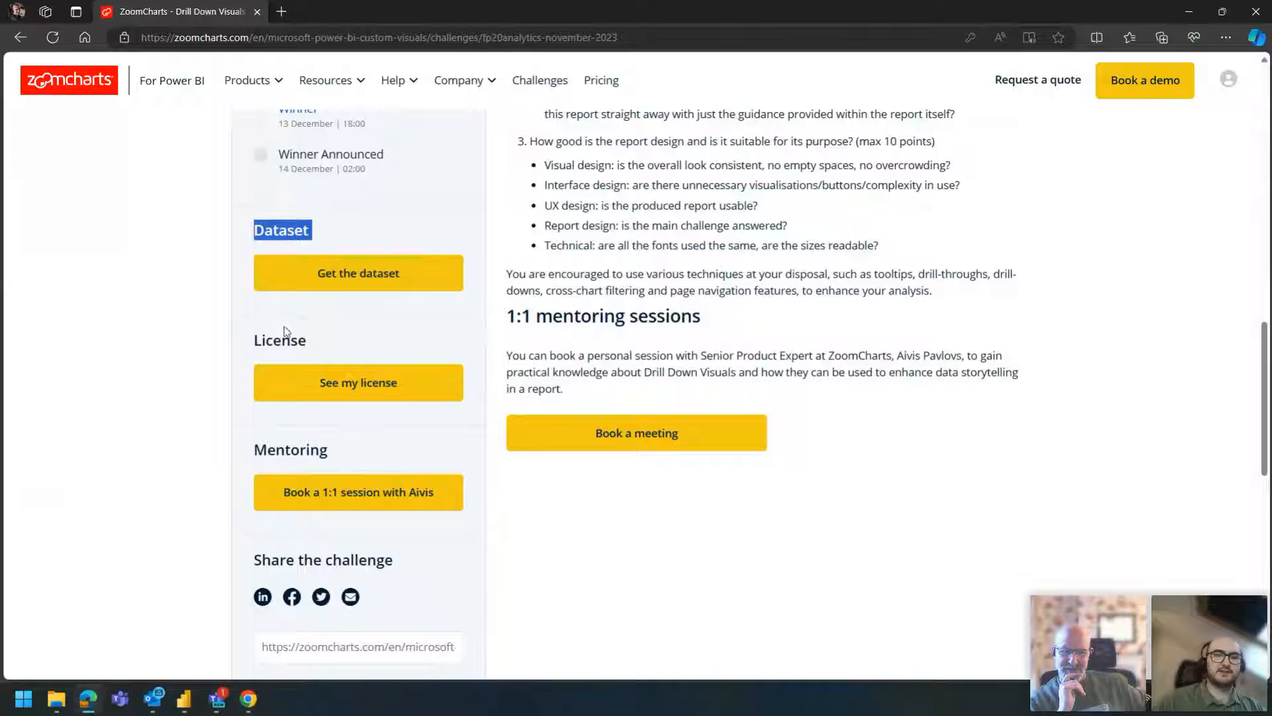
click(260, 344)
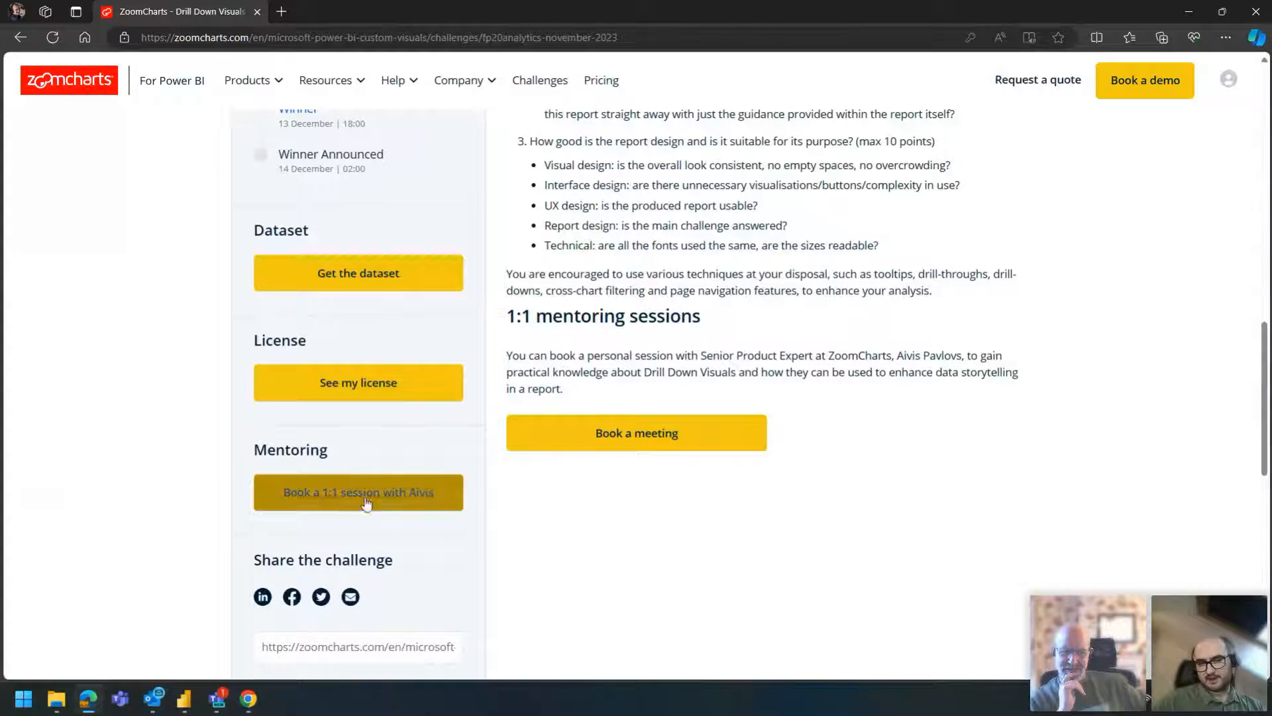
scroll(358, 440, up, 1)
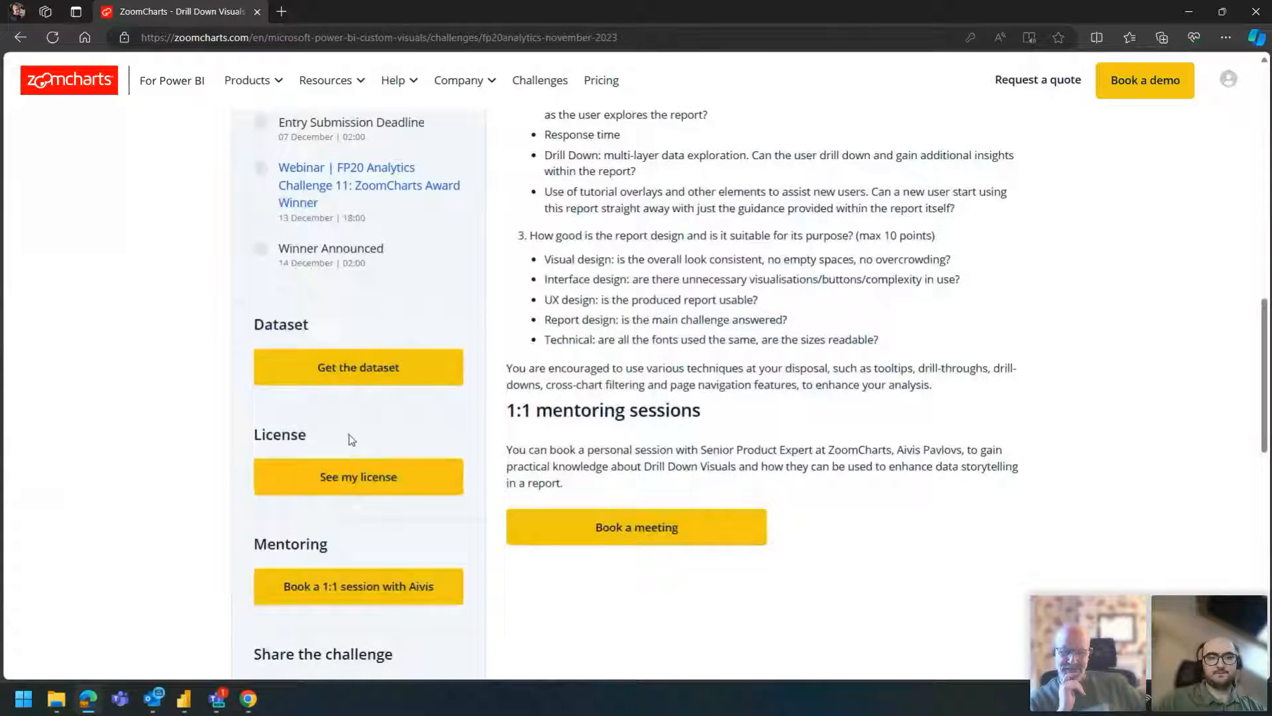
- Download Dataset_and_ModelingExample.7z, open it just once with 7-Zip File Manager and select the data modeling file inside
click(355, 372)
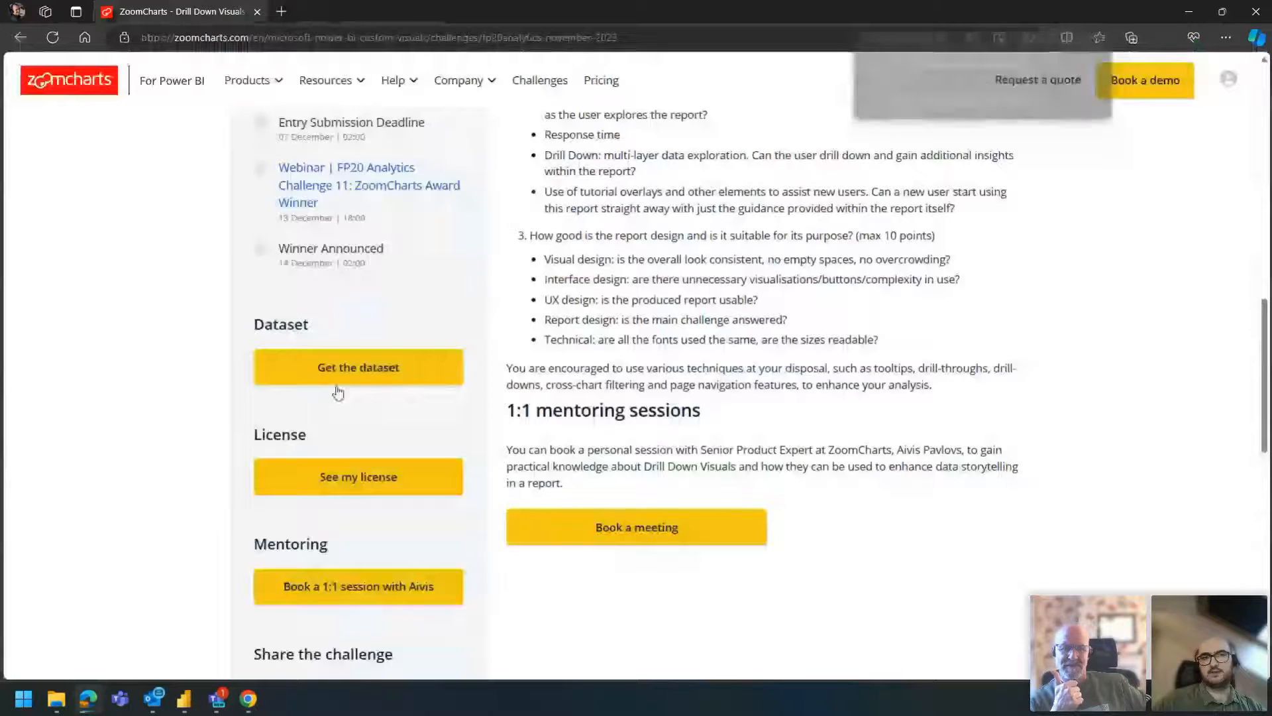
click(1033, 92)
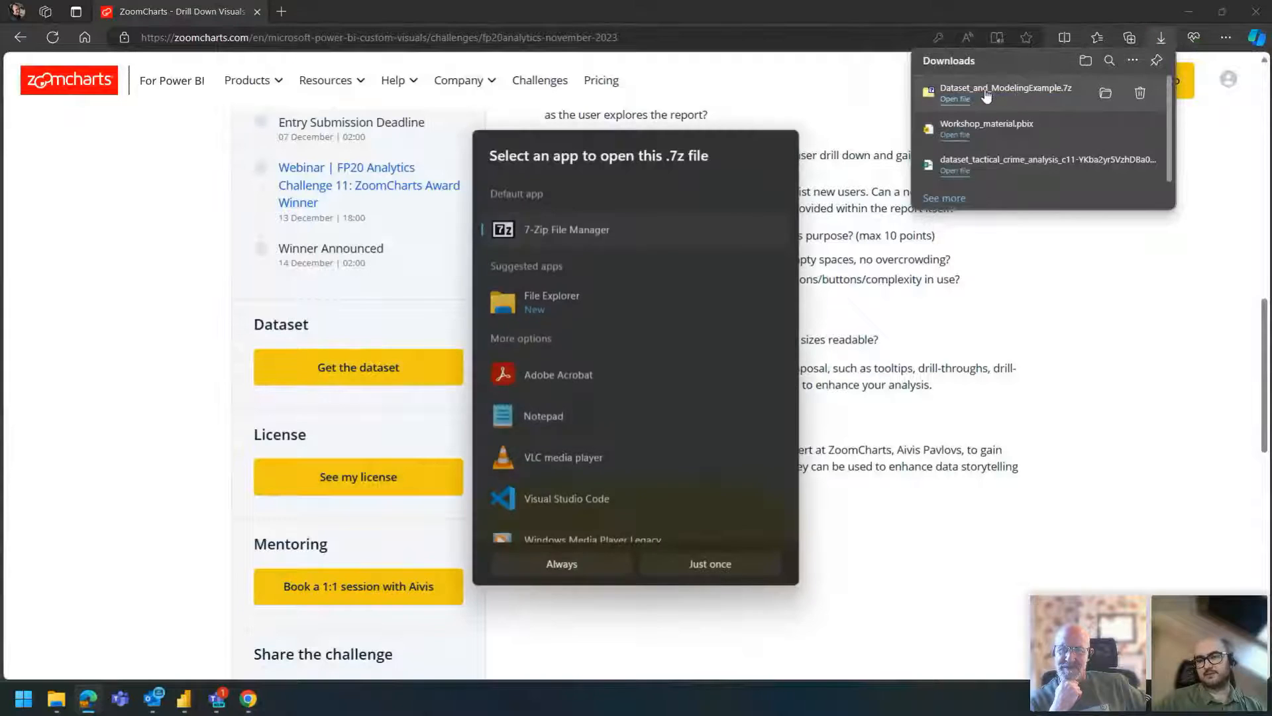
click(704, 563)
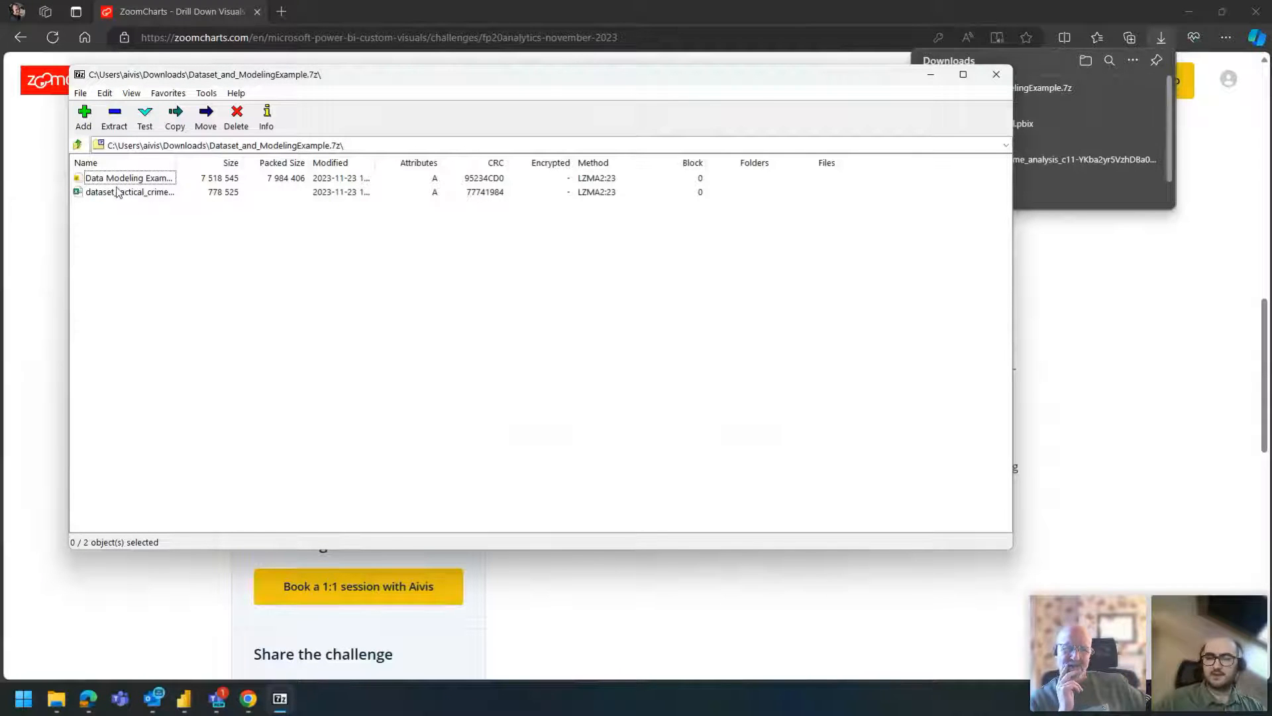
click(111, 179)
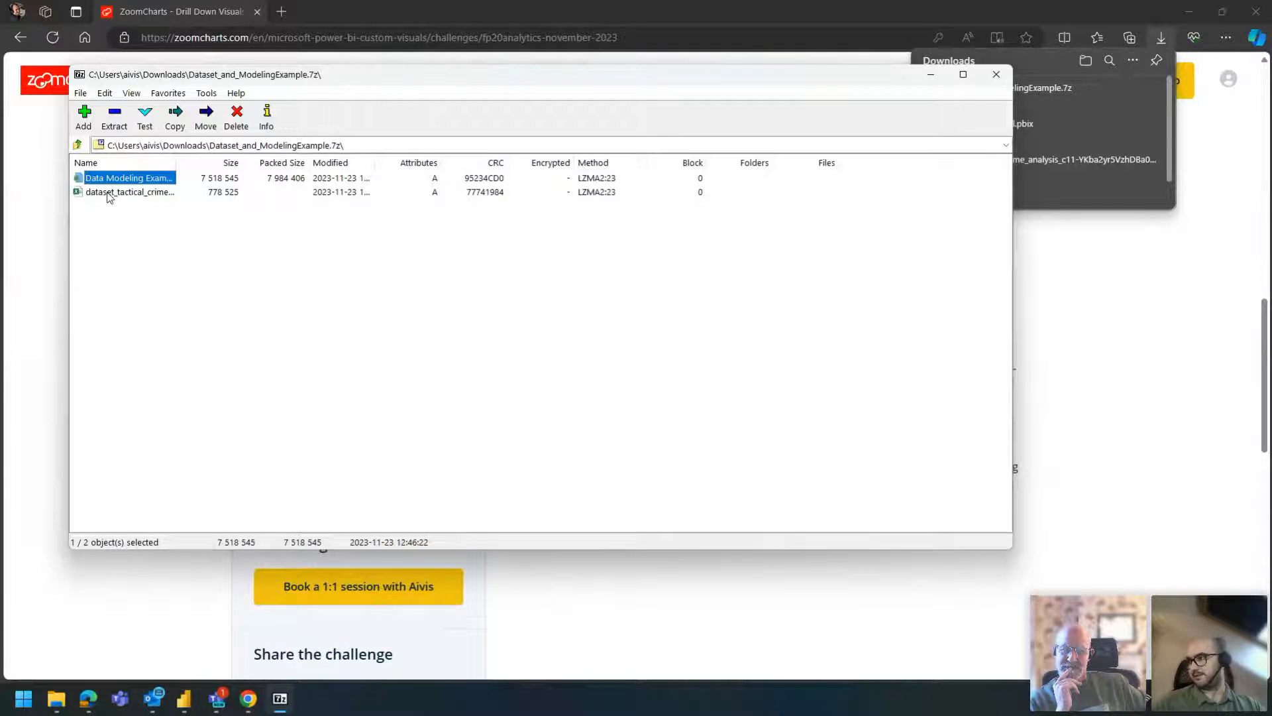
- Close the archive window and the downloads list, and review the webinar and deadline dates in the challenge timeline
click(996, 78)
click(1167, 38)
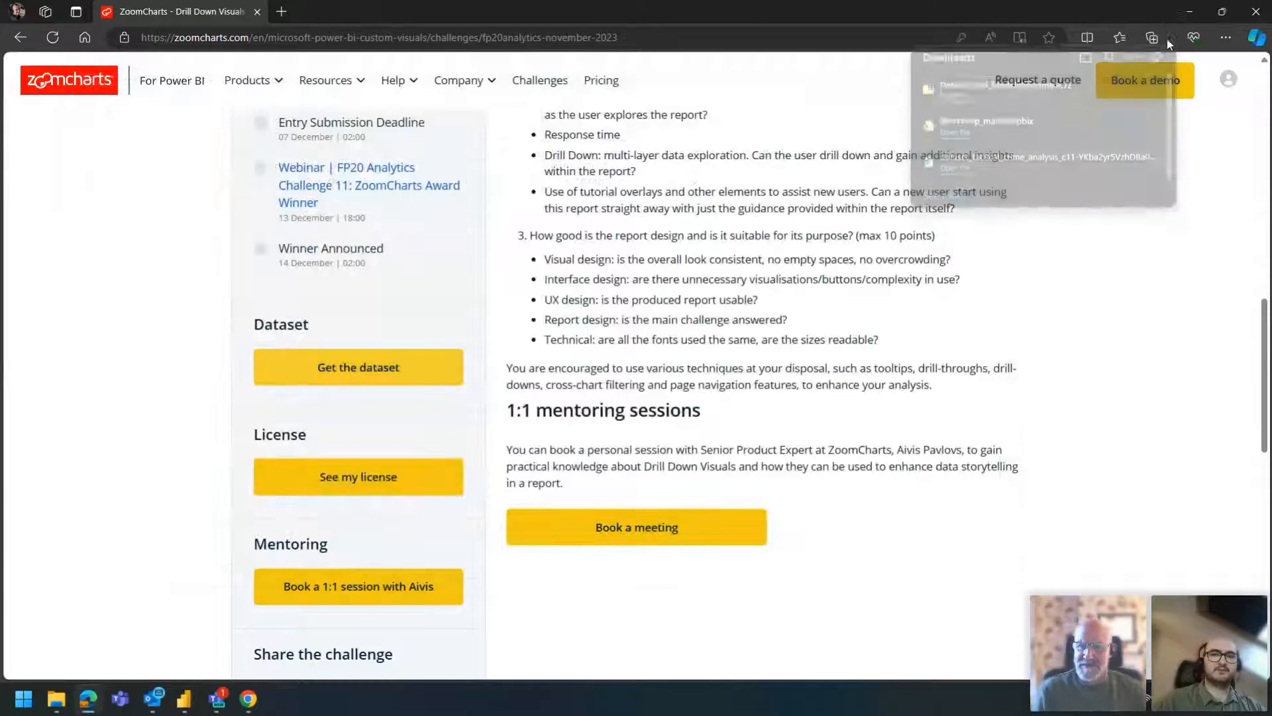
scroll(763, 315, up, 4)
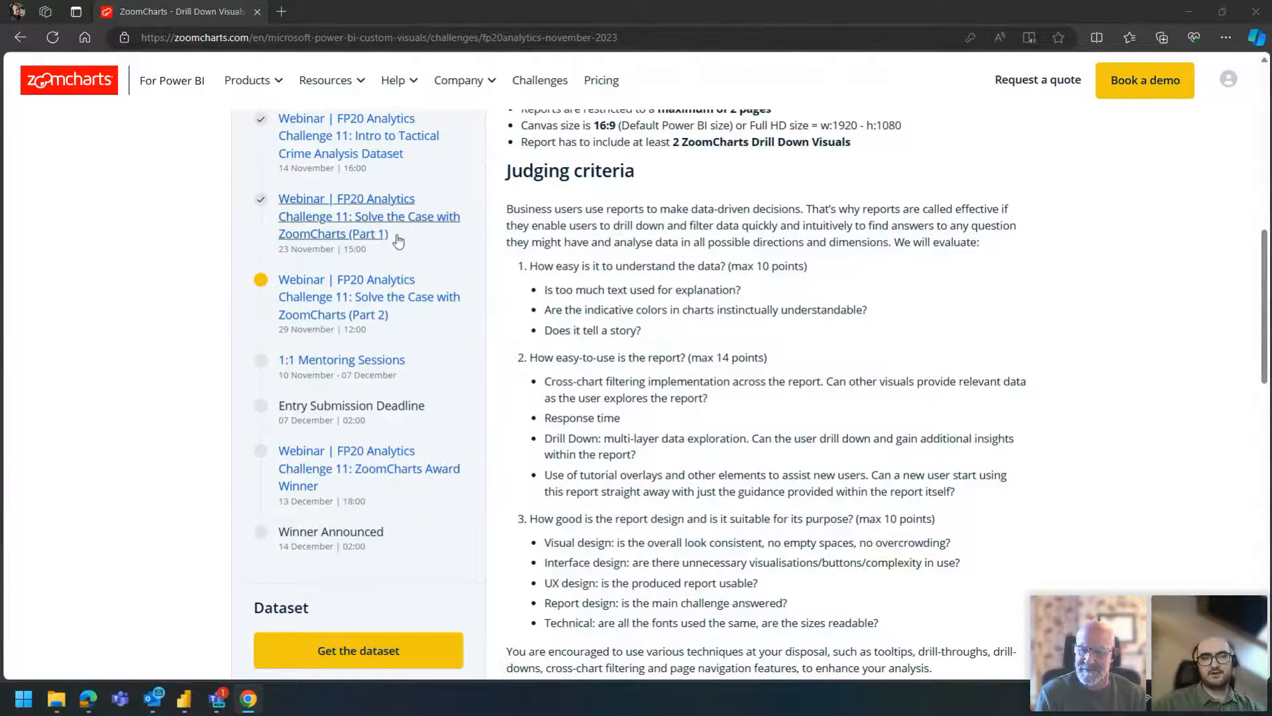
scroll(426, 471, down, 4)
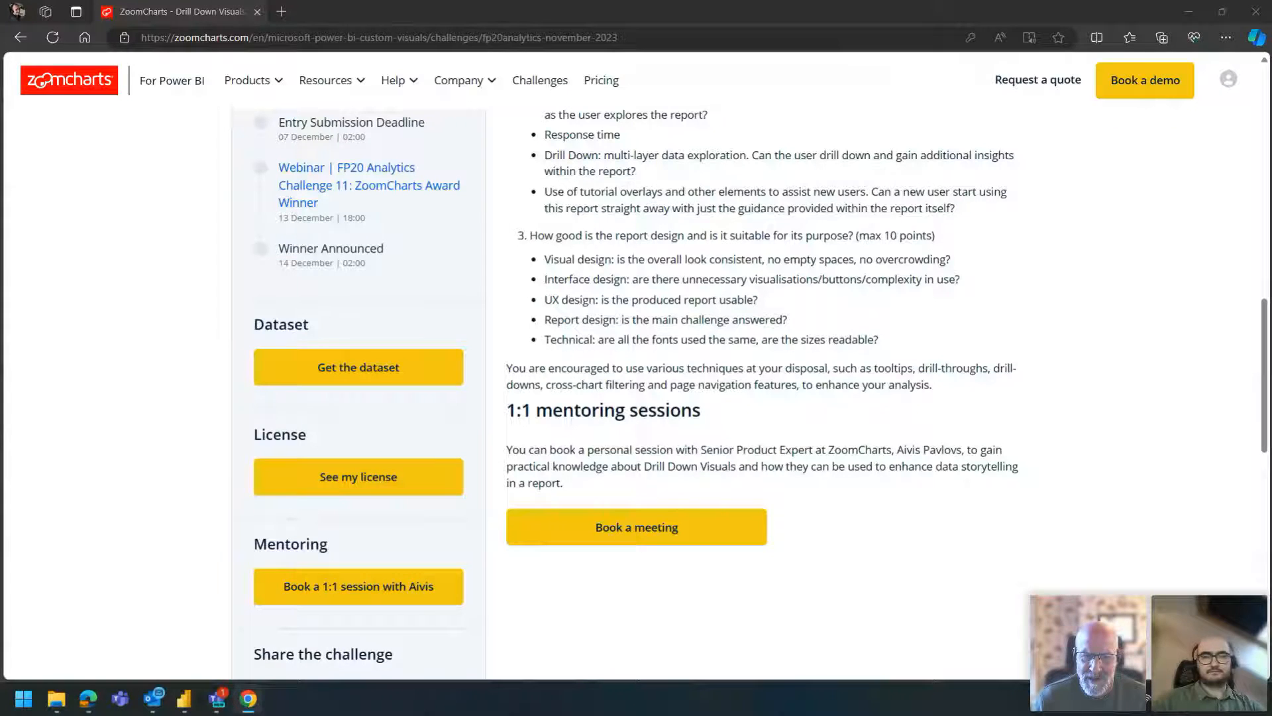
- Look over the challenge page from the mentoring and judging sections back to the welcome banner with the submission deadline
scroll(637, 372, up, 1)
scroll(663, 384, up, 13)
scroll(672, 394, down, 5)
scroll(669, 406, down, 3)
scroll(670, 407, up, 8)
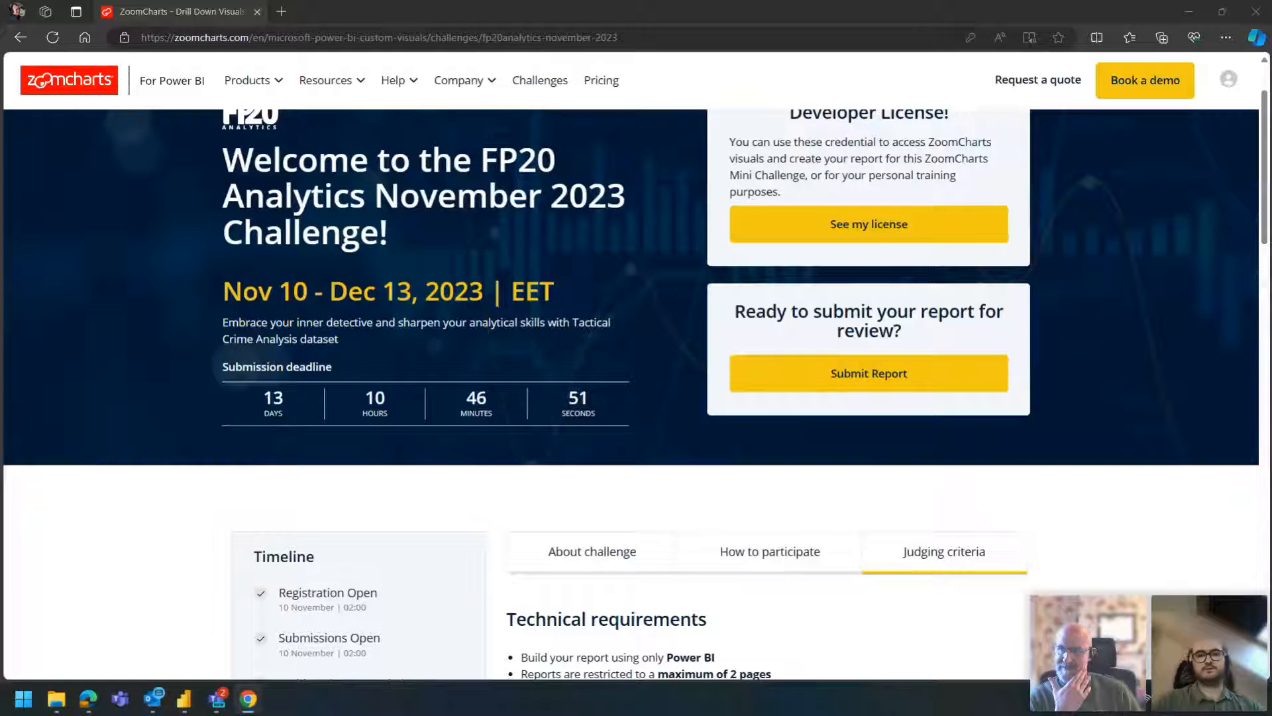
scroll(172, 140, up, 2)
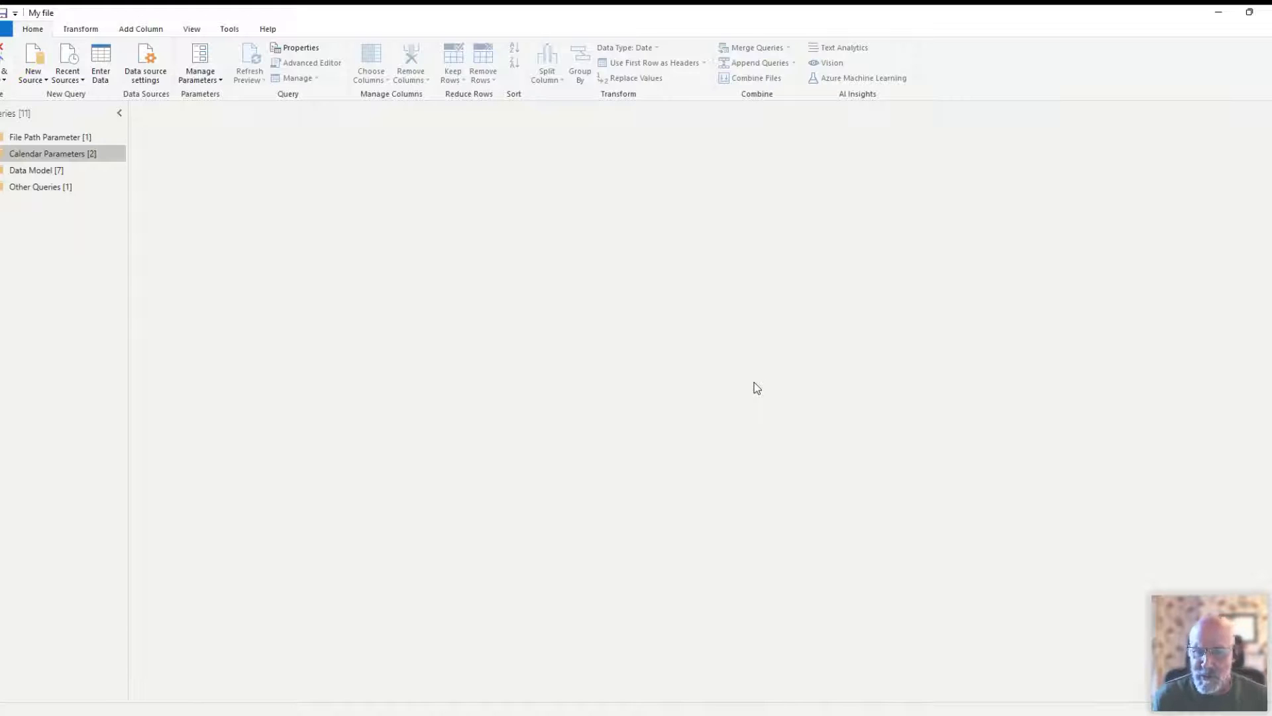
- Switch to the Power Query Editor, show the File Path parameter in the File Path Parameter group and look at the parameter management options
click(46, 137)
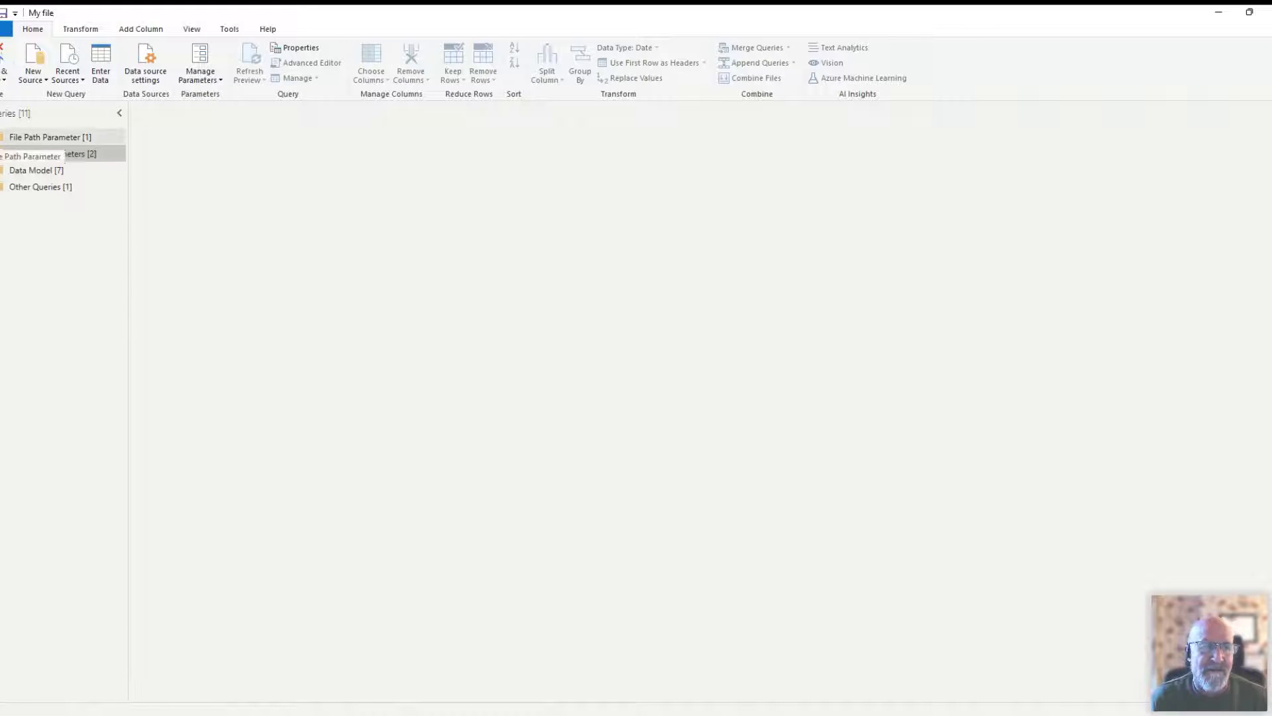
click(51, 154)
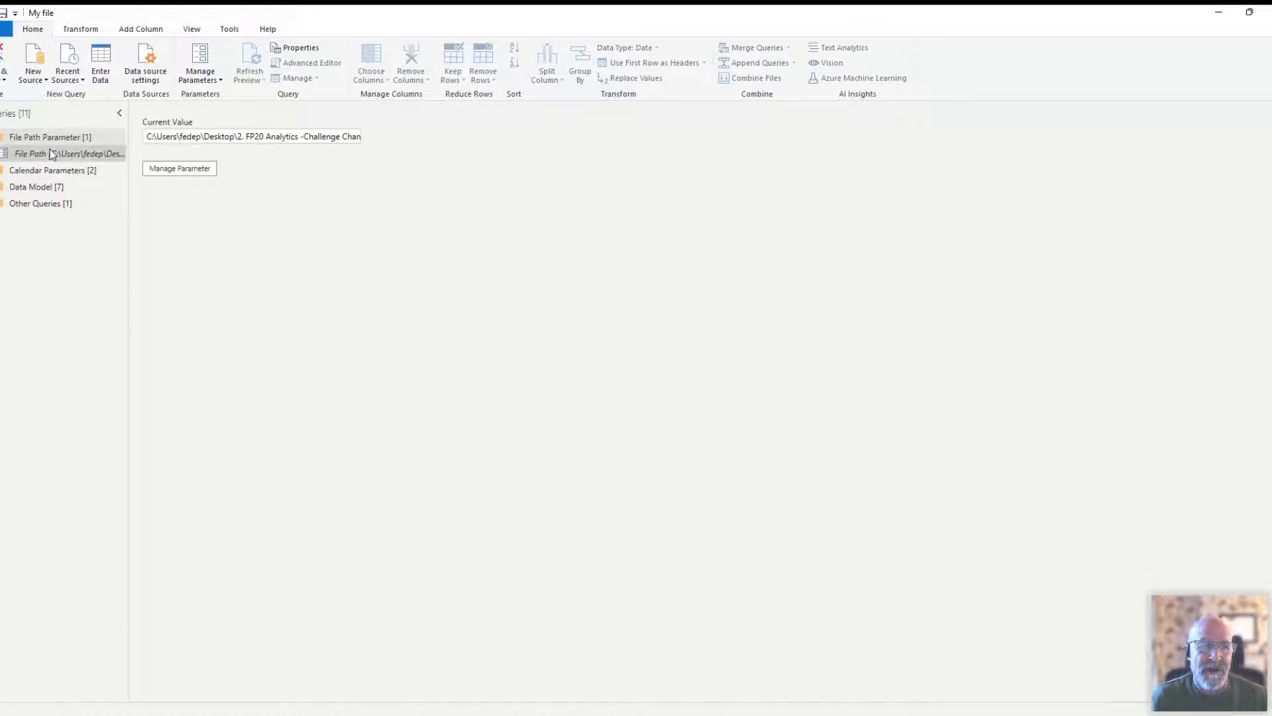
click(220, 82)
click(216, 97)
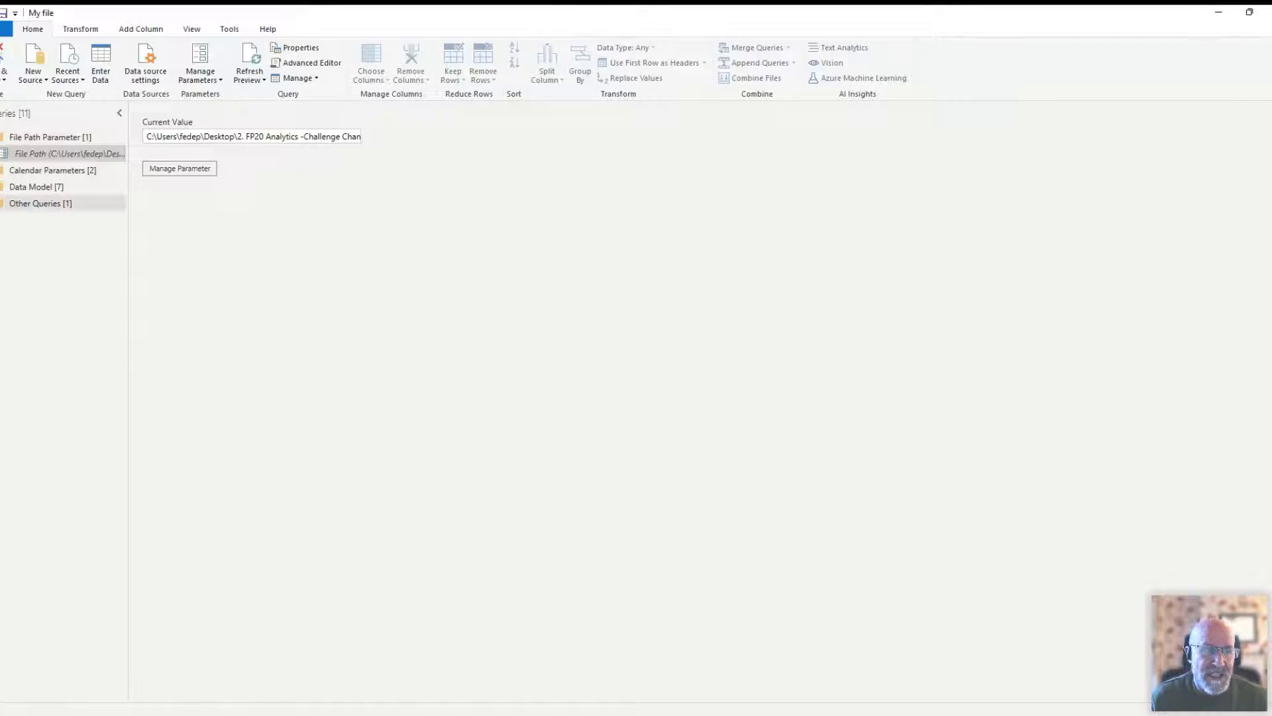
- Examine the Source steps of the Crimes and Crime Person queries in the Data Model group to see how they reference the file path
click(37, 186)
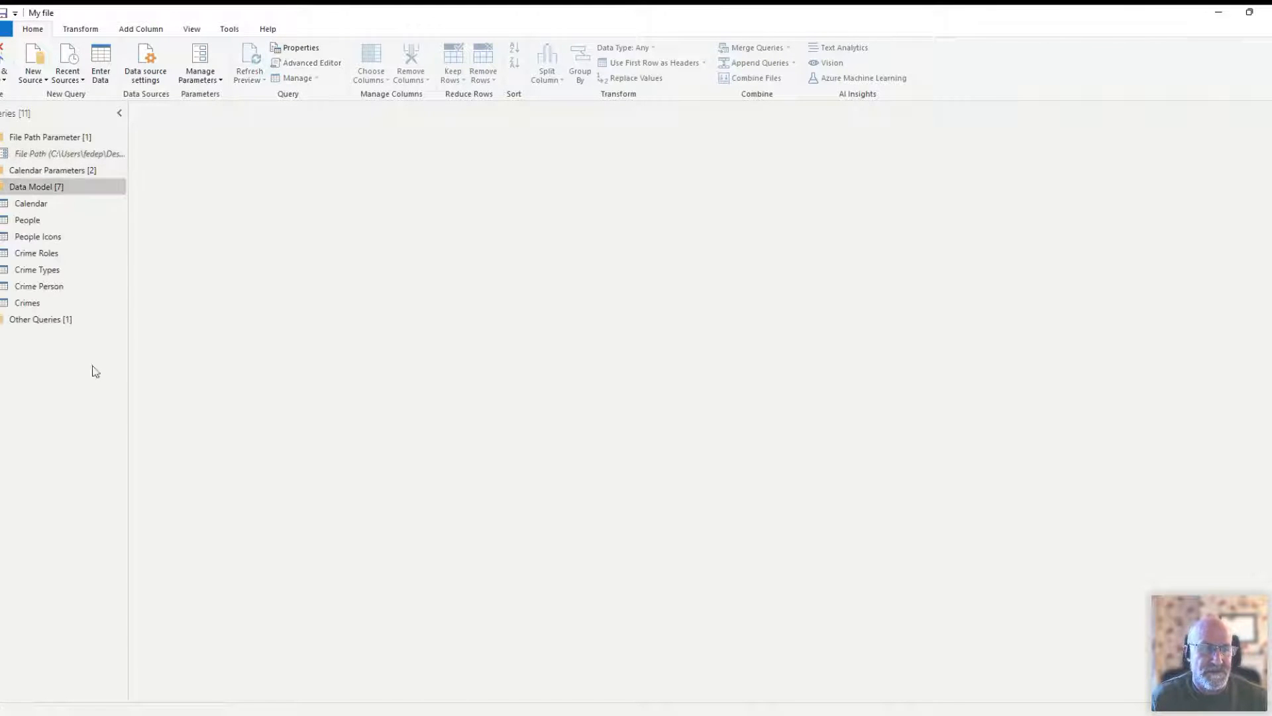
click(32, 306)
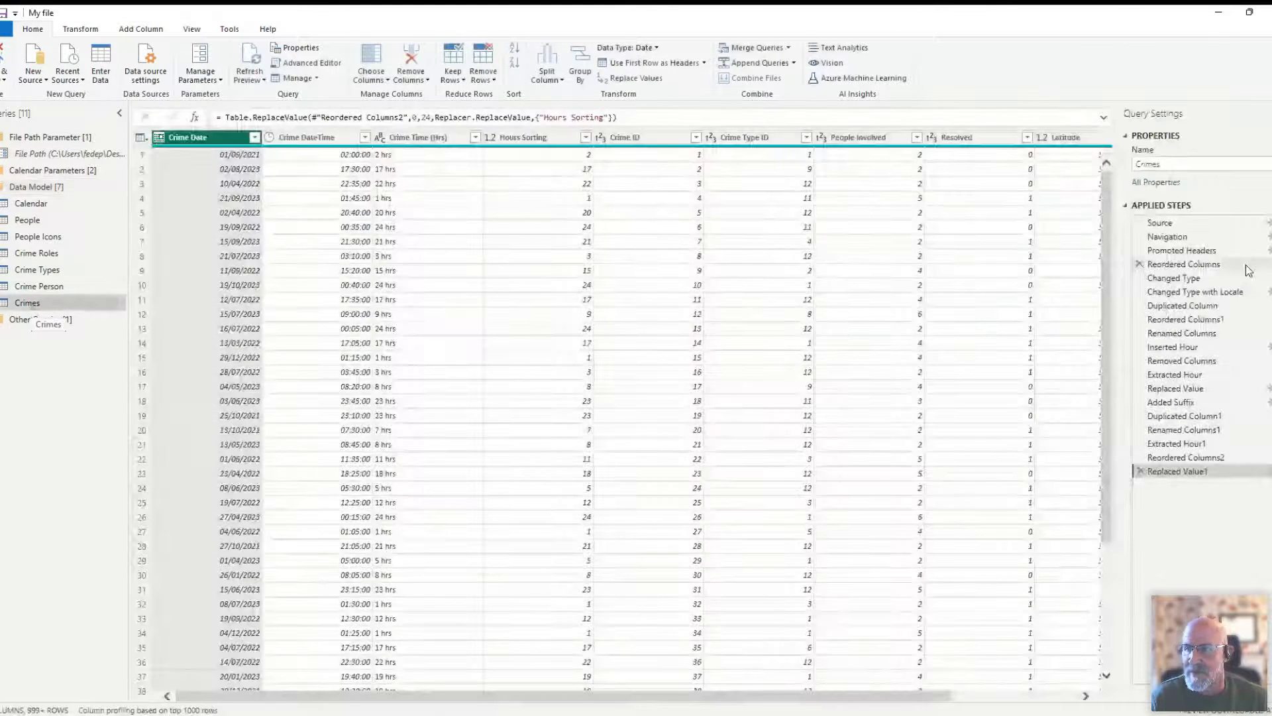
click(1160, 223)
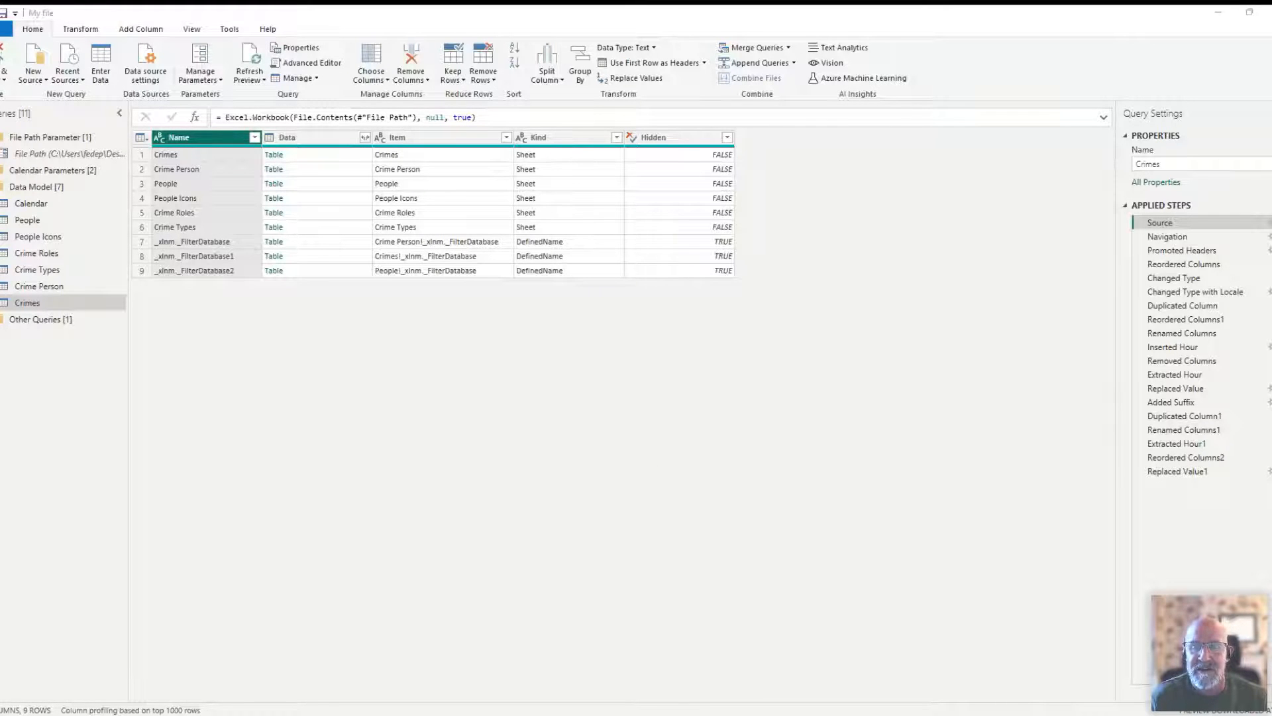
click(767, 481)
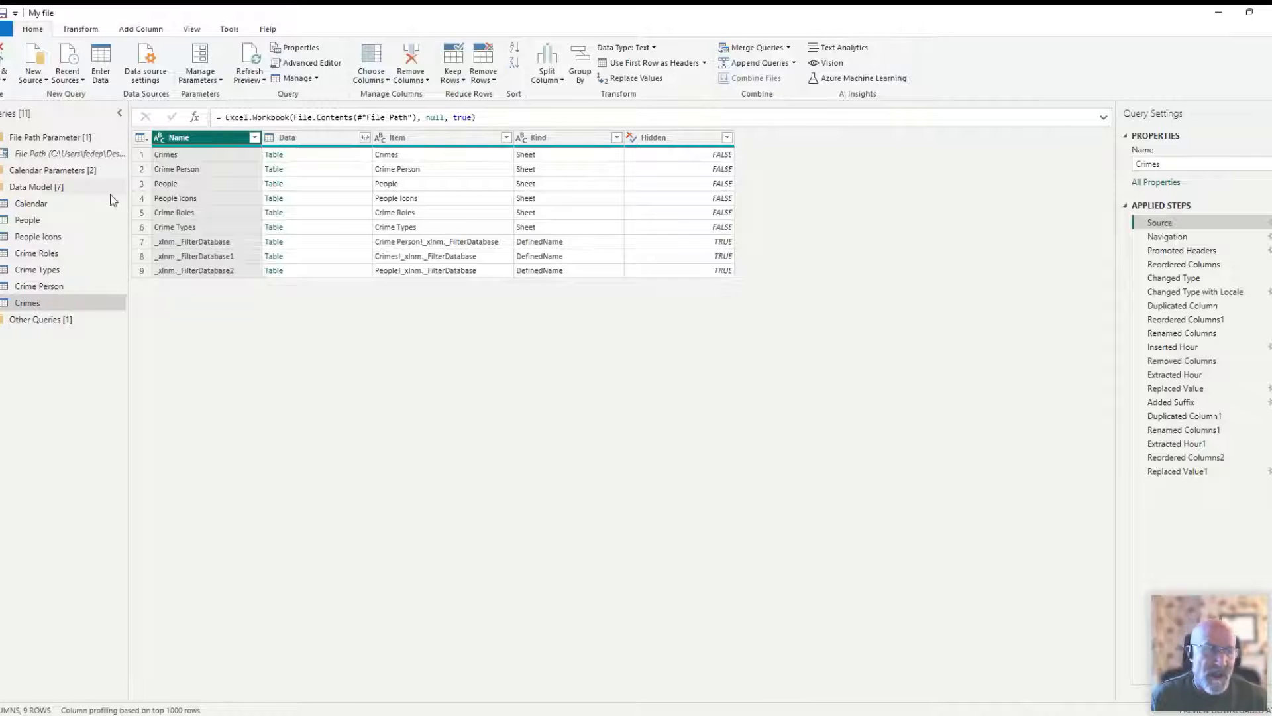
click(38, 286)
click(1156, 224)
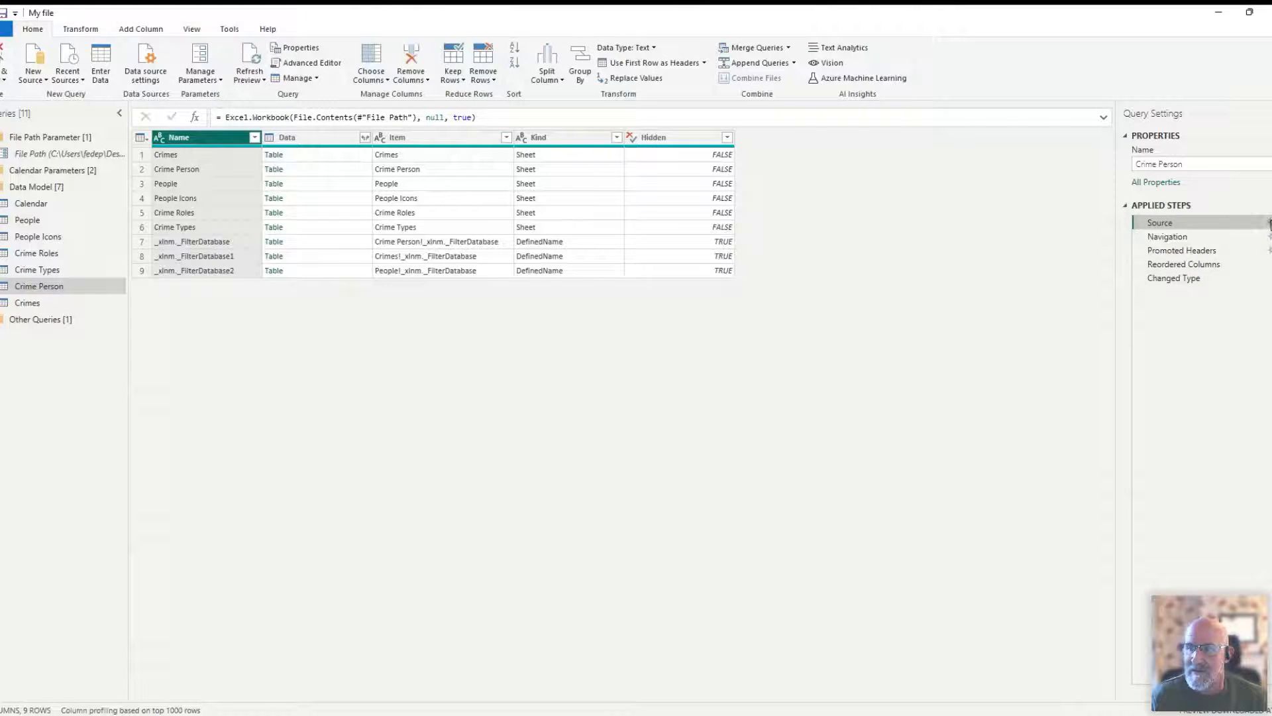
click(1270, 223)
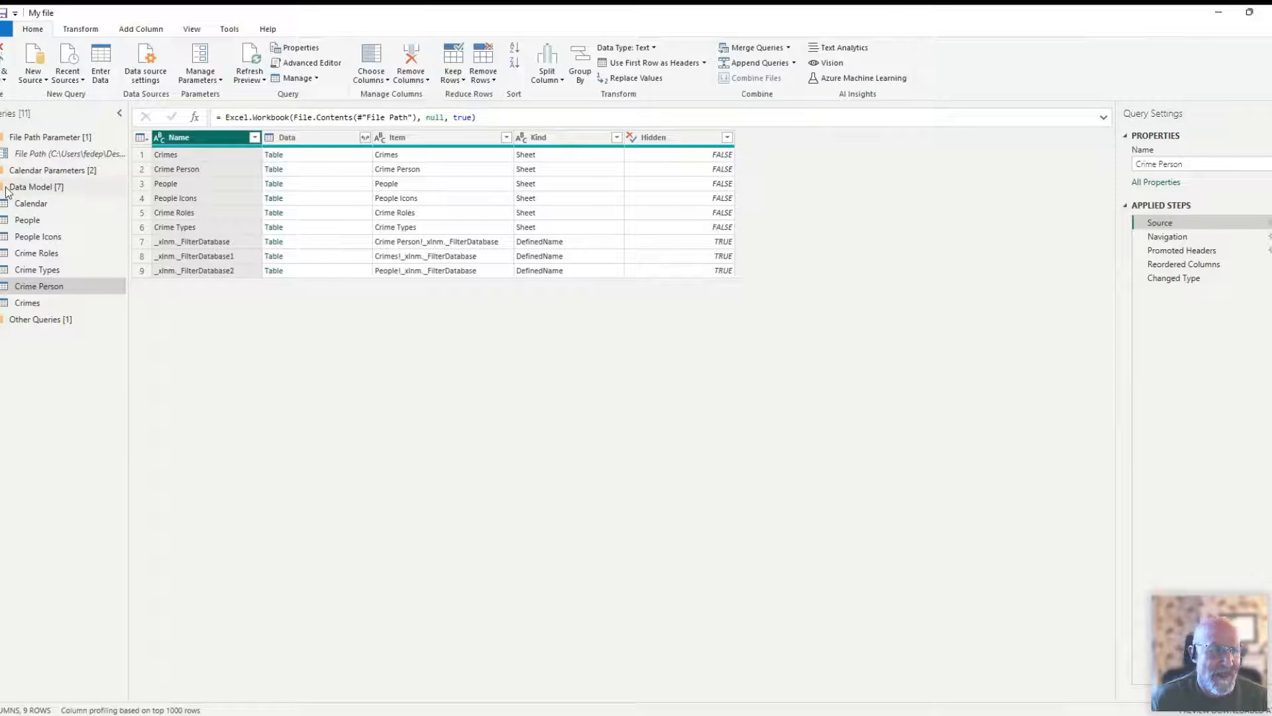
- Open the People query in the Data Model group and examine its Navigation and Promoted Headers steps
click(36, 186)
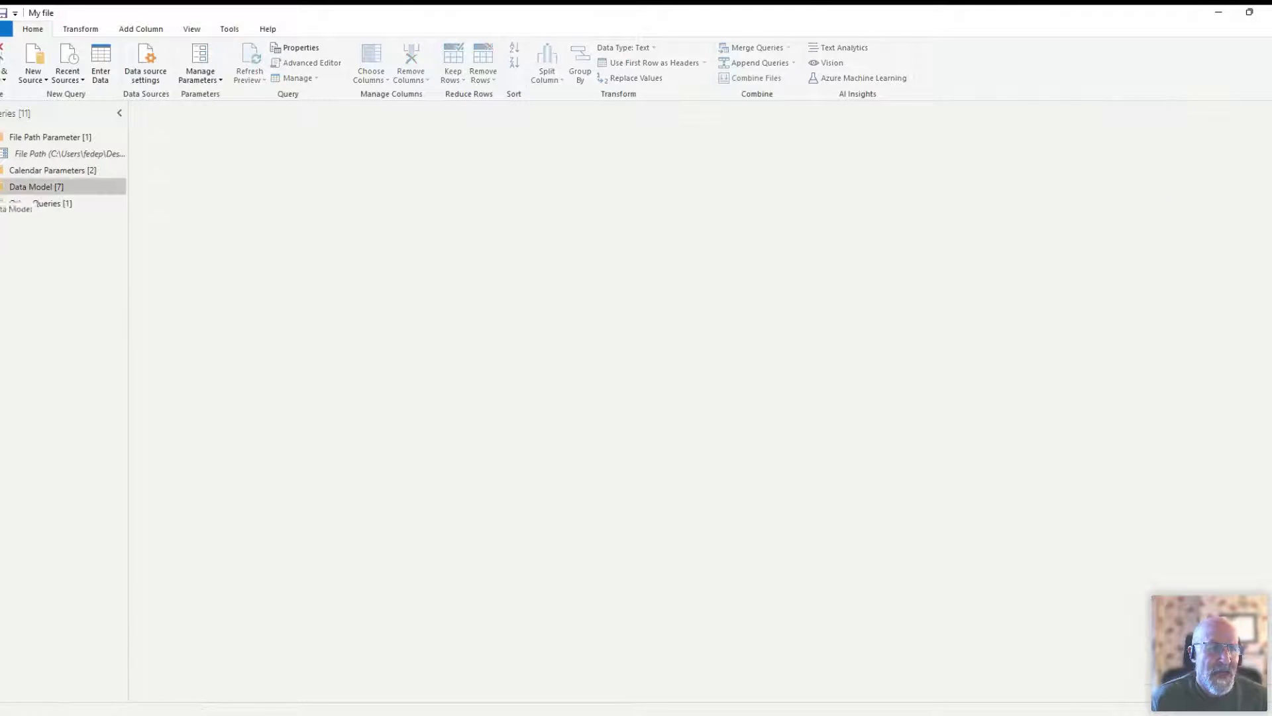
click(30, 220)
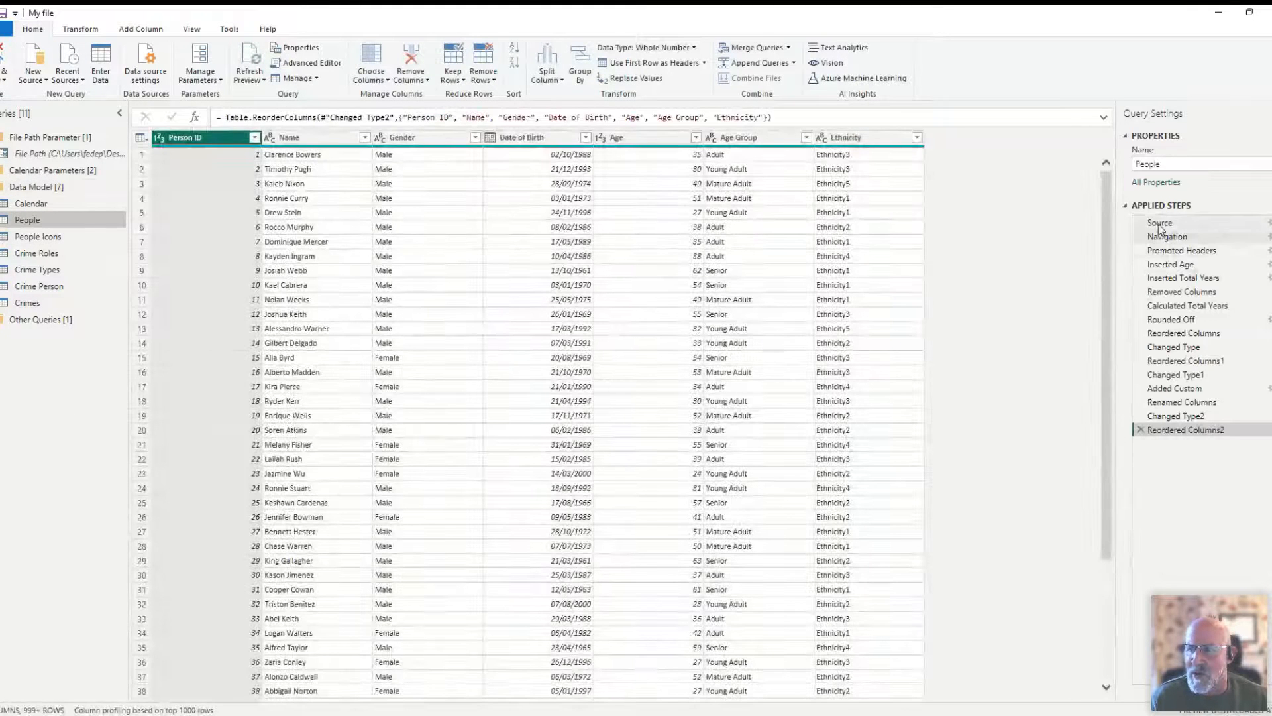
click(1162, 237)
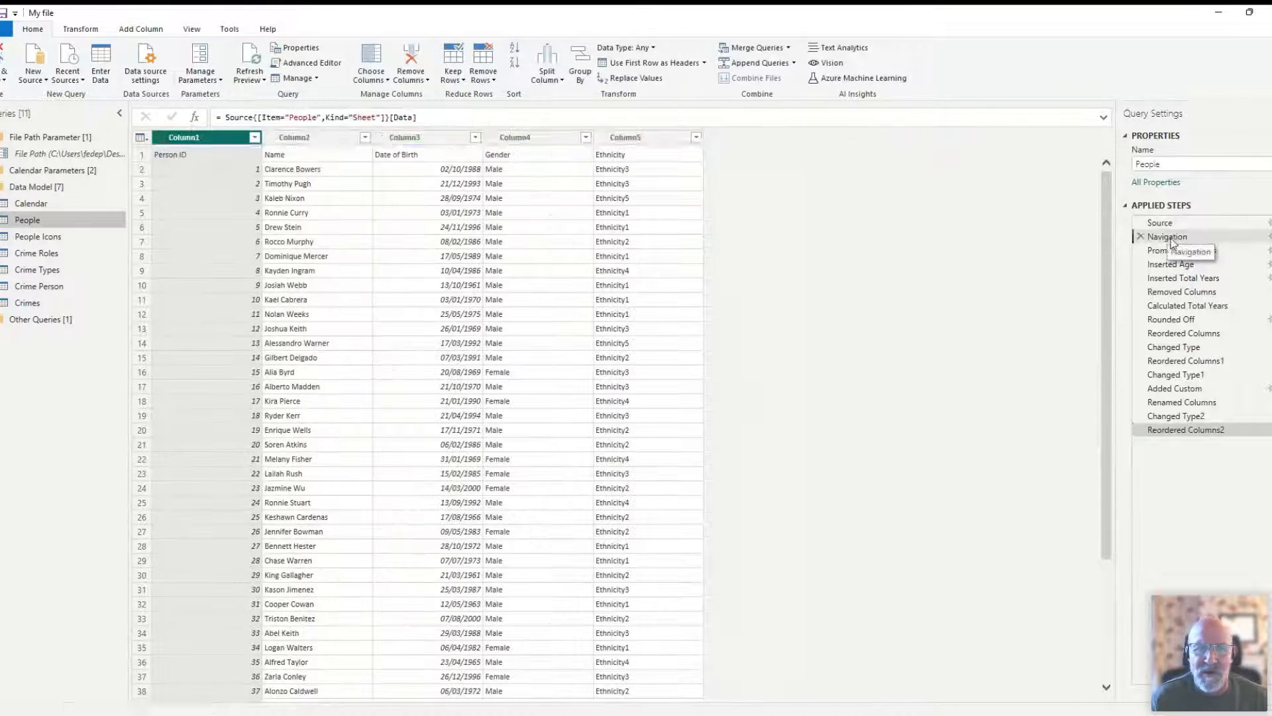
click(1182, 250)
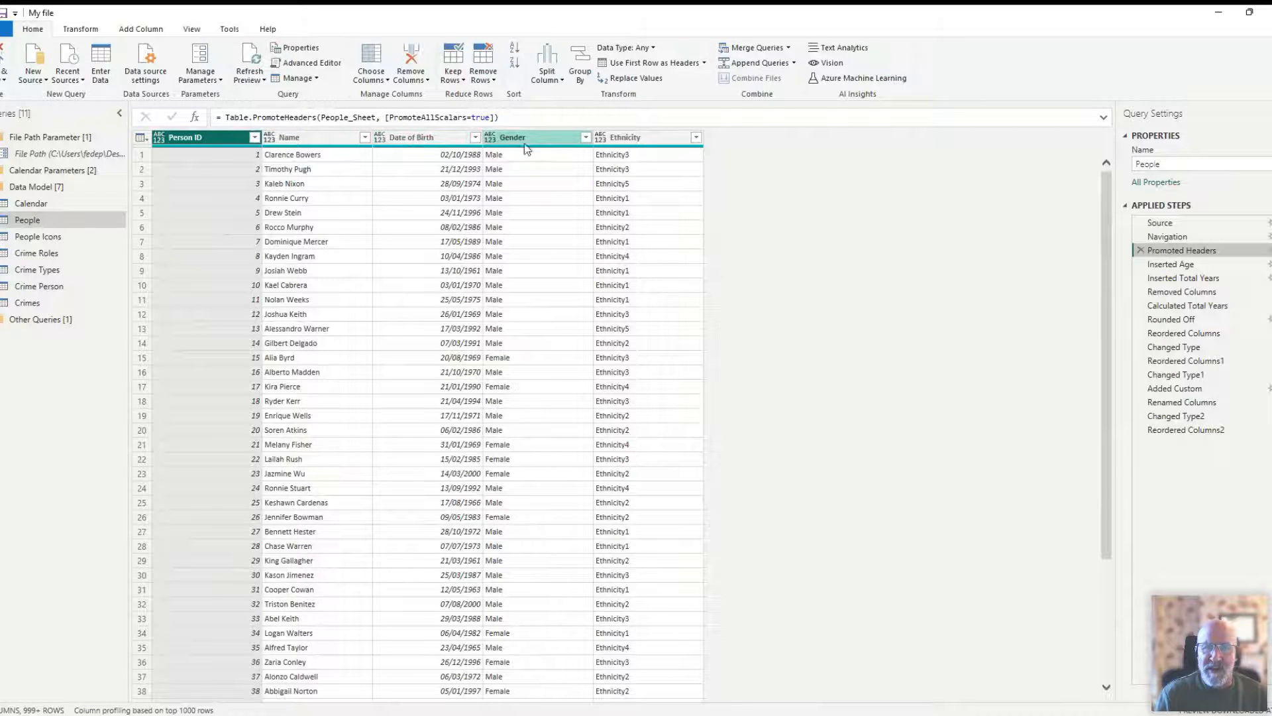
- Examine the Inserted Age step of the People query and locate the Age date calculation for the Date of Birth column
click(406, 140)
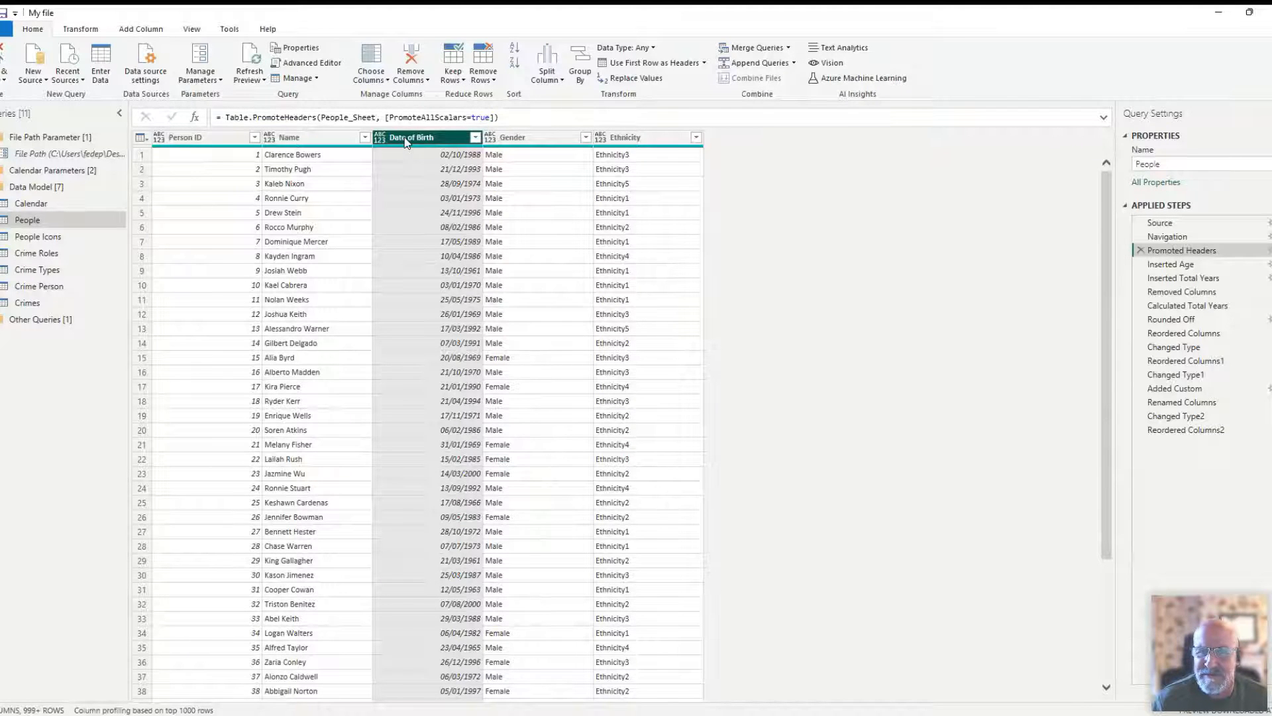
click(1159, 265)
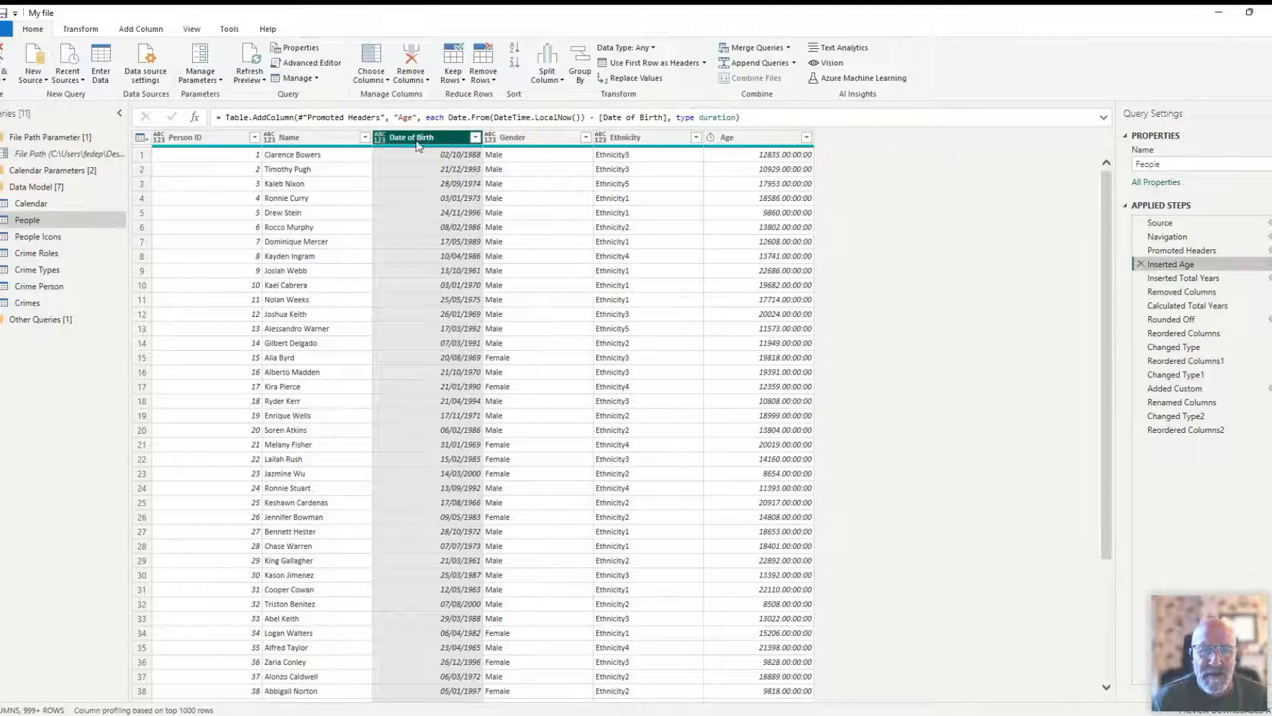
click(140, 29)
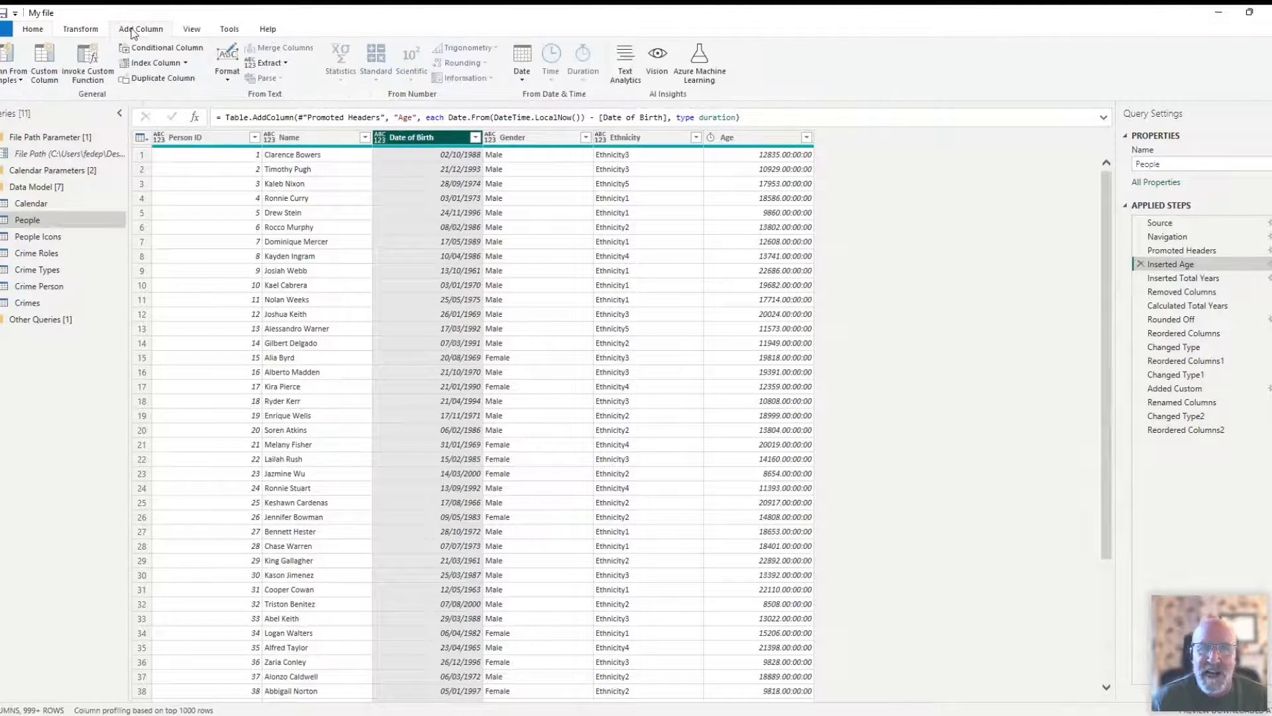
click(514, 79)
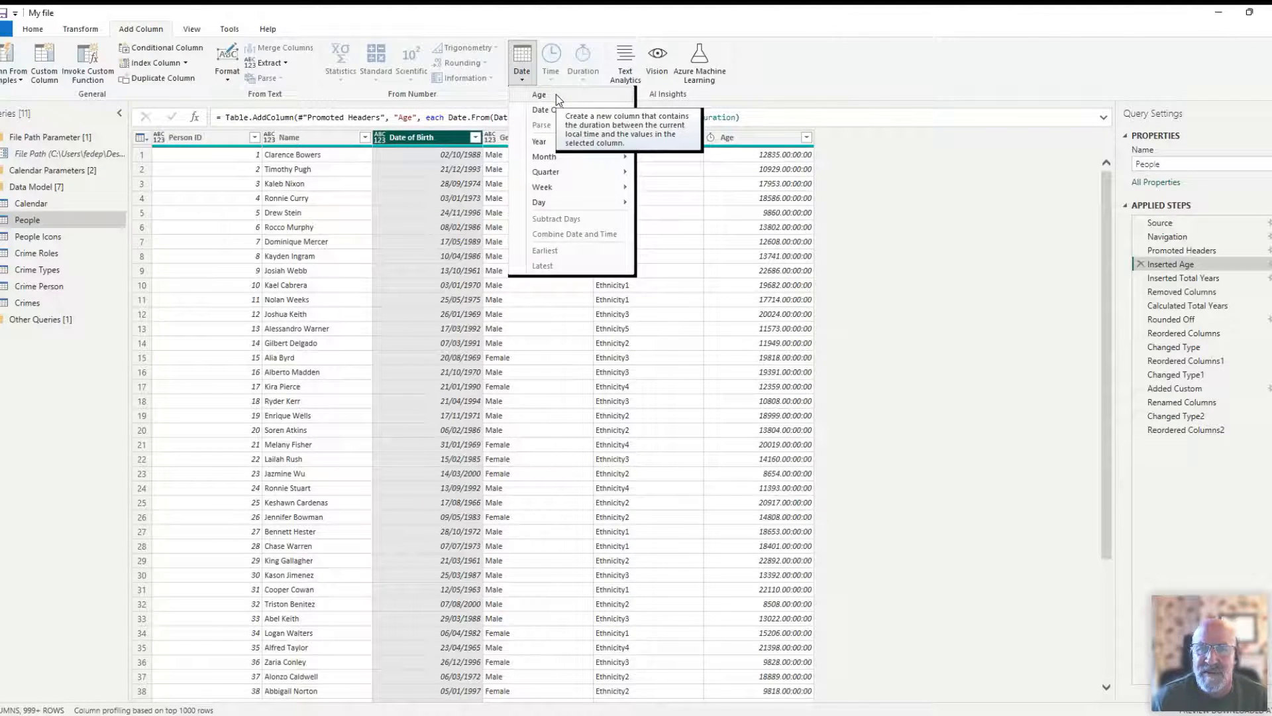
click(770, 141)
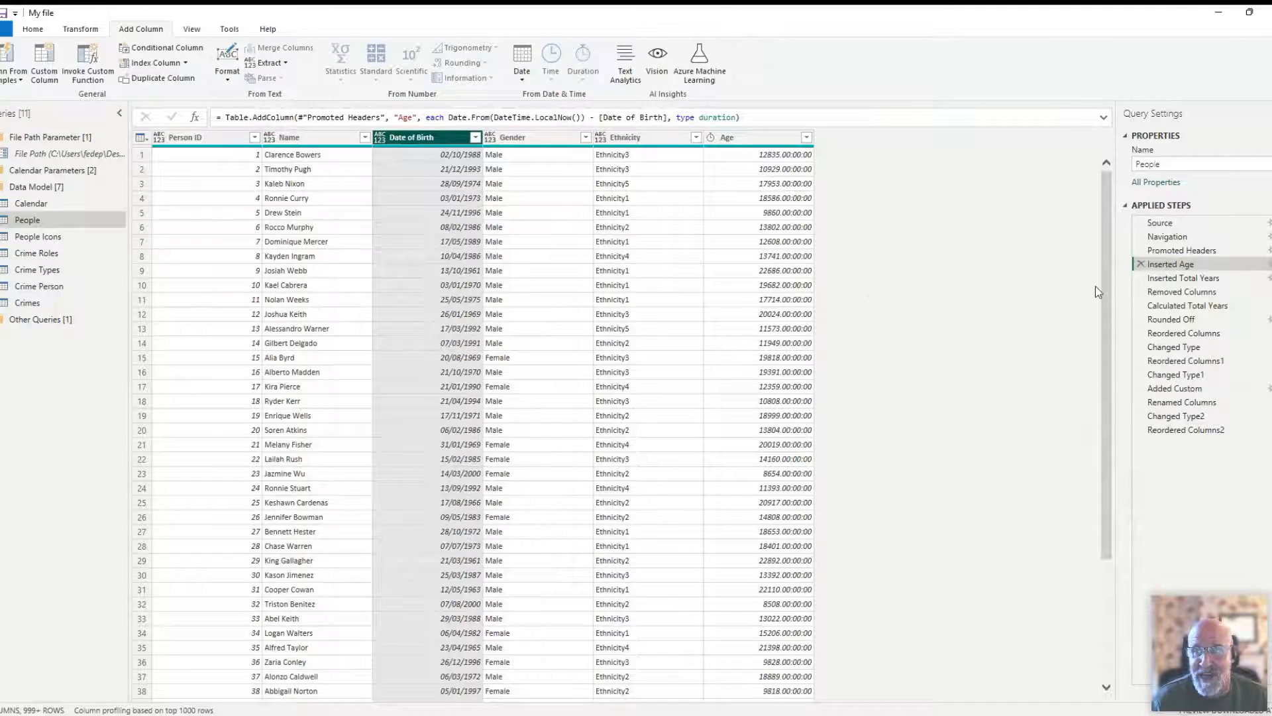
- Select the Age column and view the duration calculations available for it, leaving them unapplied
click(745, 136)
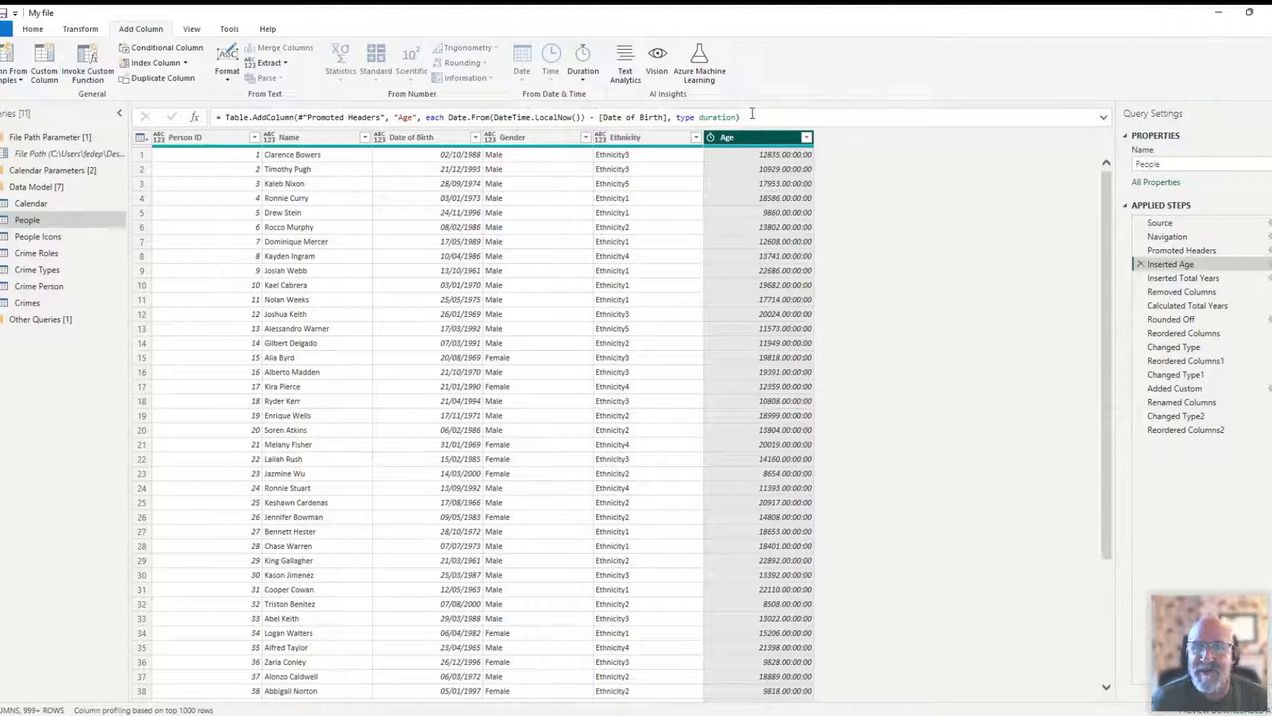
click(582, 76)
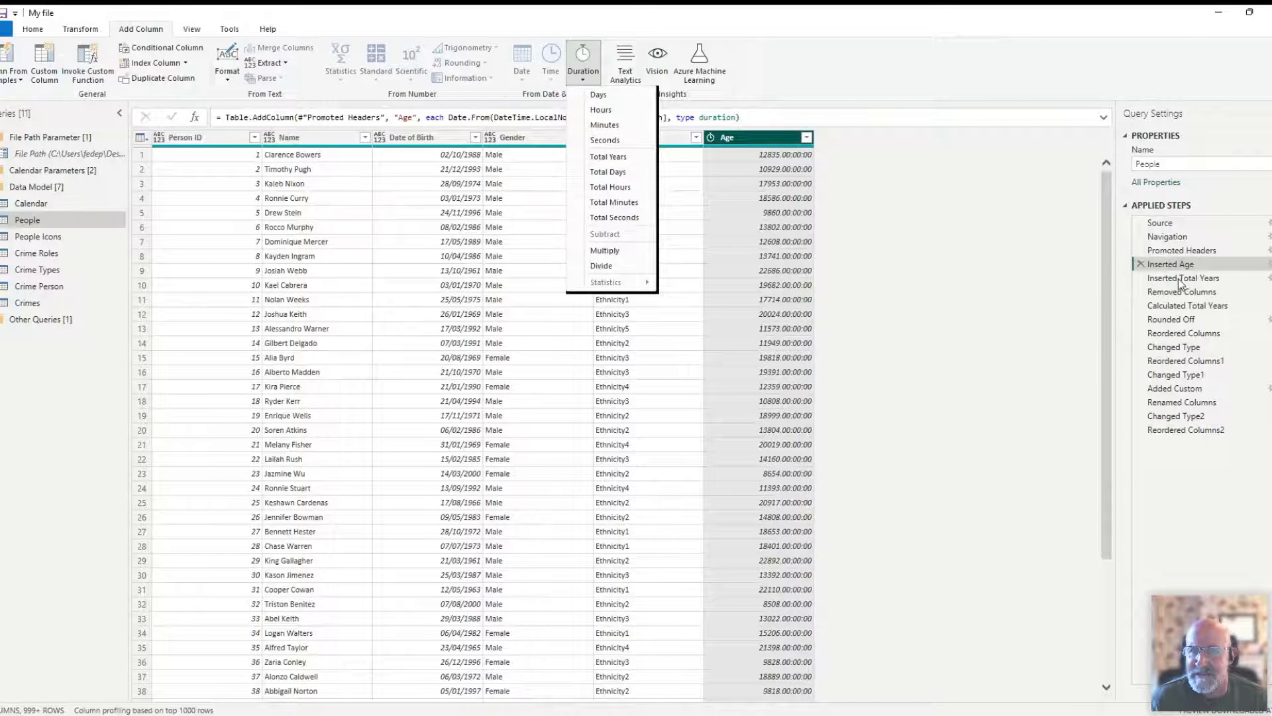
click(703, 249)
- Review the date options for Date of Birth and the Total Years duration option for Age, and inspect the Inserted Total Years step
click(431, 137)
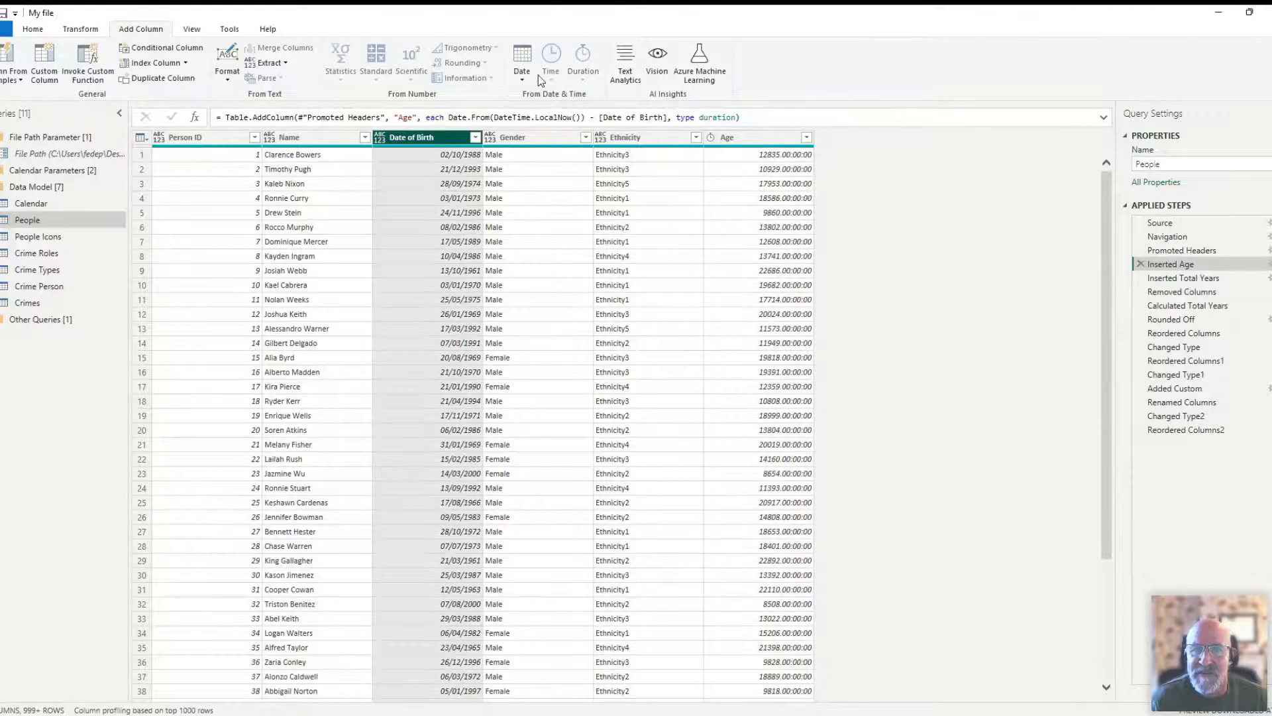
click(523, 66)
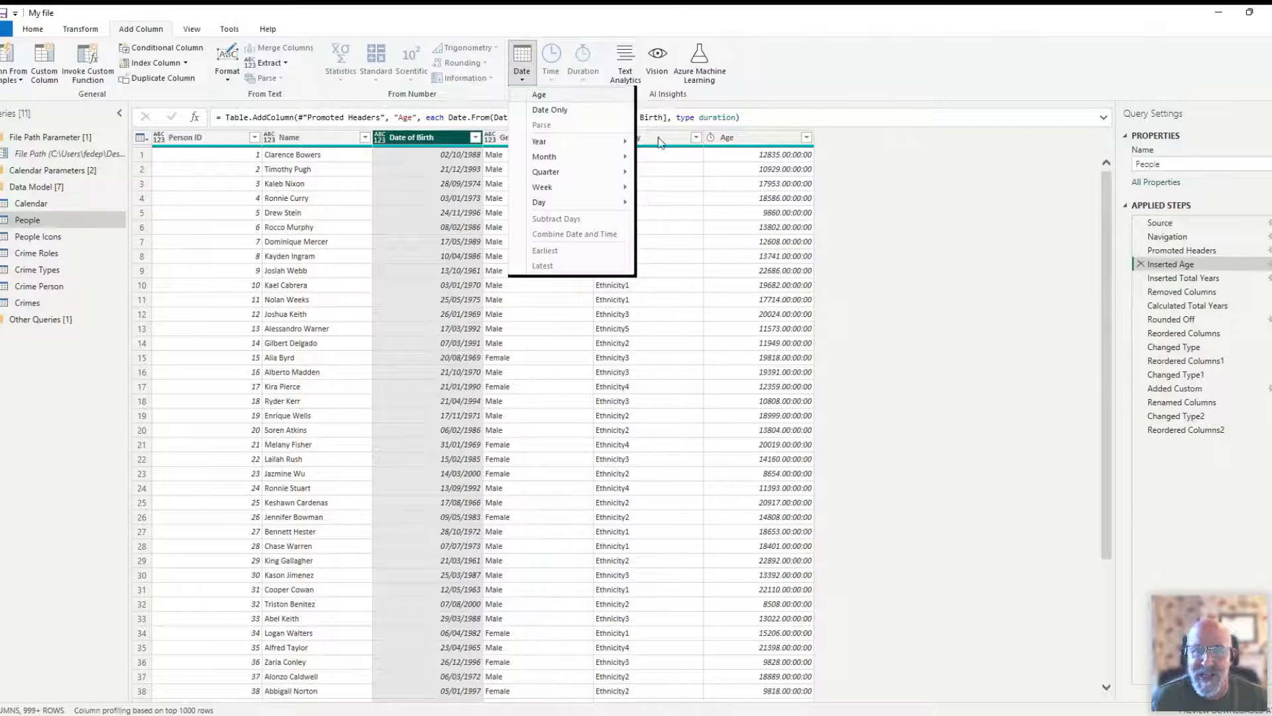
click(757, 137)
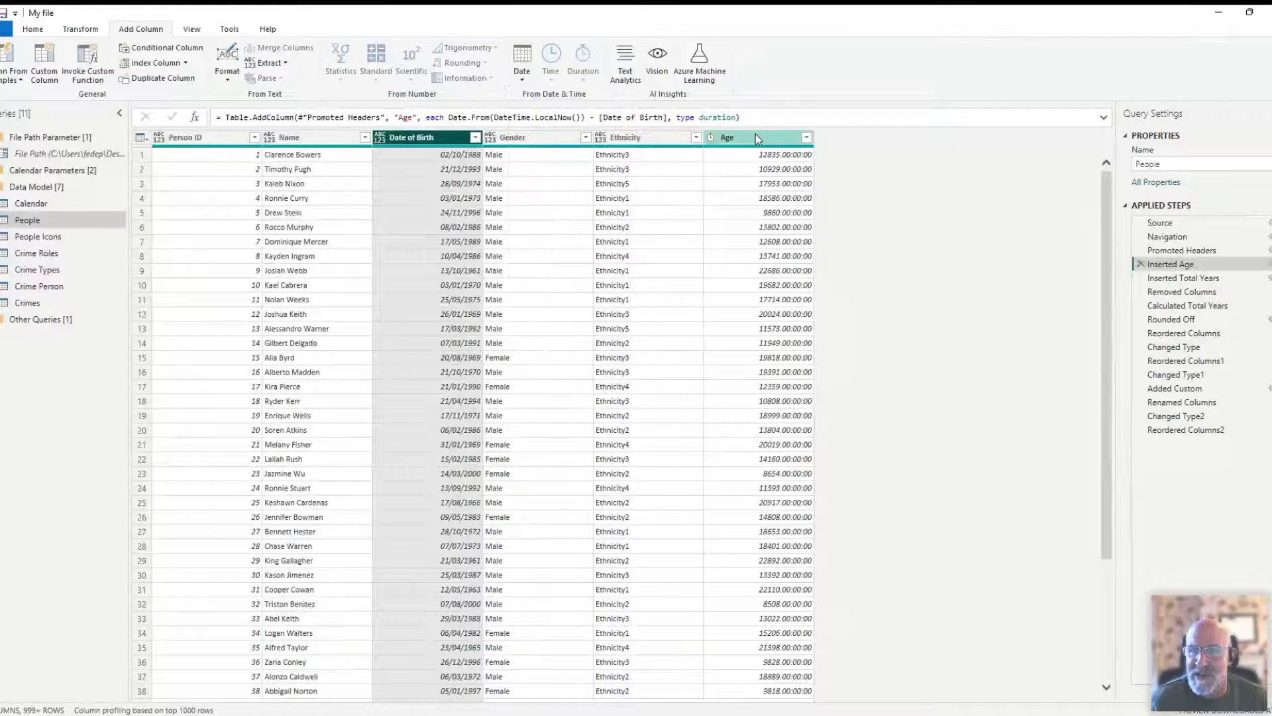
click(757, 137)
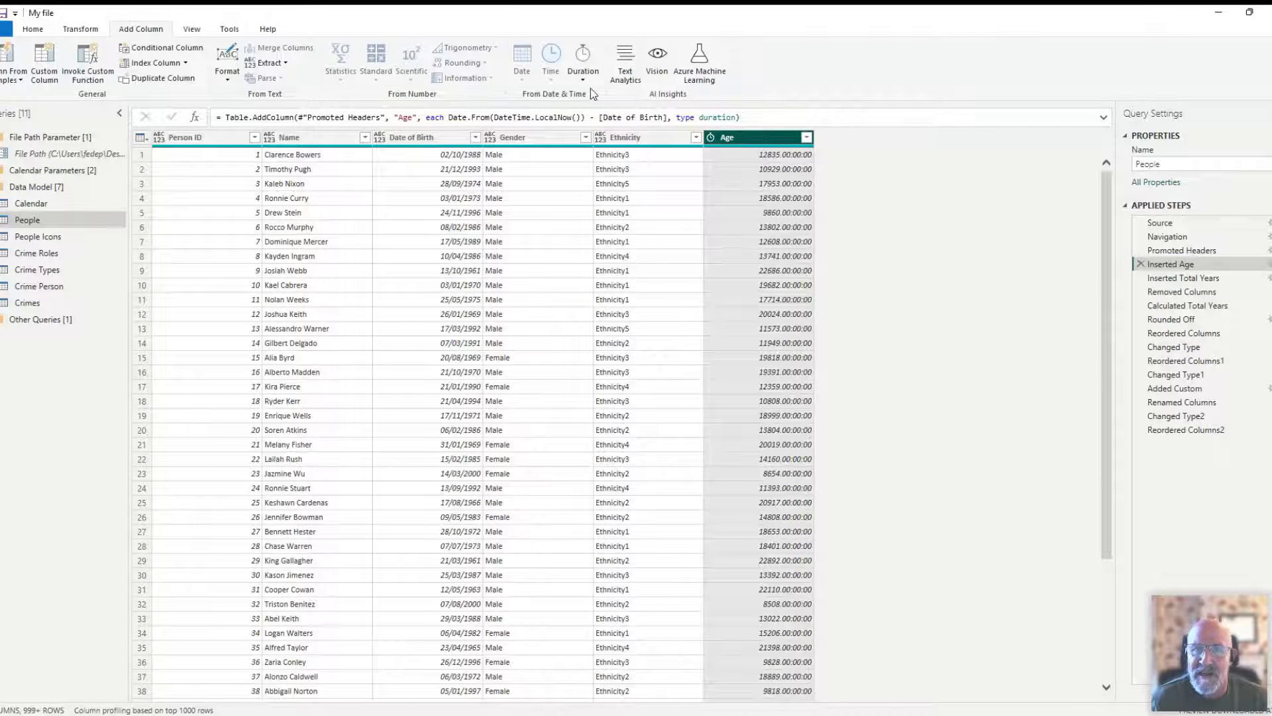
click(583, 70)
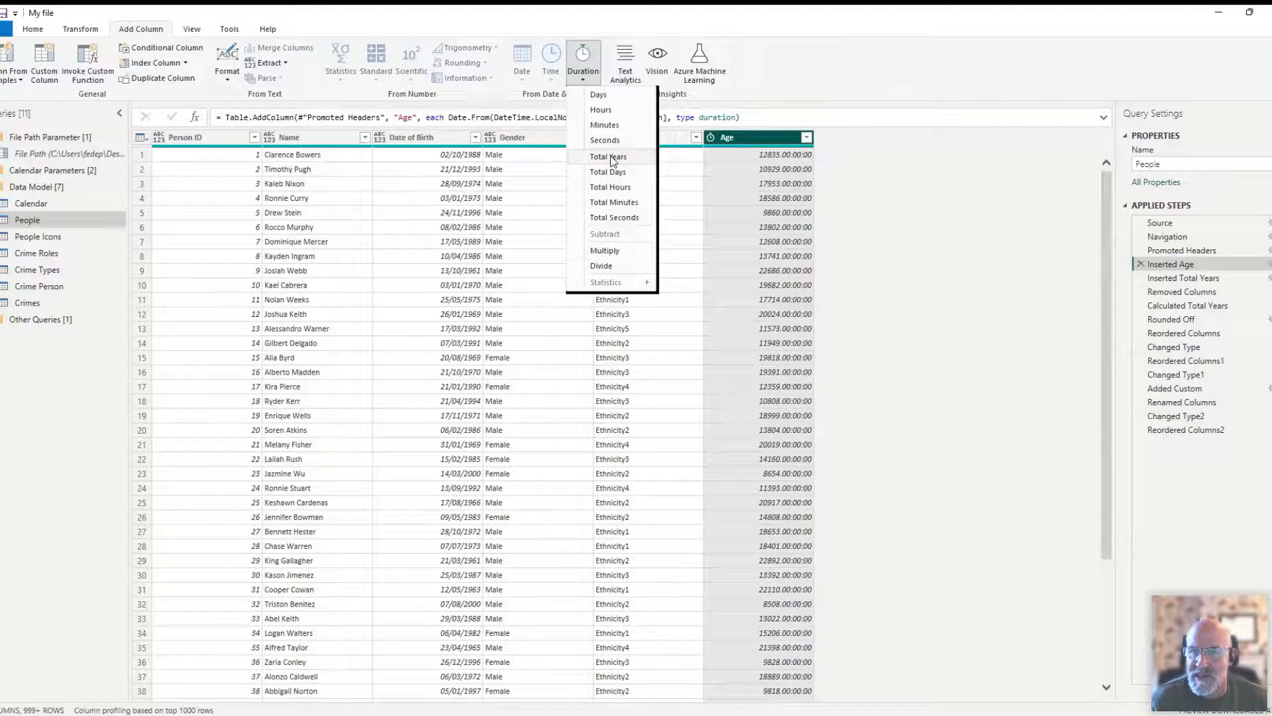
click(1164, 278)
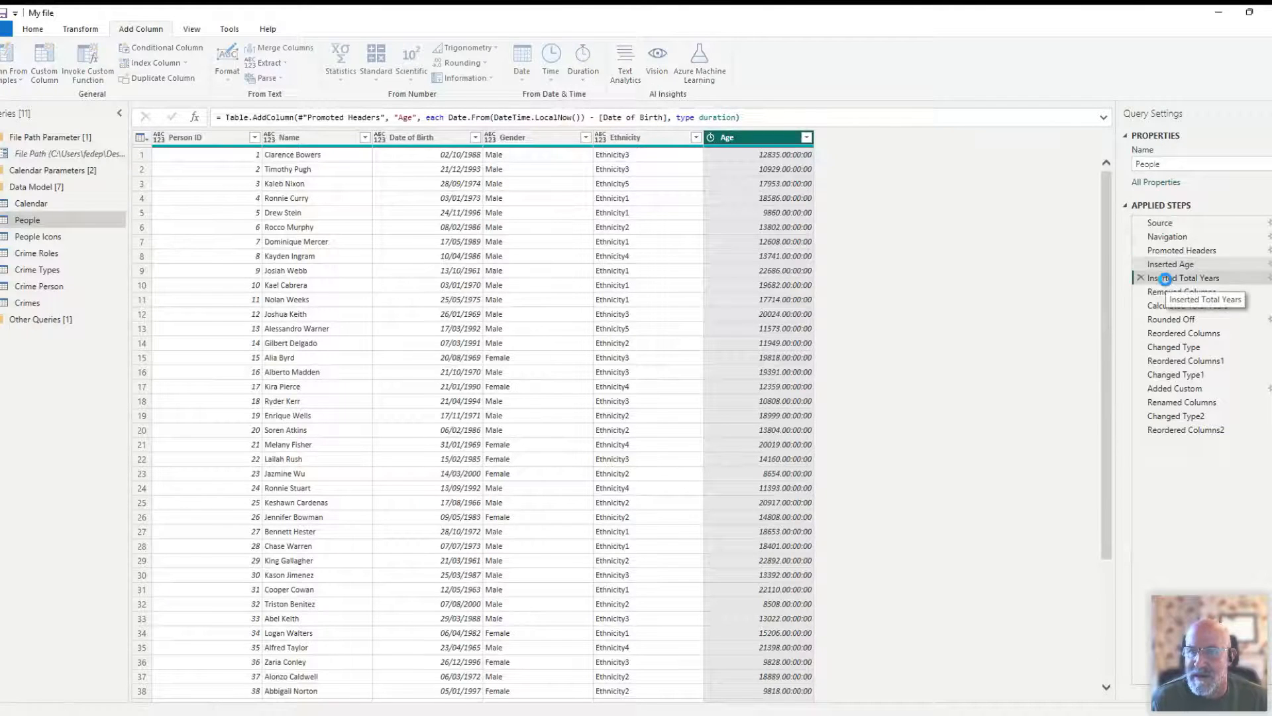
click(847, 141)
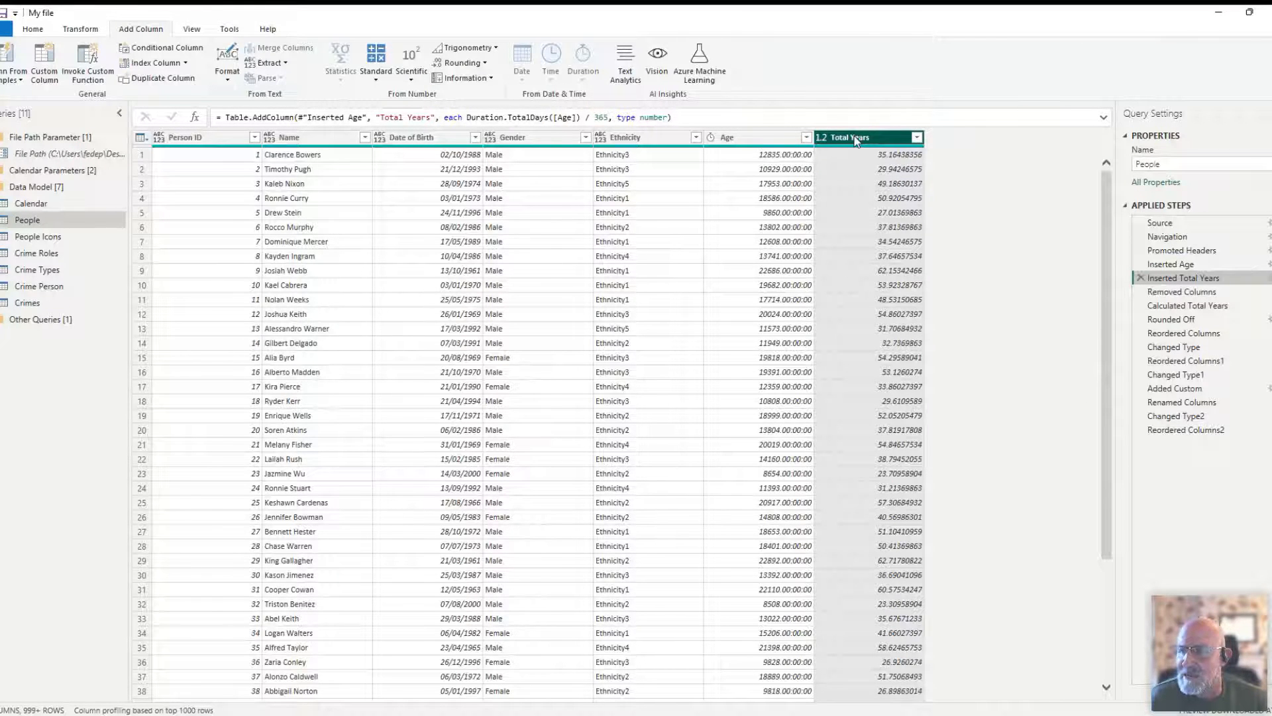
- Delete the Inserted Total Years step and add a new Total Years column calculated from the Age column after Inserted Age
click(1166, 265)
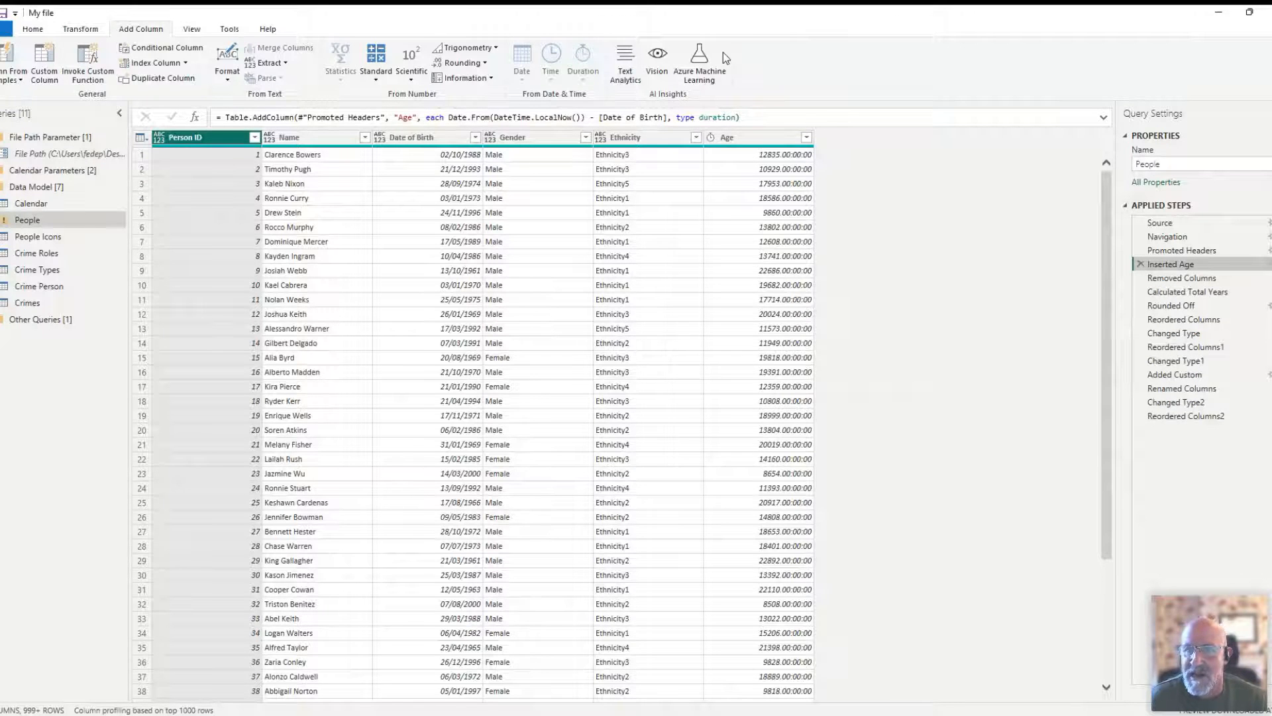
click(757, 139)
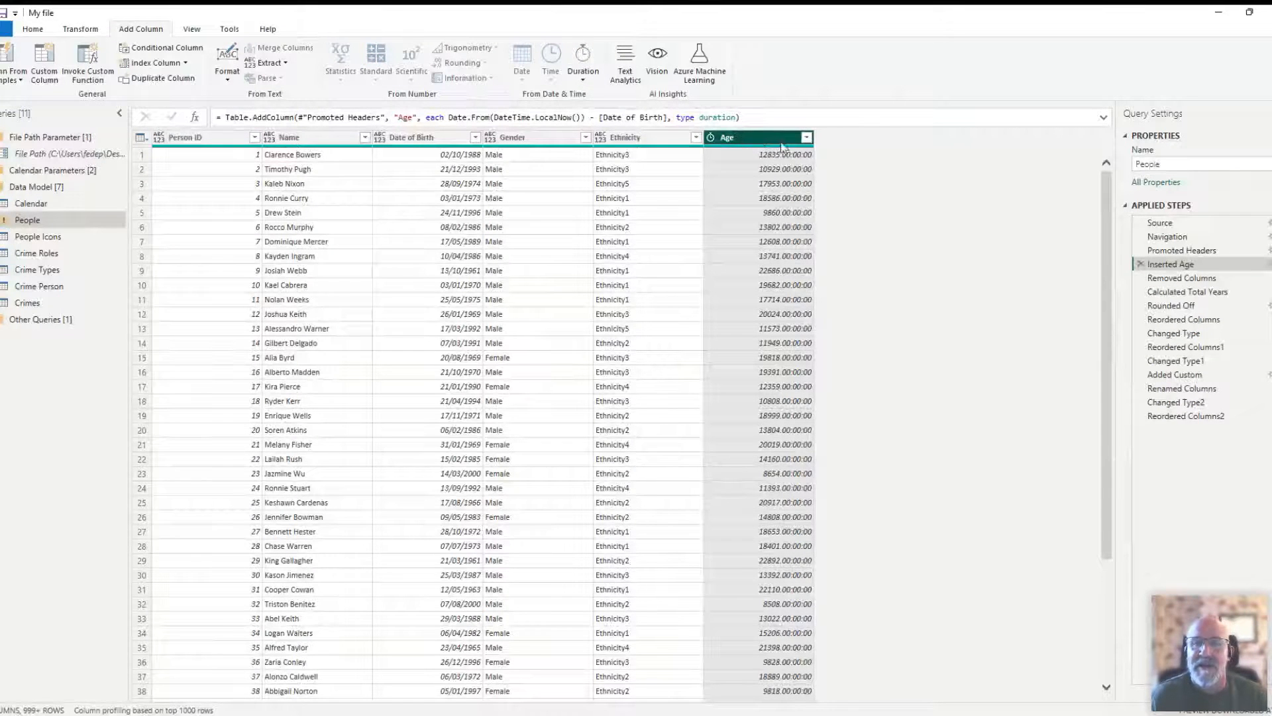
click(584, 79)
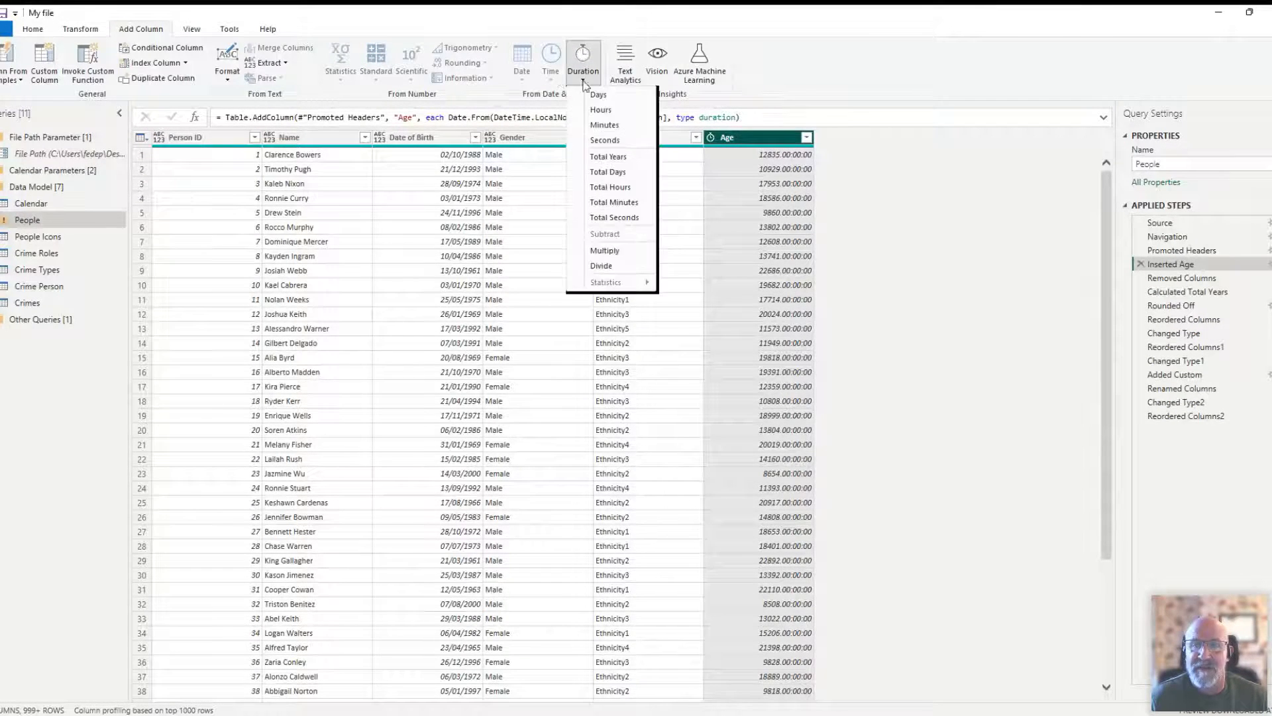
click(604, 158)
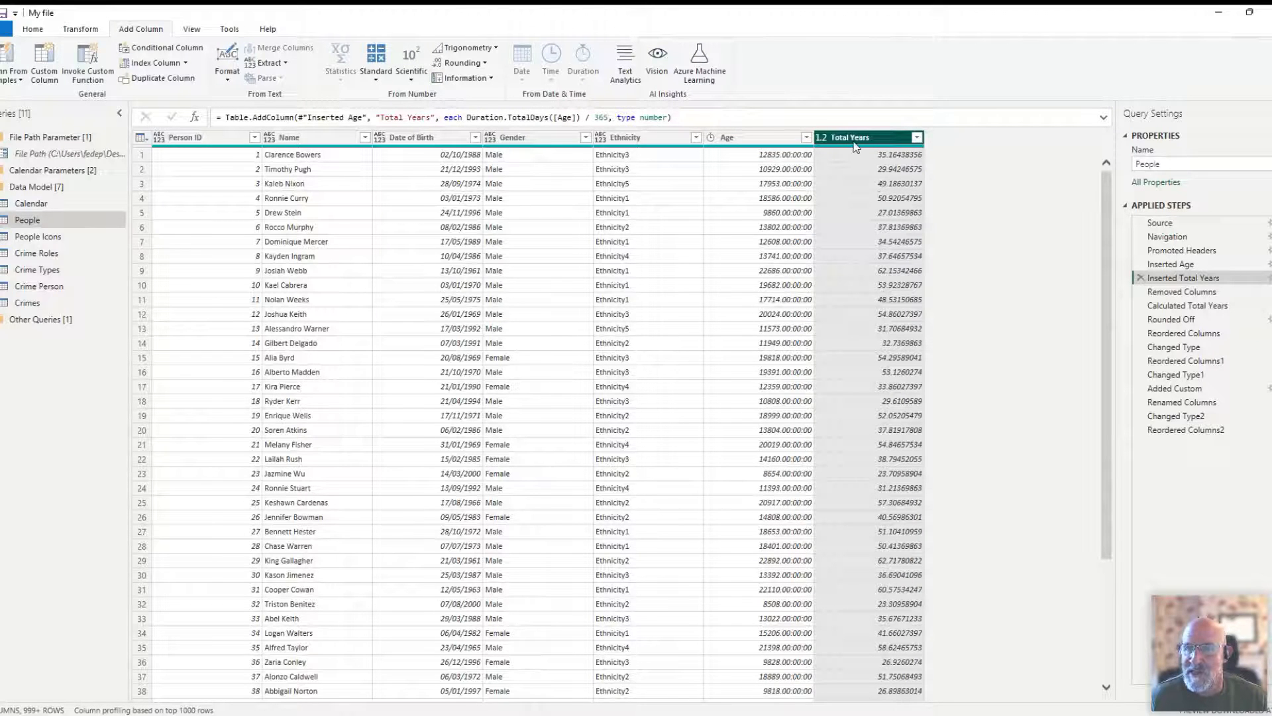
- Delete the Inserted Total Years step and transform the Age column itself into Total Years directly after the Inserted Age step
click(1141, 278)
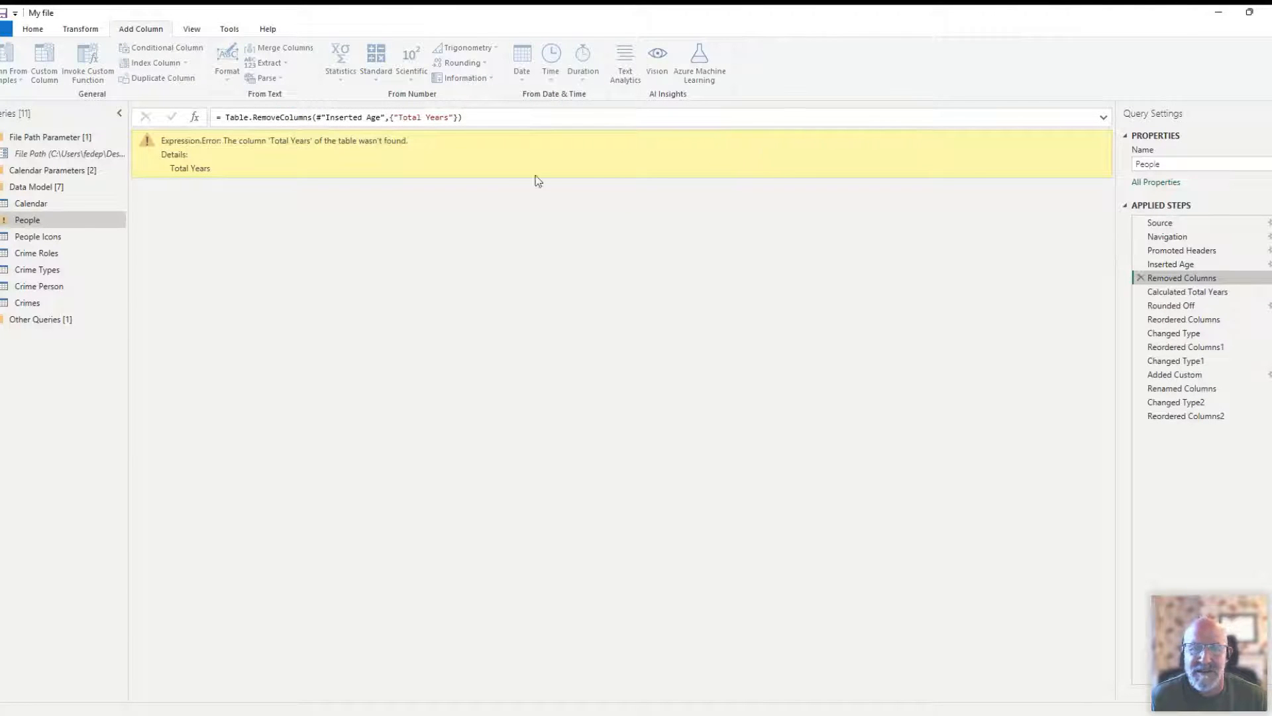
click(1171, 264)
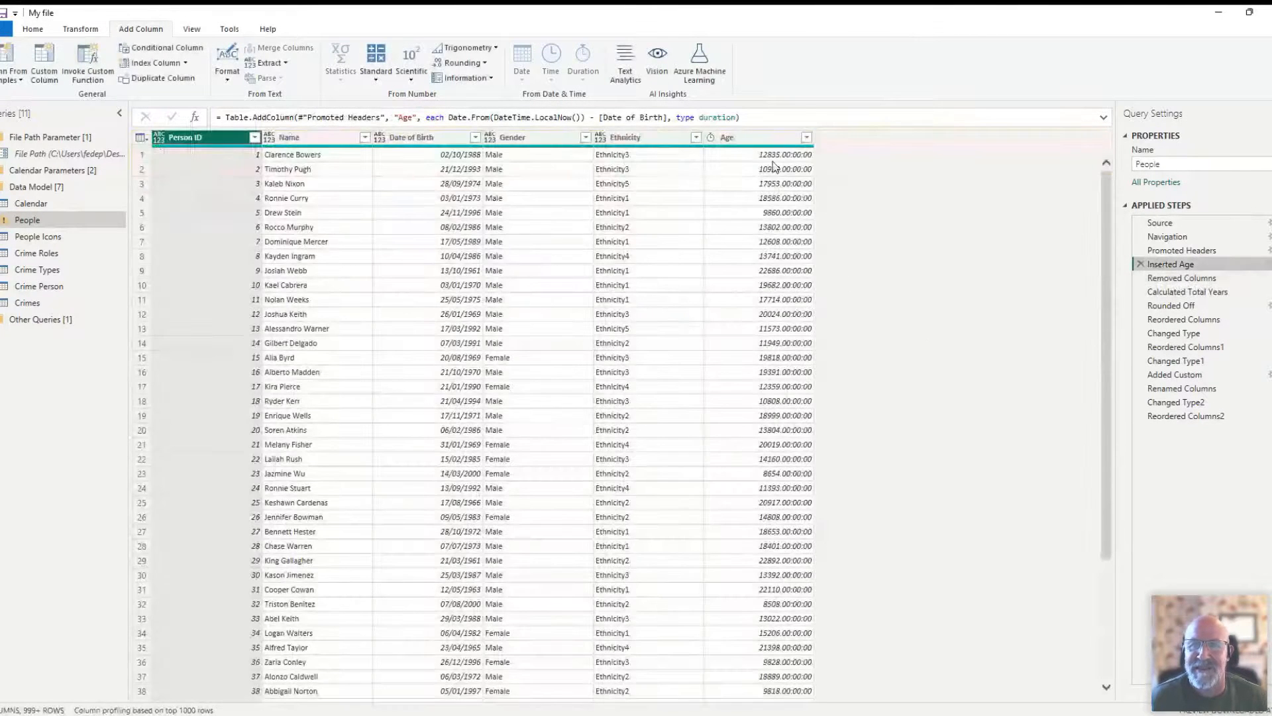
click(753, 153)
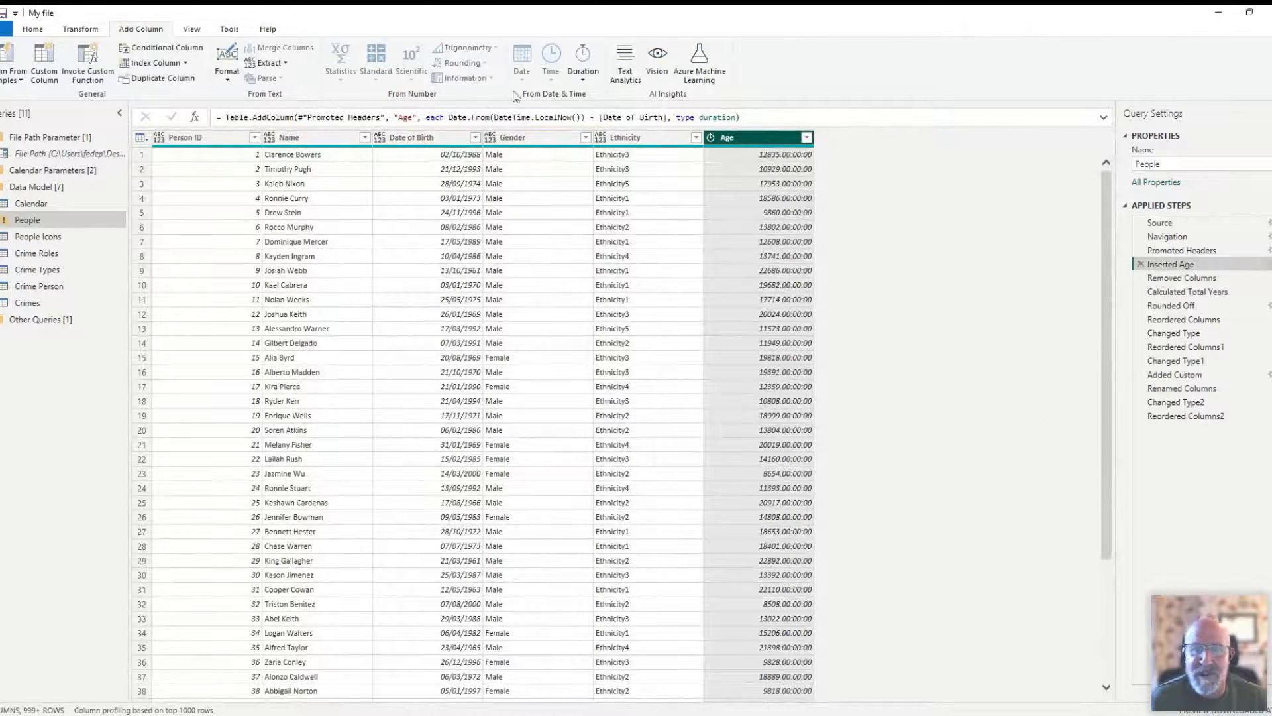
click(79, 29)
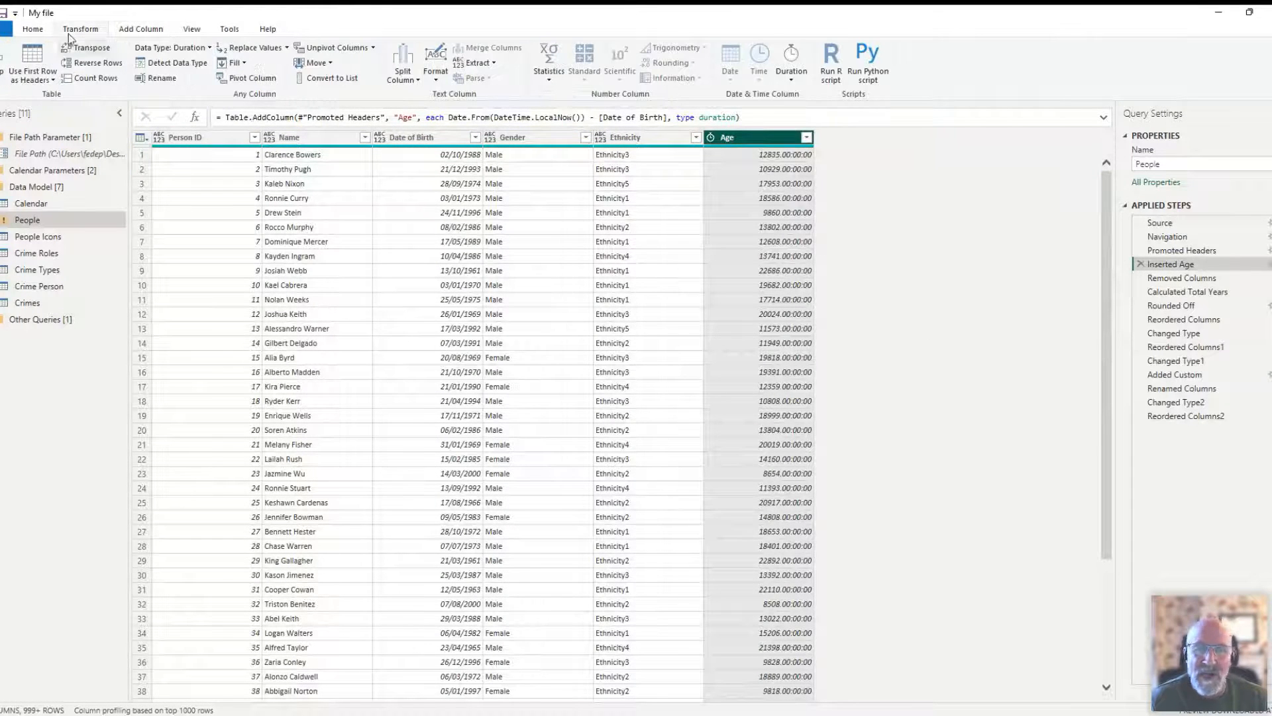
click(788, 78)
click(1056, 316)
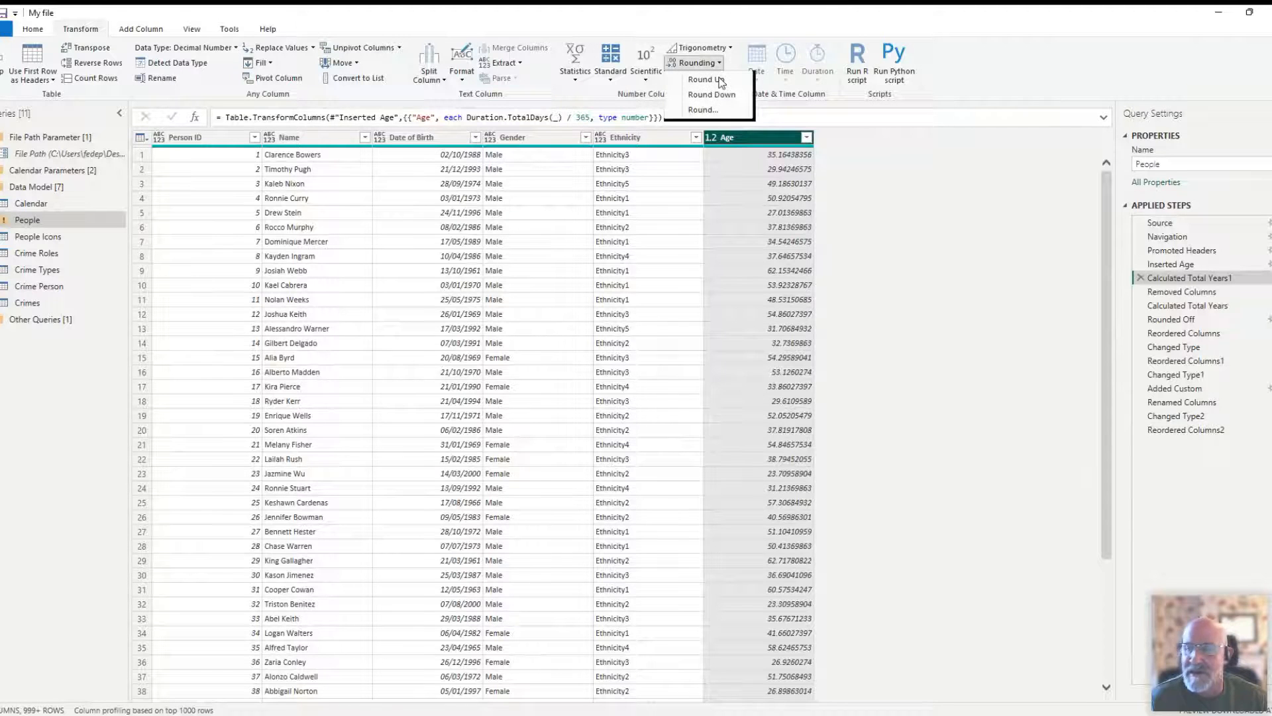
- Delete the Removed Columns step and the original Calculated Total Years step from the People query
click(1175, 292)
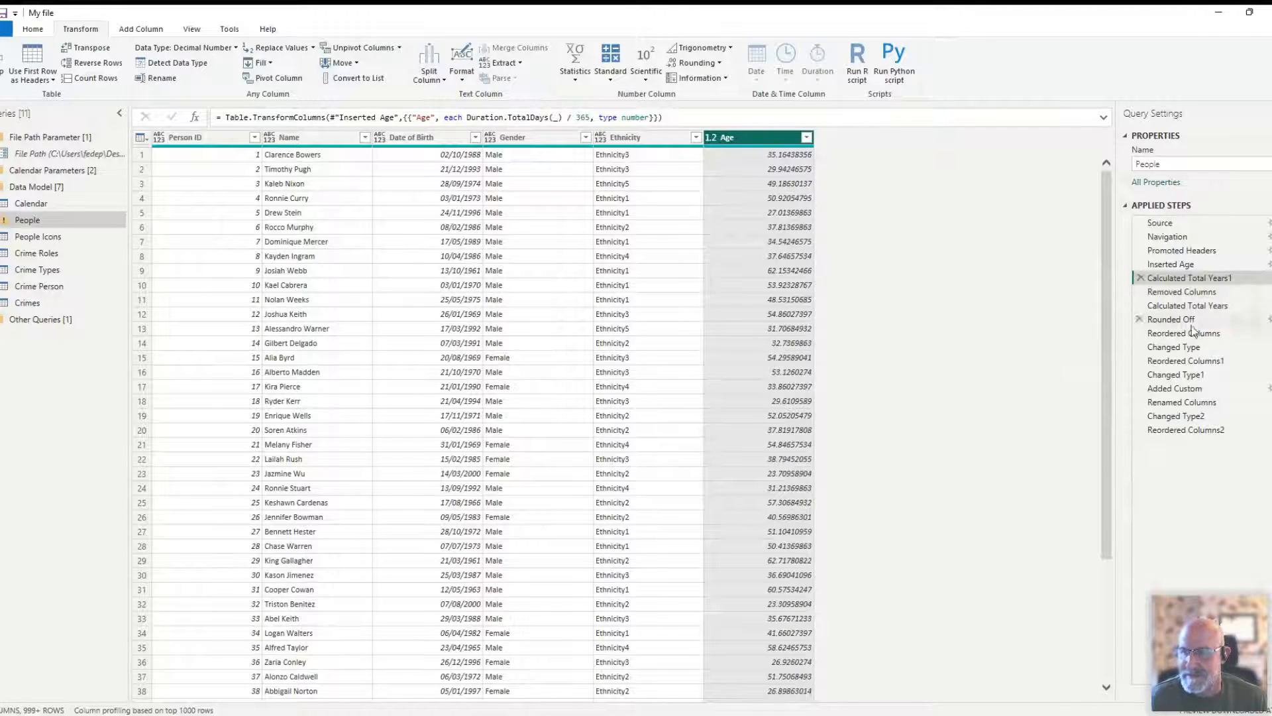
click(1178, 292)
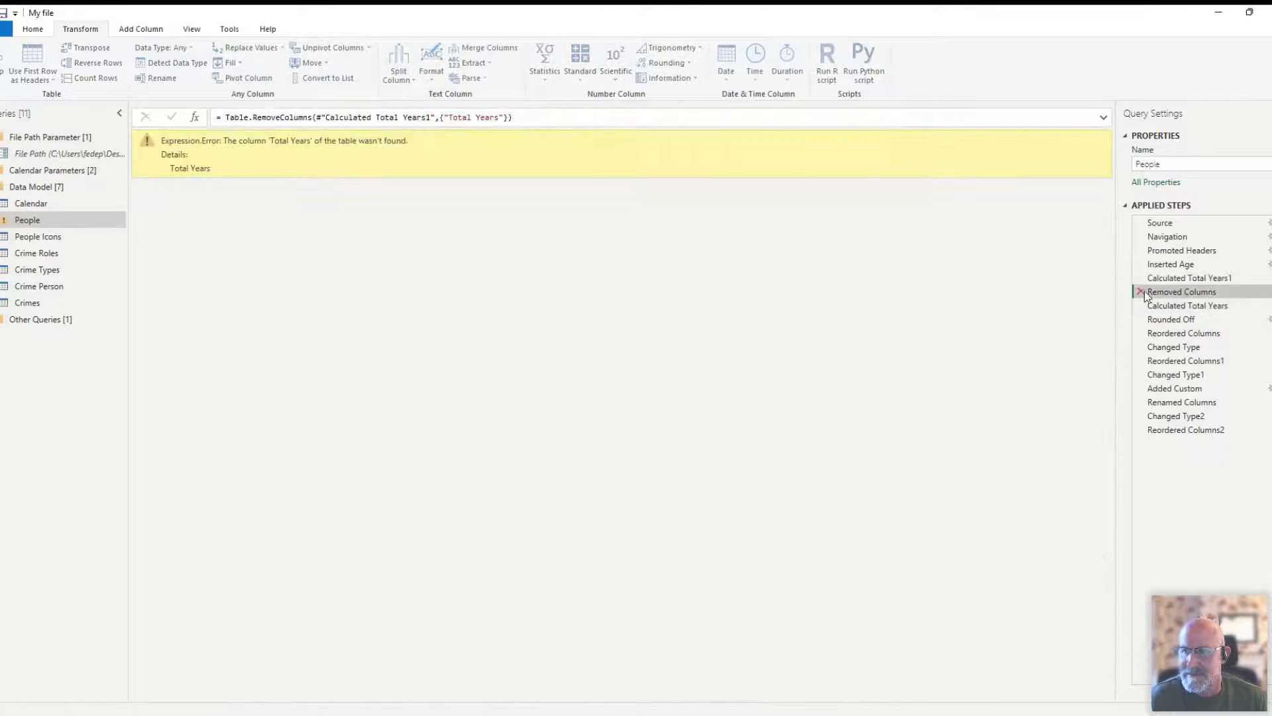
key(Delete)
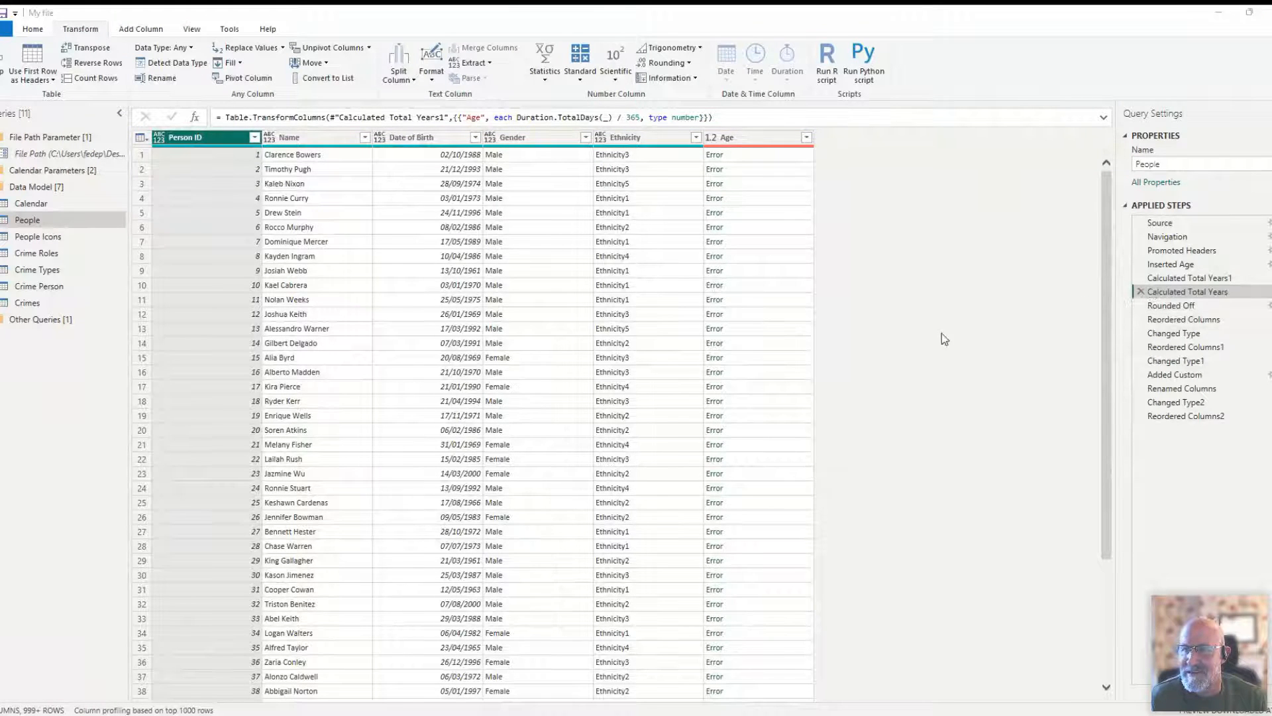
click(761, 396)
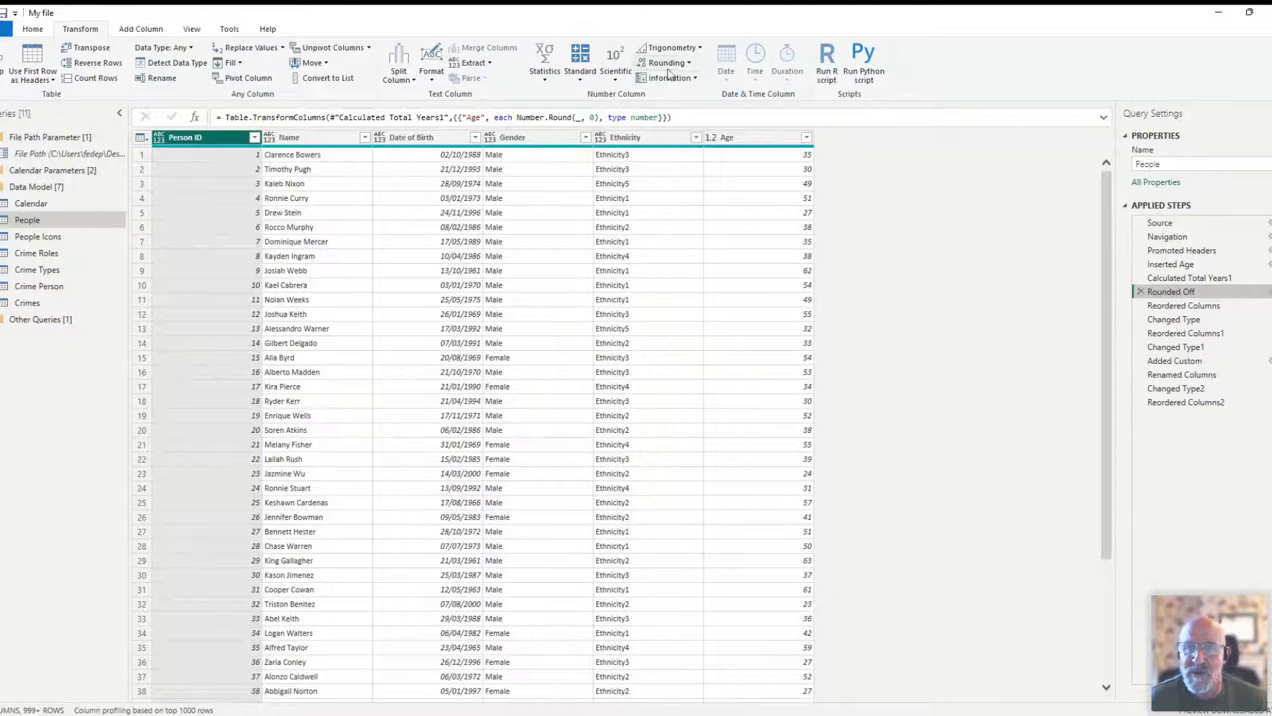
- Examine the Rounded Off step of the People query with the Age column selected
click(1268, 292)
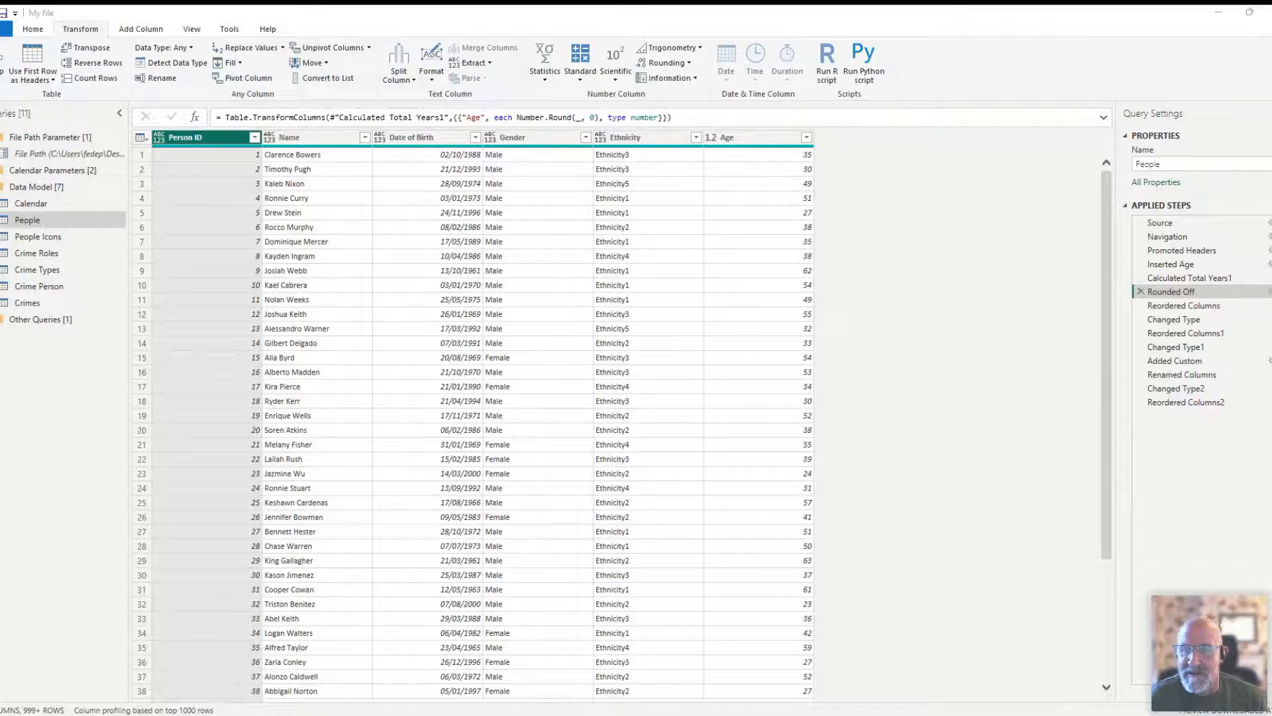
click(761, 141)
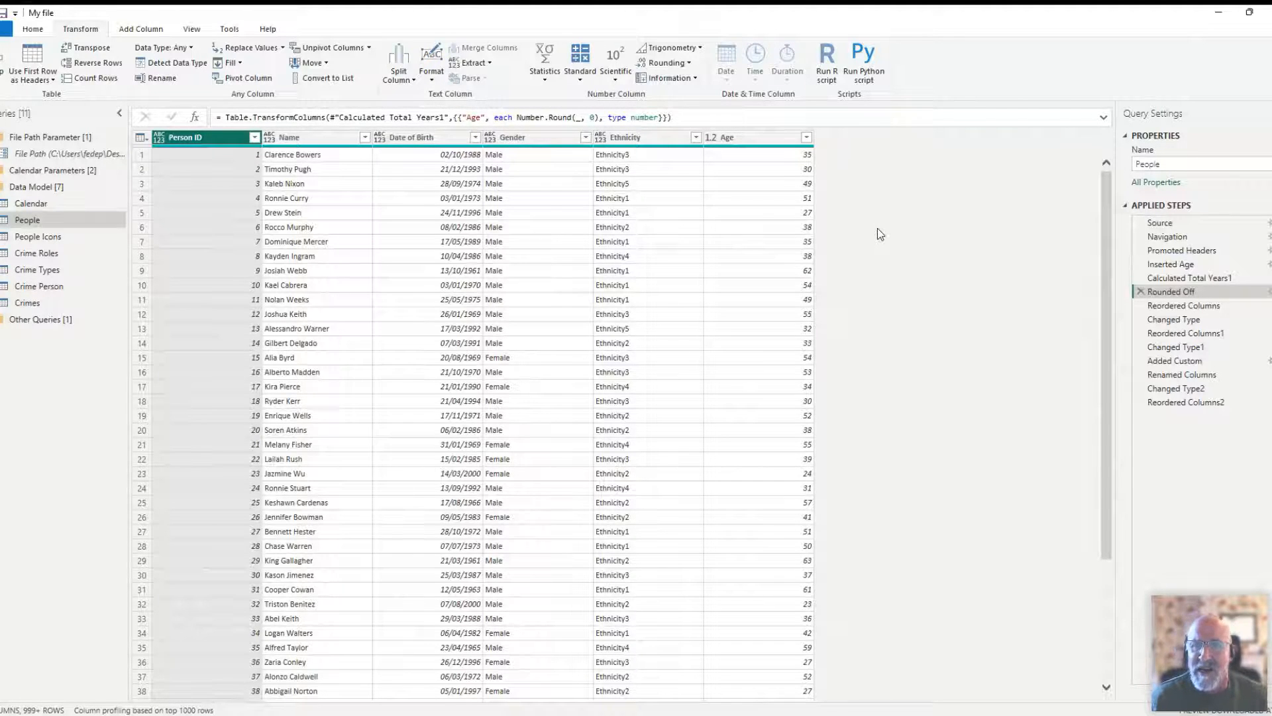
click(752, 138)
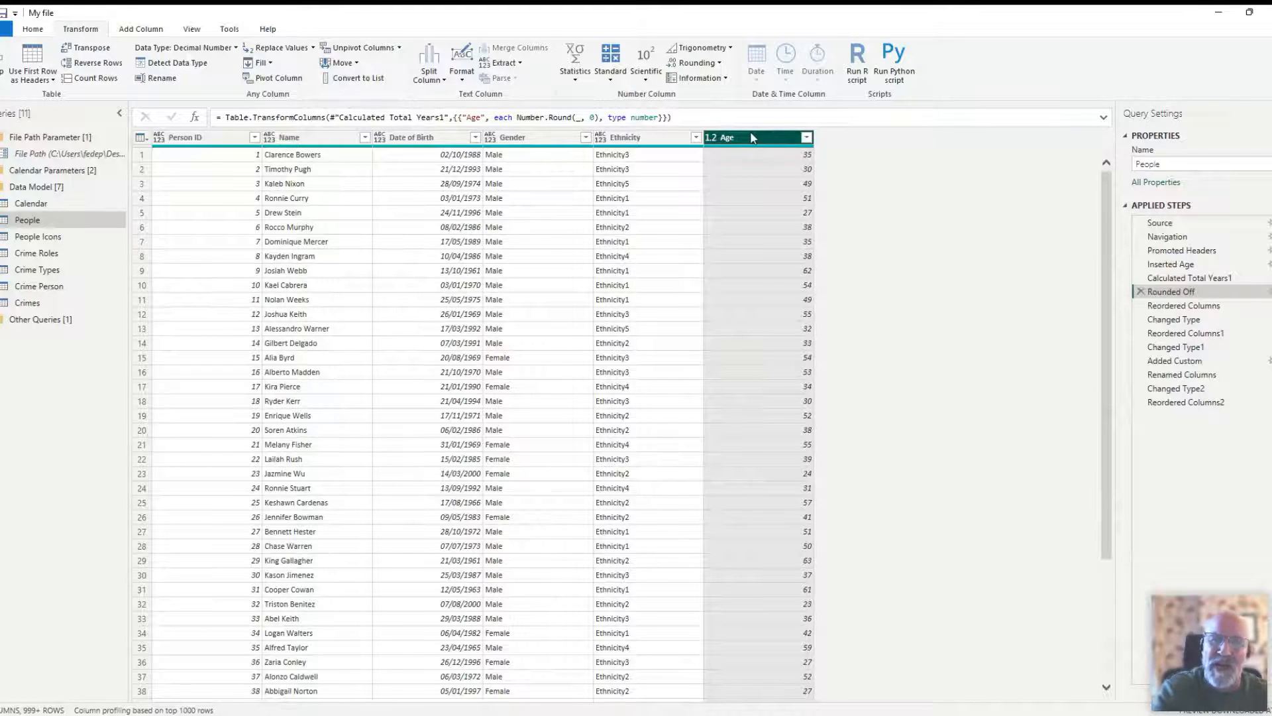
- Review the column reordering and data type changes from Reordered Columns through Changed Type1 in the People query
click(1179, 307)
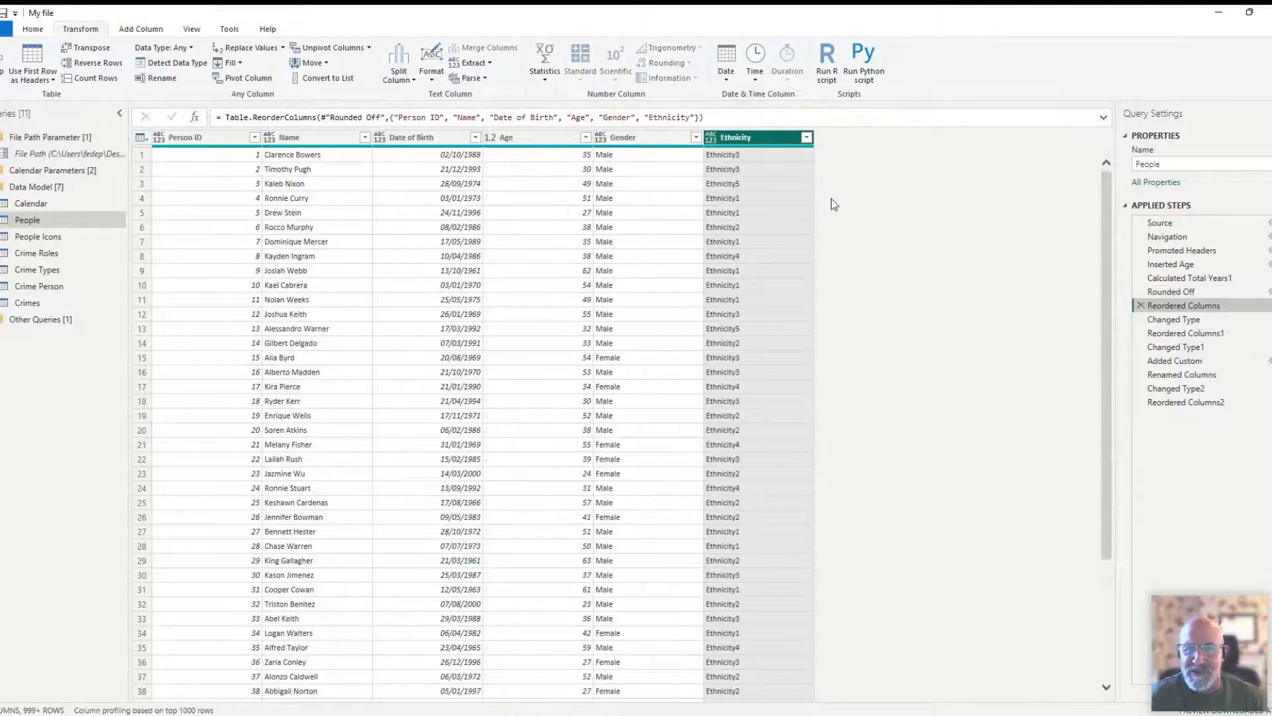
click(1166, 321)
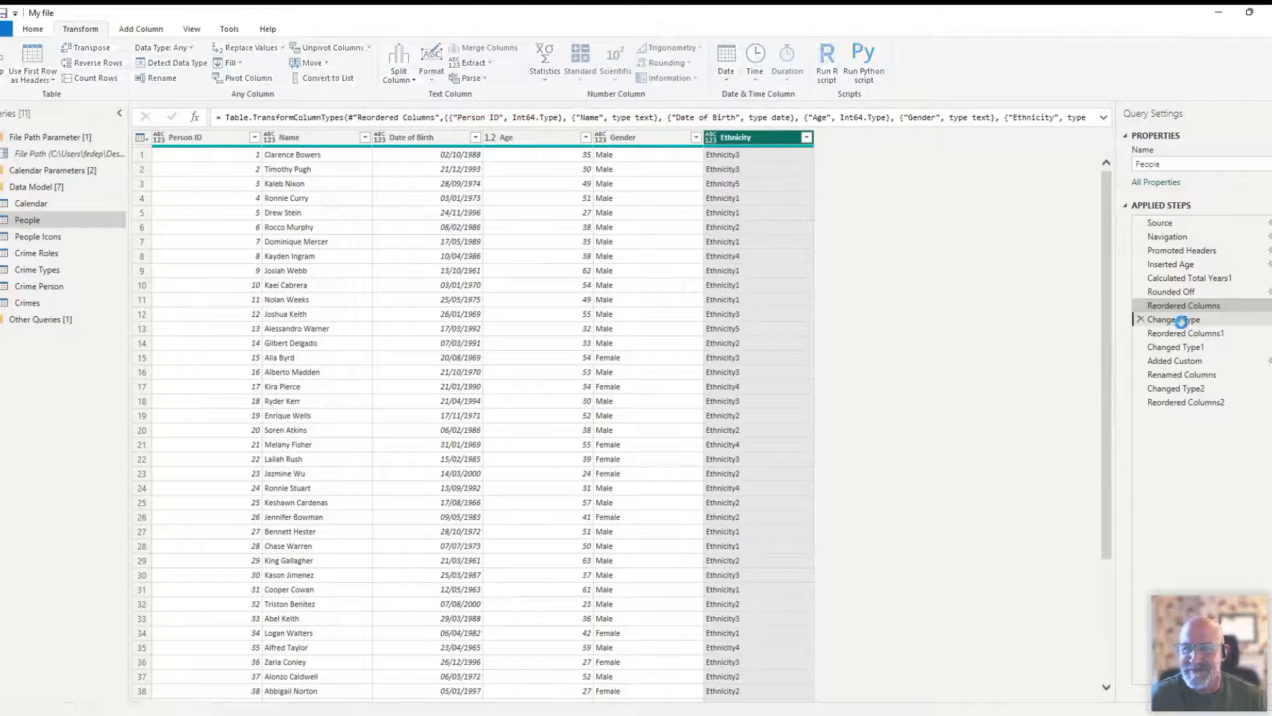
click(1172, 333)
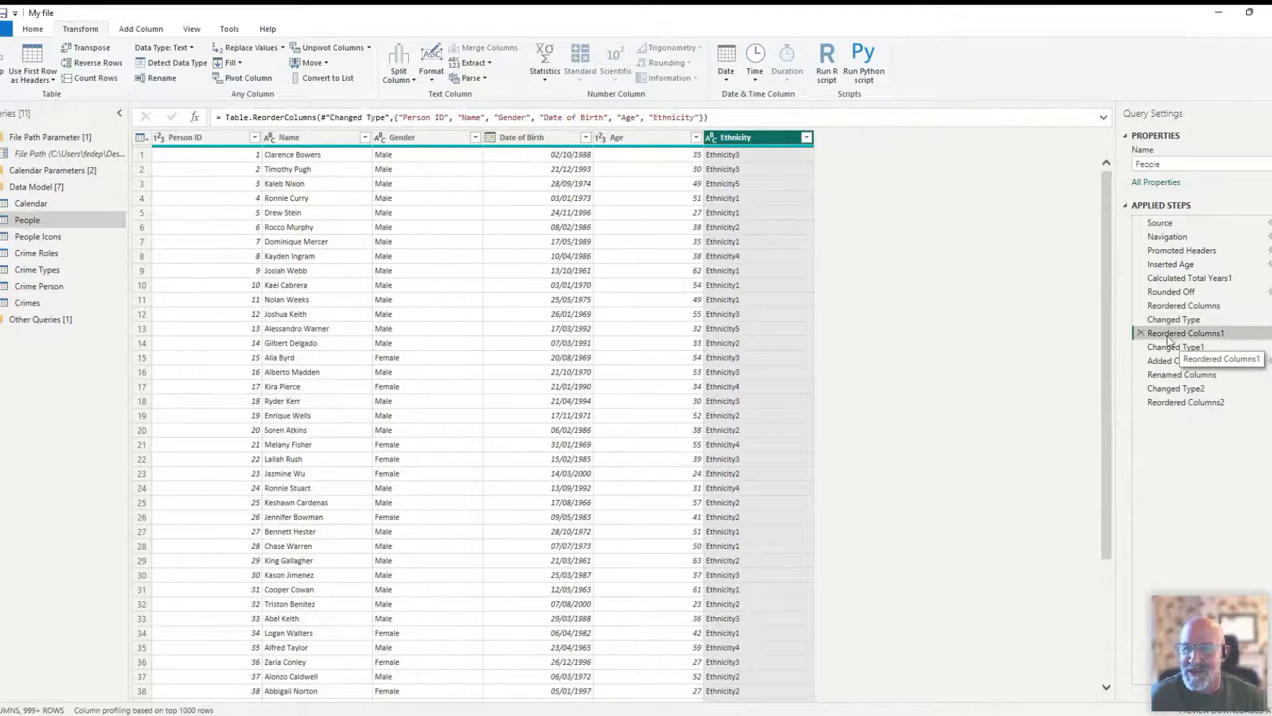
click(1172, 347)
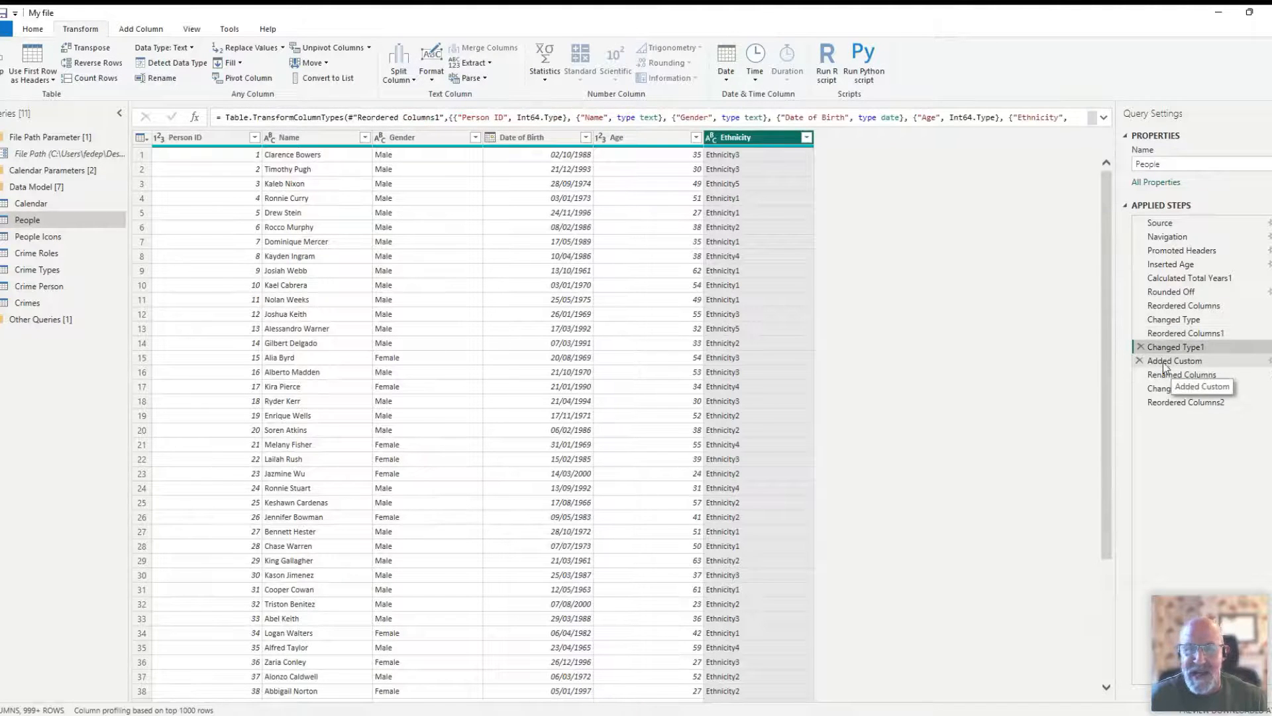
- Examine the Added Custom age group formula, then review the remaining People steps through Reordered Columns2
click(1163, 362)
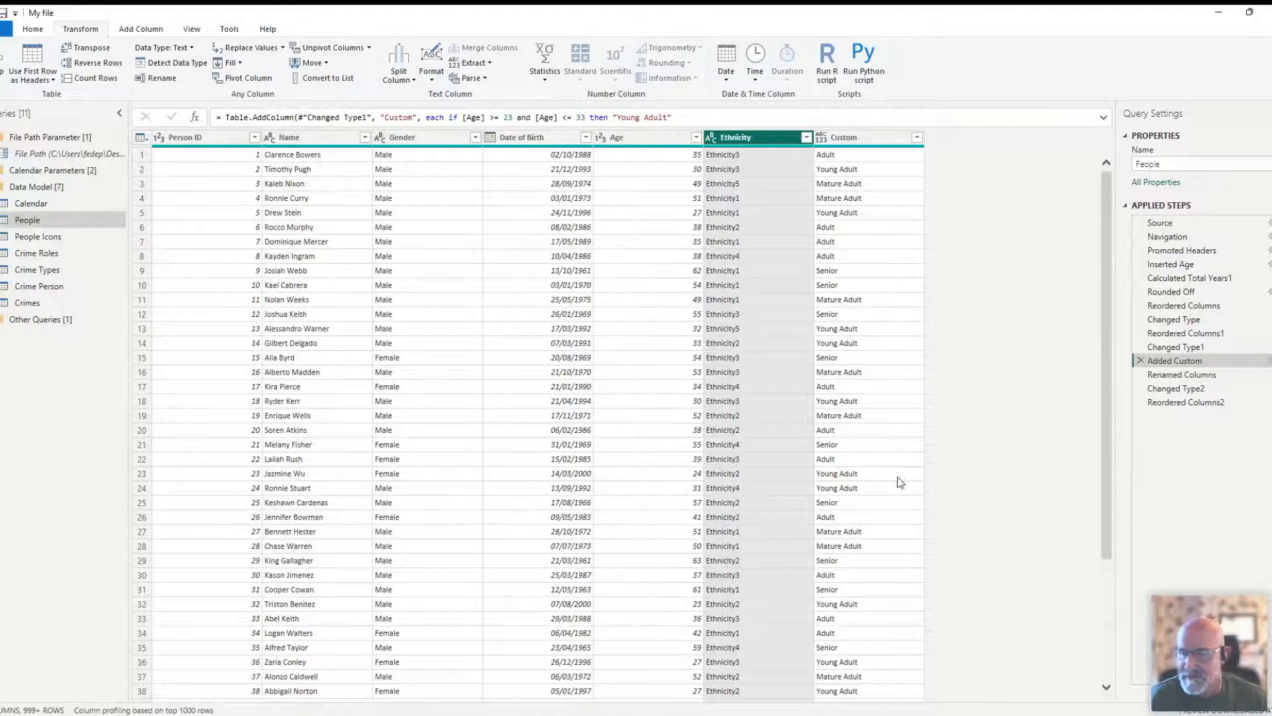
click(1172, 376)
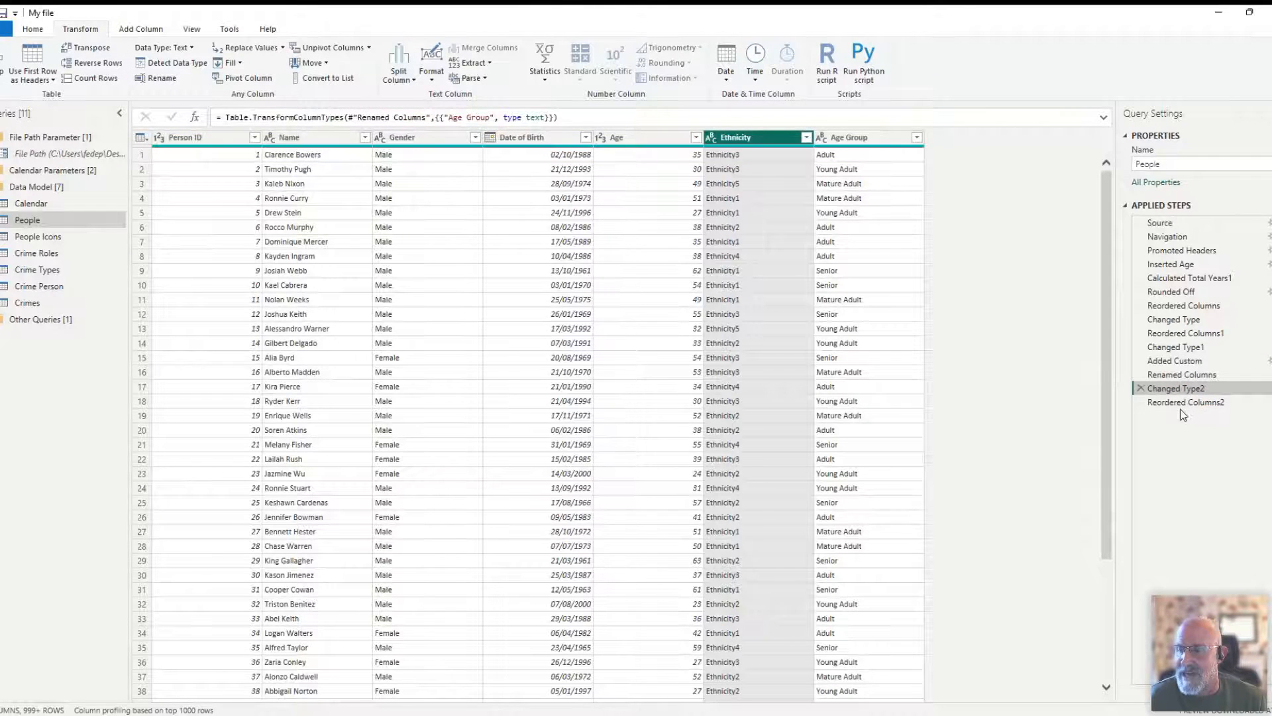
click(1178, 404)
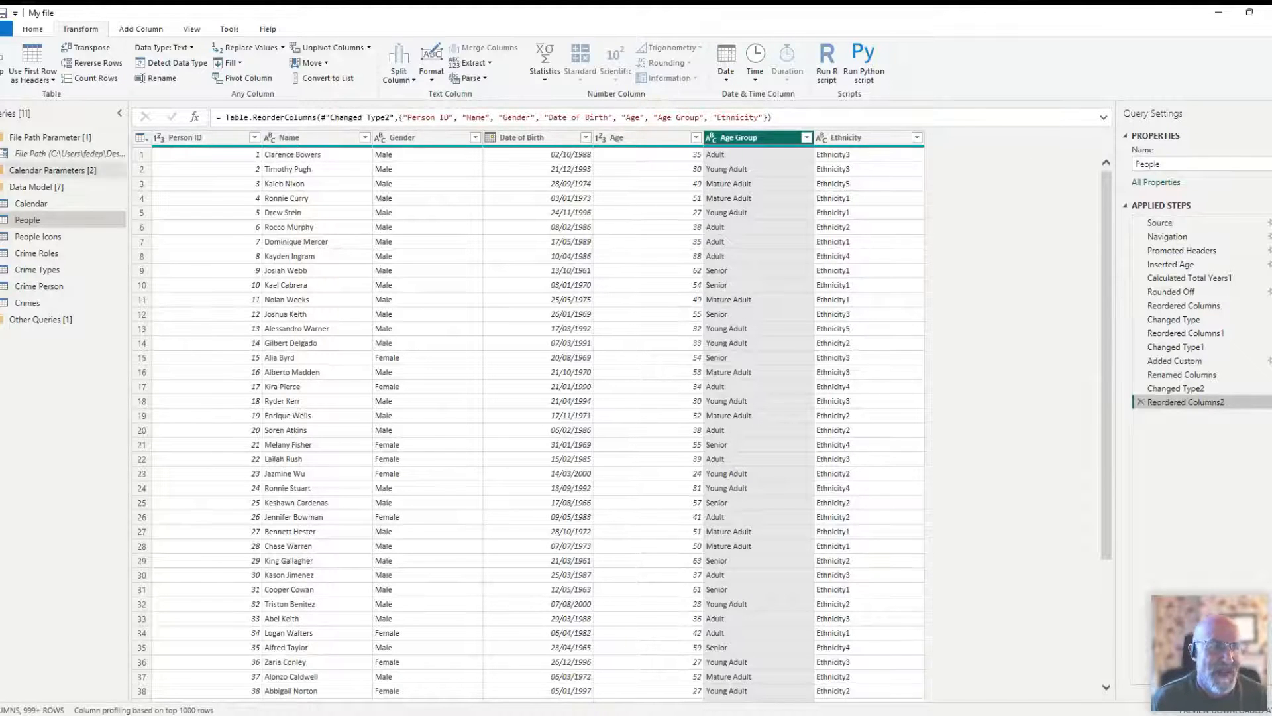
- Open the Crimes query and compare its Navigation and Promoted Headers steps, checking the Crime DateTime column
click(23, 302)
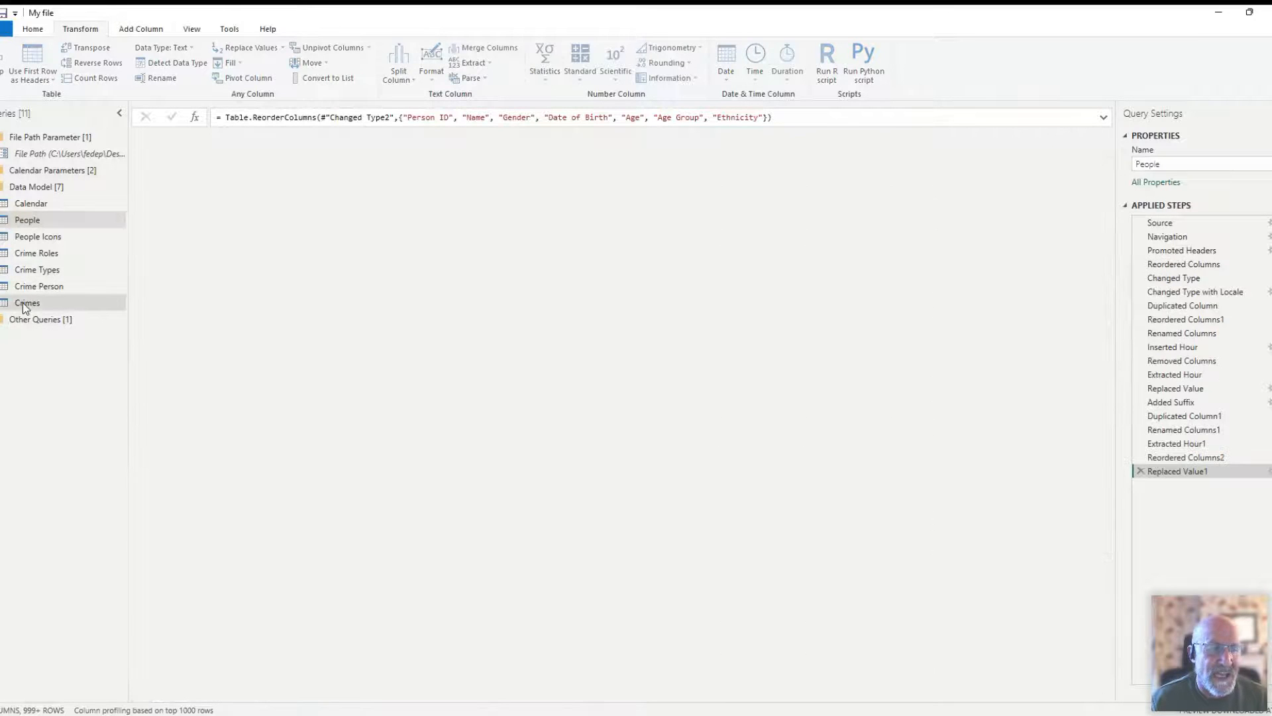
click(1164, 223)
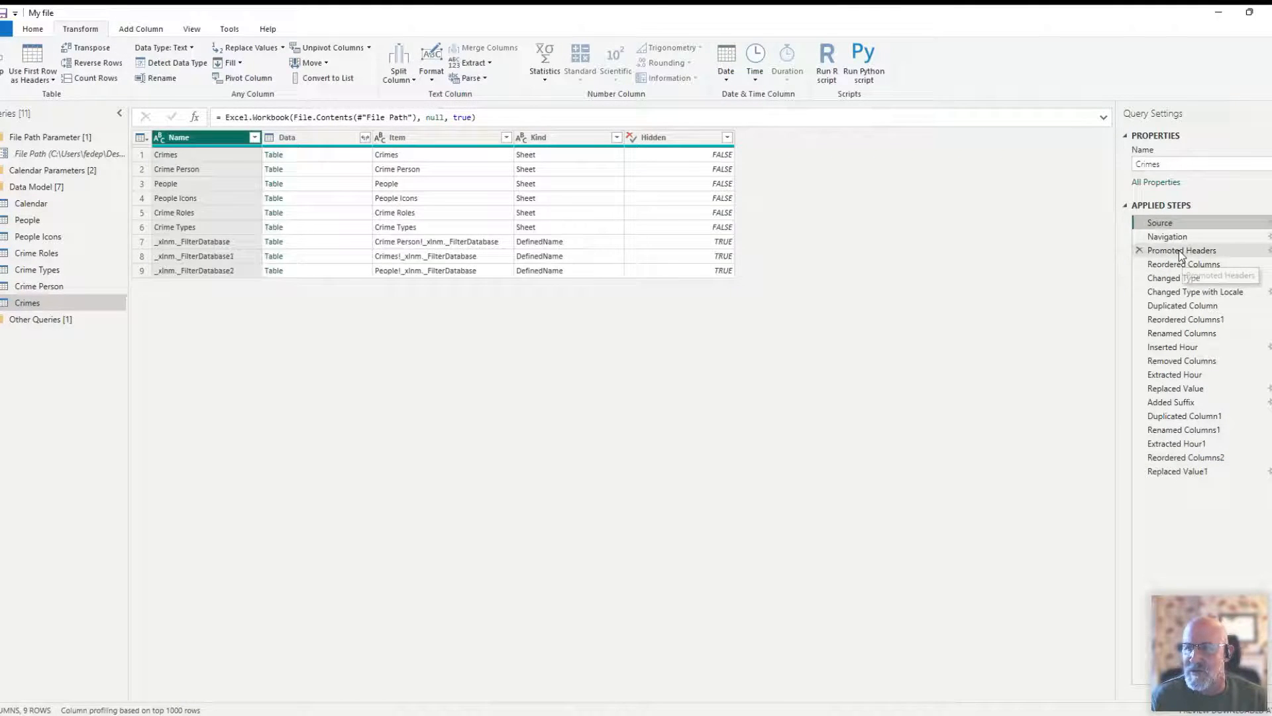
click(1181, 252)
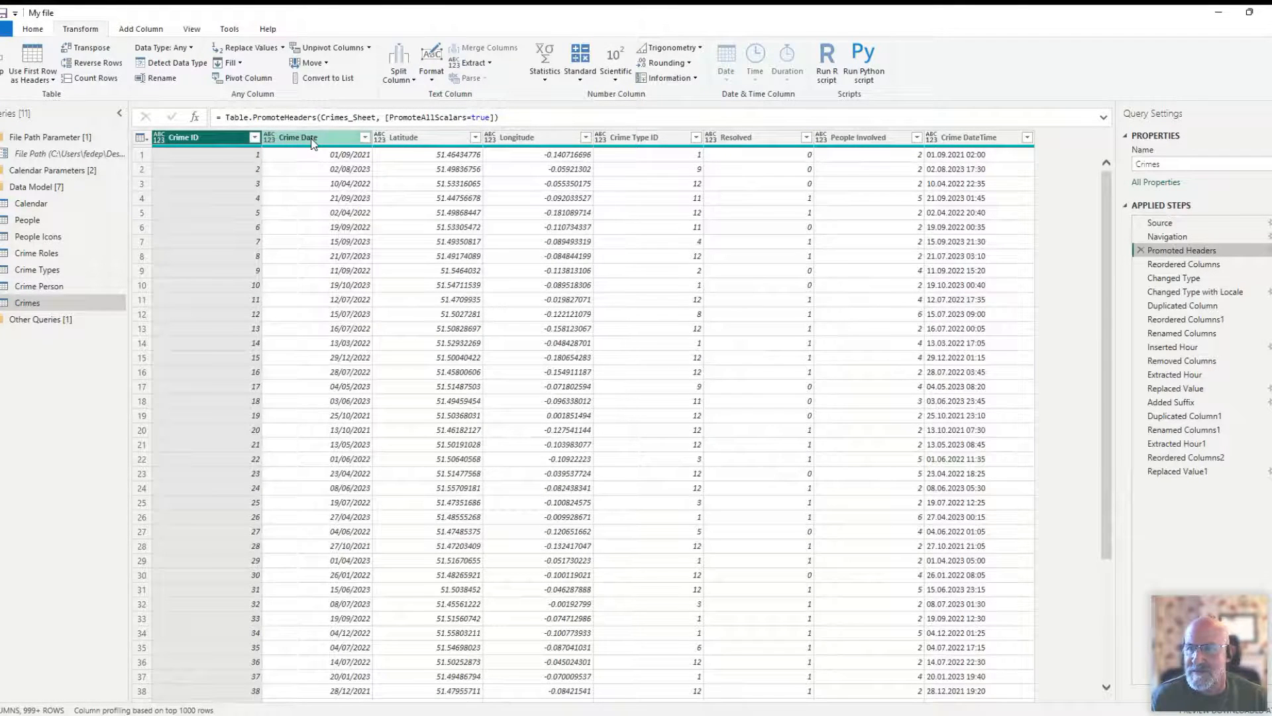
click(965, 140)
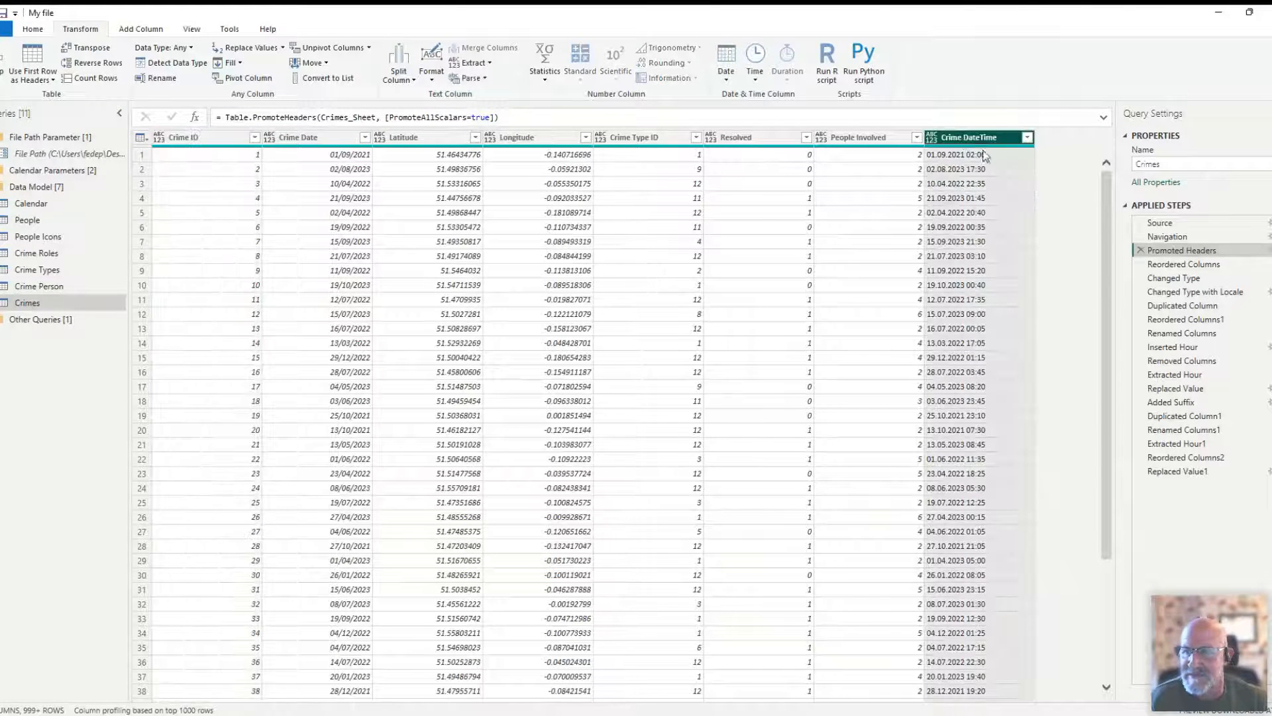
click(1173, 236)
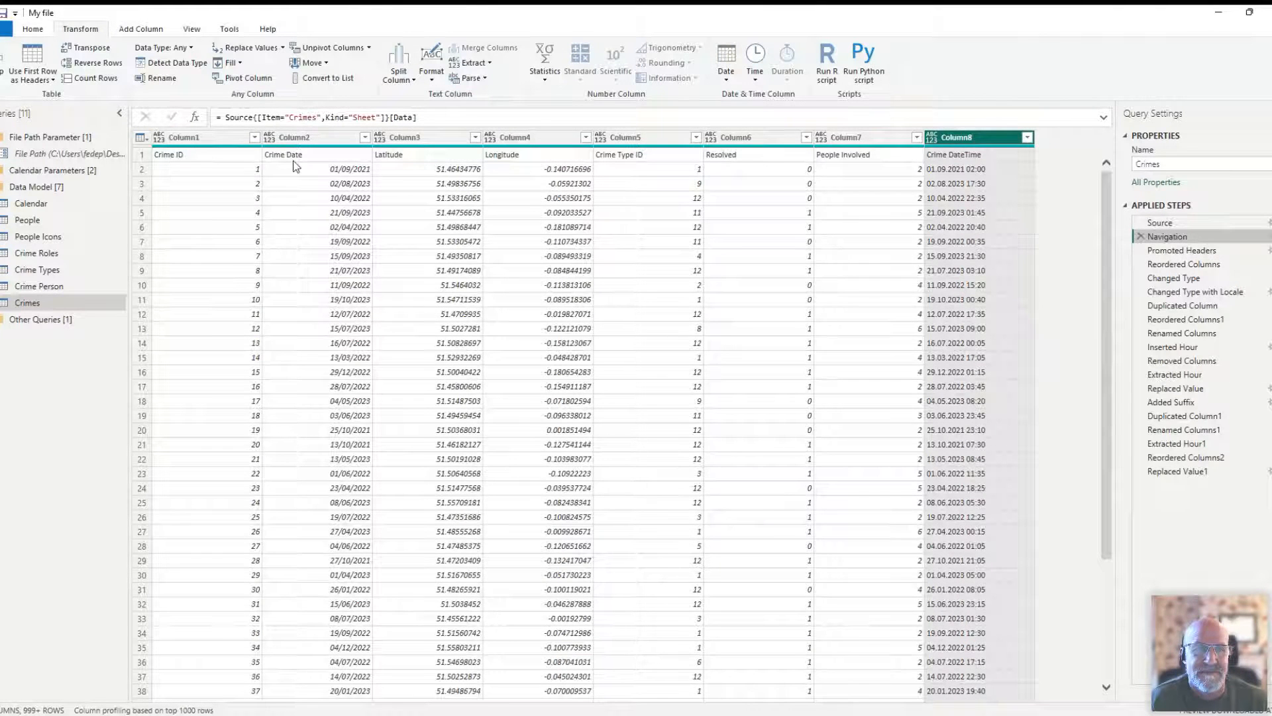
click(1194, 249)
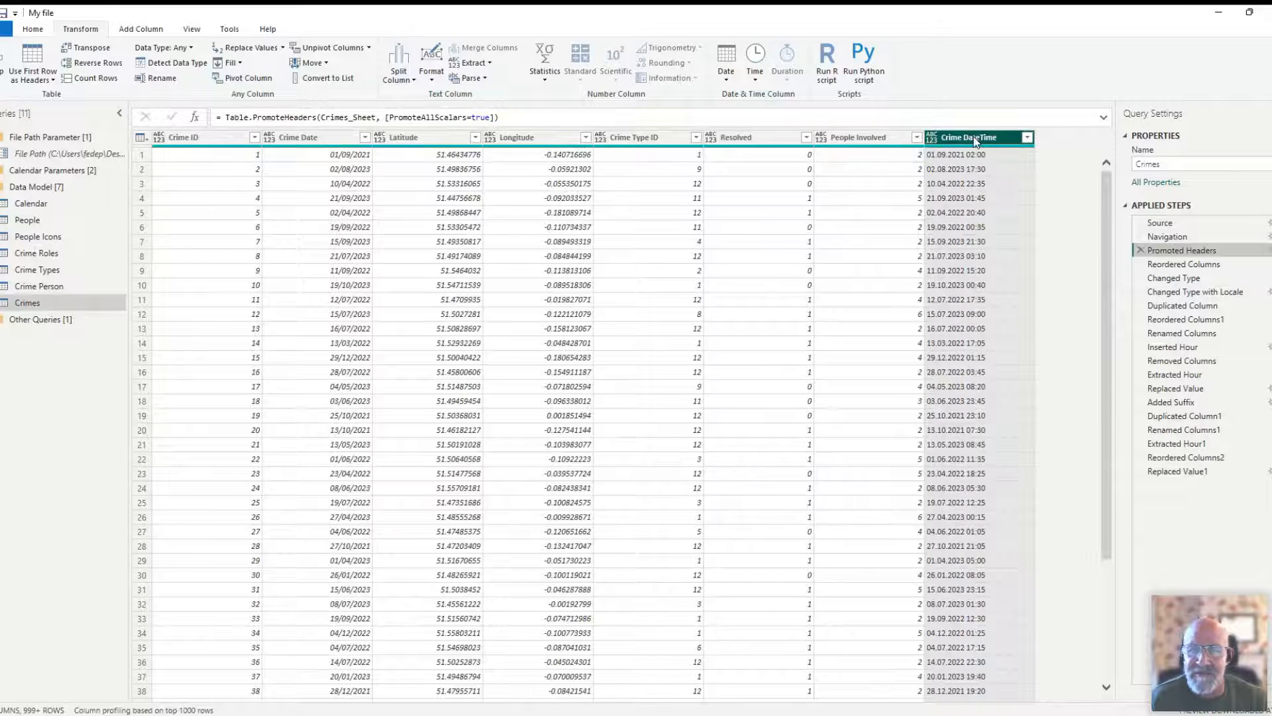
- Review the Reordered Columns, Changed Type and Changed Type with Locale steps of the Crimes query, checking the Crime Date column
click(1182, 263)
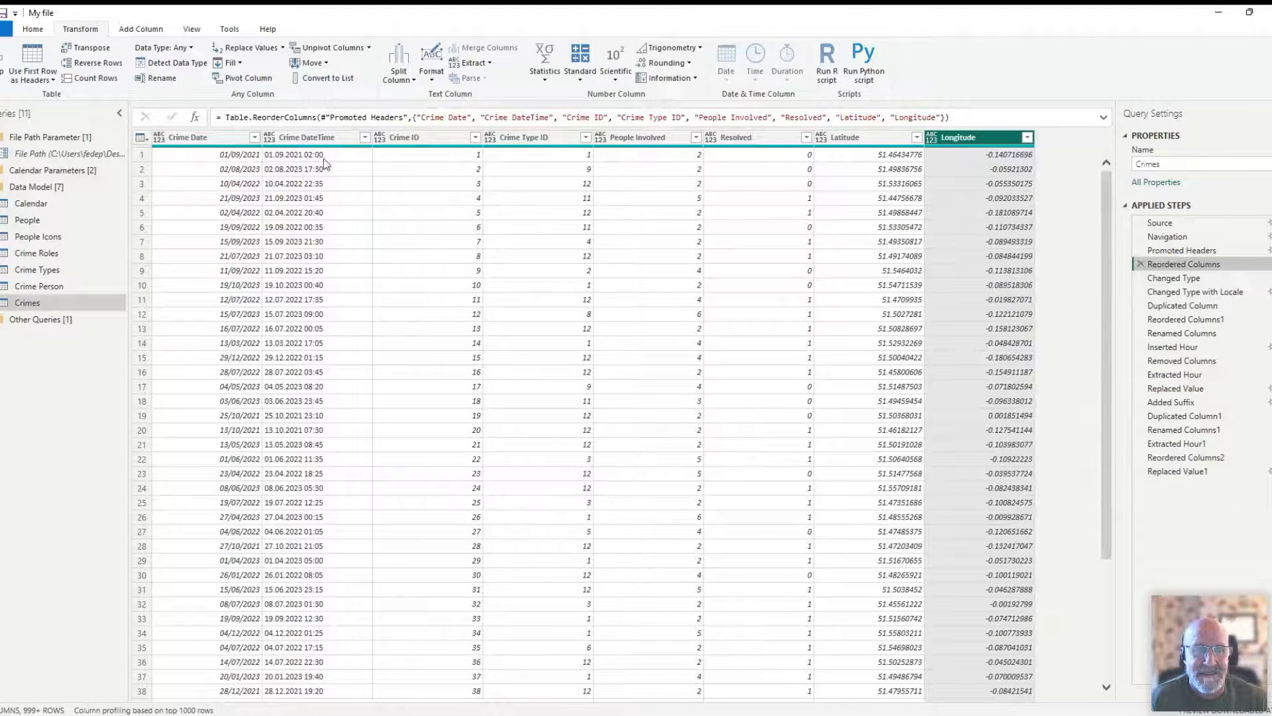
click(1167, 278)
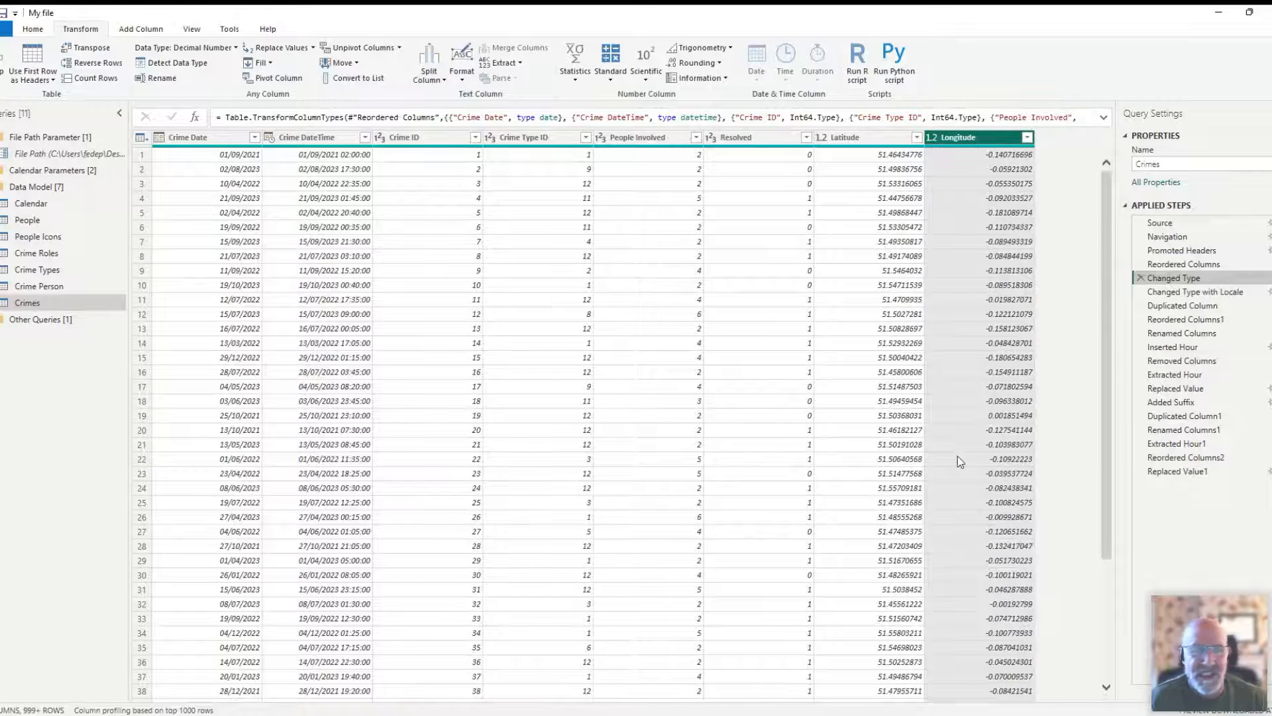
click(1180, 291)
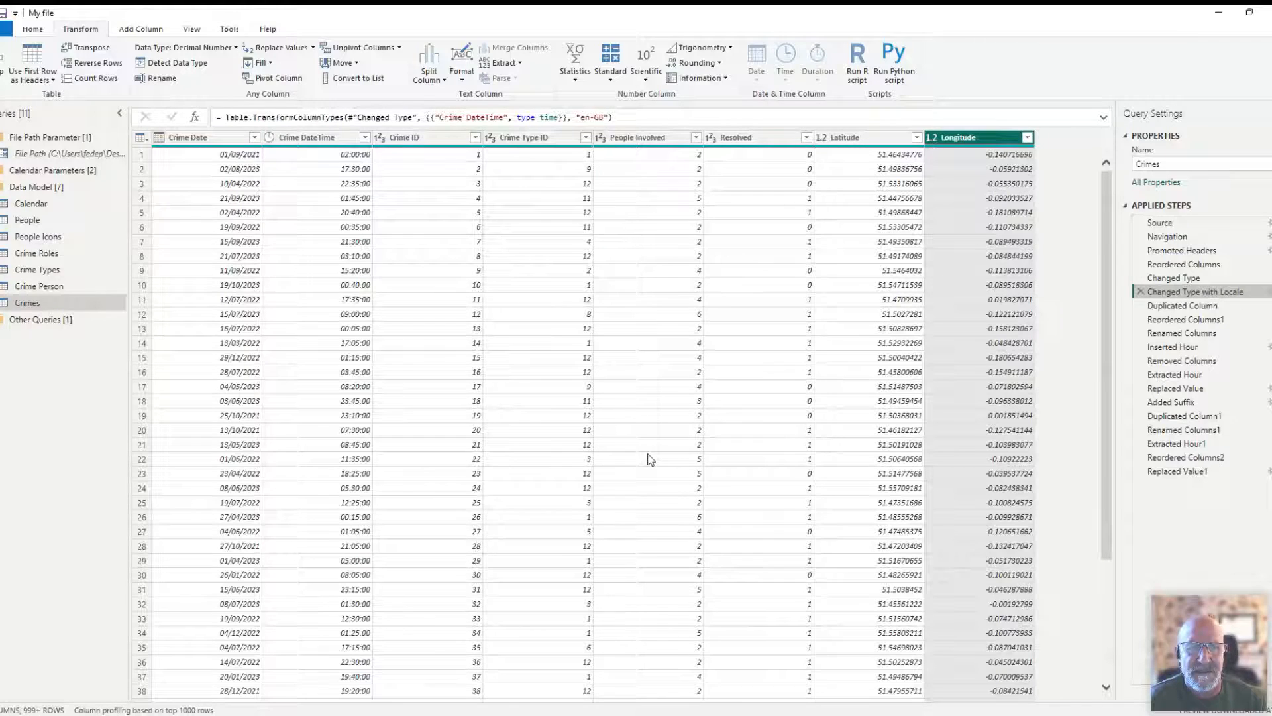
click(210, 139)
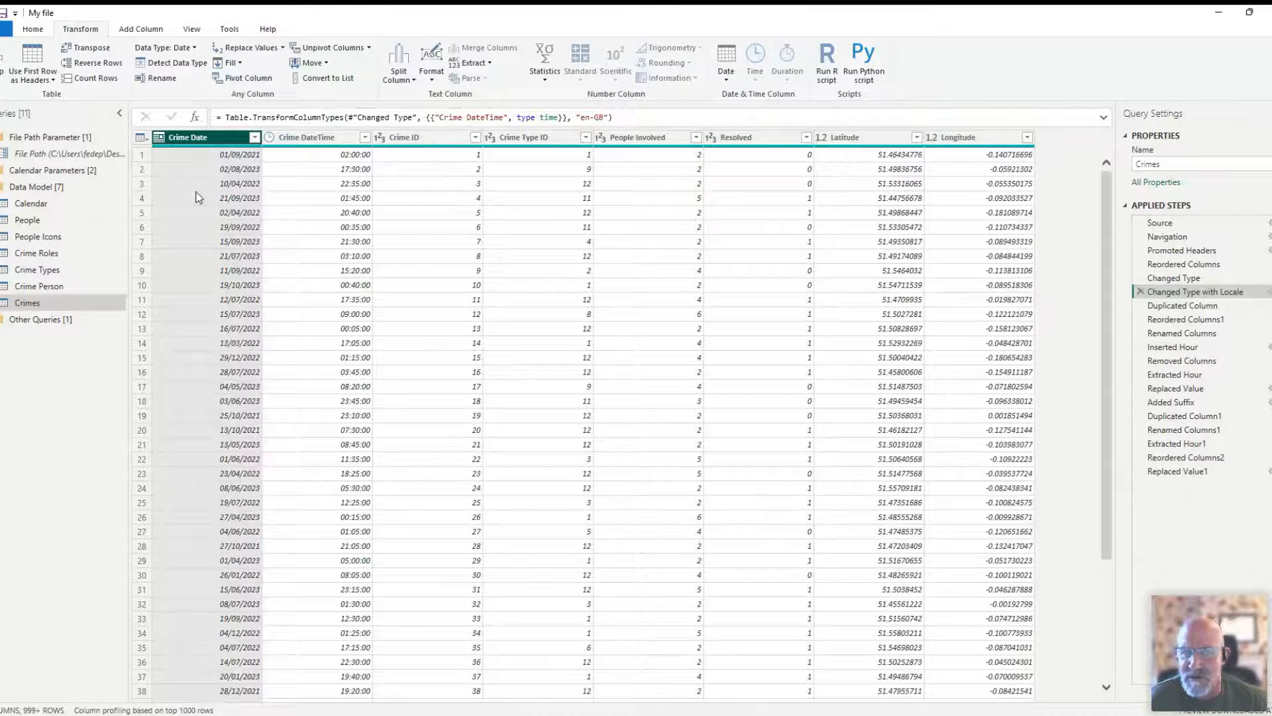
- Review the Crimes query steps from Duplicated Column through Inserted Hour to see how Crime Time (Hrs) is prepared
click(1183, 306)
click(1183, 319)
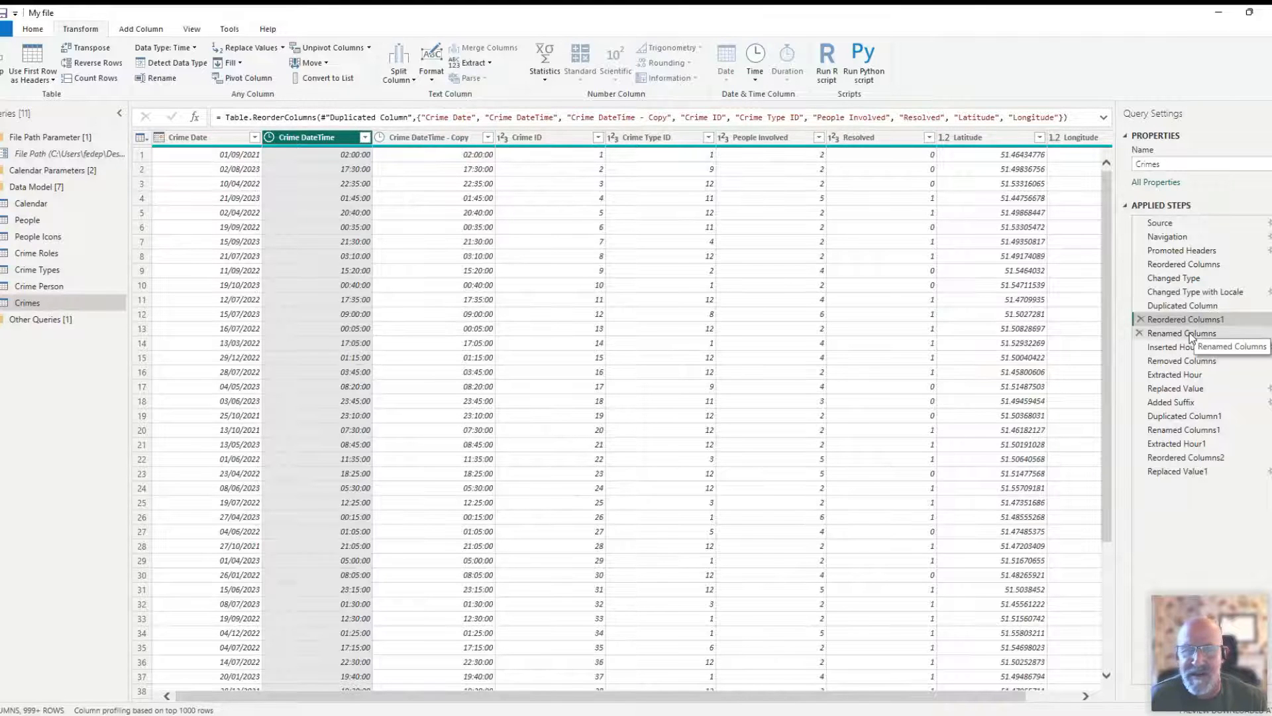
click(1193, 335)
click(1173, 349)
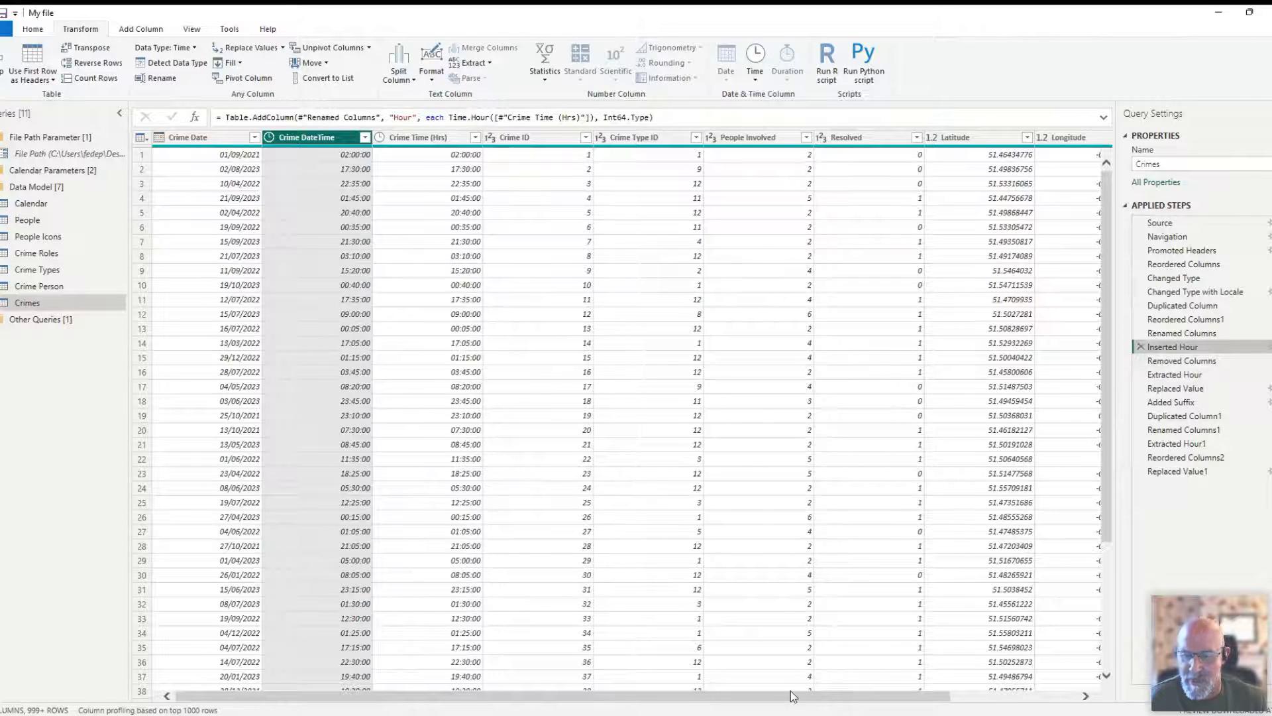
- Review the Removed Columns and Extracted Hour steps of the Crimes query, checking the Crime Time (Hrs) column
click(1180, 361)
drag(965, 695, 1086, 689)
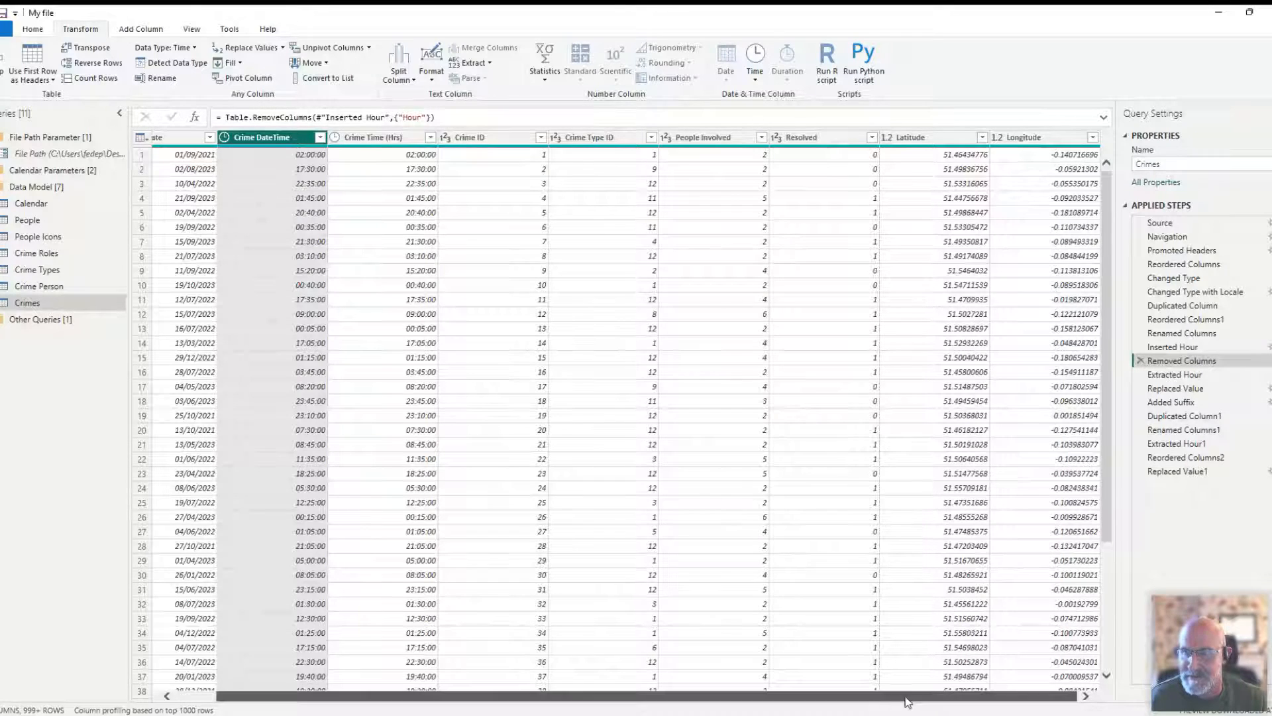
click(1166, 375)
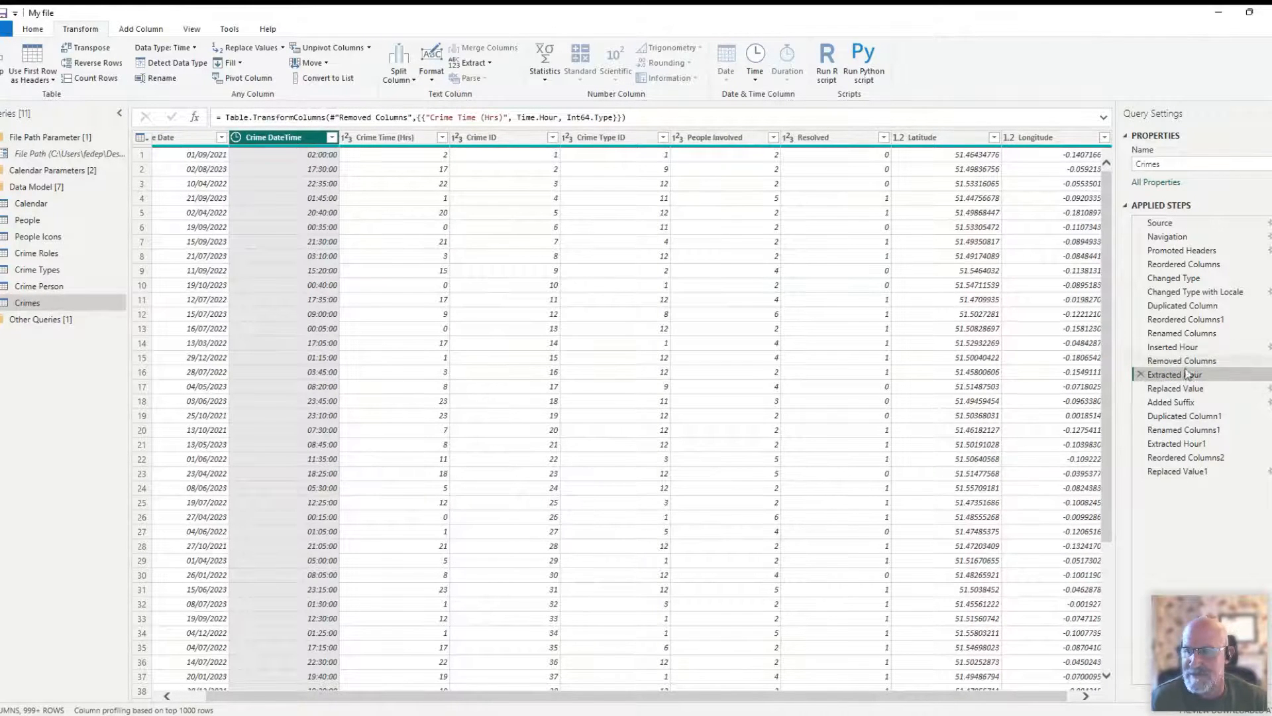
click(407, 139)
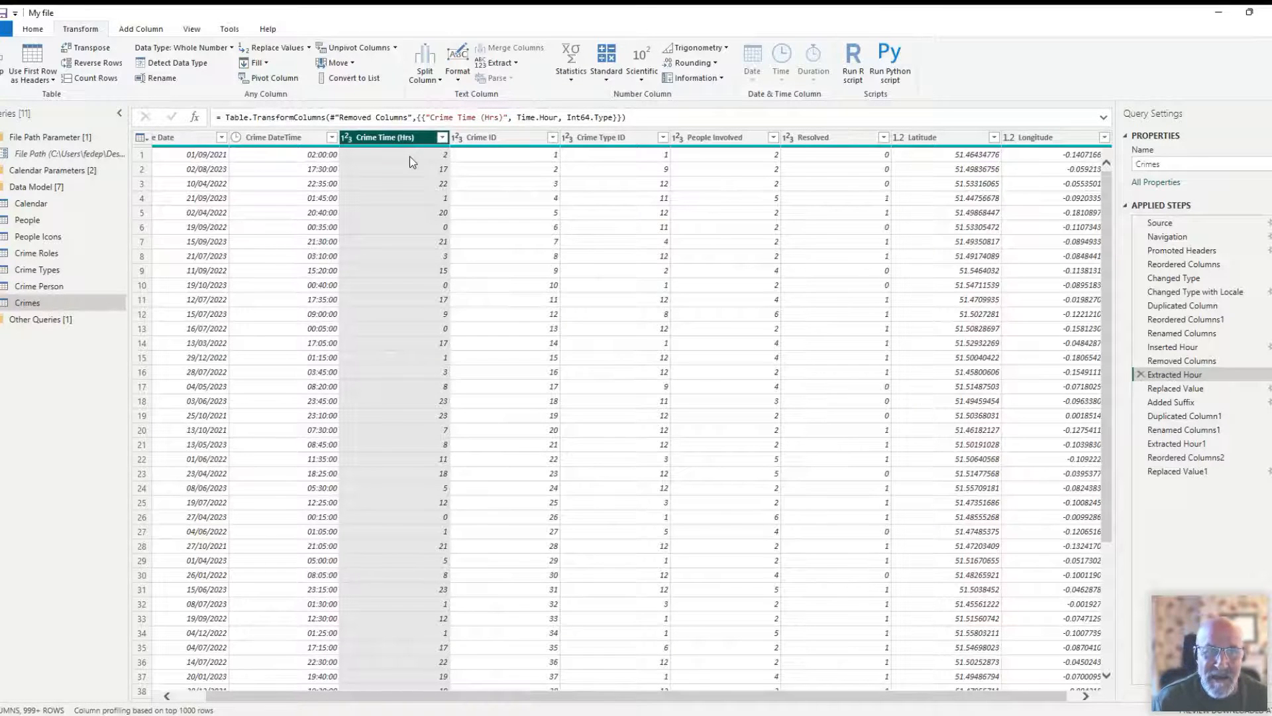
- Examine the Hour transformation options available for the Crime DateTime column, and check the Crime Date column
click(273, 137)
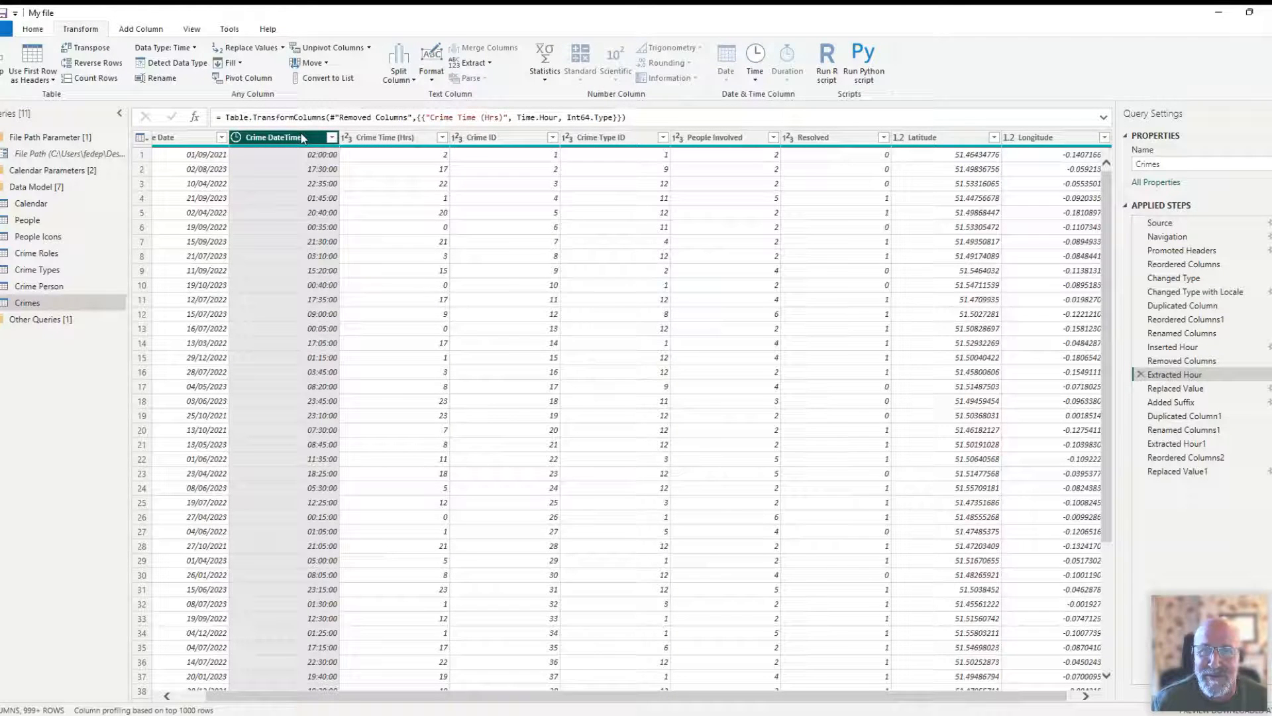
click(755, 73)
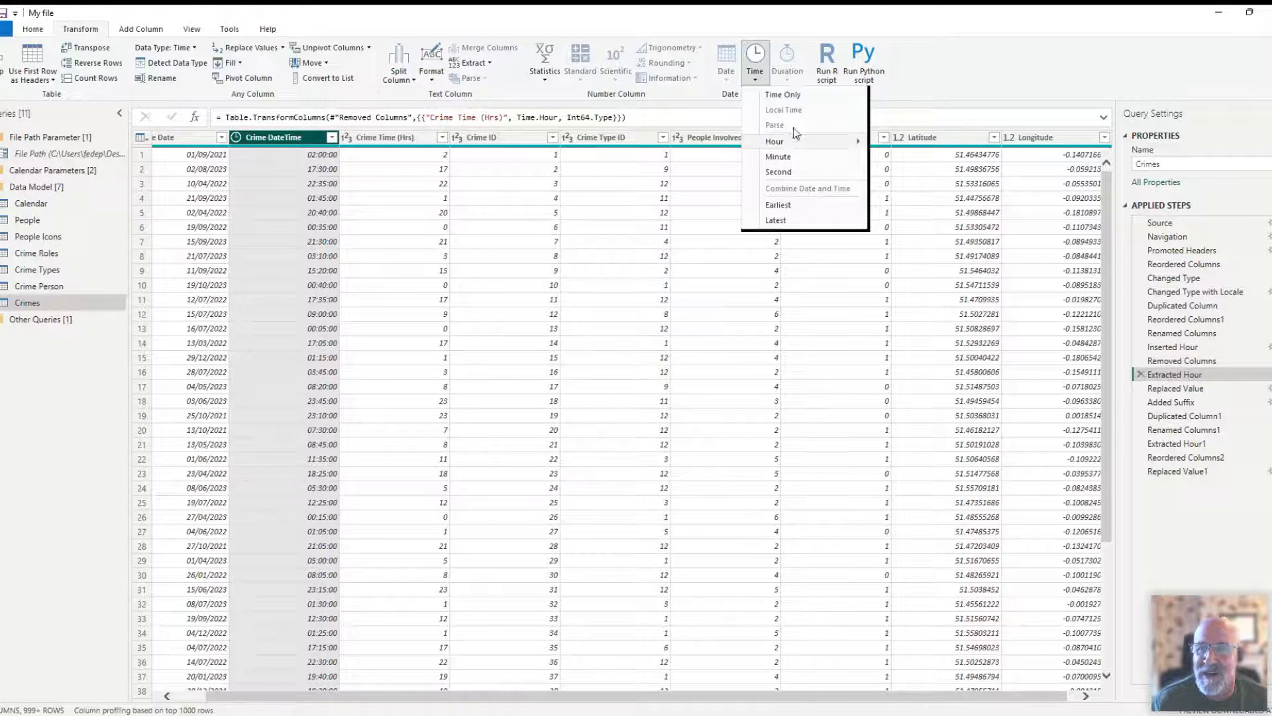
mouse_move(789, 145)
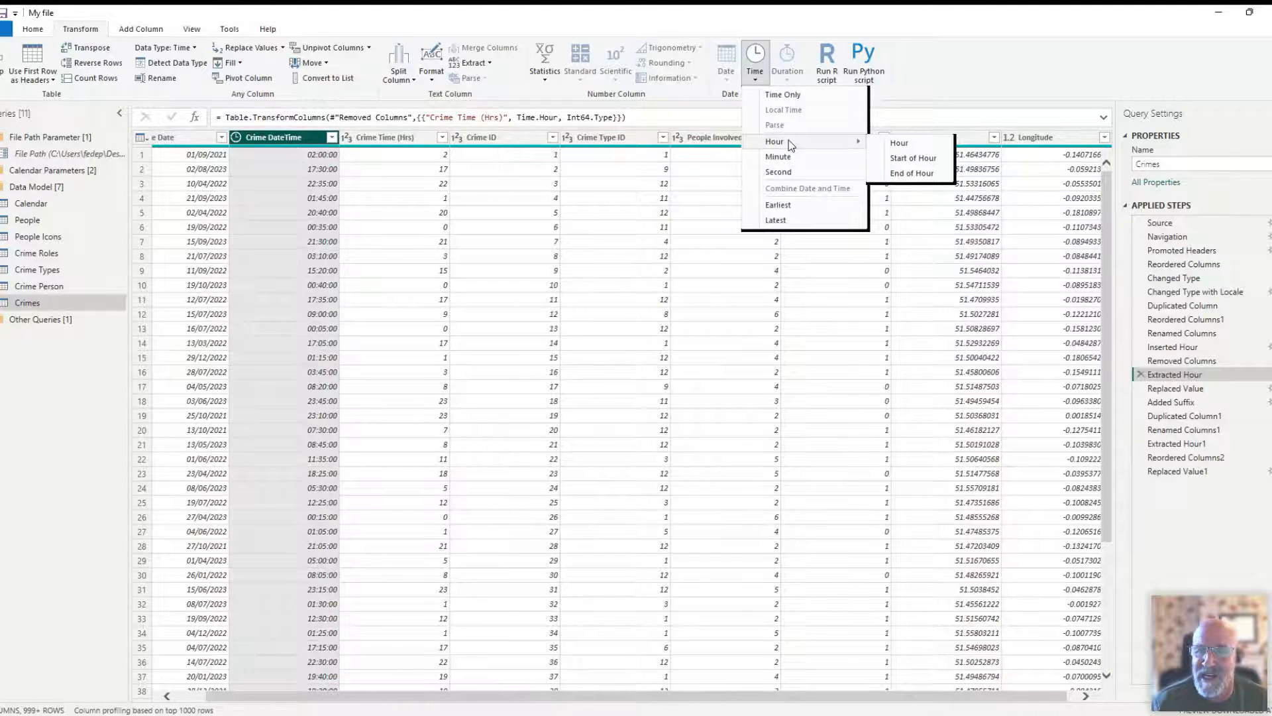
click(938, 91)
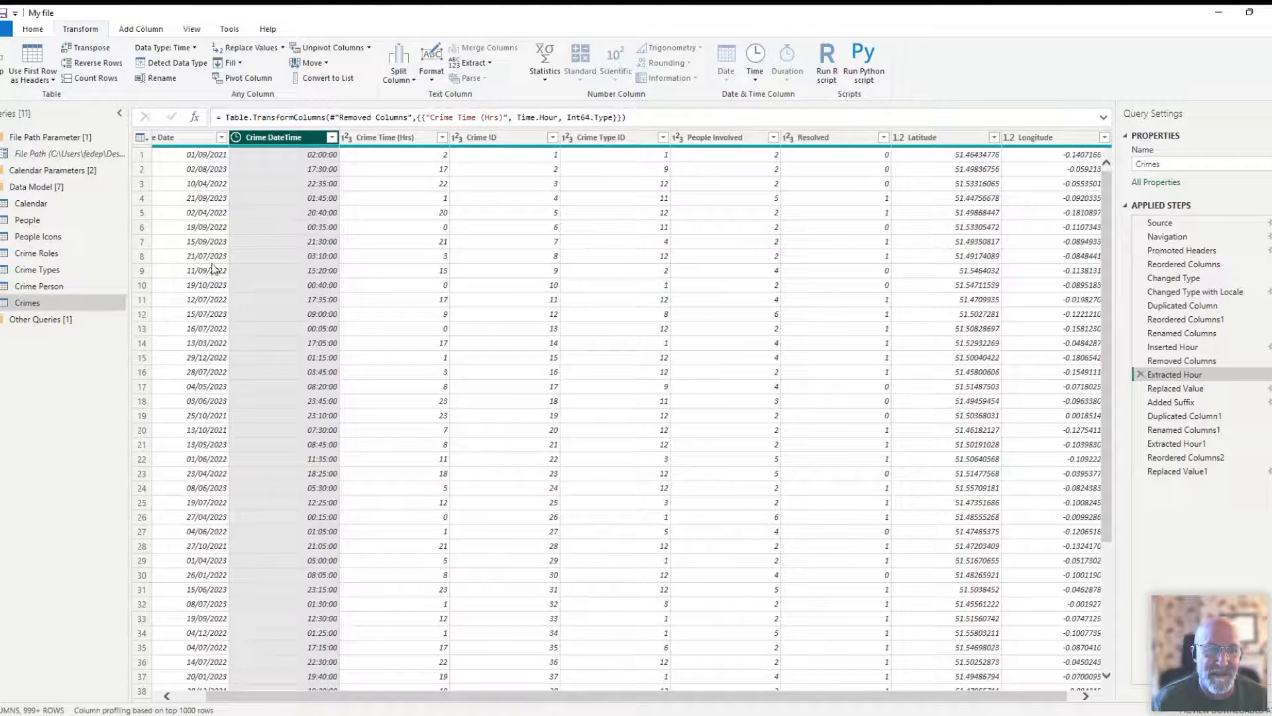
drag(819, 701, 785, 701)
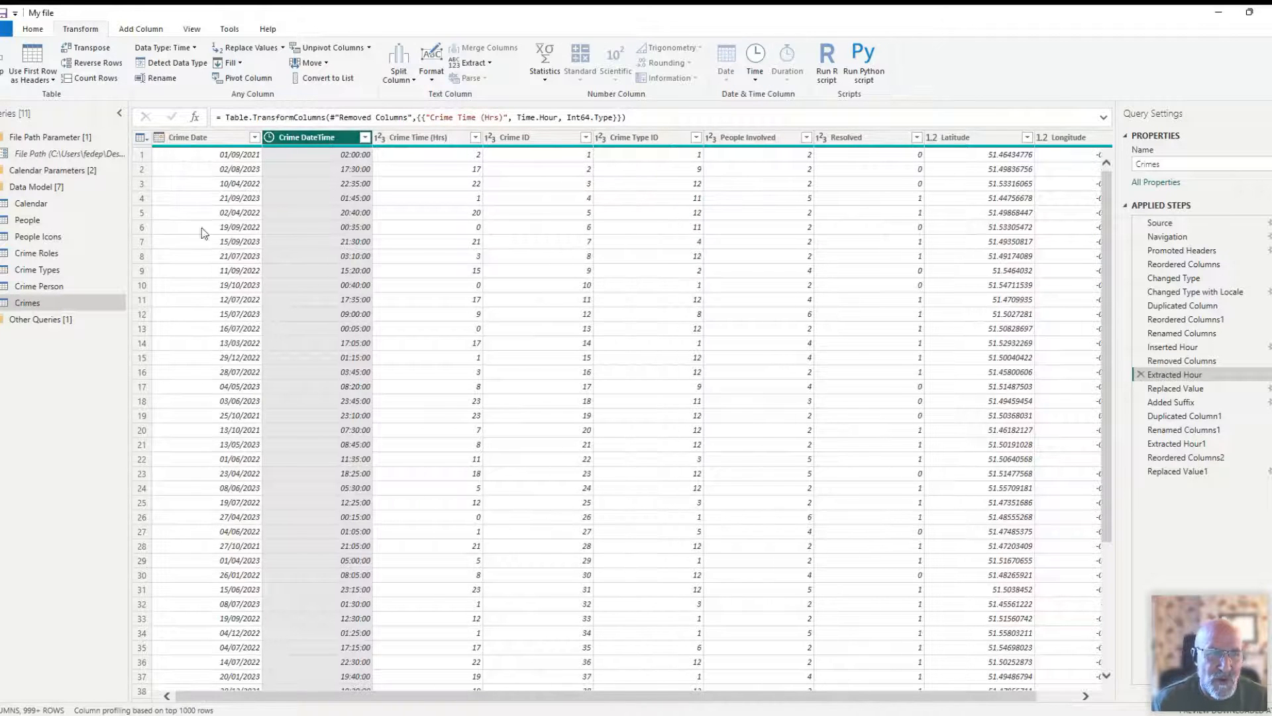
click(186, 139)
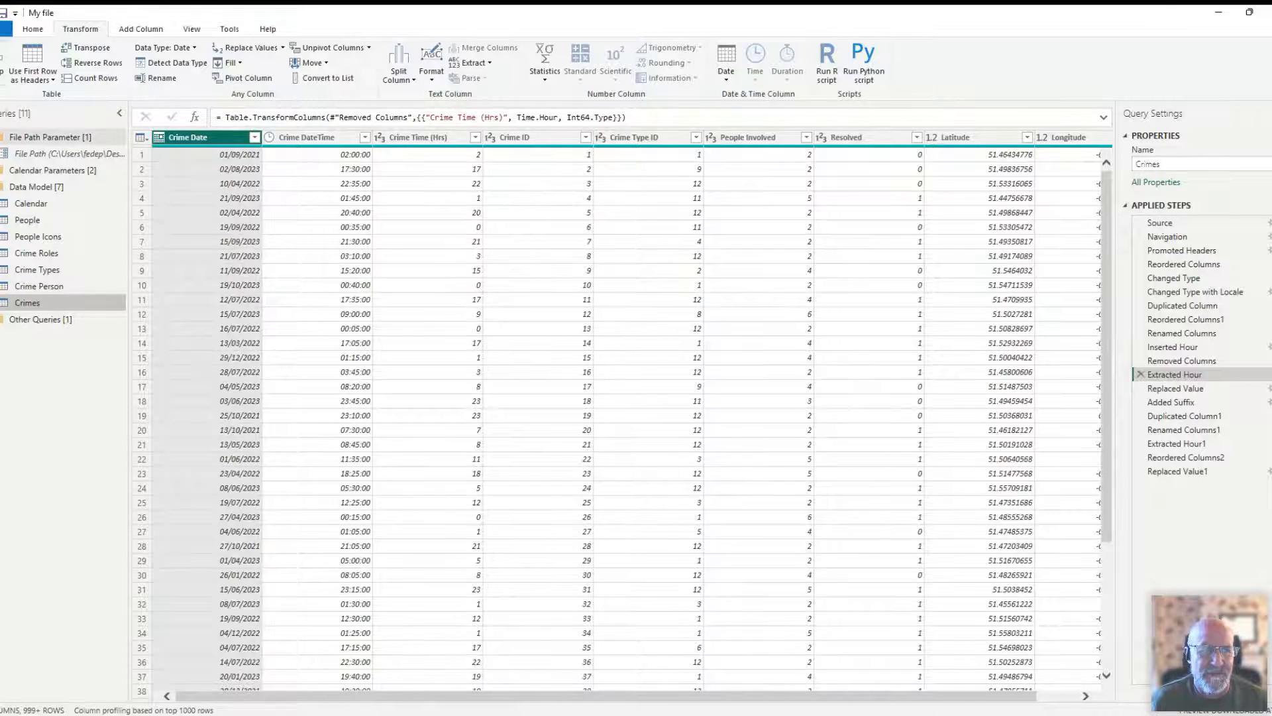
- Expand the Calendar Parameters group and inspect the Source step of the StartDate query
click(50, 137)
click(52, 153)
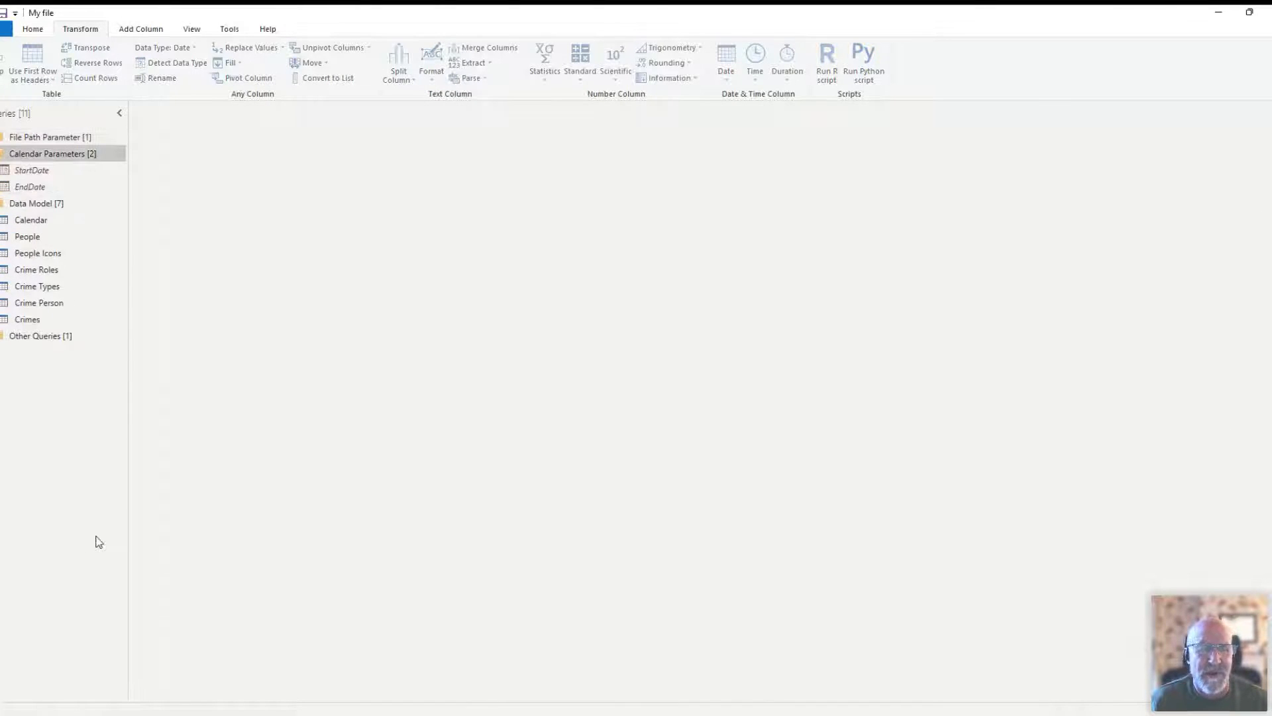
click(34, 171)
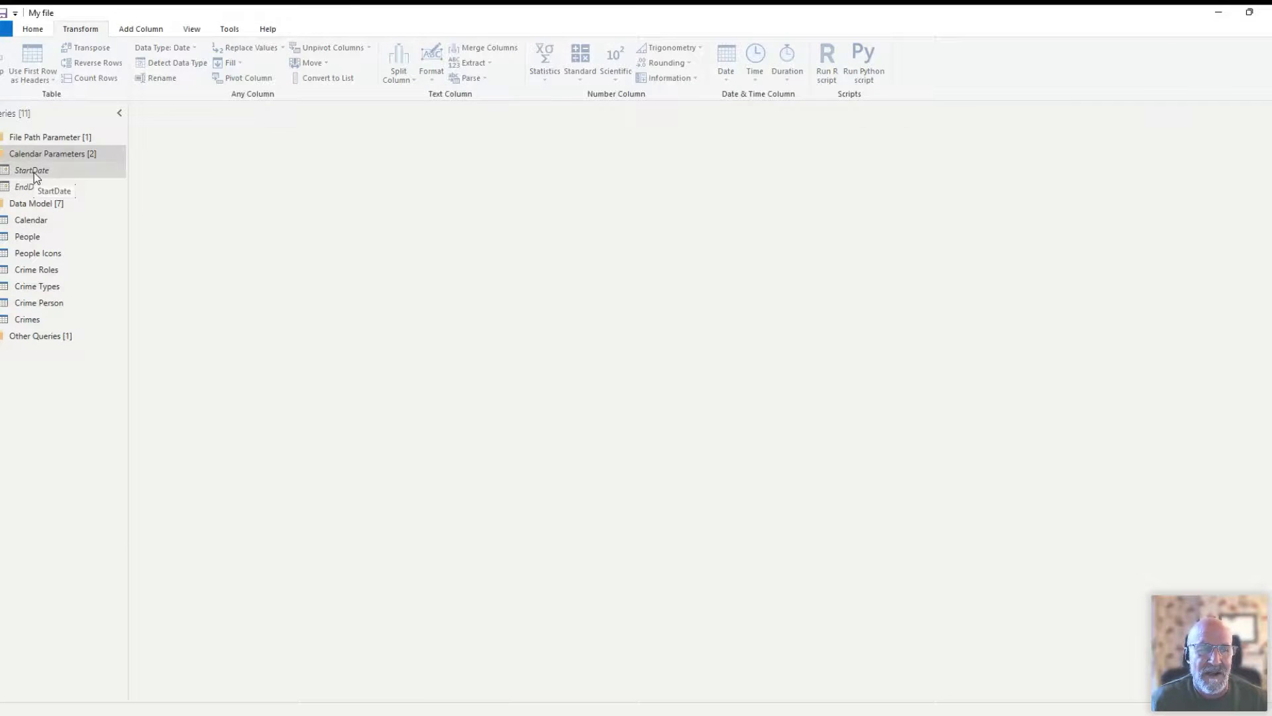
click(1178, 220)
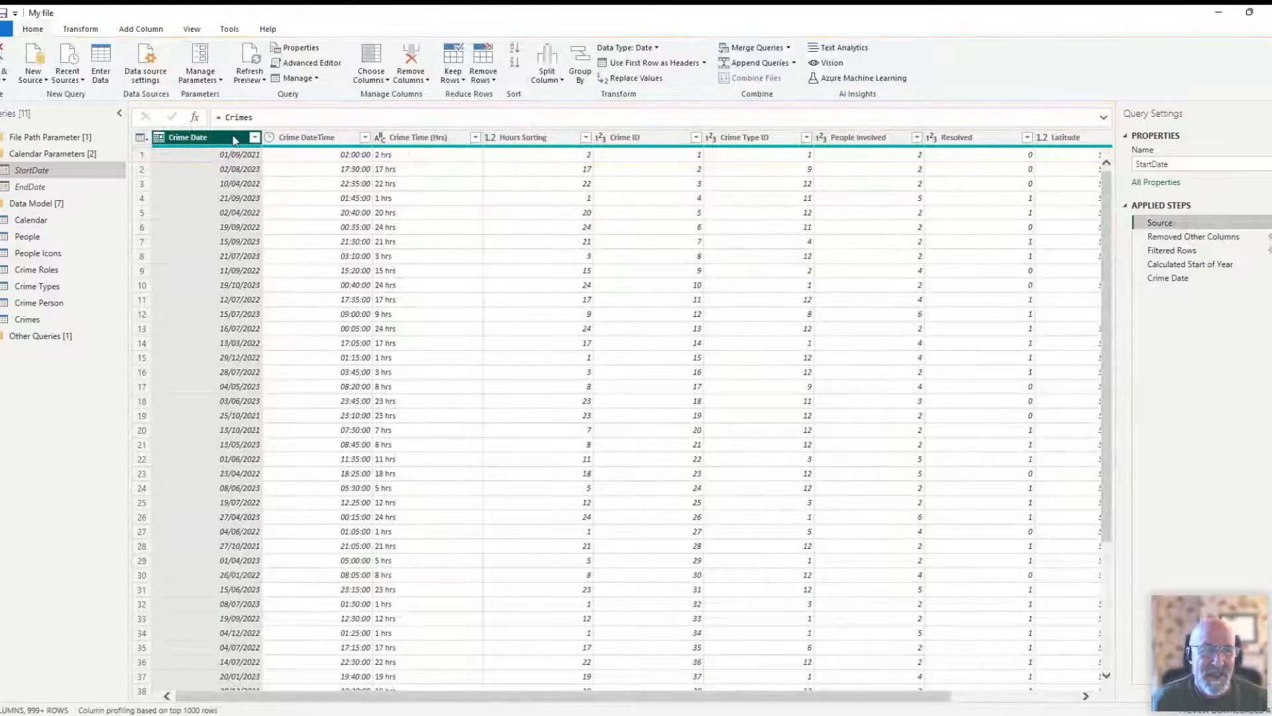
- Check the Reference option for the Crimes query and compare it with the Source step of StartDate
click(36, 320)
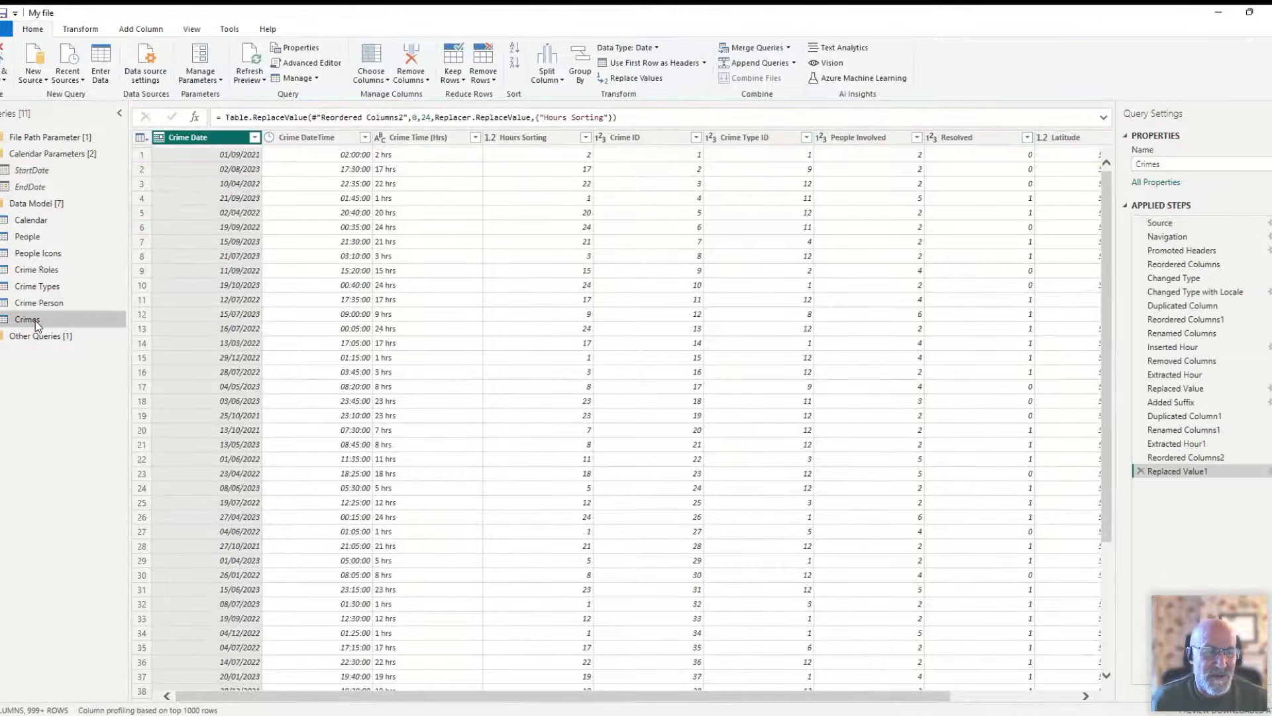
right_click(36, 322)
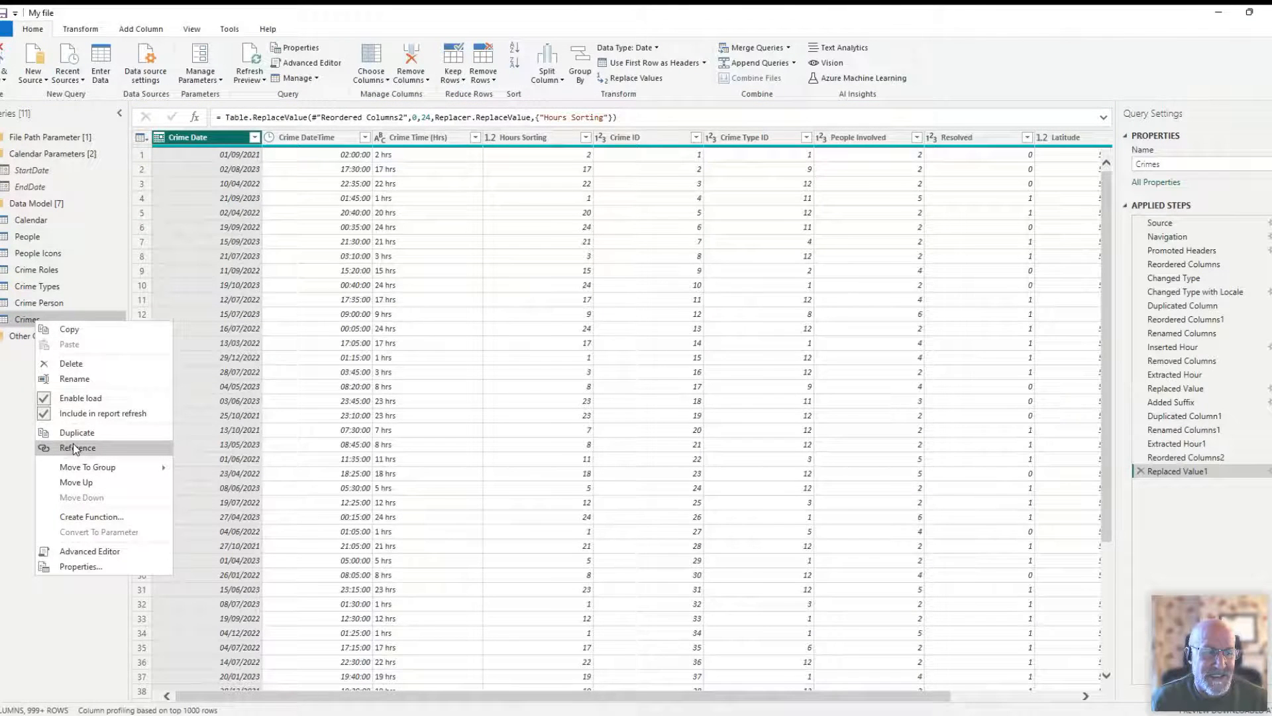
click(48, 172)
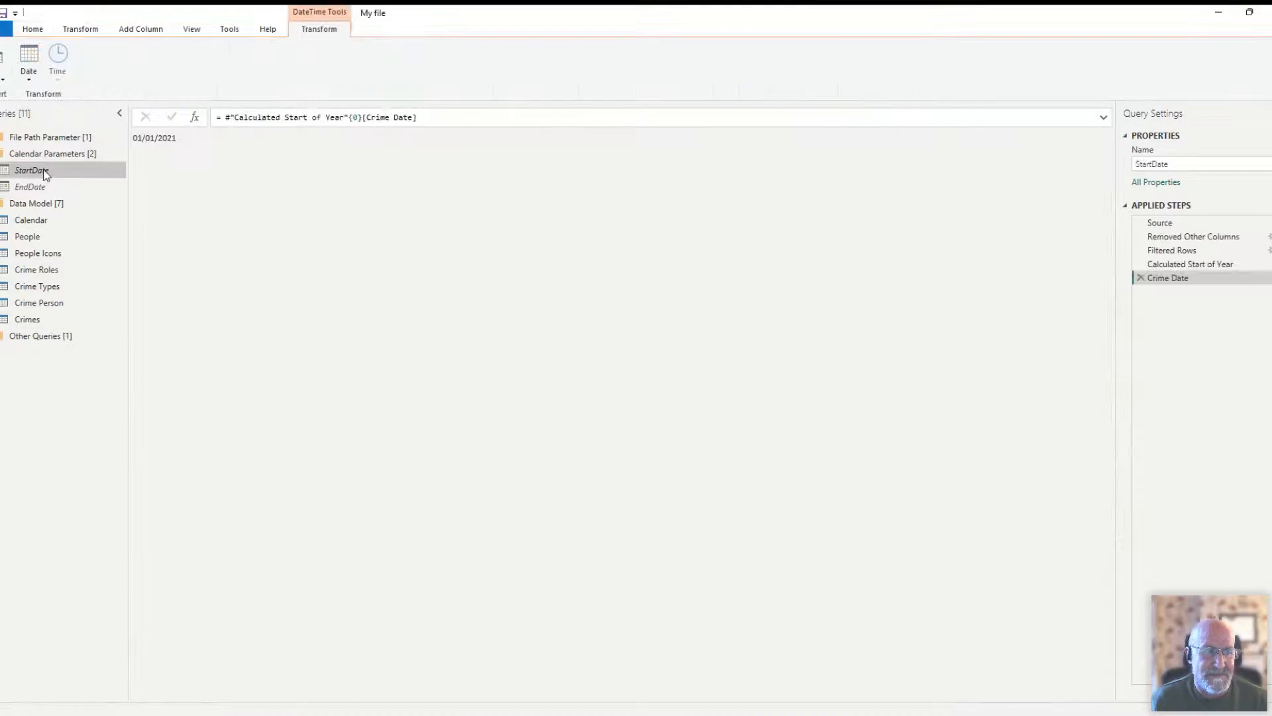
click(1167, 223)
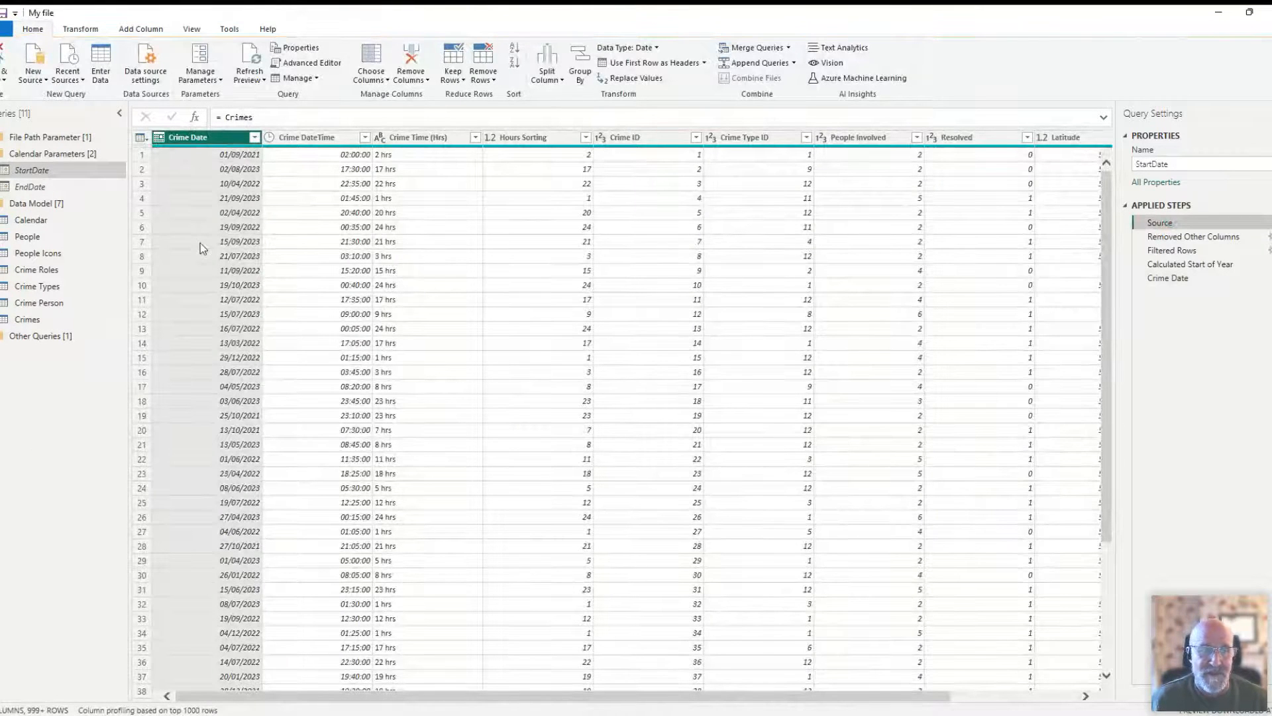
- Create a blank query with the formula = Crimes to demonstrate referencing, and delete that query
right_click(69, 419)
mouse_move(114, 451)
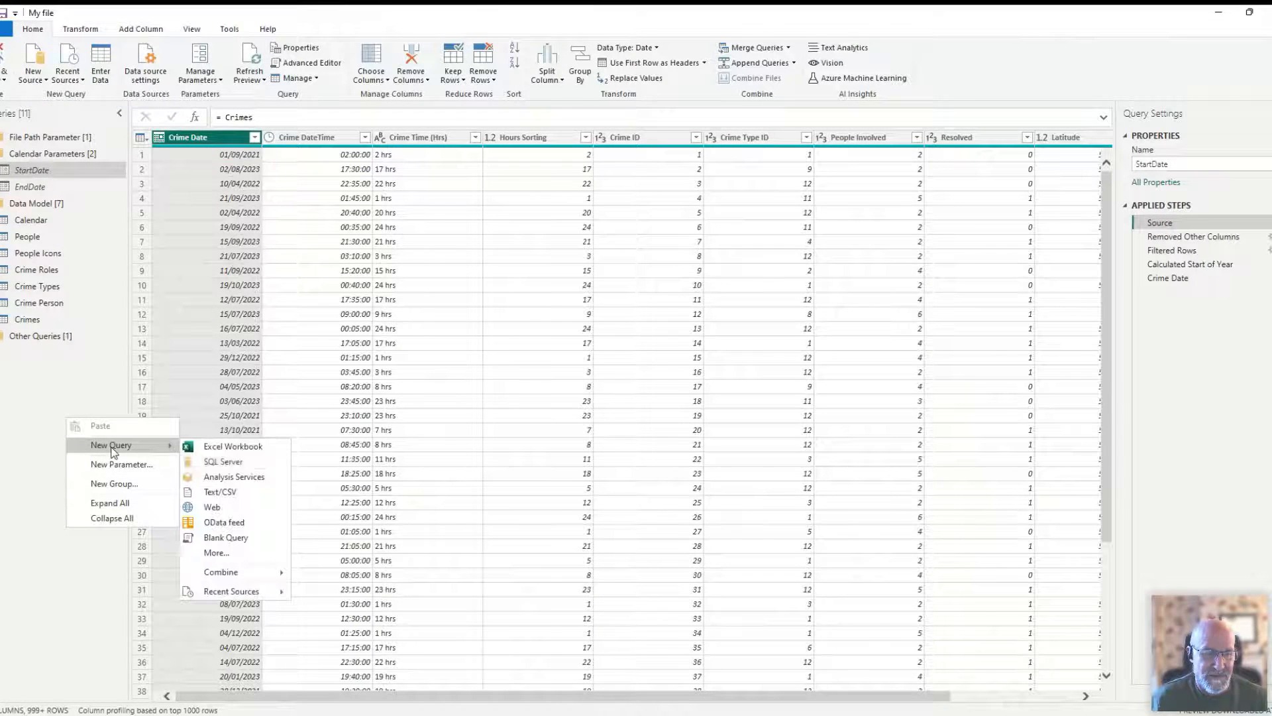
click(237, 544)
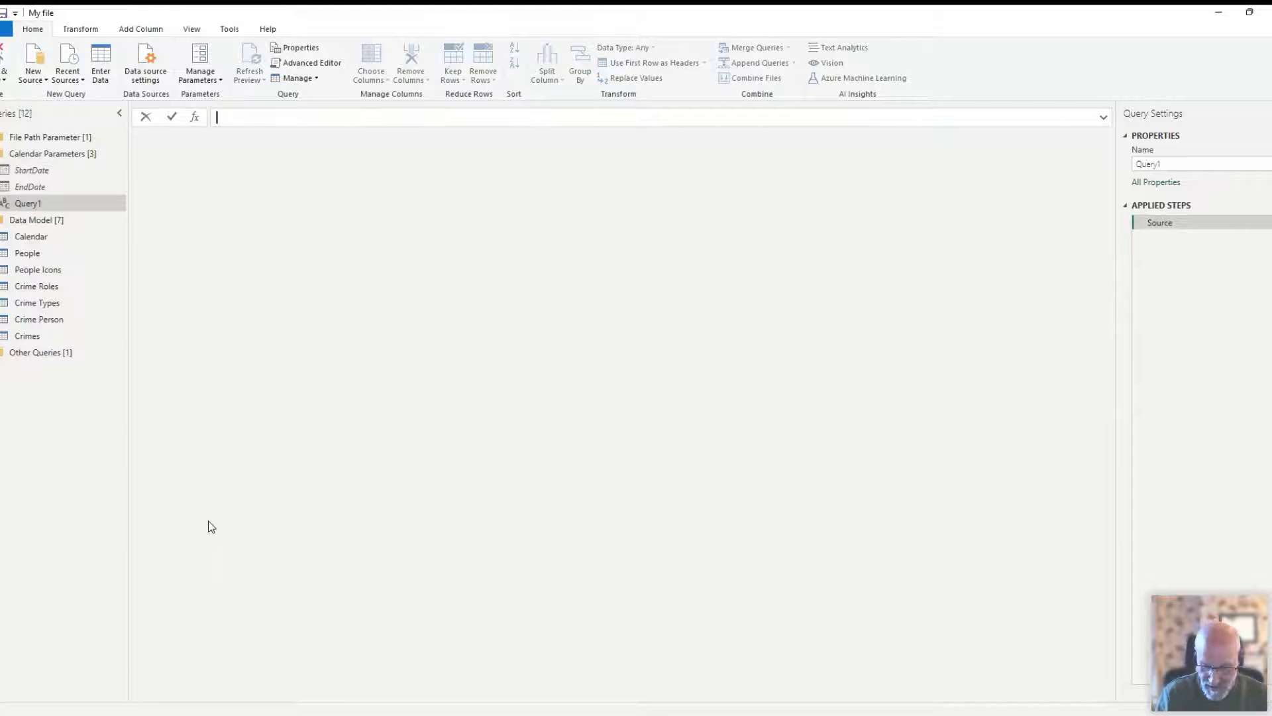
text(Crimes)
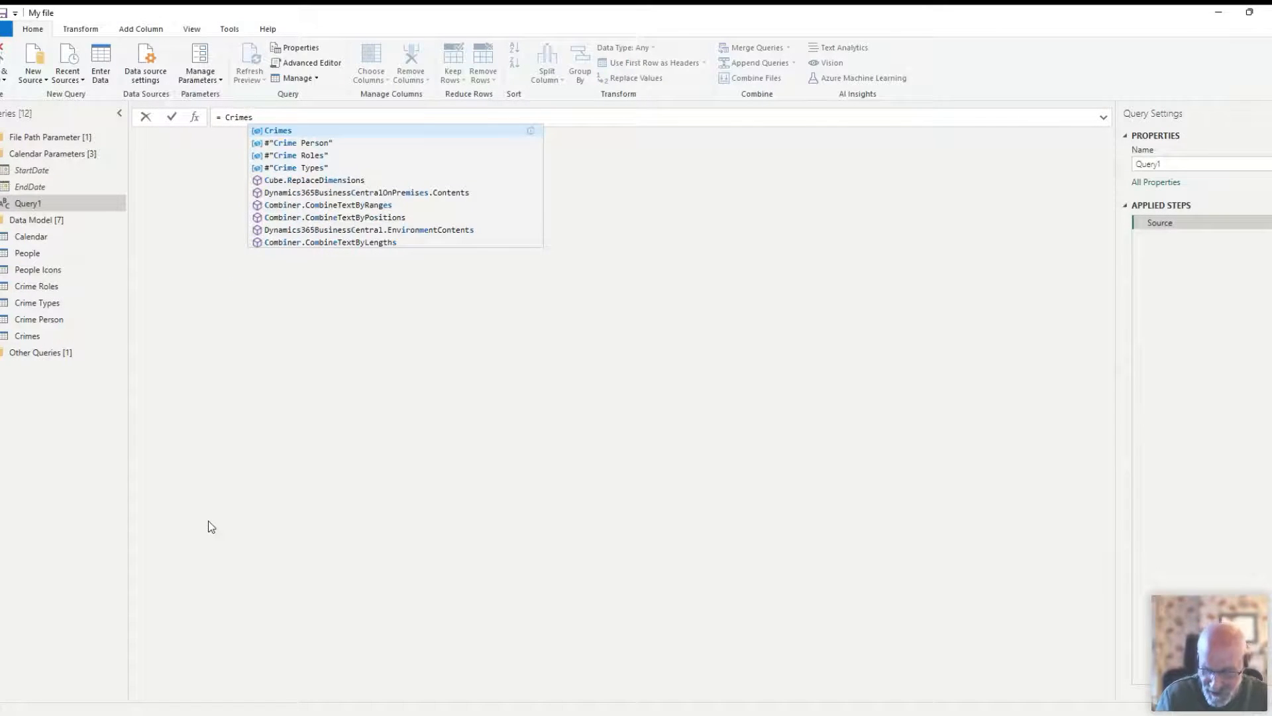
key(Escape)
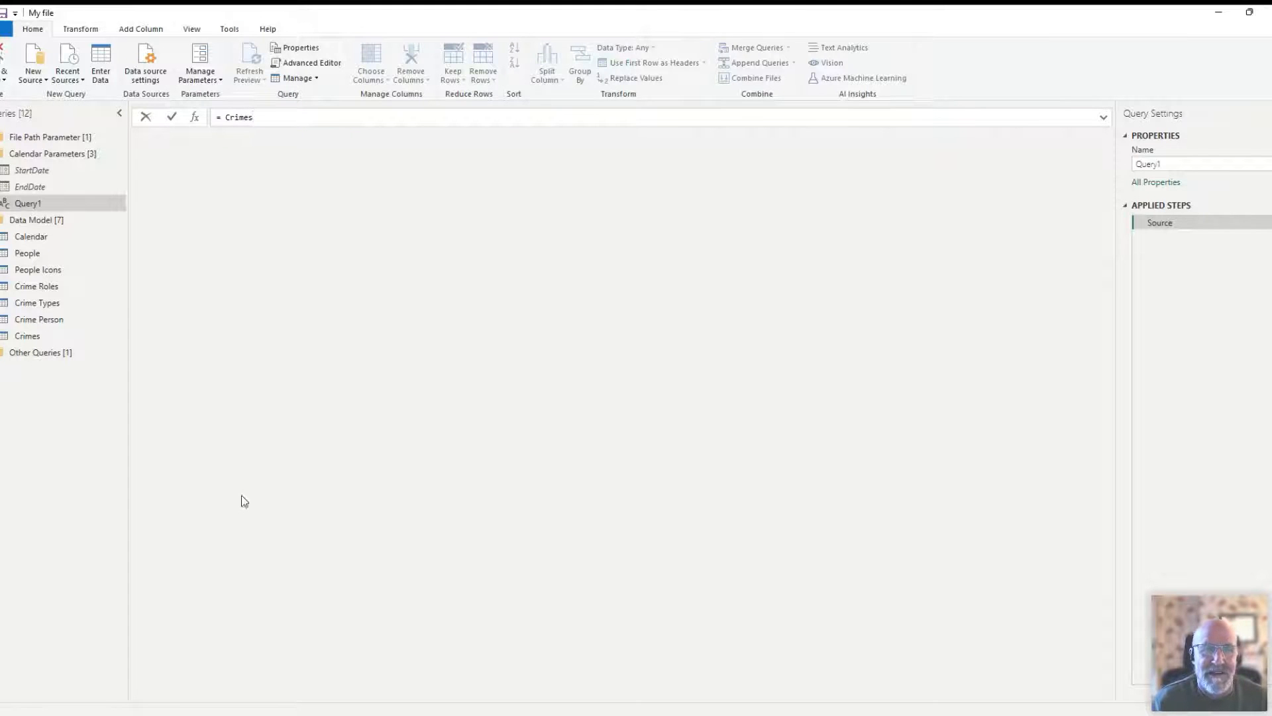
key(Return)
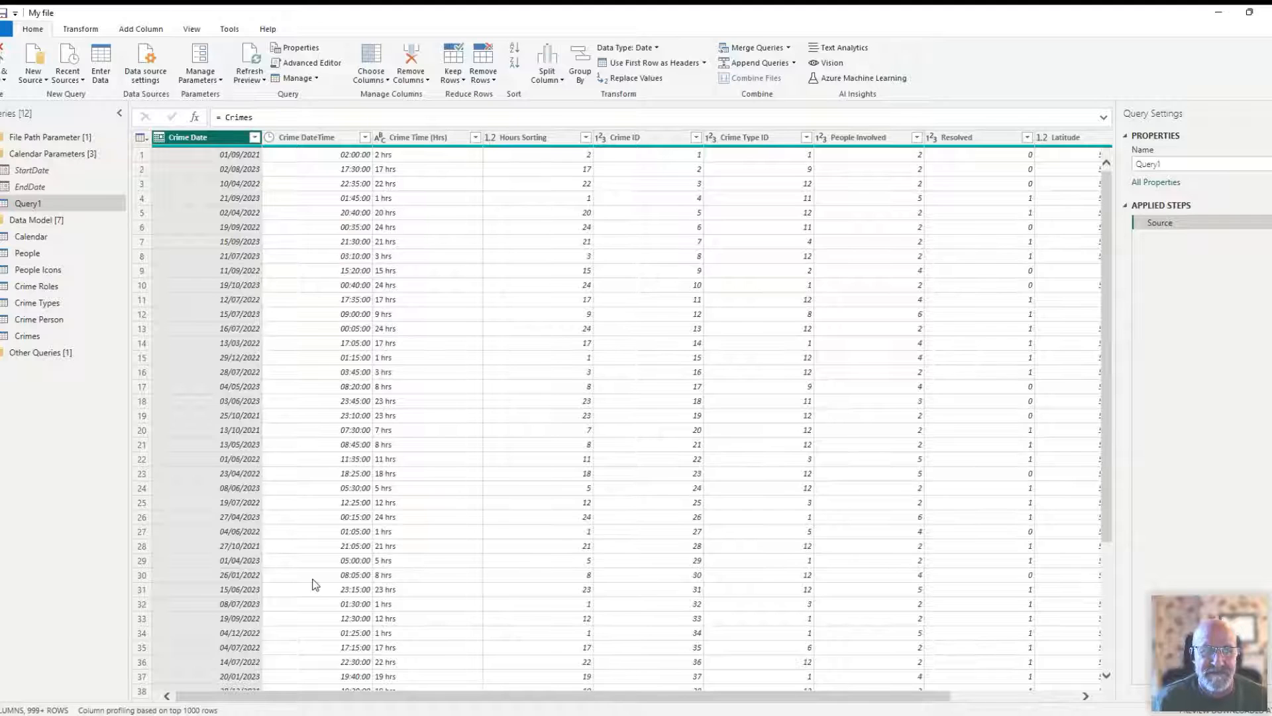
right_click(28, 204)
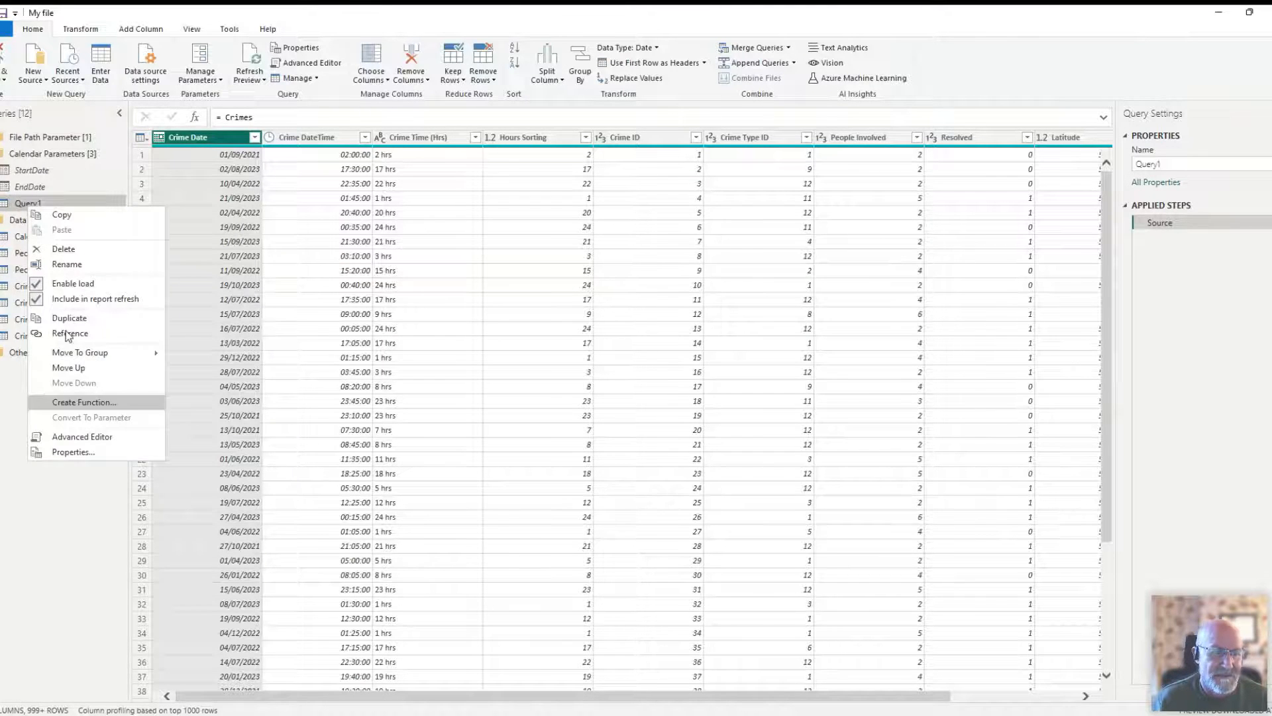
click(63, 255)
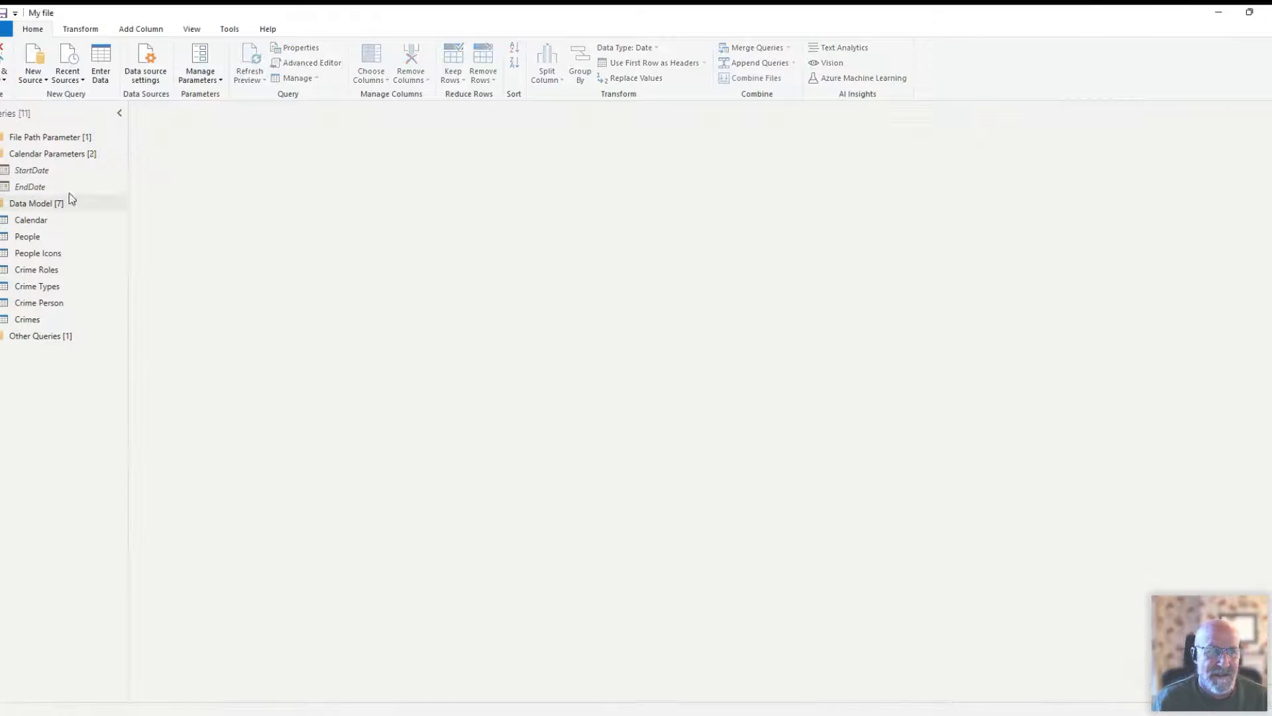
- Review the Source, Removed Other Columns and Filtered Rows steps of the StartDate query
click(38, 172)
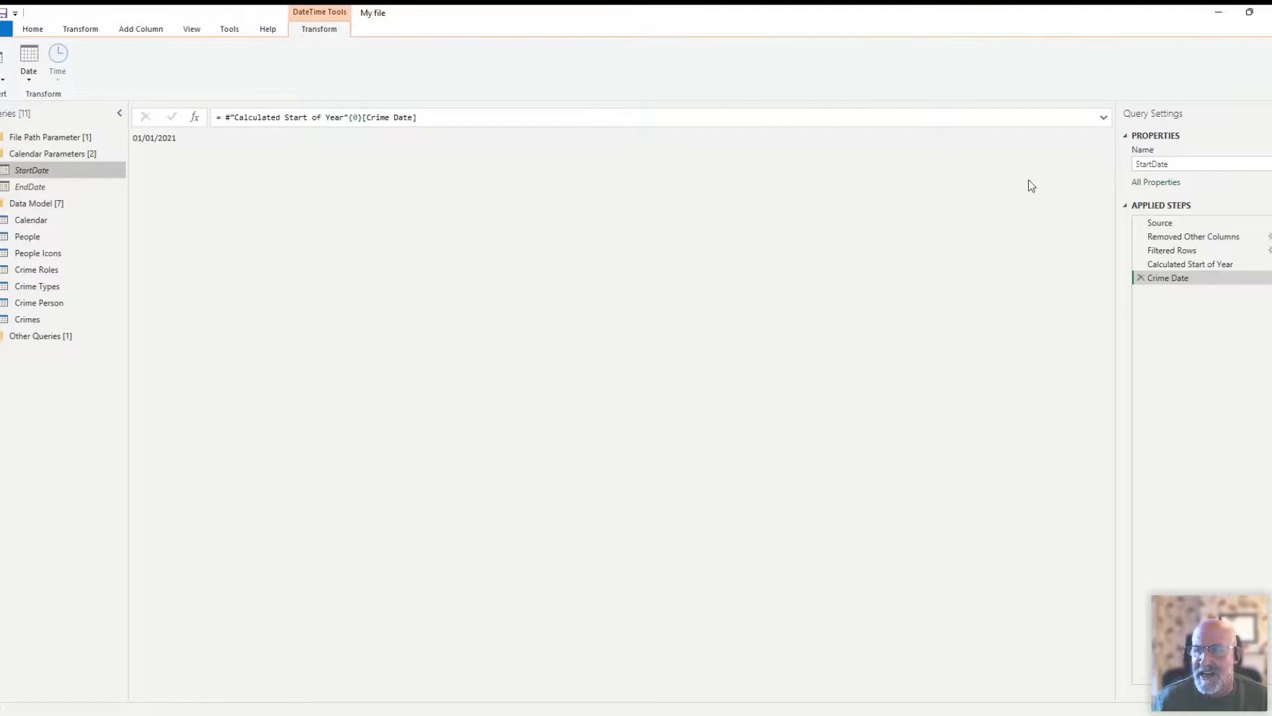
click(1159, 224)
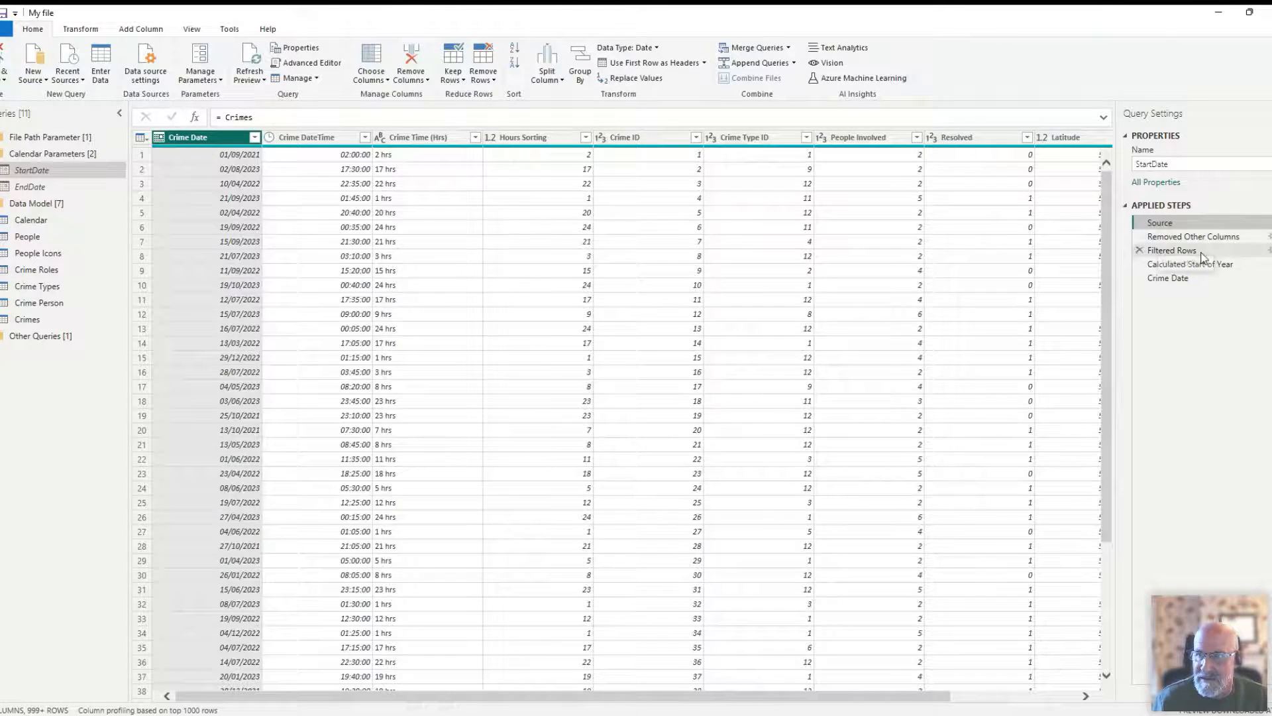
click(1186, 237)
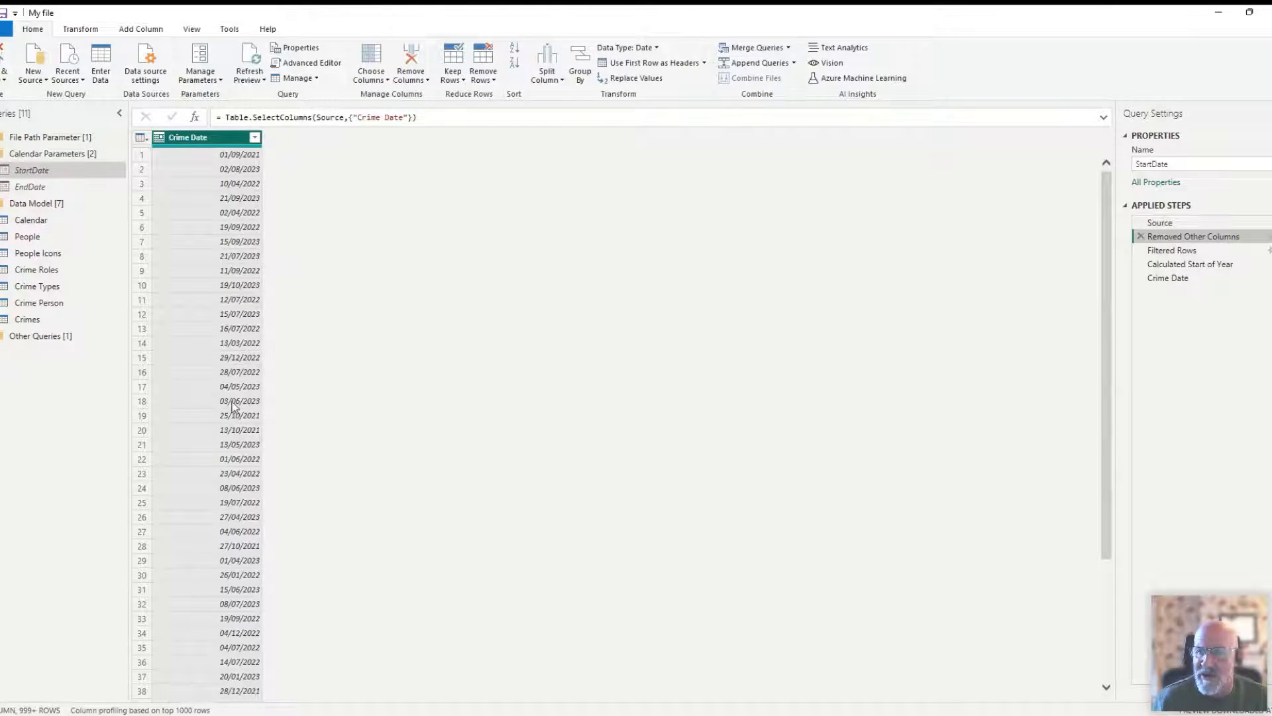
click(1169, 252)
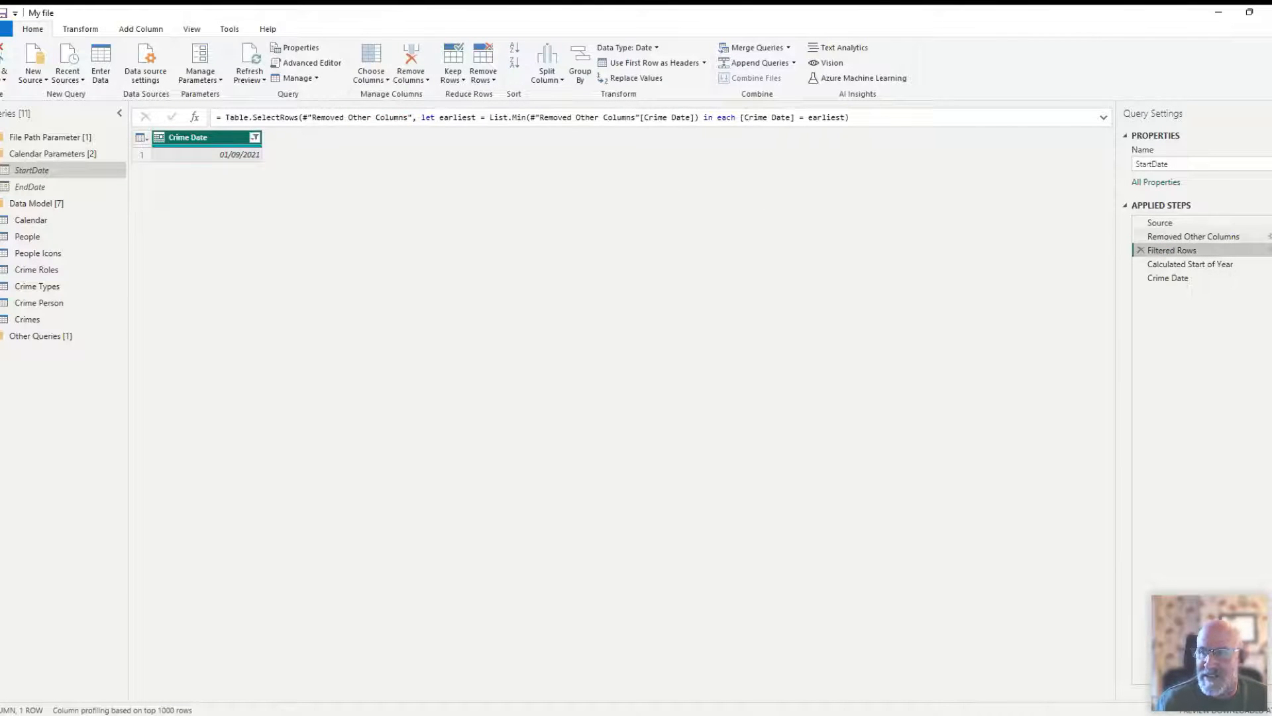
- Examine the Is Earliest date filter for Crime Date at the Removed Other Columns step, comparing it with Filtered Rows
click(1166, 237)
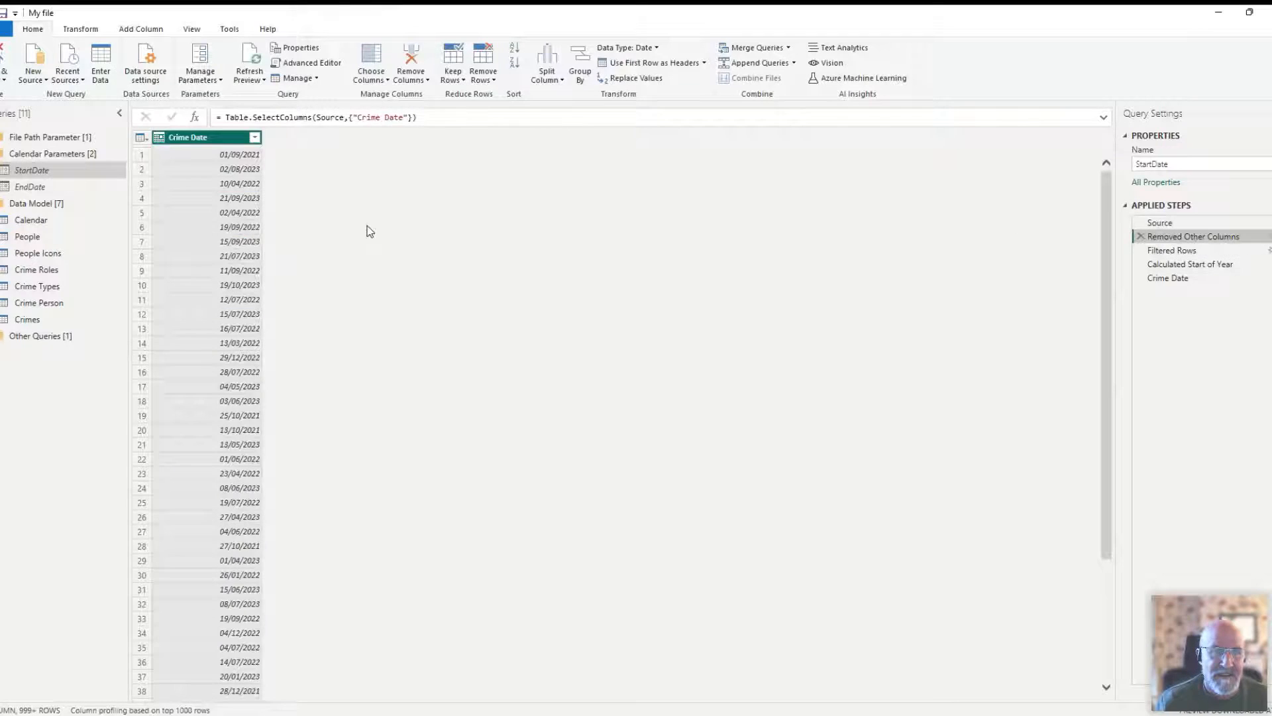
click(255, 137)
mouse_move(86, 240)
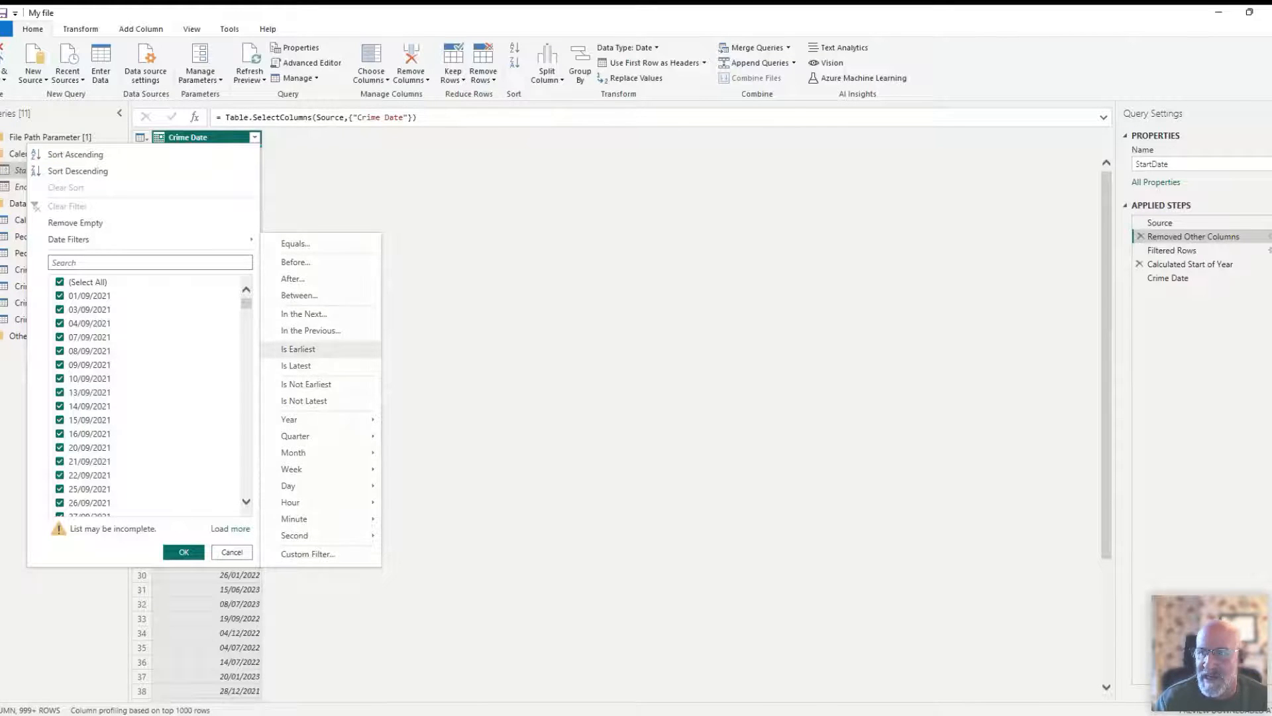
click(1185, 251)
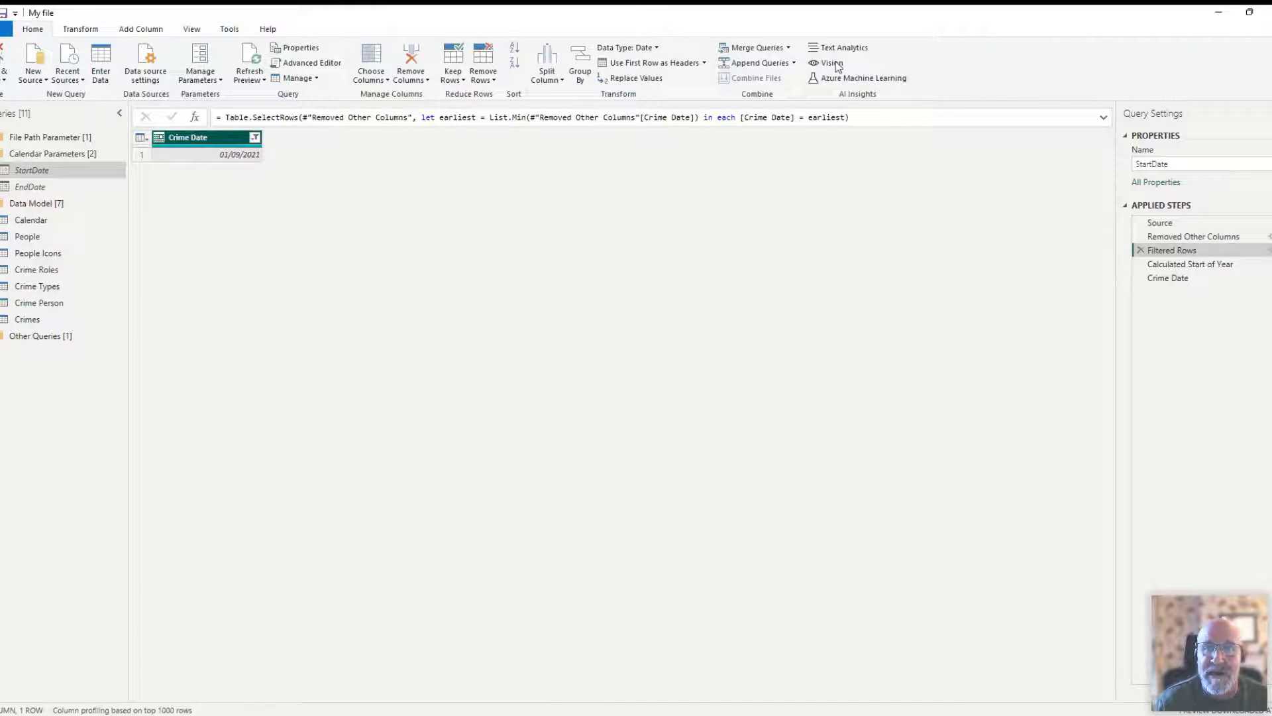
- Examine the Year date transformations available for the filtered Crime Date column, including Start of Year
click(91, 30)
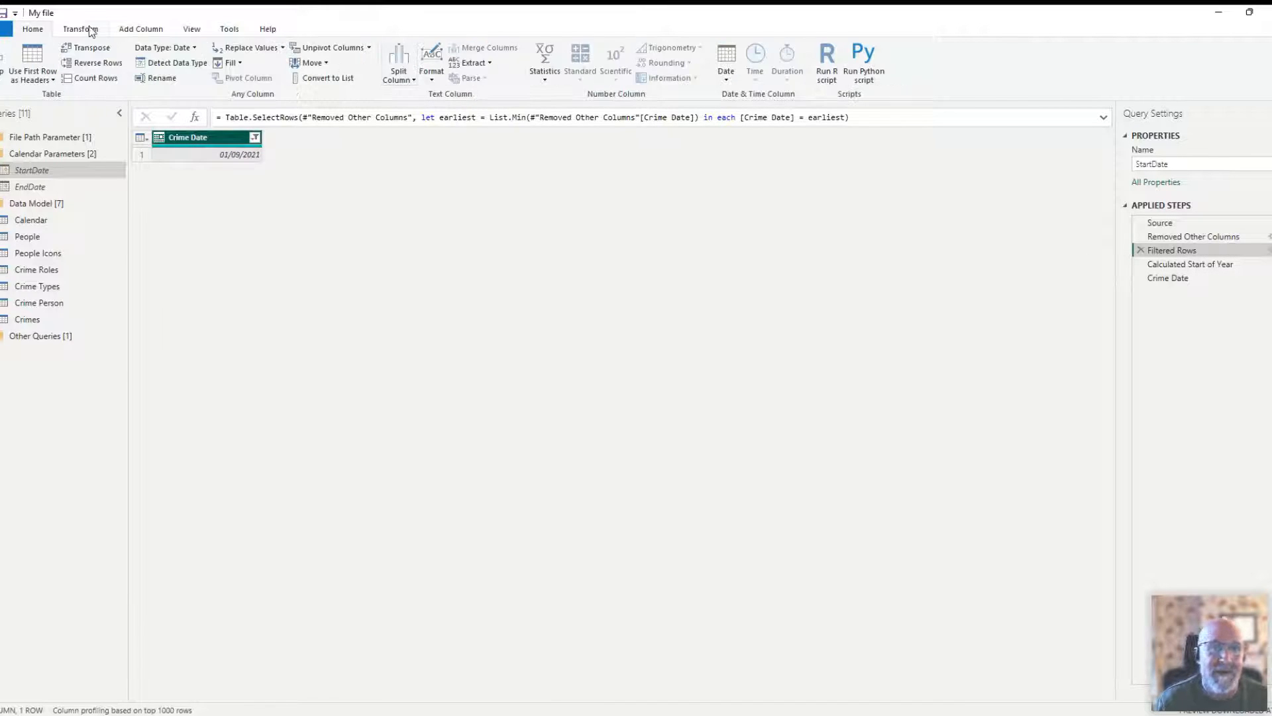
click(728, 78)
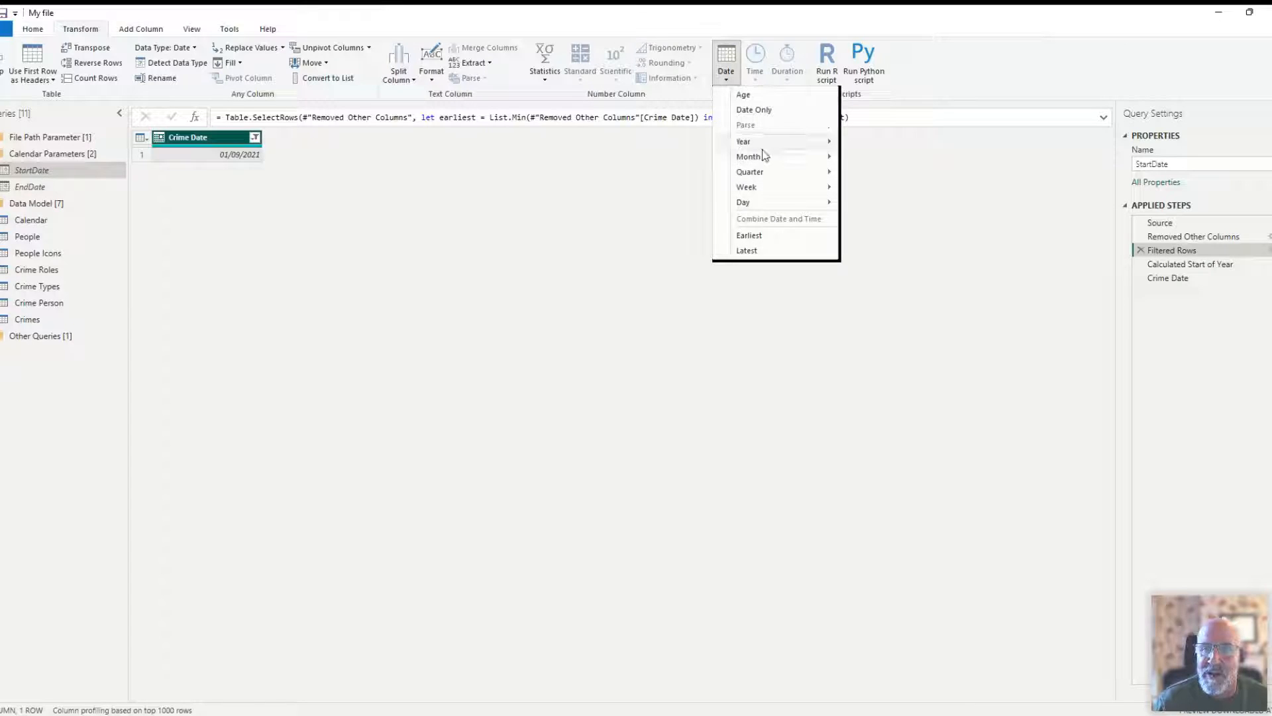
mouse_move(755, 141)
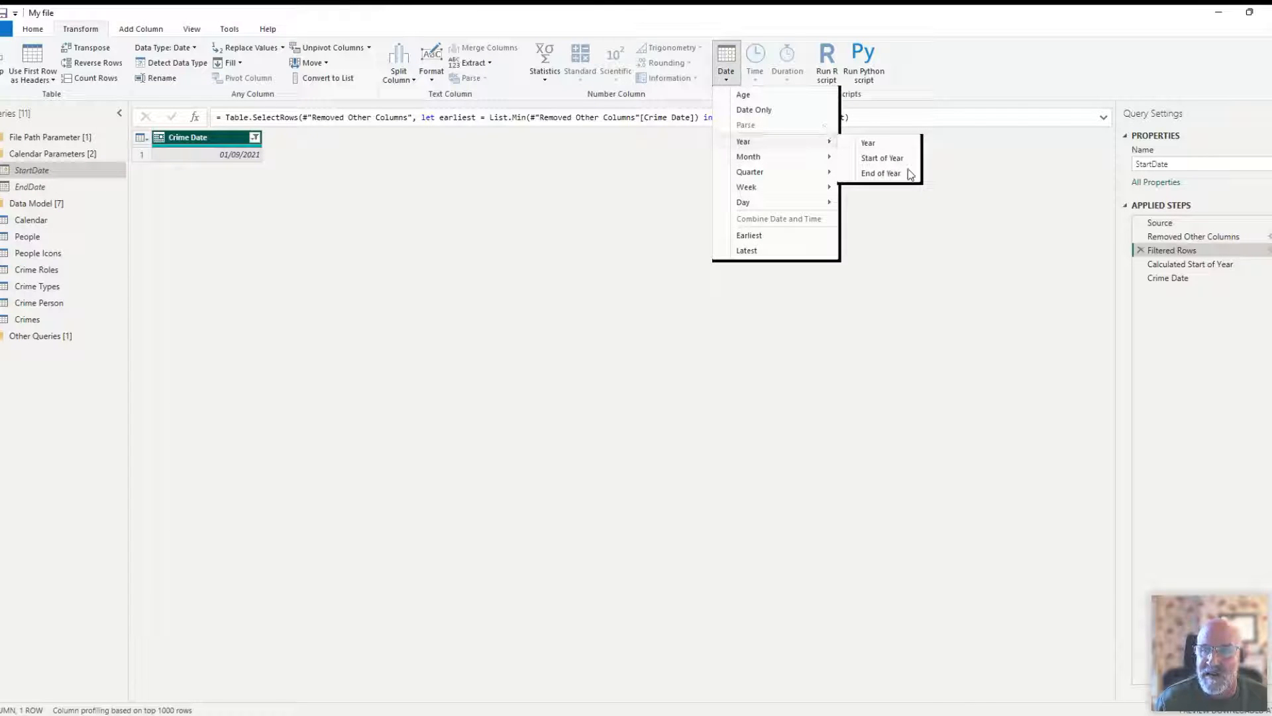
click(1035, 255)
- Review the Calculated Start of Year step of the StartDate query and drill down into its Crime Date value
click(1165, 267)
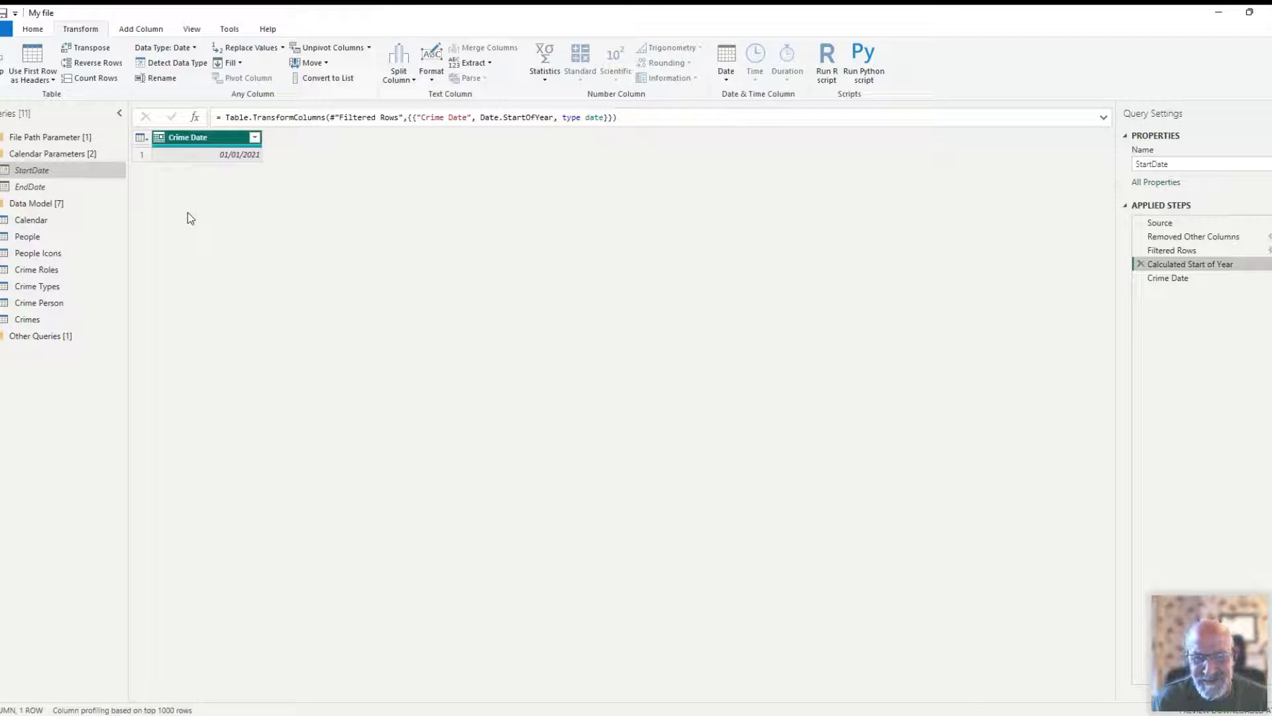
right_click(178, 157)
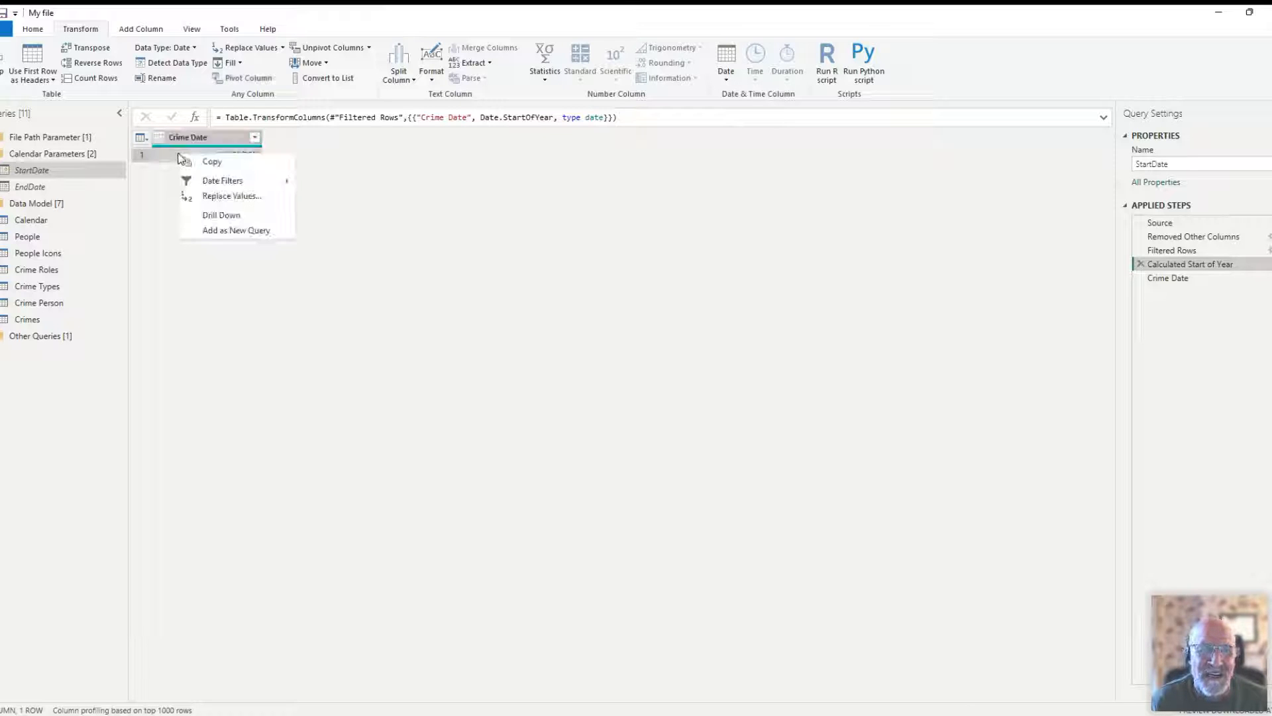
click(225, 218)
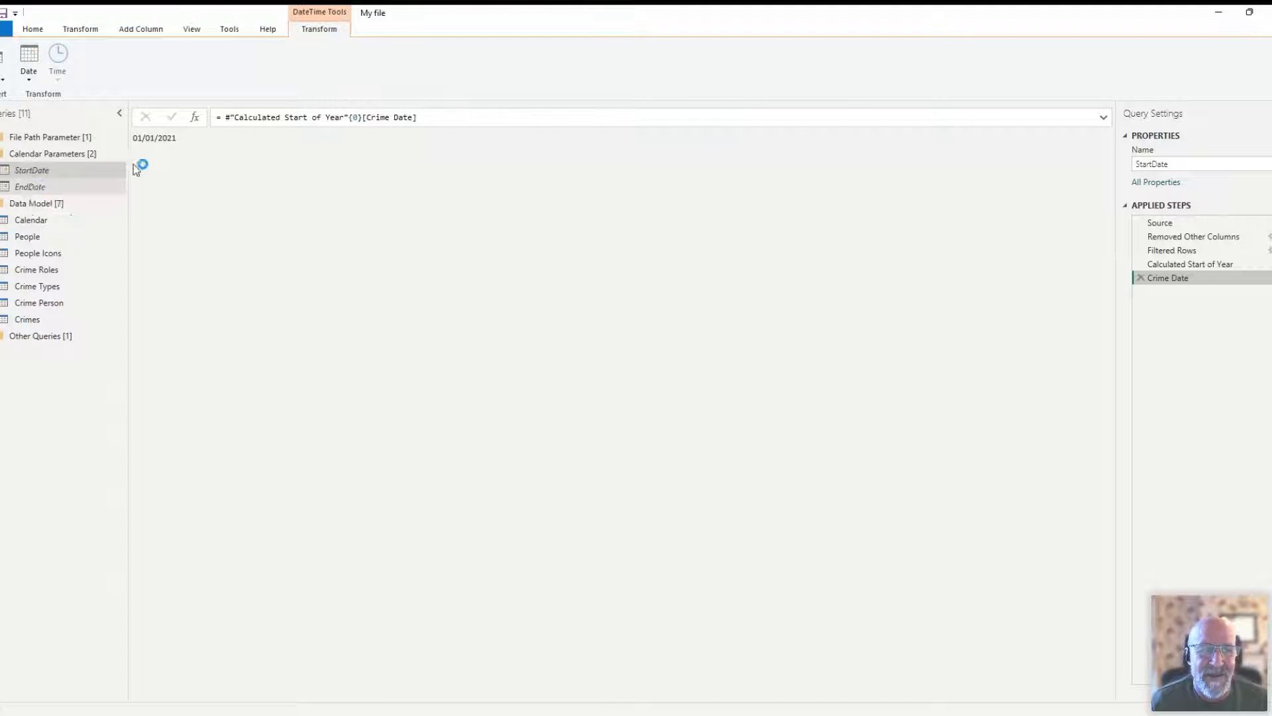
- Review the Source, Removed Other Columns and Filtered Rows steps of the EndDate query
click(29, 188)
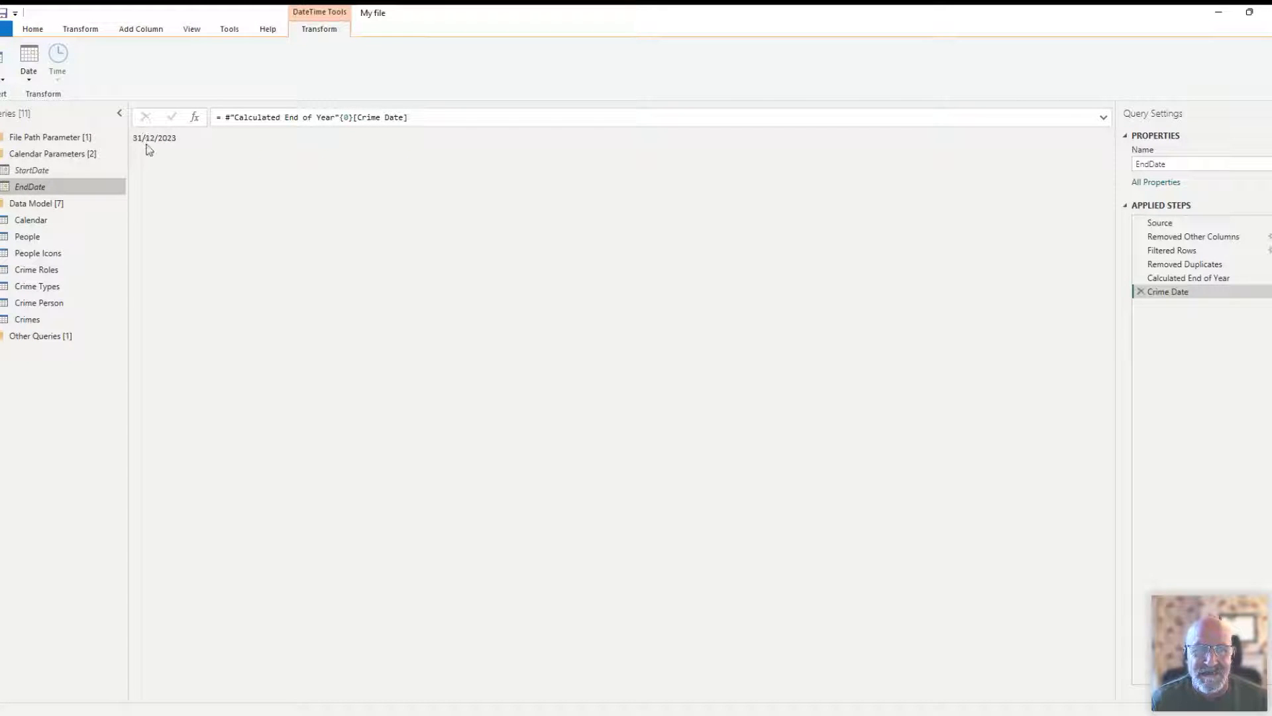
click(1157, 225)
click(1172, 238)
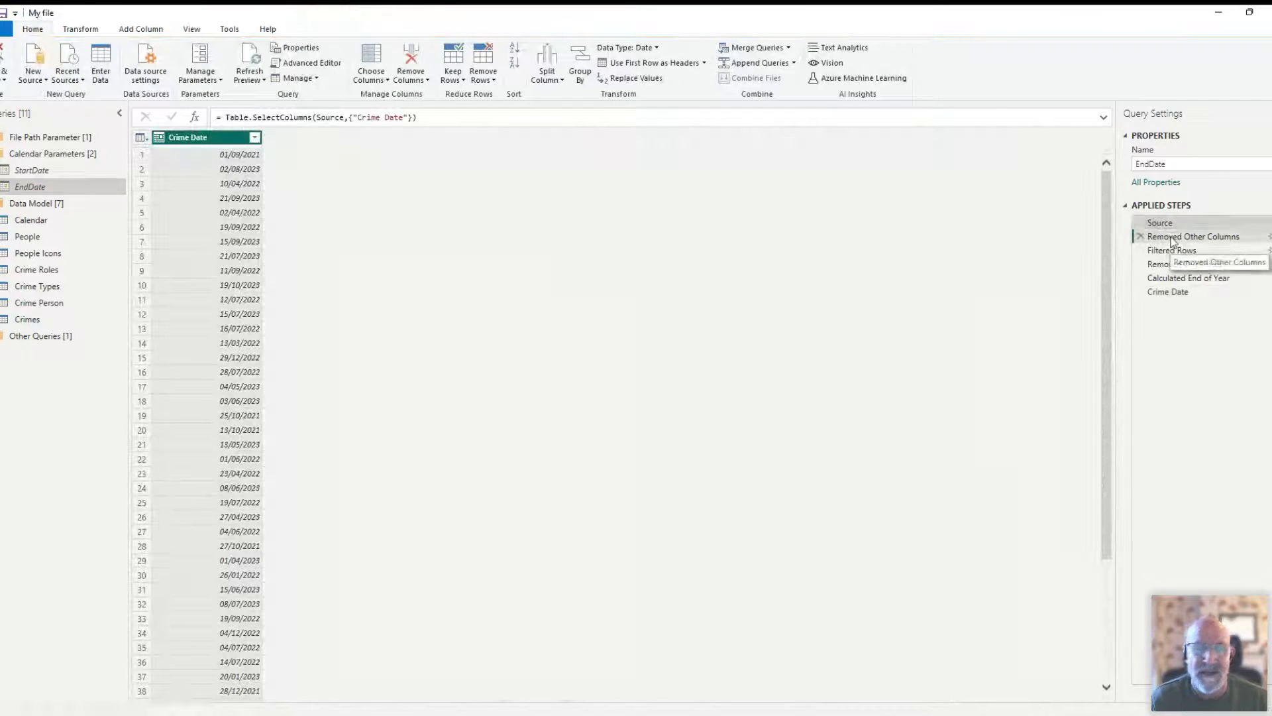
click(1171, 251)
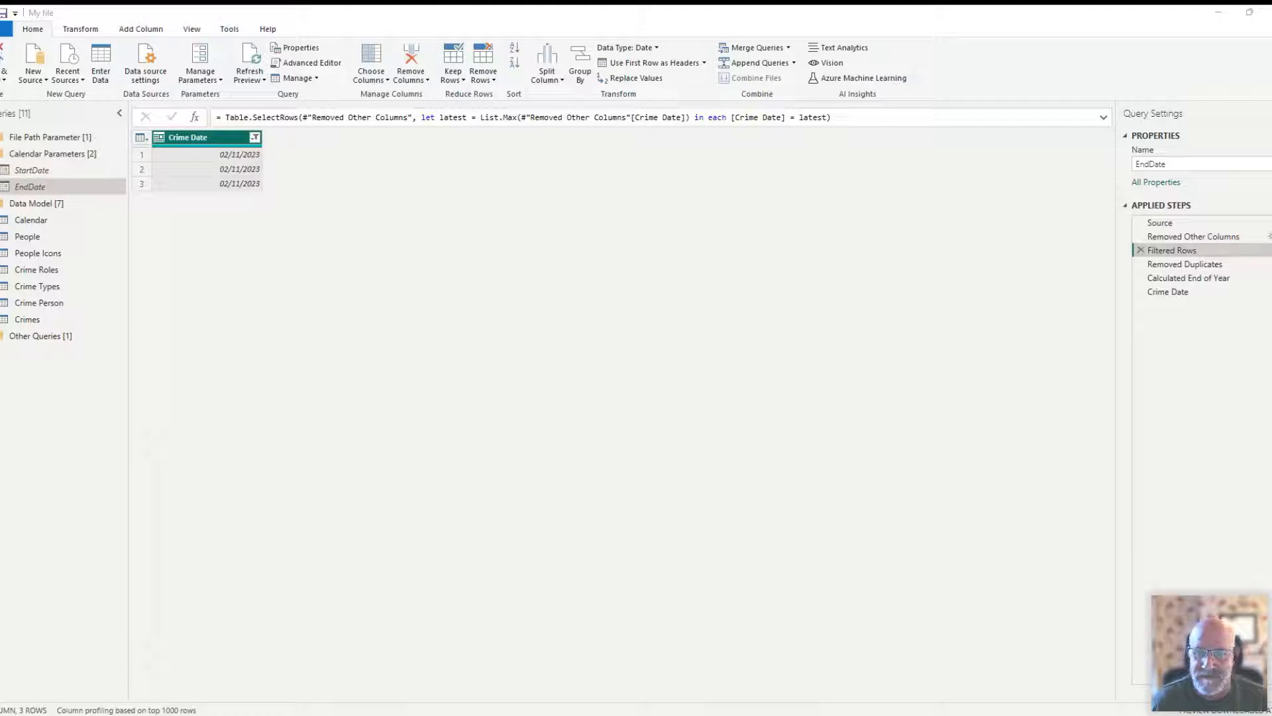
- Examine the Is Latest date filter for Crime Date at EndDate's Removed Other Columns step, comparing it with Filtered Rows
click(1195, 237)
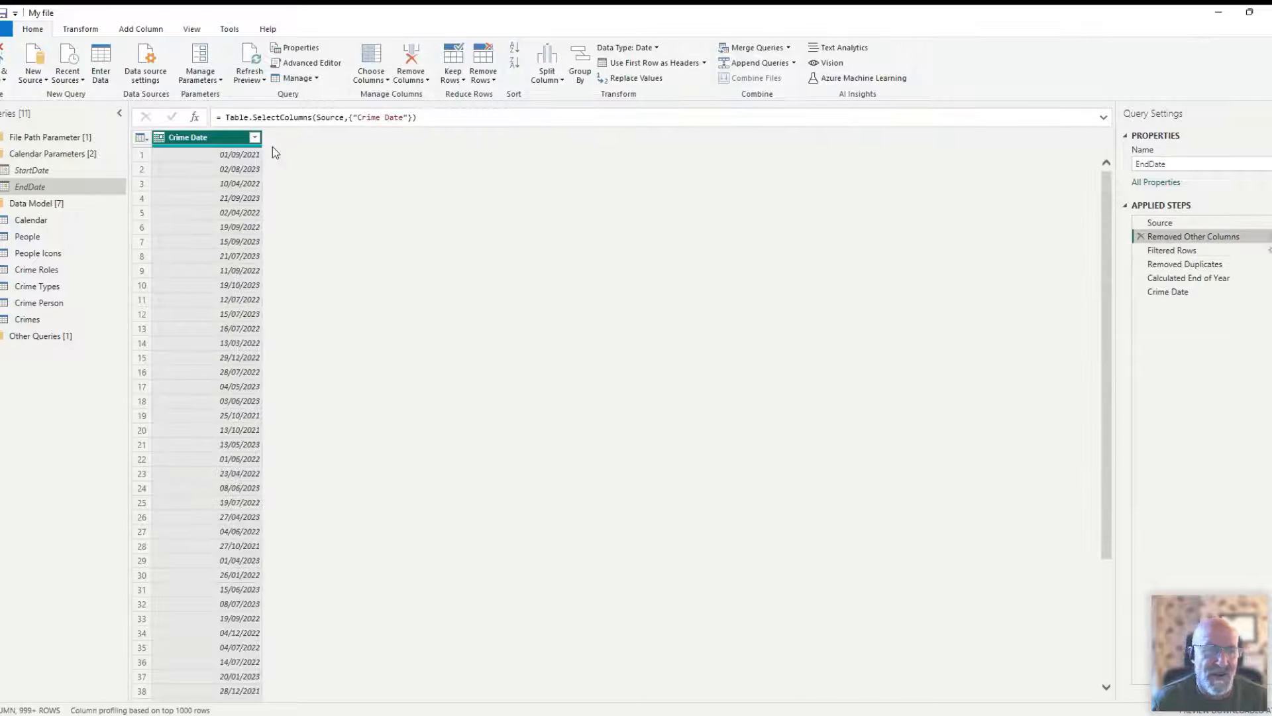
click(253, 138)
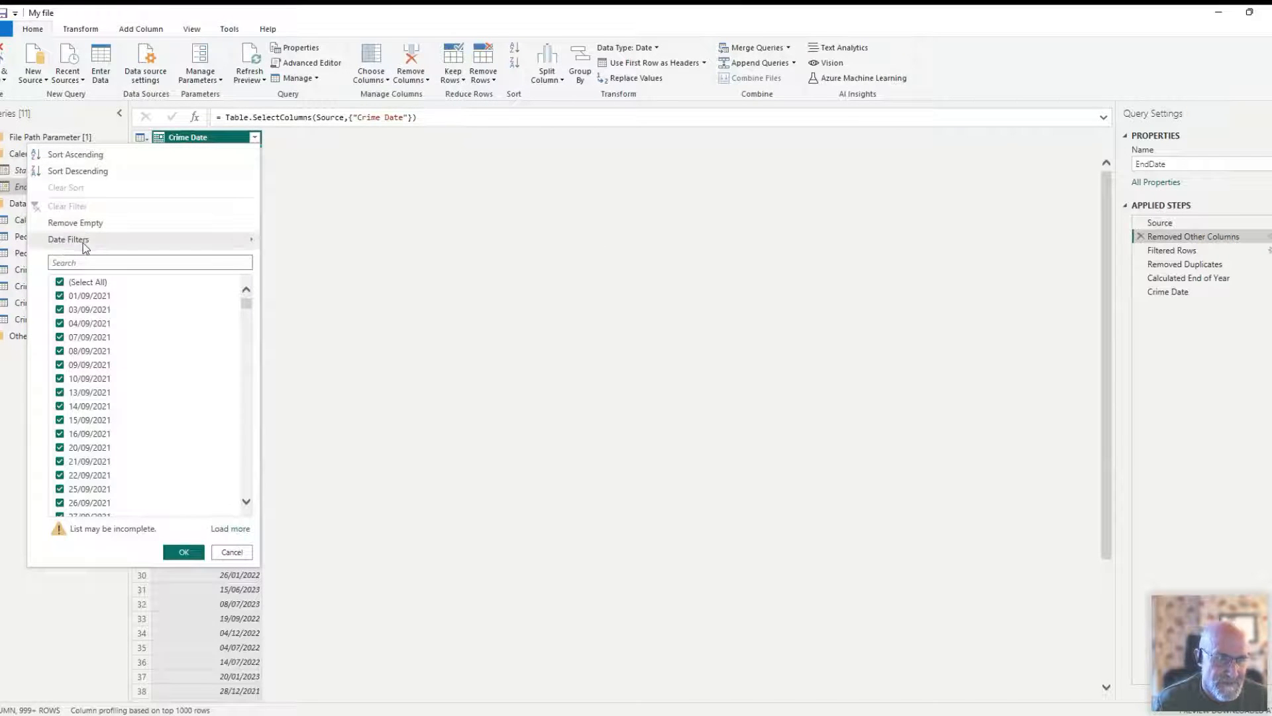
mouse_move(135, 241)
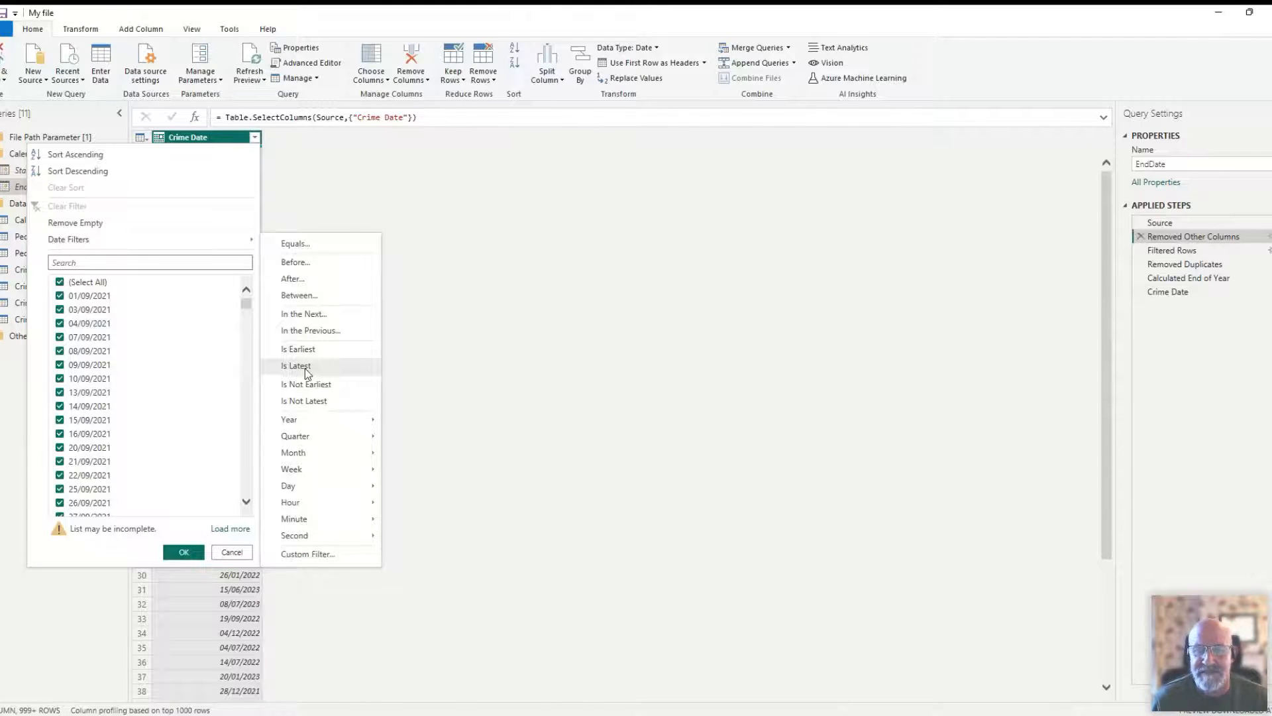
click(451, 384)
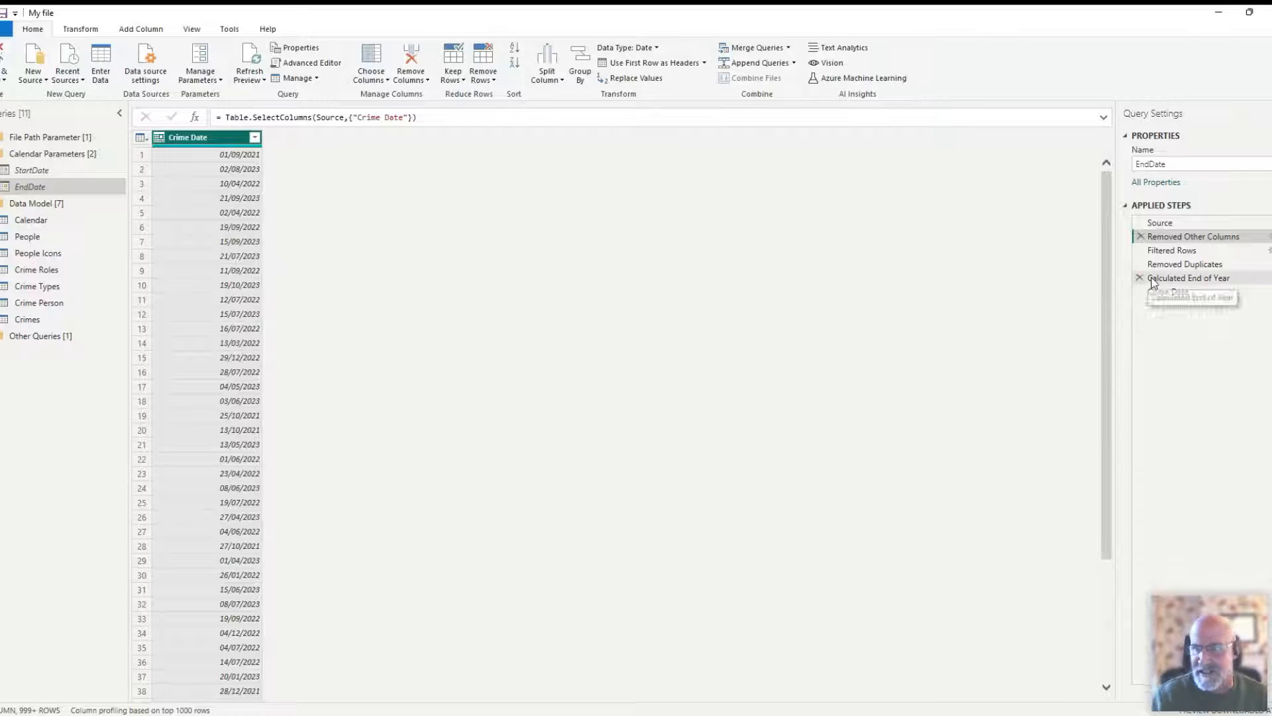
click(1163, 251)
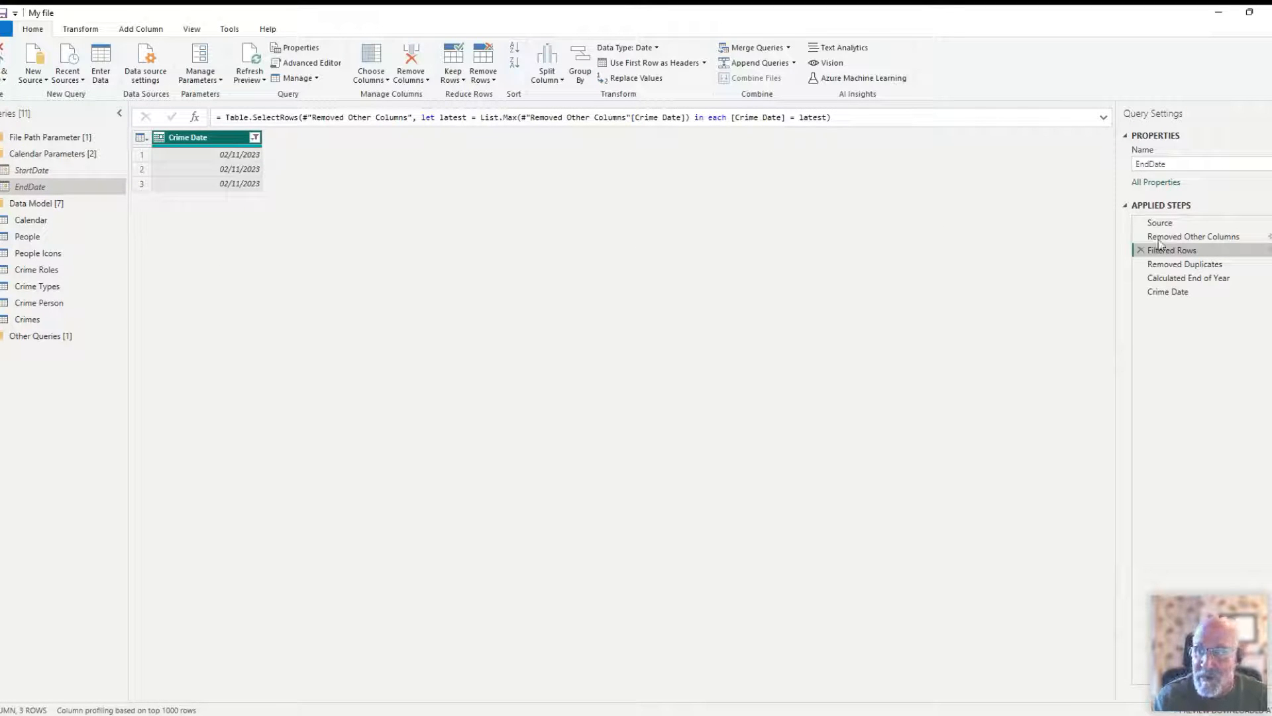
- Review EndDate's Removed Duplicates step and the Year date transformations available for Crime Date, including End of Year
click(1186, 264)
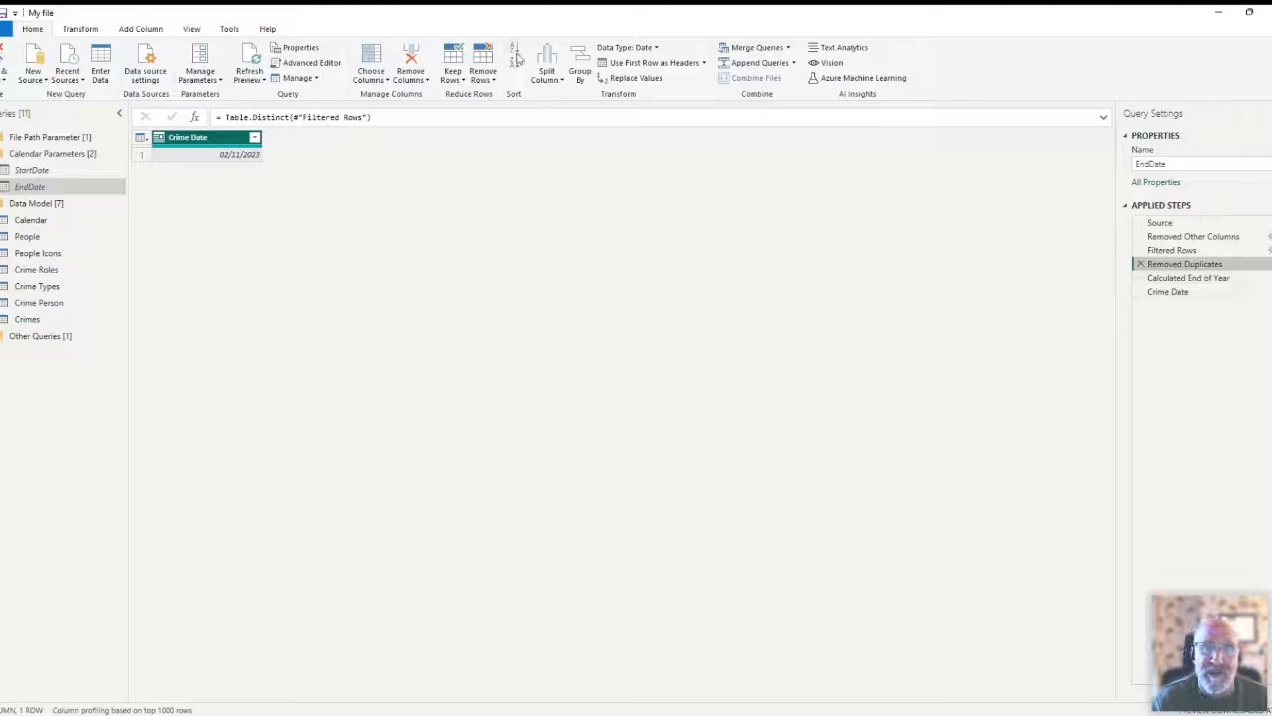
click(78, 29)
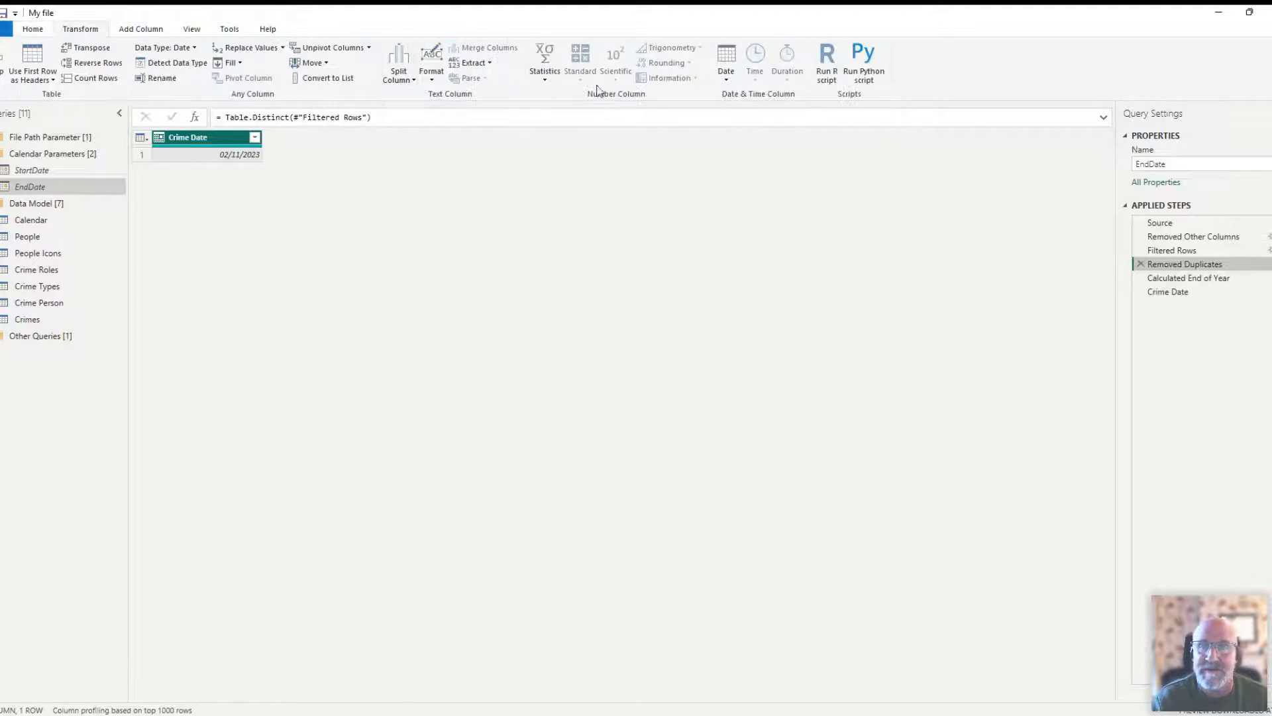
click(725, 80)
mouse_move(748, 142)
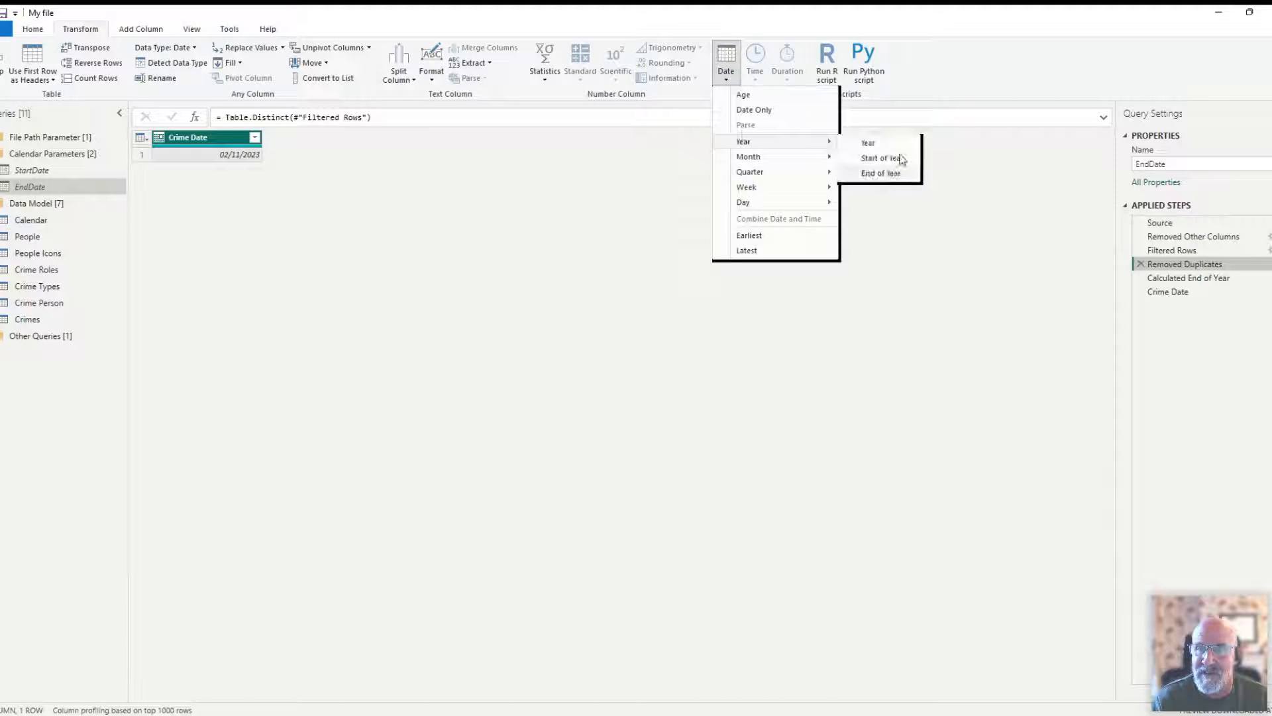
click(1126, 274)
- Review EndDate's Calculated End of Year step and drilled-down Crime Date value, comparing the result with StartDate
click(1176, 277)
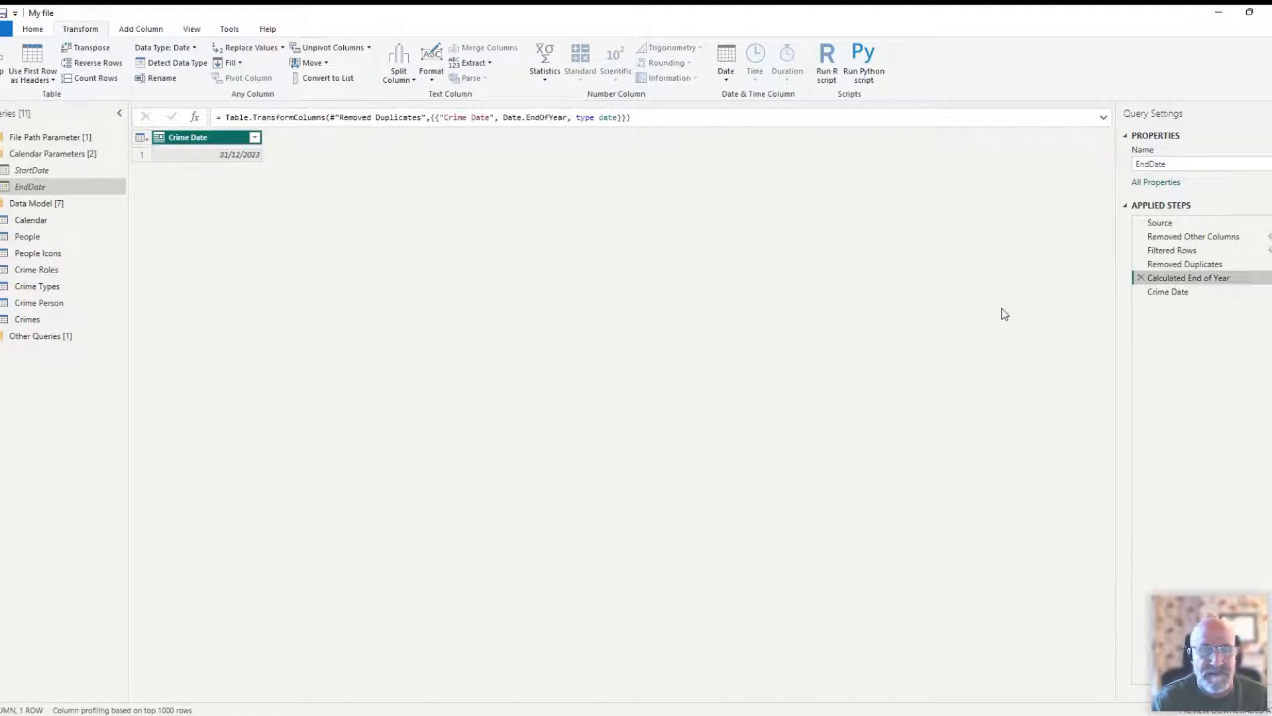
right_click(197, 161)
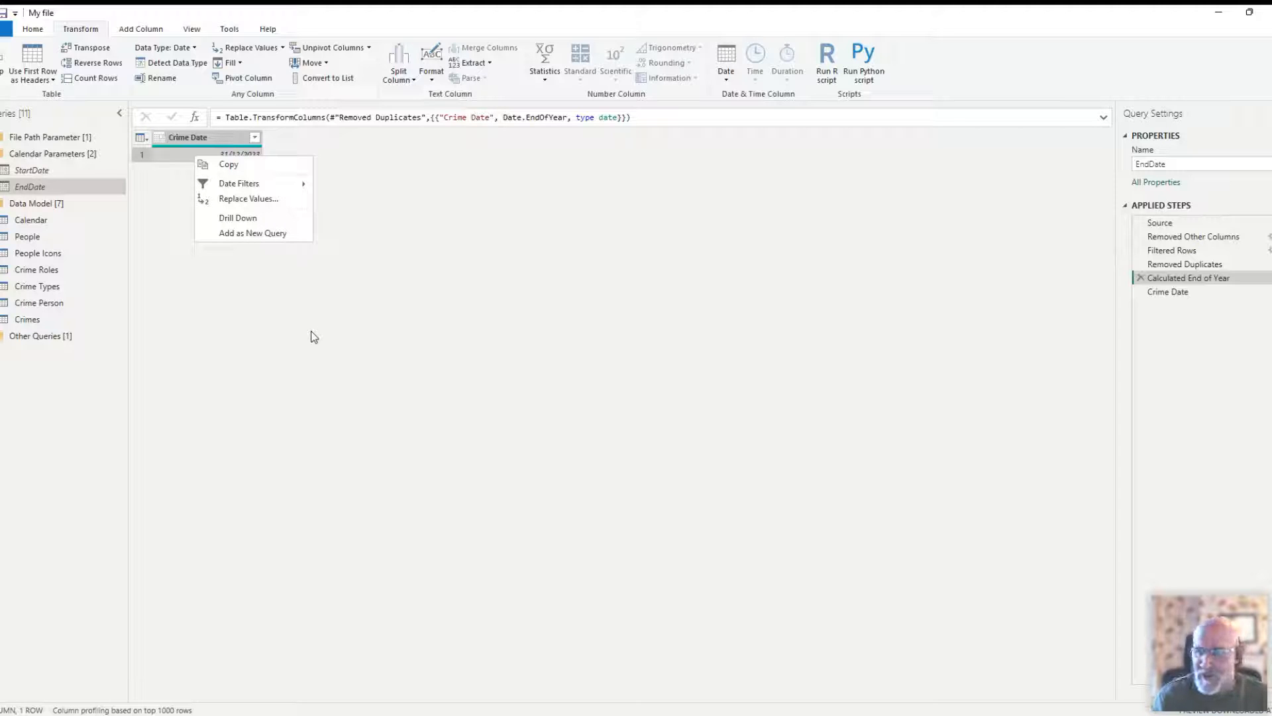
click(1185, 293)
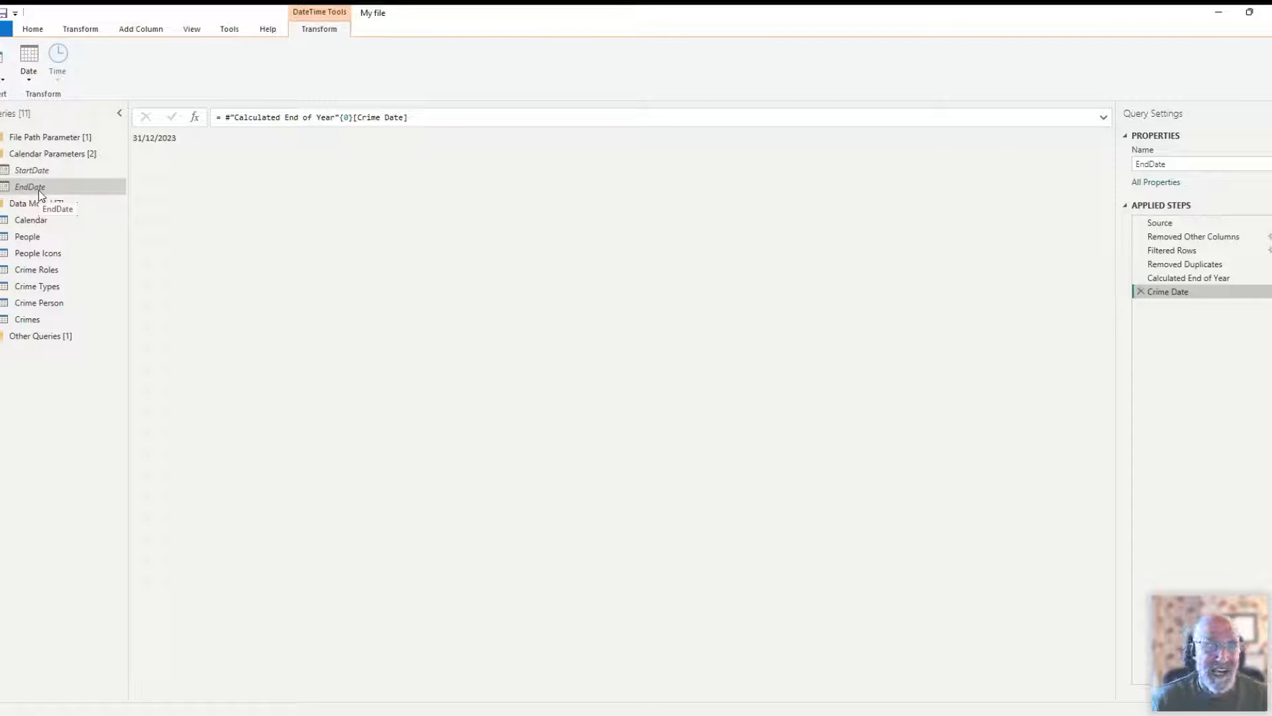
click(45, 170)
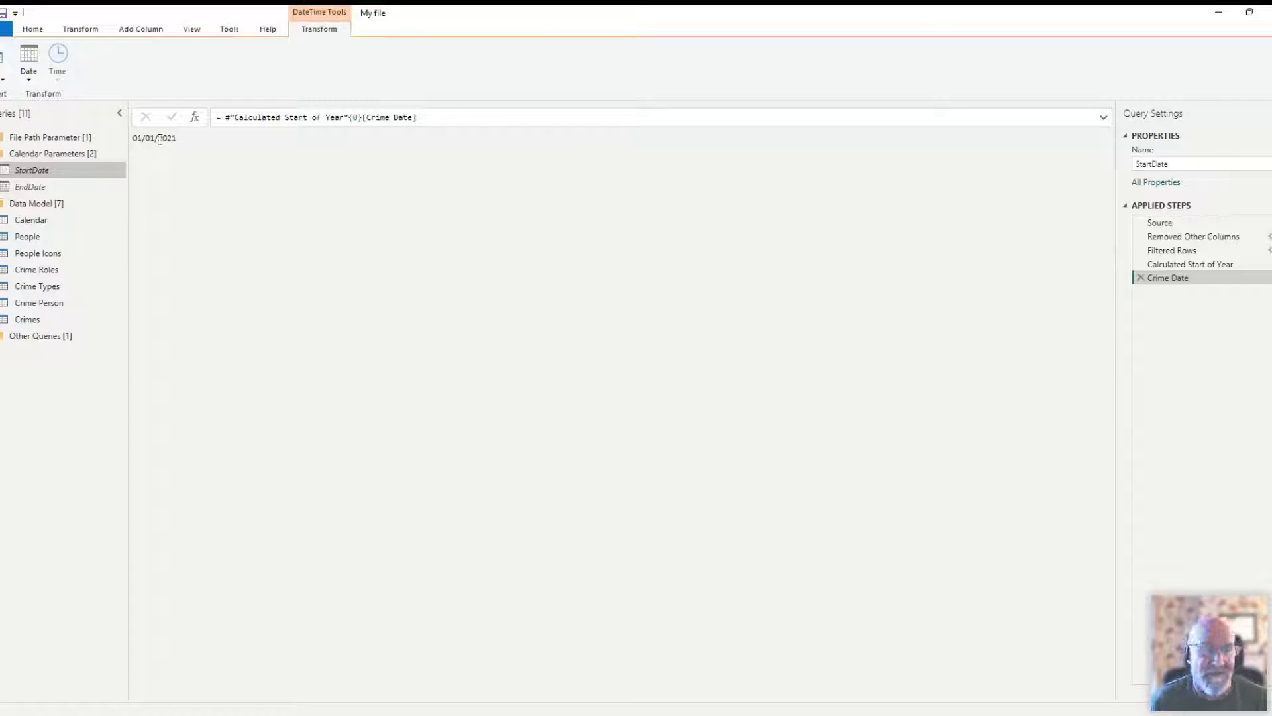
click(43, 188)
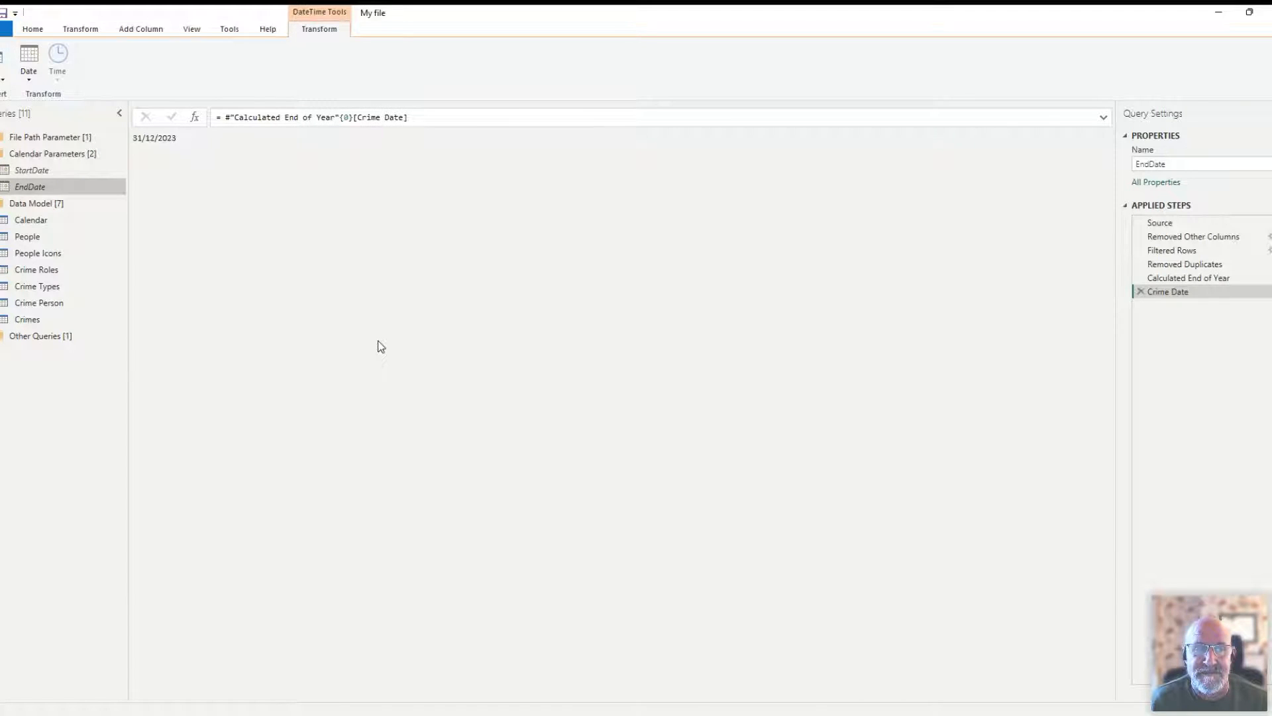
right_click(51, 383)
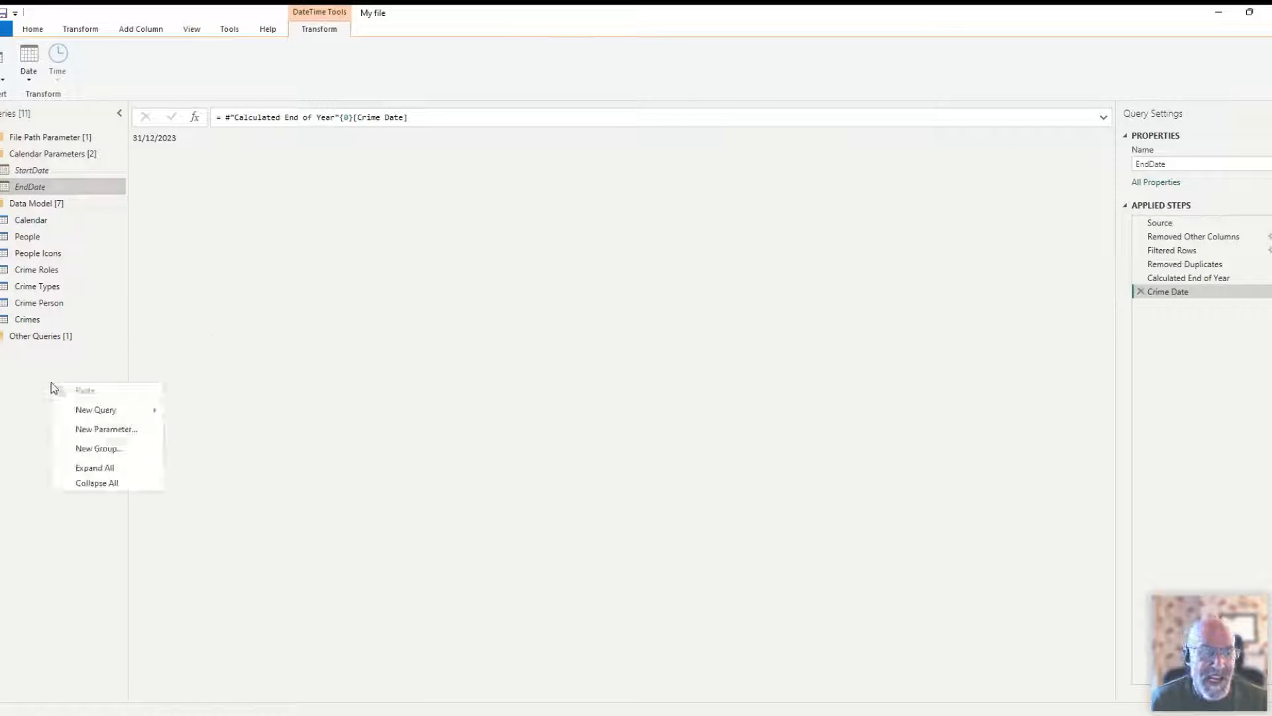
mouse_move(89, 412)
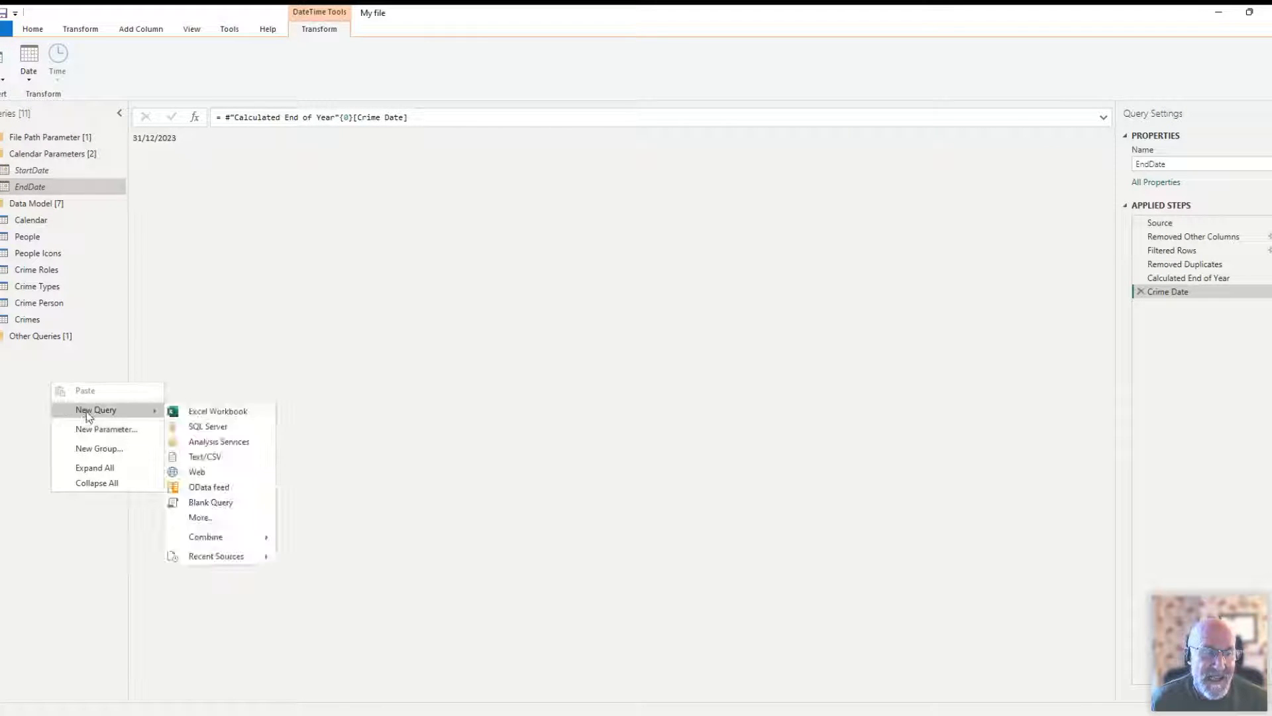
click(203, 505)
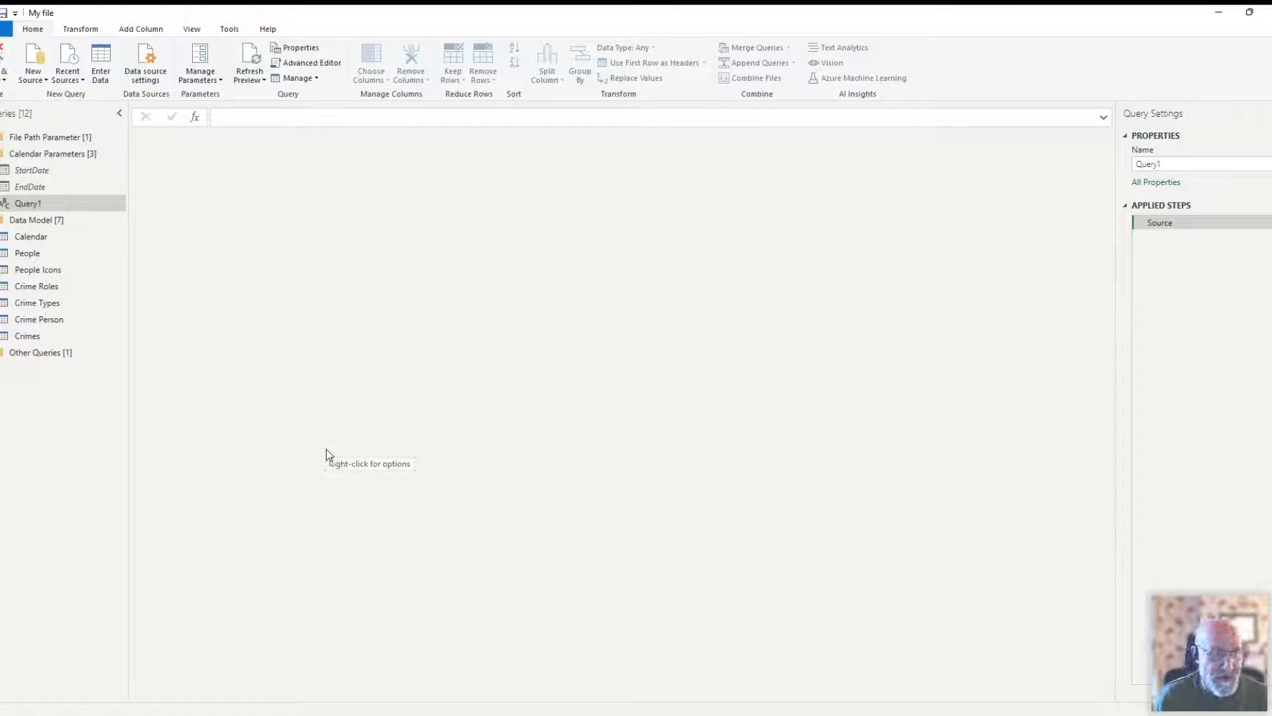
right_click(85, 204)
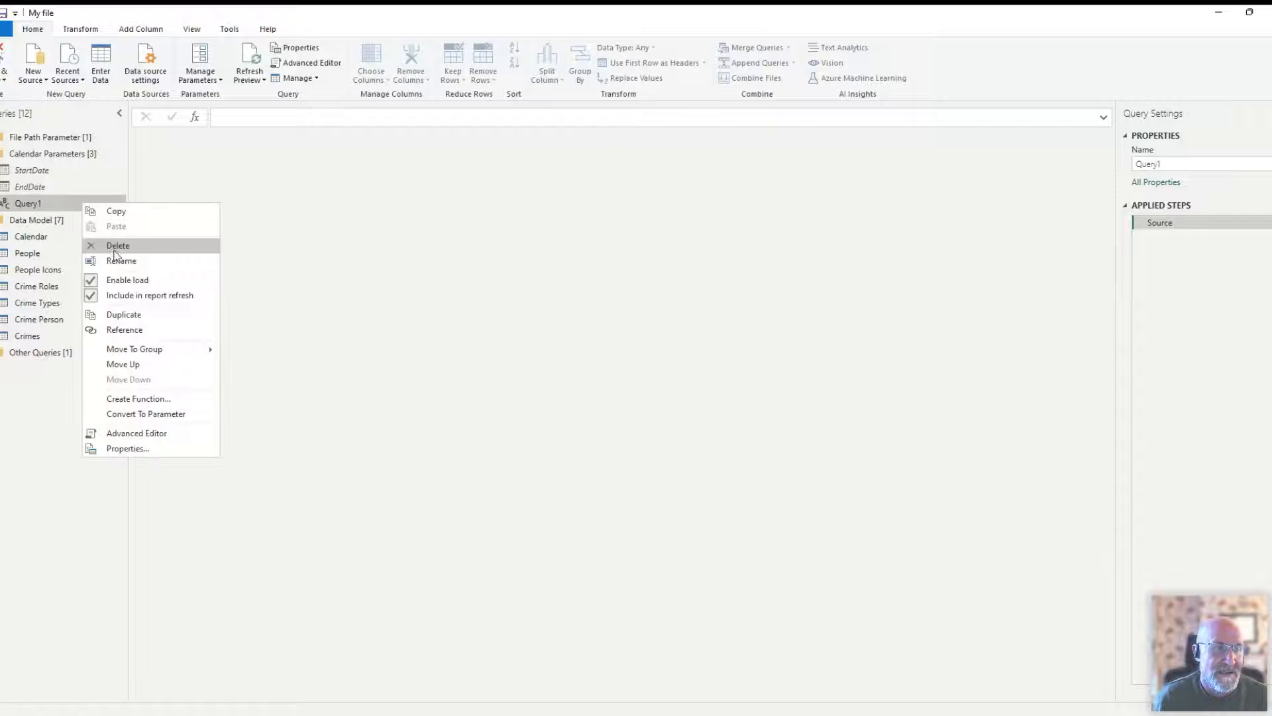
click(106, 245)
click(696, 392)
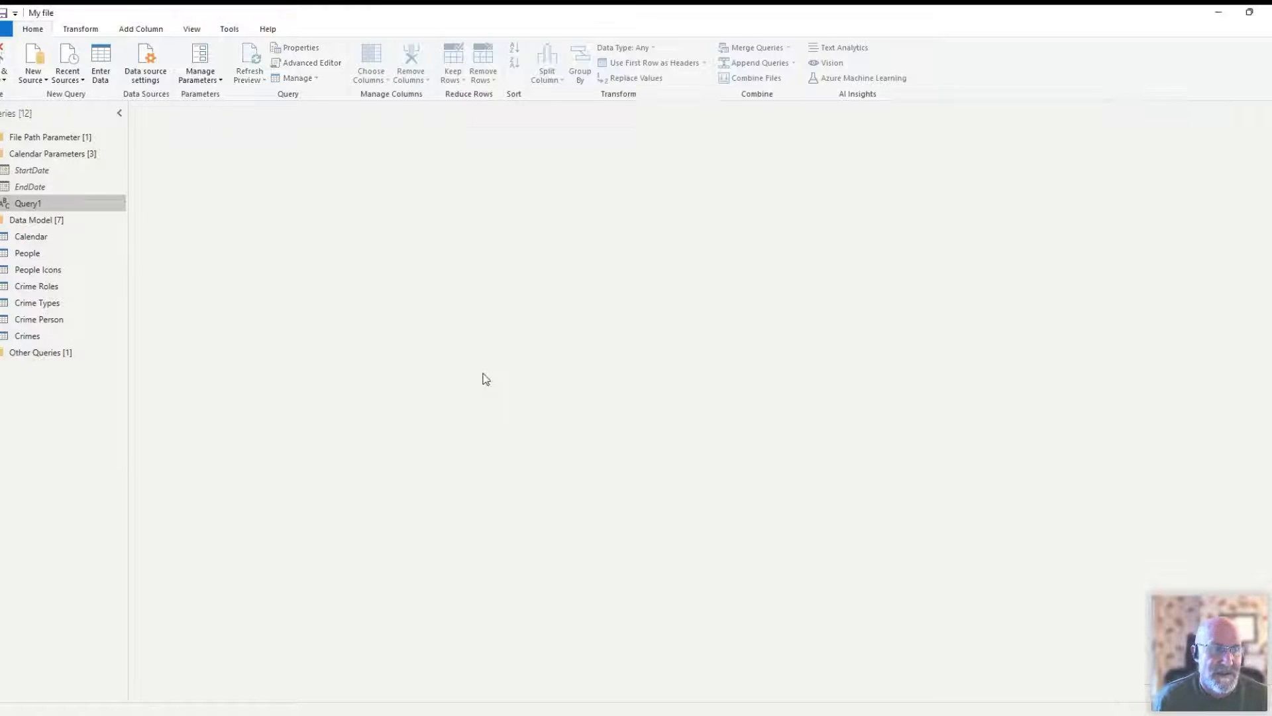
- Review the Calendar query's Source list formula and its Converted to Table and Changed Type steps
click(29, 220)
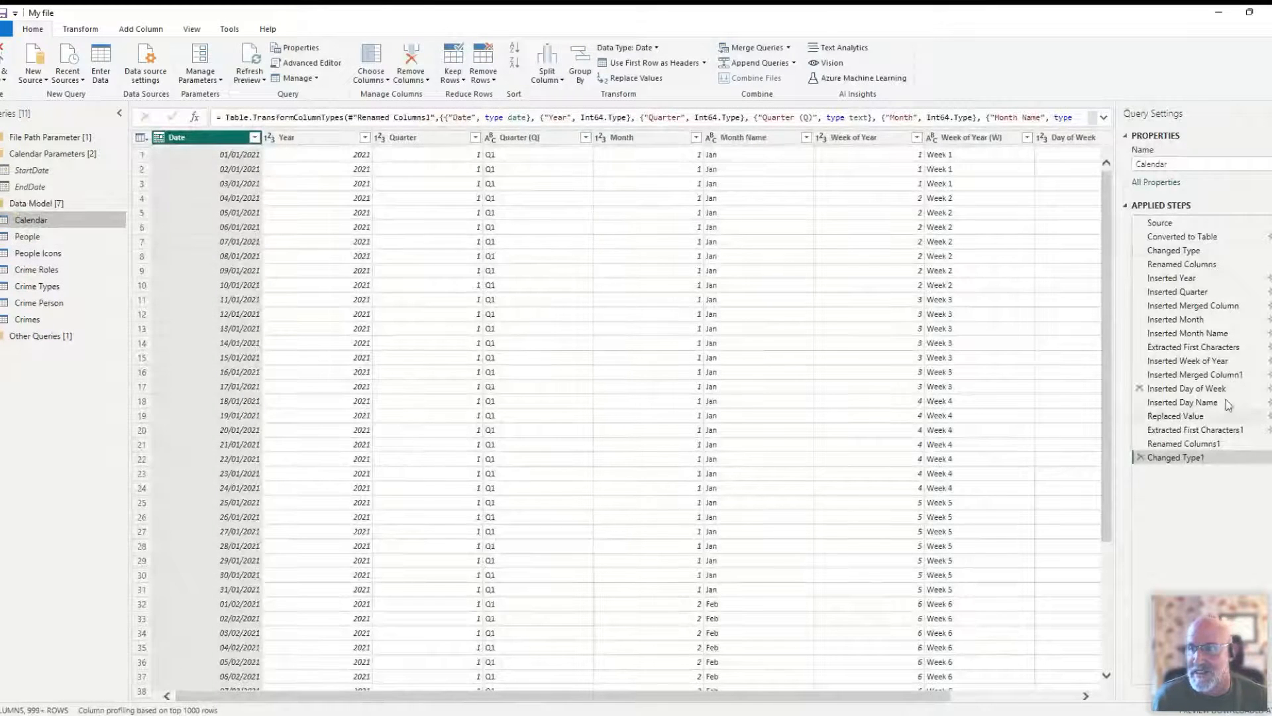
click(1178, 223)
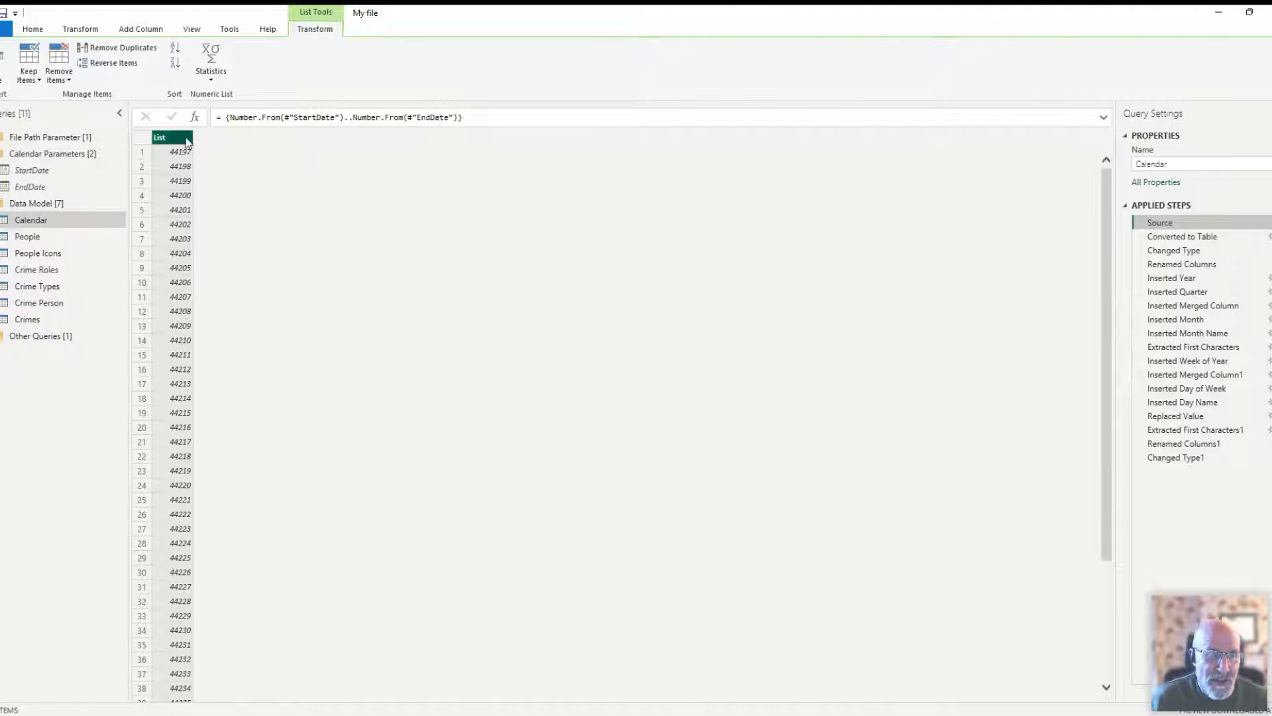
mouse_move(1107, 177)
mouse_down()
mouse_move(1102, 475)
mouse_move(1102, 157)
mouse_up()
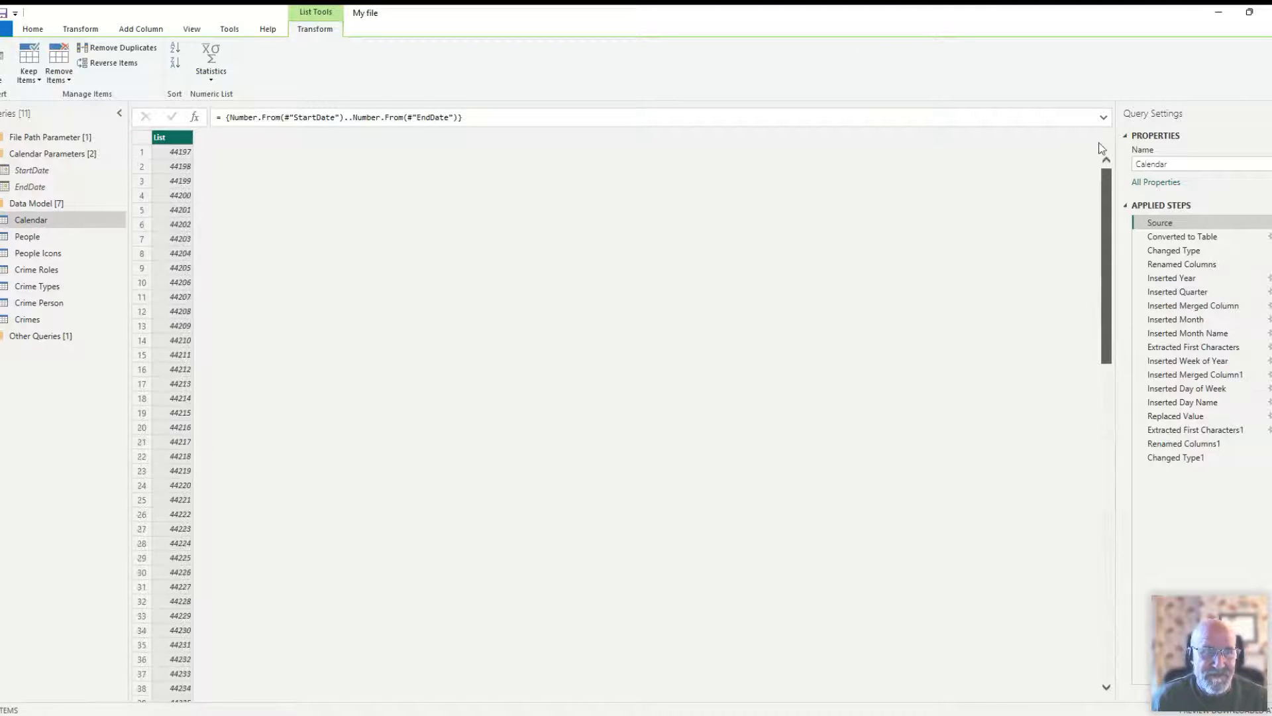
click(1168, 240)
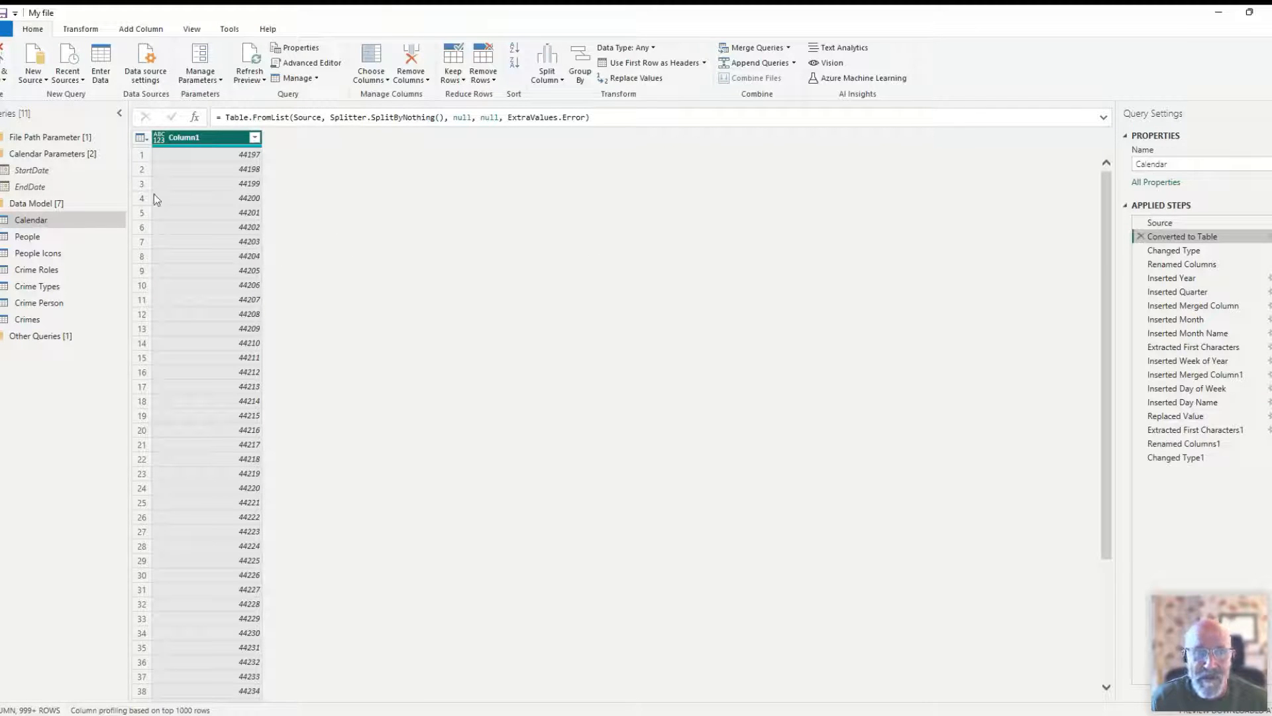
click(1174, 251)
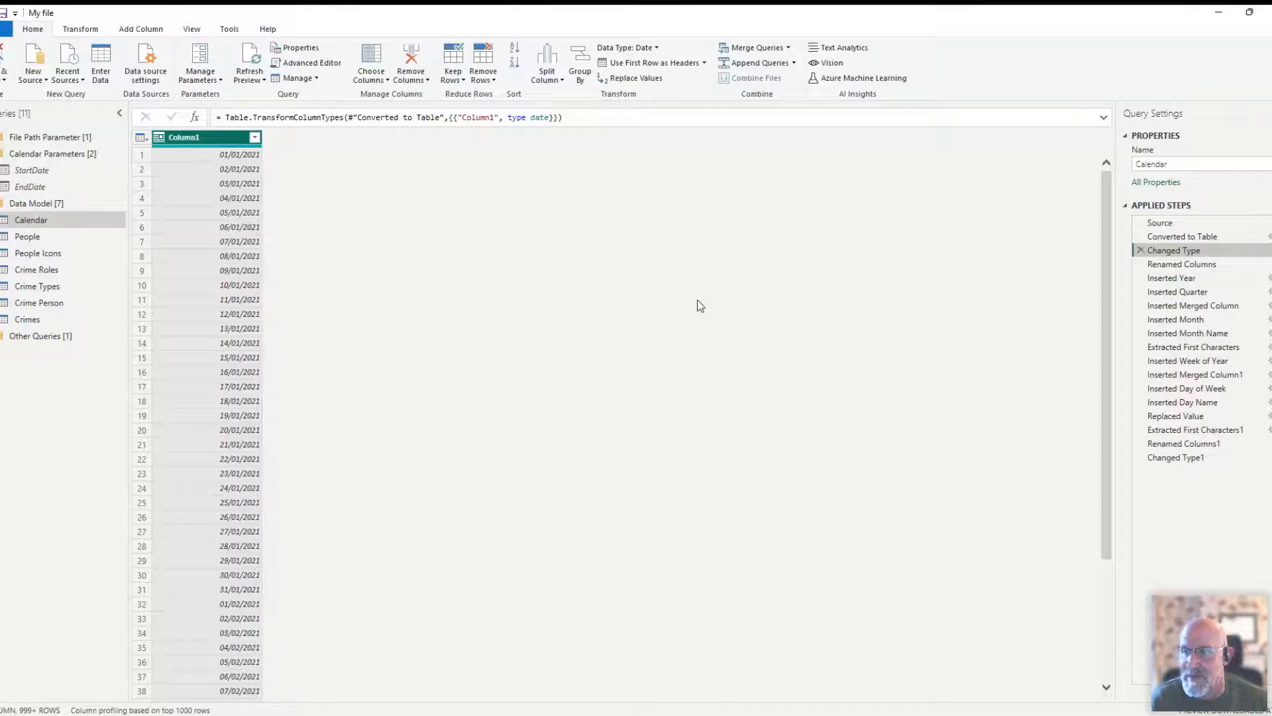
- Trace the Calendar date list from Source through Renamed Columns, checking the data types available for Column1 at Converted to Table
click(1175, 222)
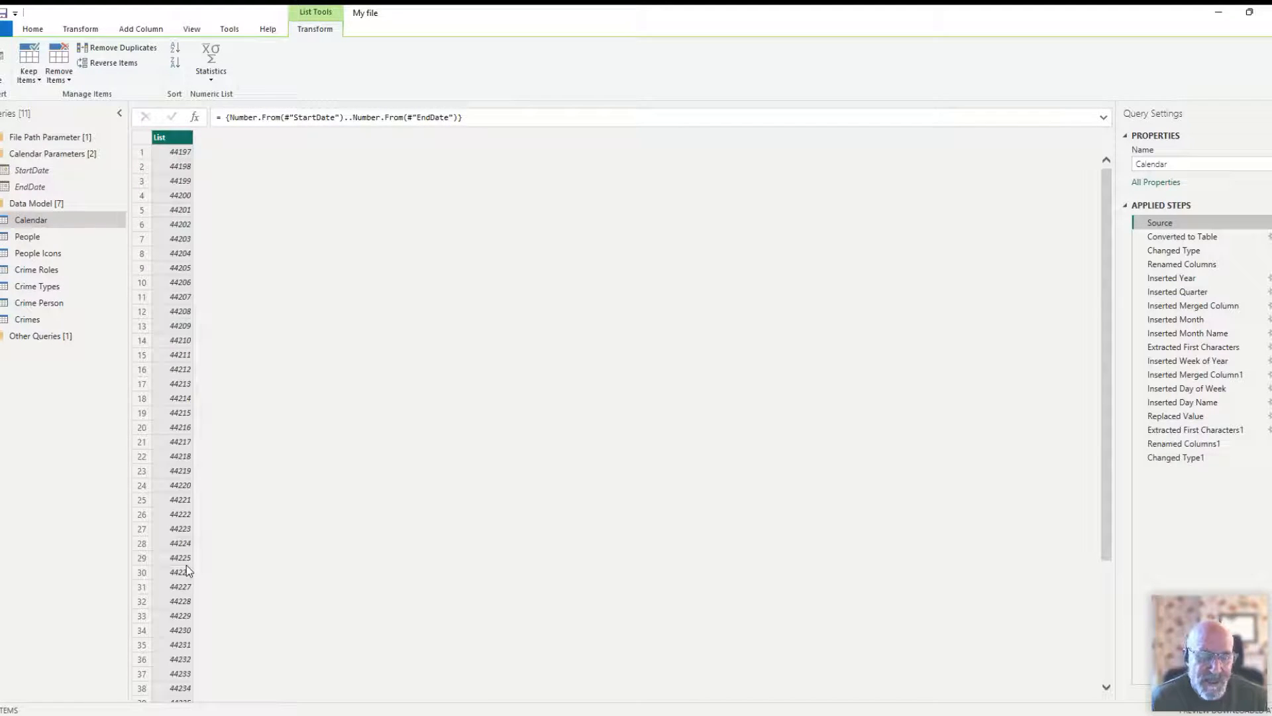
scroll(186, 564, down, 13)
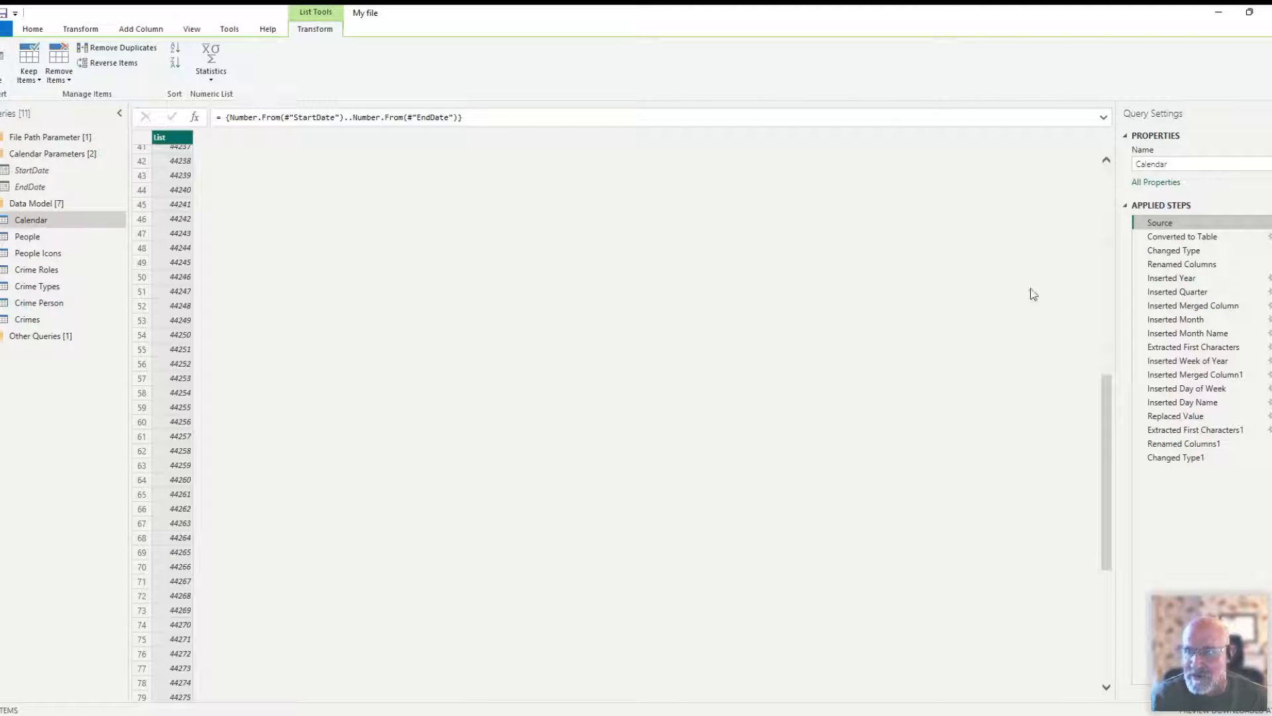
click(1183, 237)
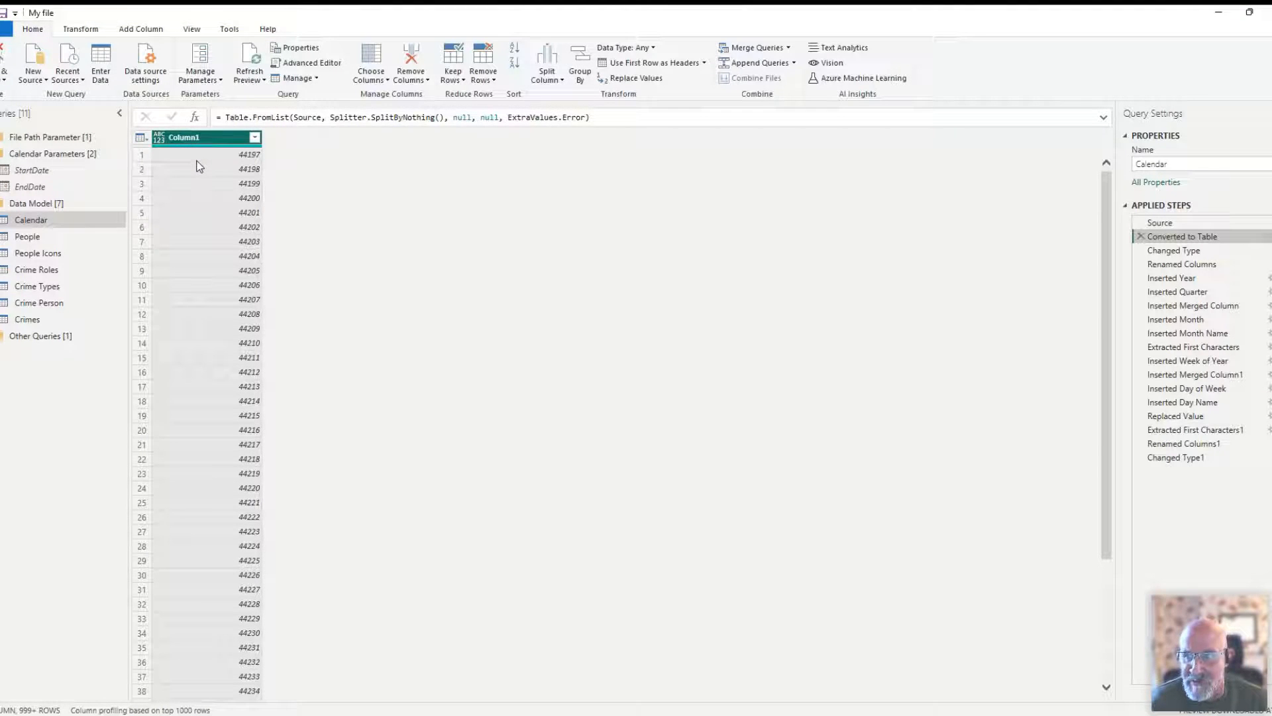
click(158, 141)
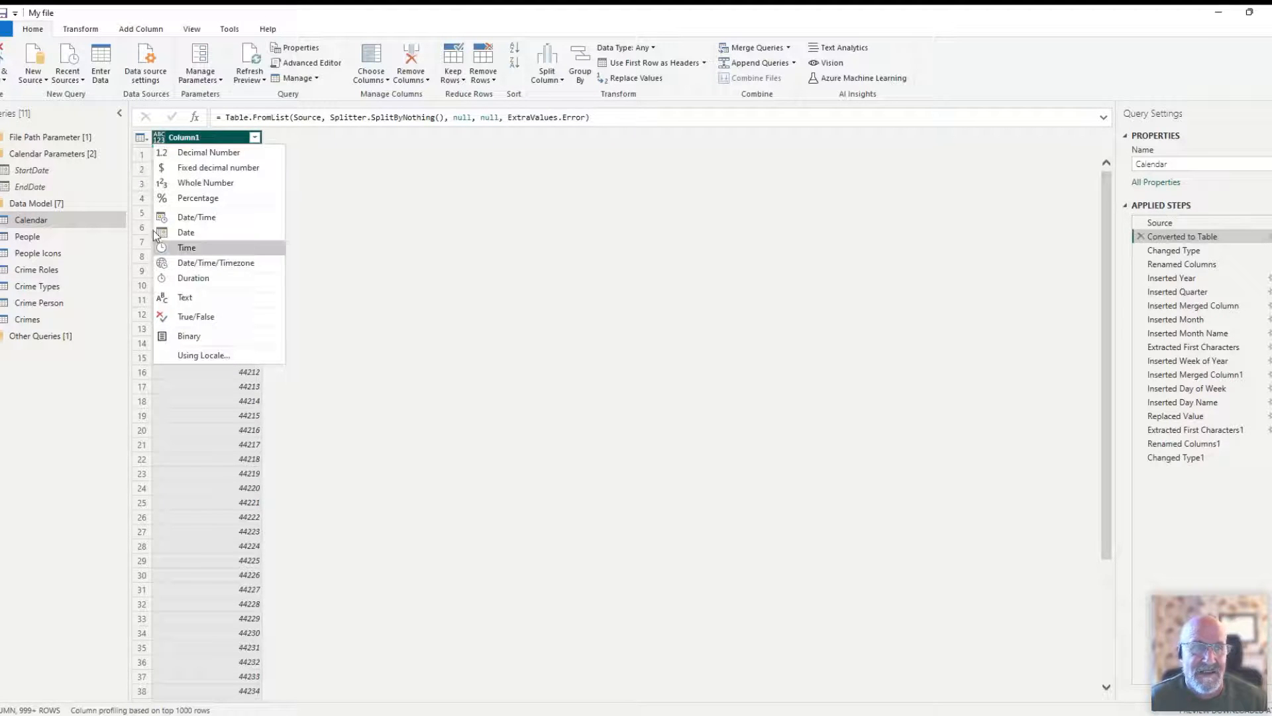
click(1172, 250)
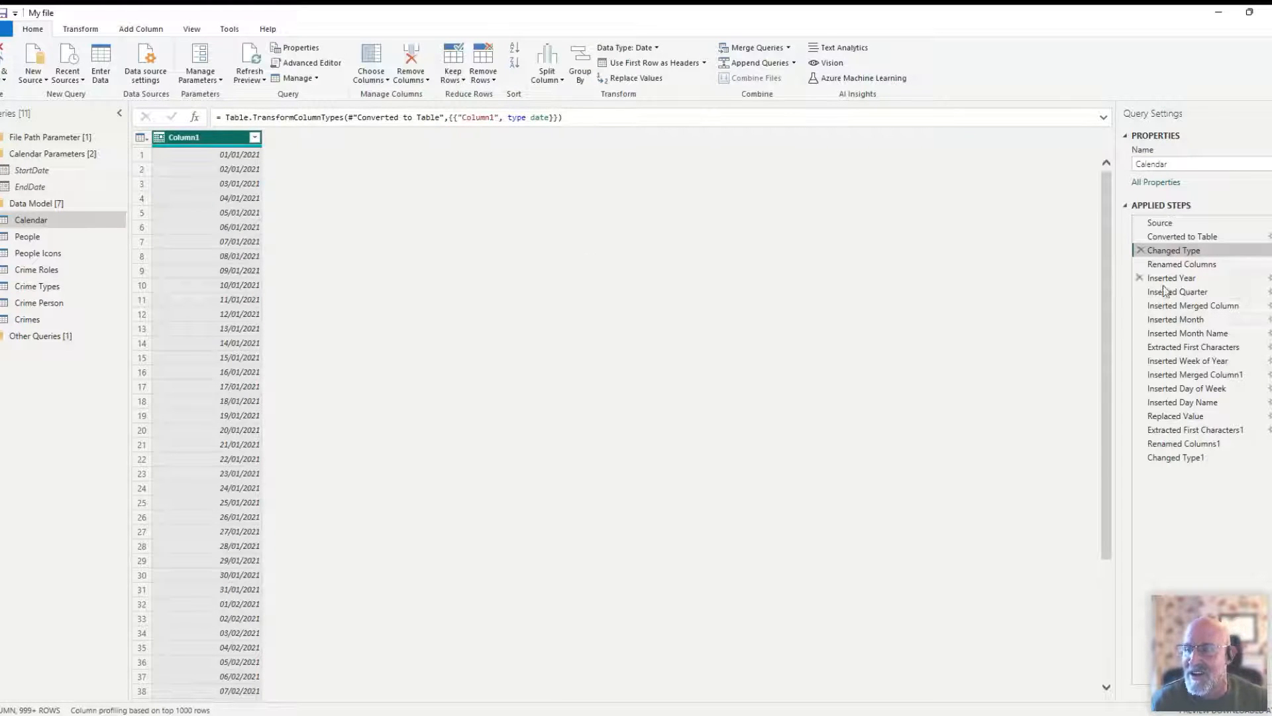
click(1169, 264)
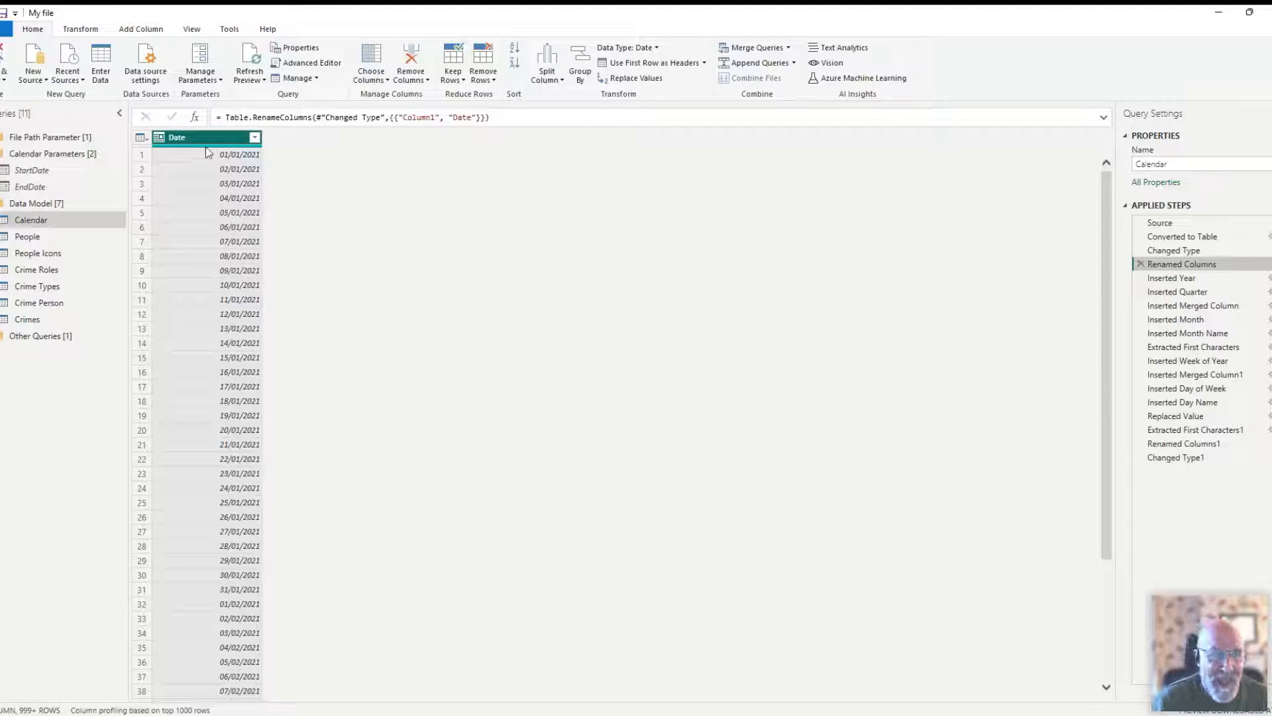
- Check the range of dates offered in the Date column's filter list at Calendar's Renamed Columns step, leaving the filter unchanged
click(254, 137)
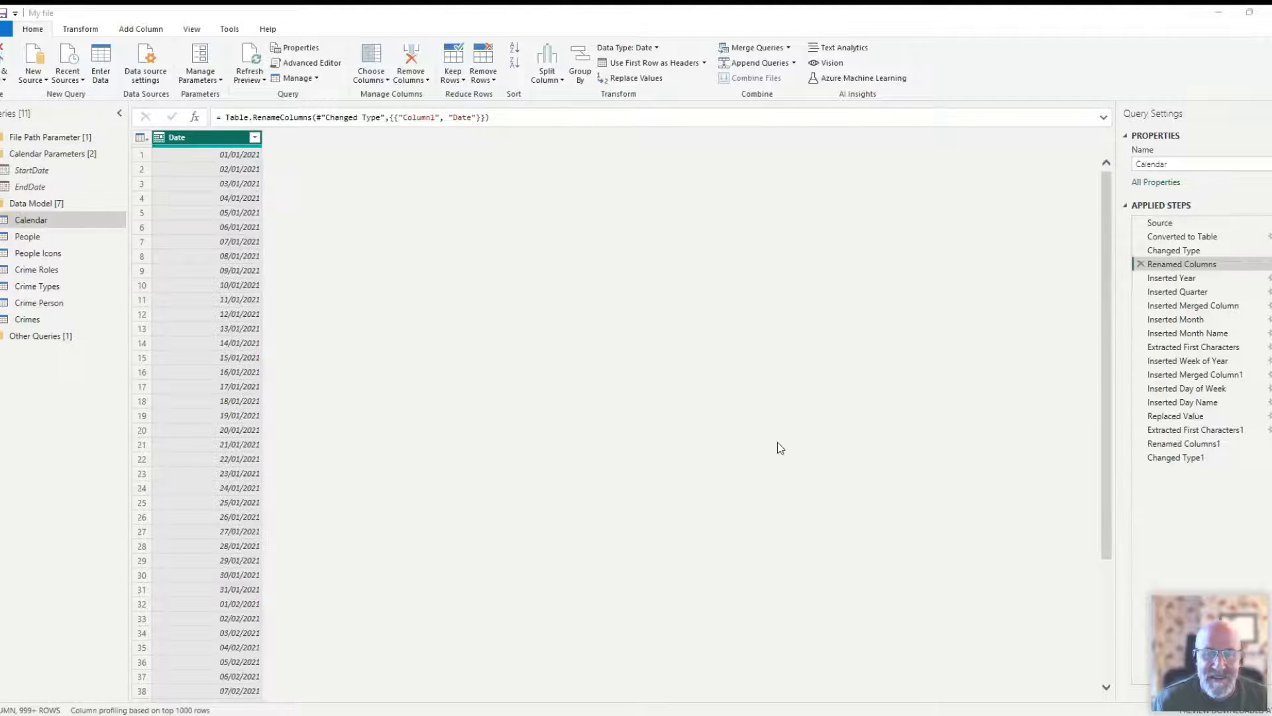
click(814, 396)
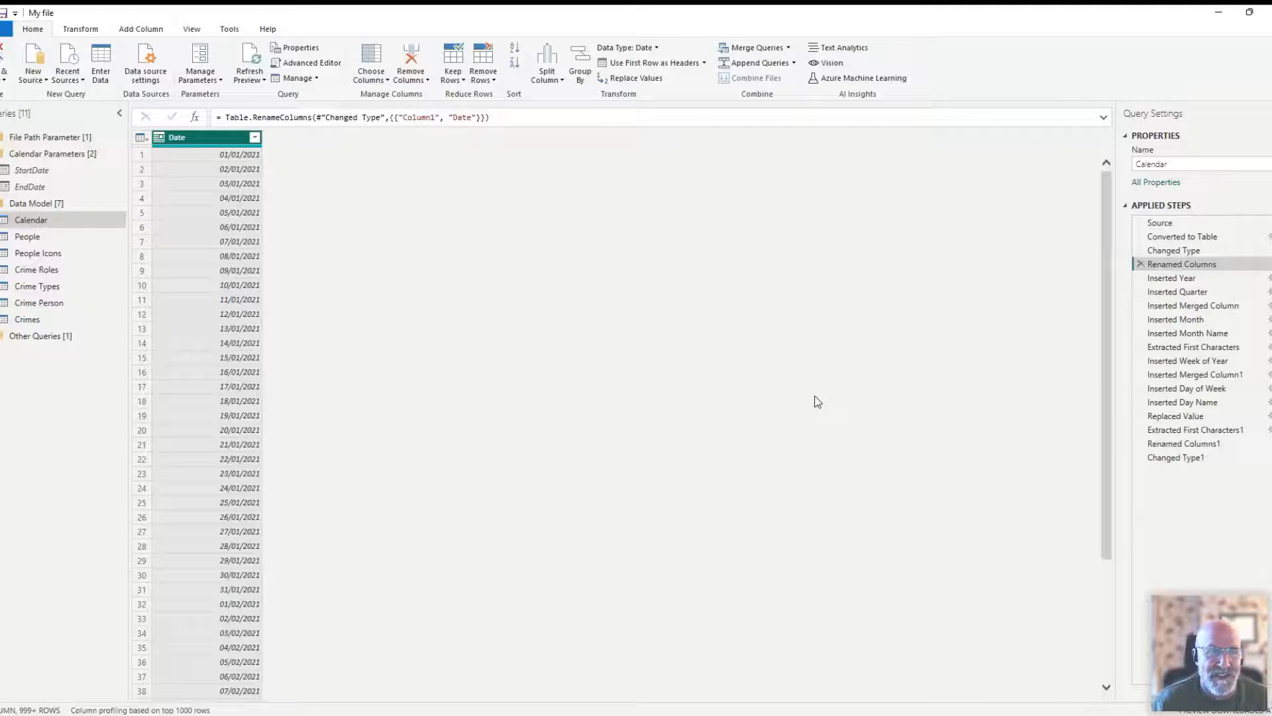
click(255, 137)
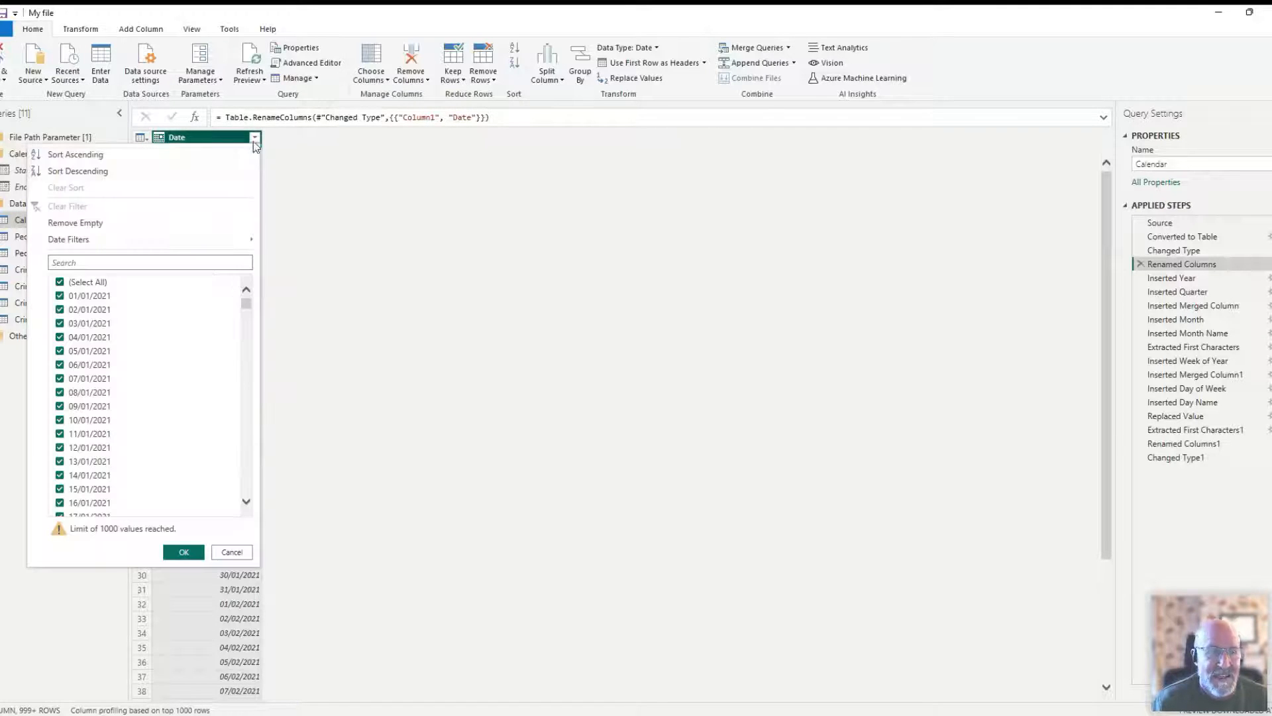
drag(248, 302, 238, 530)
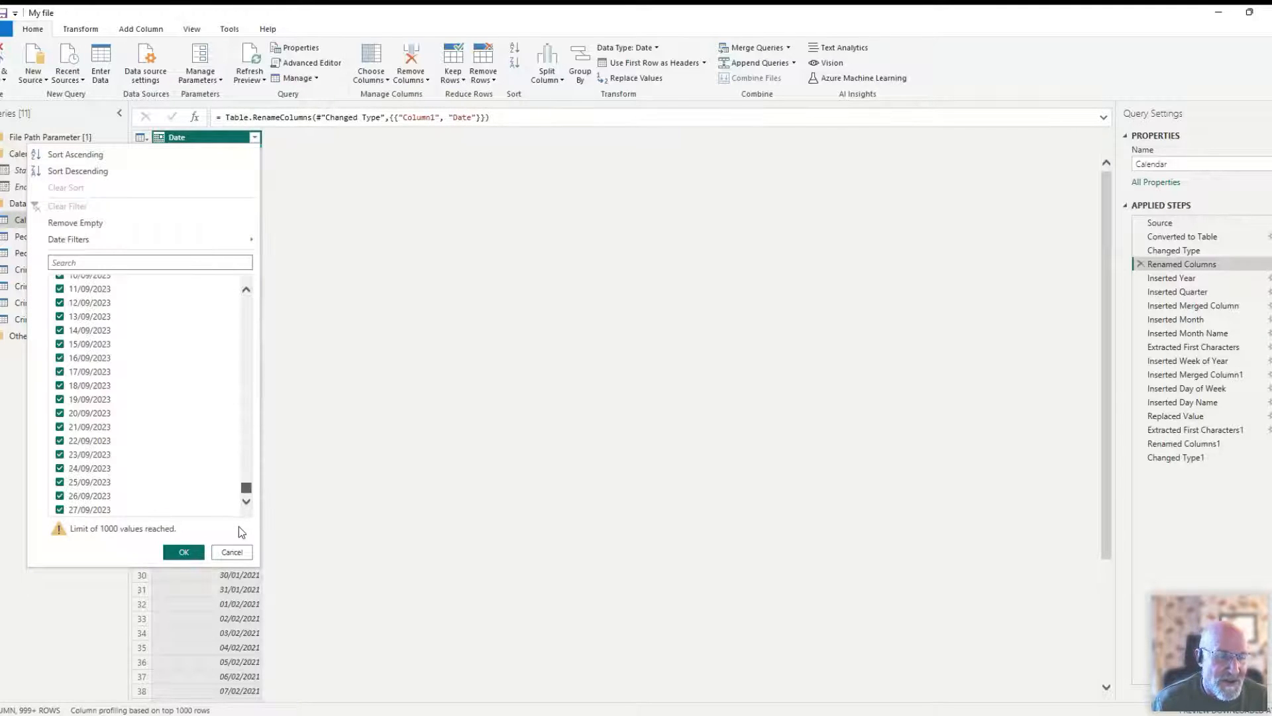
click(235, 553)
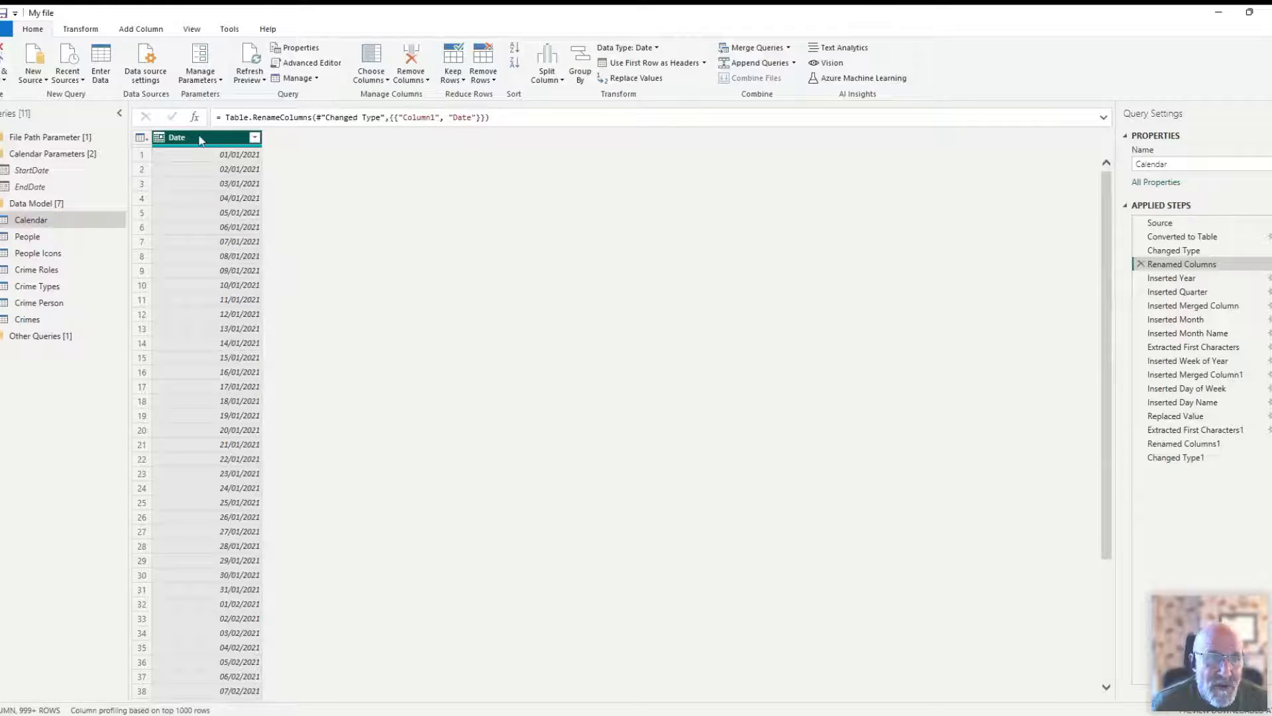
- Review Calendar's Inserted Year step and the Year options available for adding a column from Date
click(74, 31)
click(146, 35)
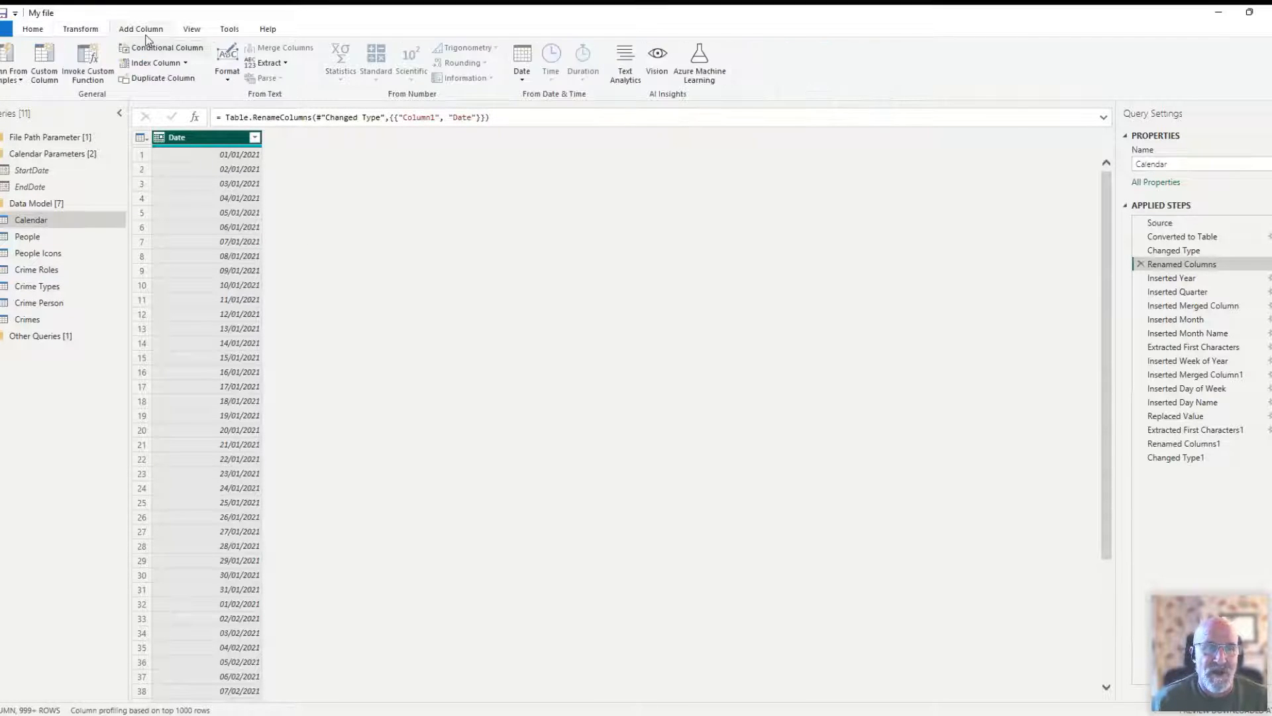
click(1168, 280)
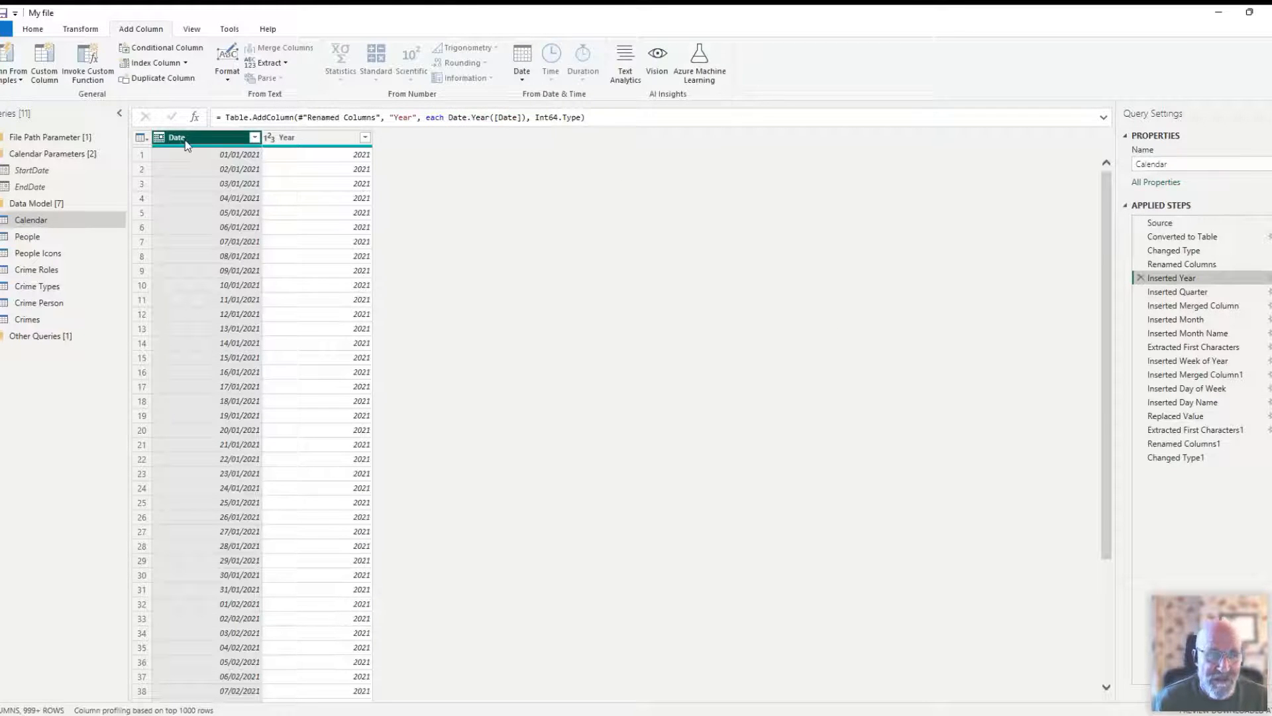
click(522, 66)
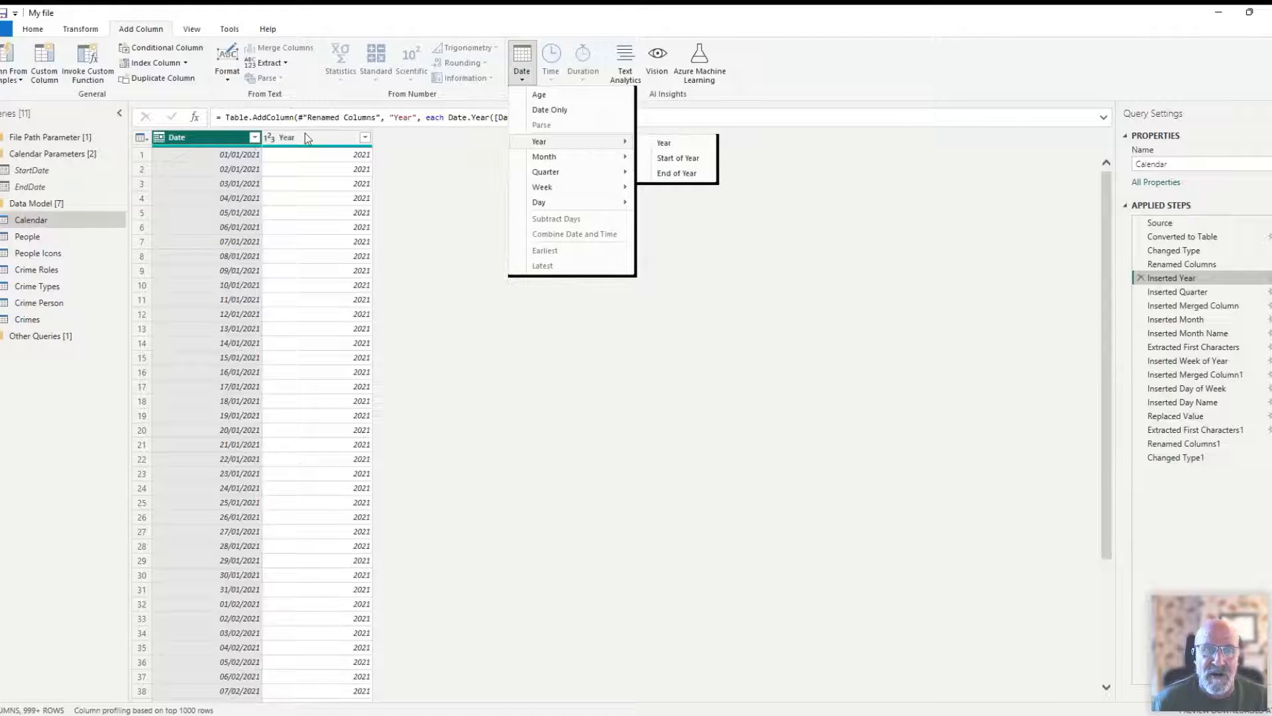
key(Escape)
- Review the Inserted Quarter step with its Quarter date options, and the Inserted Merged Column step that builds Quarter (Q)
click(1178, 291)
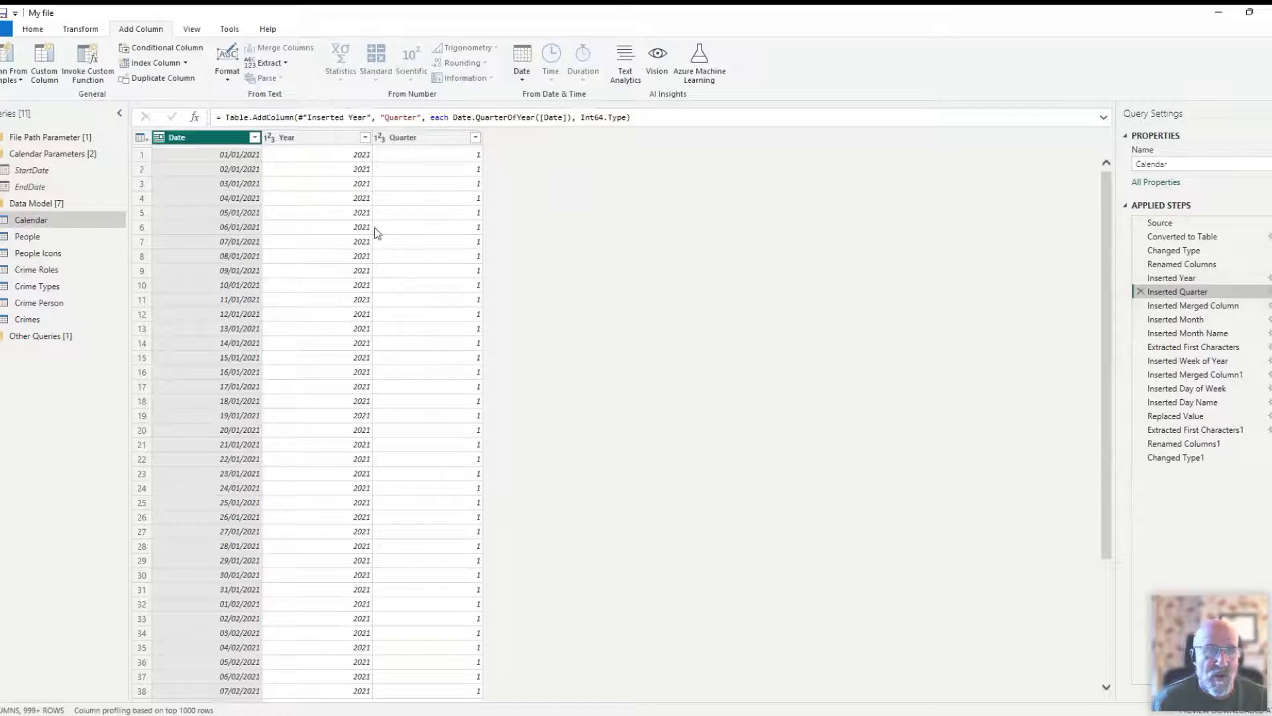
click(522, 78)
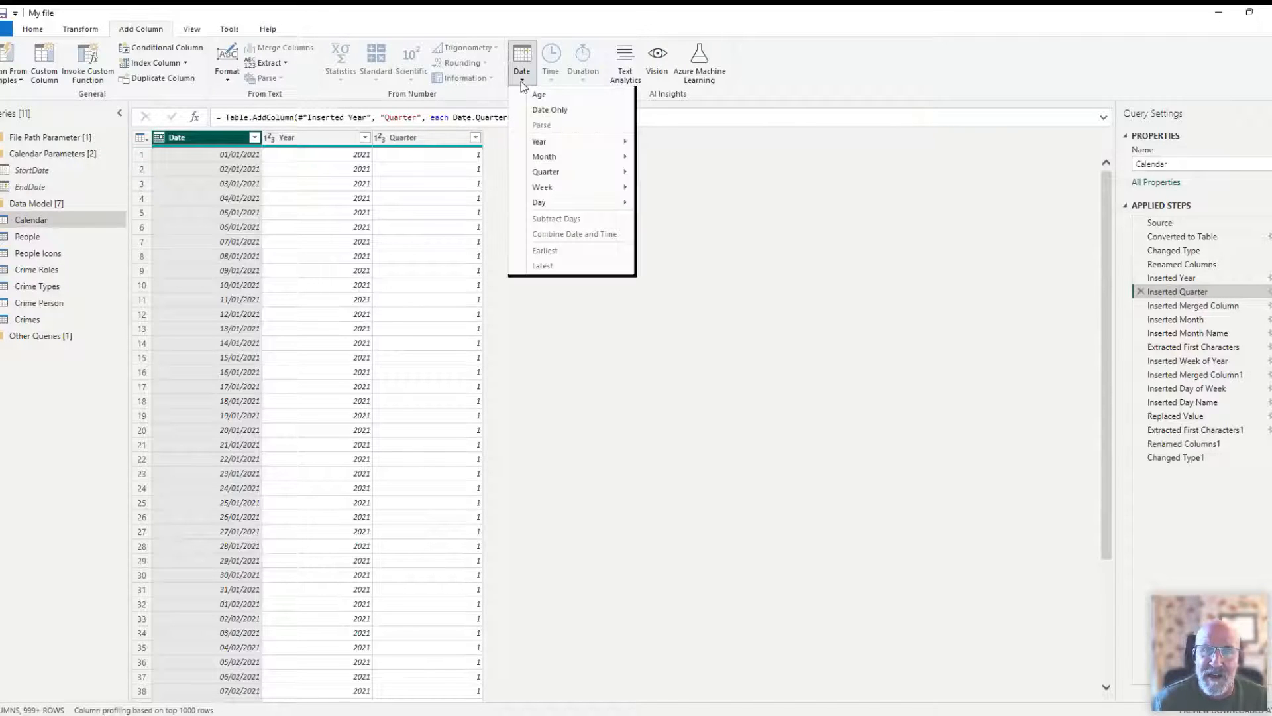
mouse_move(563, 172)
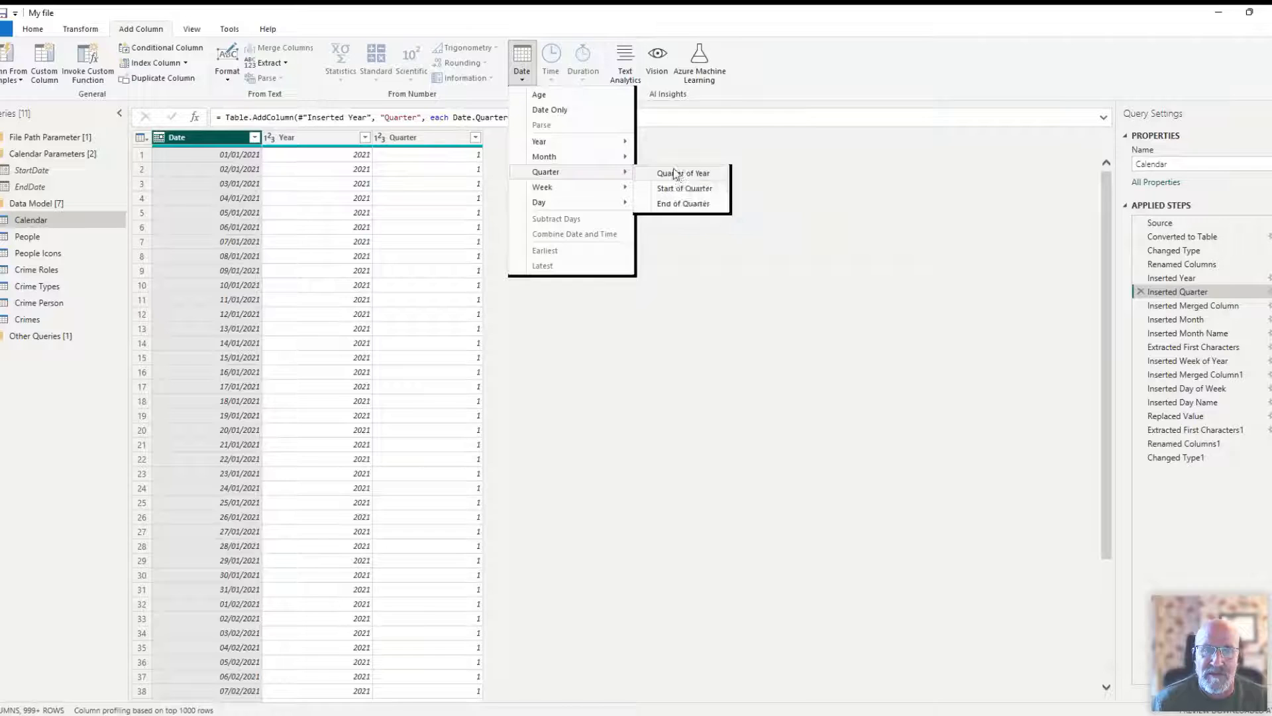
click(1186, 305)
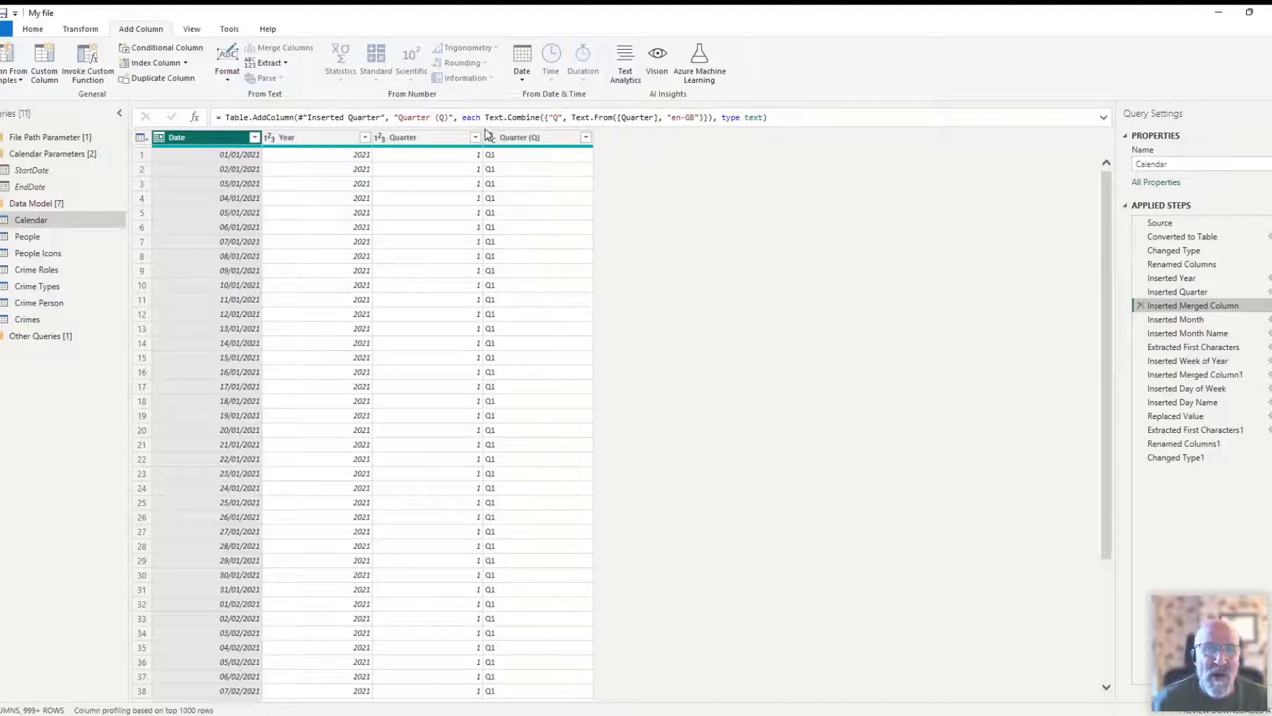
click(517, 141)
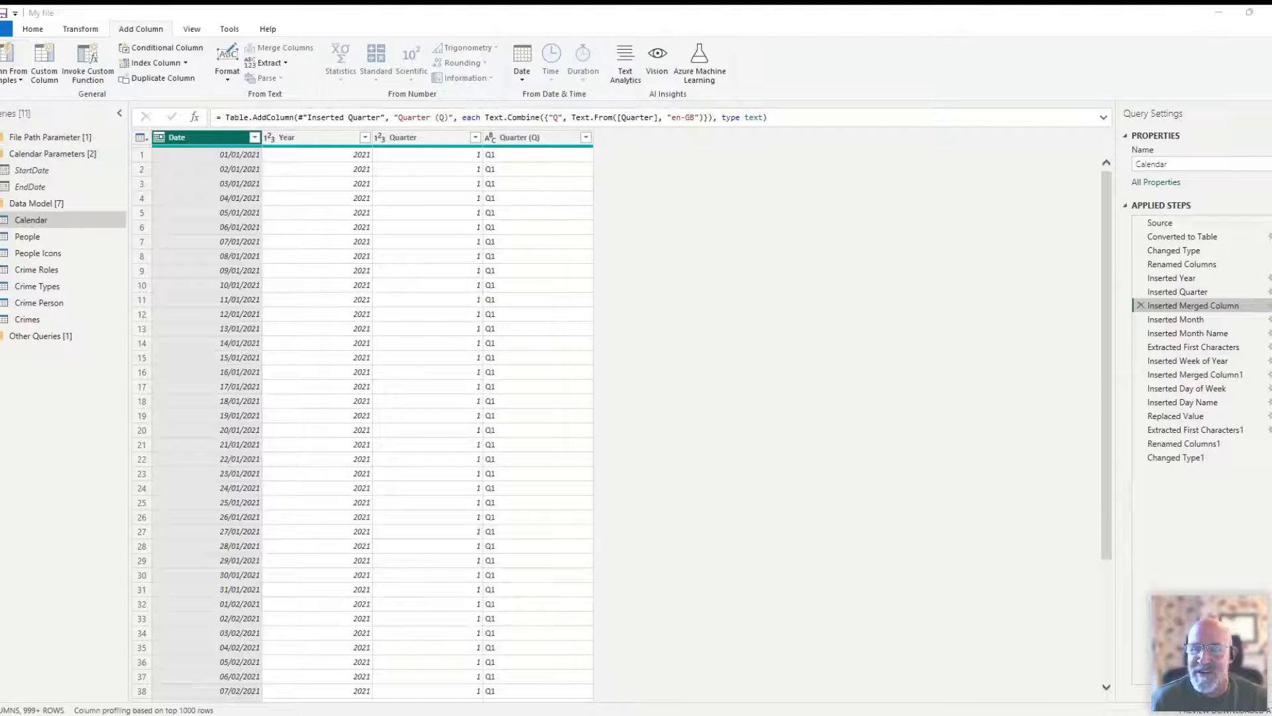
click(512, 139)
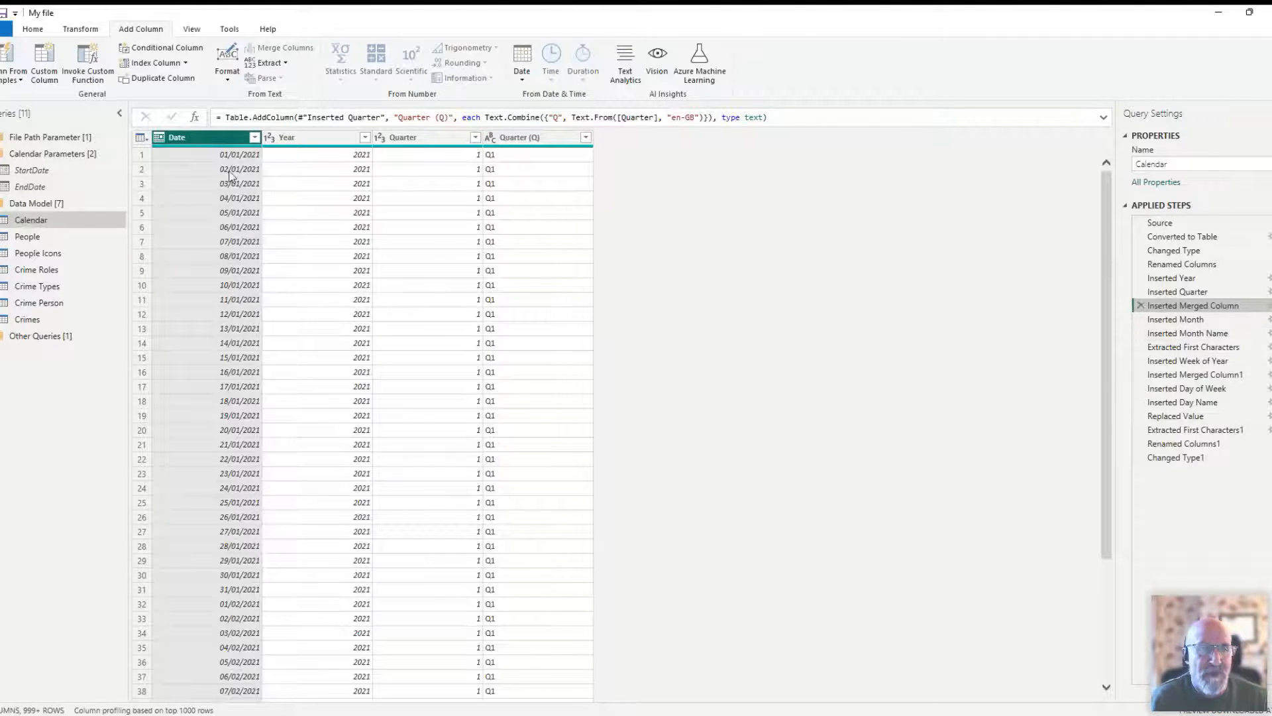
- Review the Inserted Month step and the Month options available for adding a column from Date
click(1166, 319)
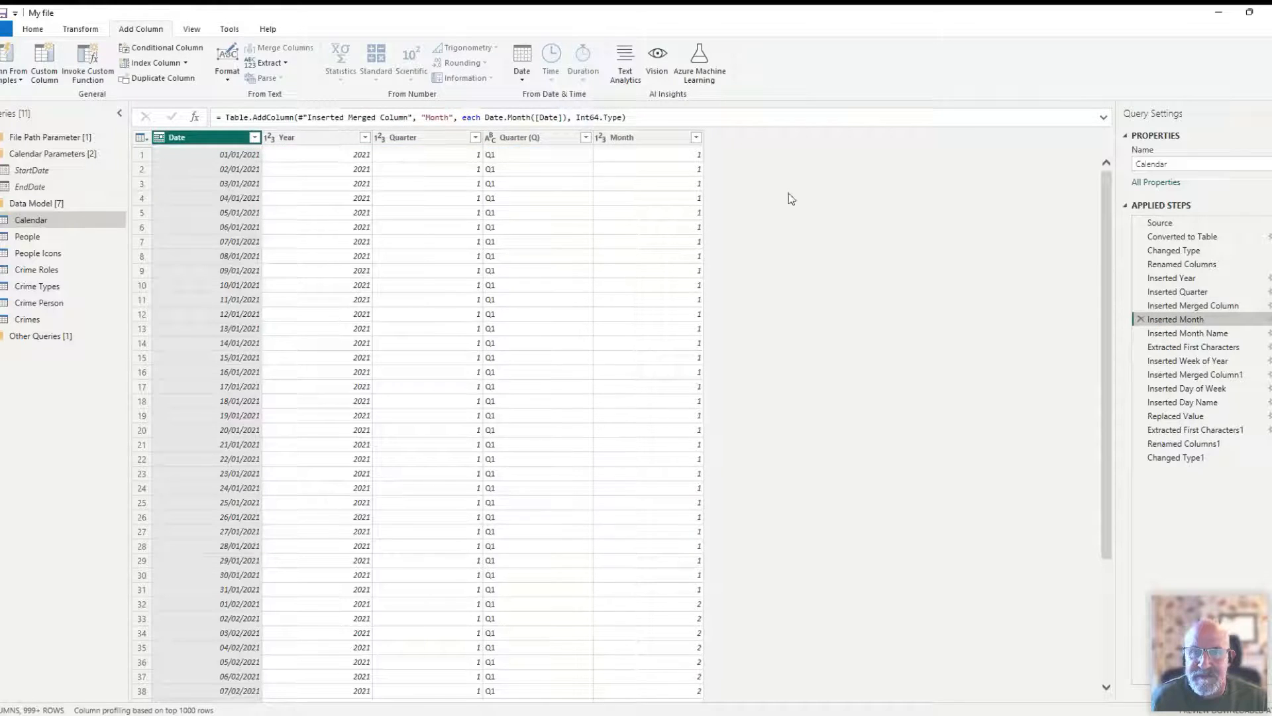
click(523, 78)
mouse_move(532, 158)
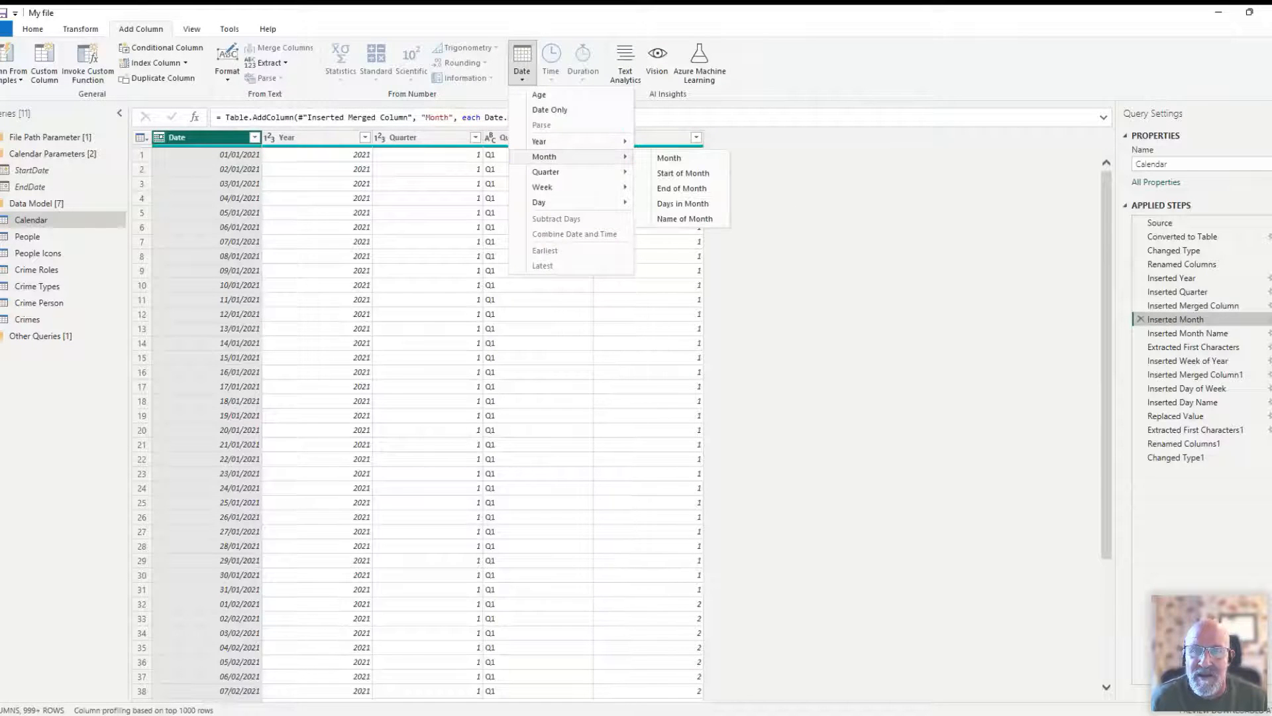
click(730, 179)
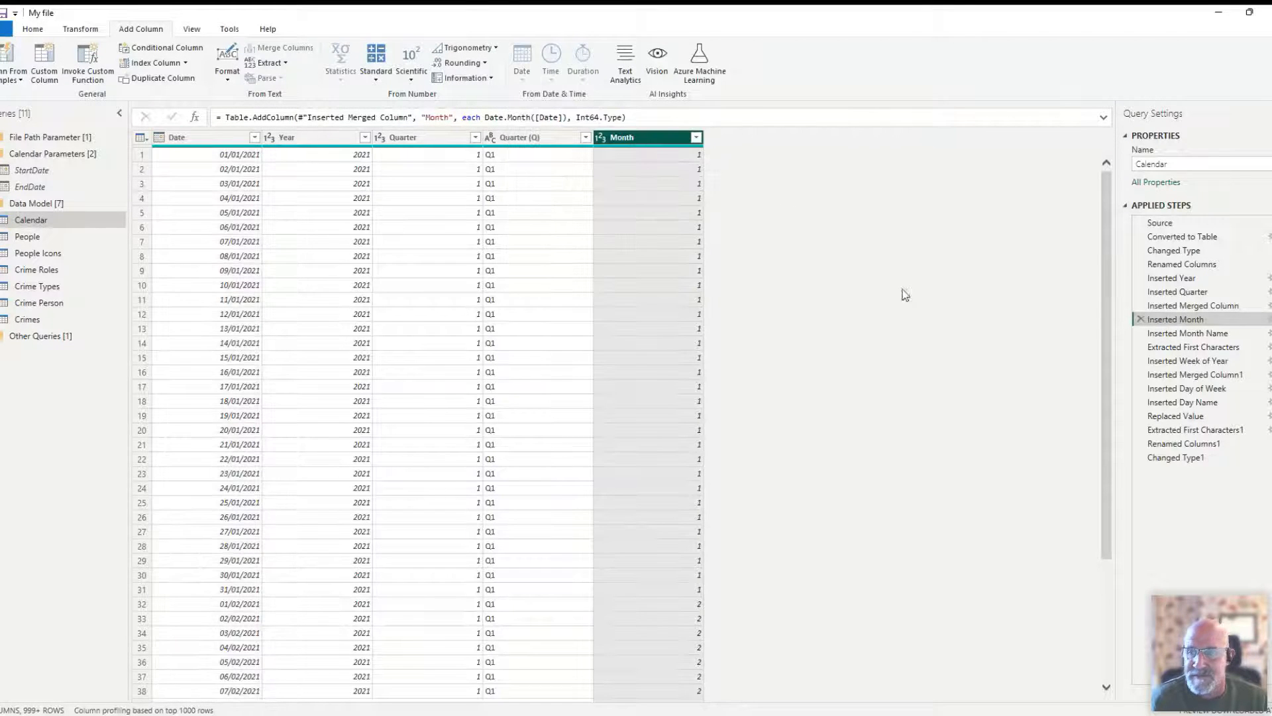
- Review the Inserted Month Name step, the text Extract options for Month Name, and the Extracted First Characters step
click(1159, 333)
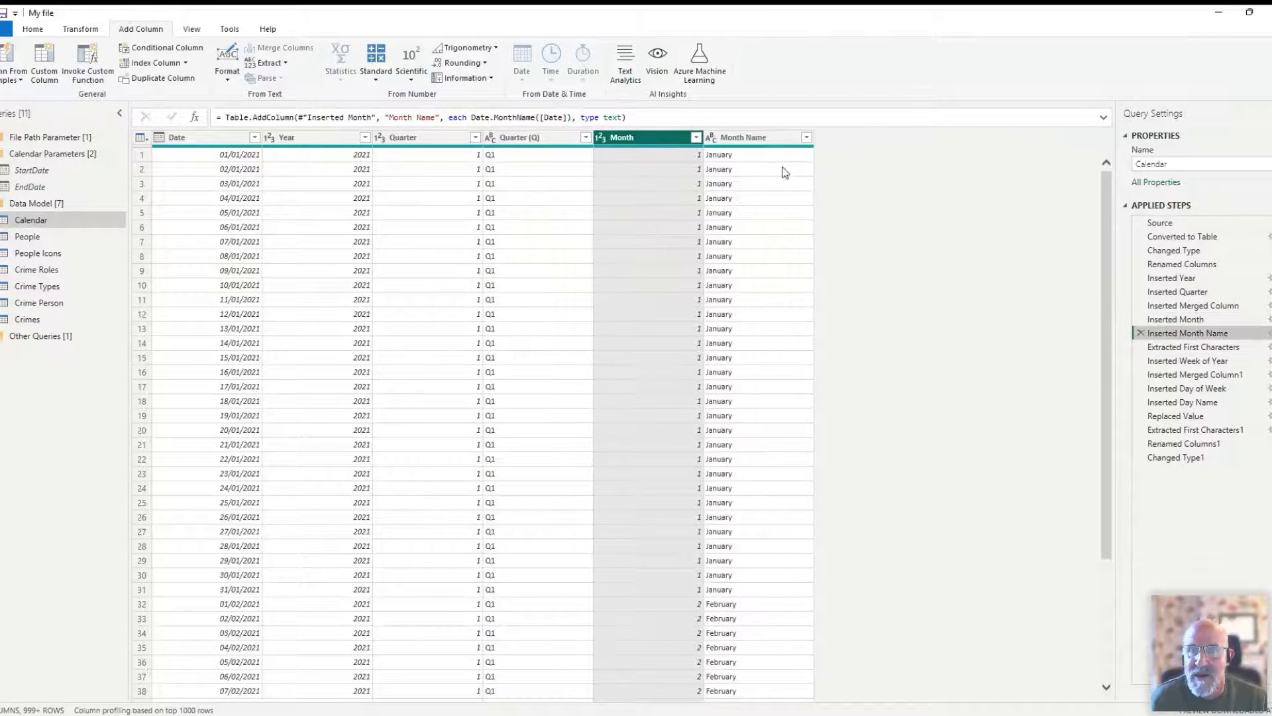
click(731, 137)
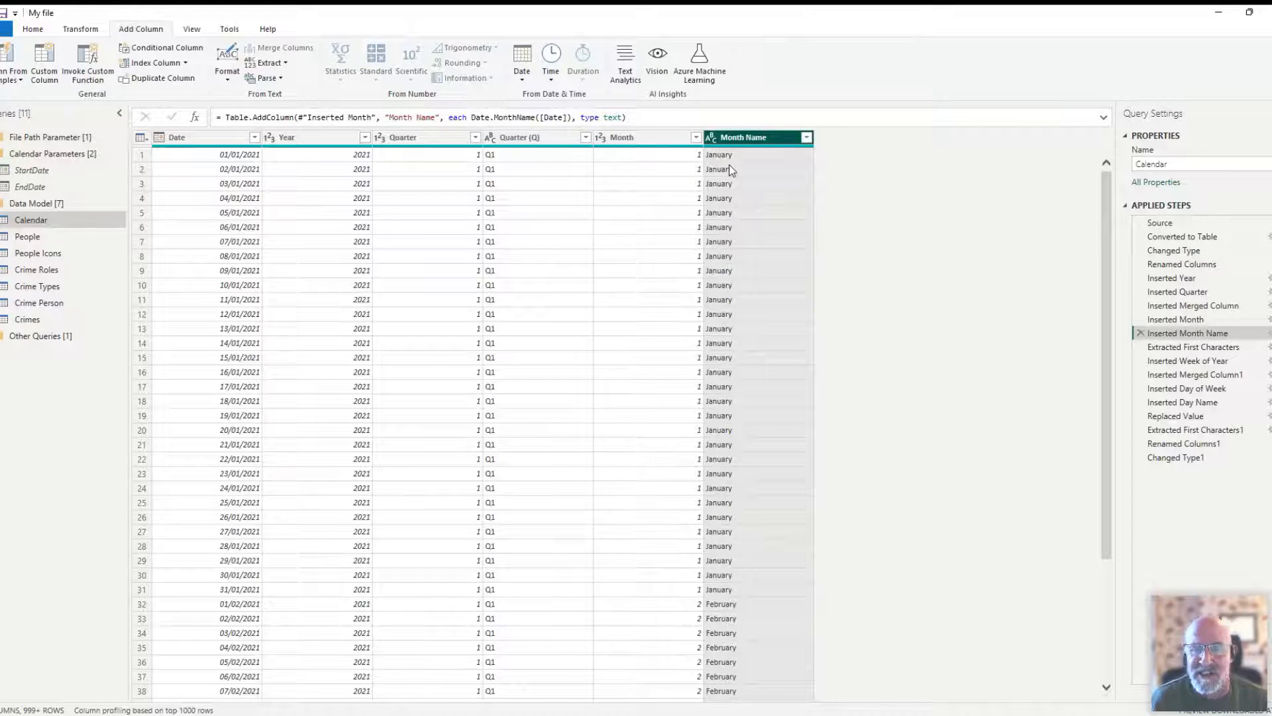
click(82, 30)
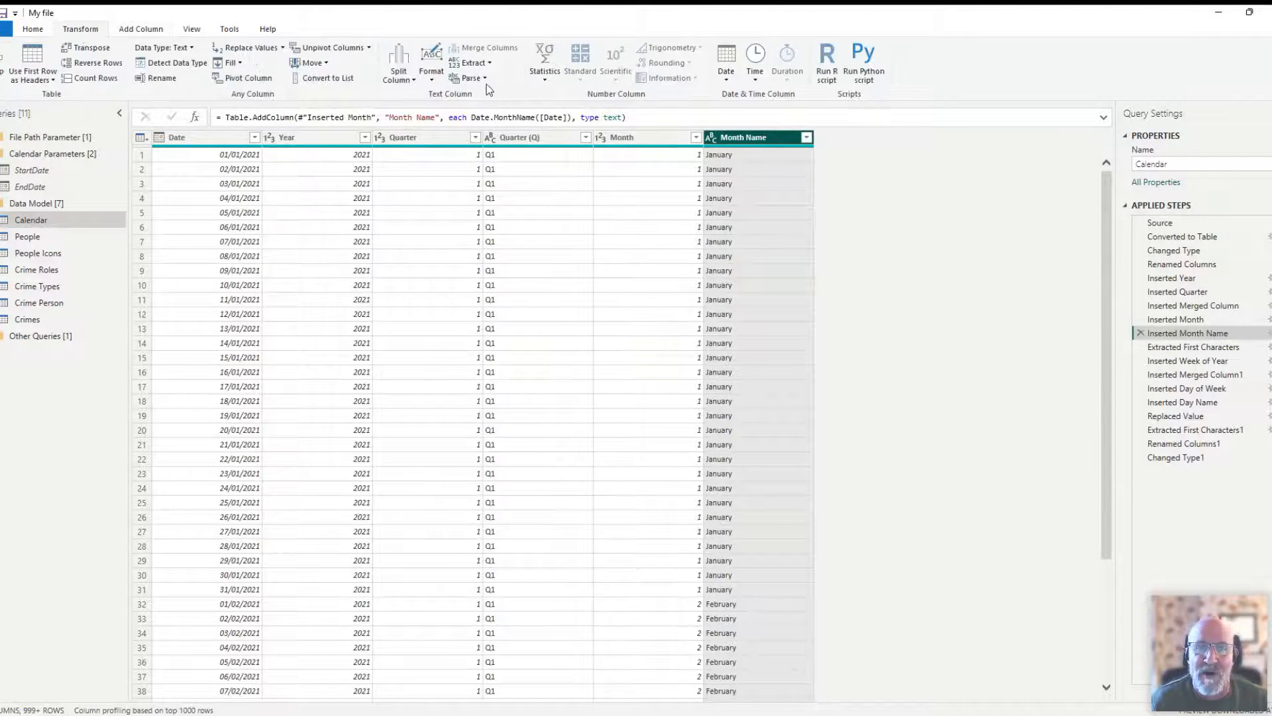
click(472, 62)
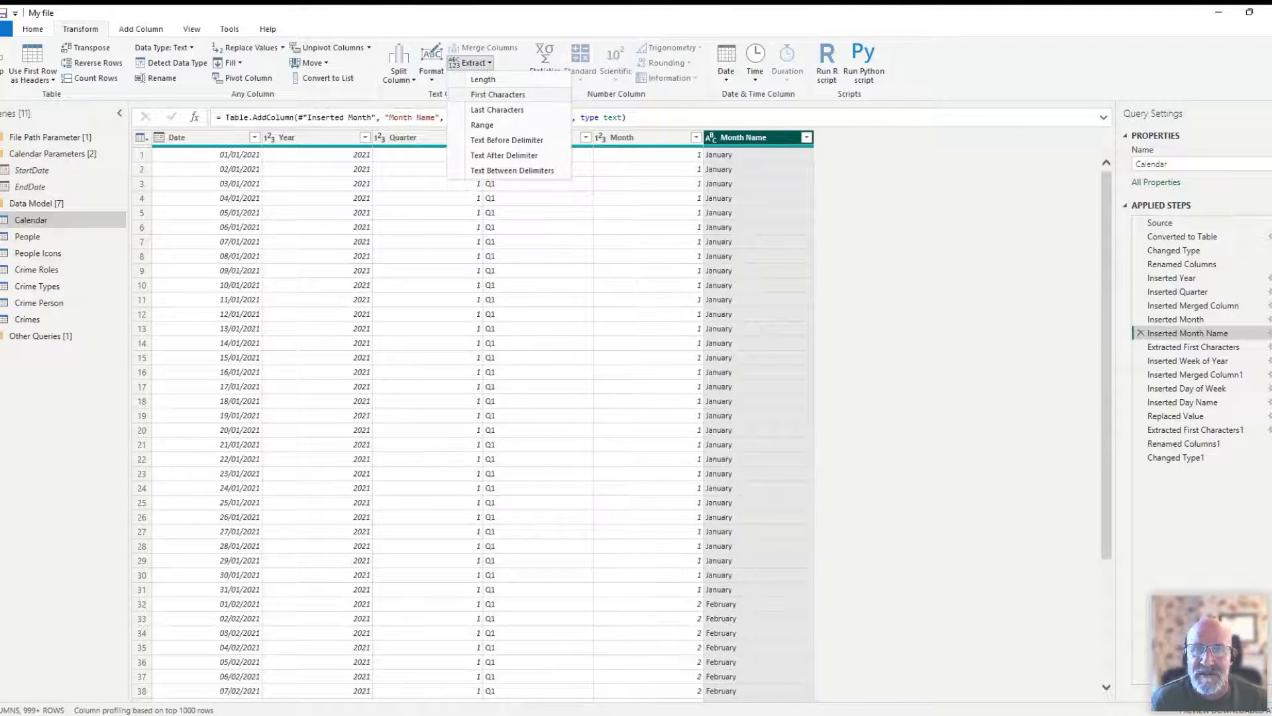
click(956, 268)
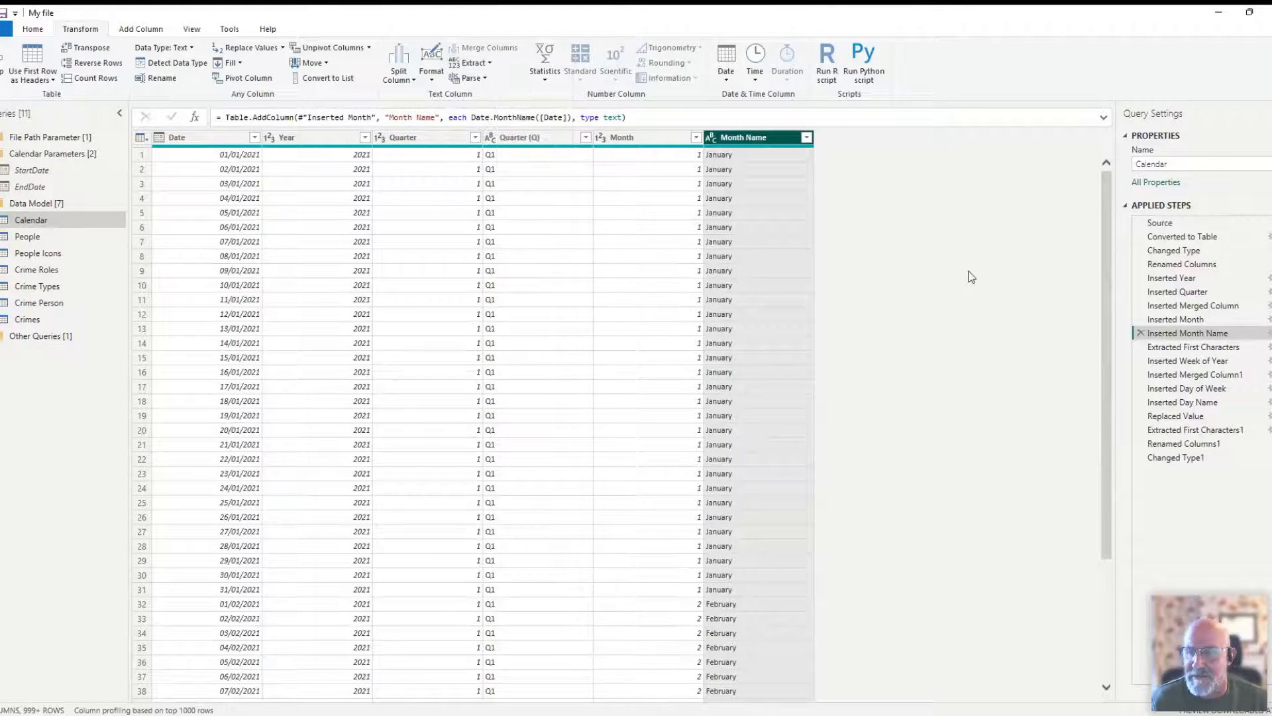
click(1172, 348)
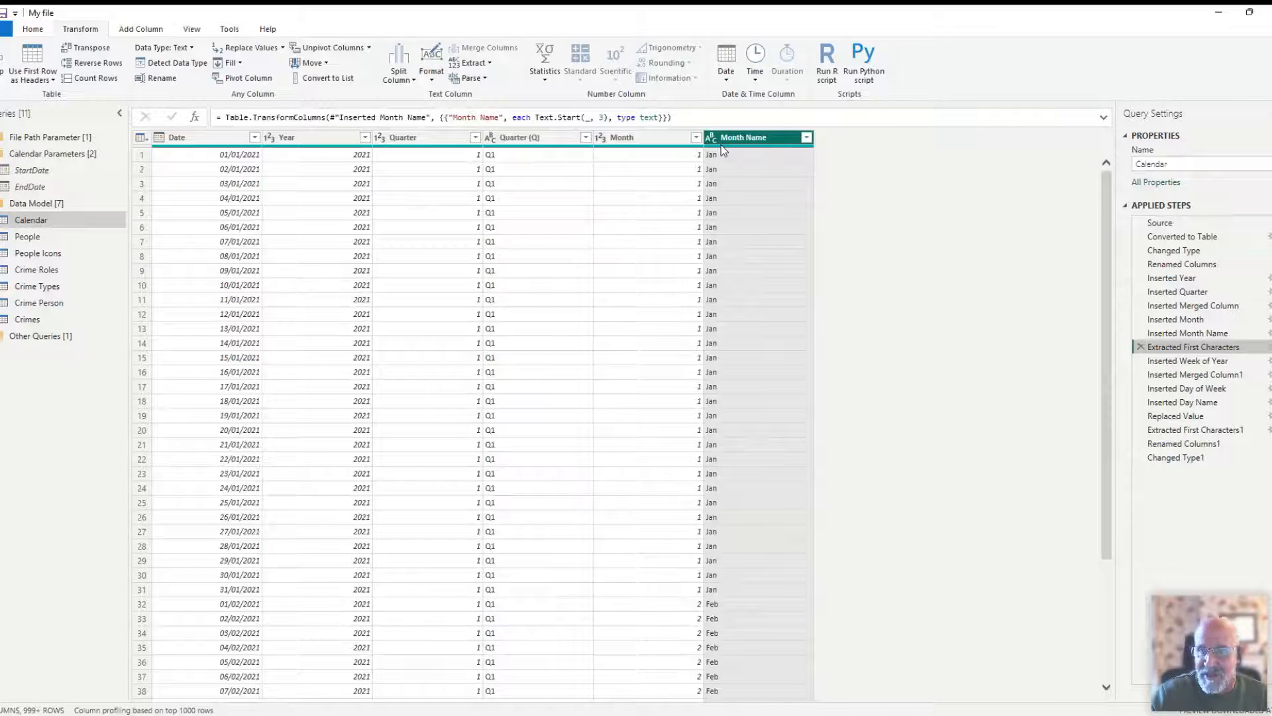
- Review the Inserted Week of Year step and the Inserted Merged Column1 step that prefixes the week number with "Week"
click(1176, 362)
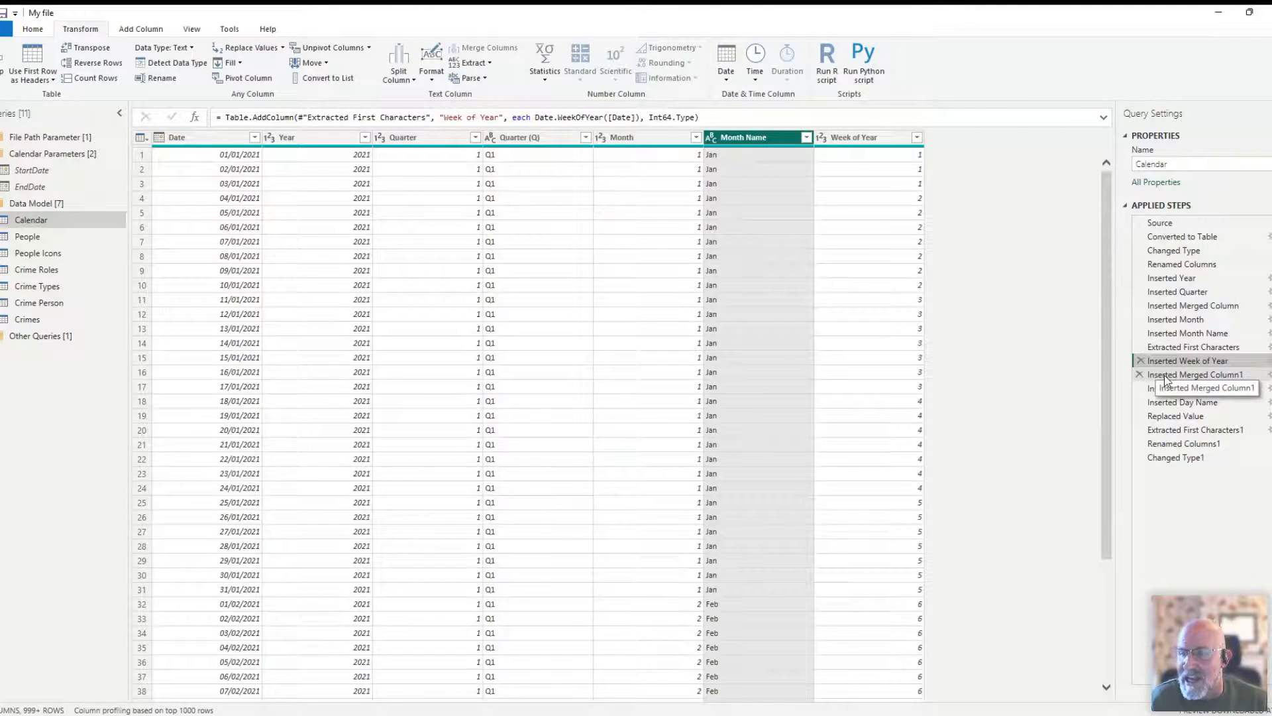
click(1165, 376)
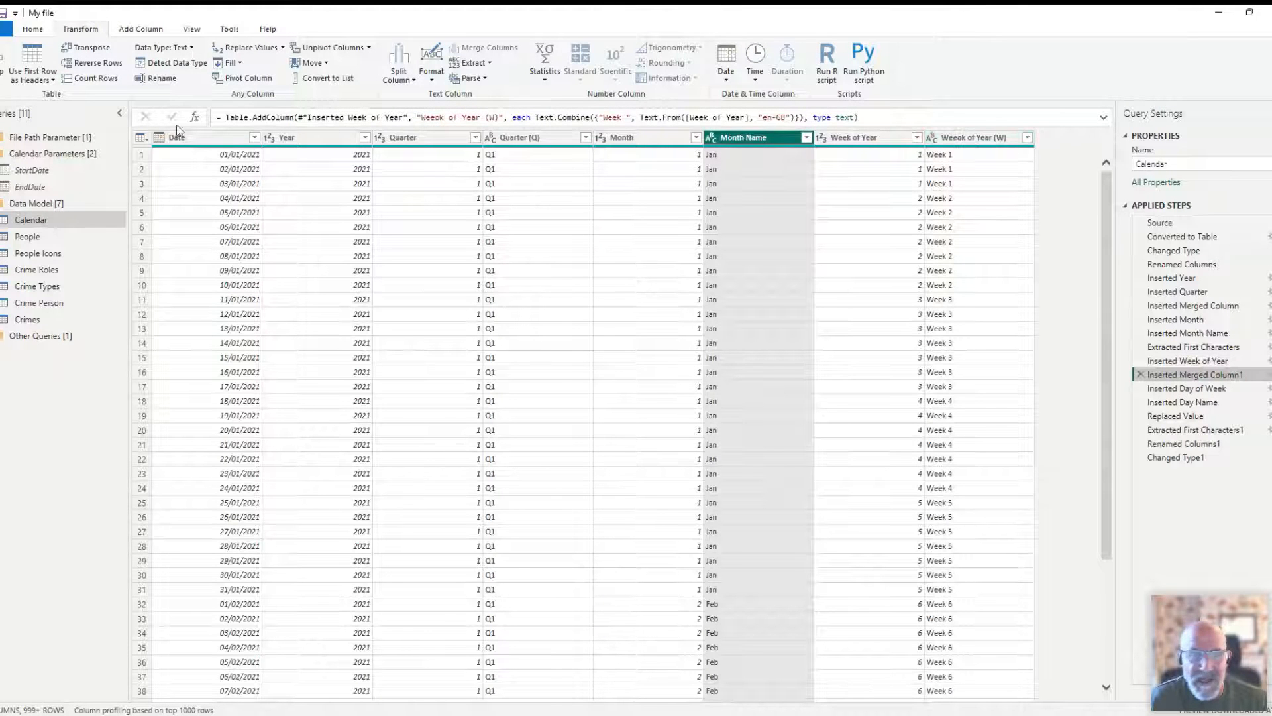
click(134, 30)
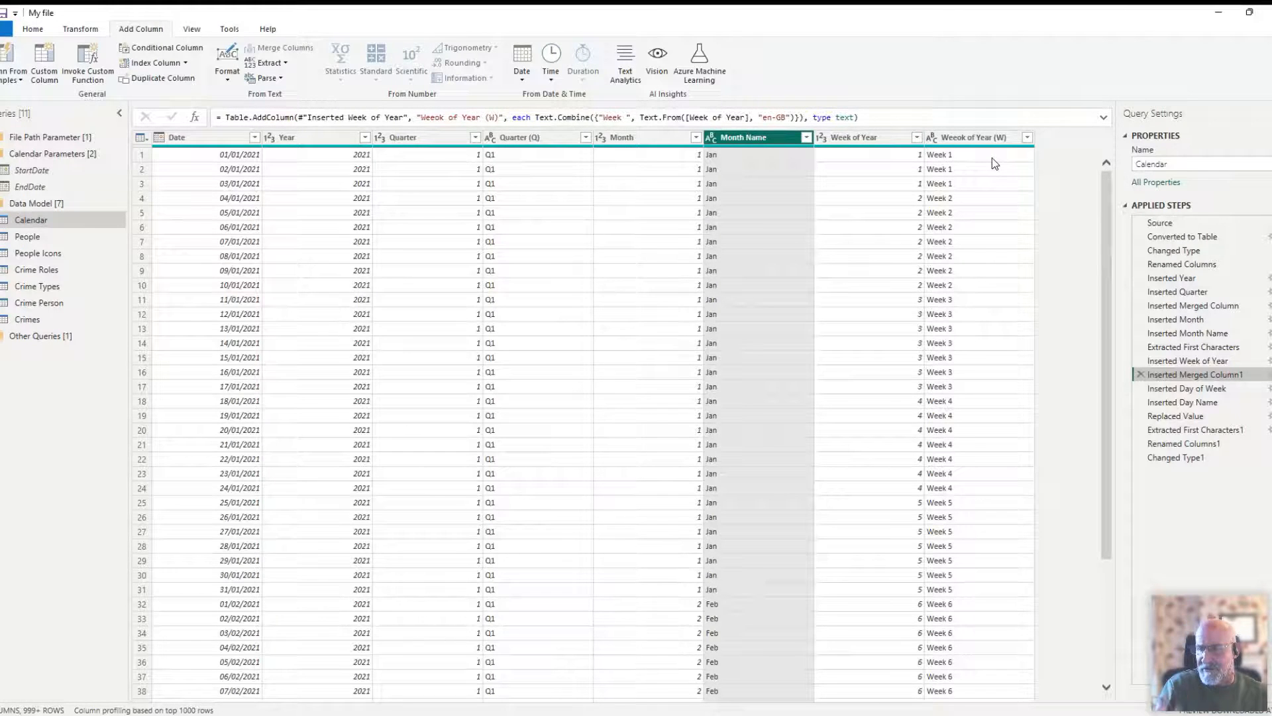
- Review the Inserted Day of Week step's formula and examine the Day of Week value for 03/01/2021
click(1170, 389)
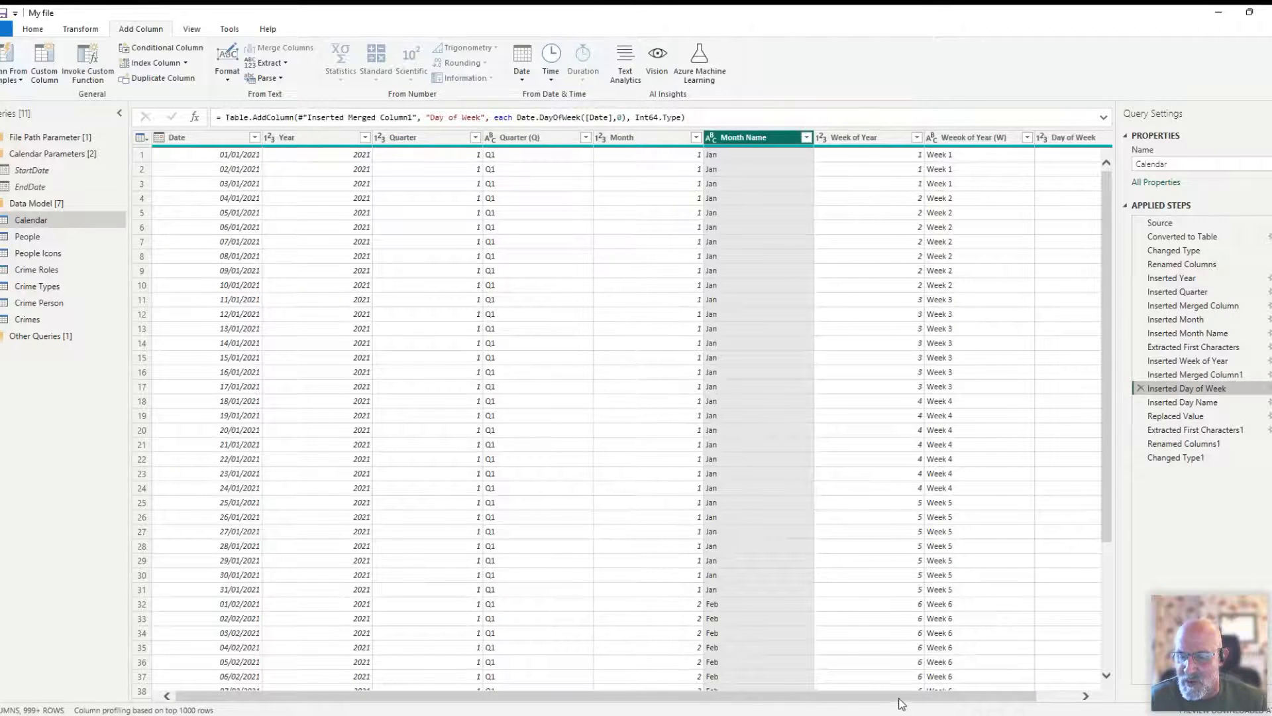
drag(916, 702, 956, 702)
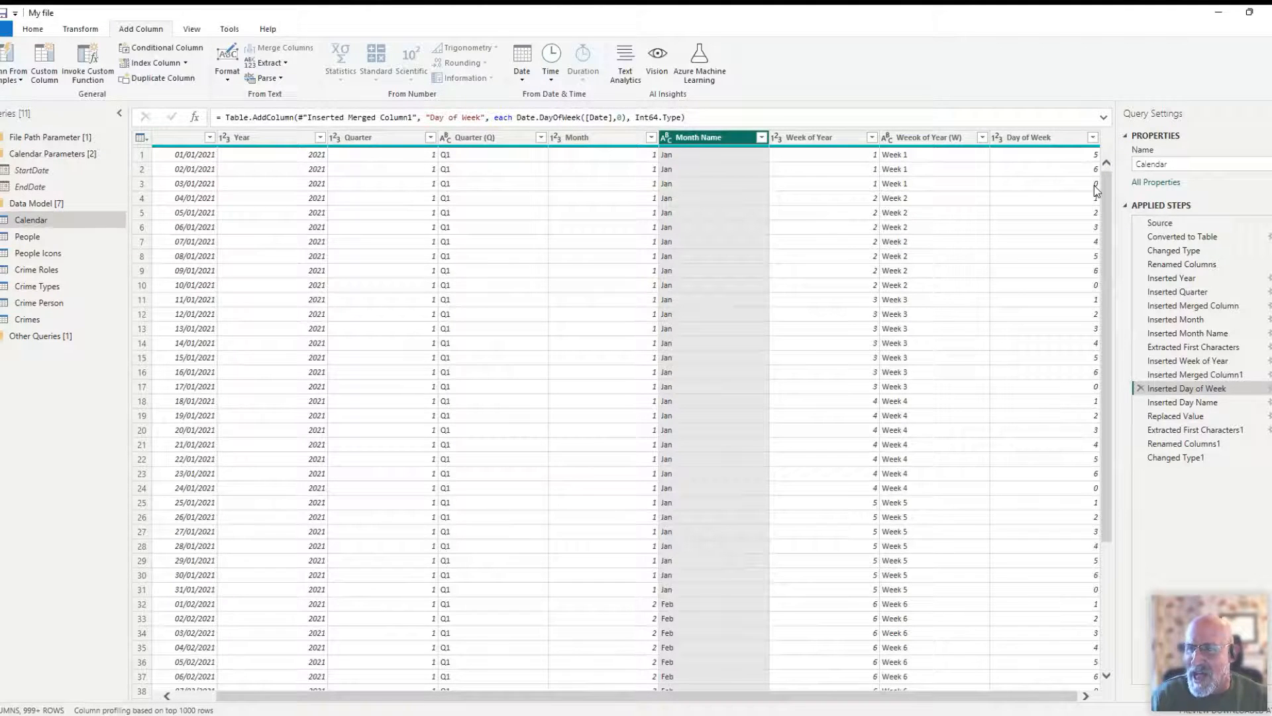
click(35, 30)
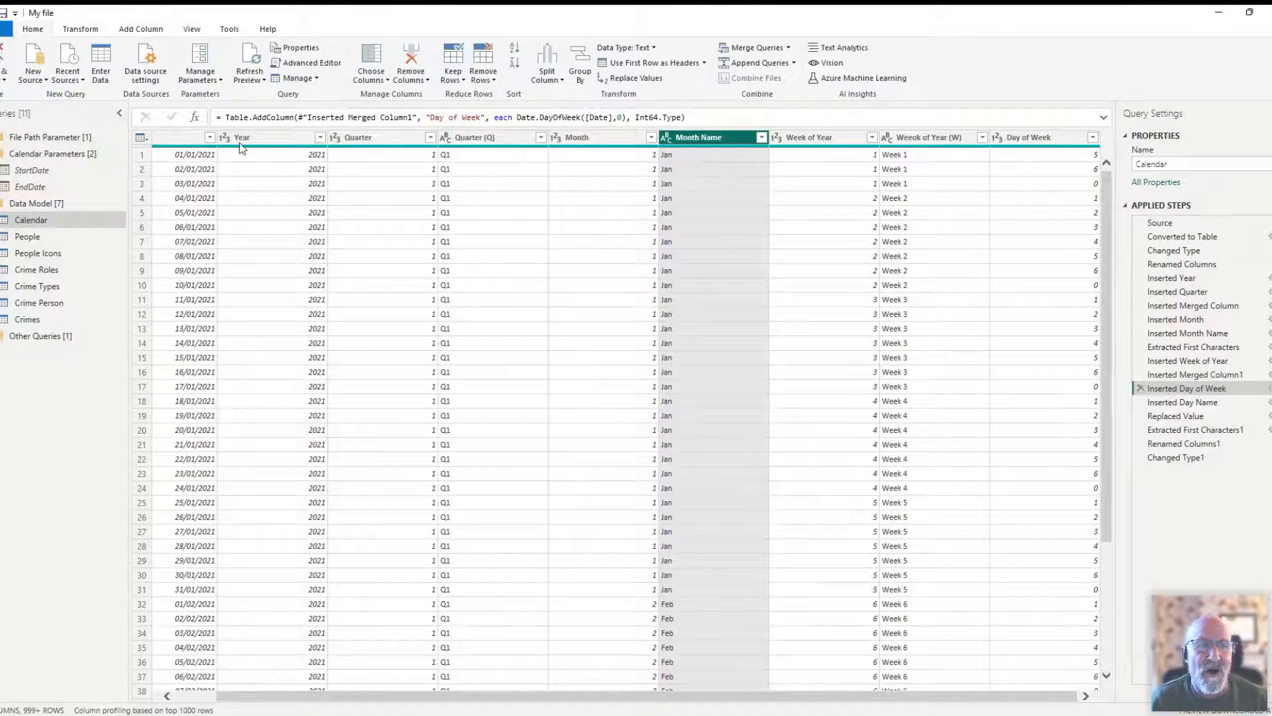
click(308, 63)
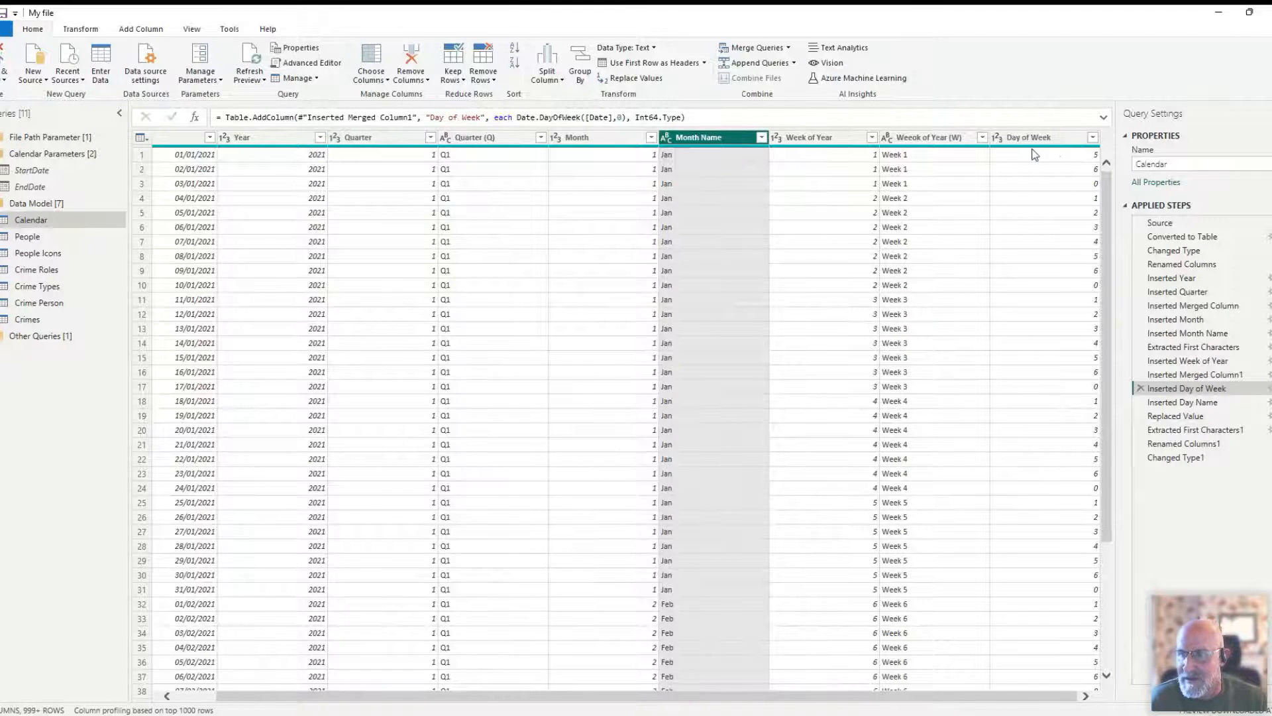
click(1085, 186)
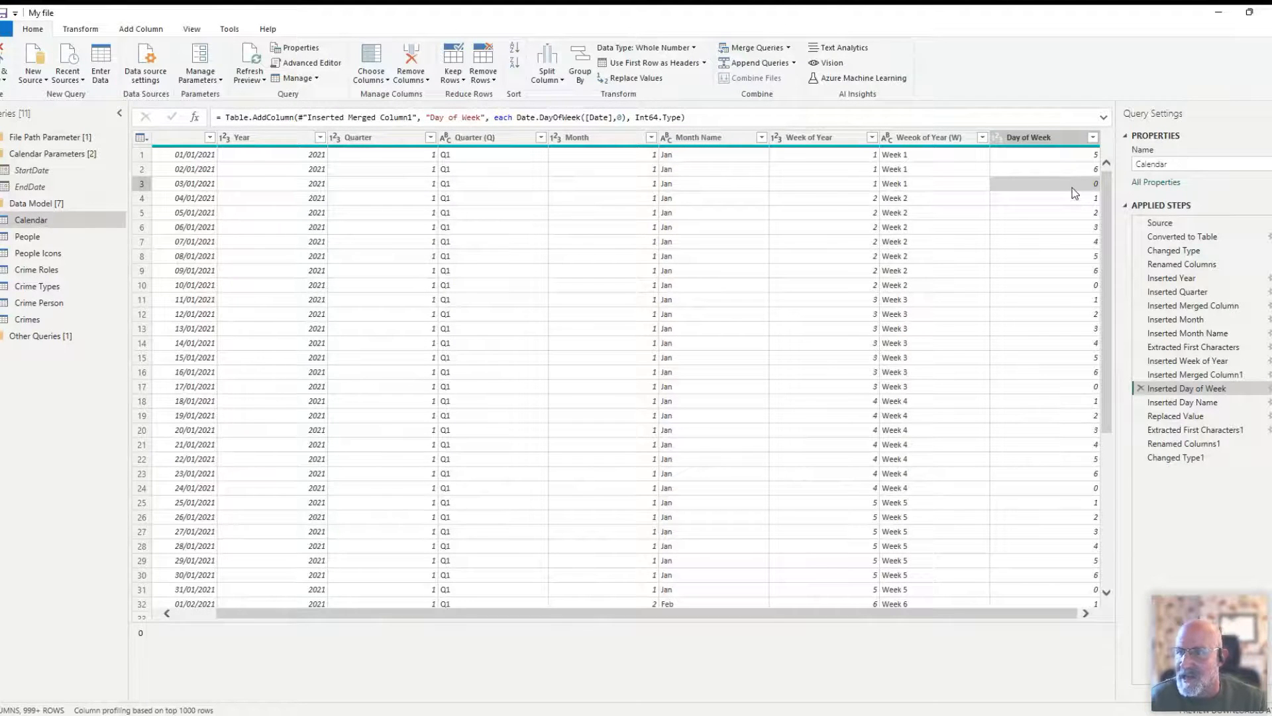
- Compare Day of Week with Day Name at the Inserted Day Name step and at the Replaced Value step
click(1178, 404)
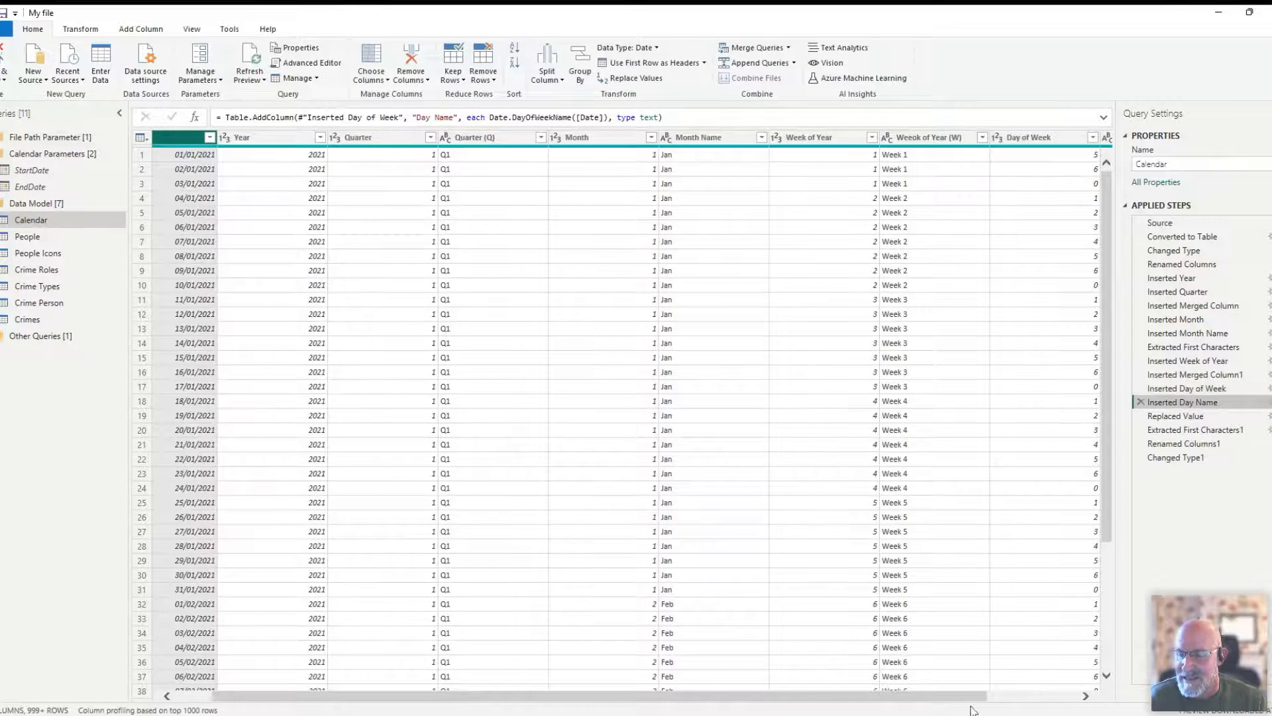
drag(976, 696, 1066, 696)
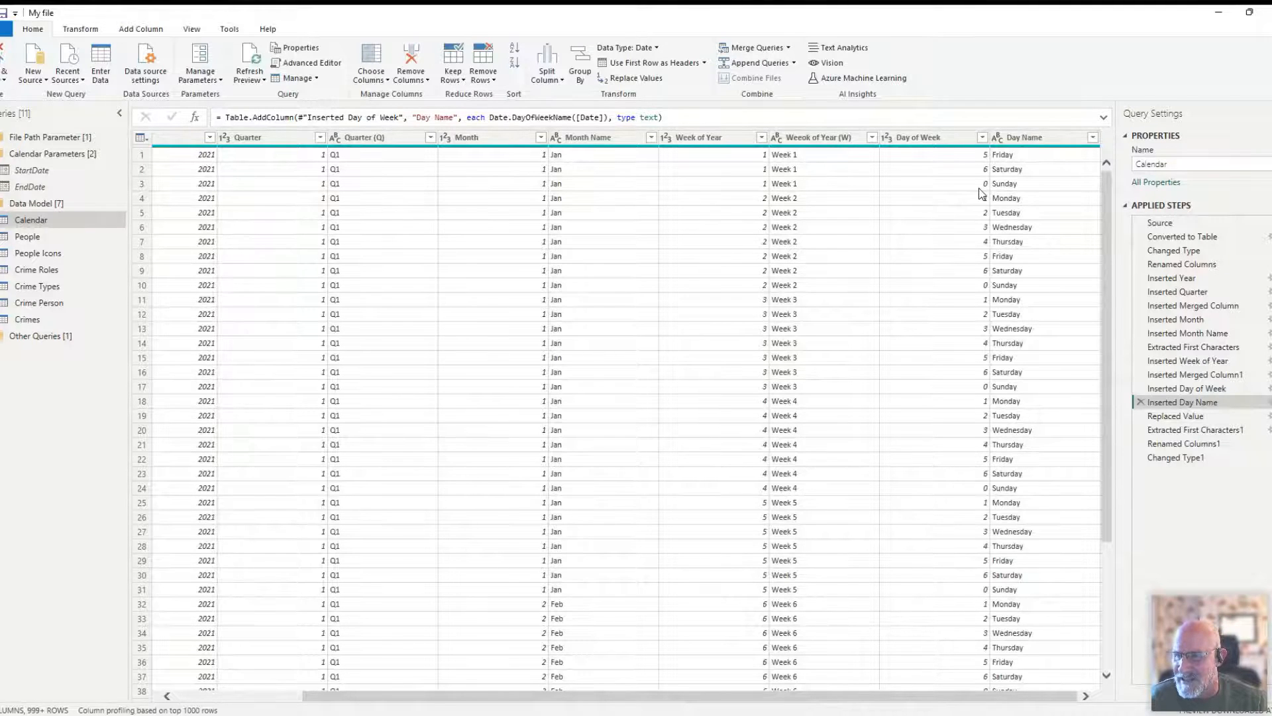
click(1165, 420)
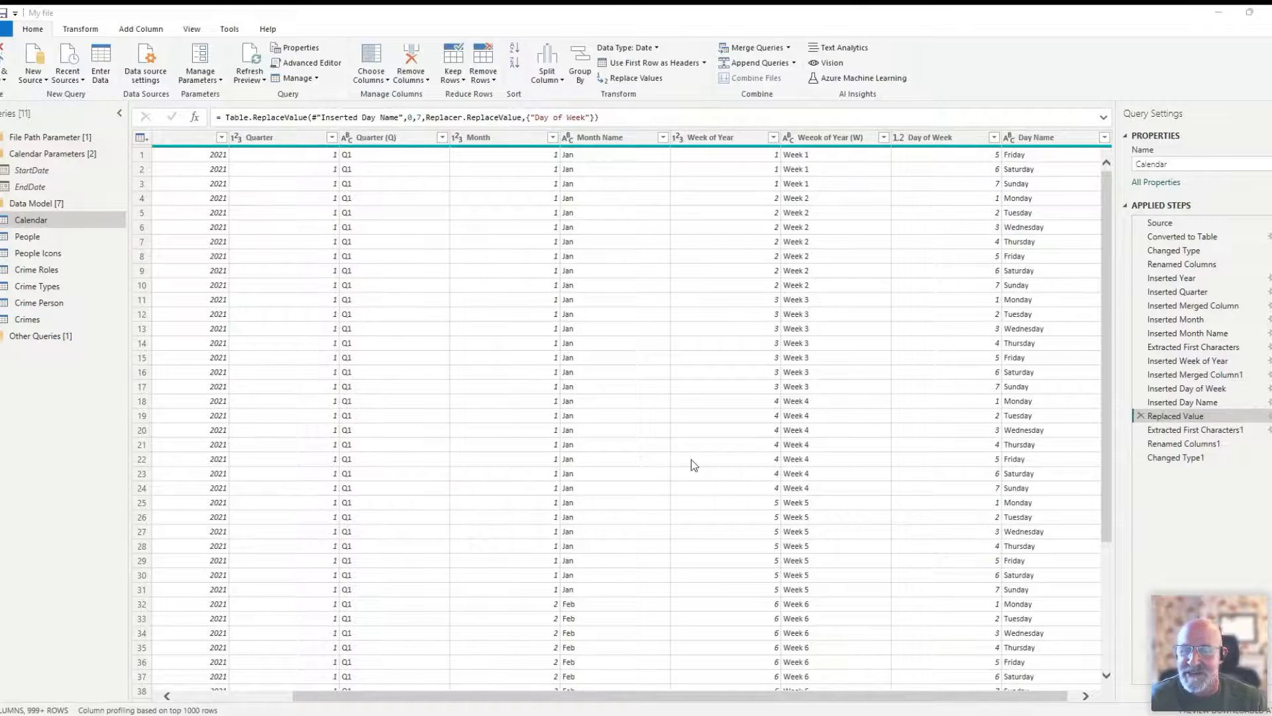
drag(1006, 695, 1026, 696)
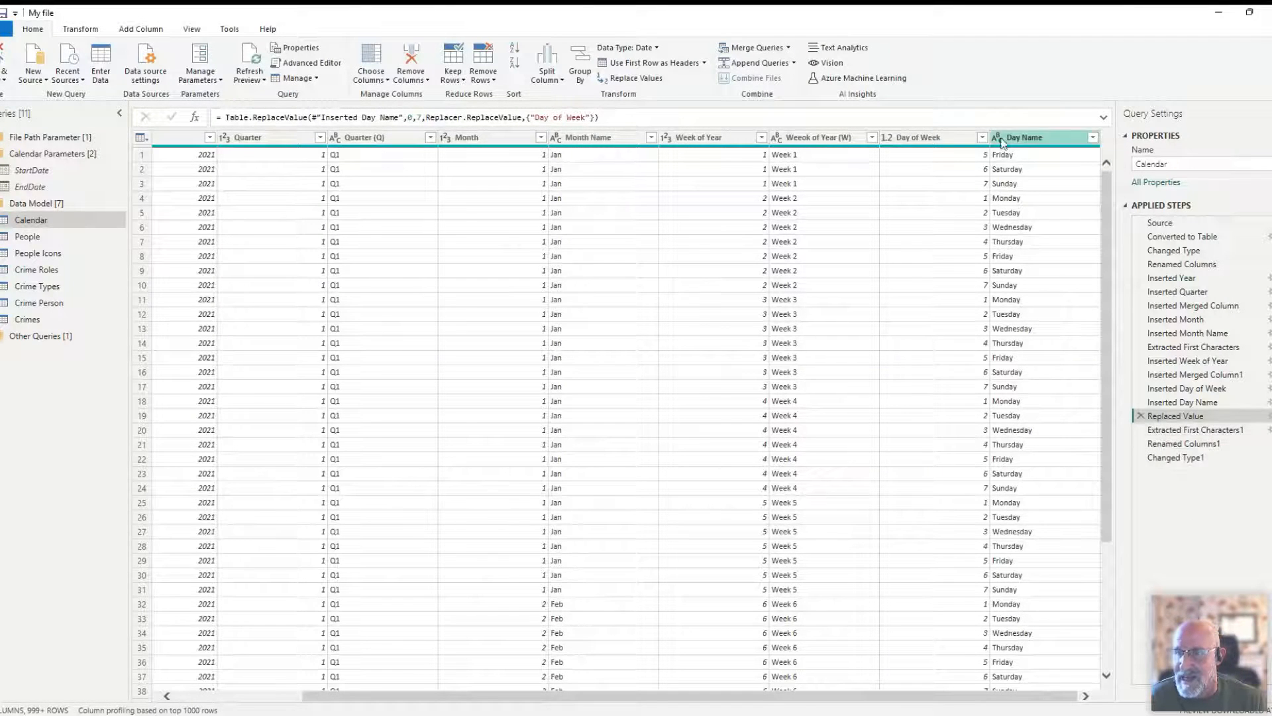
- Review the Calendar query's Extracted First Characters1, Renamed Columns1 and Changed Type1 steps through to the last columns
click(1196, 430)
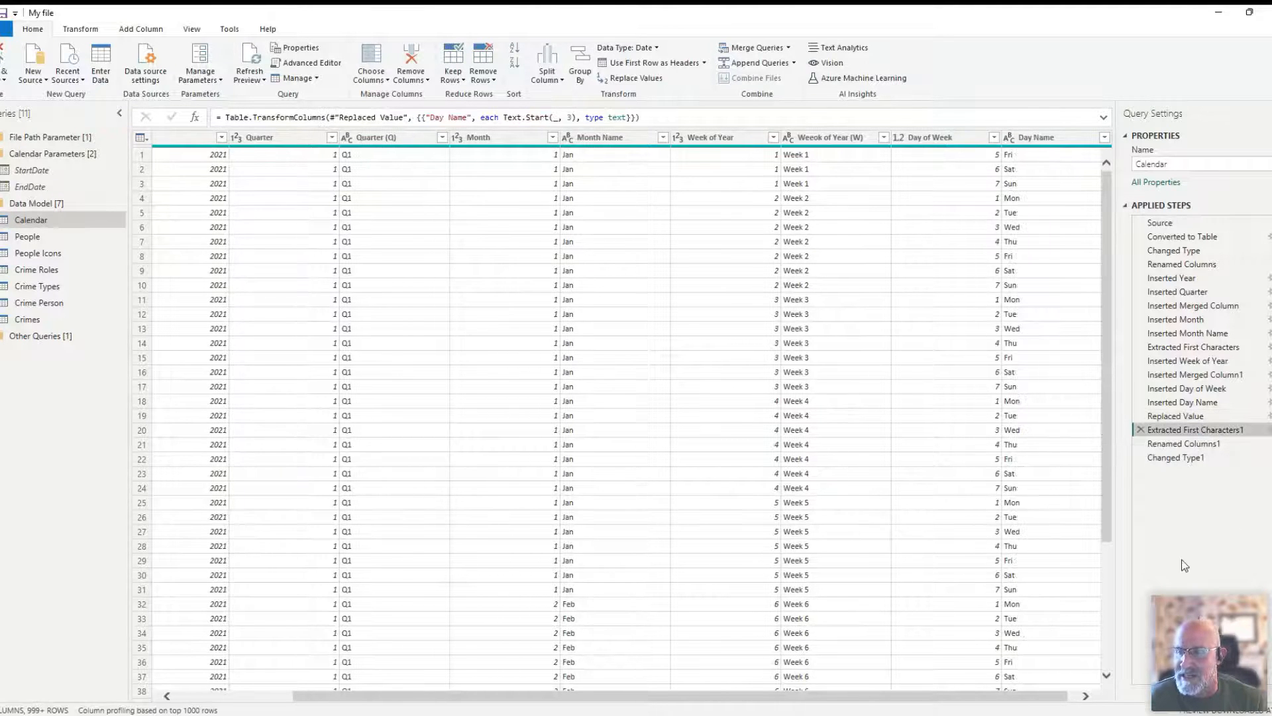
click(1172, 444)
click(1176, 457)
drag(918, 698, 1034, 697)
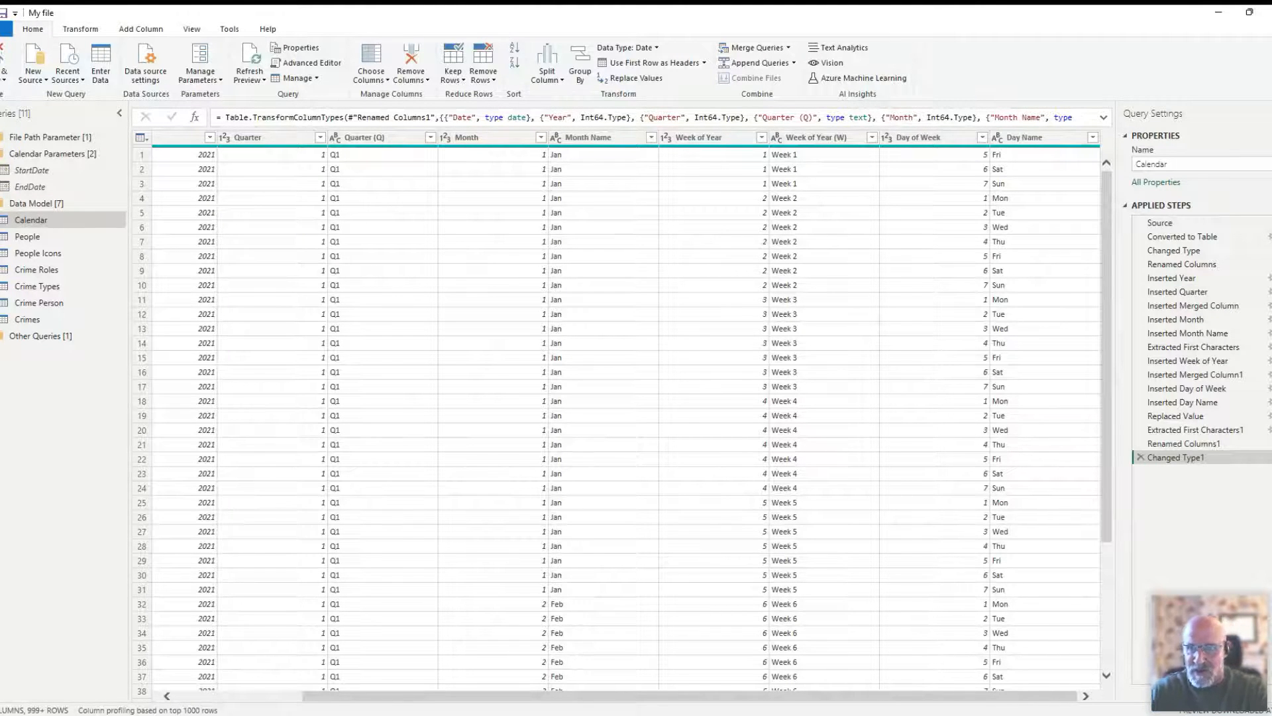
- Examine the Week of Year (W), Day of Week, Day Name and Quarter (Q) columns at the Changed Type1 step
click(810, 138)
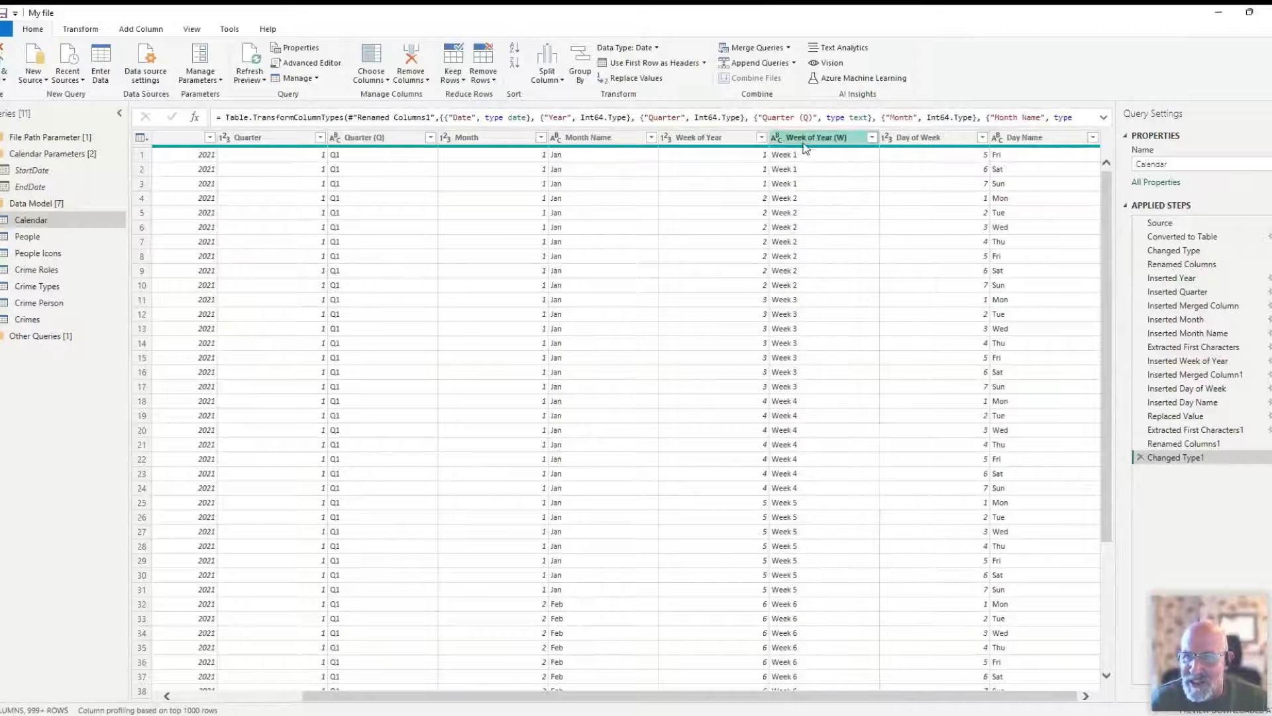
click(916, 137)
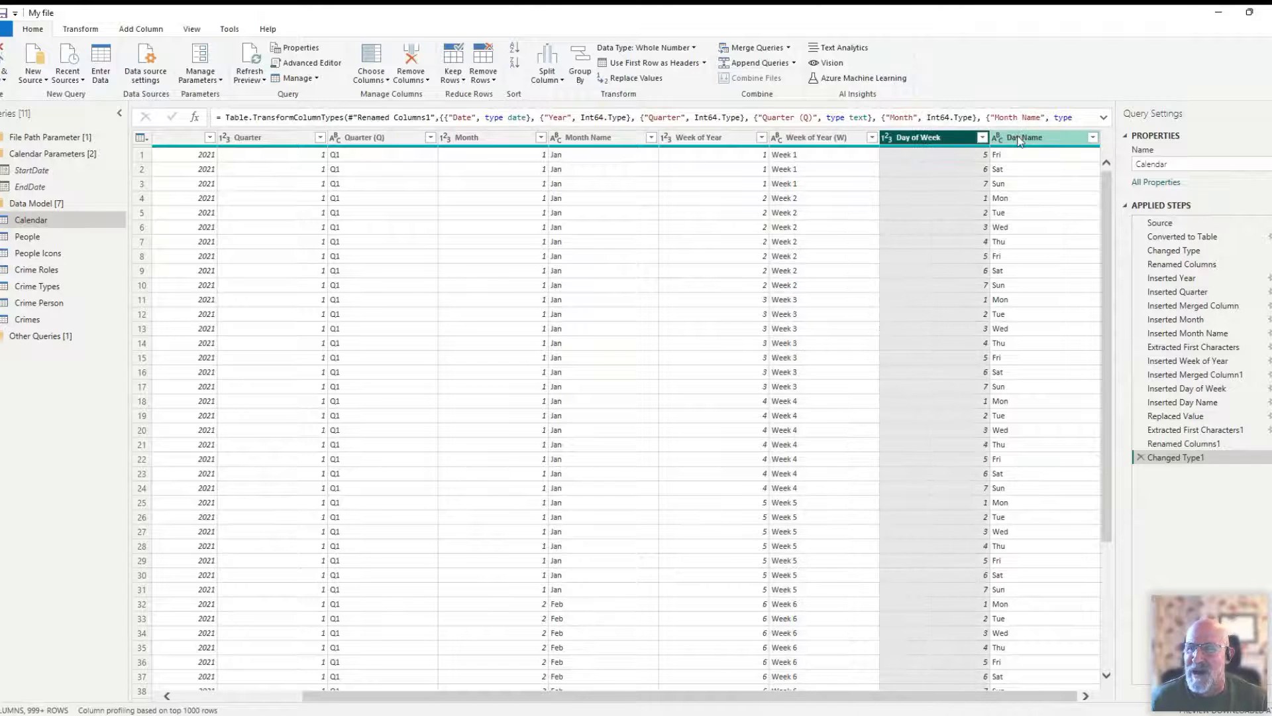
click(1019, 139)
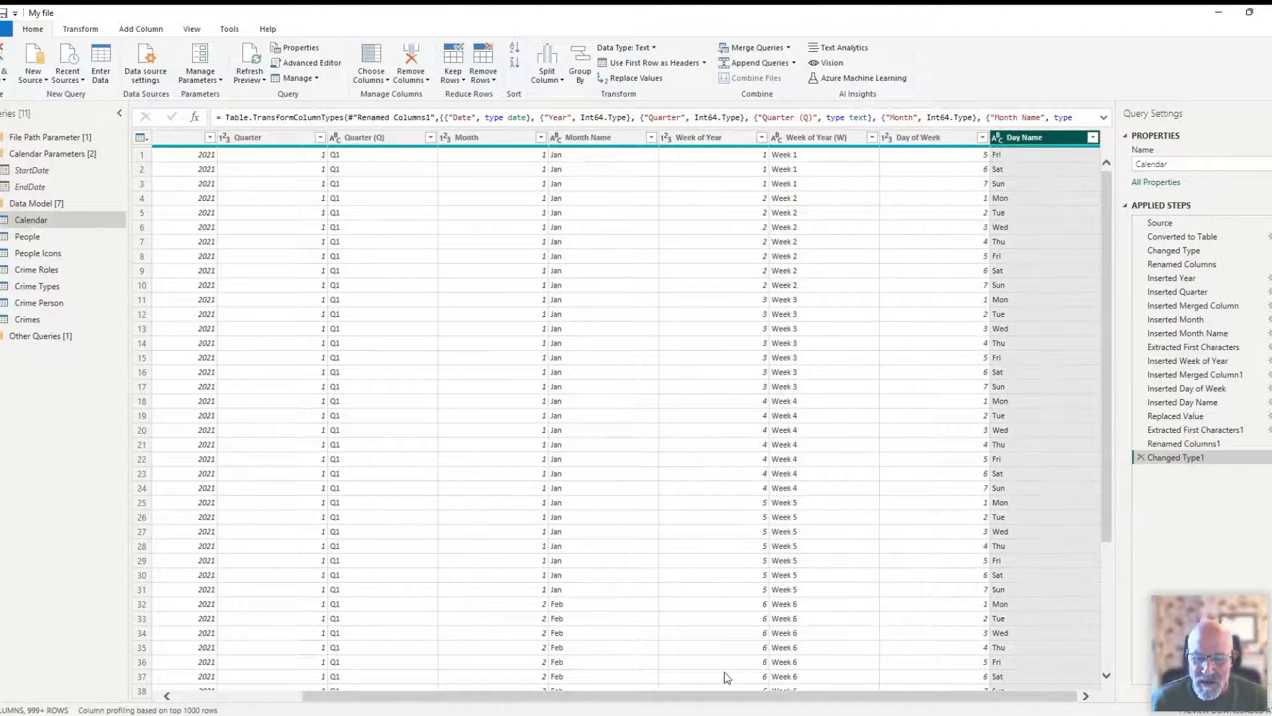
drag(704, 701, 576, 701)
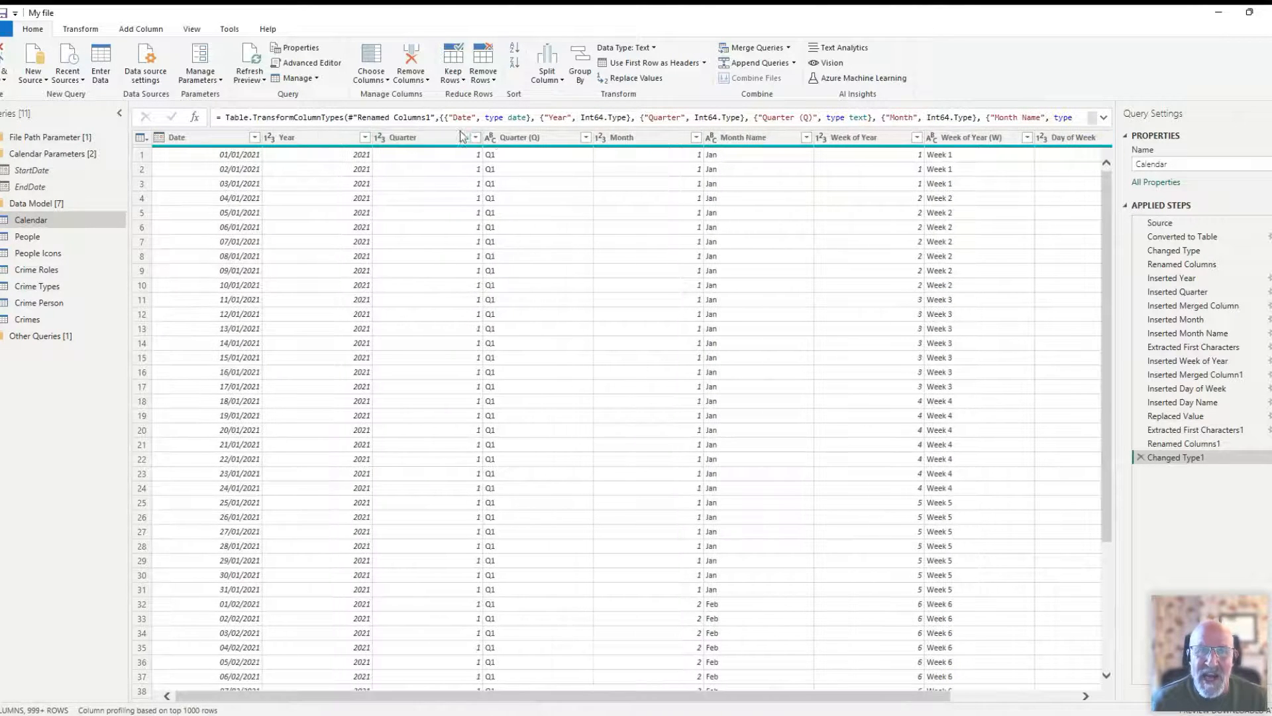
click(517, 138)
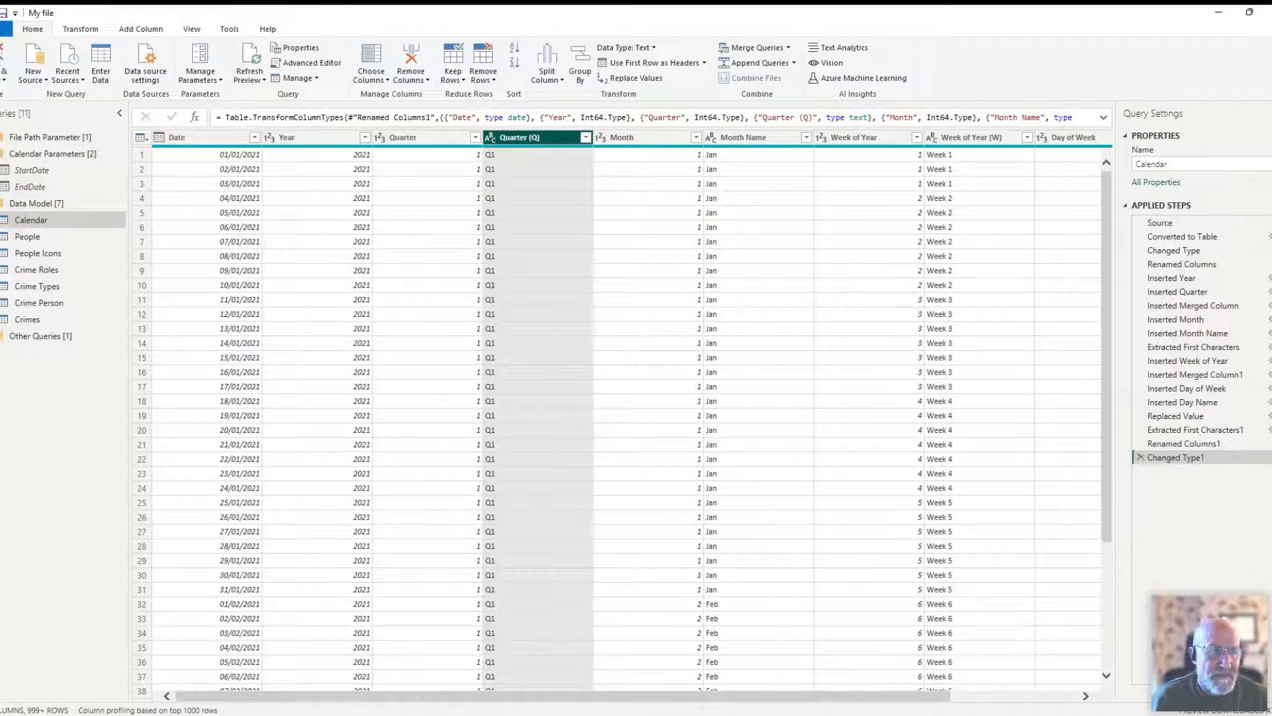
- Compare the StartDate and EndDate parameters with the Crime Date column of the Crimes table they are derived from
click(53, 168)
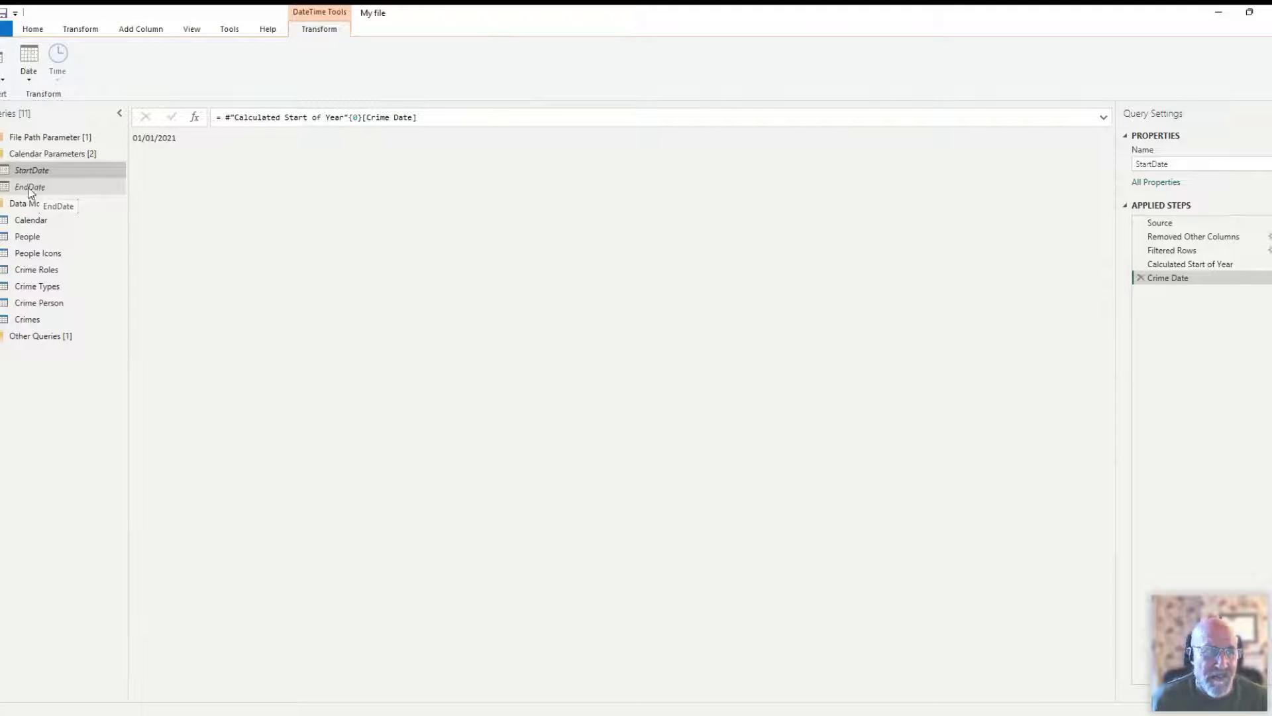
click(26, 319)
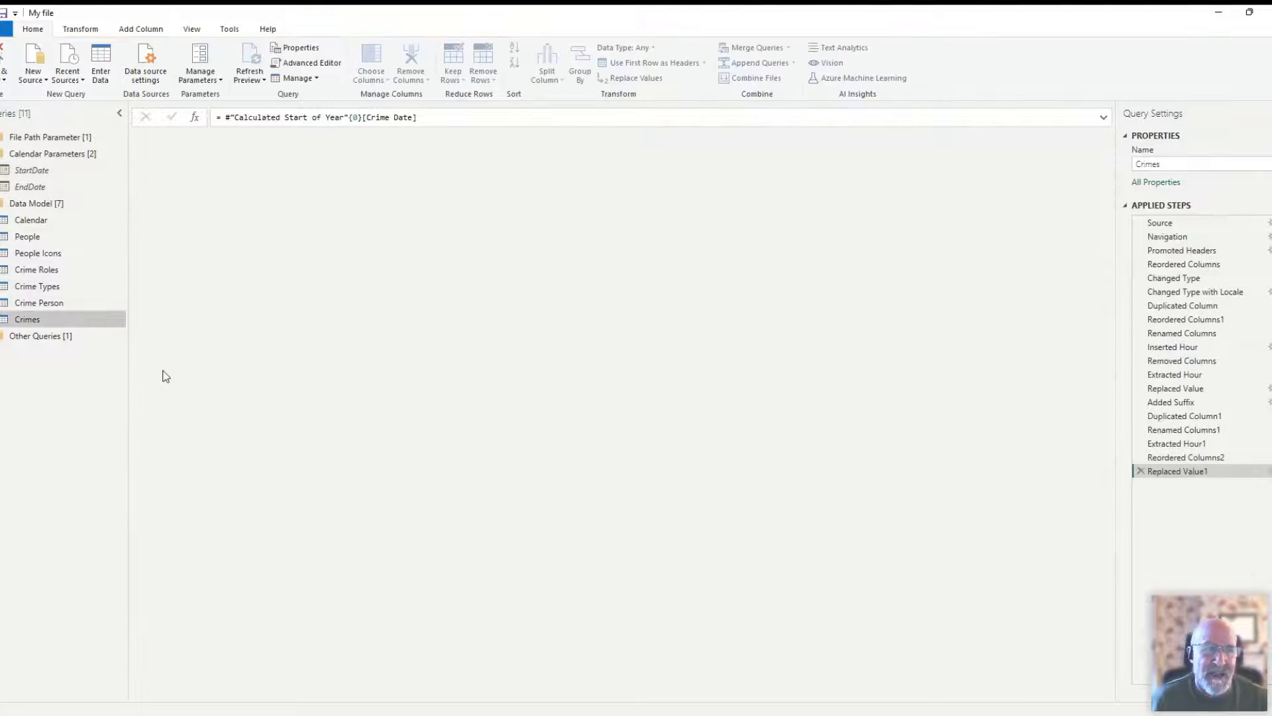
click(213, 139)
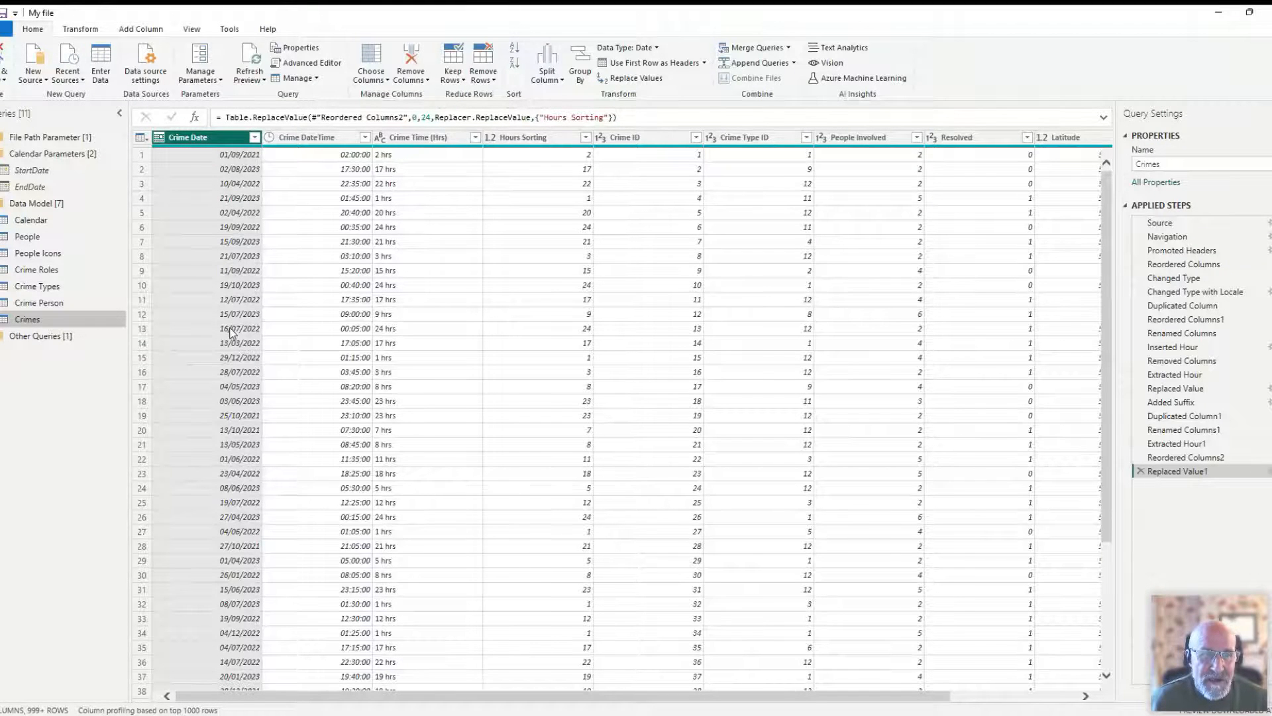
click(32, 172)
click(30, 188)
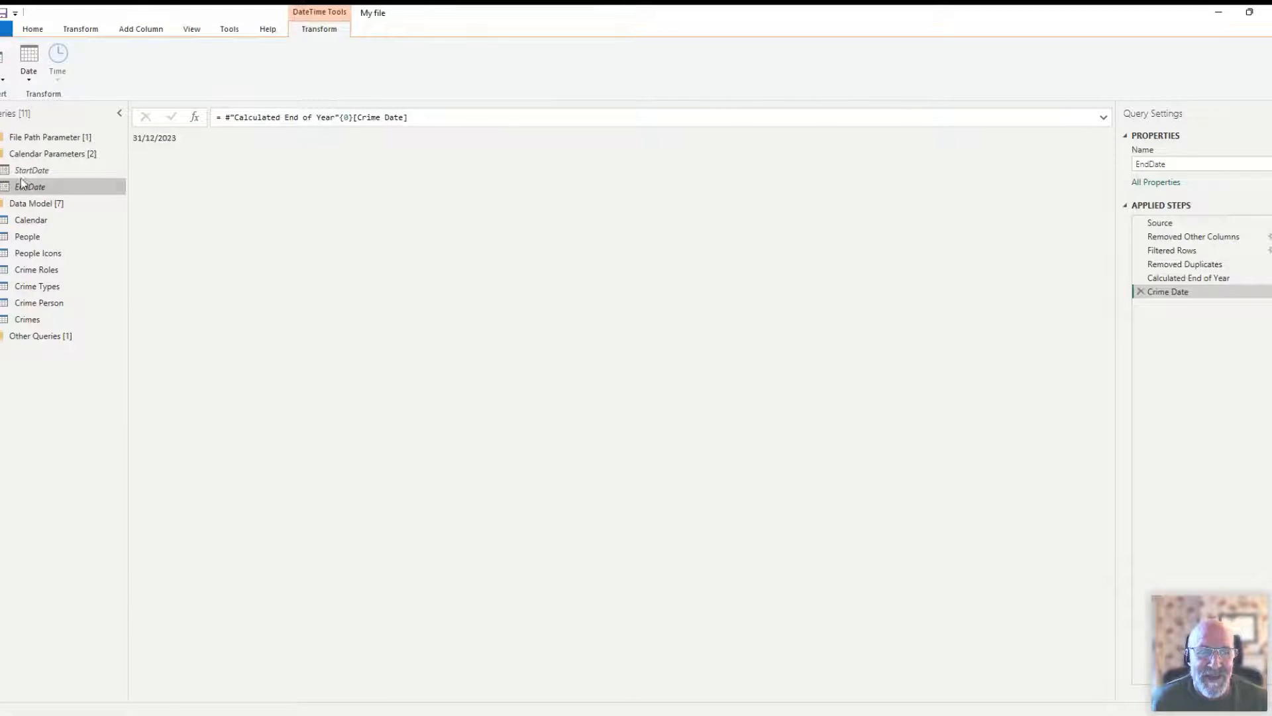
- Examine the finished Calendar table from the Date column through Day Name and further down its rows
click(31, 219)
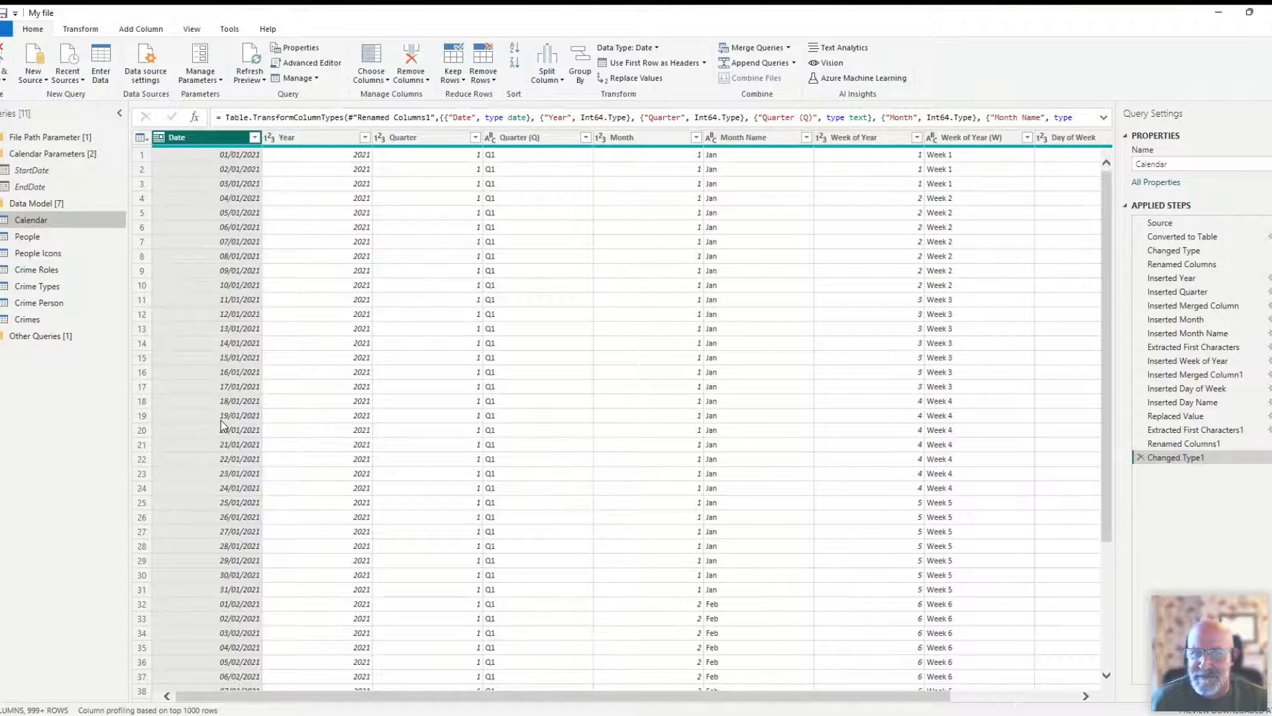
drag(355, 695, 502, 698)
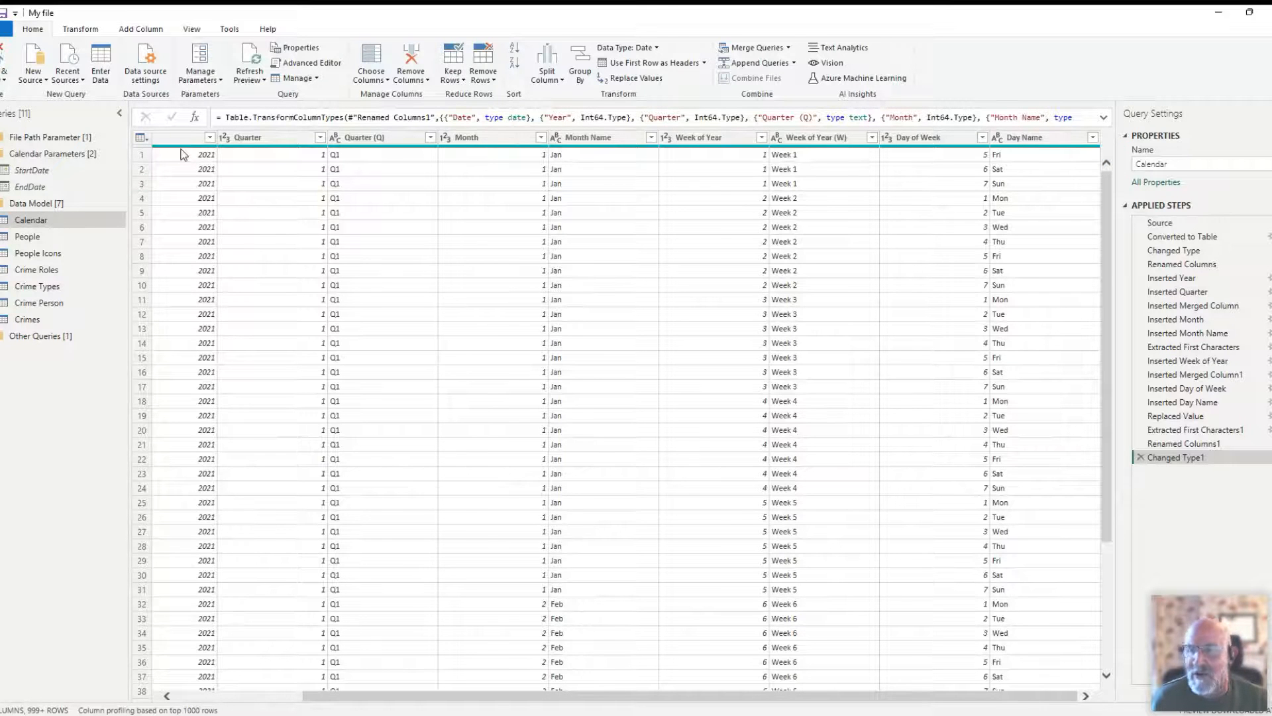
scroll(184, 154, down, 2)
drag(369, 696, 238, 704)
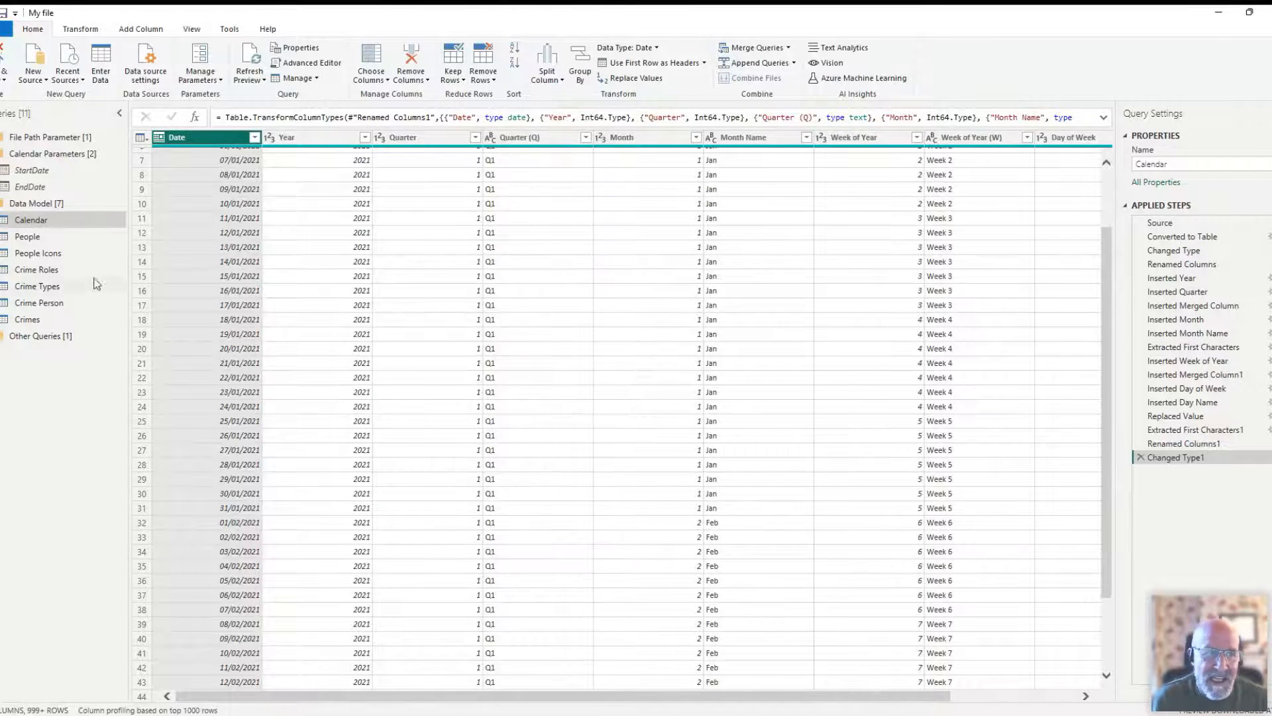
- Review StartDate, EndDate and the Calendar query's Source formula that uses them, and collapse the Calendar Parameters group
click(87, 171)
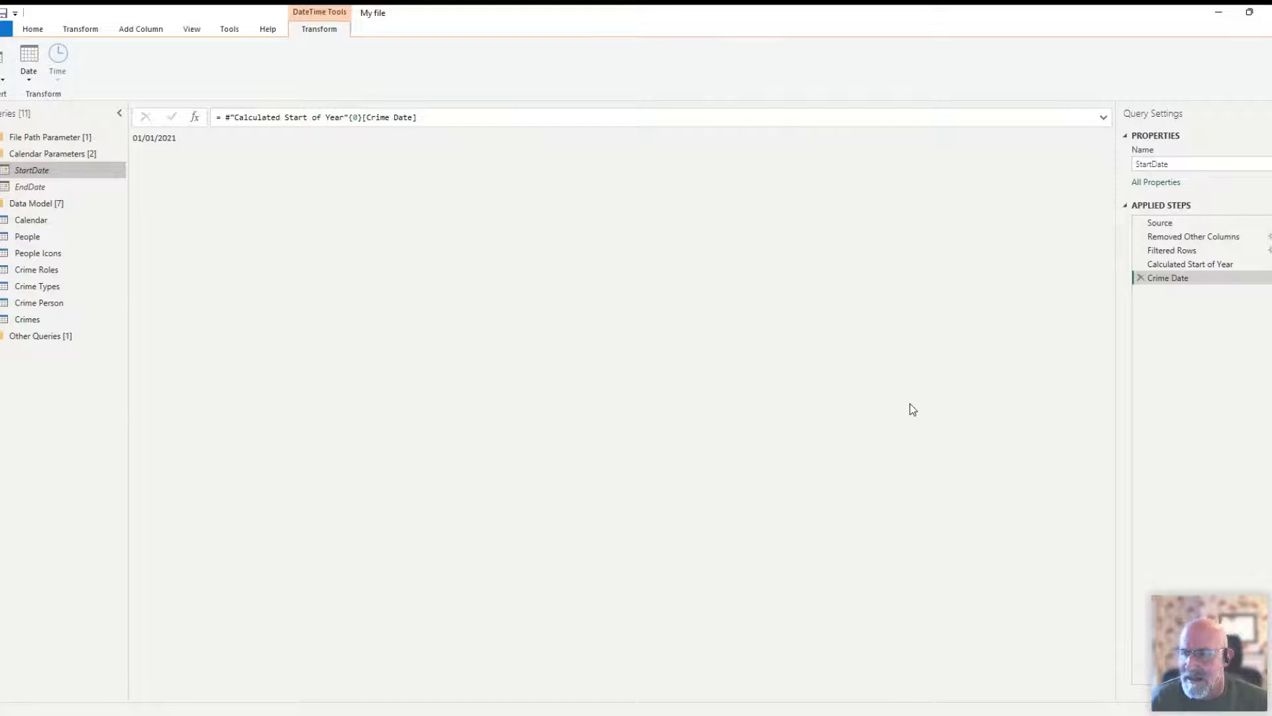
click(46, 188)
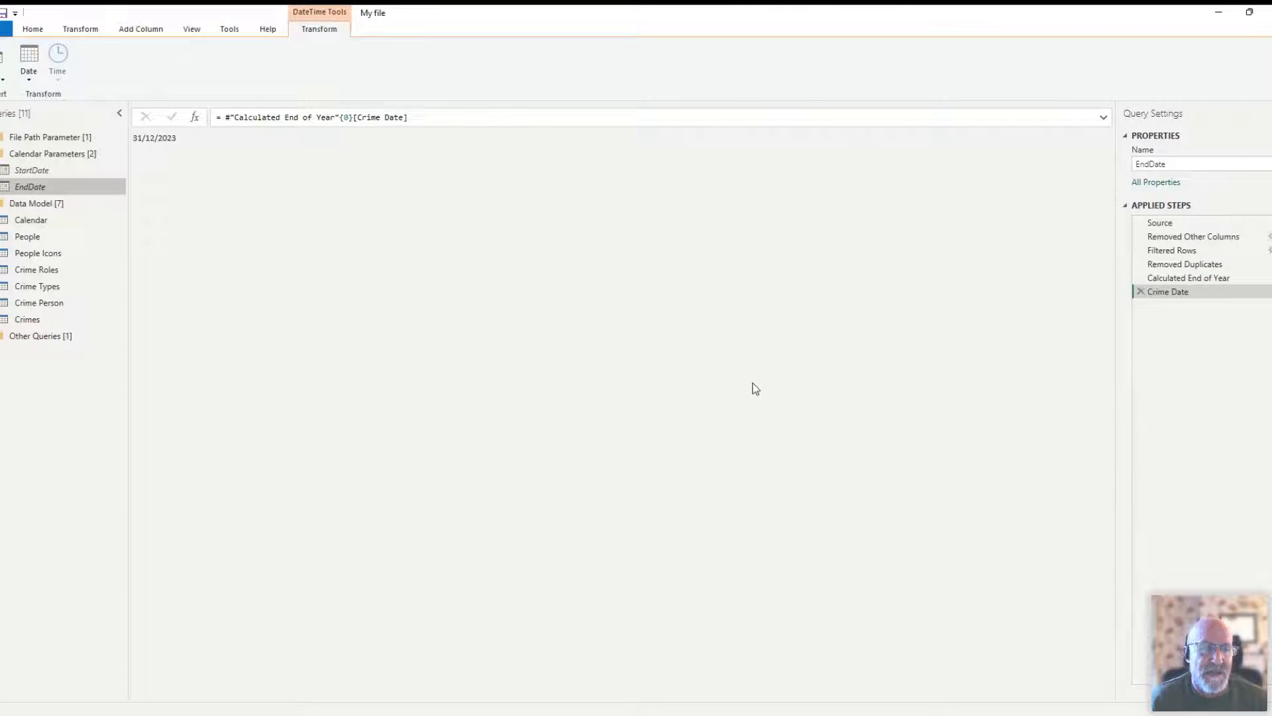
click(40, 220)
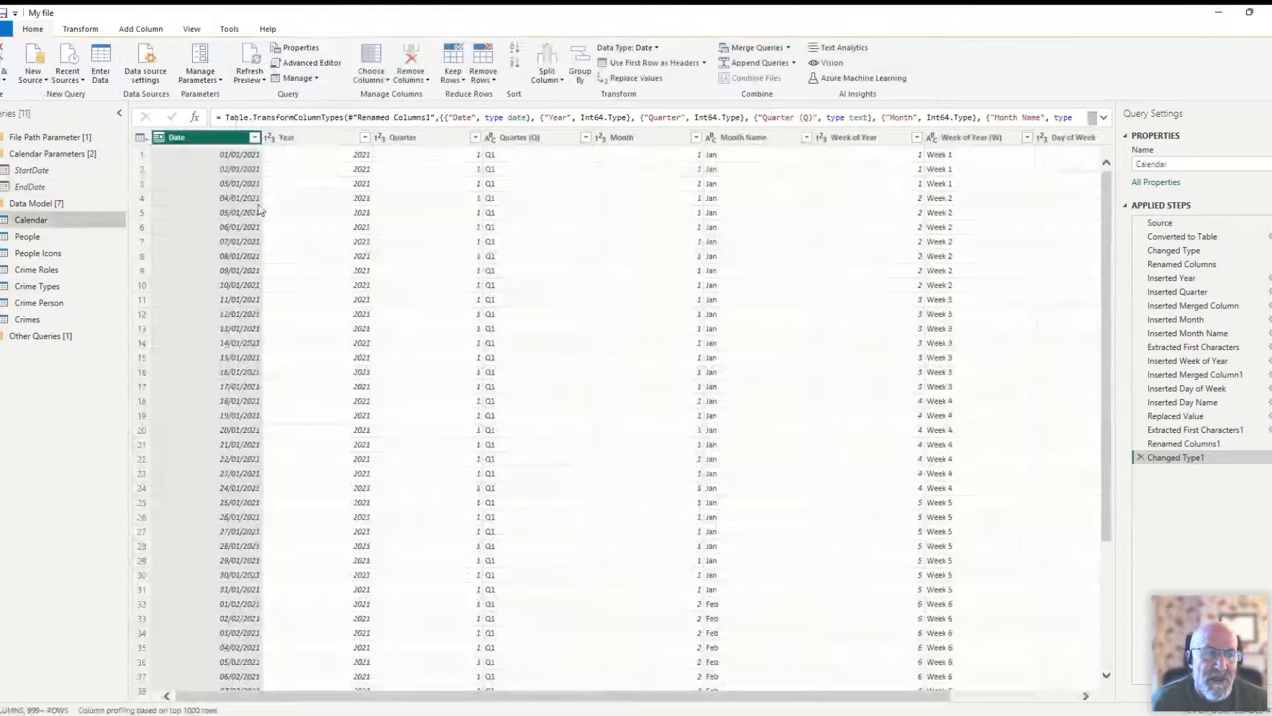
click(1174, 223)
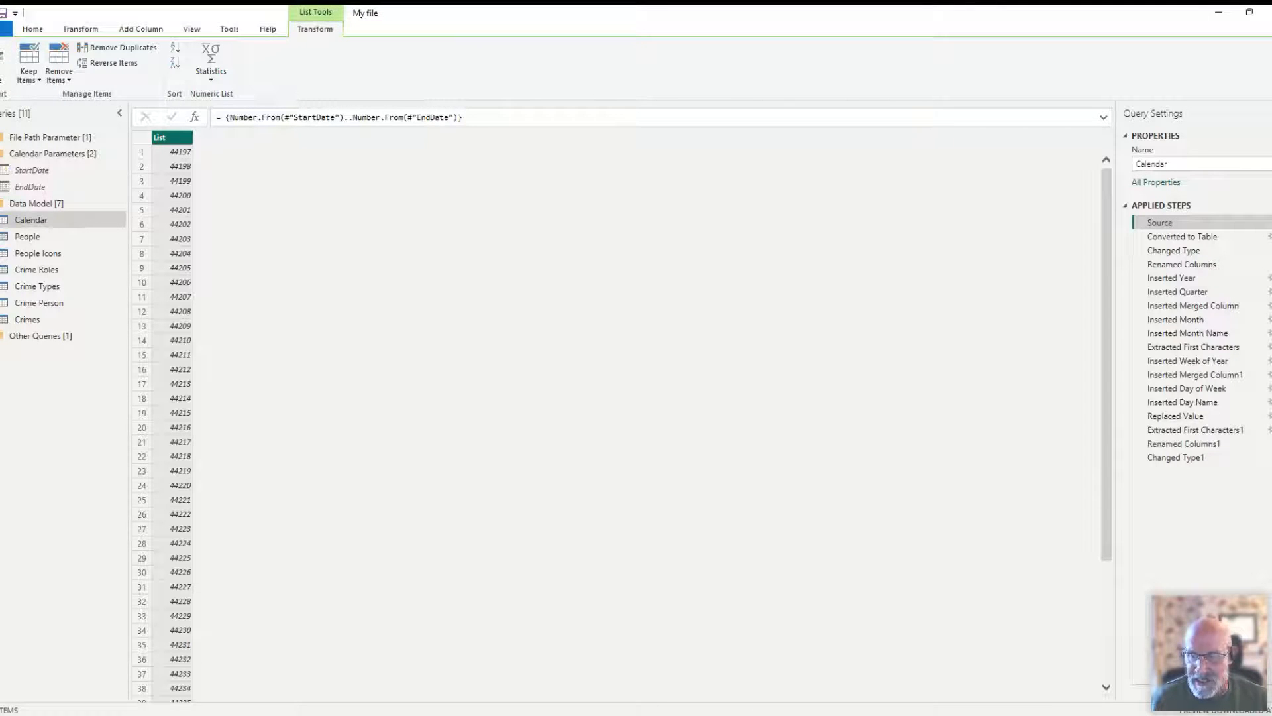
click(40, 154)
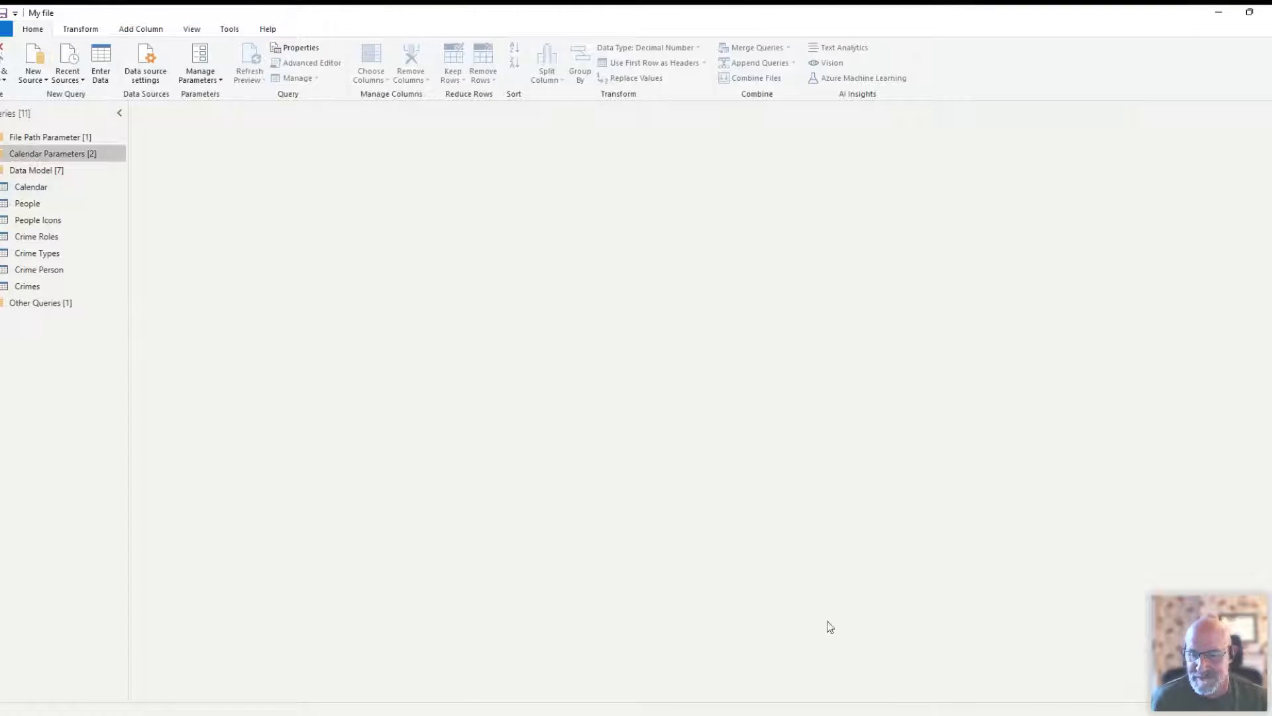
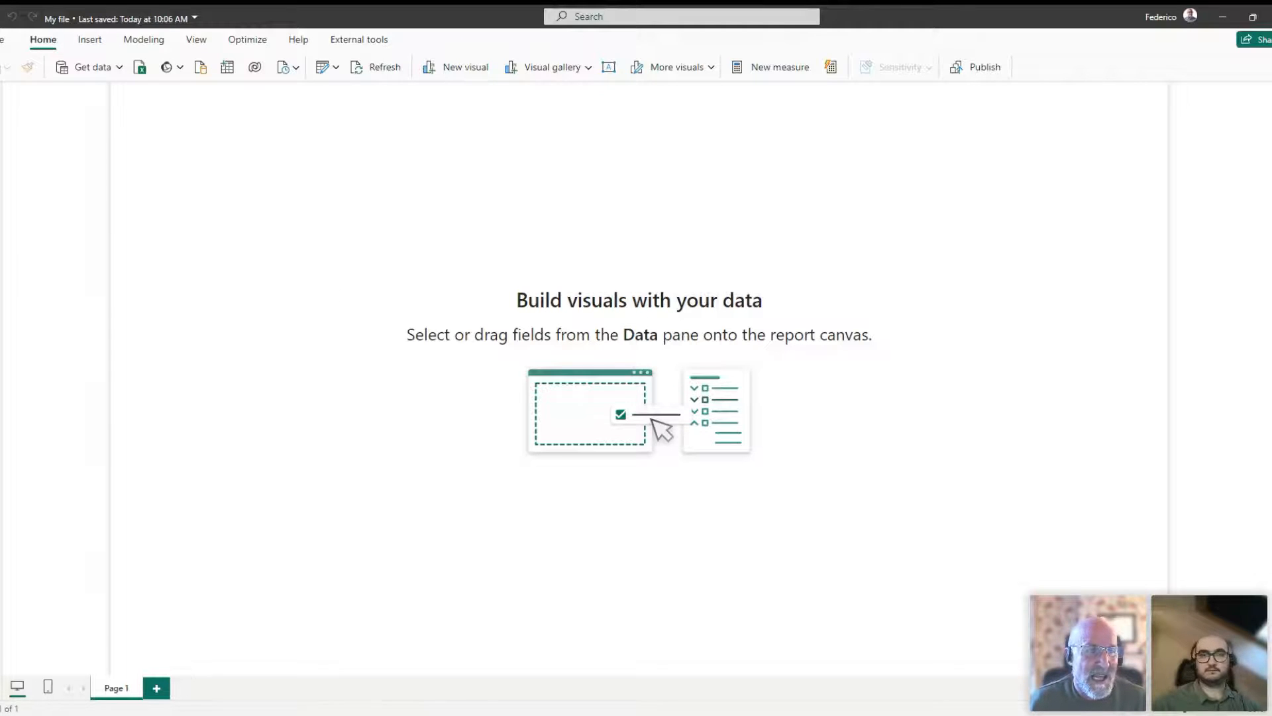
- Show the model diagram with its side panes collapsed, and move the DAX Measures table closer to the other tables
click(2, 155)
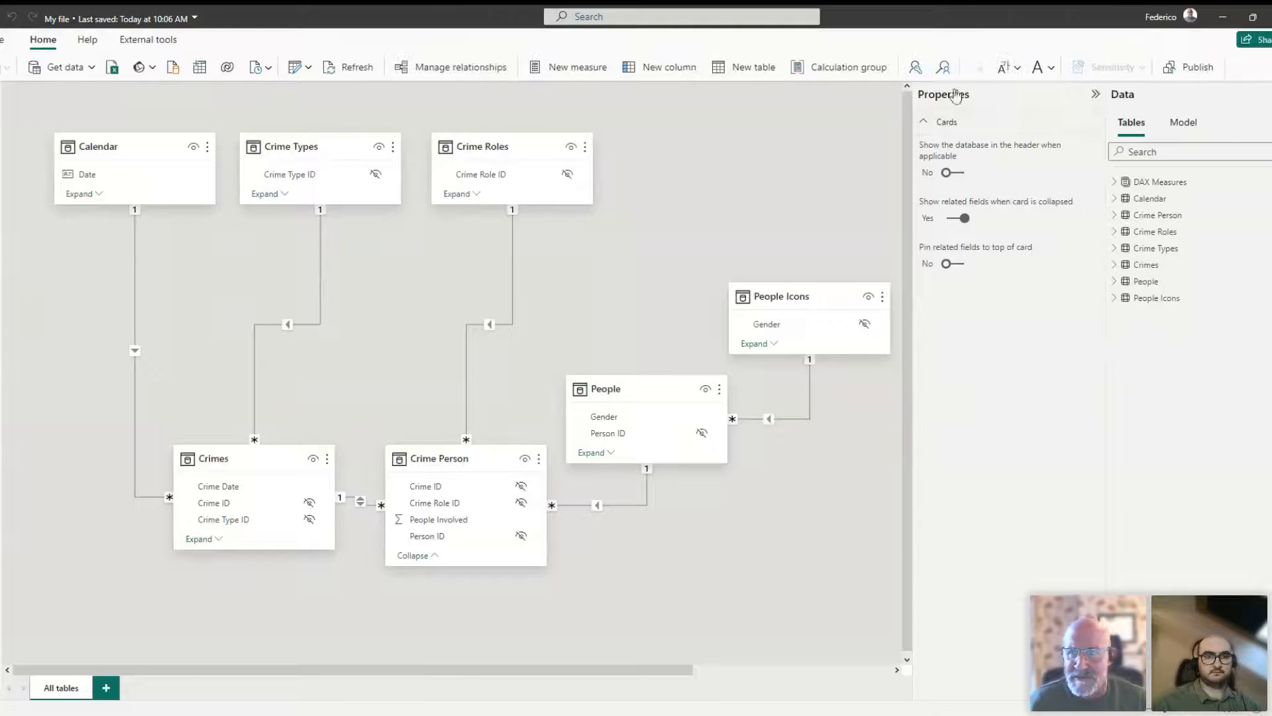
click(985, 98)
click(1124, 97)
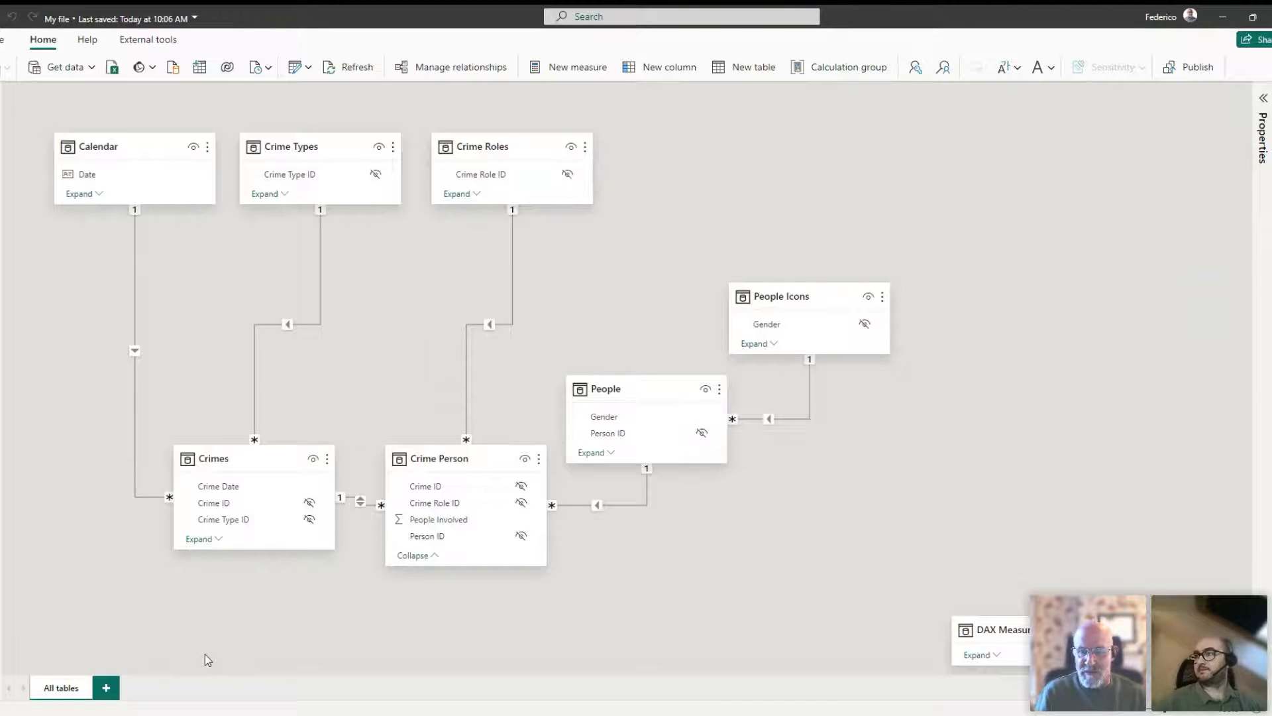
drag(999, 623, 856, 620)
- Collapse the Crime Person table's field list and shift the People, People Icons and Crime Person tables away from Crimes
click(219, 462)
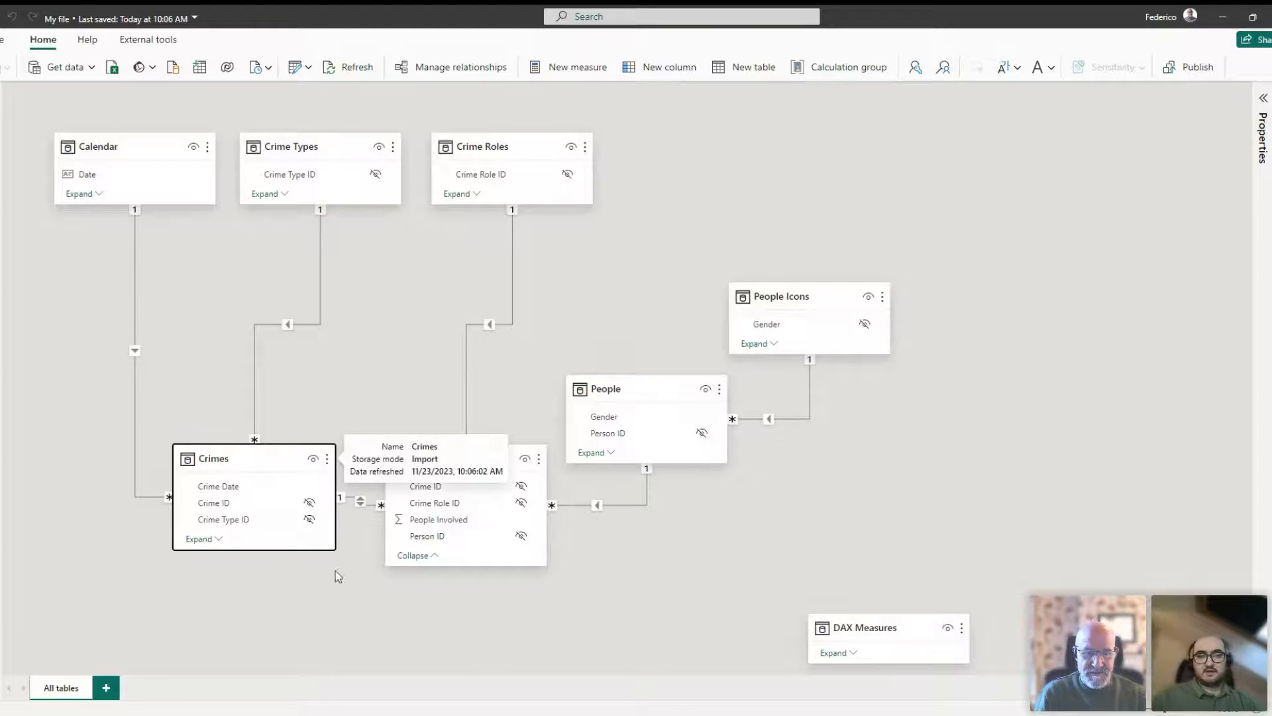
click(431, 558)
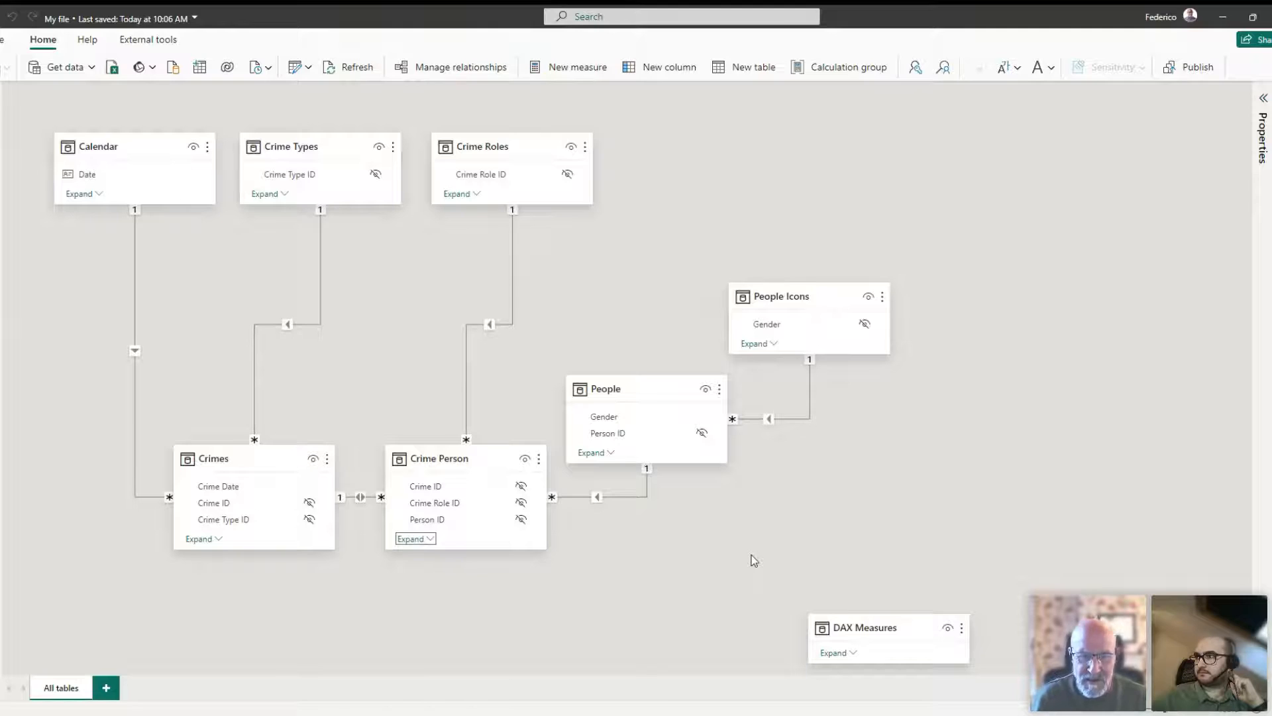
drag(629, 388, 653, 391)
click(761, 302)
drag(760, 302, 799, 297)
drag(689, 388, 729, 383)
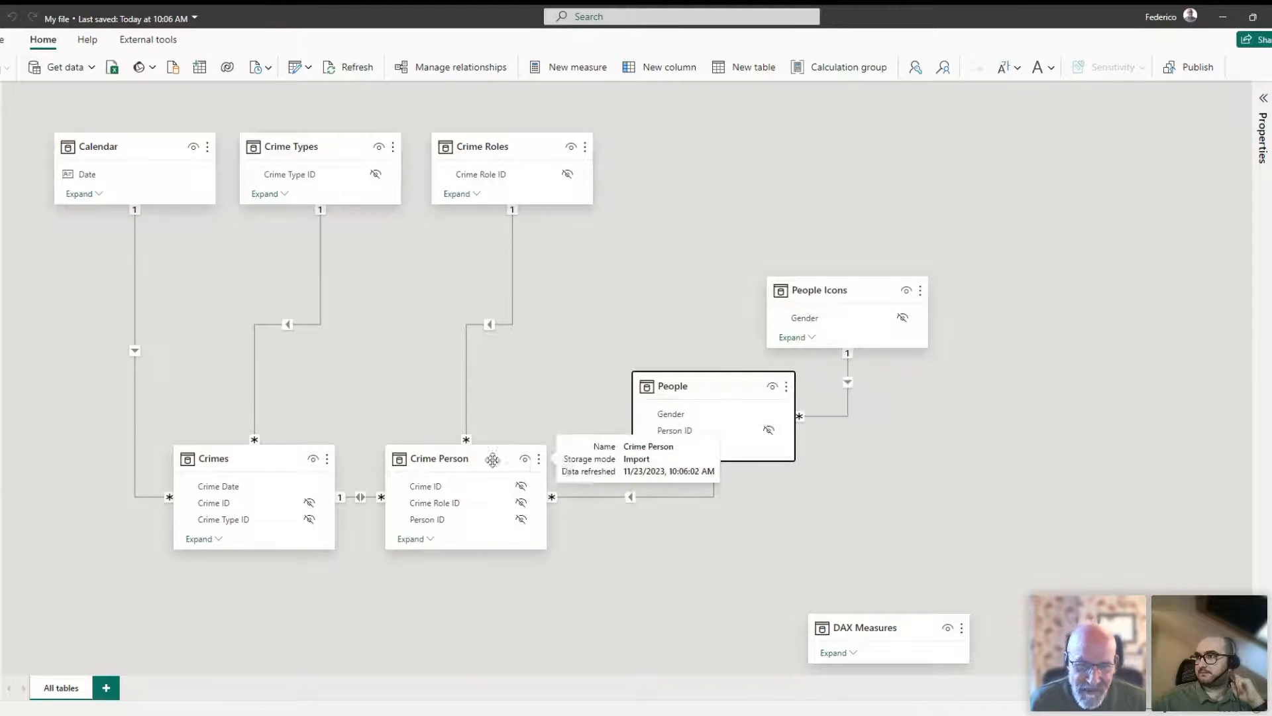
drag(493, 459, 558, 462)
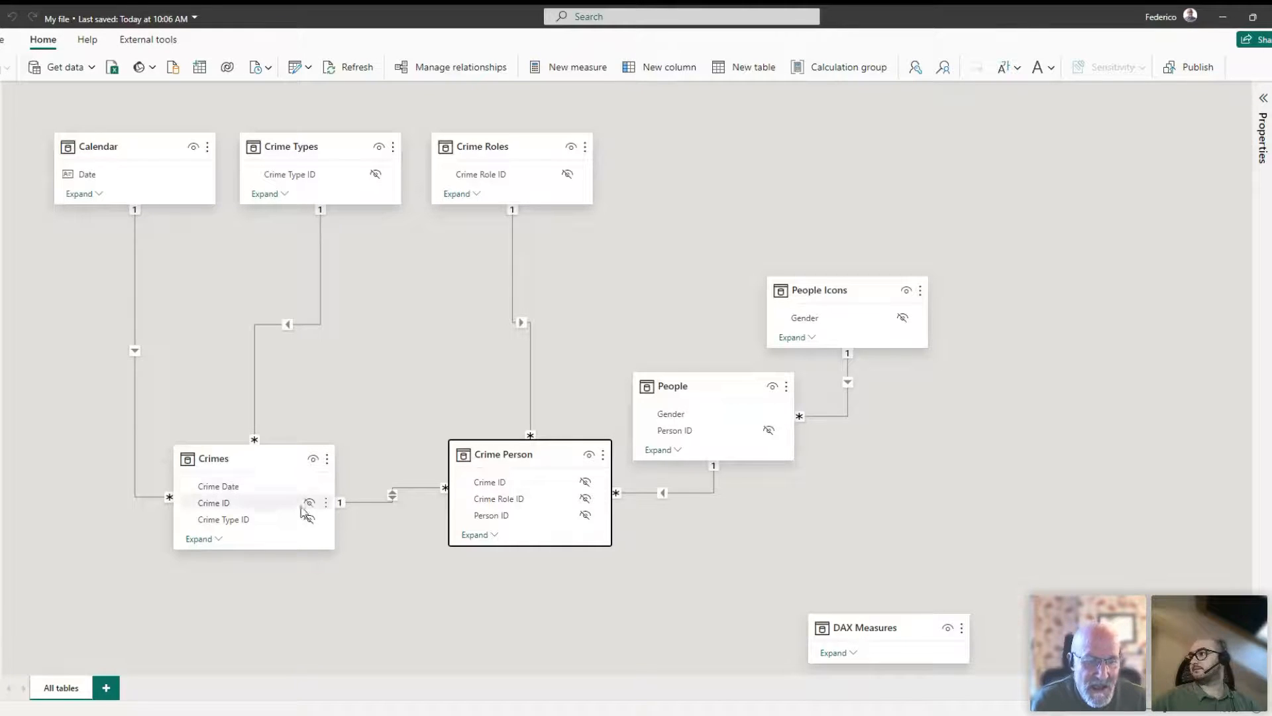
- Expand the Crimes and Crime Person tables in the diagram to examine their full field lists
click(218, 539)
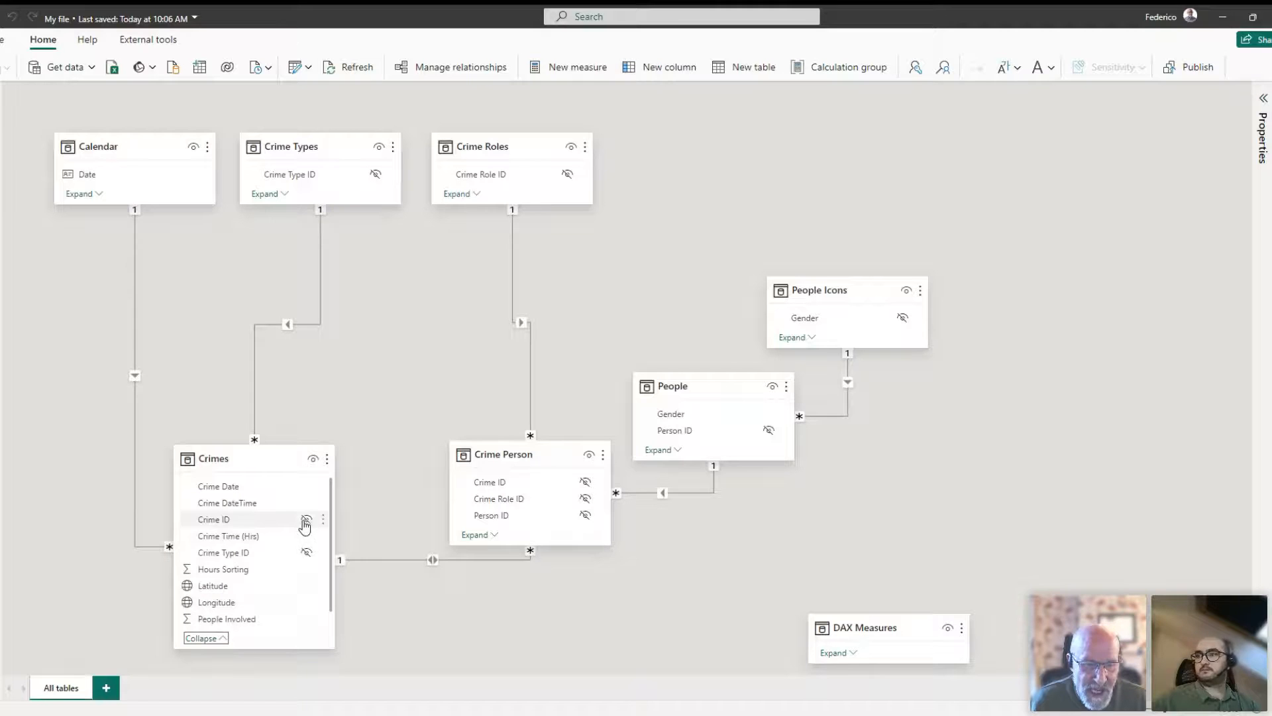
click(331, 573)
scroll(298, 583, down, 1)
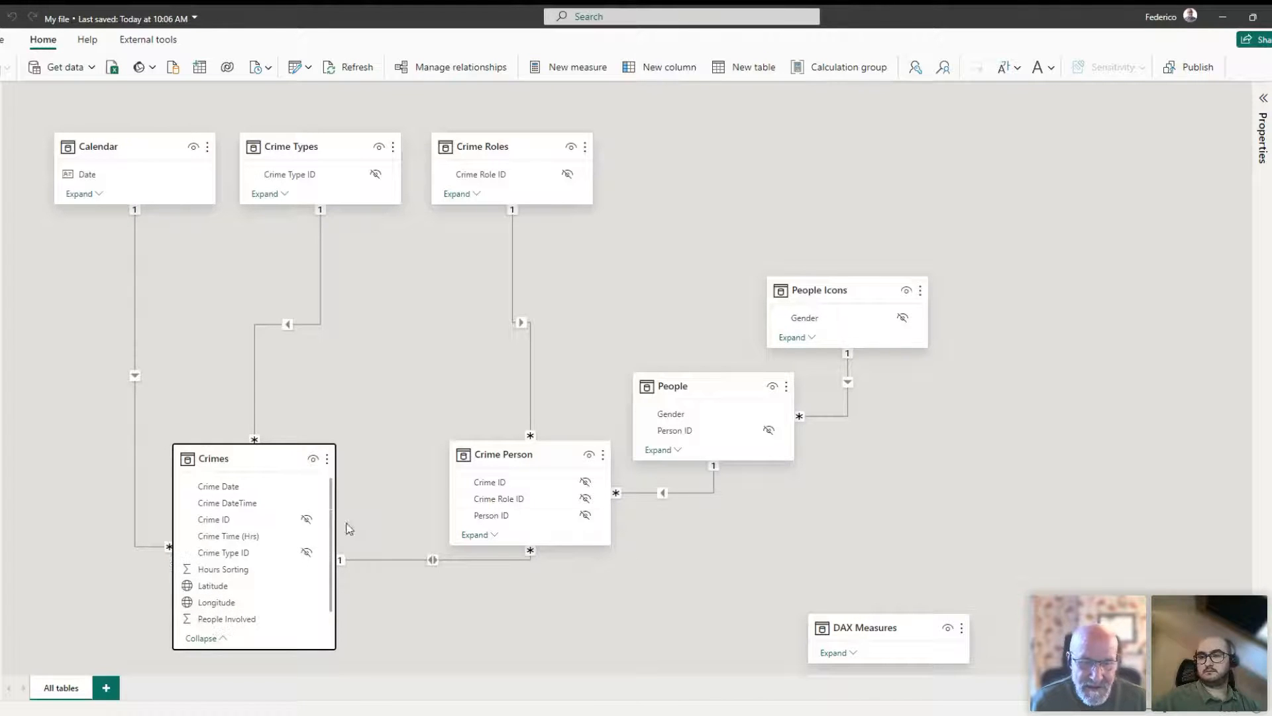
click(493, 534)
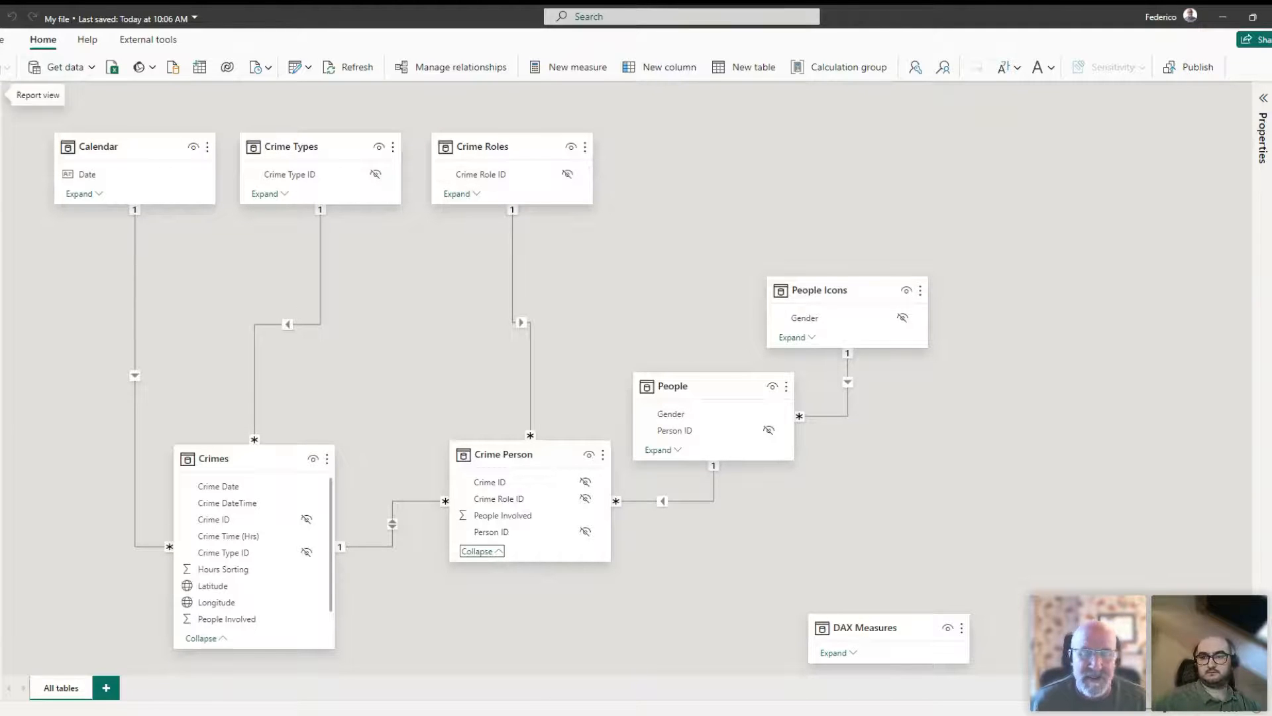
- Examine which fields report builders can use in Crime Person, Crime Roles, Crime Types, Crimes, People and People Icons in the report view
click(3, 94)
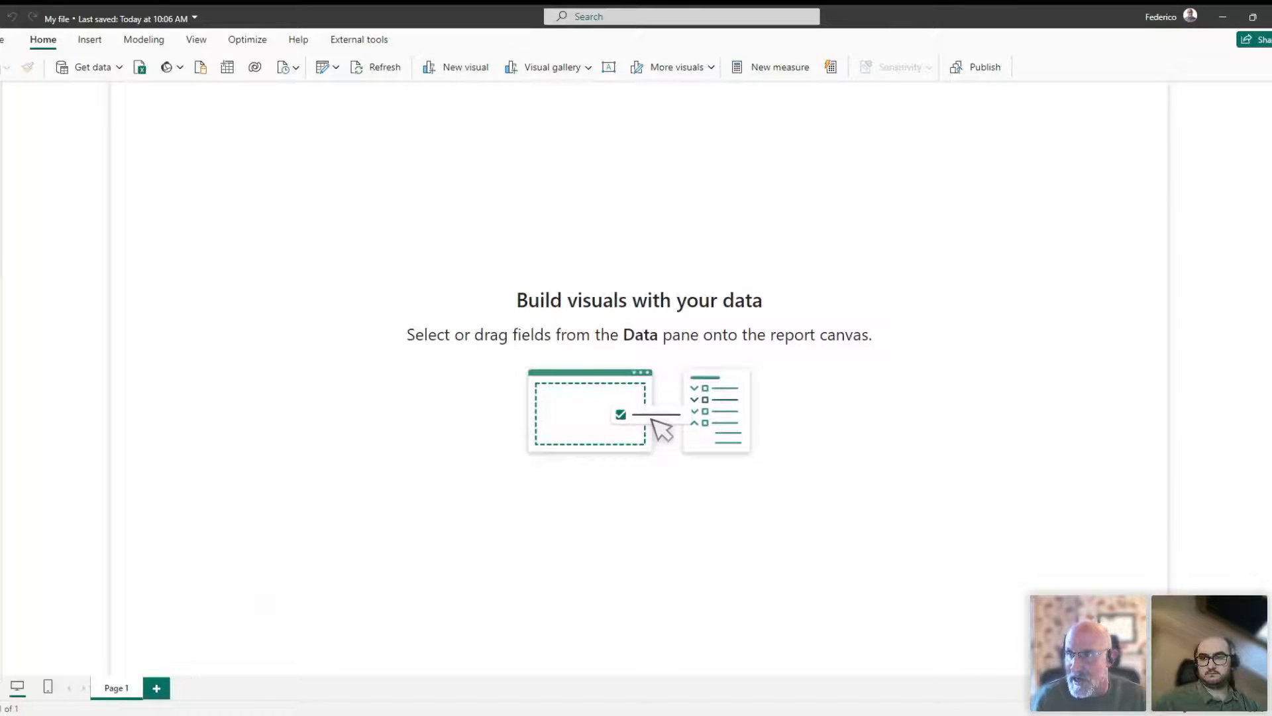
click(1162, 179)
click(1159, 213)
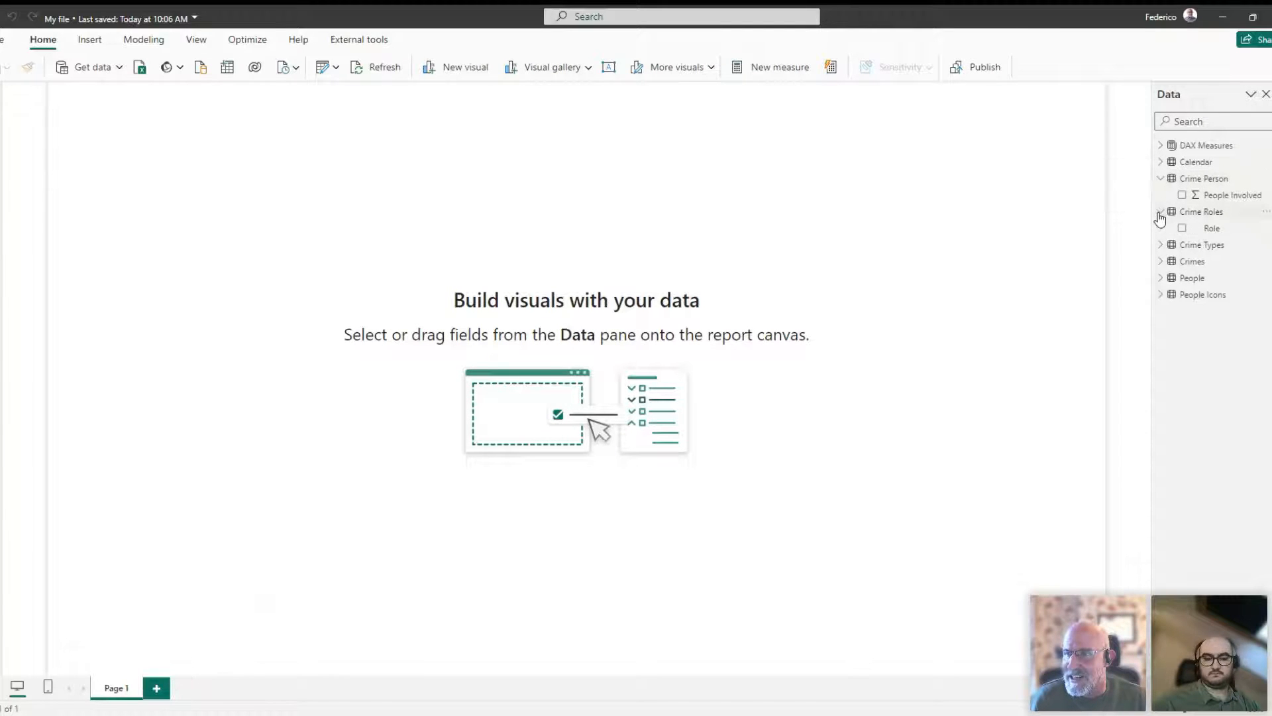
click(1160, 245)
click(1160, 279)
click(1160, 427)
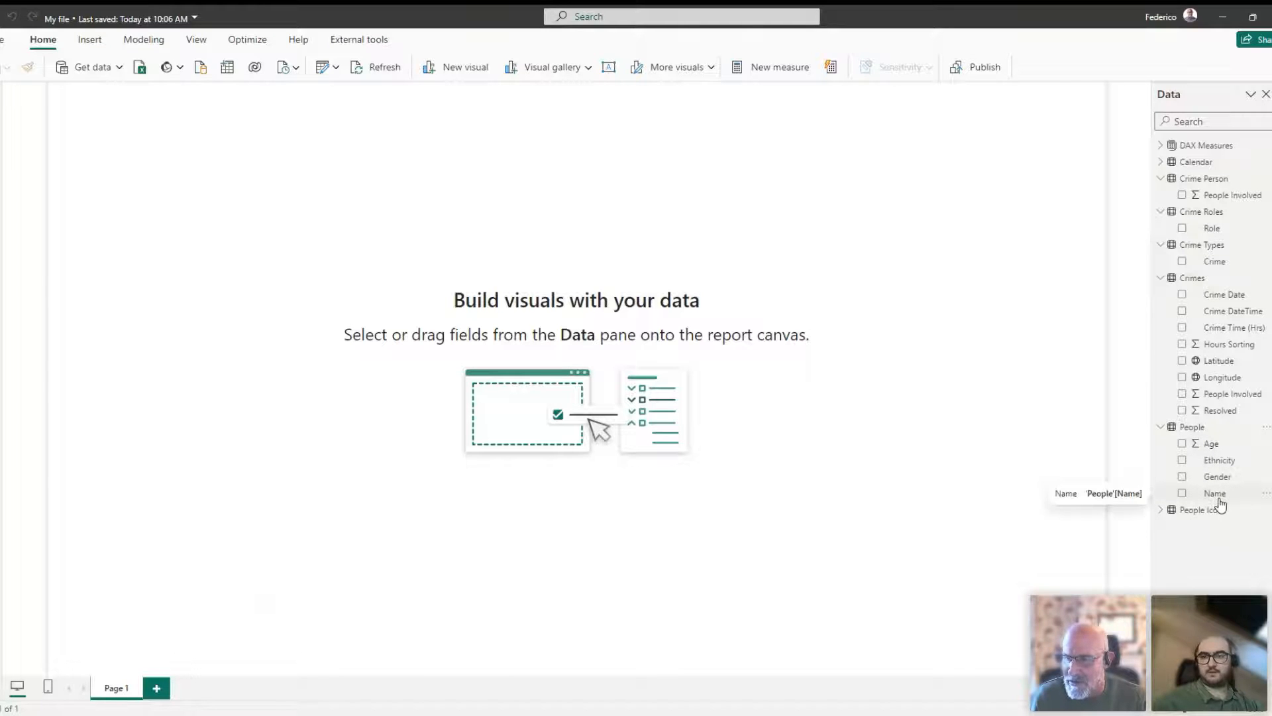
click(1160, 509)
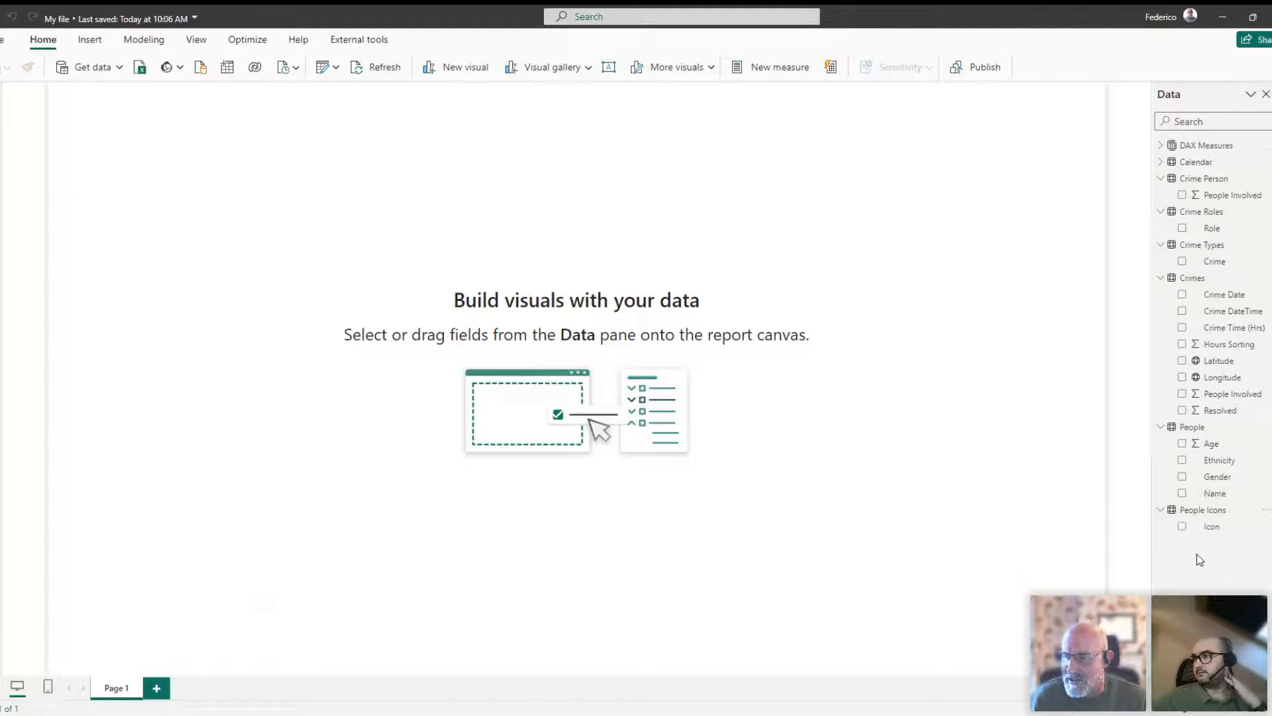
- Collapse the field lists of People Icons, Crimes, Crime Types, Crime Roles, Crime Person and People
click(1160, 510)
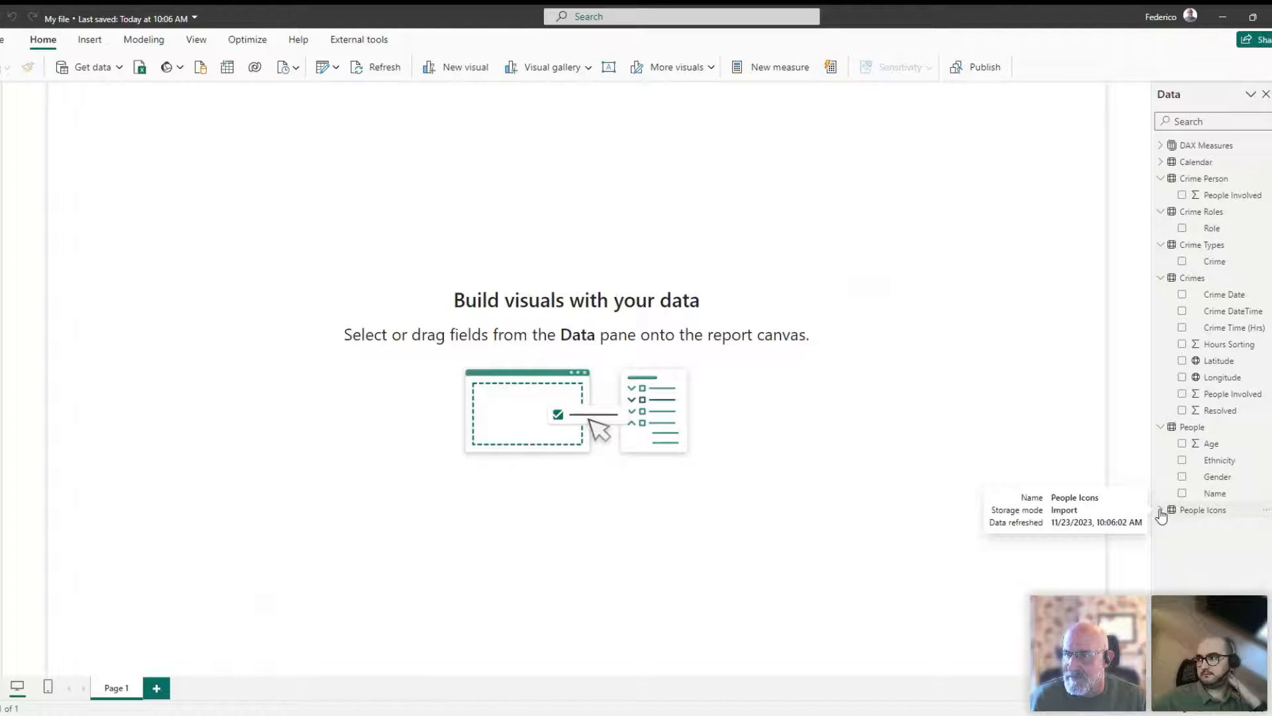
click(1160, 277)
click(1160, 244)
click(1160, 211)
click(1159, 178)
click(1160, 244)
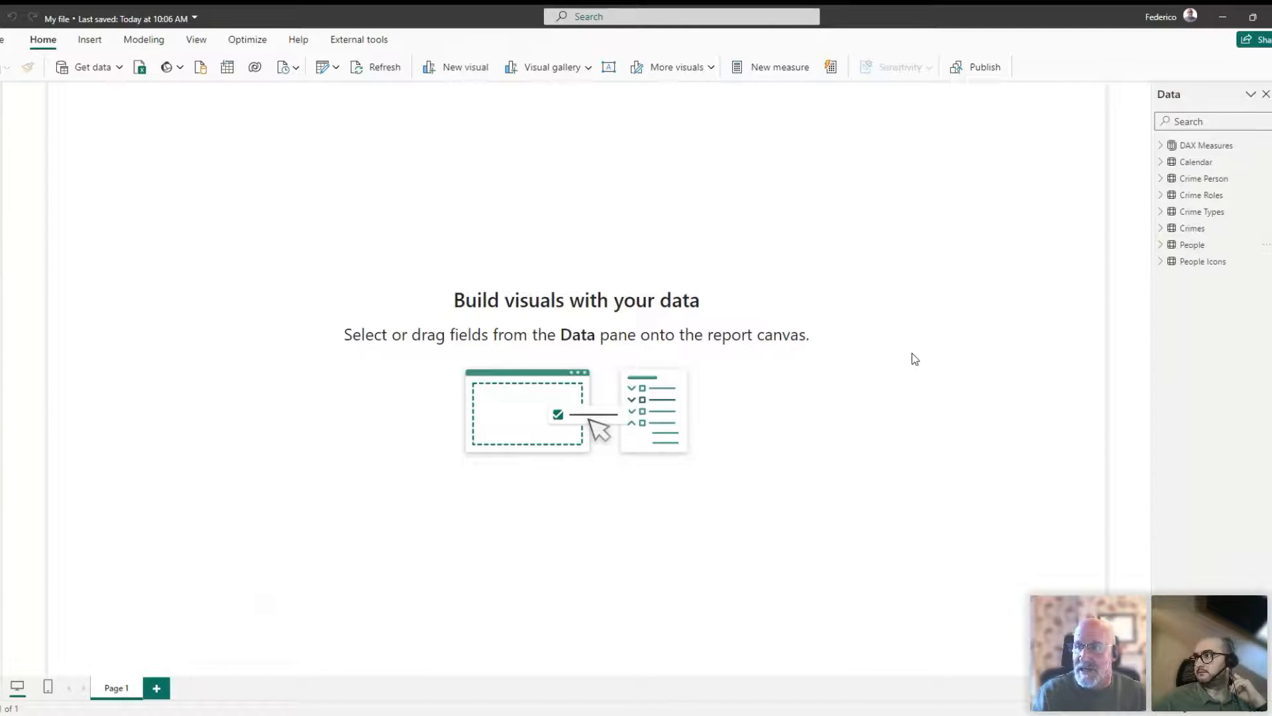
- Inspect the DAX Measures table and the formula of its Records measure
click(1160, 146)
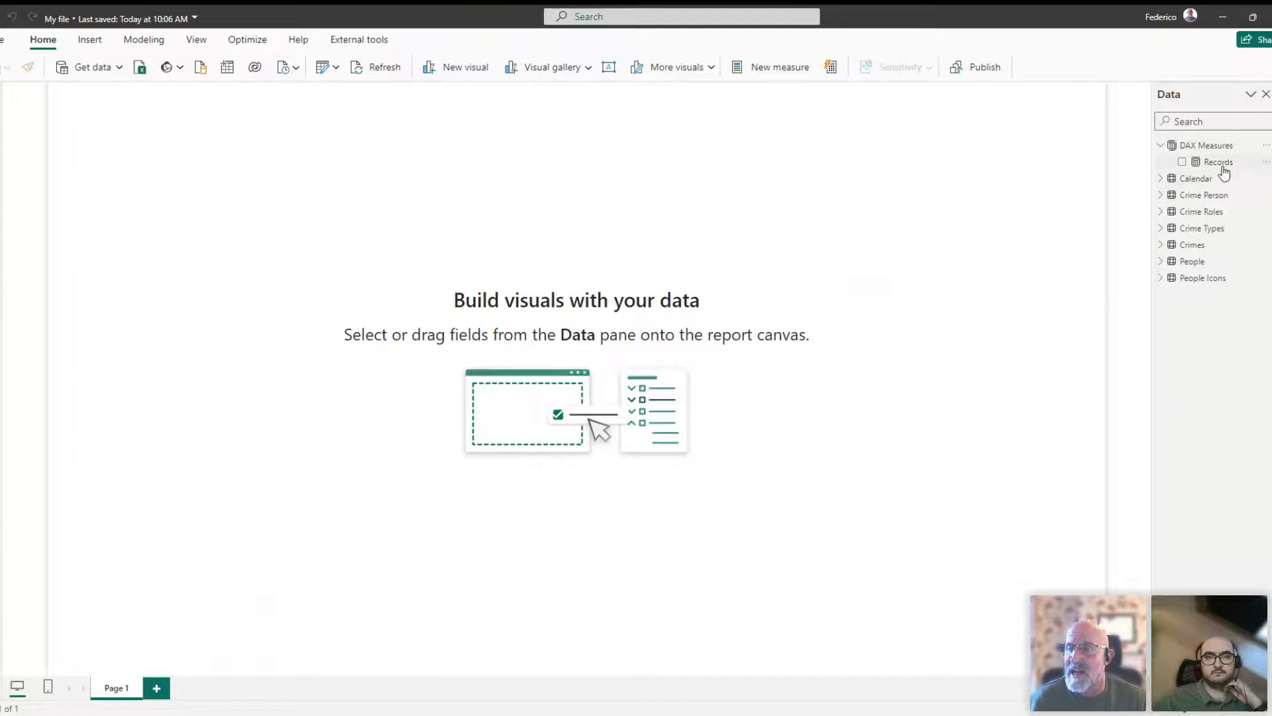
click(1160, 145)
click(1204, 145)
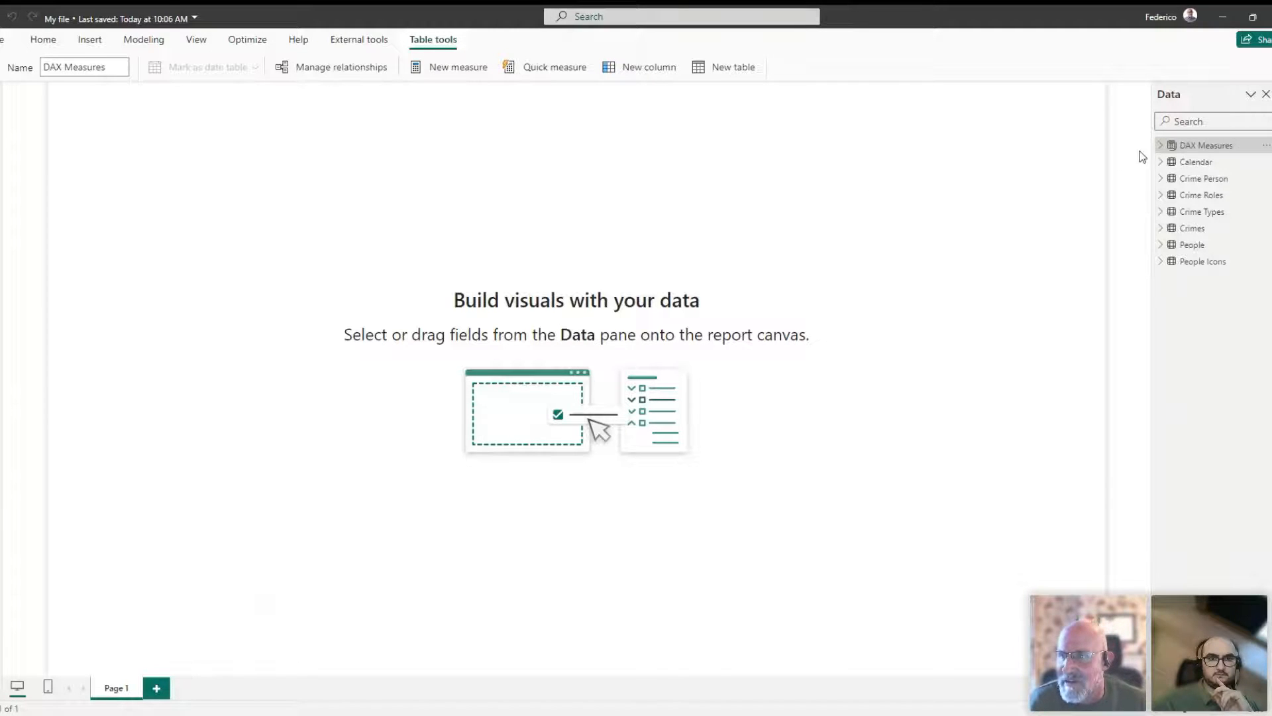
click(1160, 146)
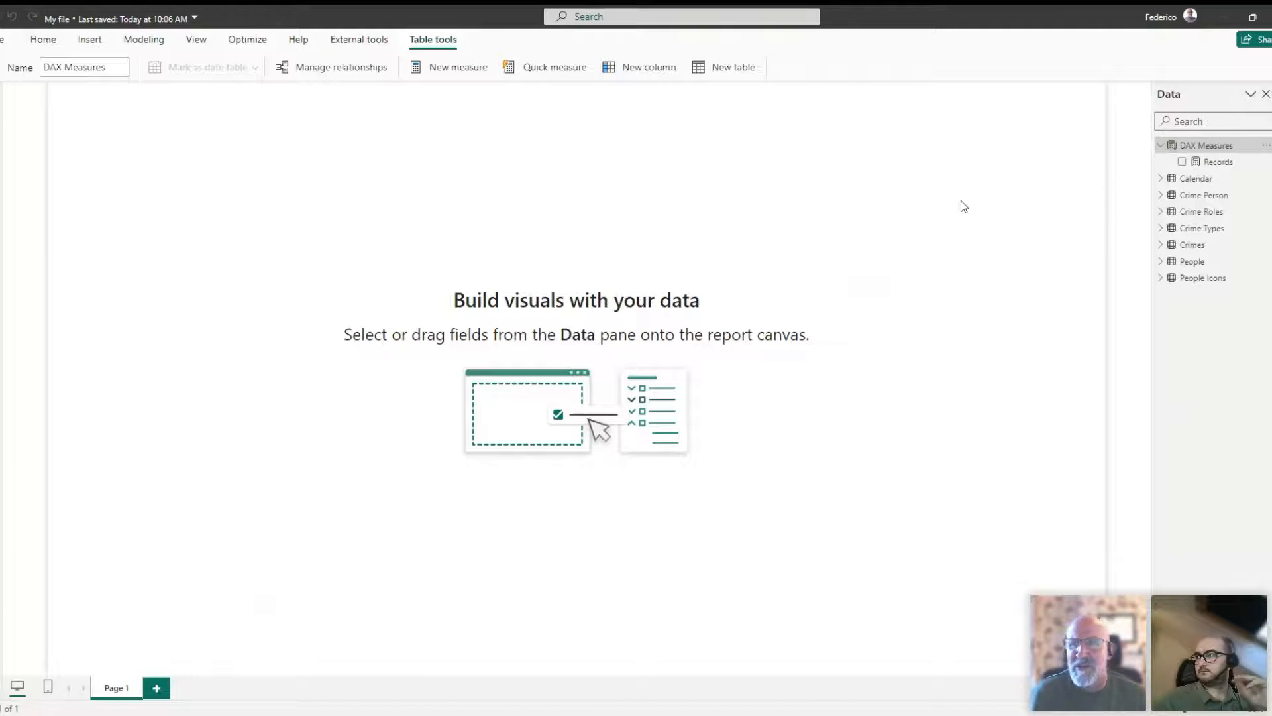
click(1216, 162)
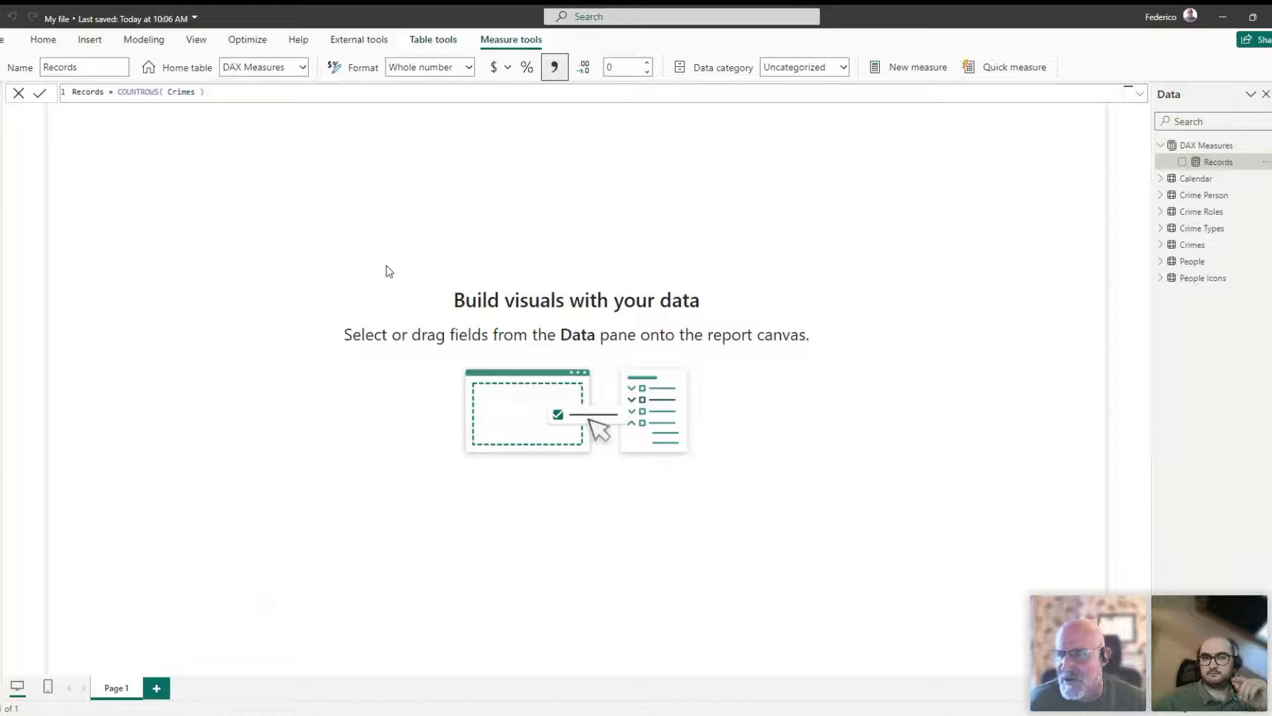
- Show the Records measure in a card on Page 1, and delete the card again
drag(1189, 162, 704, 301)
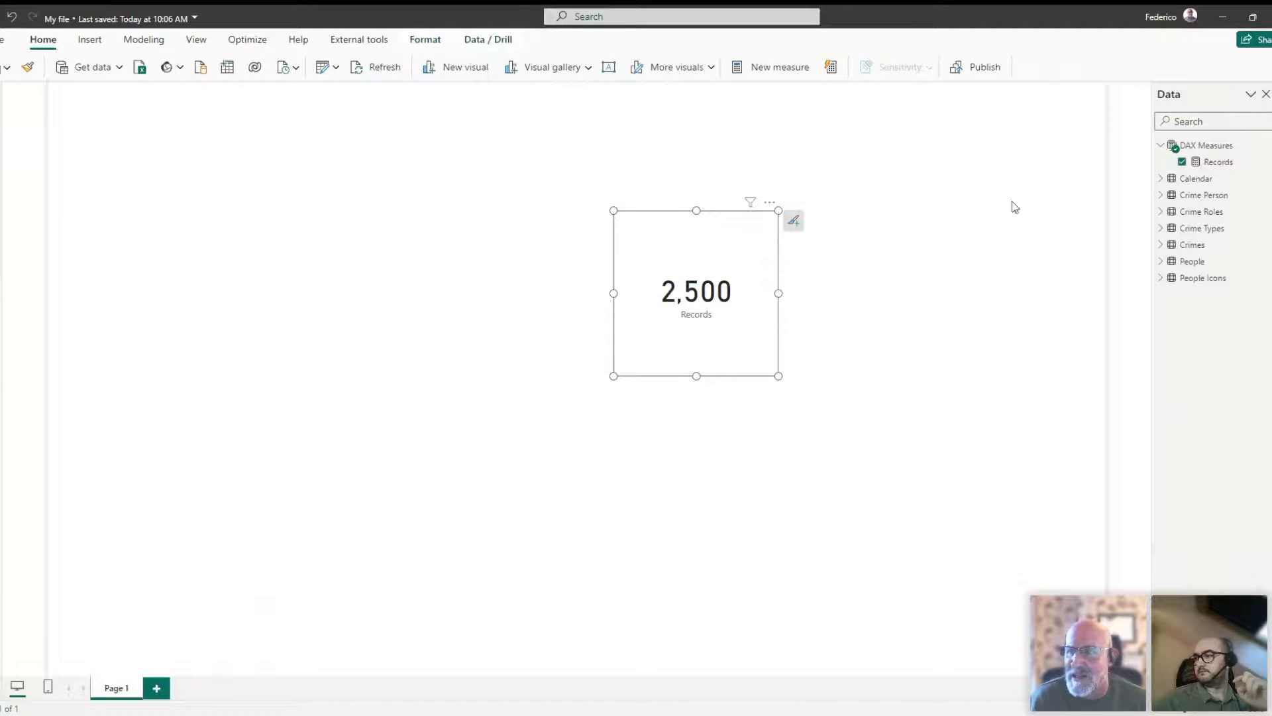
key(Delete)
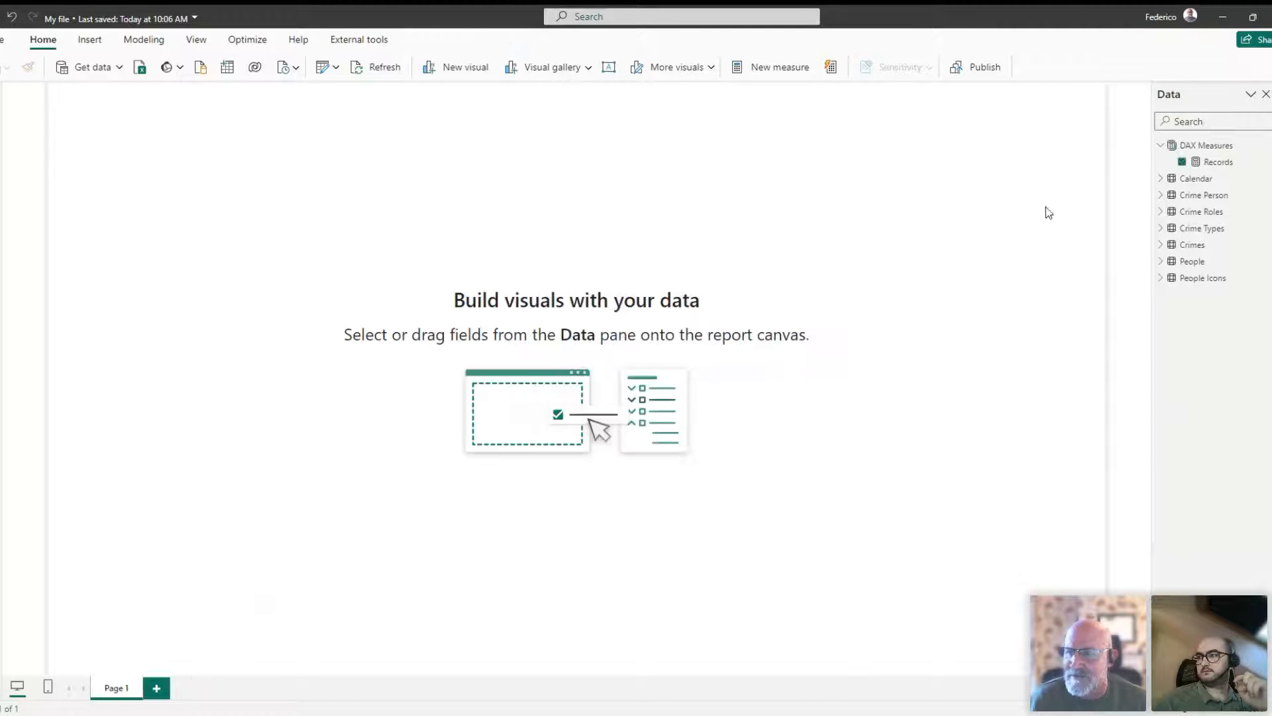
click(1160, 146)
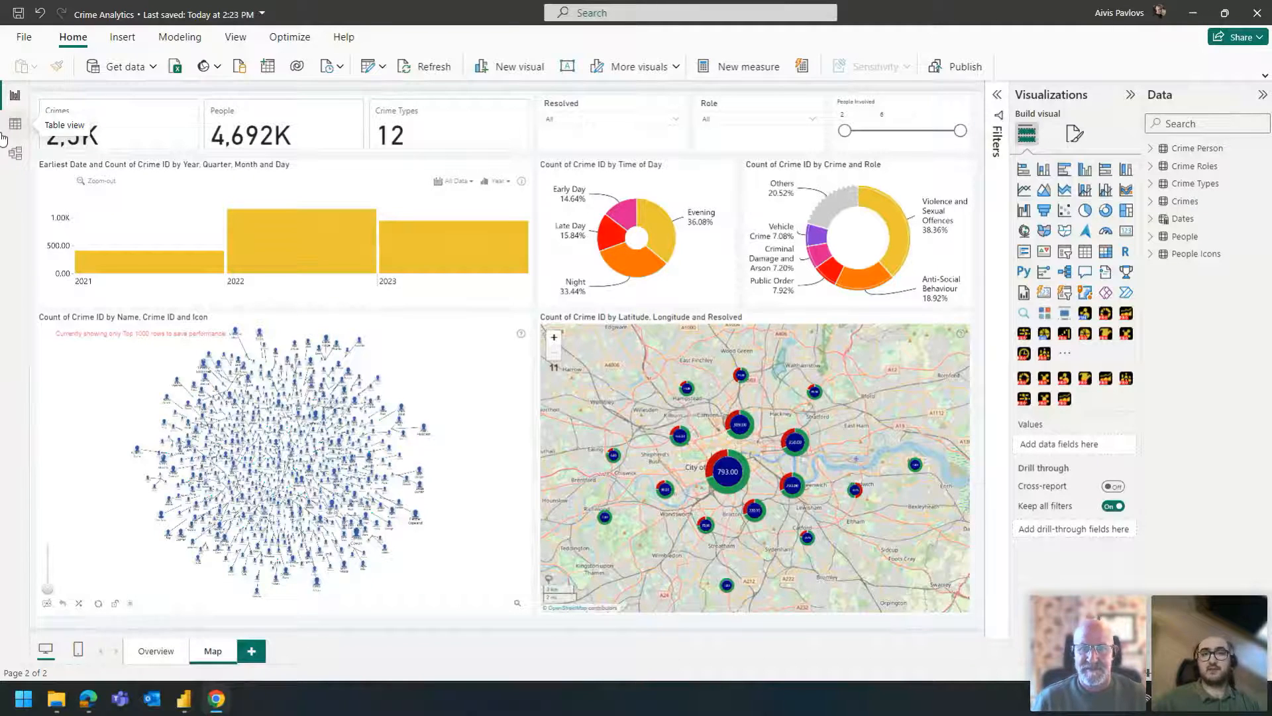
- Open the Crime Analytics queries in a maximized Power Query Editor and compare the commands that transform columns with those that add columns
click(367, 67)
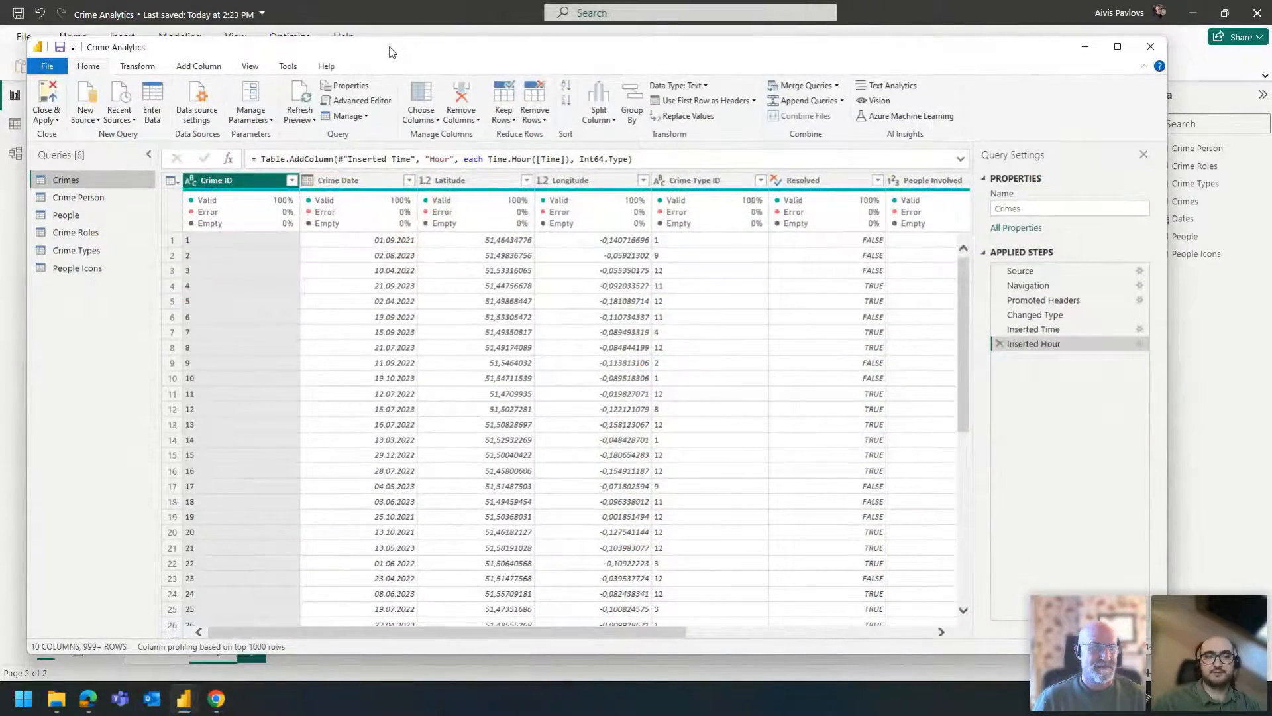
double_click(390, 82)
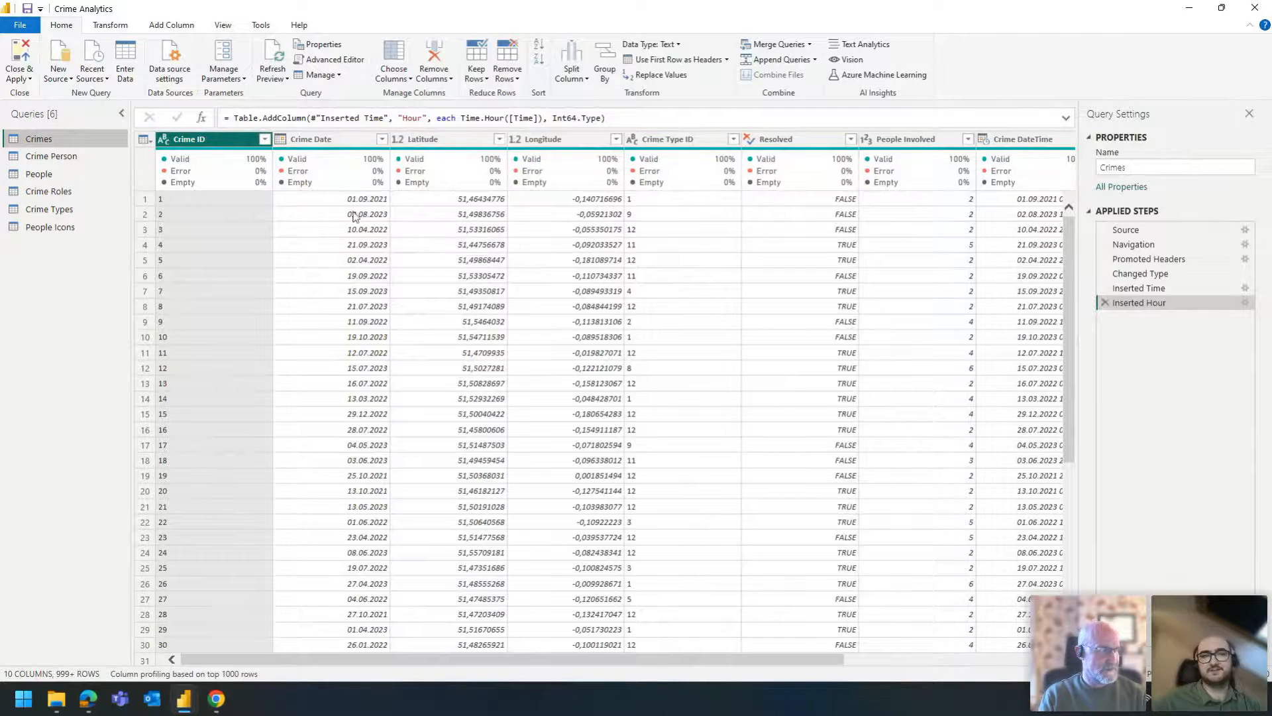
click(146, 25)
click(125, 26)
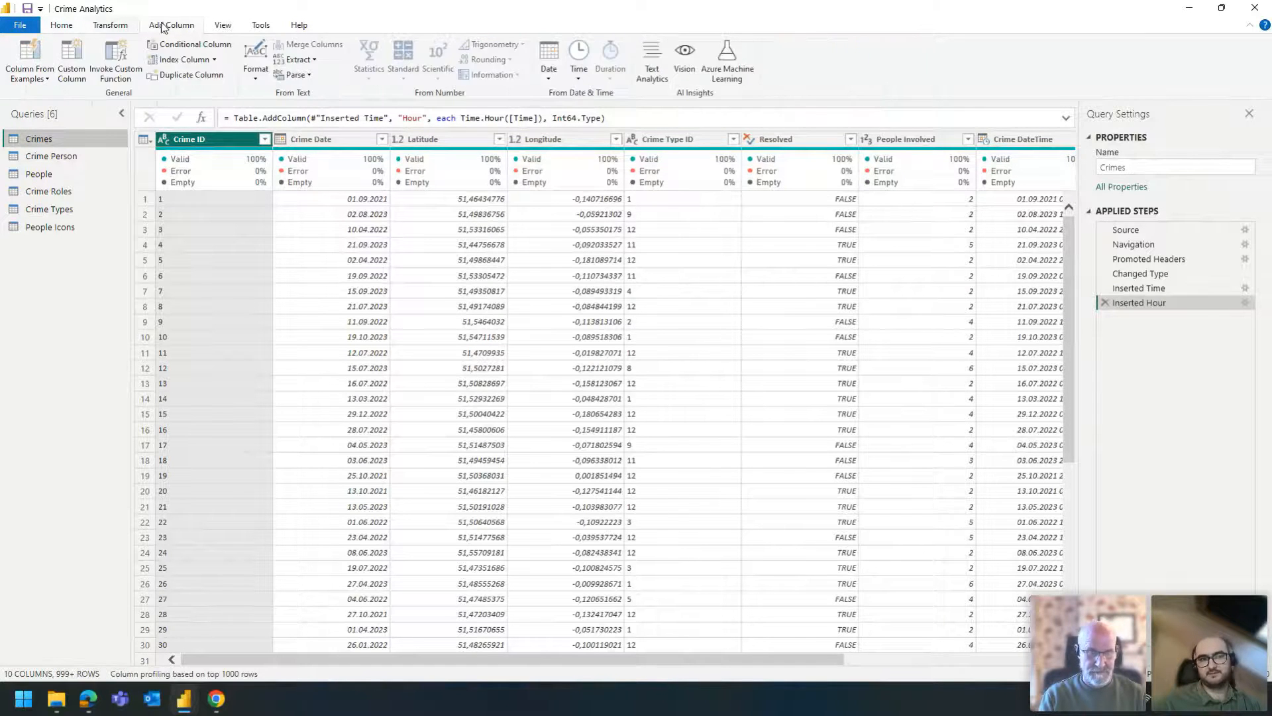
click(144, 25)
click(128, 25)
click(154, 26)
click(128, 26)
click(145, 26)
click(119, 28)
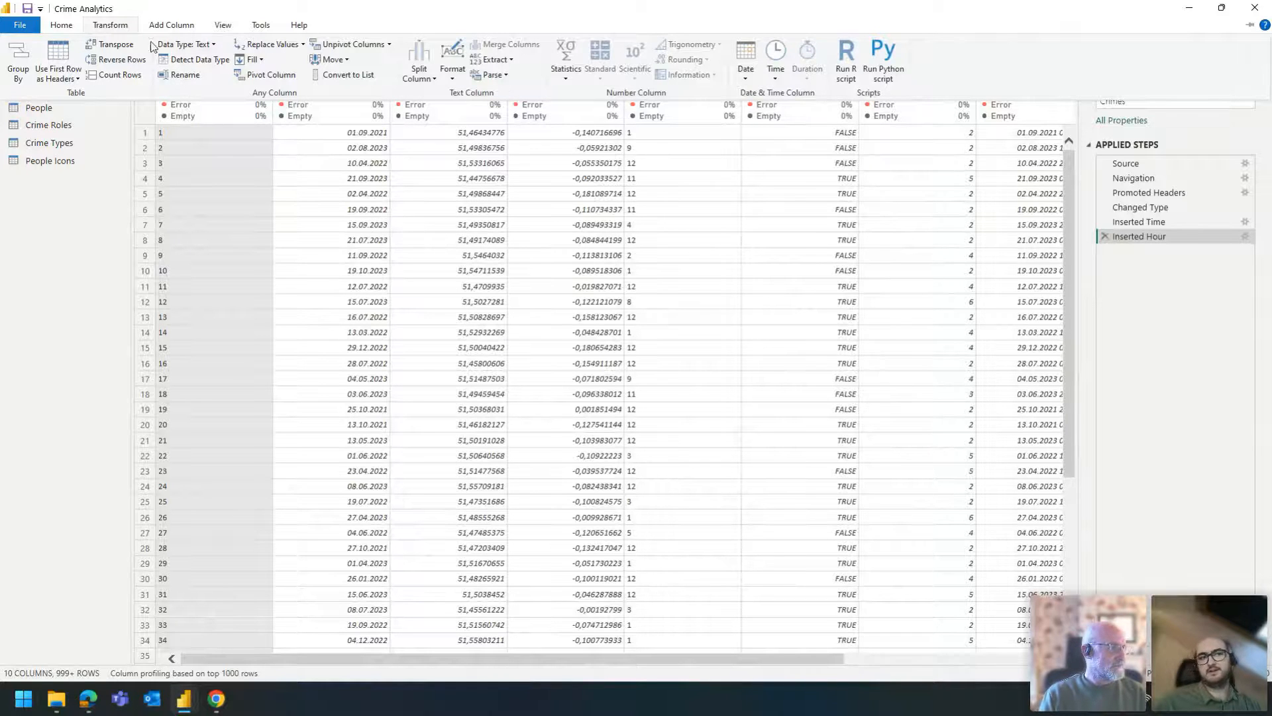
click(120, 25)
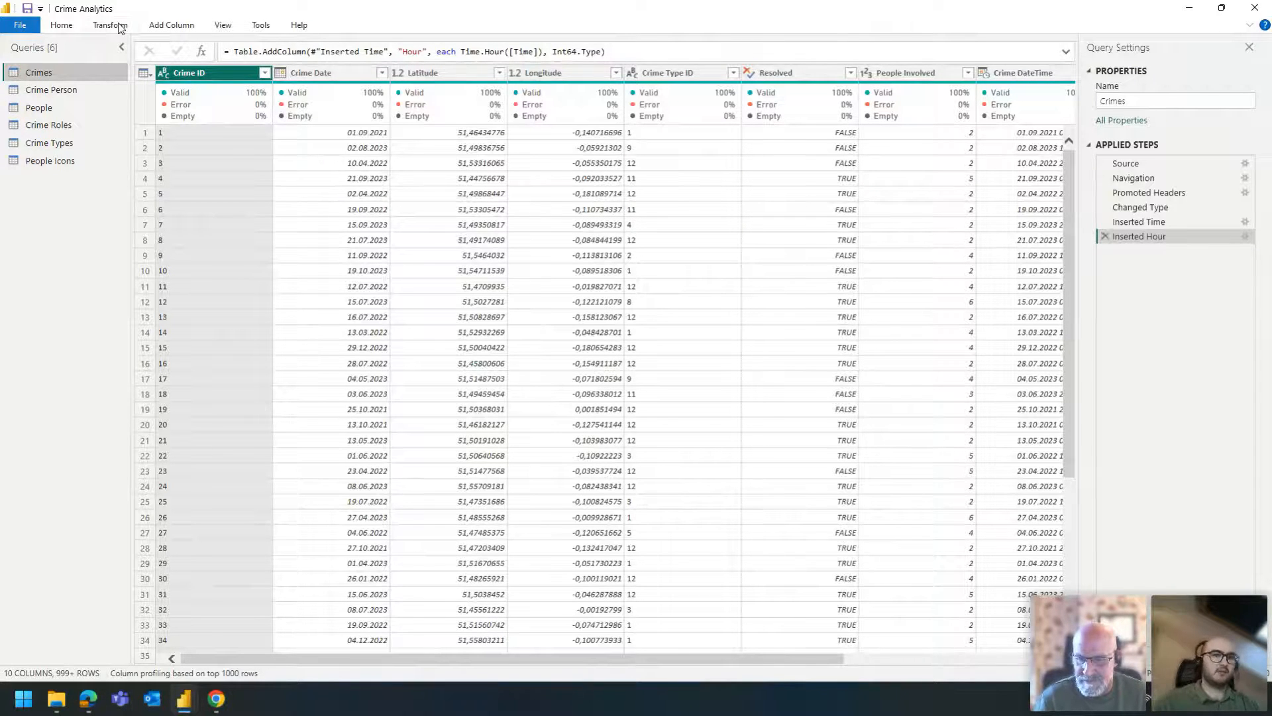
click(175, 26)
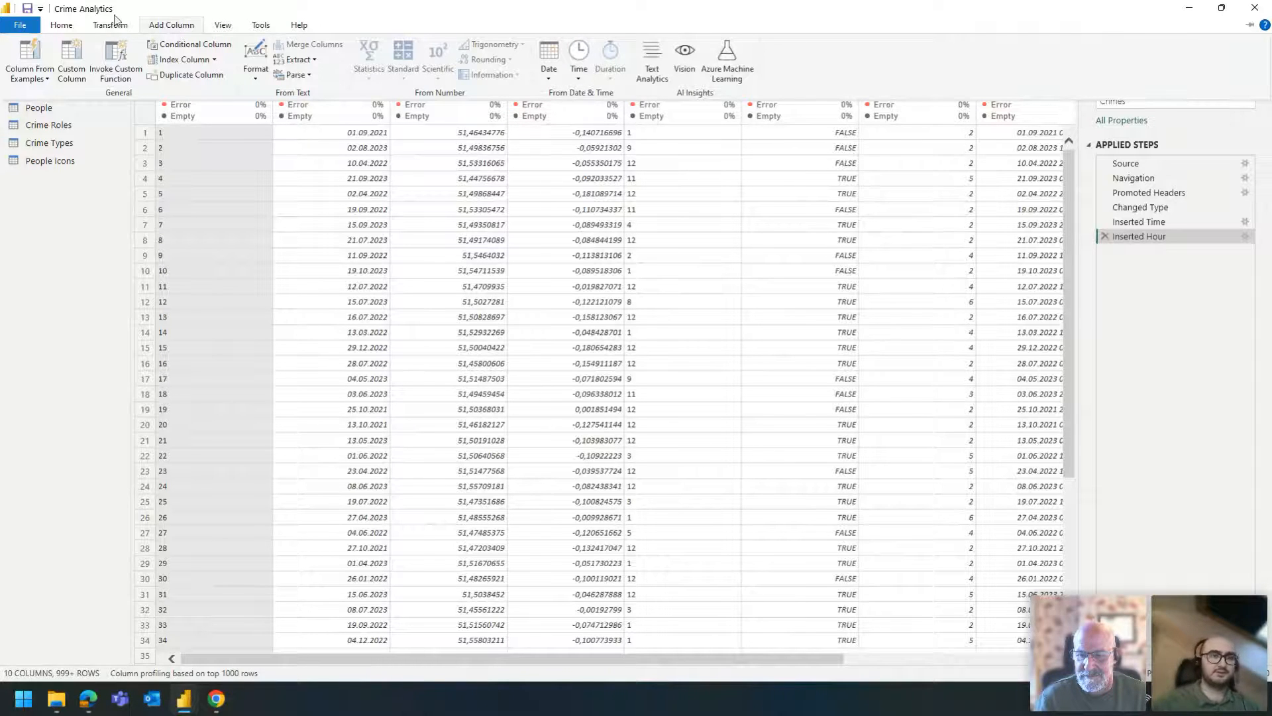
click(1190, 9)
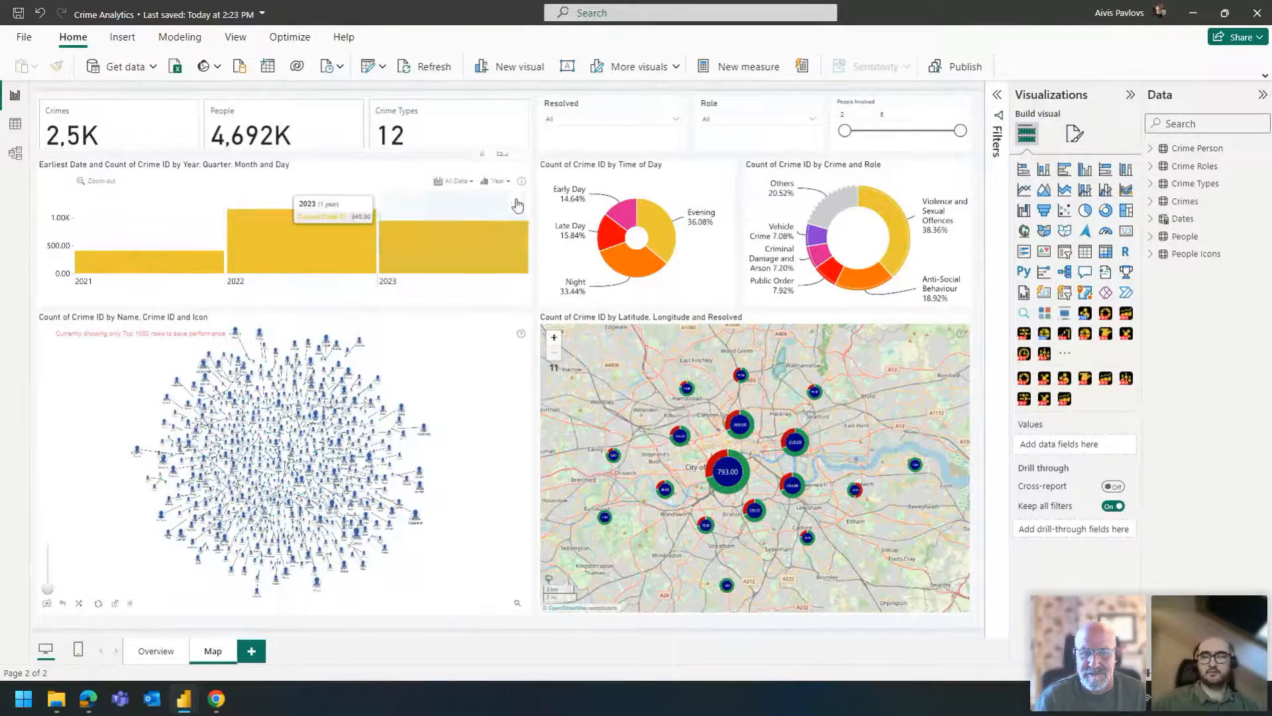
- Select the crime map on the Map page and examine its Latitude, Longitude and Value fields against the Crimes table
key(alt+Tab)
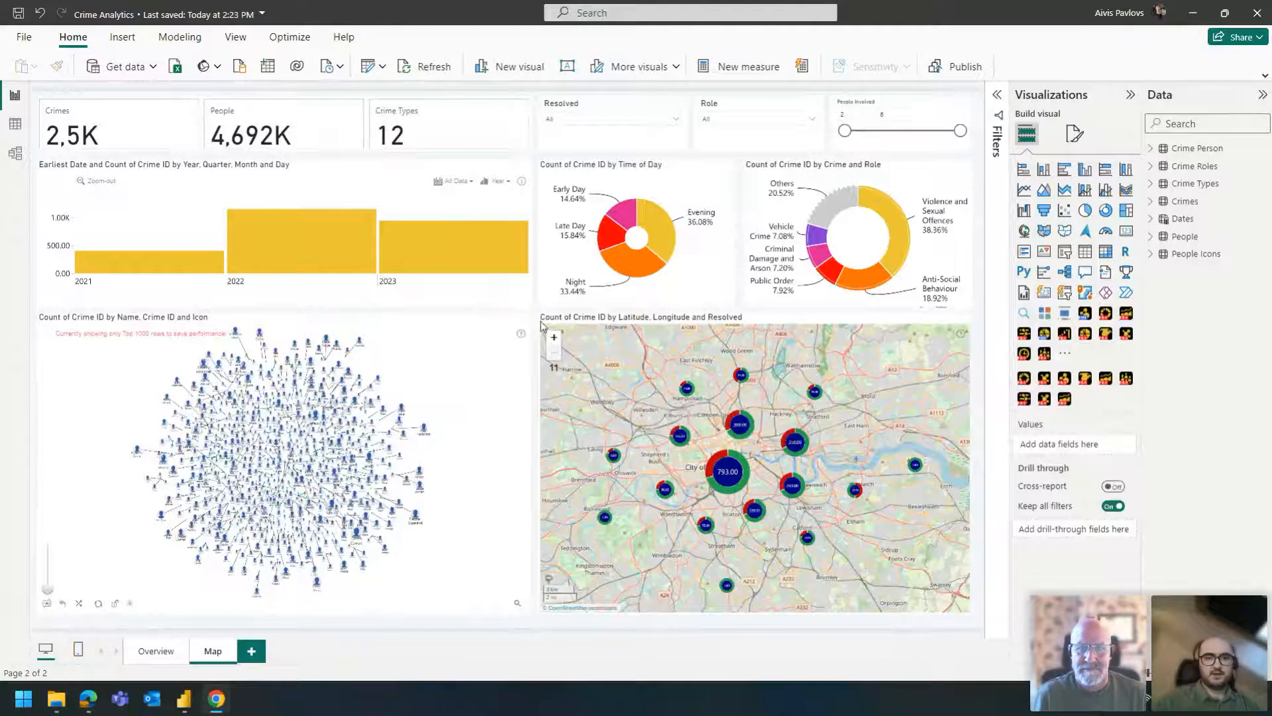
click(537, 316)
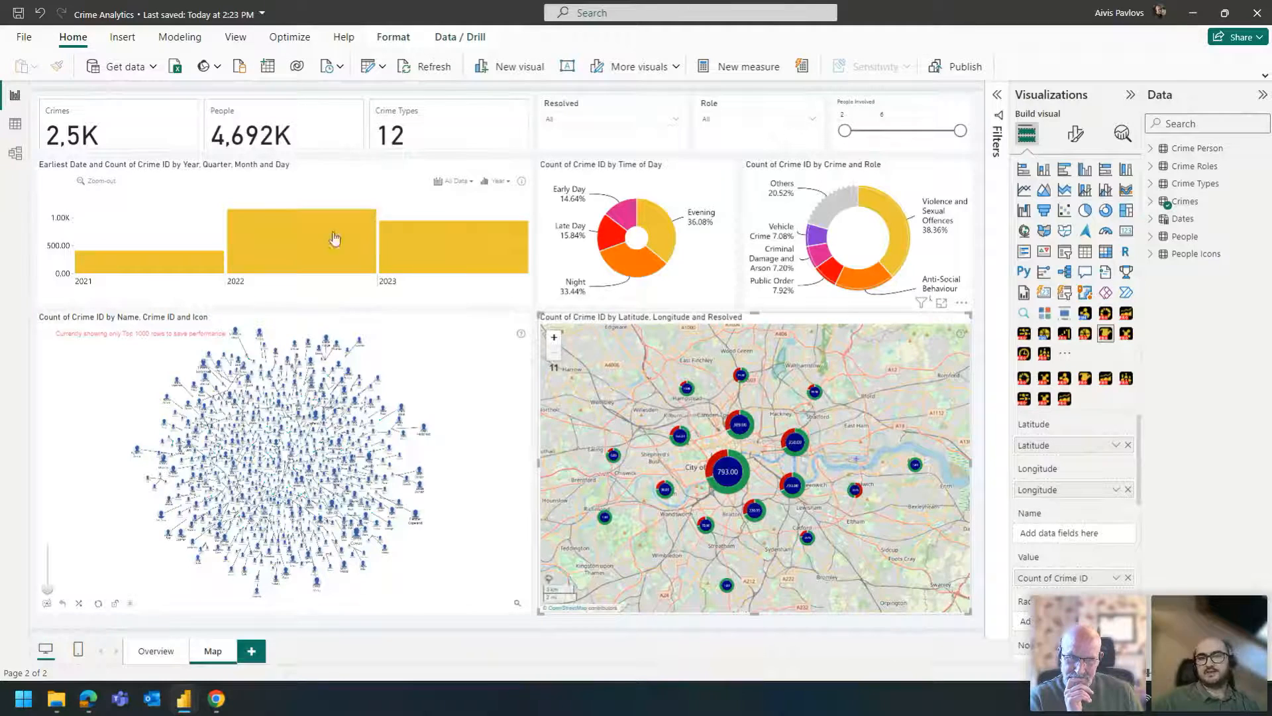
click(538, 305)
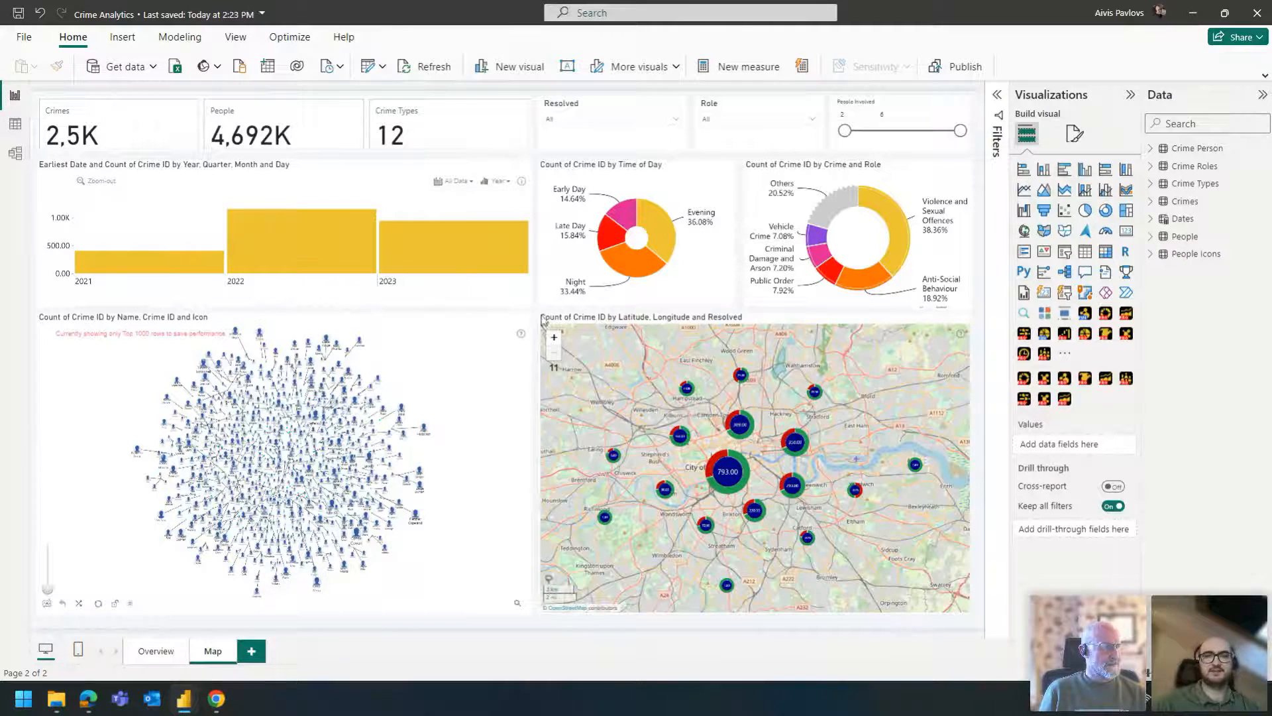
click(610, 323)
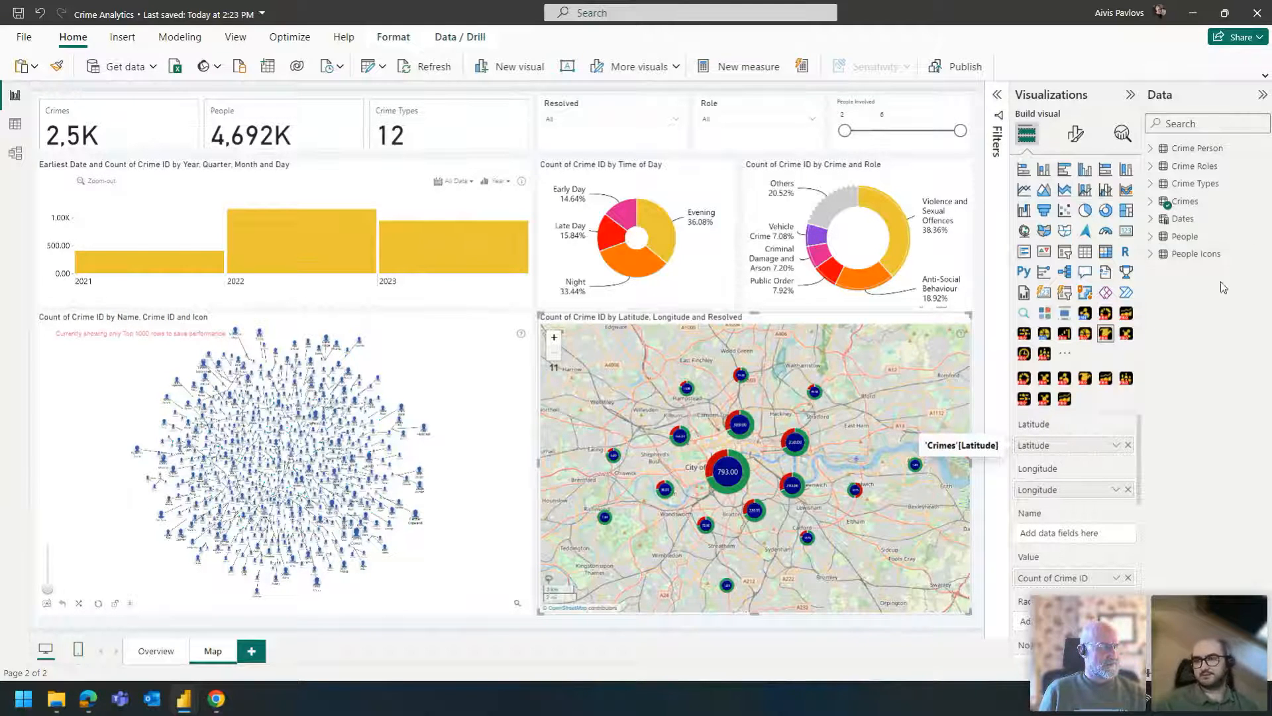
click(1150, 201)
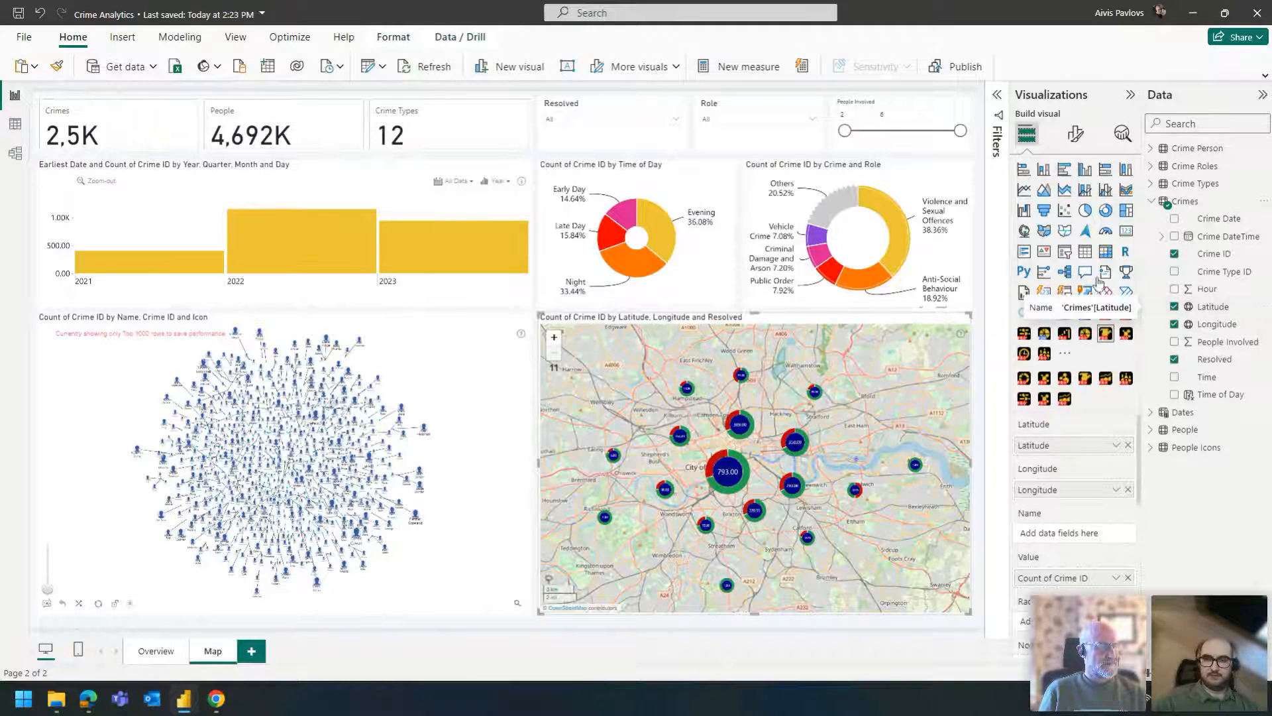
scroll(1060, 450, down, 1)
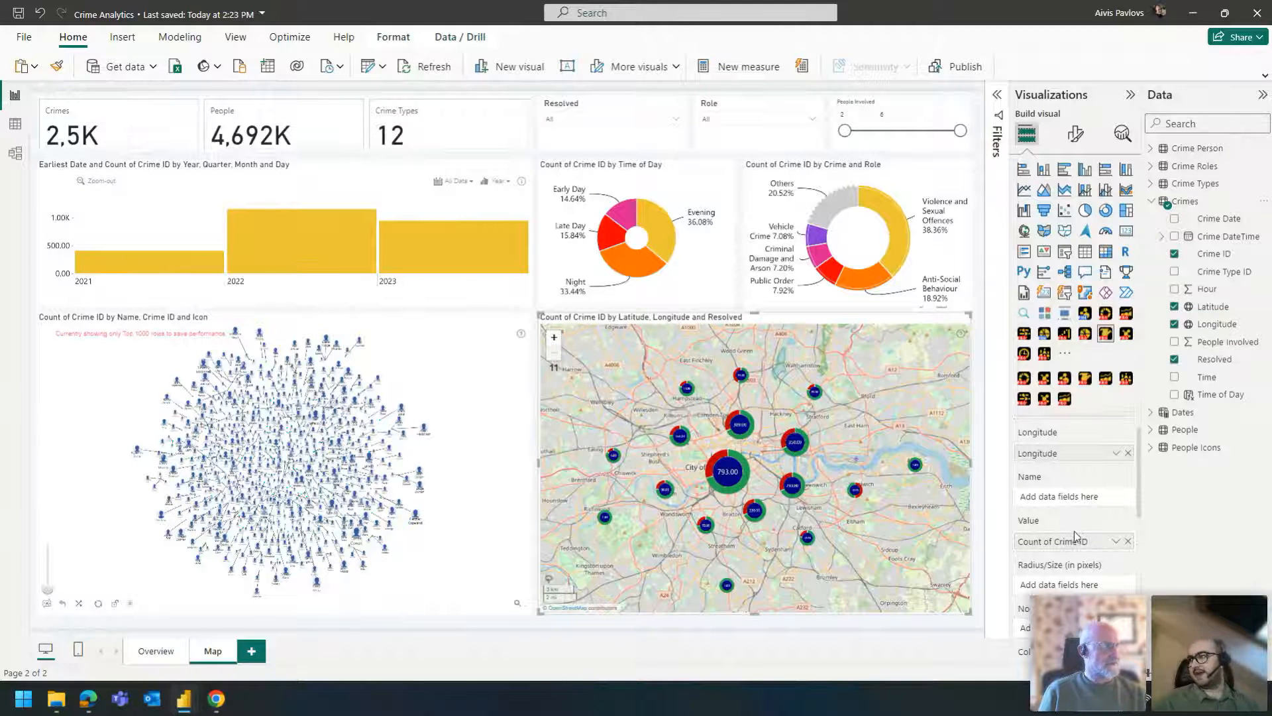
- Review the crime map's remaining field assignments, including Resolved as Category, and examine how its clusters split and merge across zoom levels
scroll(1077, 523, down, 1)
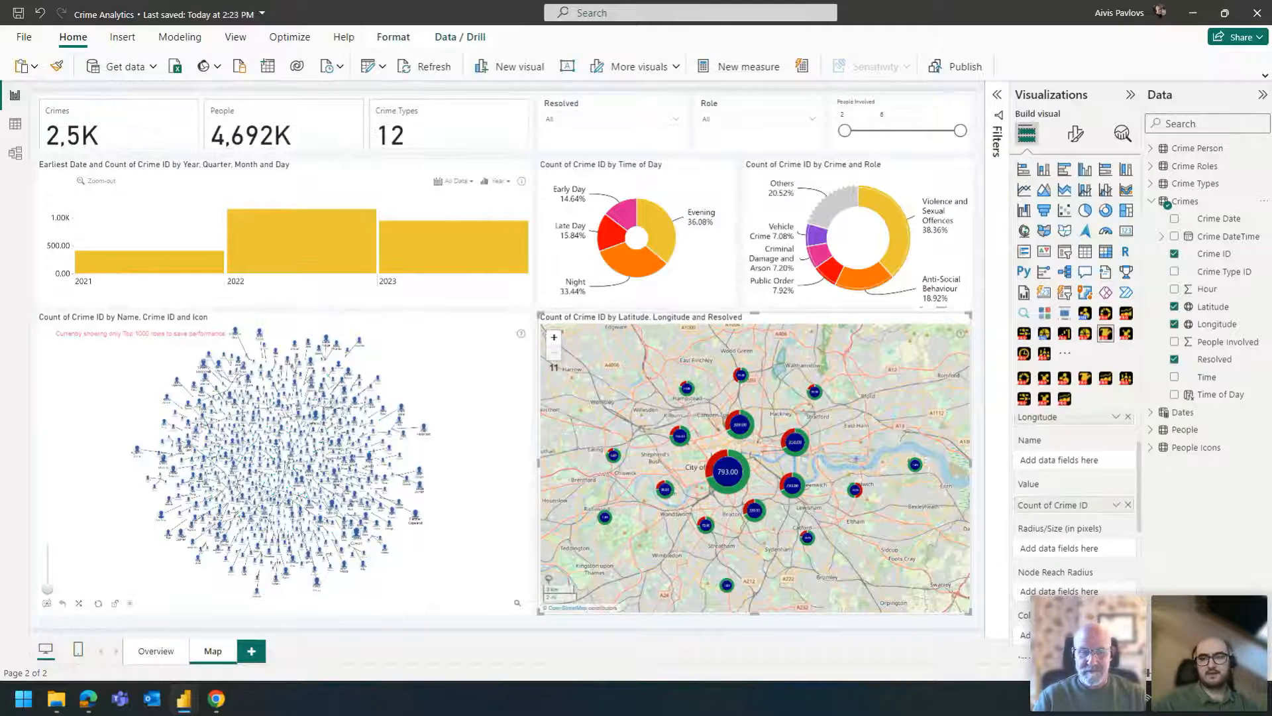
scroll(1063, 520, down, 1)
scroll(1063, 520, down, 6)
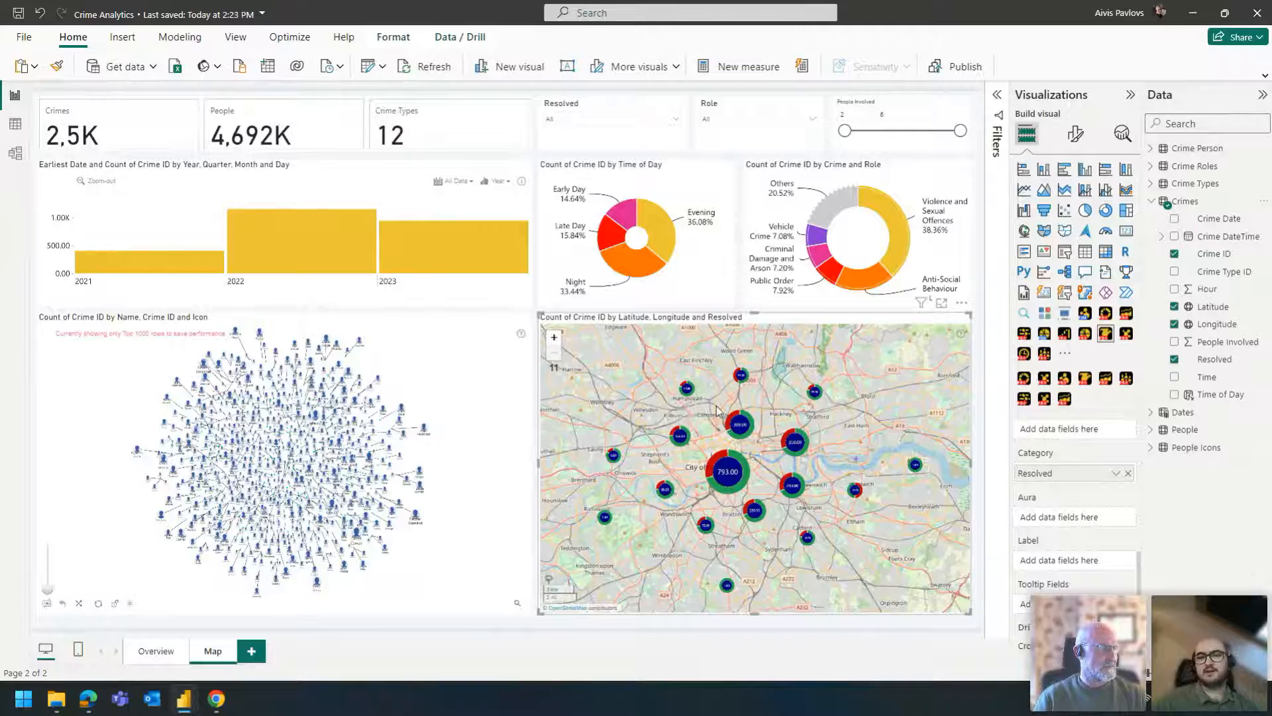
scroll(697, 400, up, 1)
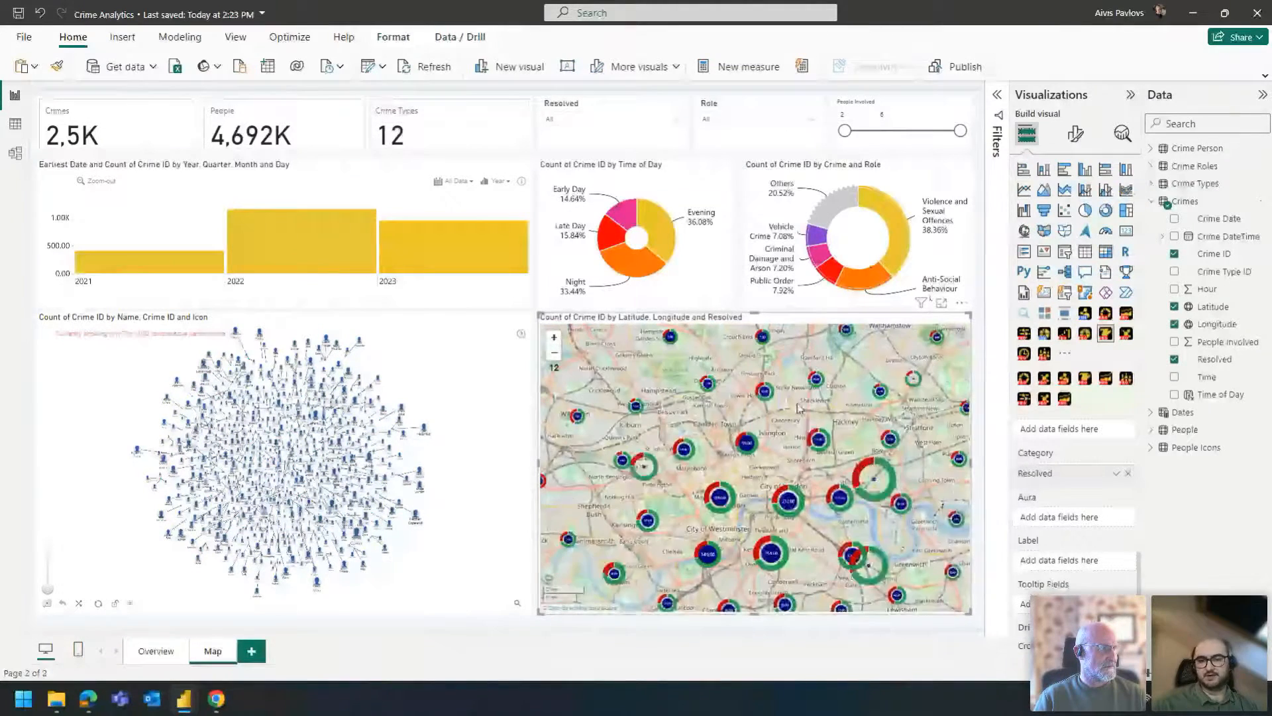
drag(807, 427, 788, 444)
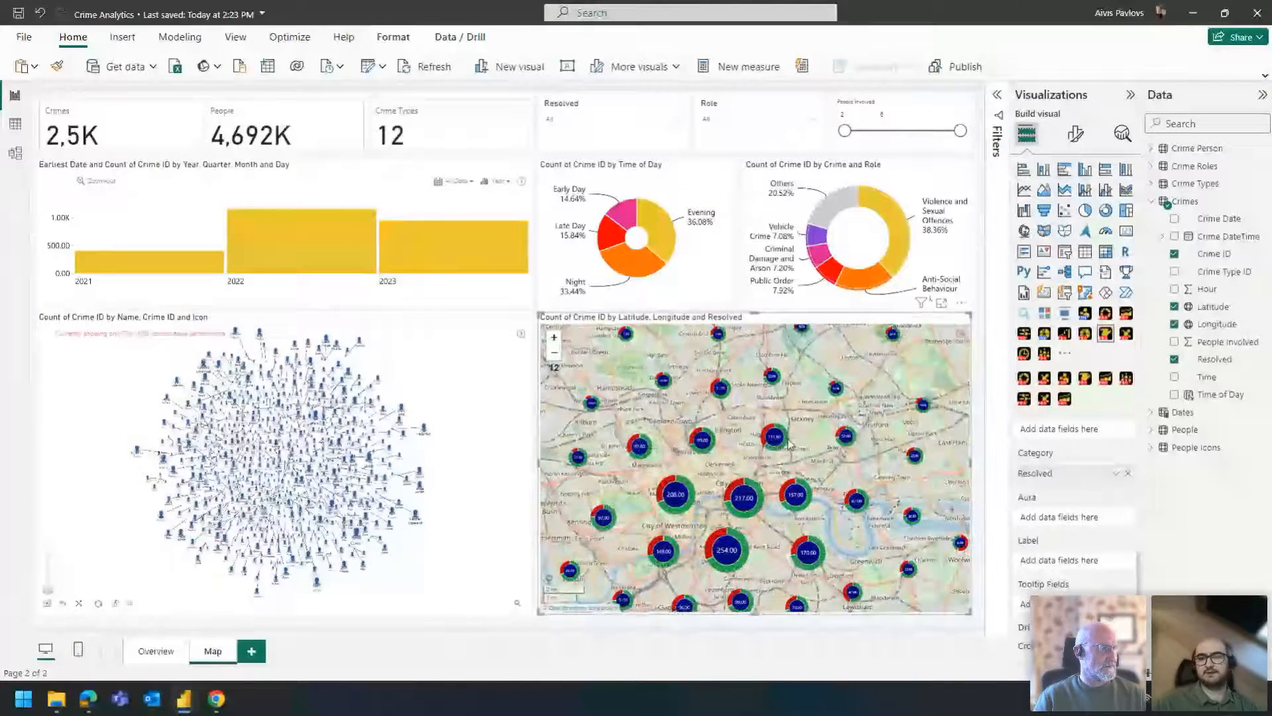
scroll(789, 443, down, 1)
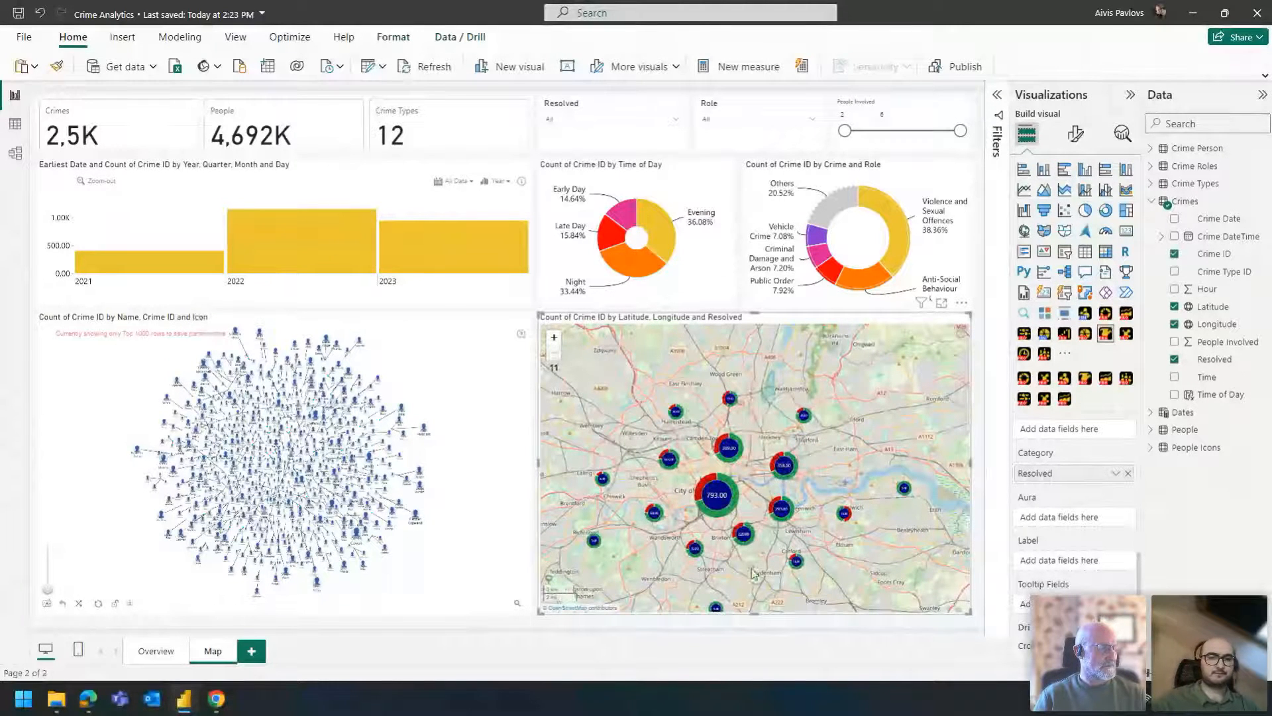
- Open the crime map's Node Settings and examine its clustering, fill color and node radius options against the cluster display
click(1075, 134)
click(1085, 359)
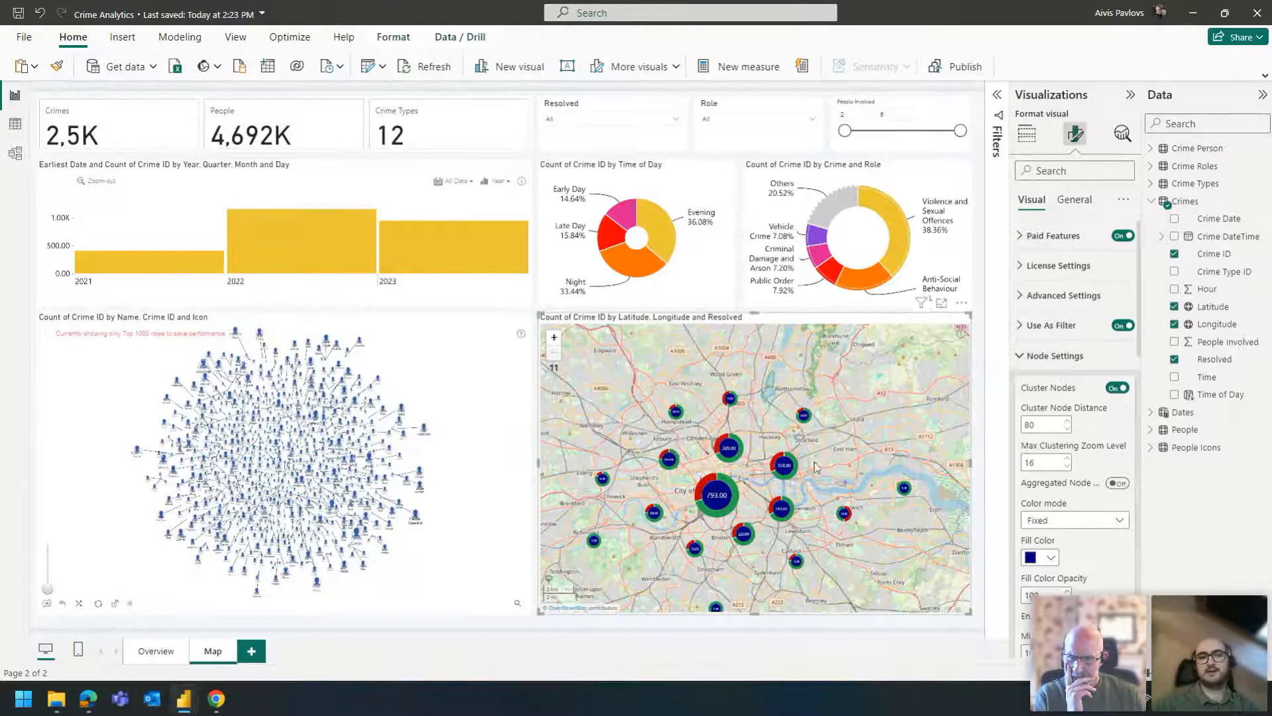
drag(691, 475, 695, 463)
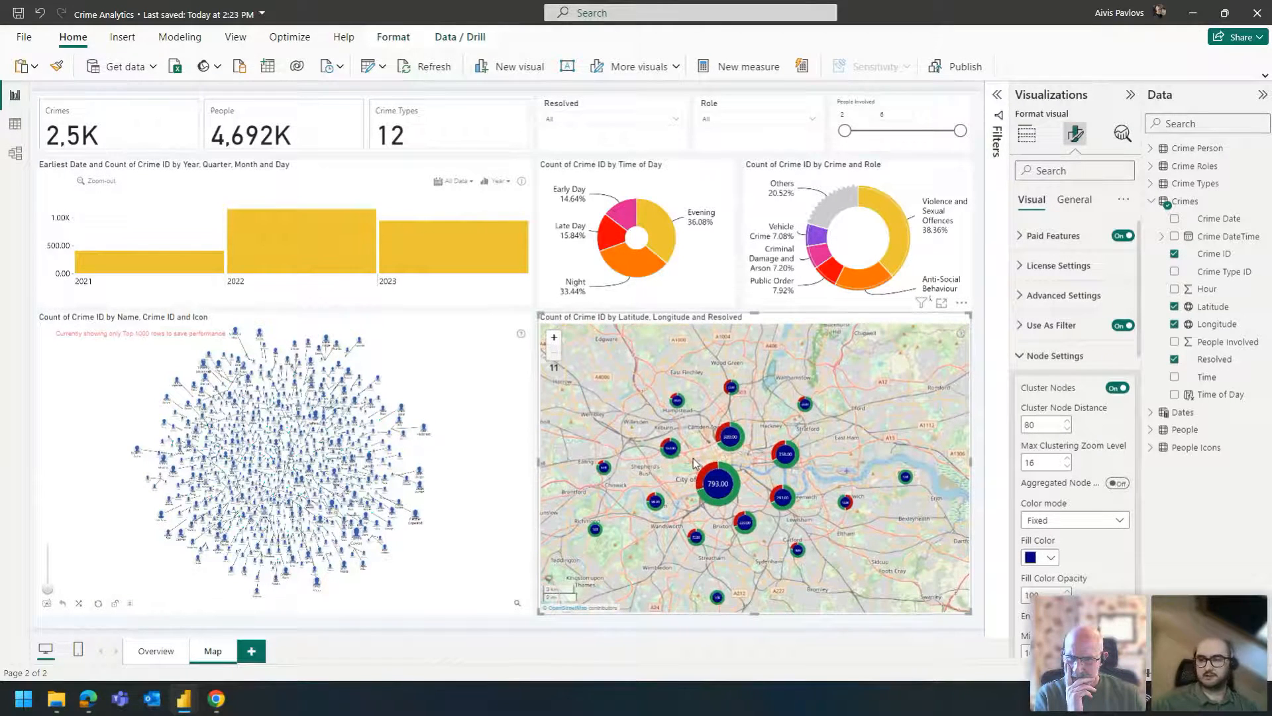
scroll(806, 456, up, 2)
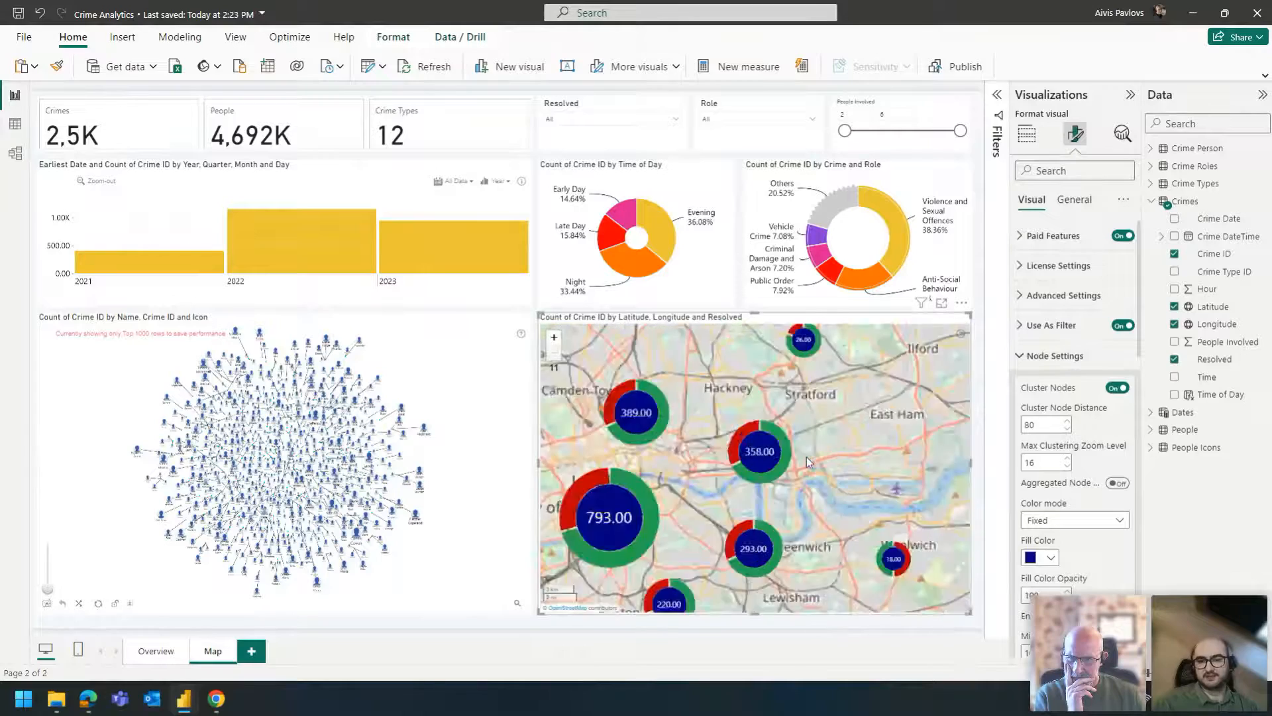
scroll(769, 463, down, 1)
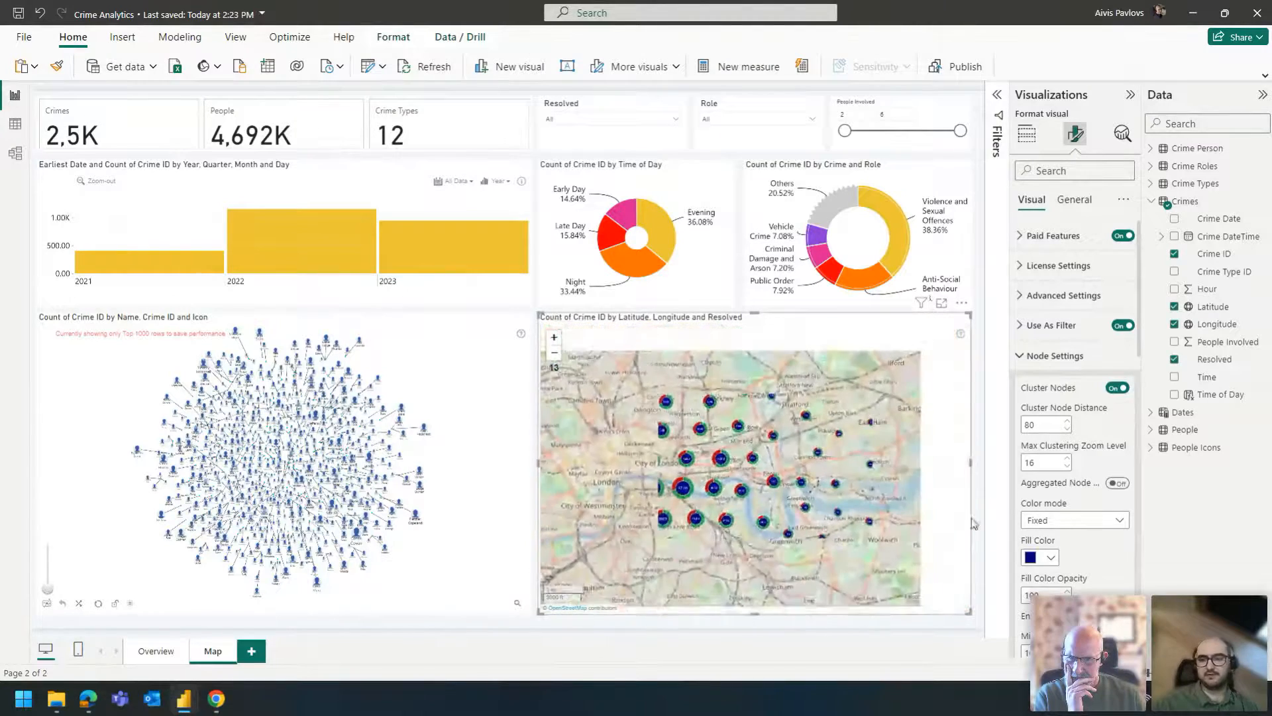
scroll(1070, 530, down, 3)
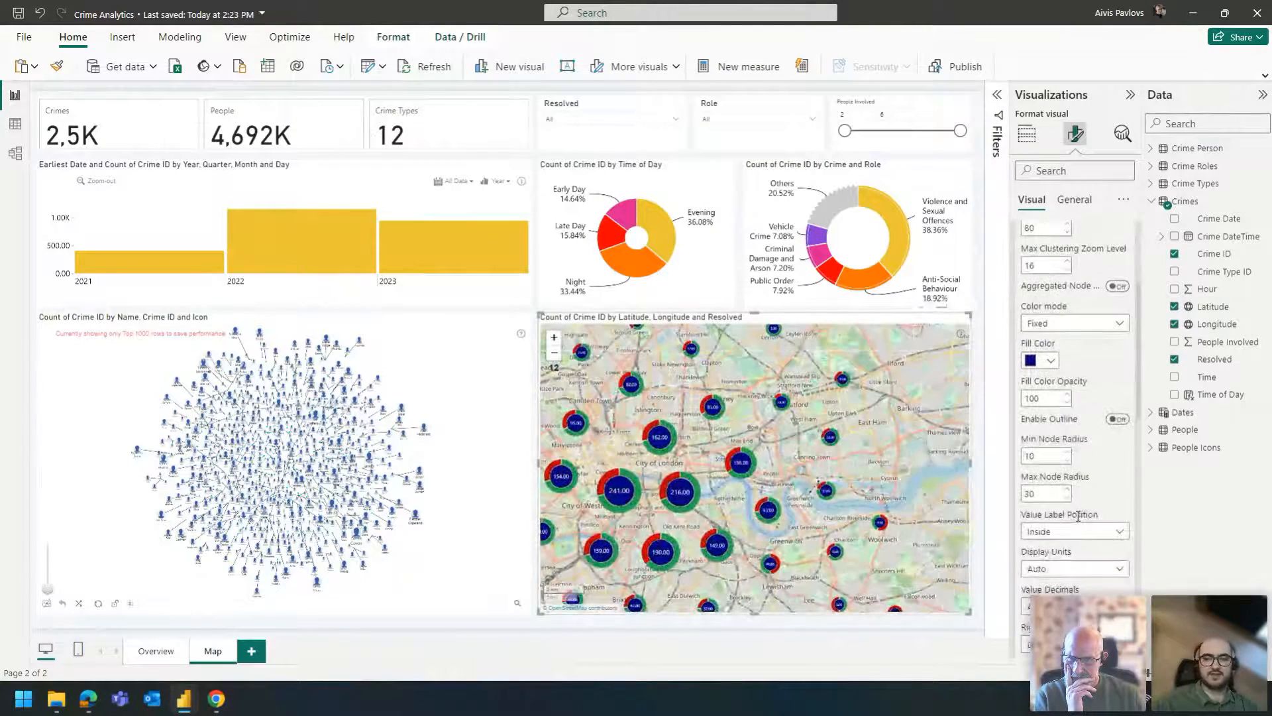
scroll(1080, 513, down, 2)
scroll(1081, 515, up, 2)
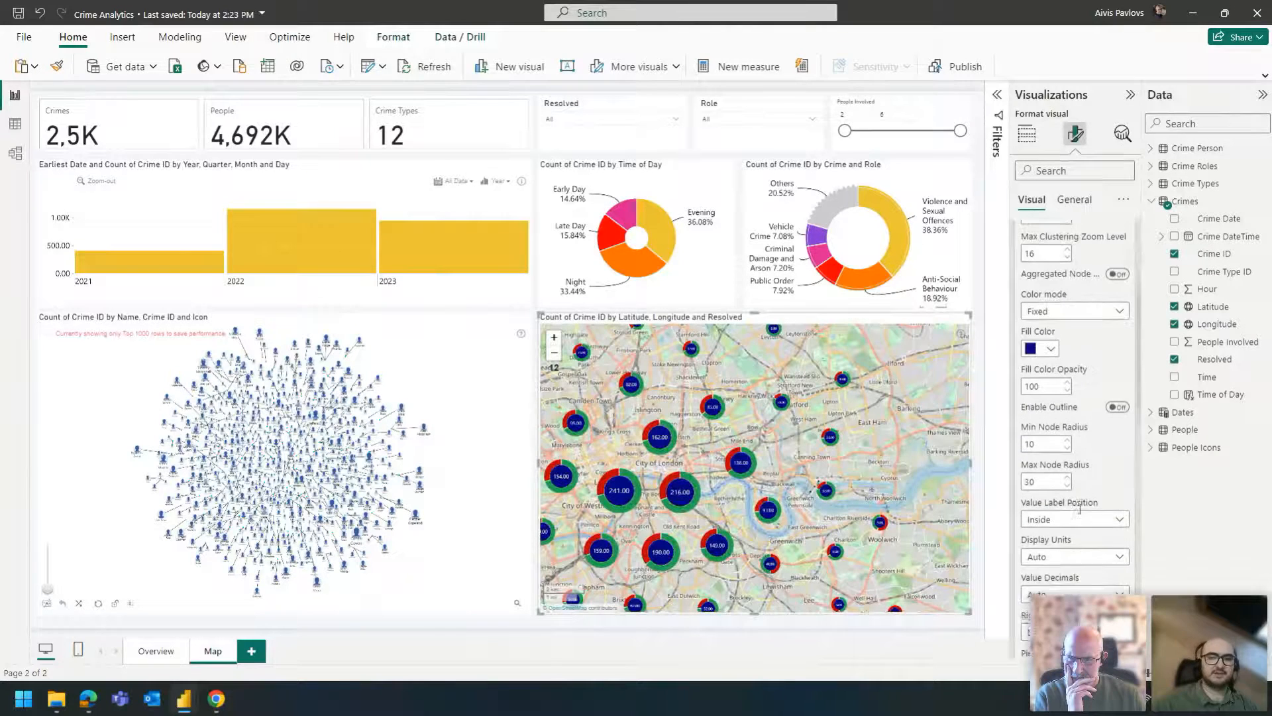
- Examine the crime map around London Stadium at zoom levels 16 and 17 to compare clustered nodes with individual crimes
scroll(783, 407, up, 4)
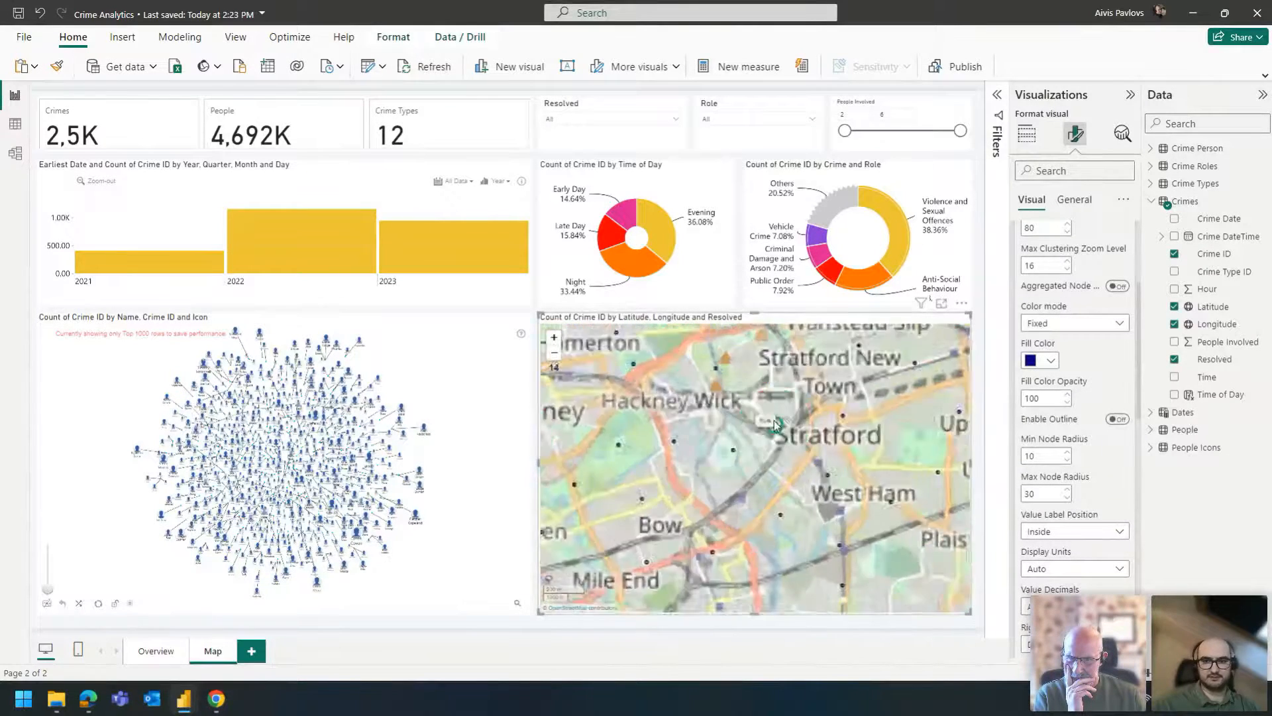
drag(782, 427, 888, 383)
drag(709, 521, 767, 473)
scroll(1090, 442, up, 3)
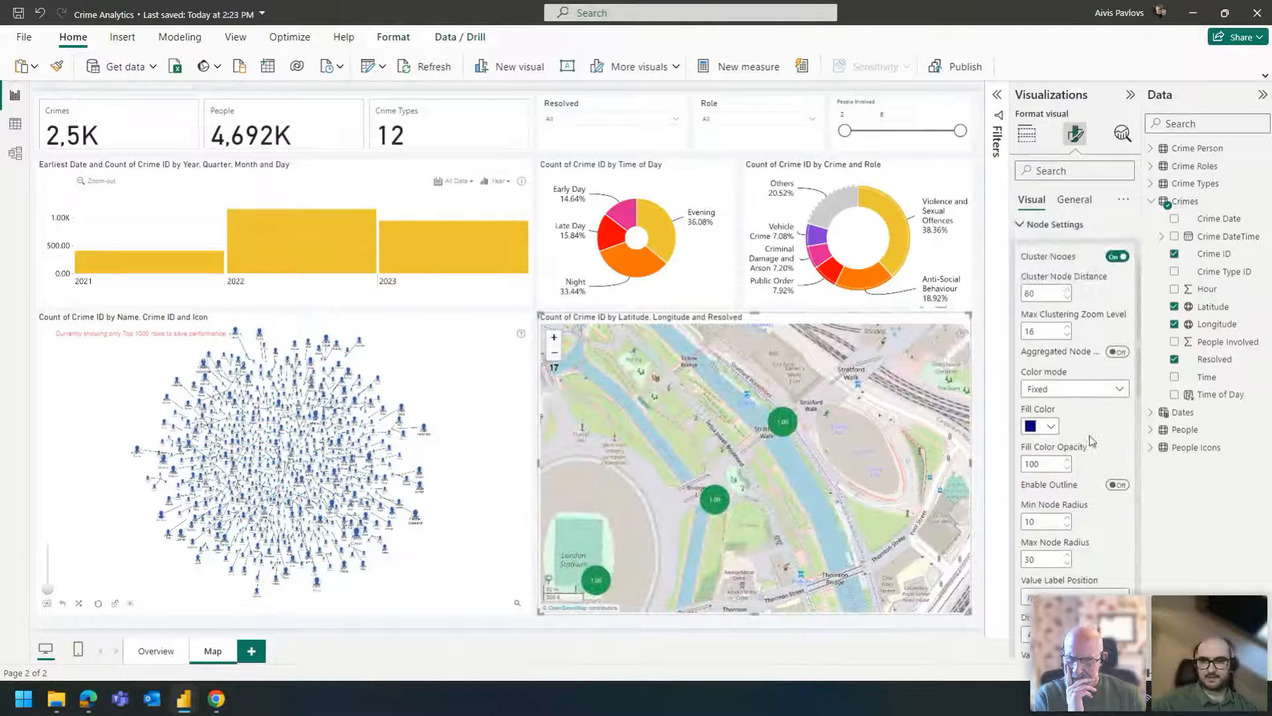
scroll(1090, 453, down, 2)
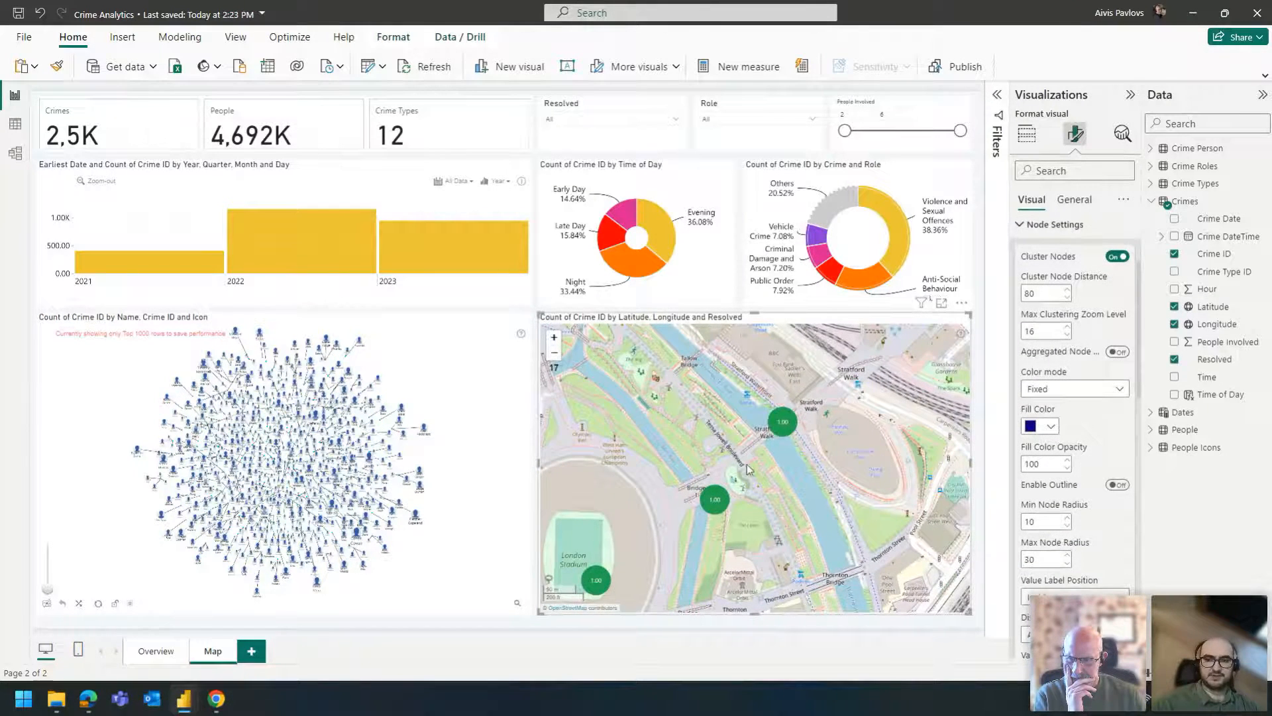
scroll(762, 465, down, 1)
scroll(755, 457, up, 1)
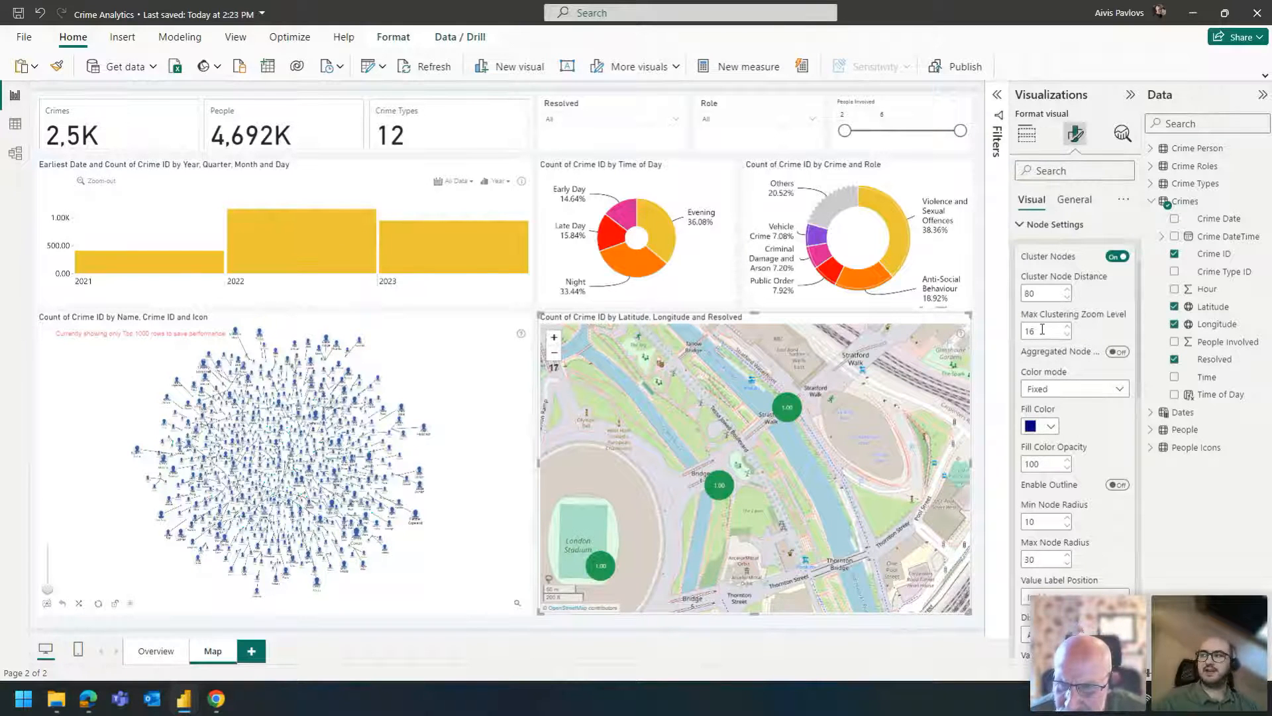
scroll(781, 438, down, 1)
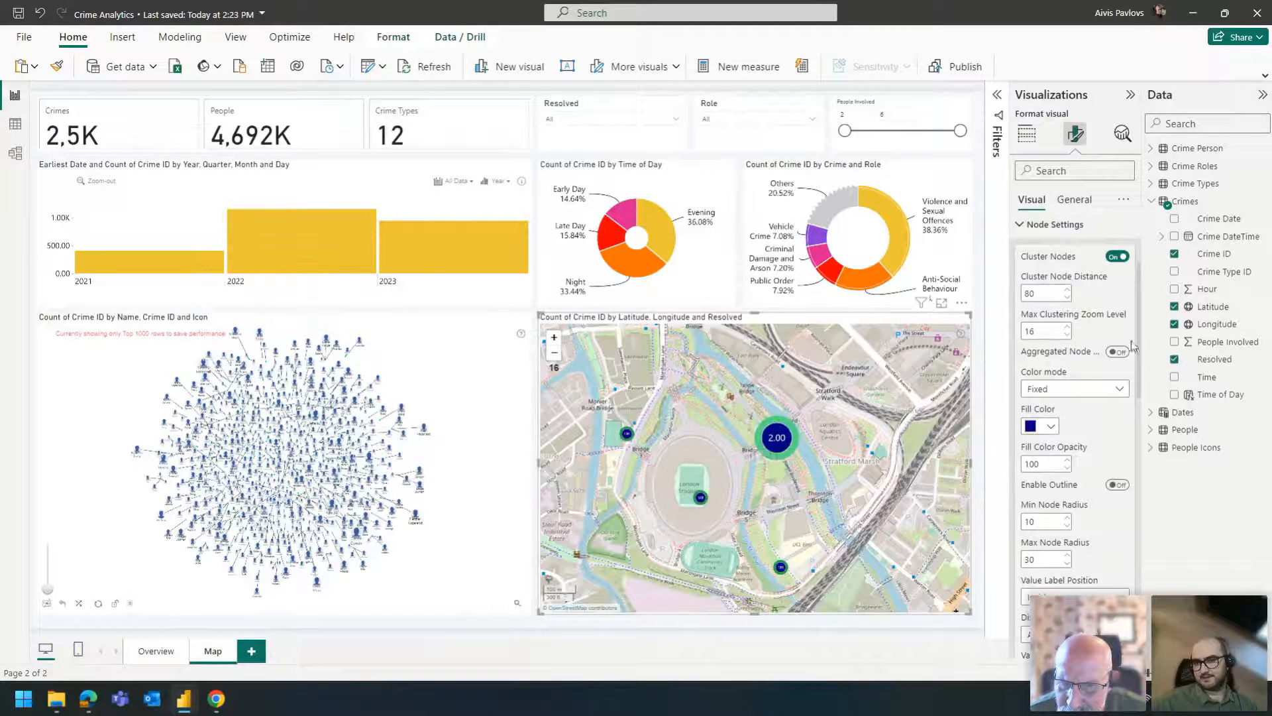
- Set the crime map's Max Clustering Zoom Level to 18 and check the nodes near London Stadium at zoom level 17
drag(1053, 331, 1015, 334)
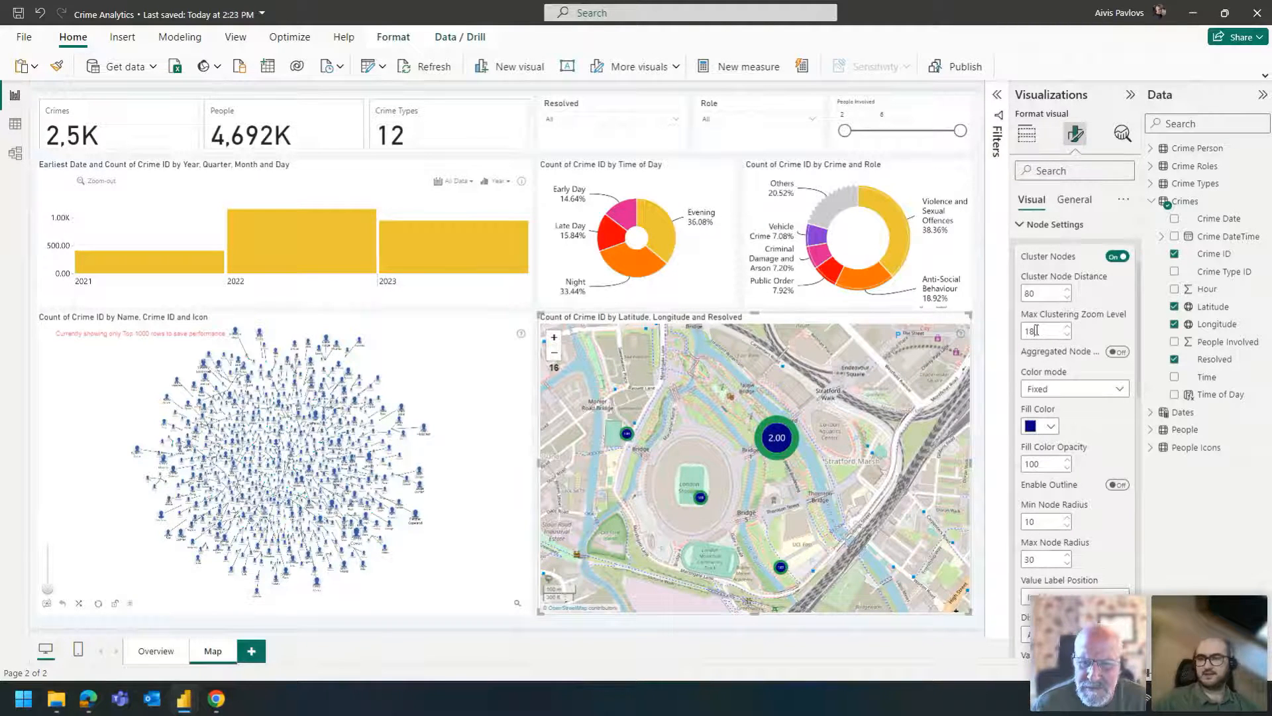
scroll(763, 458, up, 1)
scroll(764, 457, up, 1)
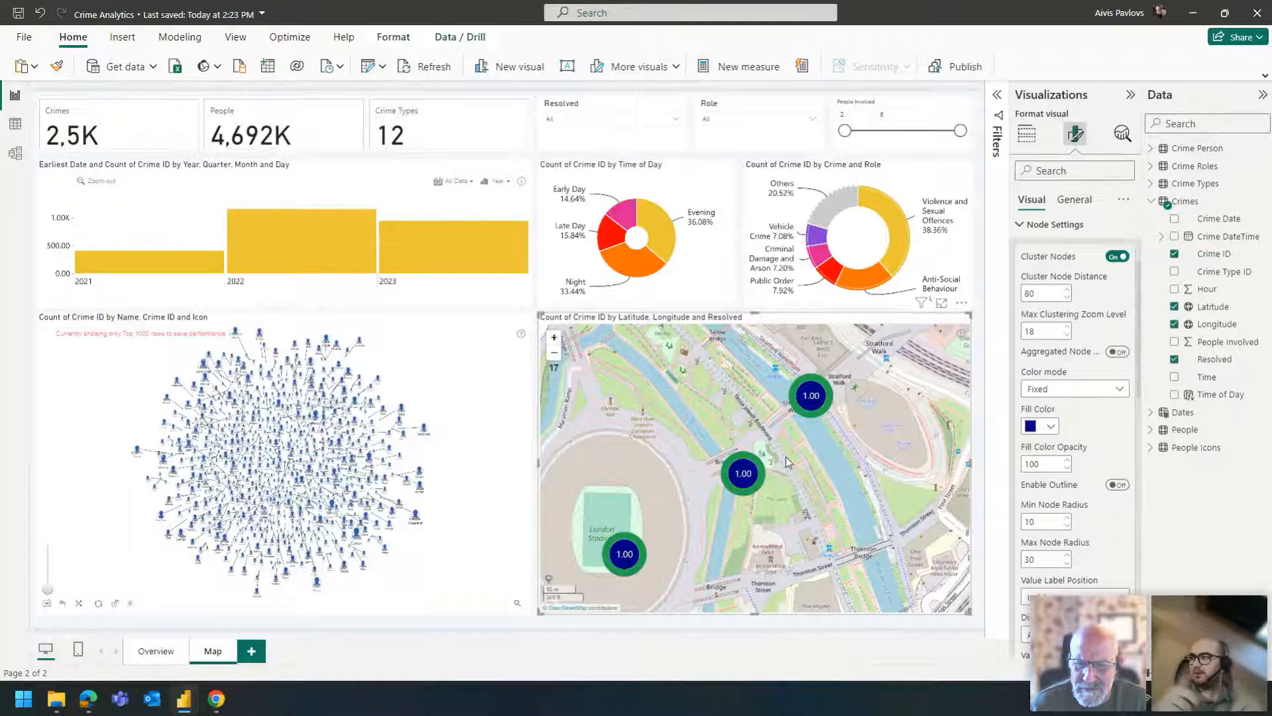
- Set the crime map's Max Clustering Zoom Level back to 16 and inspect the nodes around Stratford
drag(1035, 332, 1021, 331)
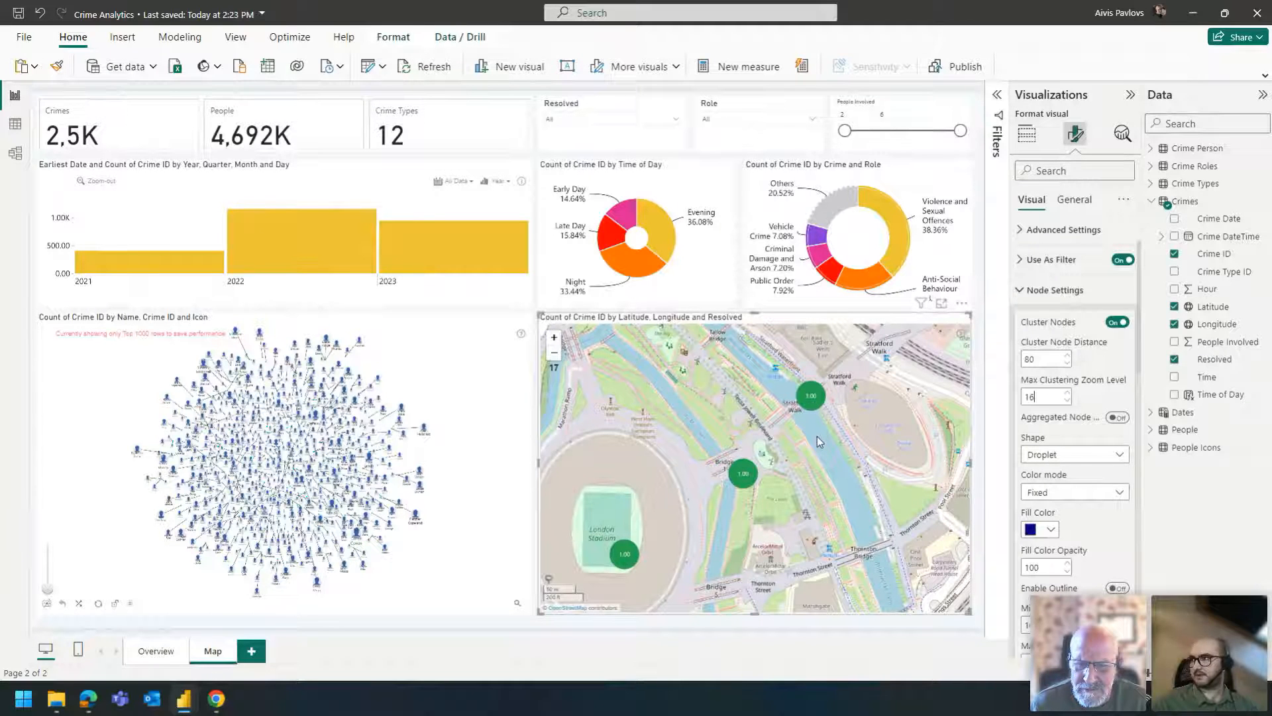
scroll(817, 436, down, 3)
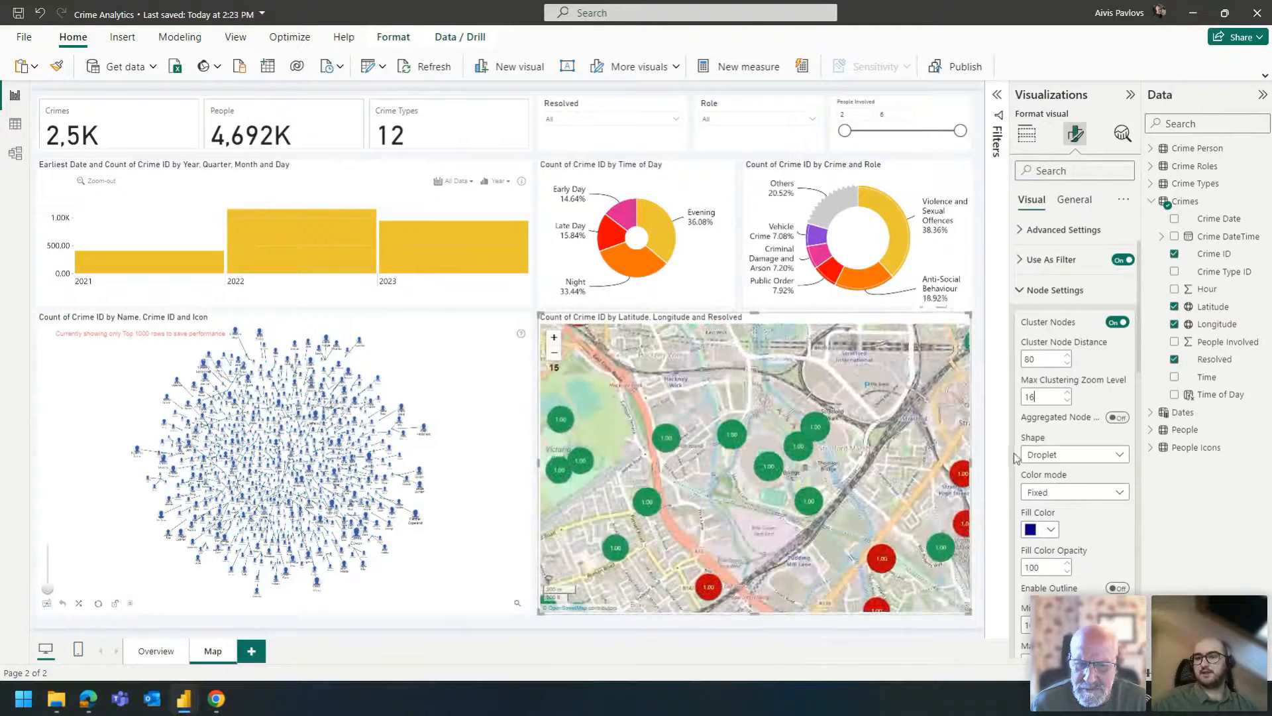
drag(838, 498, 772, 453)
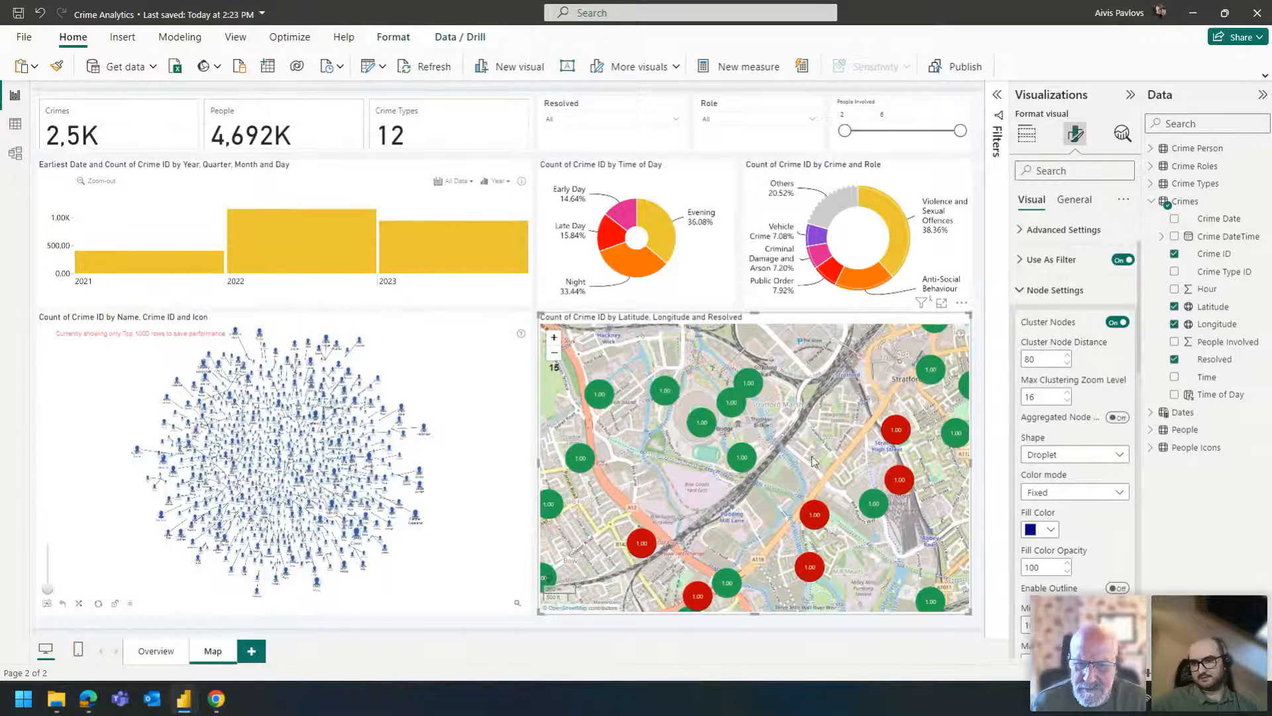
scroll(787, 445, down, 3)
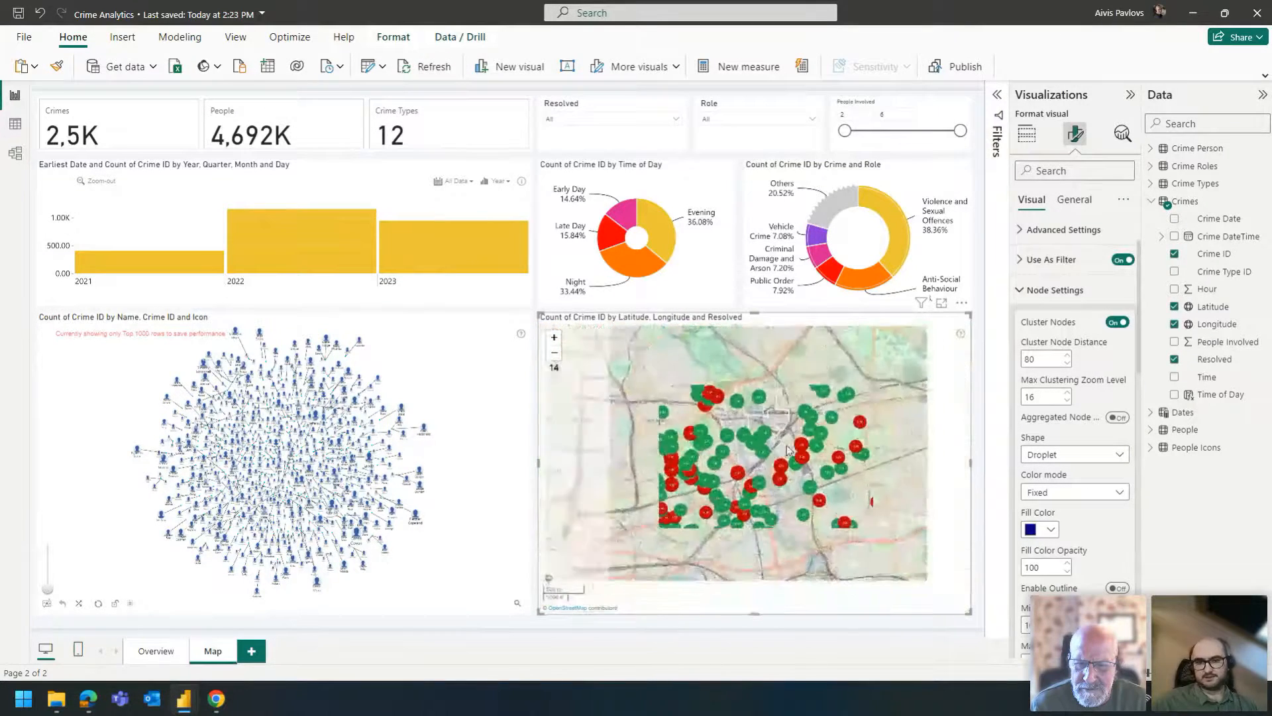
- Set the crime map's Max Clustering Zoom Level to 15, check the clusters at several zoom levels and collapse Node Settings
scroll(786, 446, up, 5)
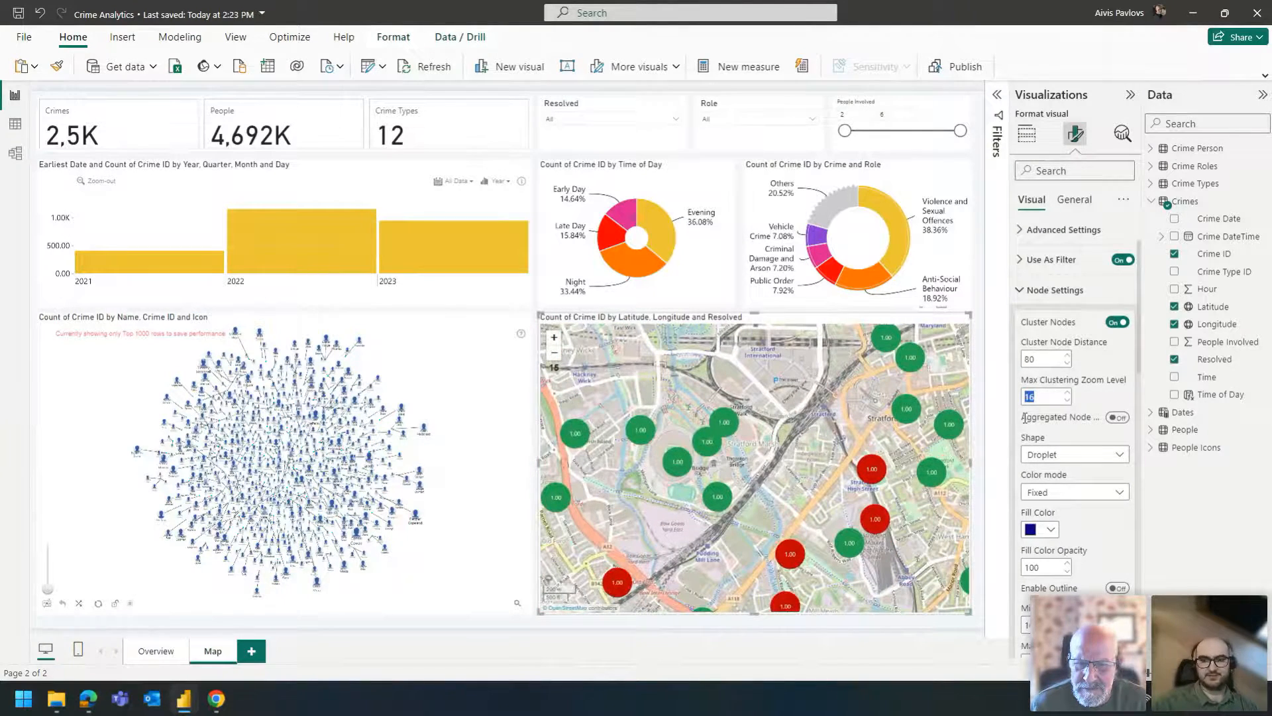
text(15)
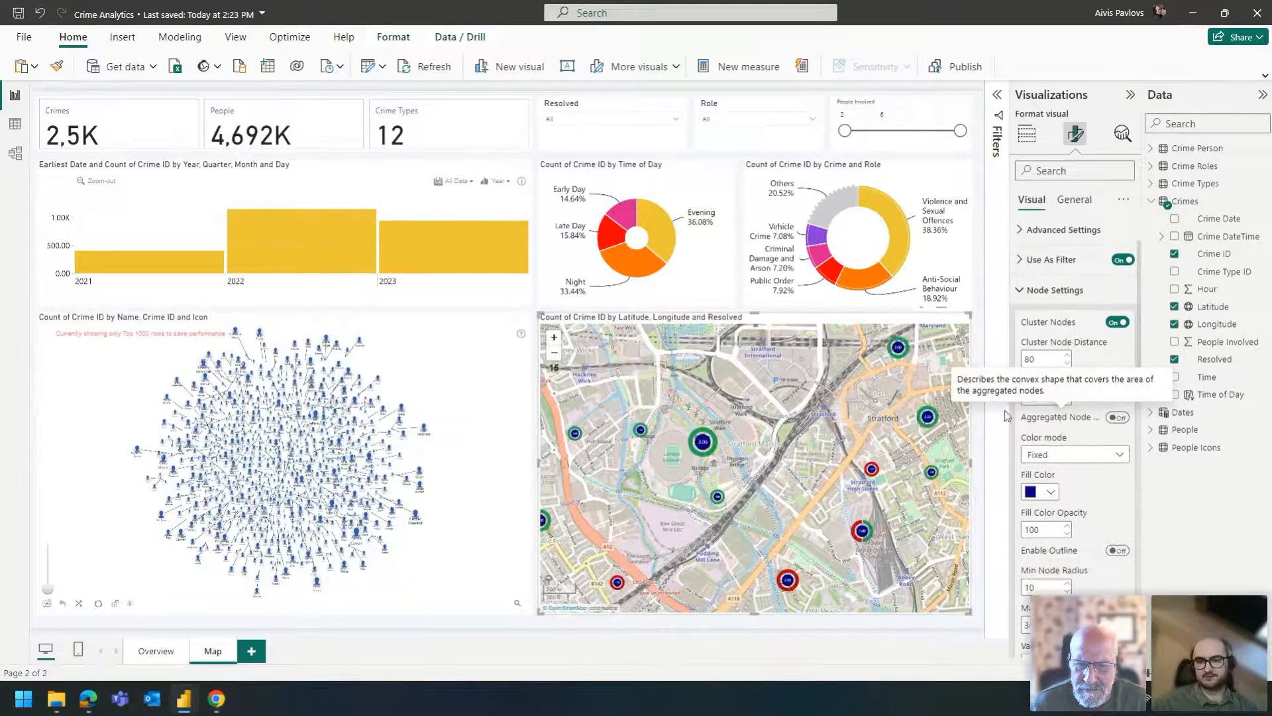
scroll(813, 430, down, 2)
scroll(797, 435, up, 2)
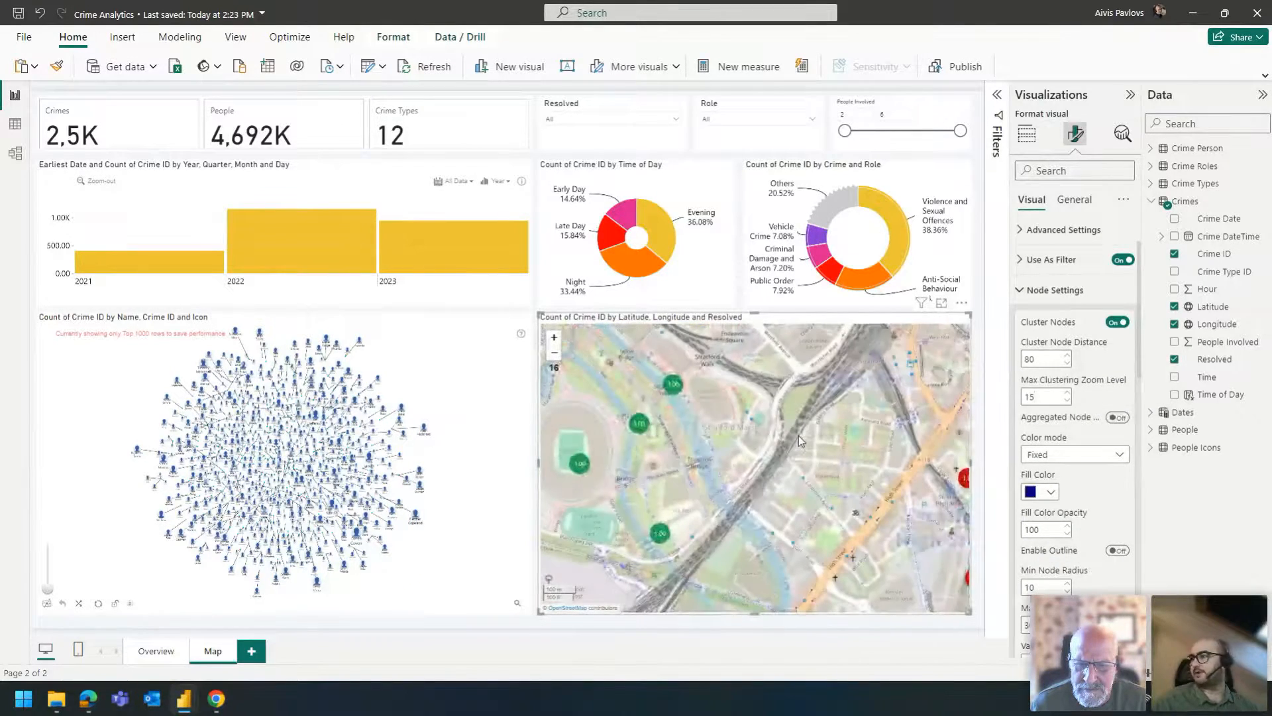
scroll(799, 444, down, 2)
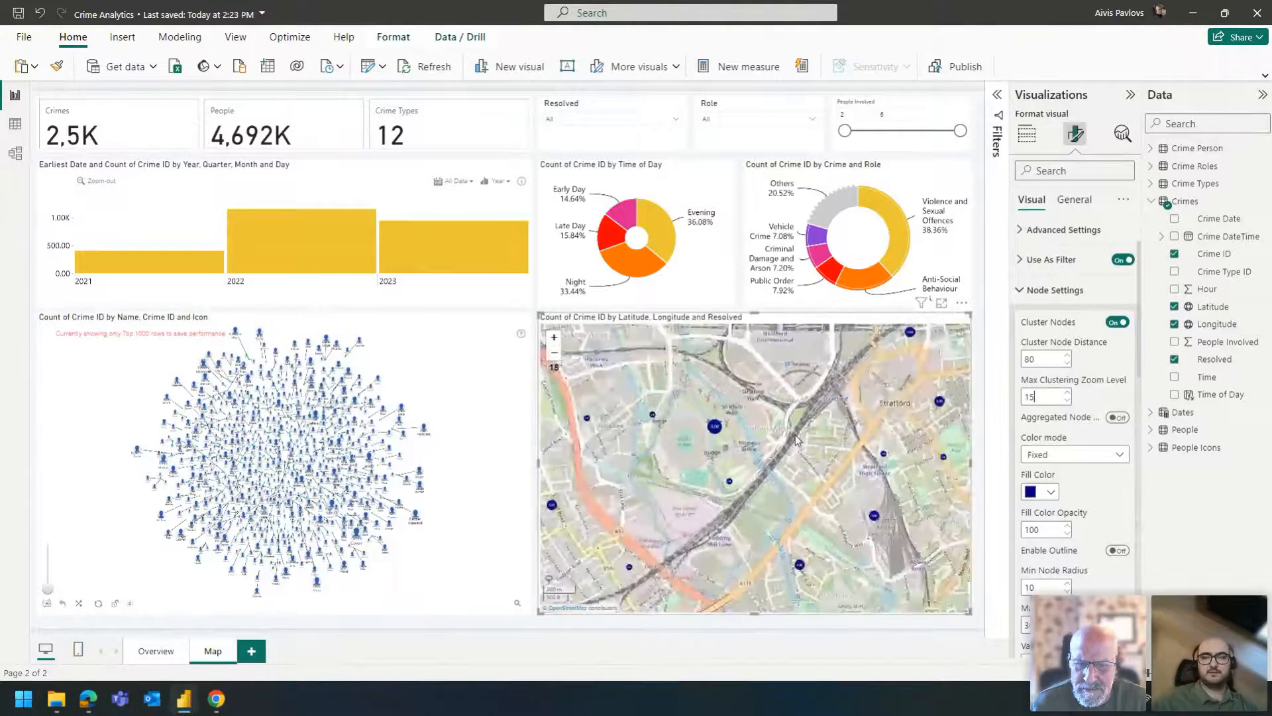
scroll(800, 462, down, 2)
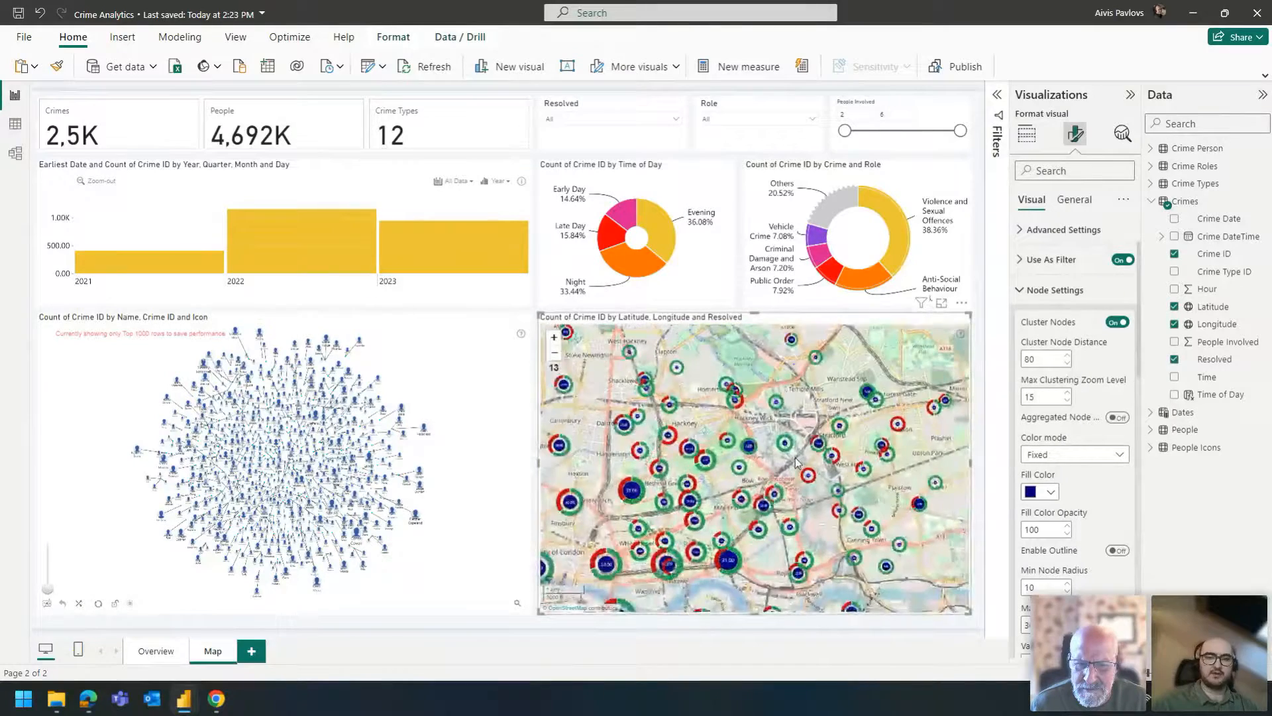
scroll(763, 510, down, 1)
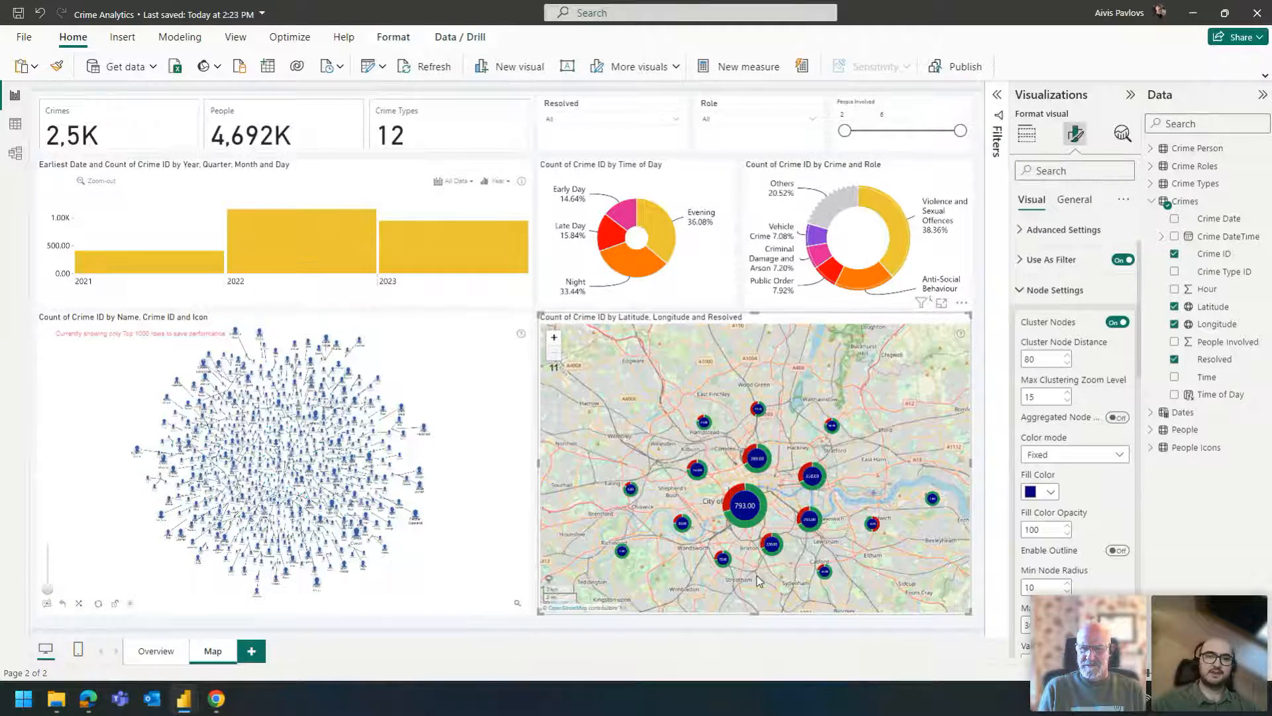
click(1077, 300)
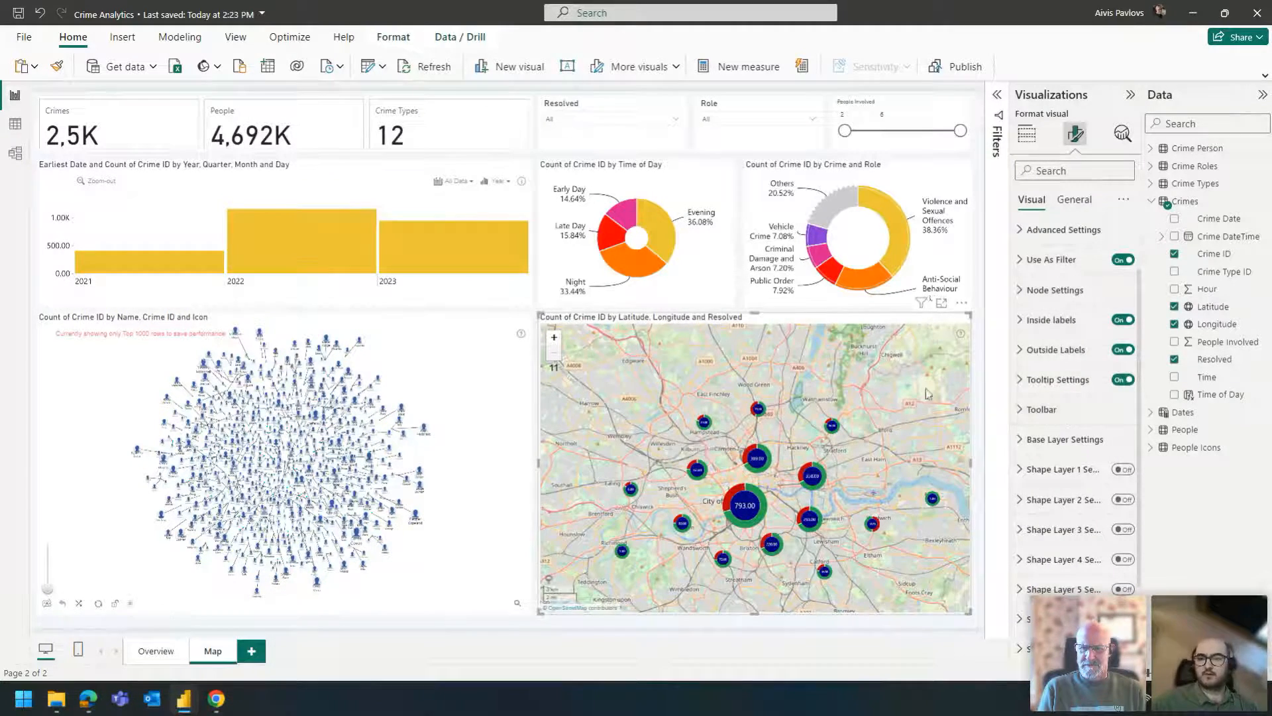
- Expand the crime map's Toolbar settings and demonstrate hiding and showing the Zoom Number
click(1067, 412)
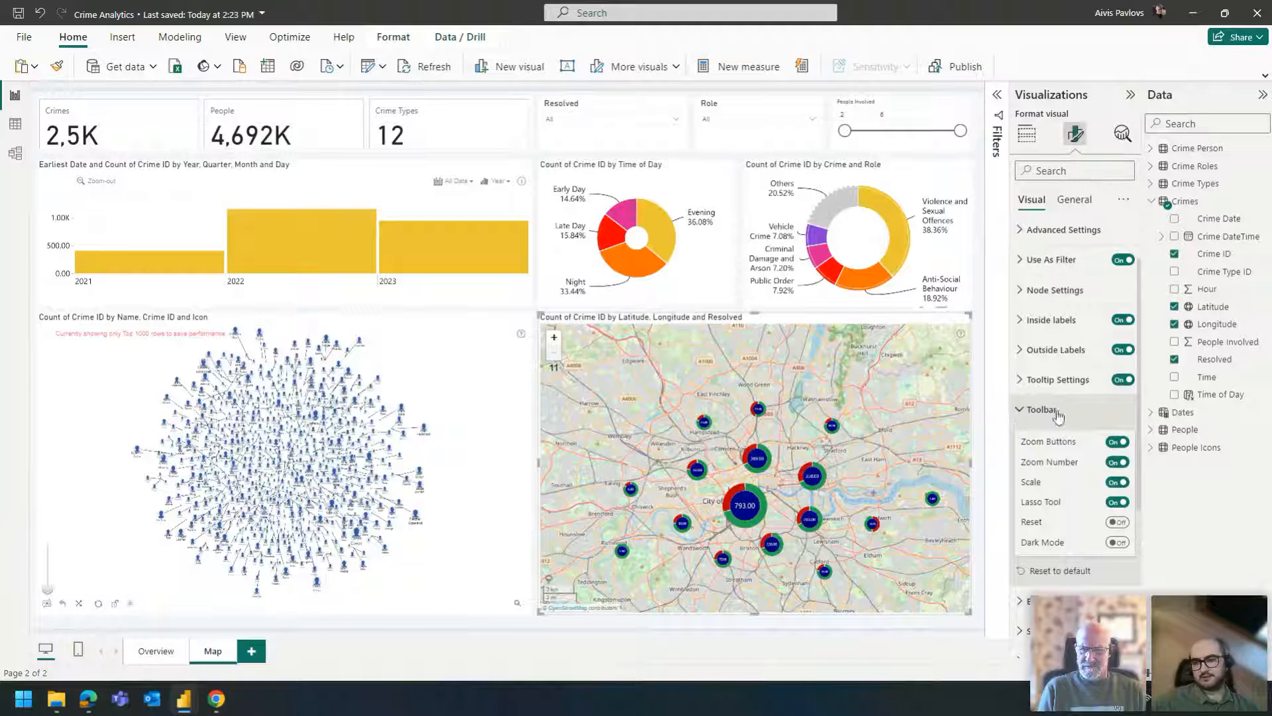
click(1117, 462)
click(1118, 462)
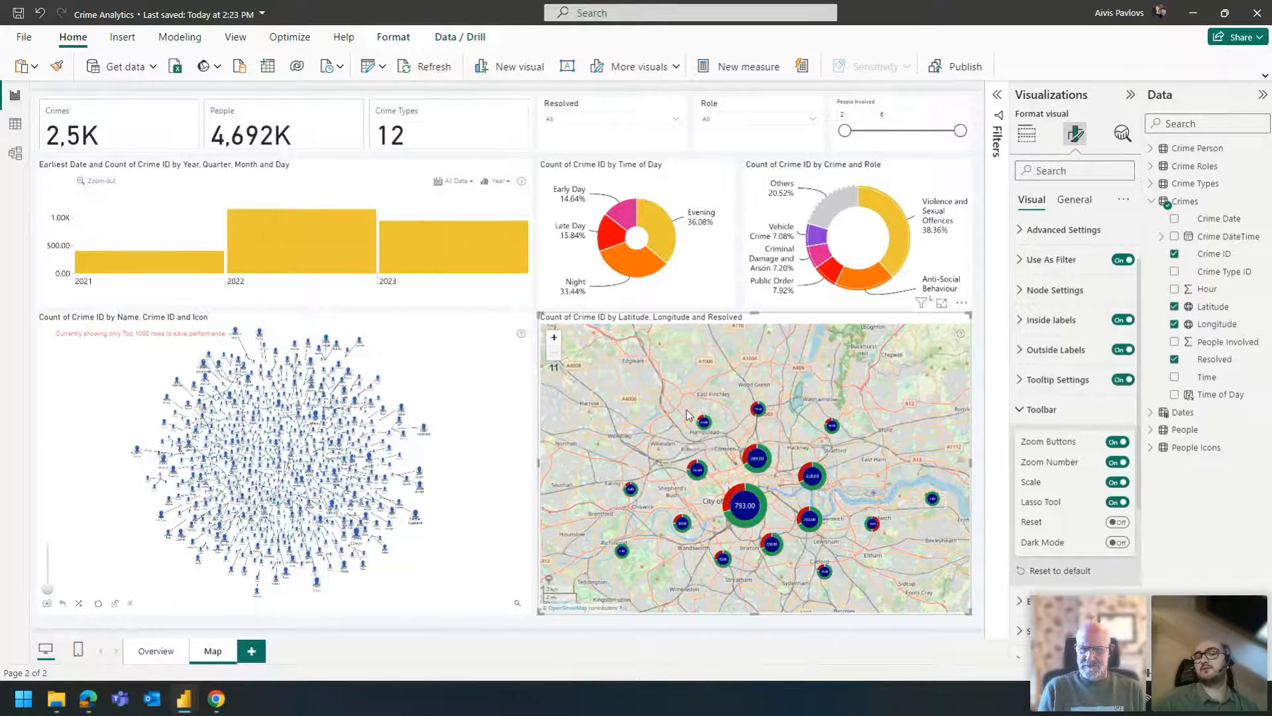
scroll(687, 410, up, 2)
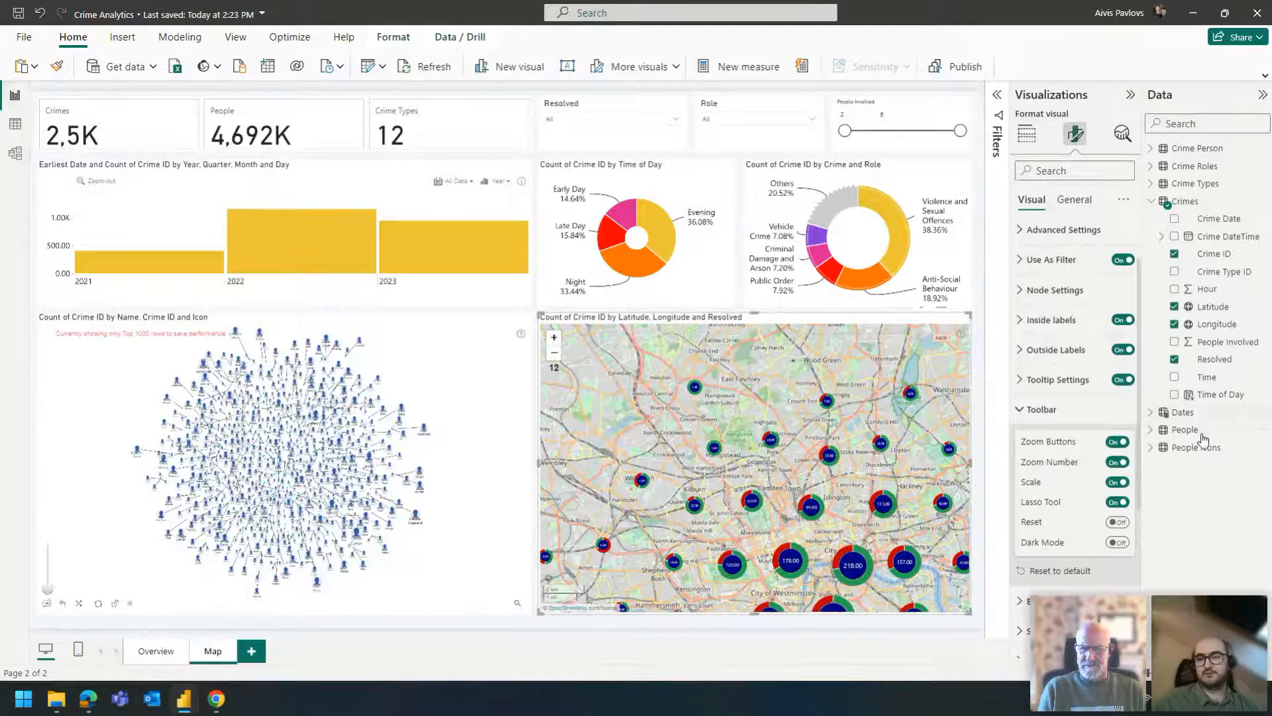
click(1119, 463)
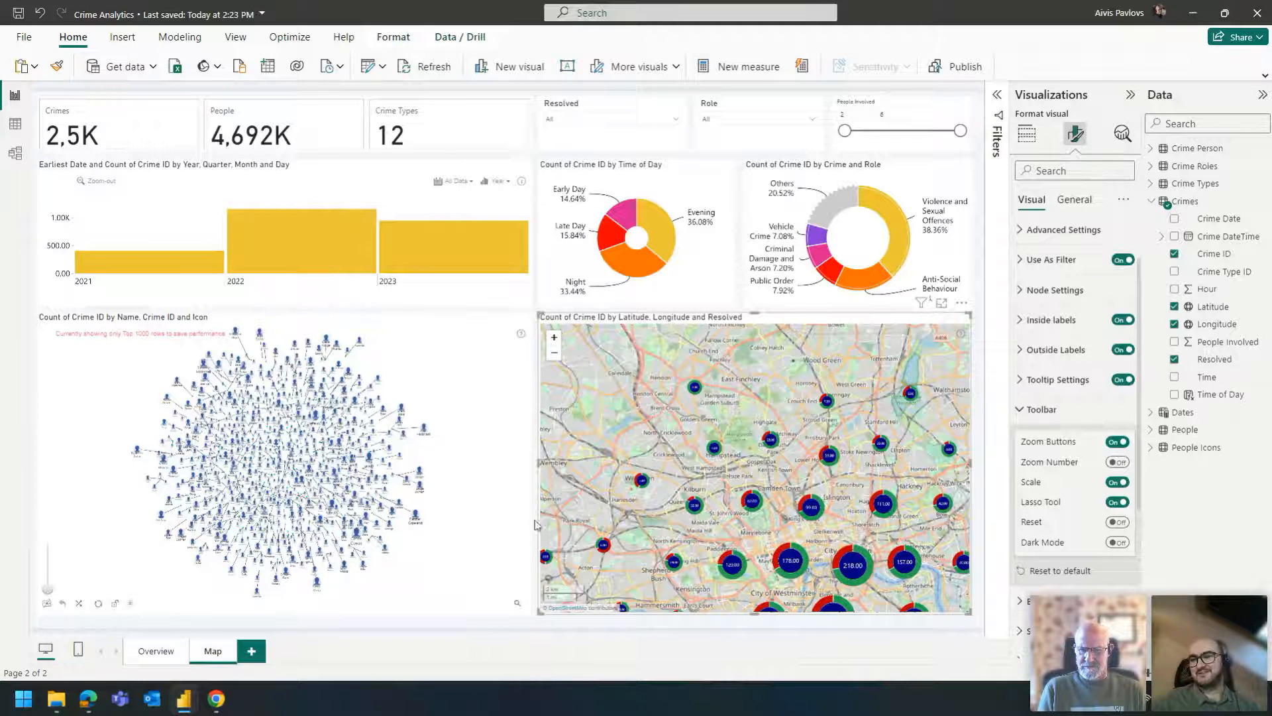
click(1118, 464)
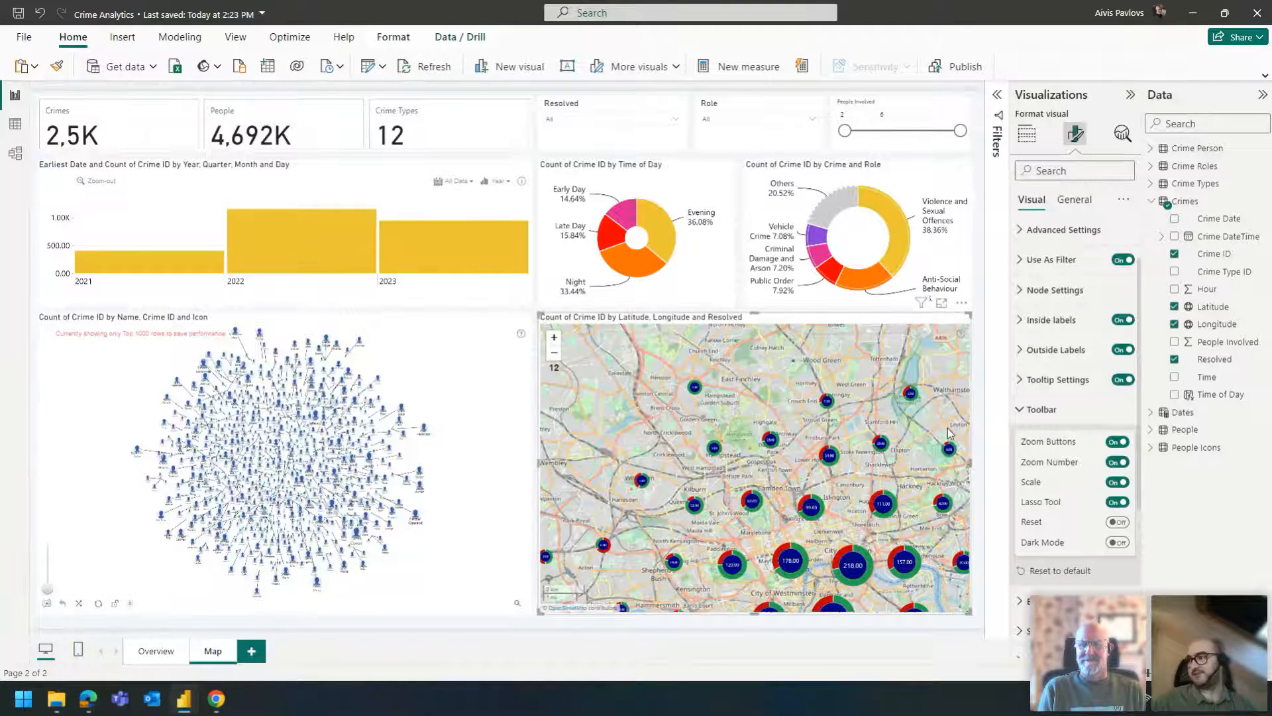
- Set the Min Zoom in the crime map's Base Layer Settings to 0 and reload the Map page
click(1047, 409)
scroll(1060, 397, down, 2)
click(1063, 388)
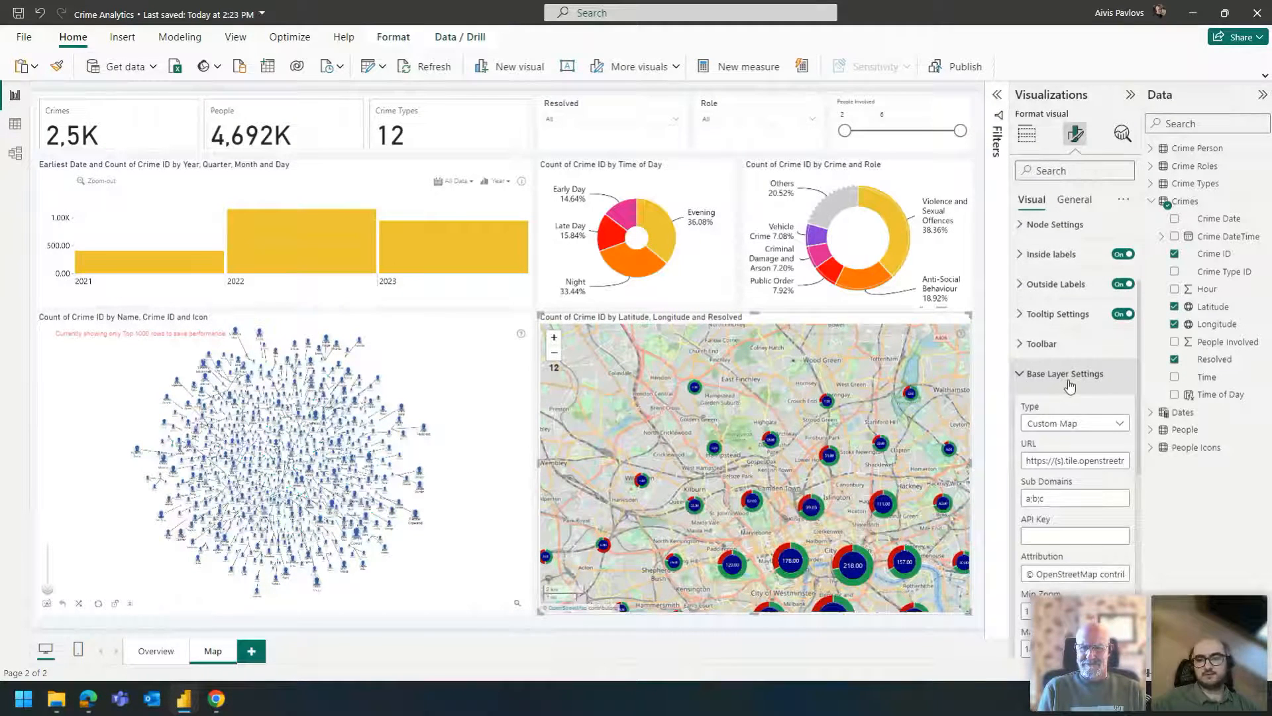
scroll(1067, 389, down, 1)
drag(931, 399, 894, 379)
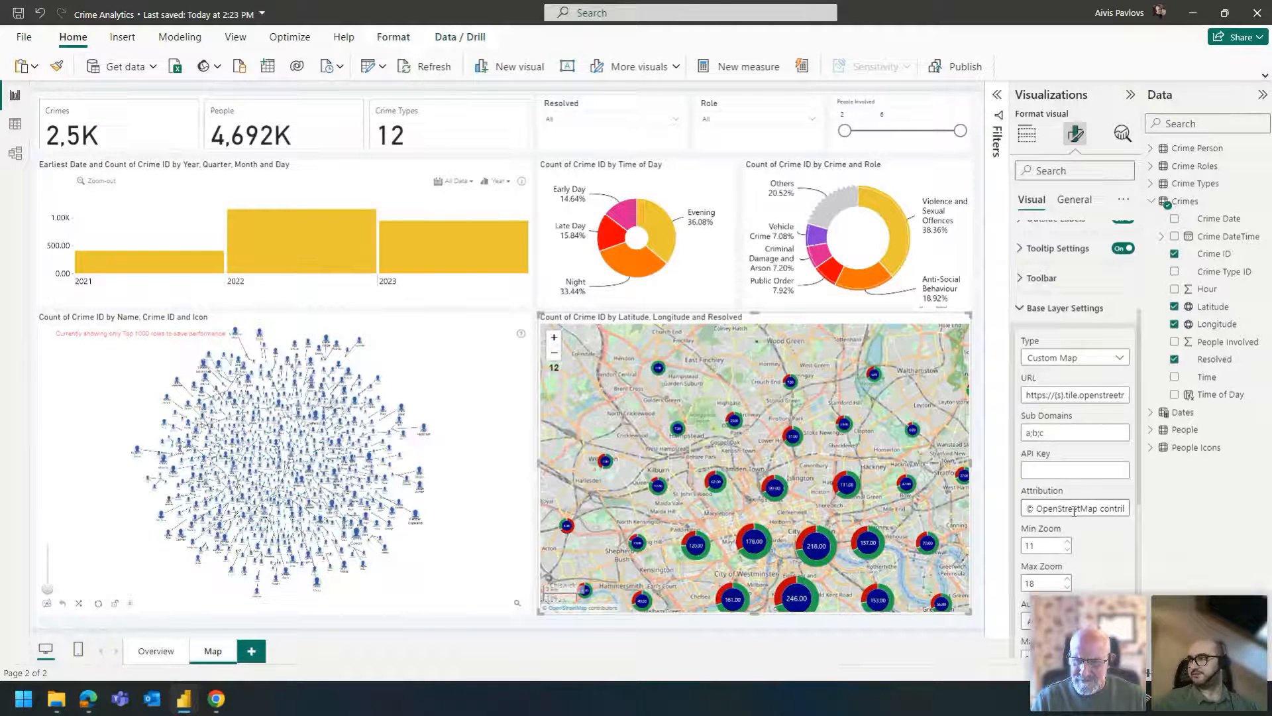
scroll(1057, 486, down, 2)
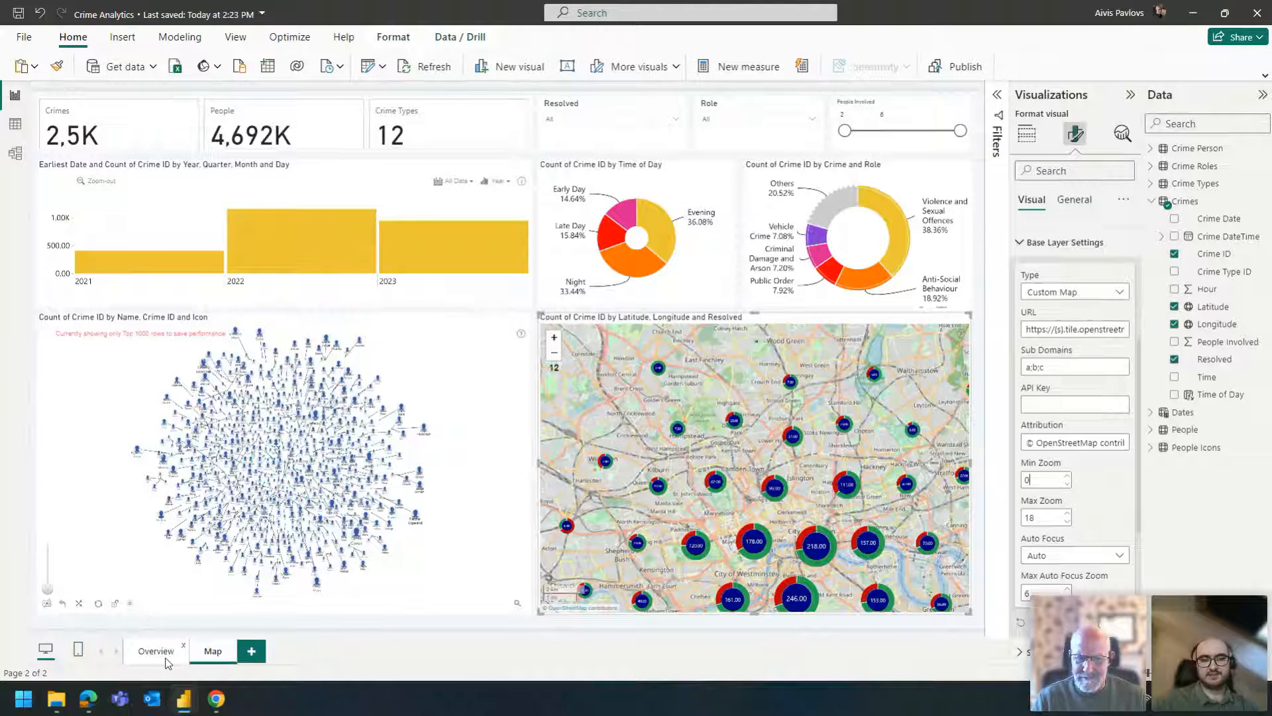
click(210, 656)
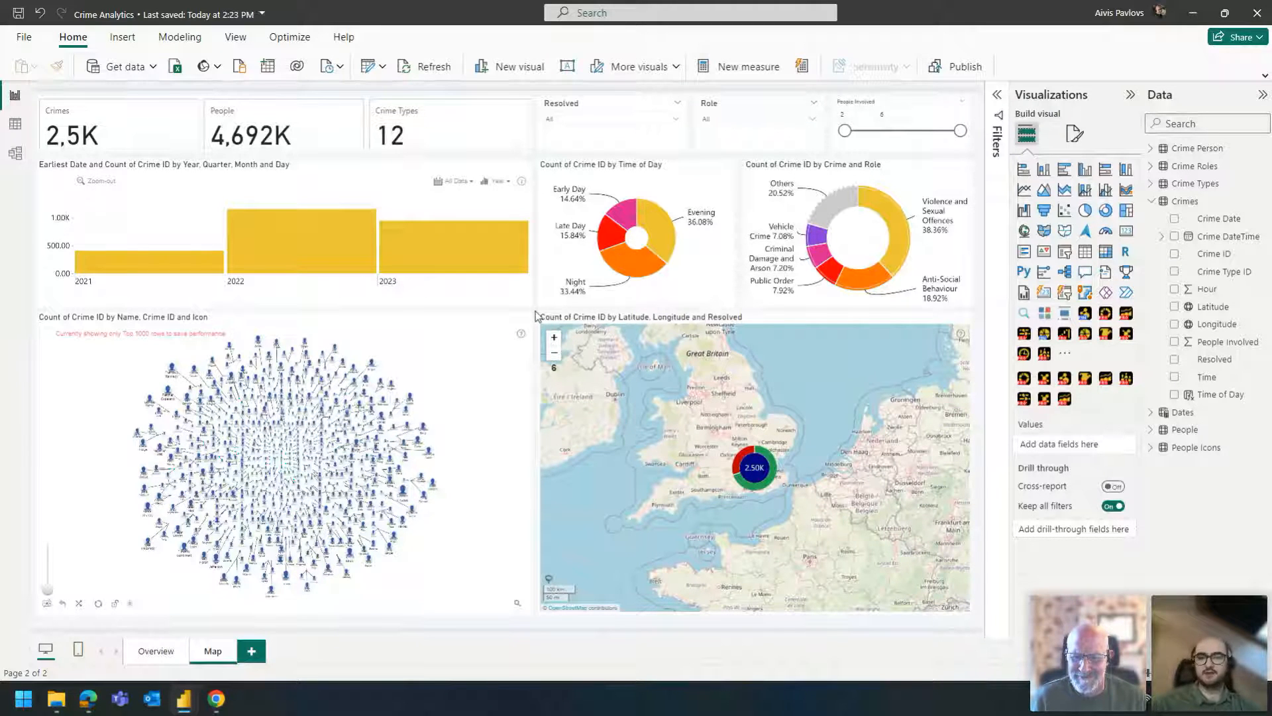
- Examine how the crime map's single cluster splits over London from zoom level 6 up to 12, ending at level 11
scroll(738, 493, up, 2)
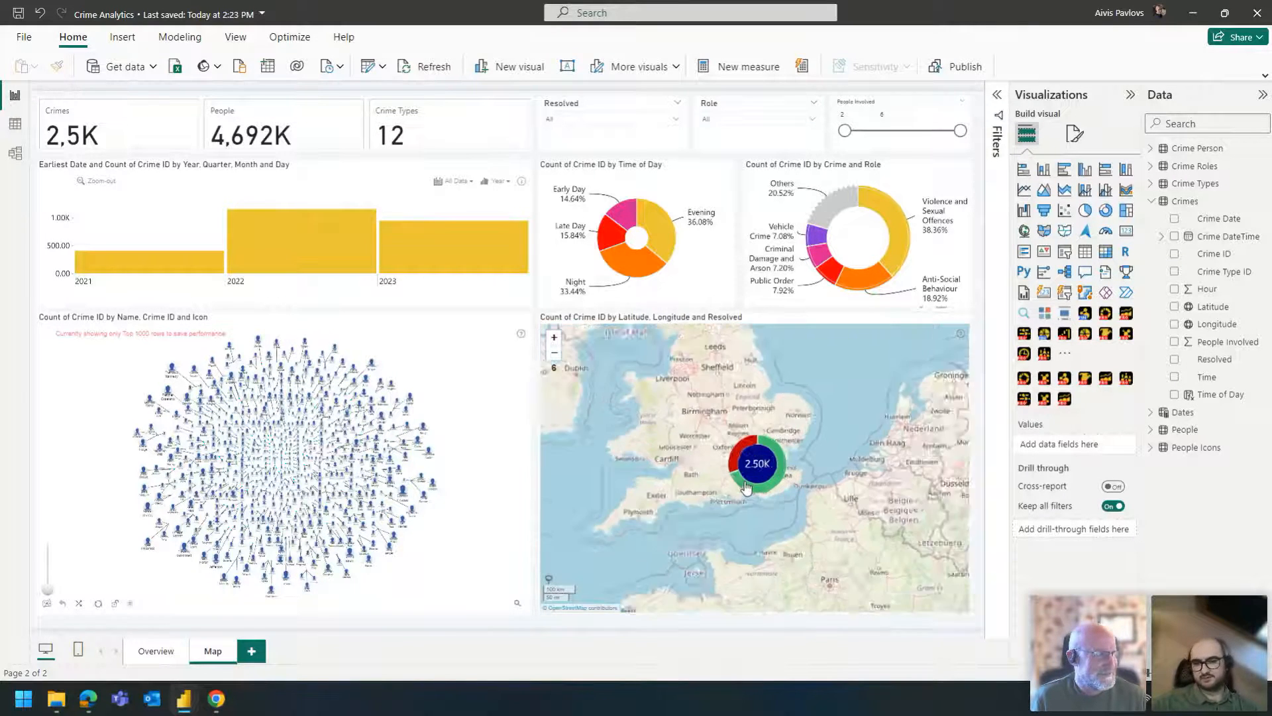
scroll(742, 483, up, 3)
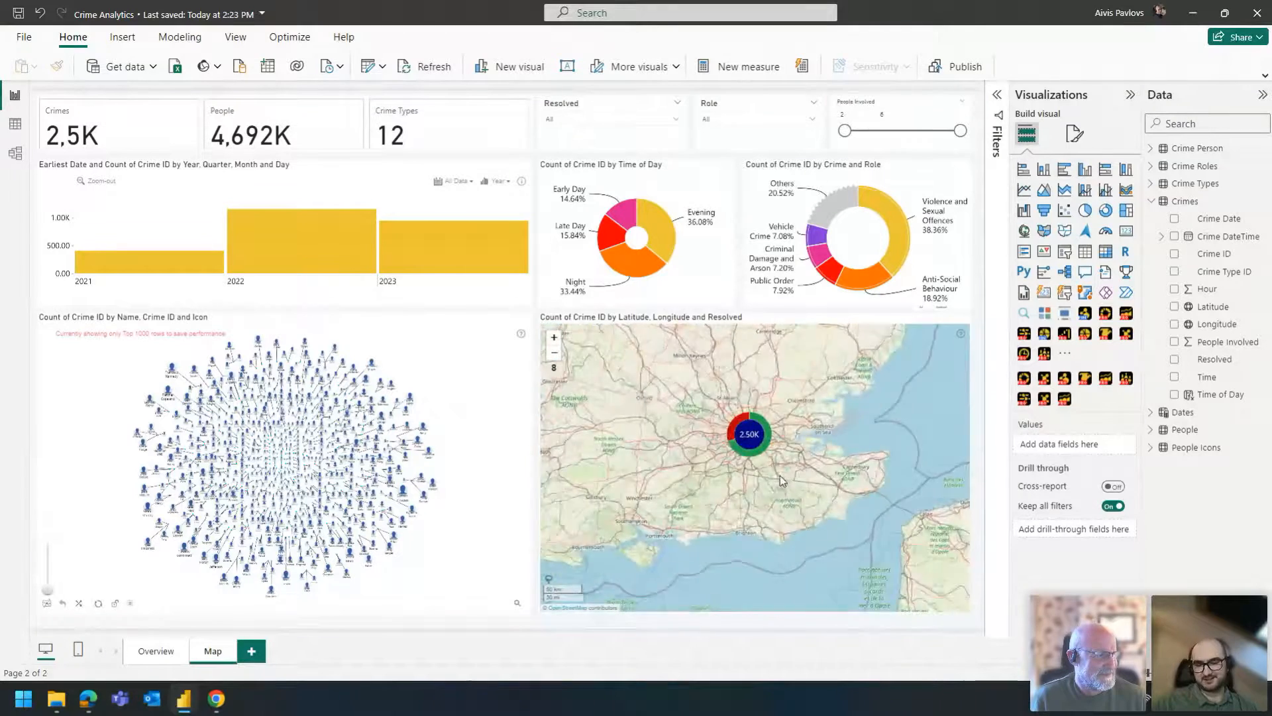
scroll(746, 464, up, 1)
click(742, 459)
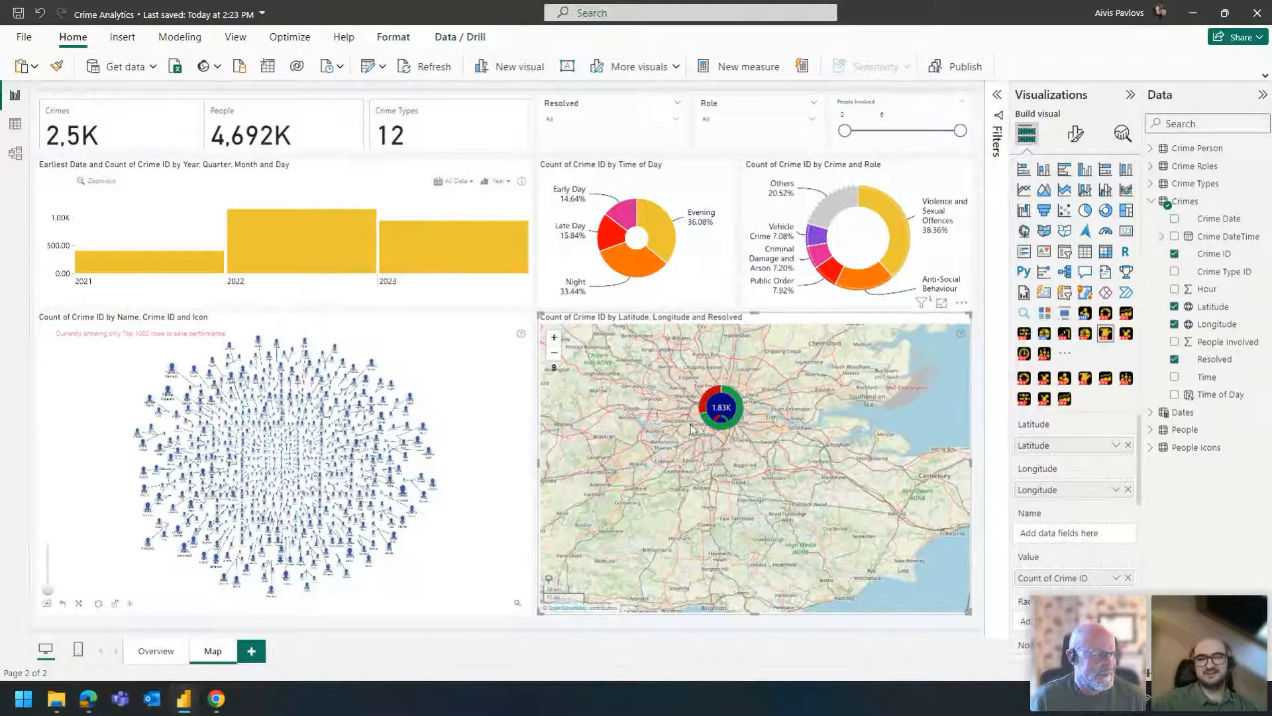
scroll(655, 422, up, 1)
drag(654, 419, 656, 478)
scroll(702, 431, up, 1)
drag(722, 442, 596, 401)
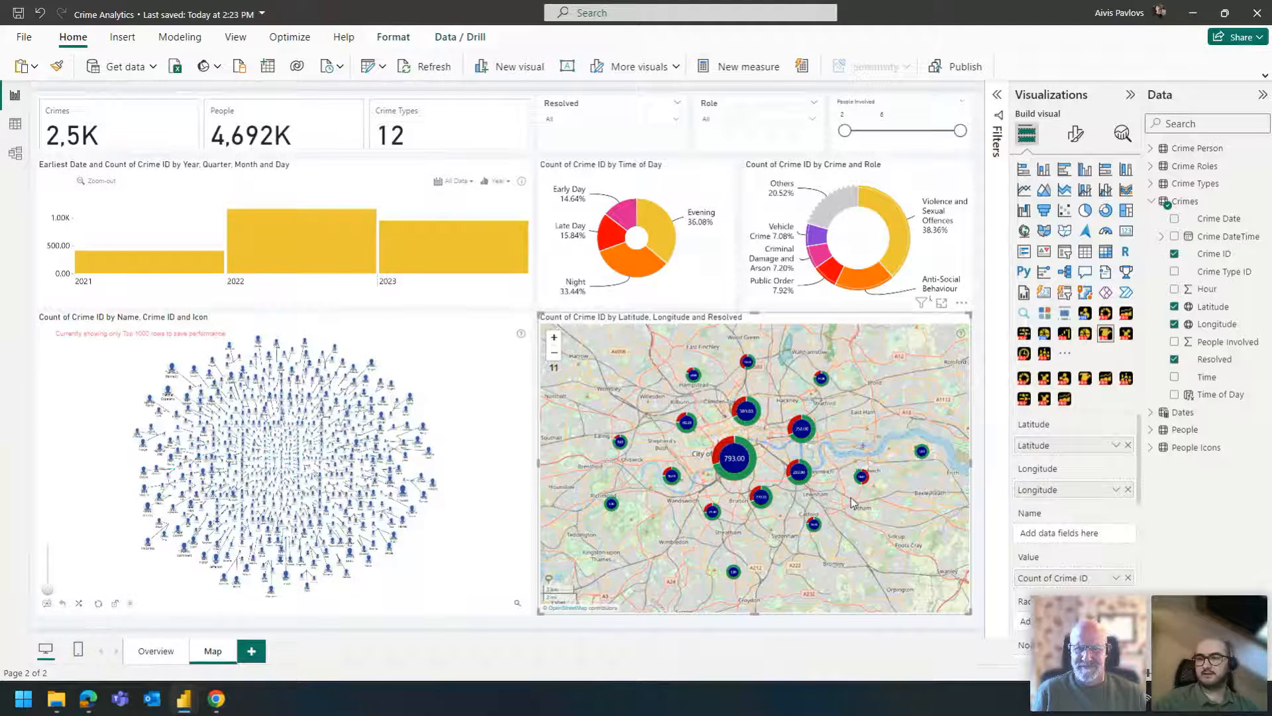
scroll(696, 471, up, 1)
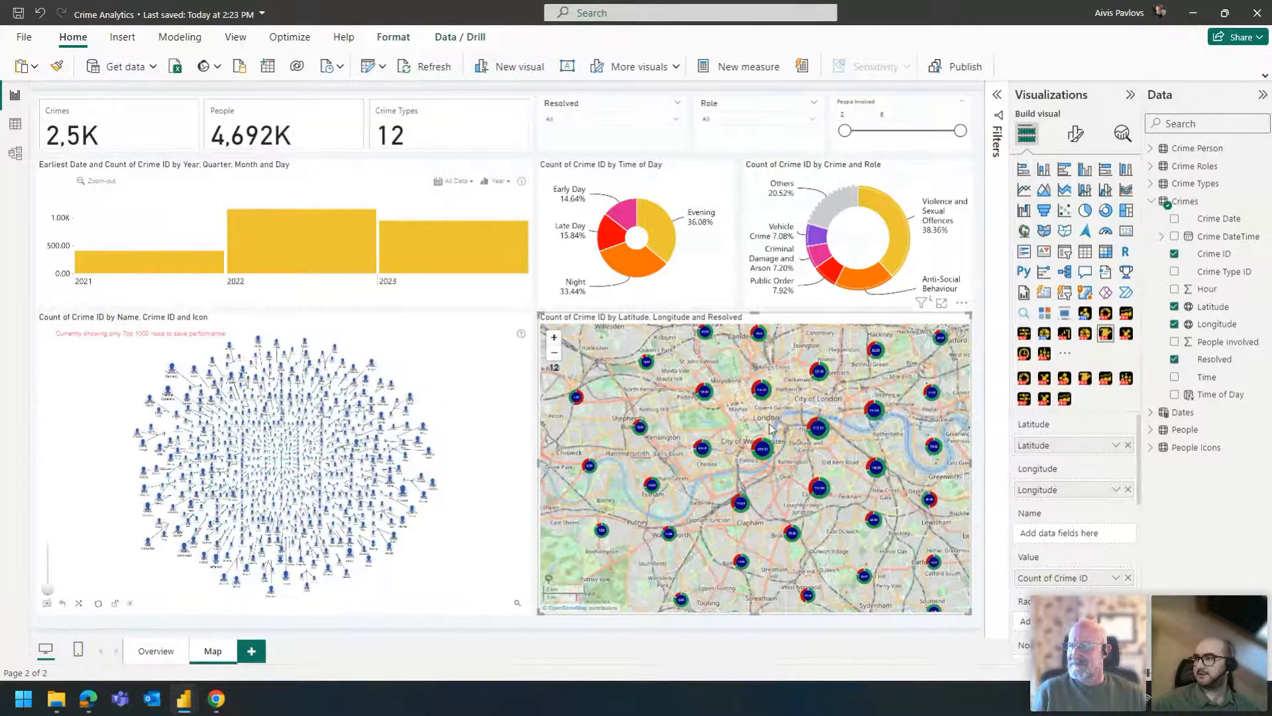
scroll(768, 432, down, 1)
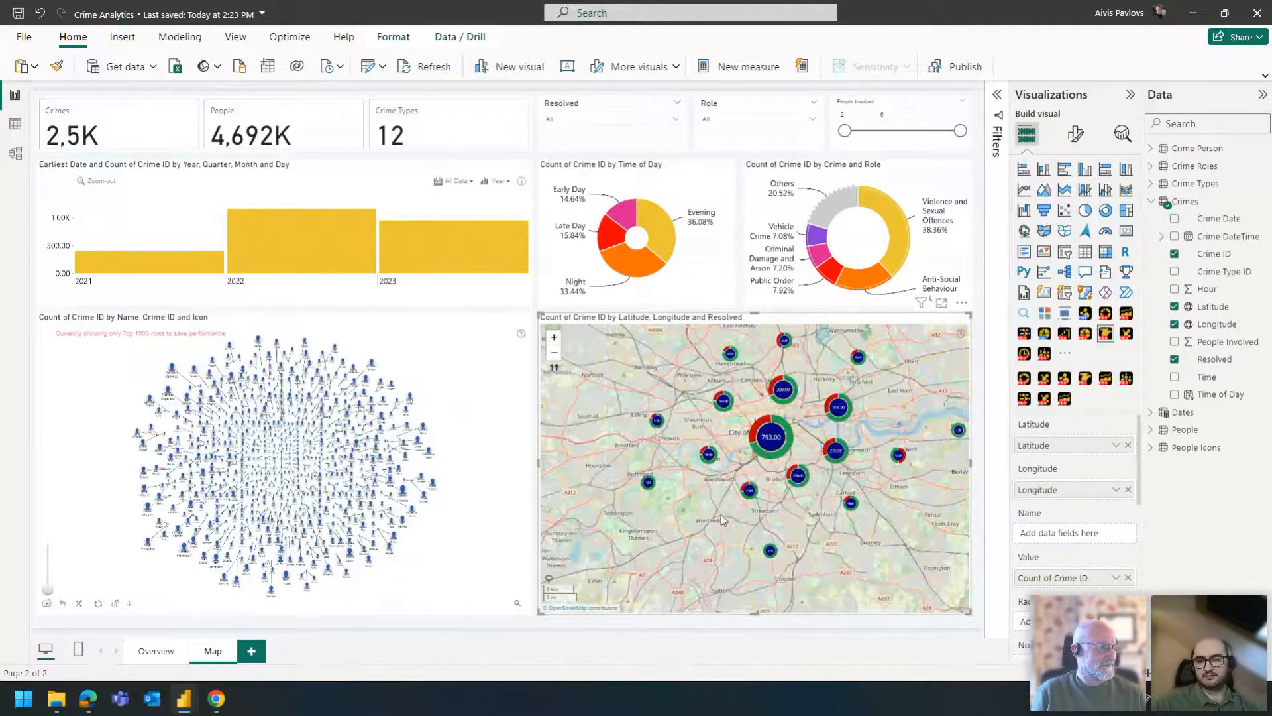
- Set the Min Zoom in the crime map's Base Layer Settings back to 11 and review the Auto Focus options
click(1075, 135)
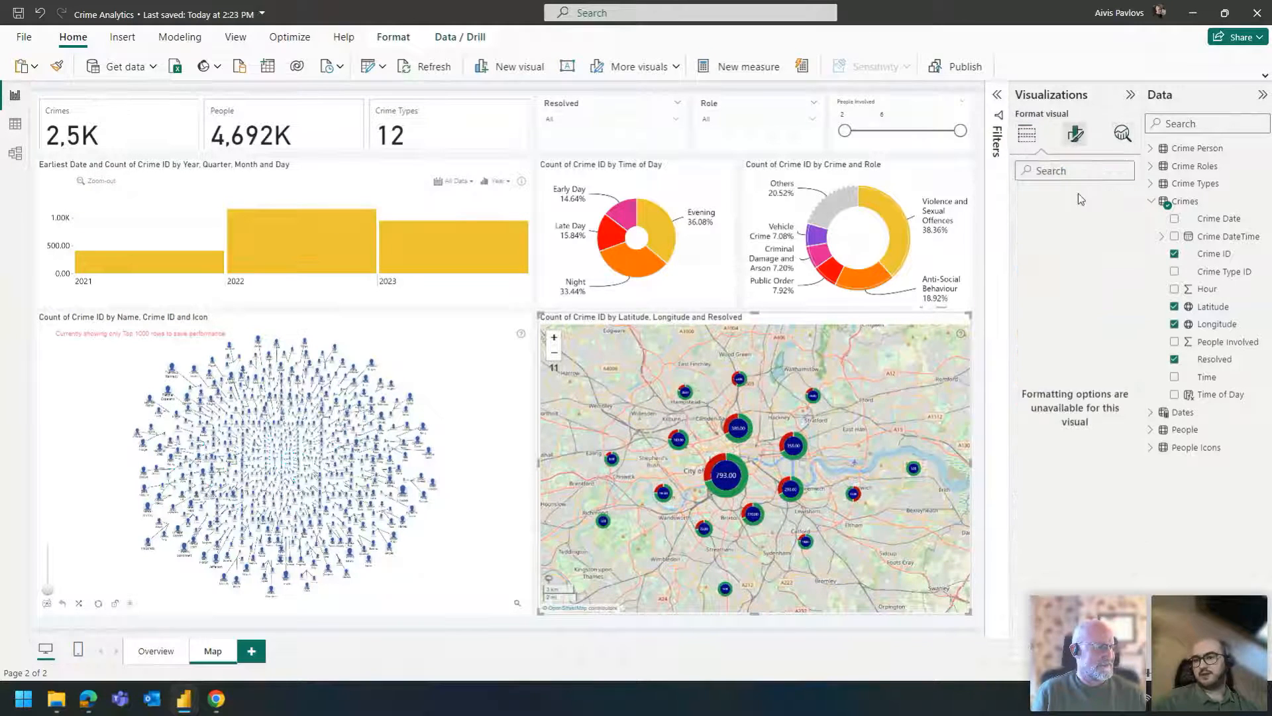
scroll(1062, 465, down, 1)
click(1068, 443)
scroll(1058, 562, down, 1)
scroll(1058, 562, down, 3)
click(1047, 480)
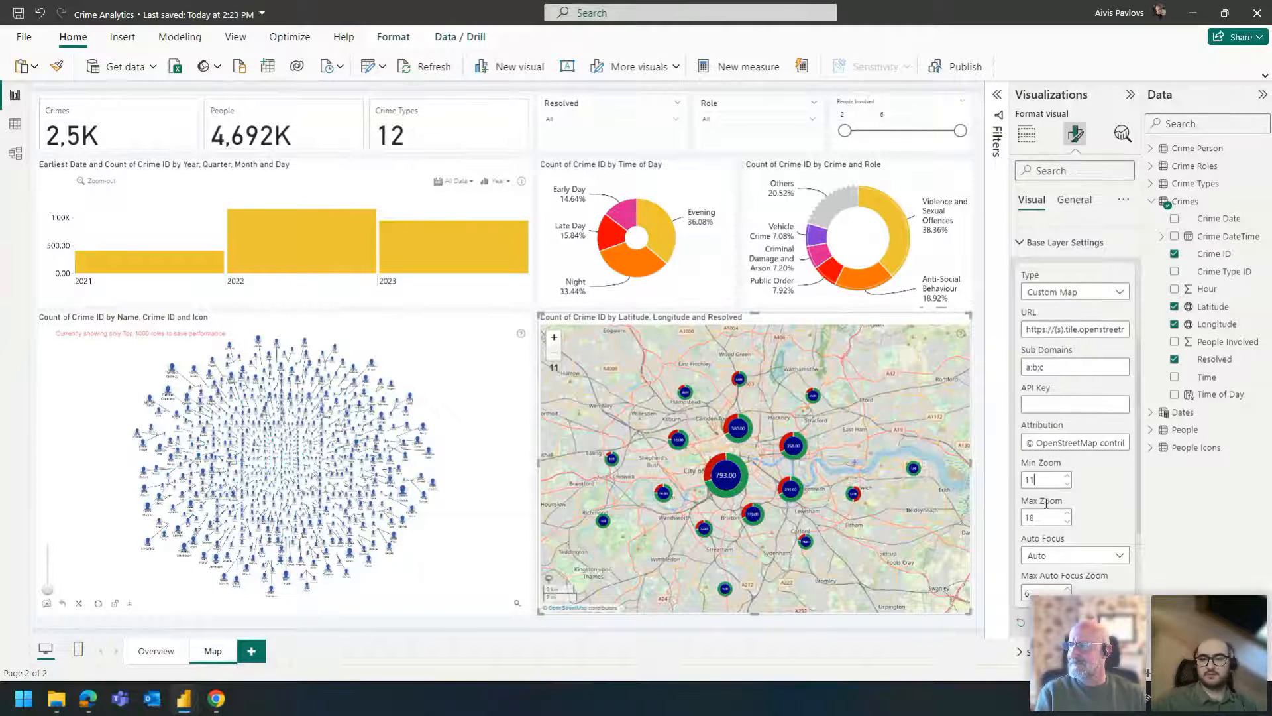
click(1067, 556)
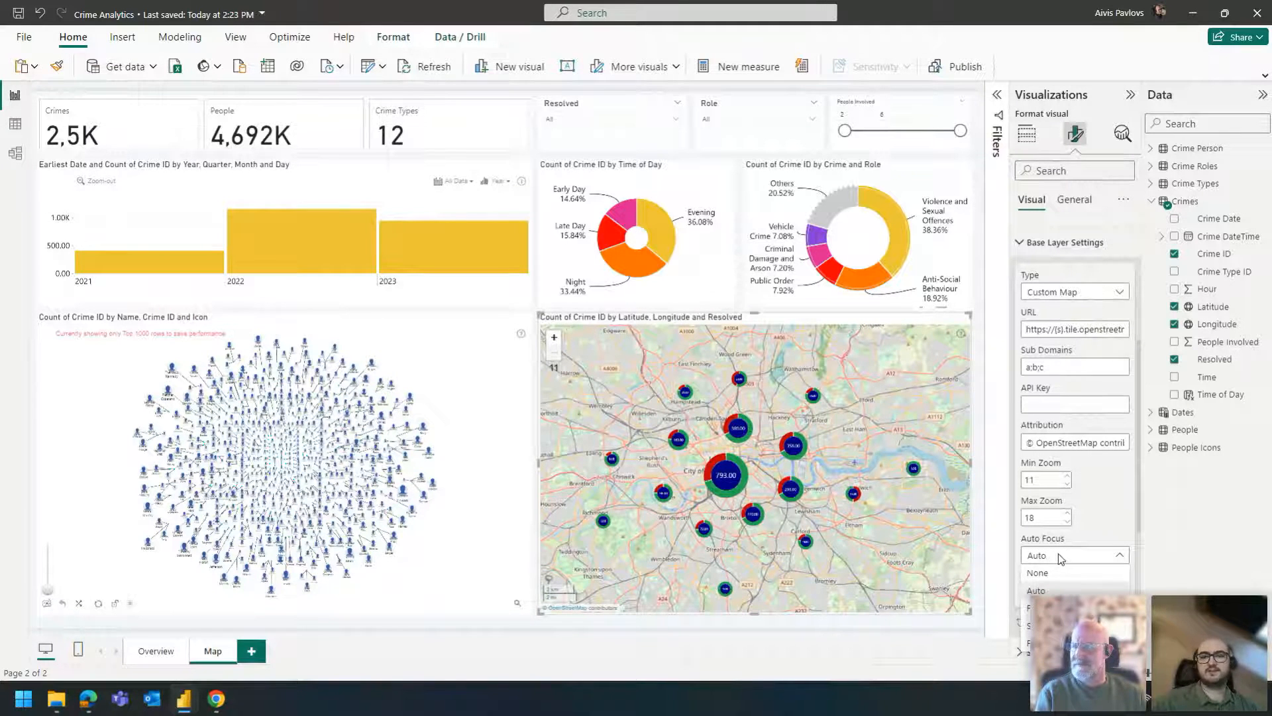
click(1058, 555)
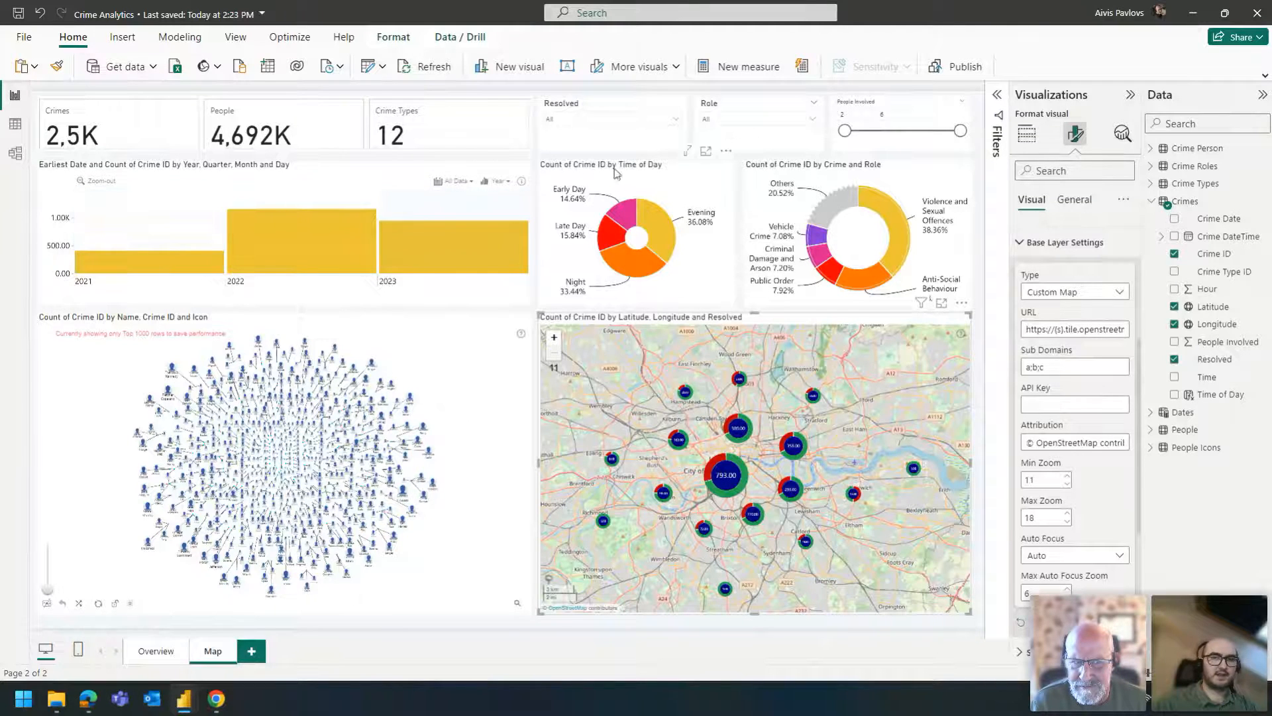
- Try drilling into 2023 on the crime timeline, return to all data and display it in month units
click(467, 228)
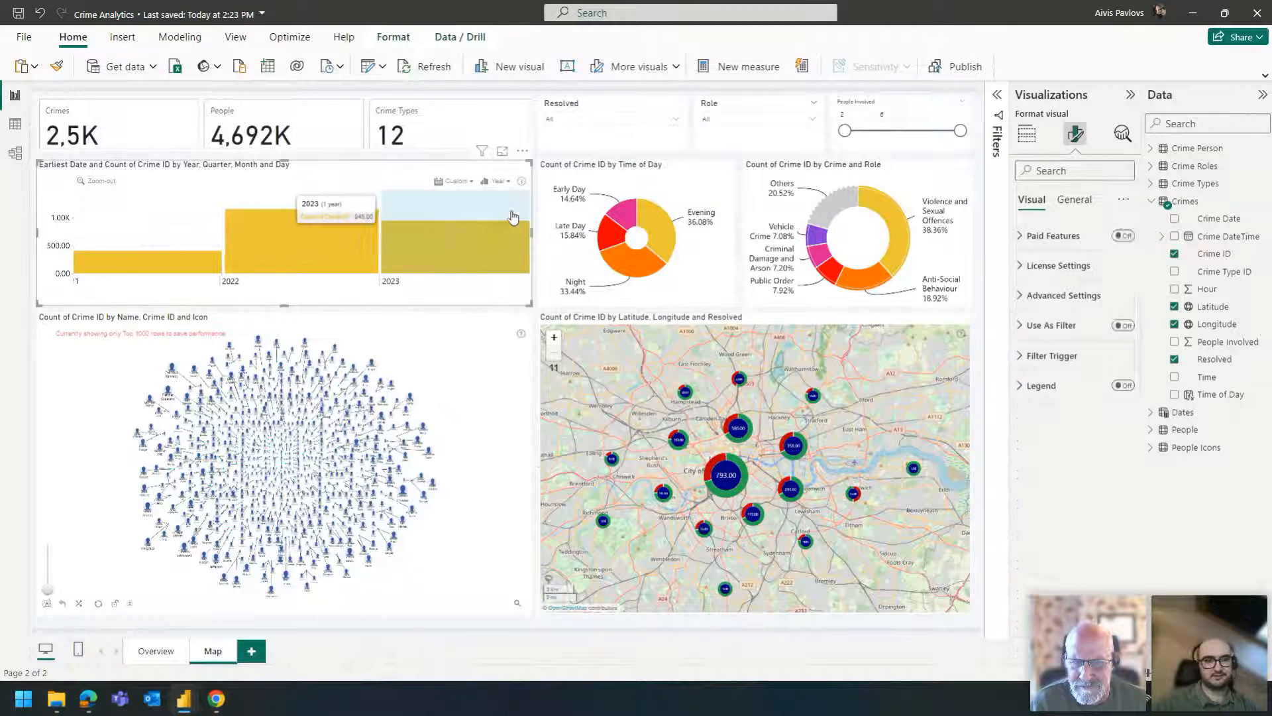
click(467, 228)
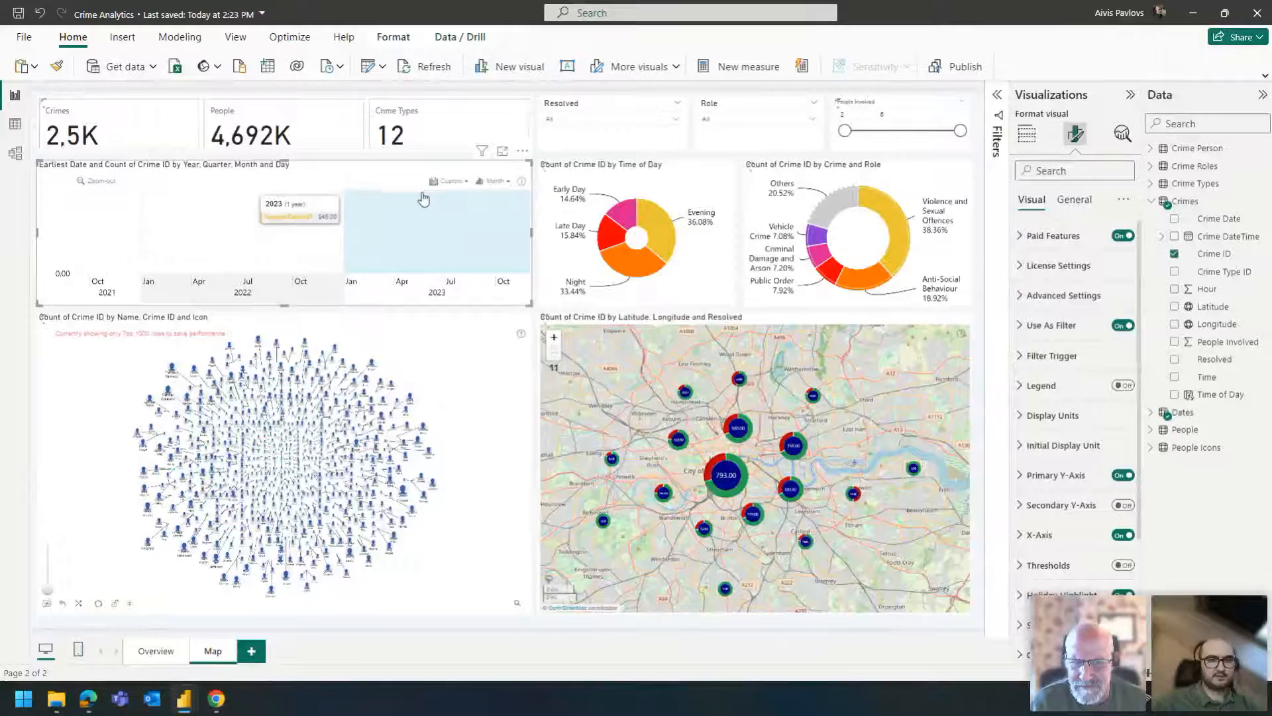
scroll(426, 198, down, 2)
click(501, 187)
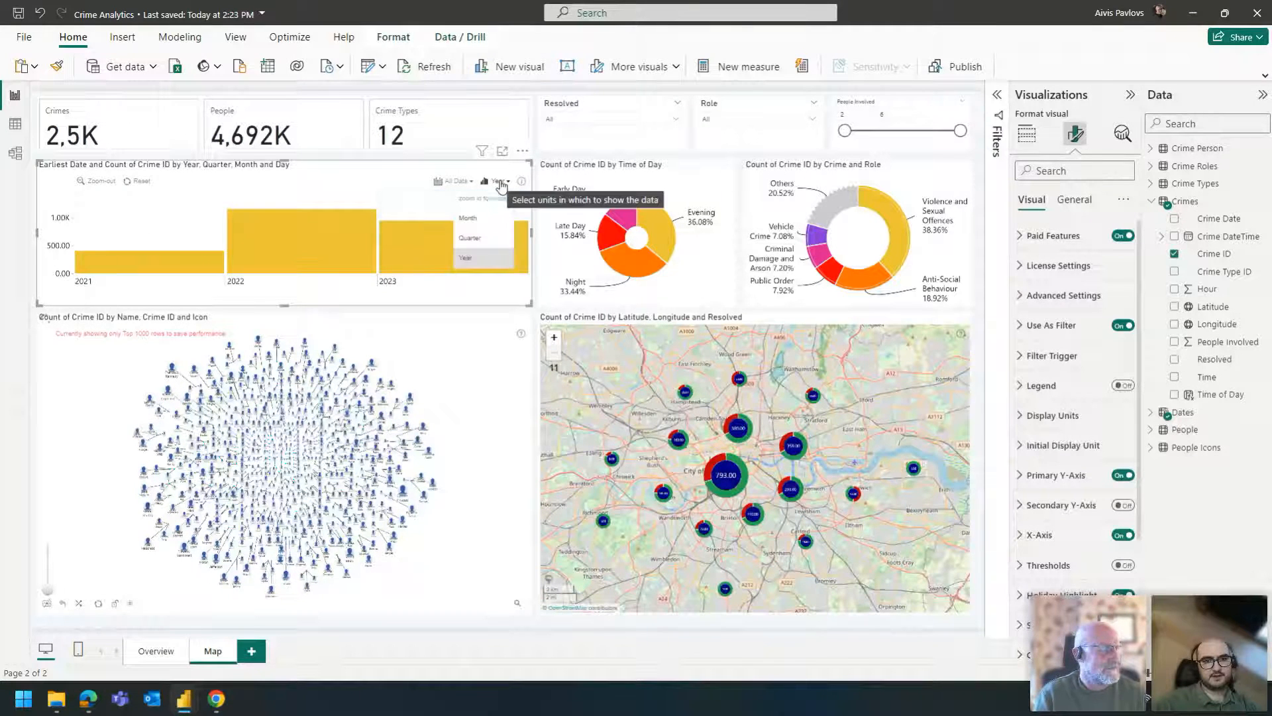
click(481, 222)
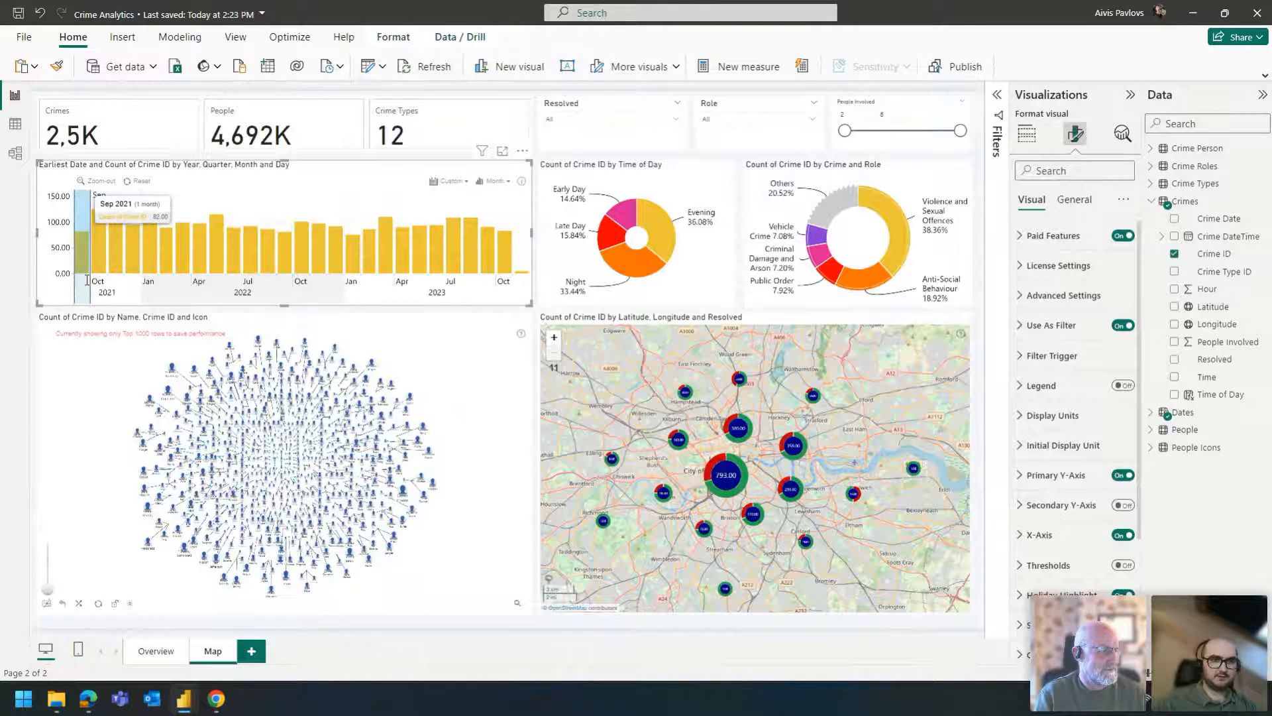
- Cross-filter the report by September 2021 and Public Order, check the Victim and Informant roles, and clear the selections
click(87, 280)
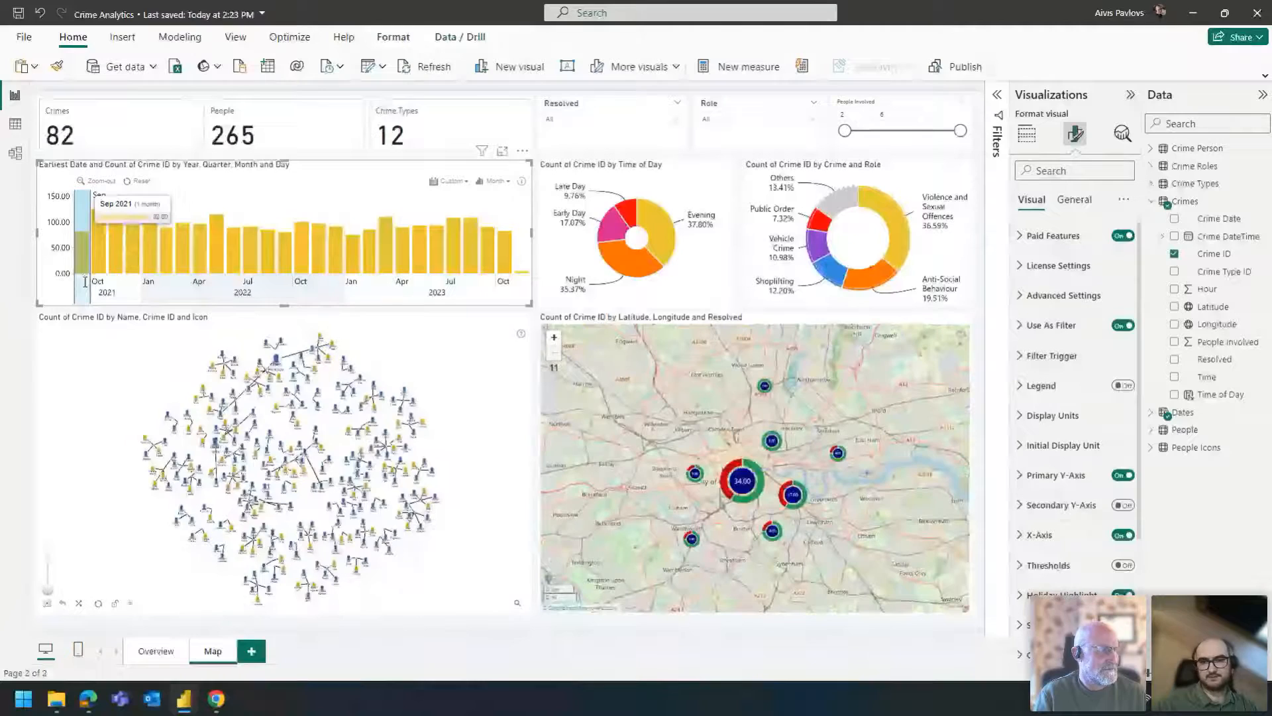
click(820, 221)
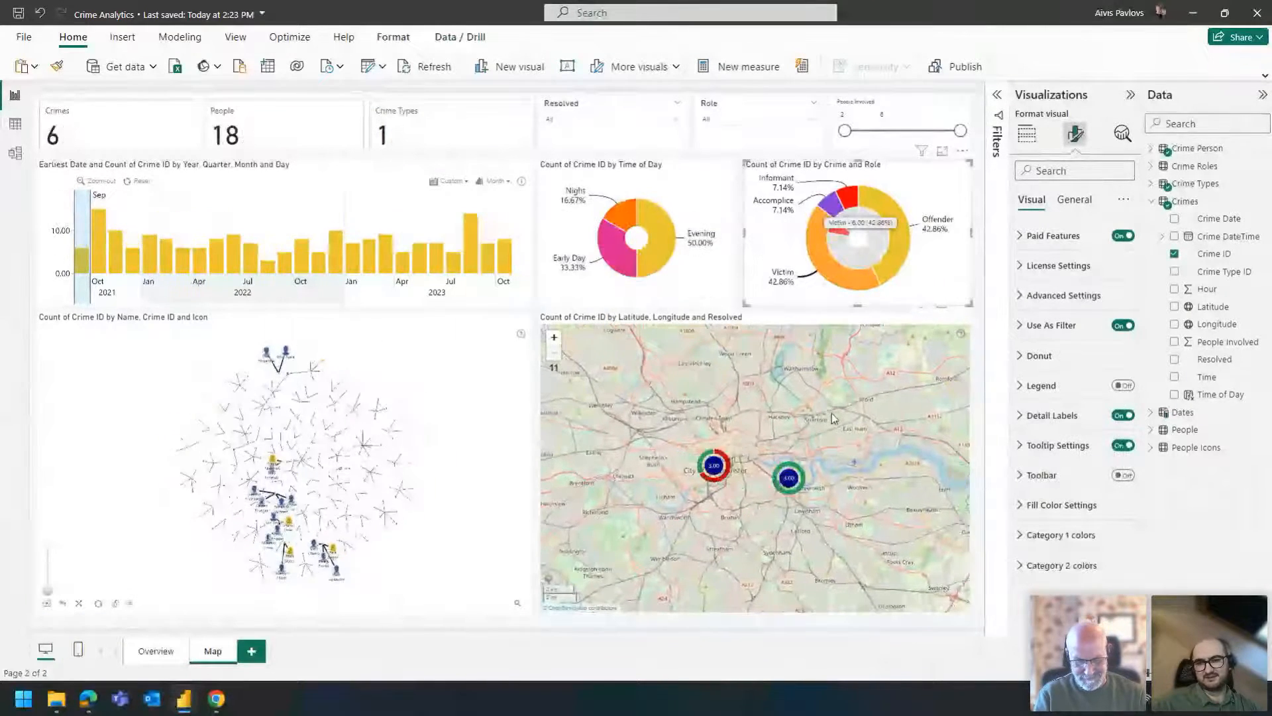
click(851, 287)
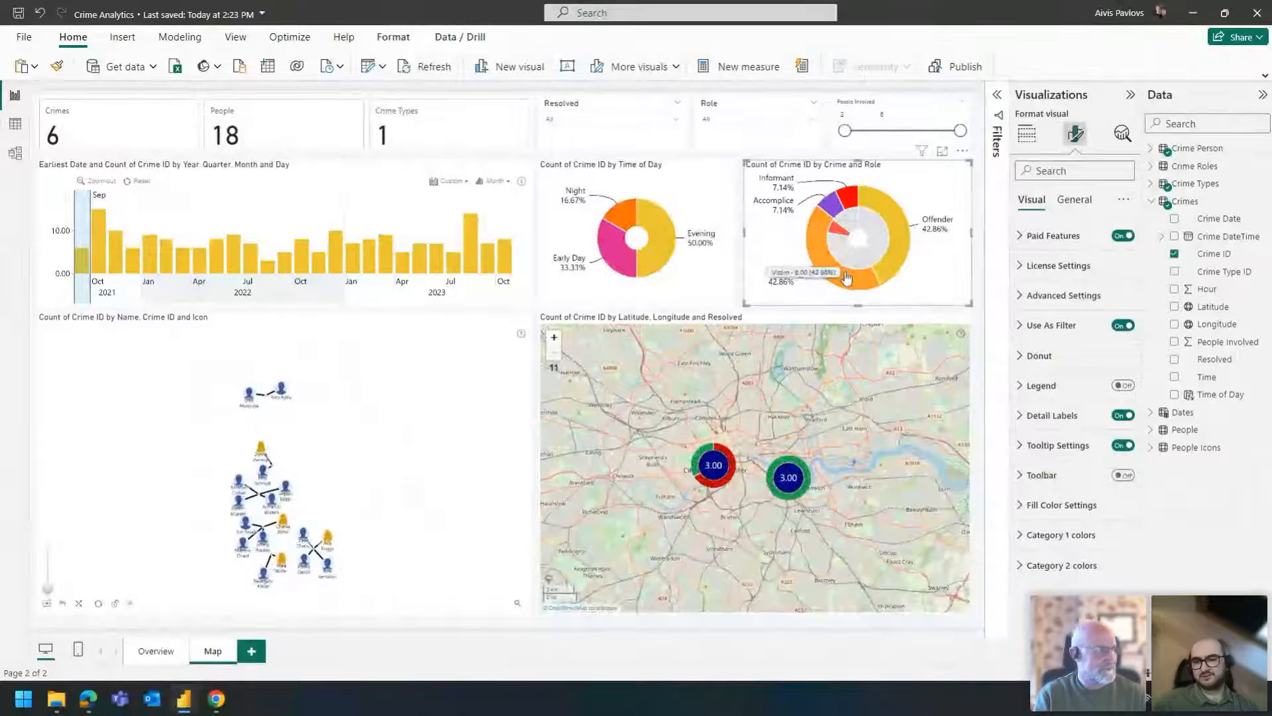
click(765, 471)
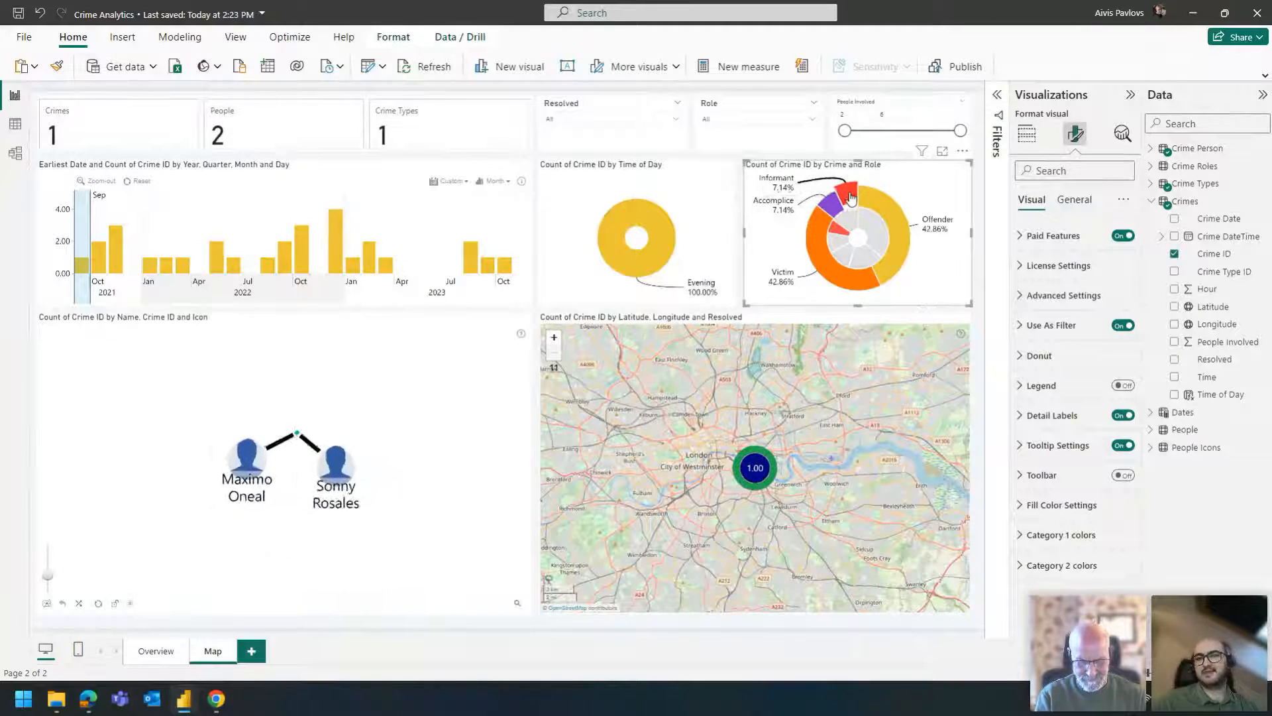
click(869, 239)
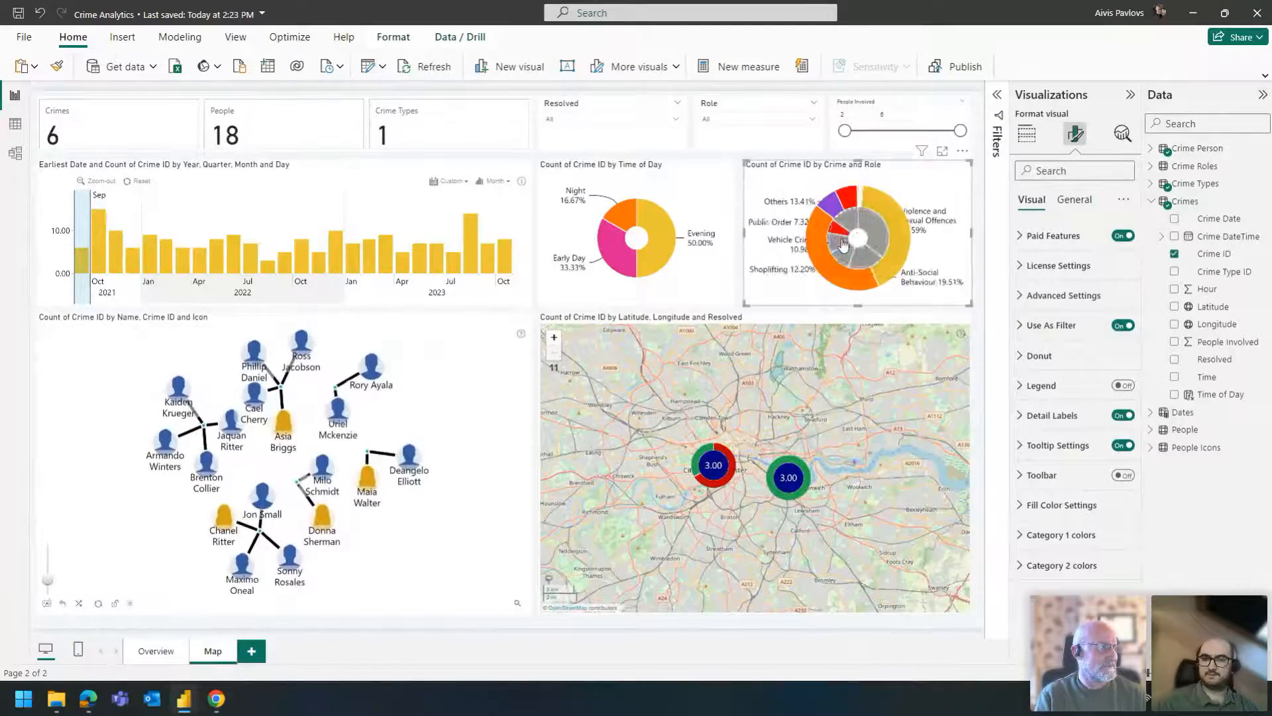
click(208, 257)
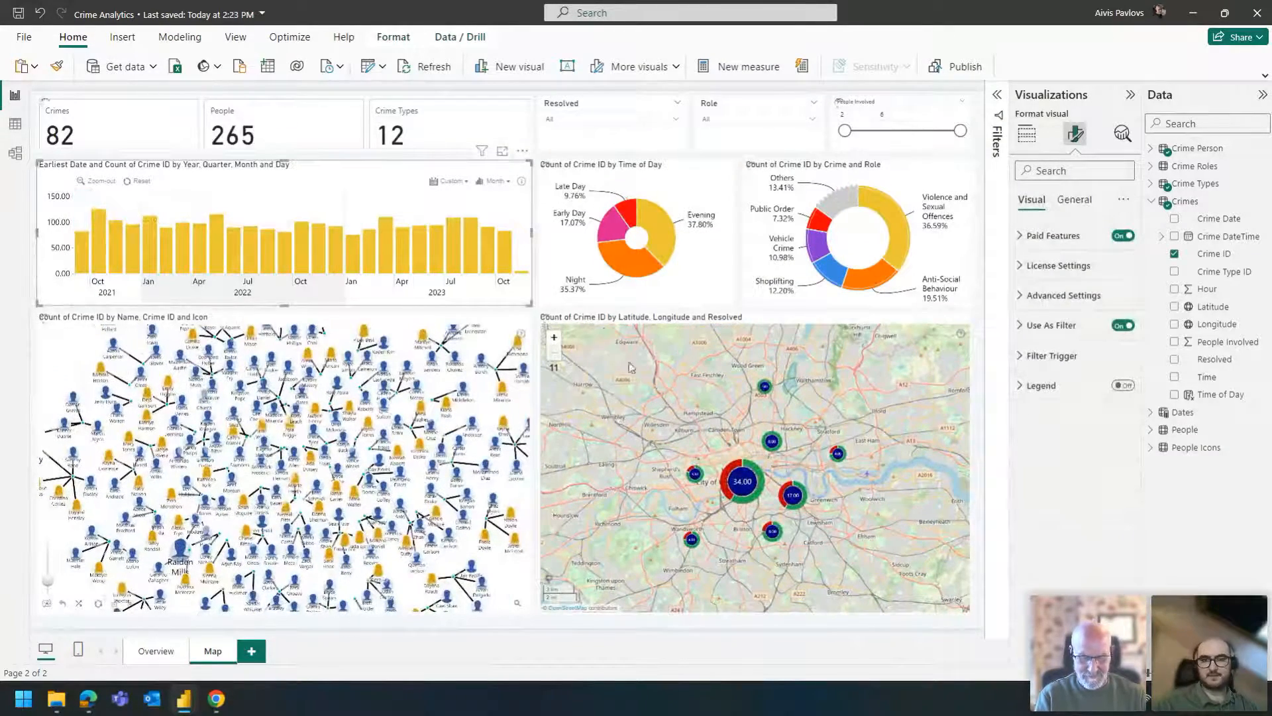
- Review the fields assigned to the crime map and to the Crime and Role donut
click(639, 330)
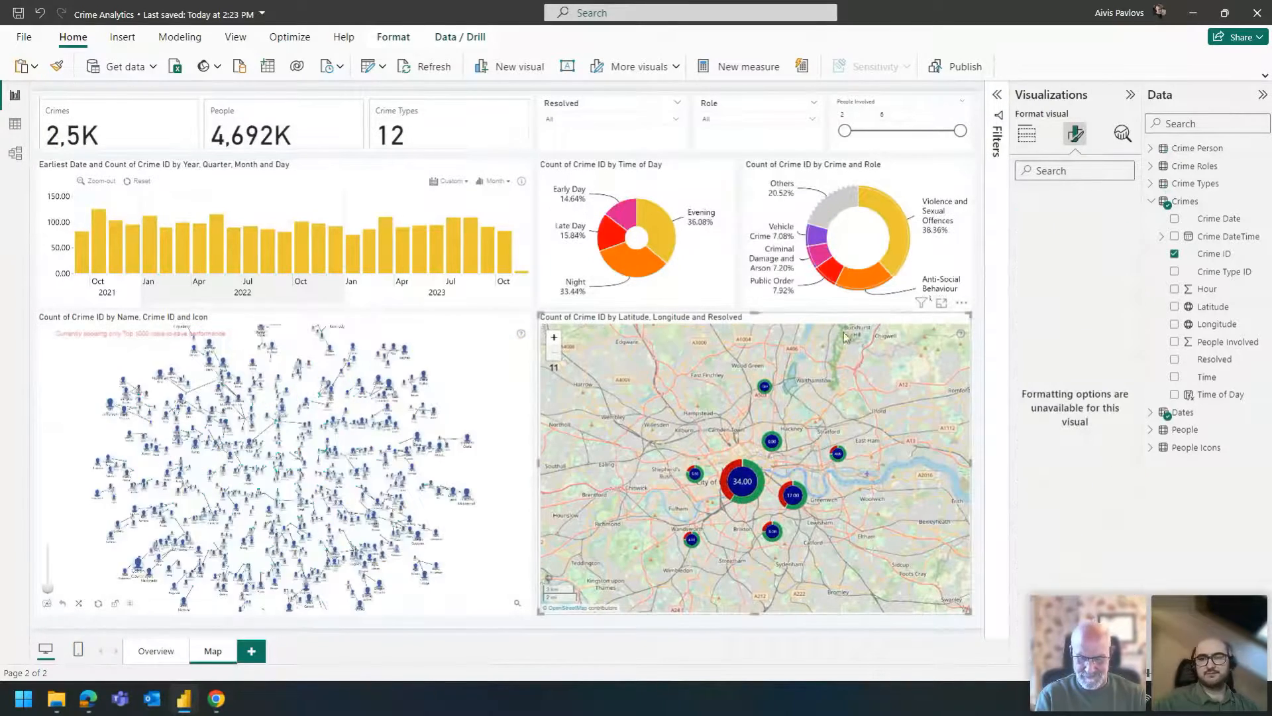
click(1027, 133)
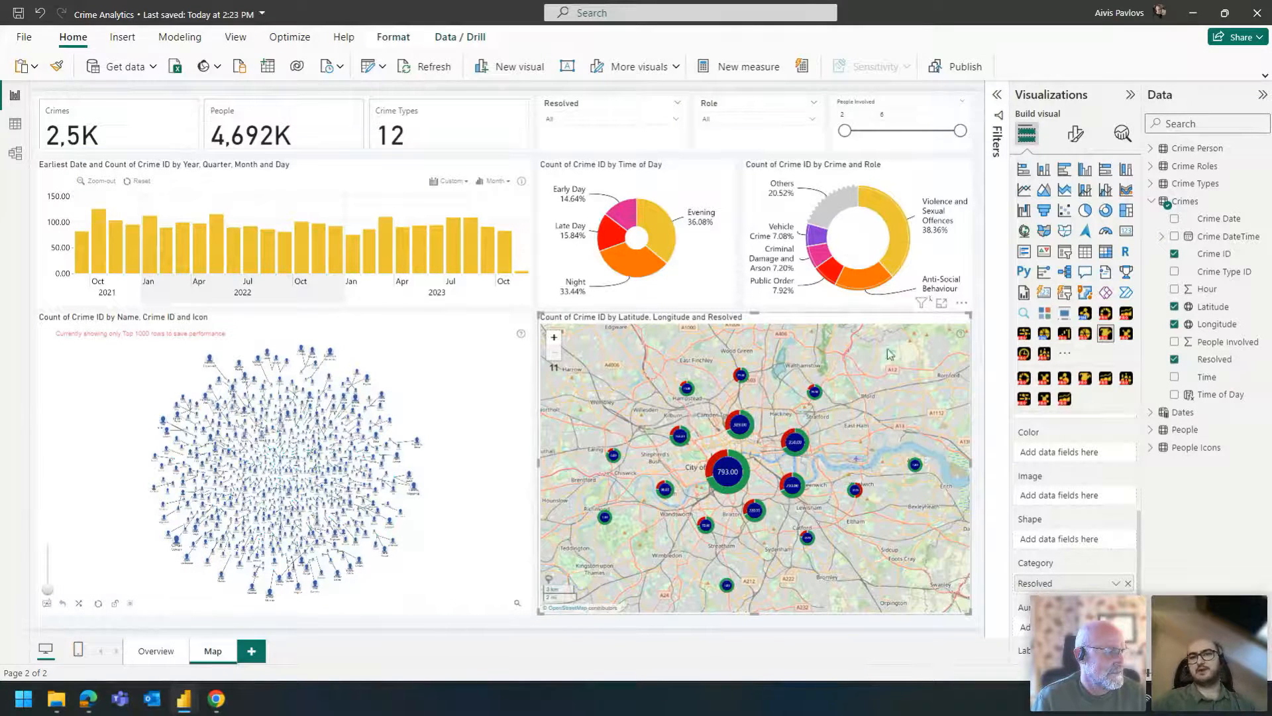
click(872, 169)
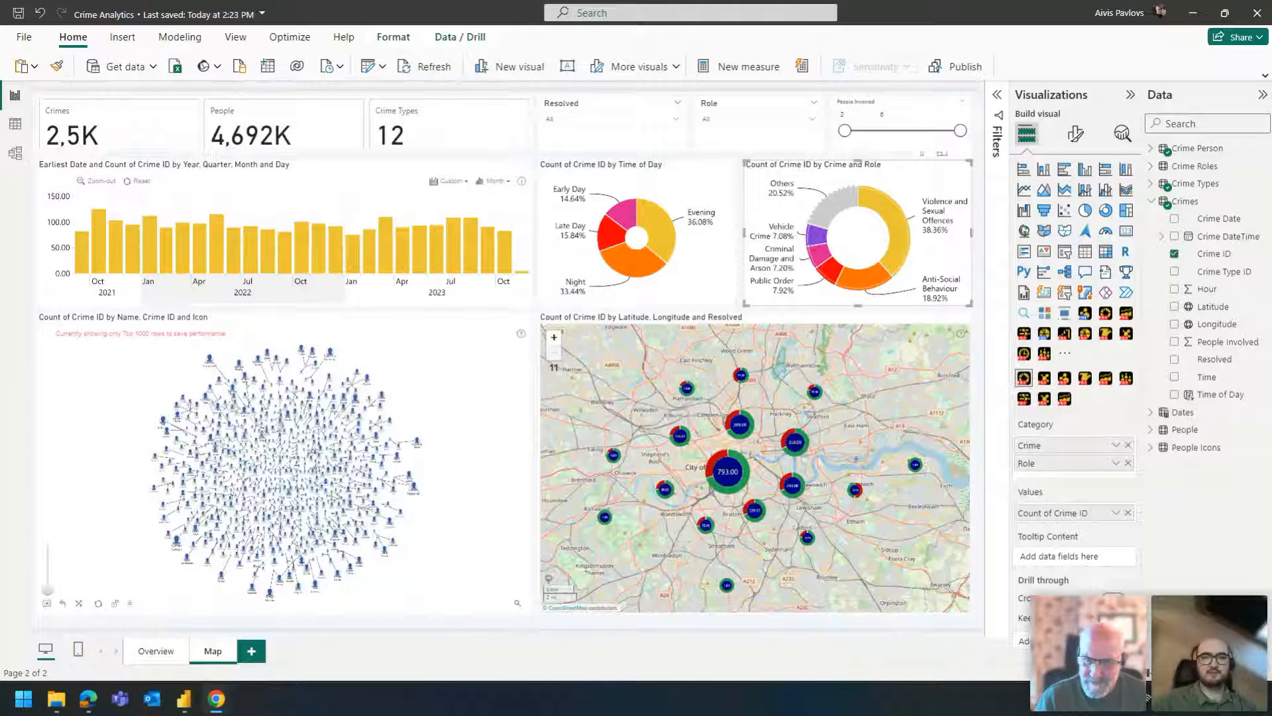
- Add the Hour field below Time of Day as a second category level of the Time of Day donut
click(634, 301)
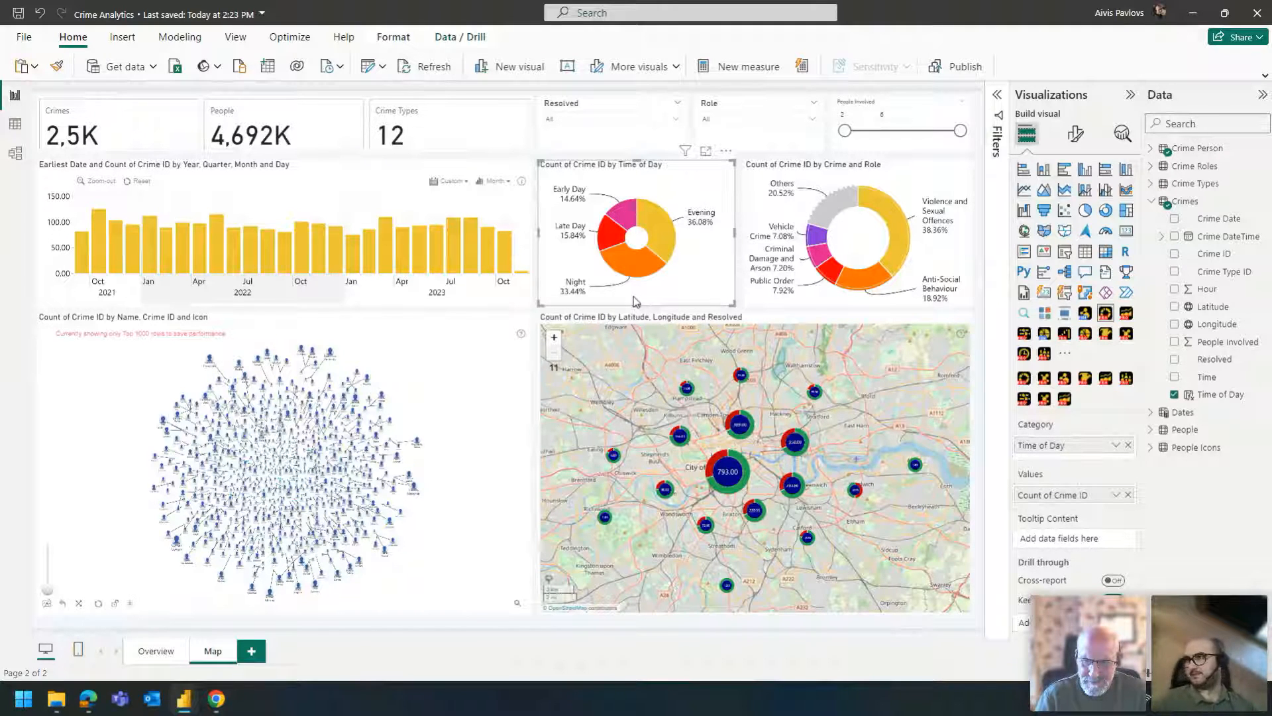
mouse_move(576, 196)
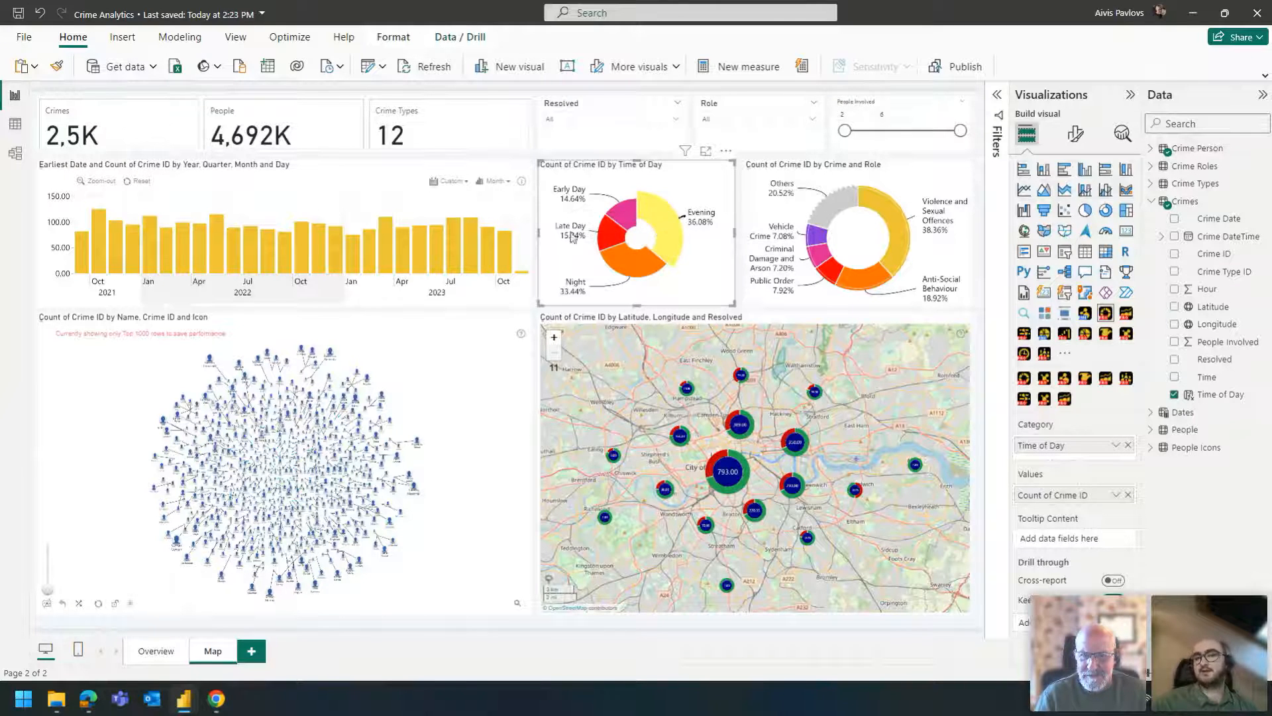
click(659, 218)
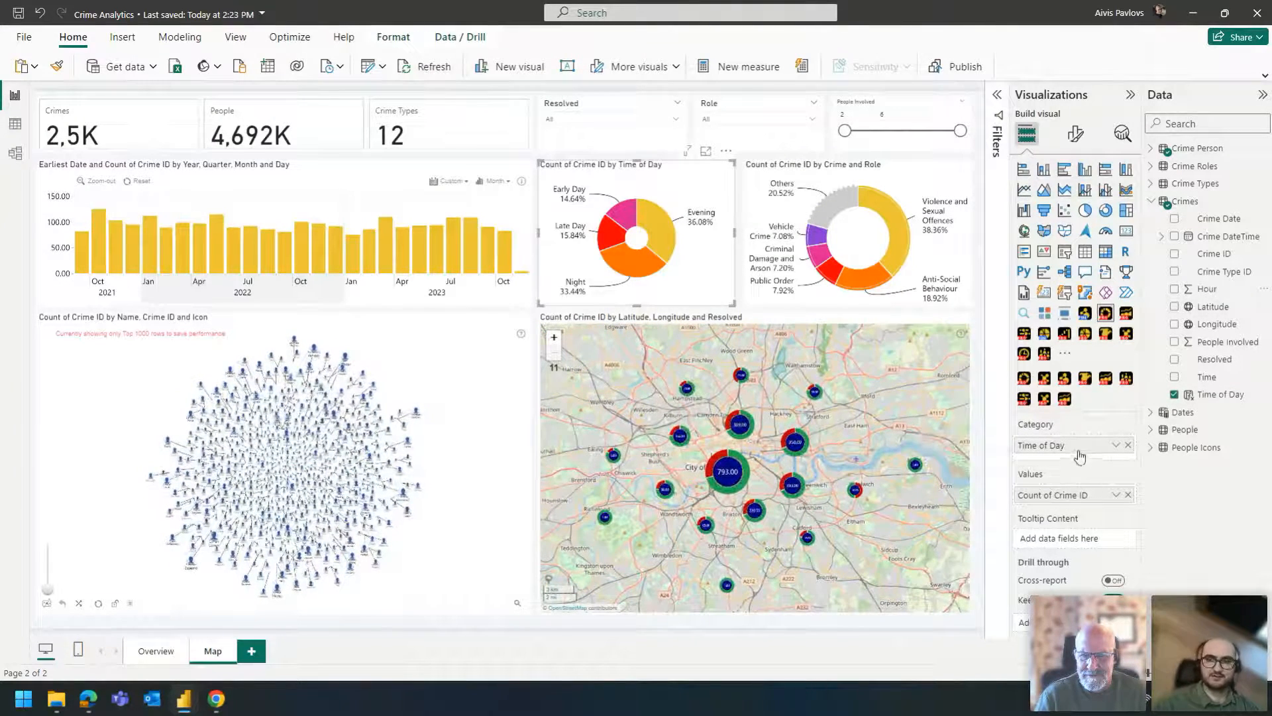
drag(1215, 289, 1069, 462)
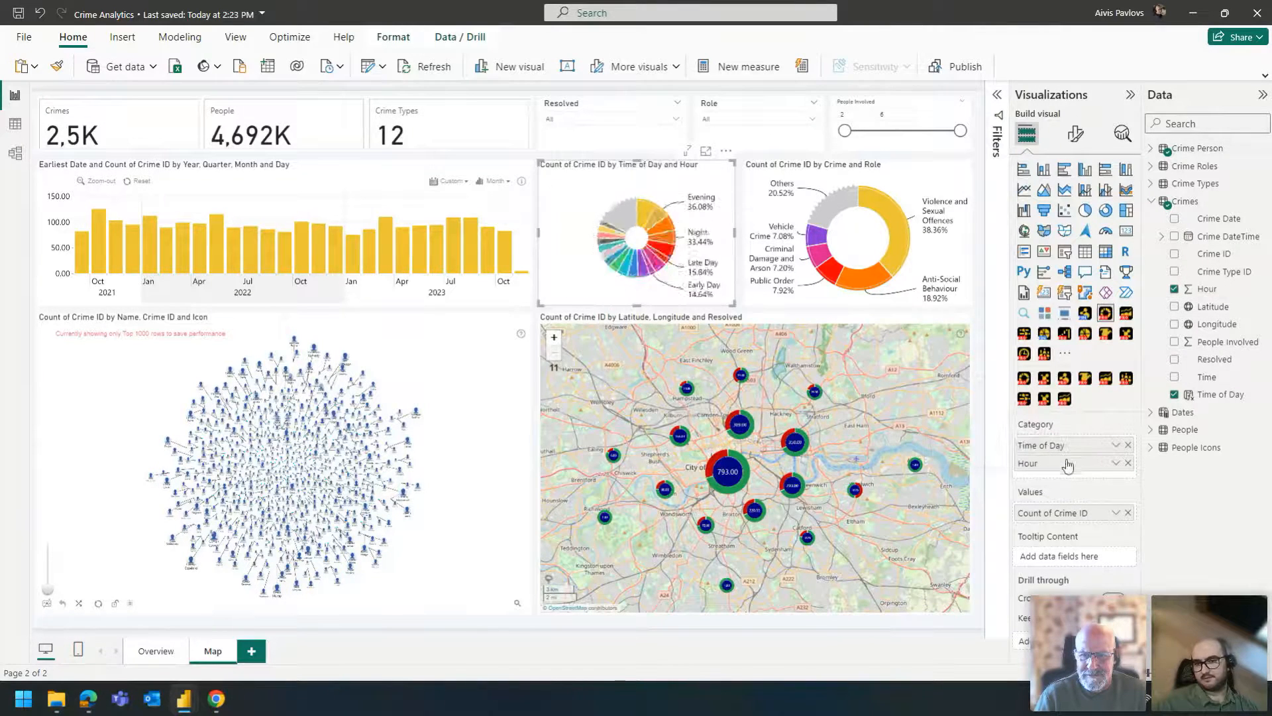
- Drill the Time of Day and Hour donut into Evening, filter the report to hour 23 and return to the unfiltered overview
click(663, 228)
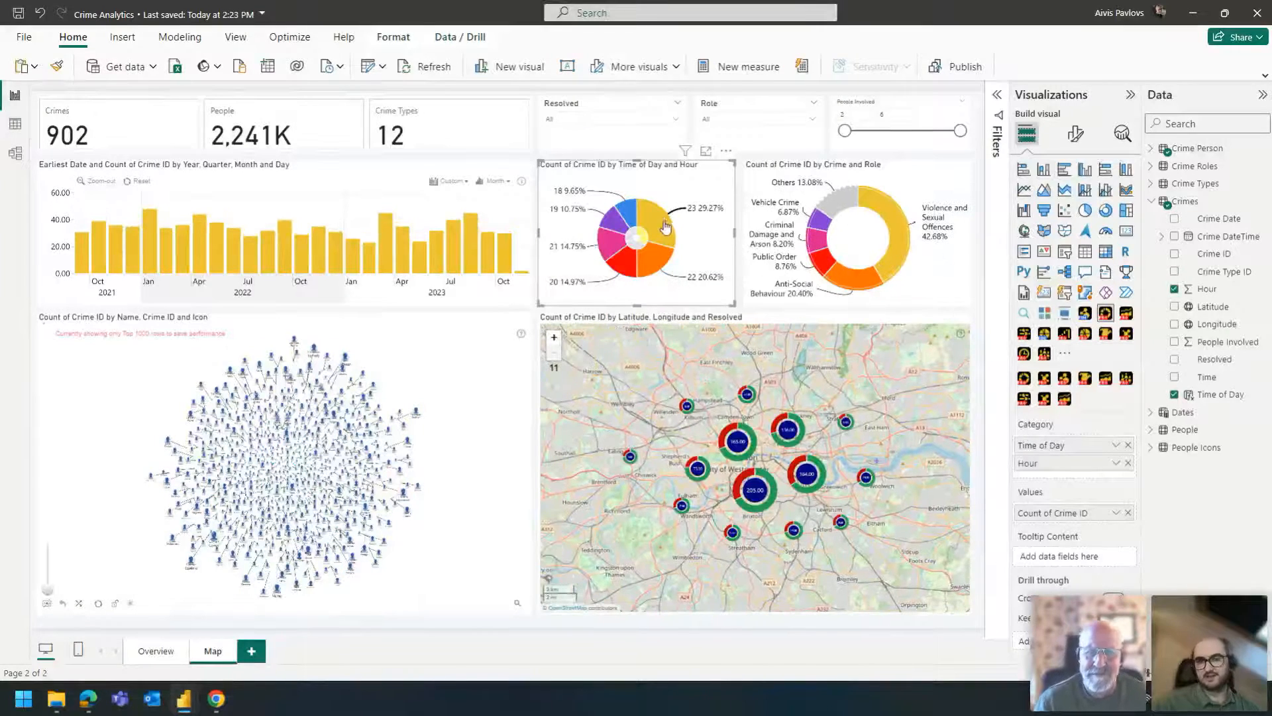
click(664, 229)
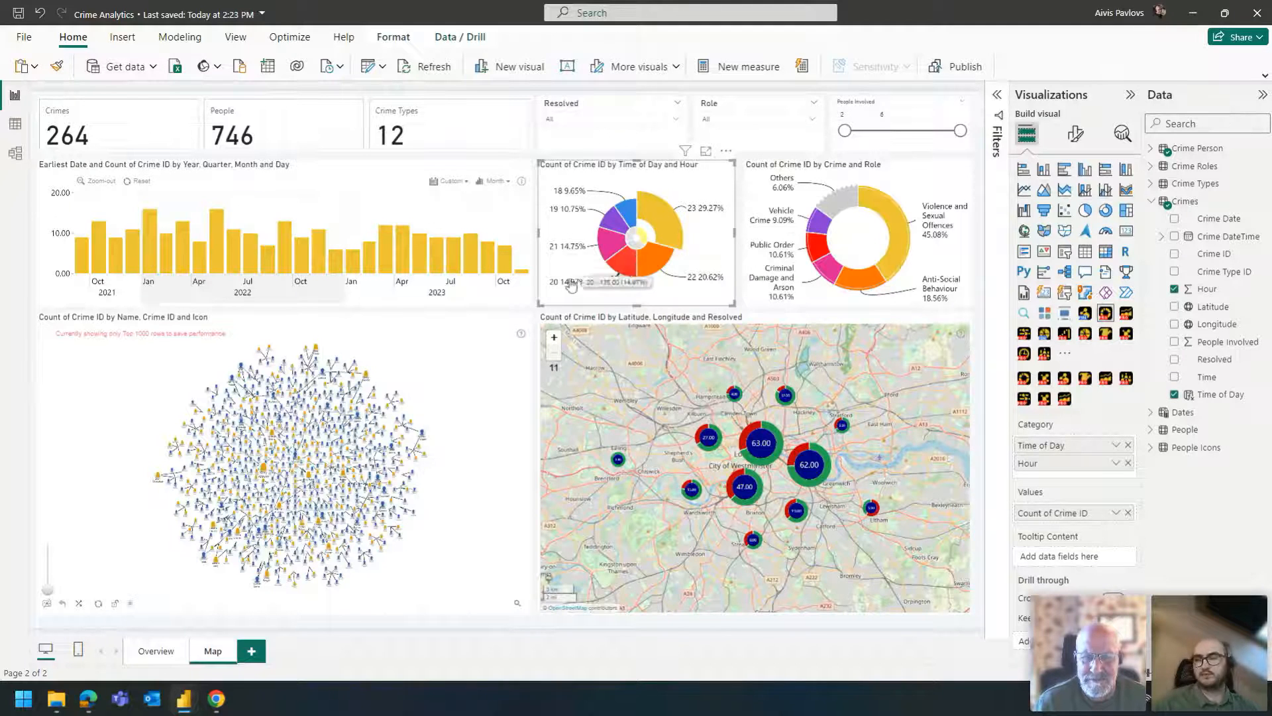
click(629, 249)
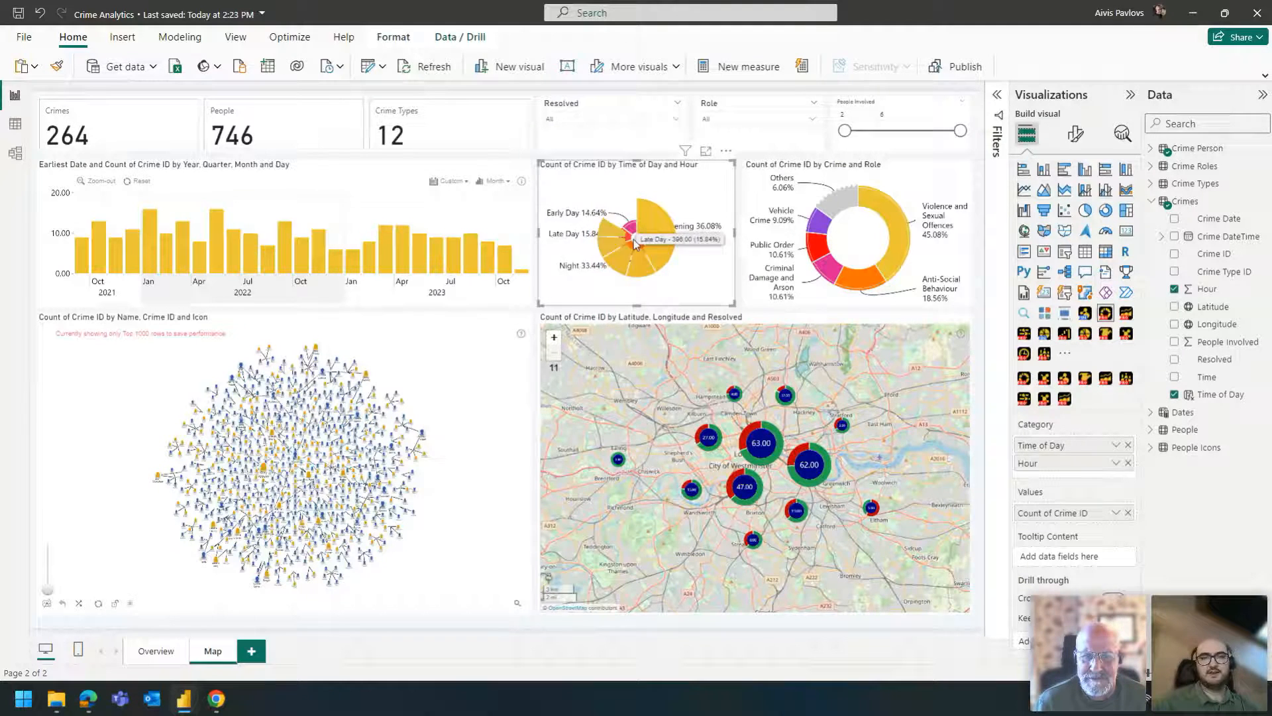
click(737, 253)
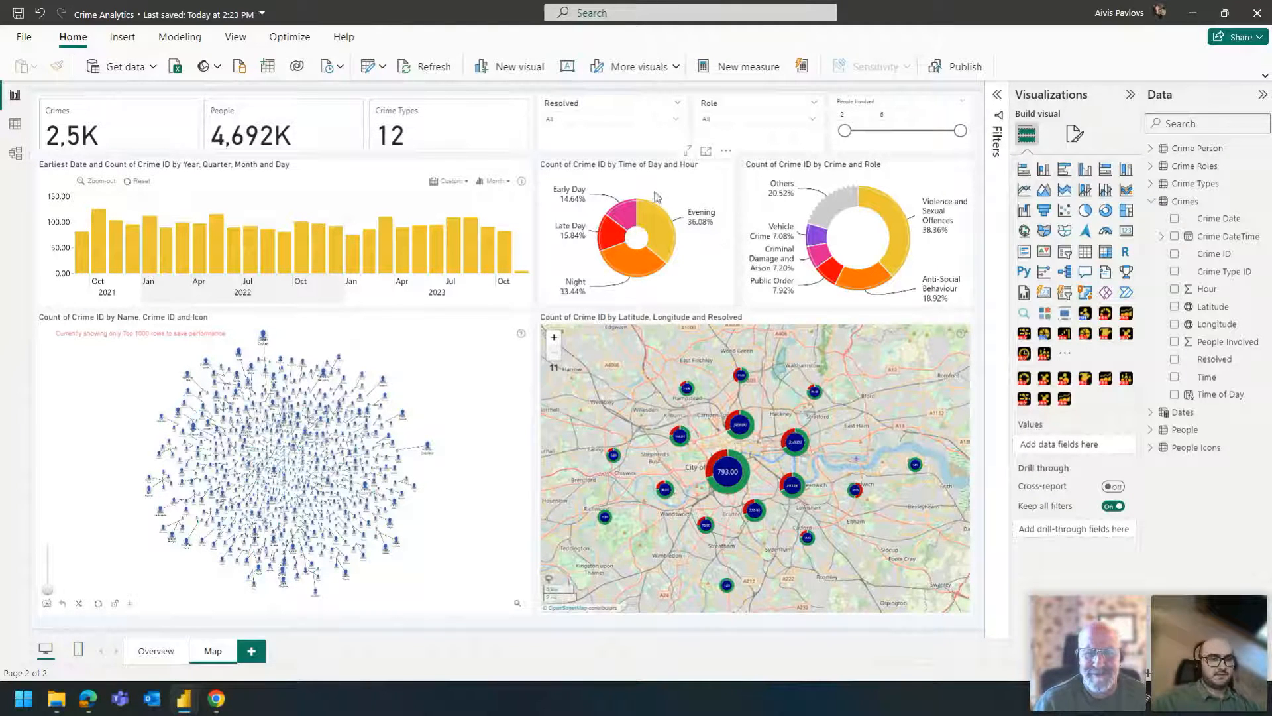
- Review the fields assigned to the crime map and to the Name and Crime ID network chart
click(799, 336)
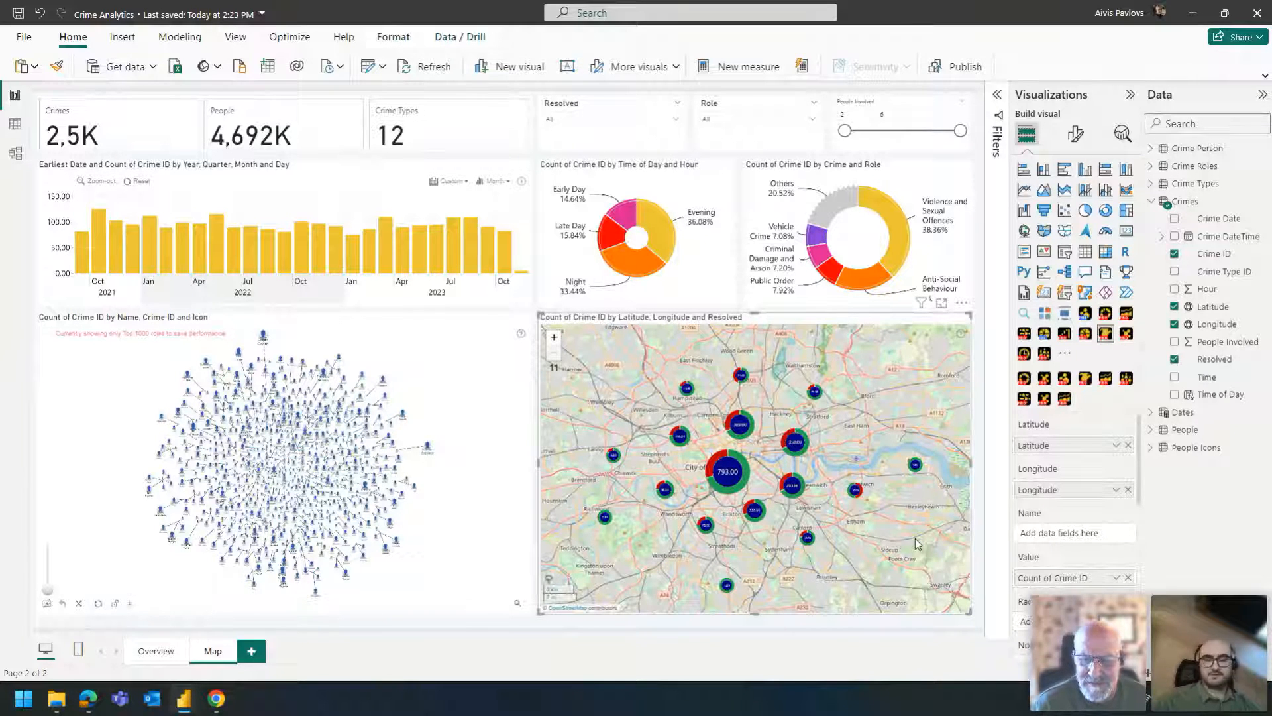
click(535, 337)
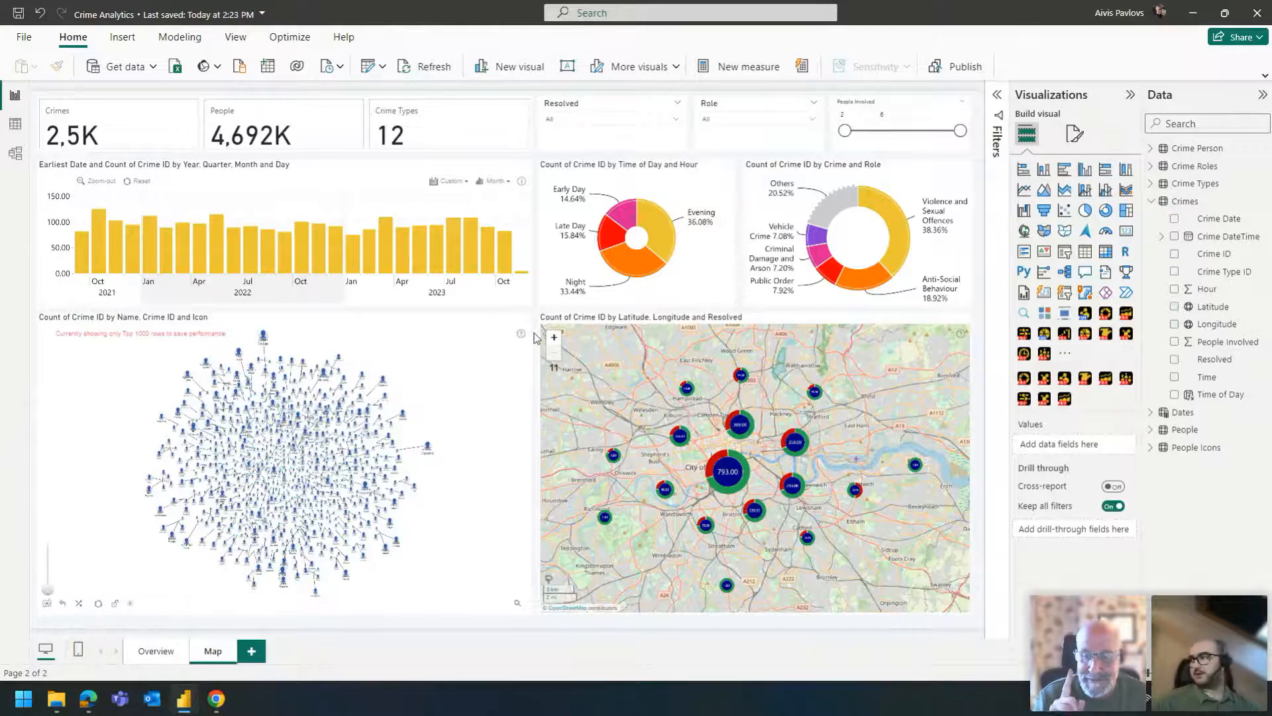
click(444, 329)
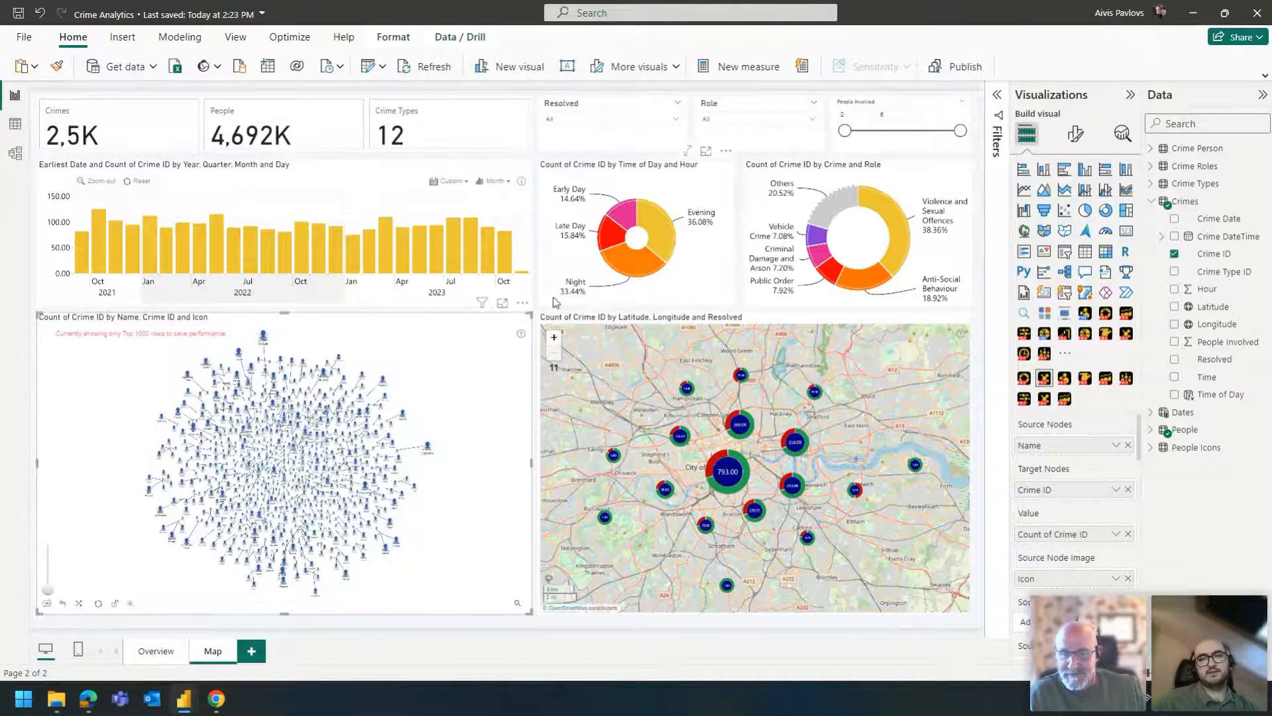
click(535, 312)
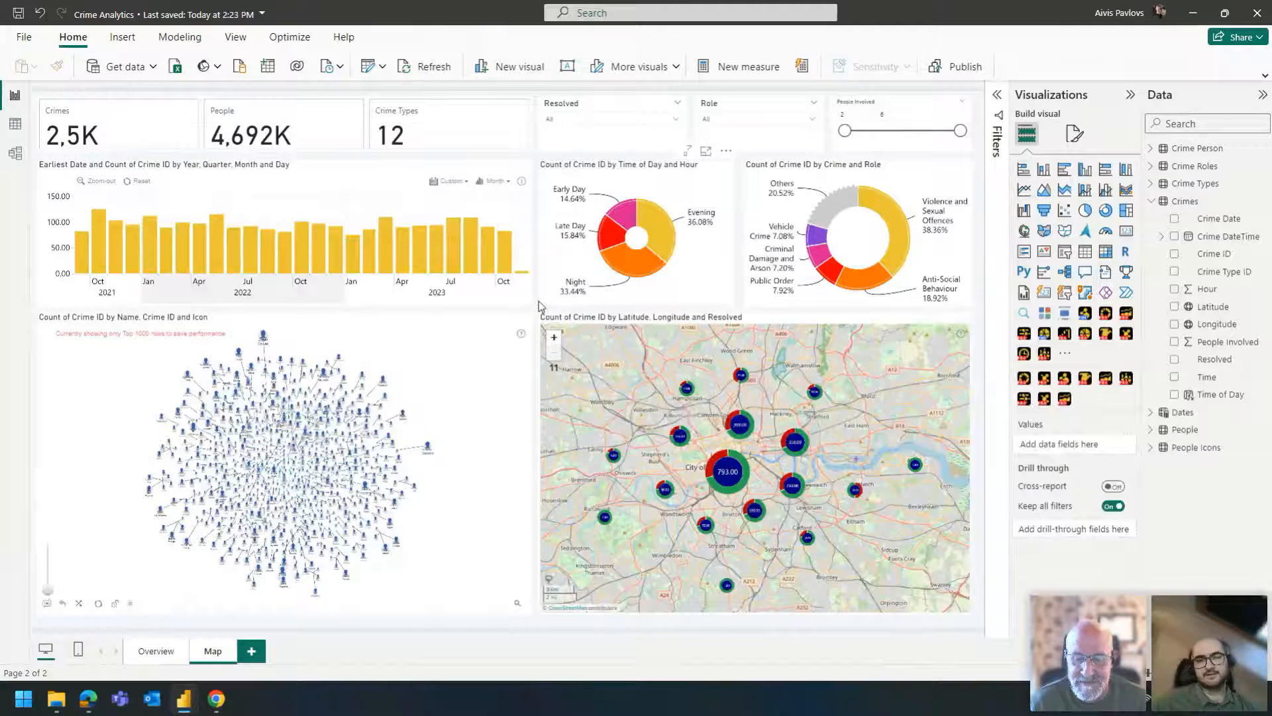
- Review the SWITCH formula of the Time of Day column in the Crimes table and close it without changes
click(1220, 394)
drag(103, 92, 230, 179)
click(230, 184)
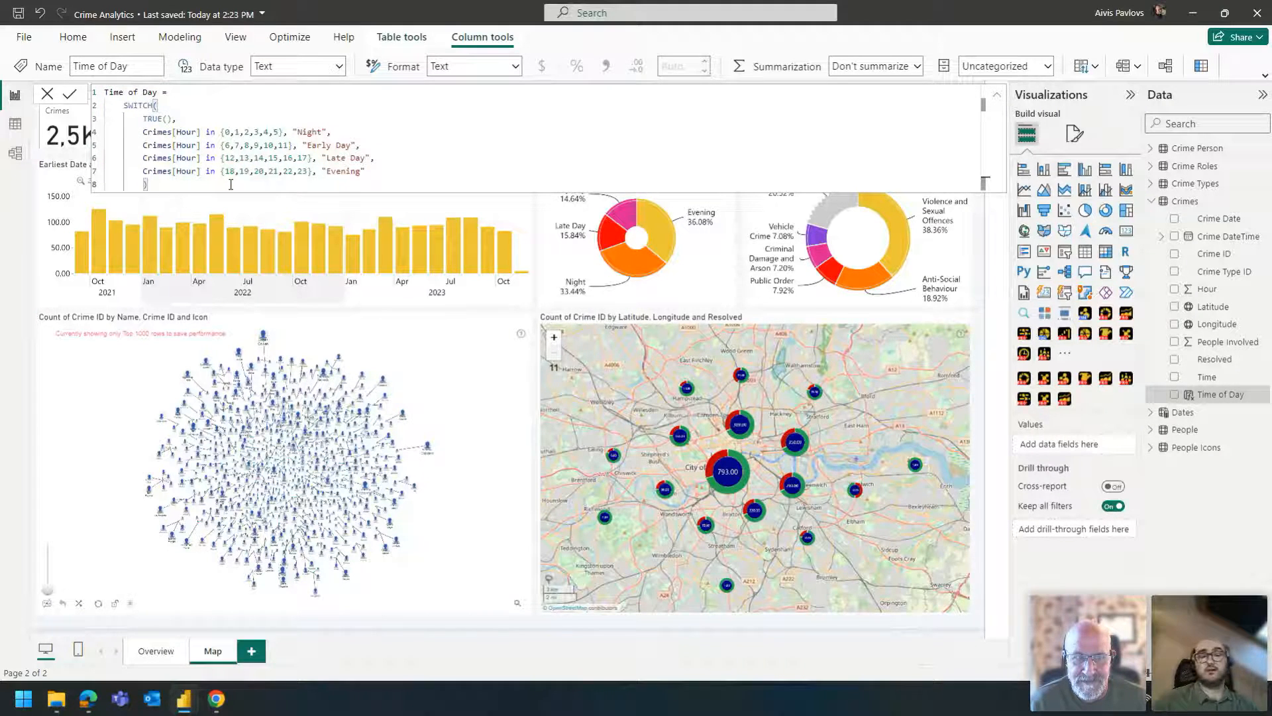
drag(224, 184, 141, 132)
click(178, 185)
drag(178, 185, 141, 119)
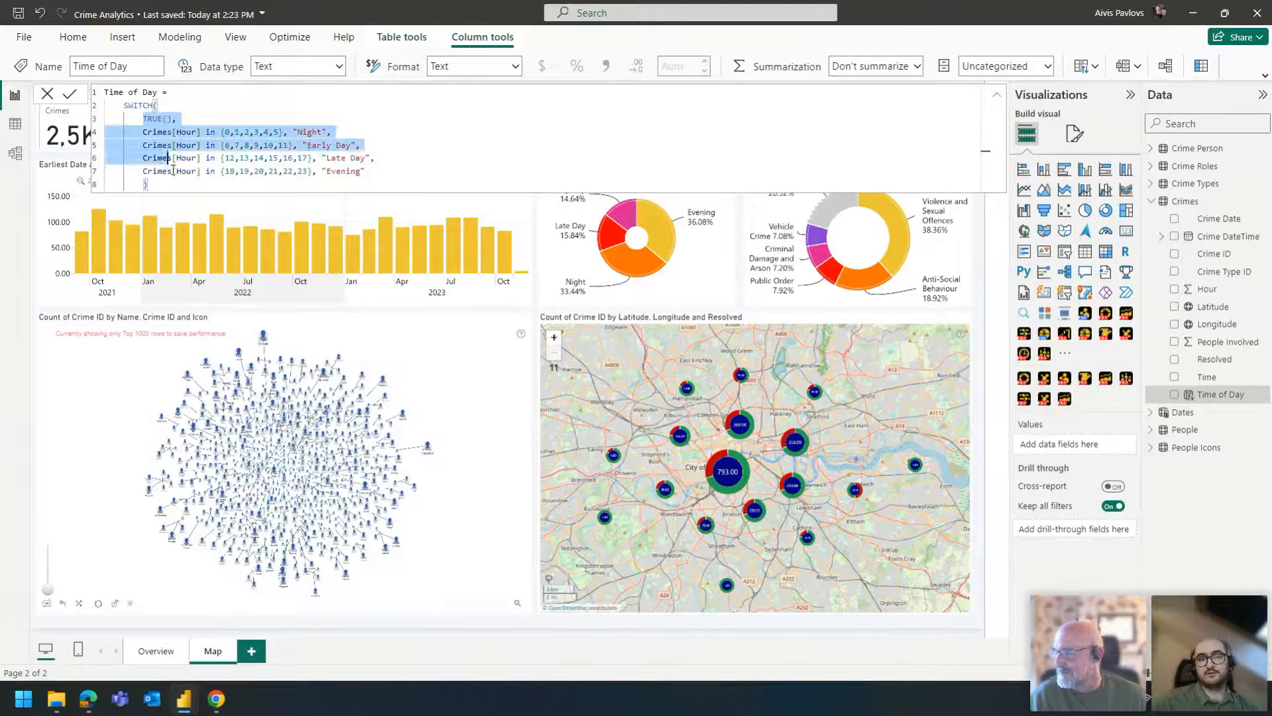
click(178, 185)
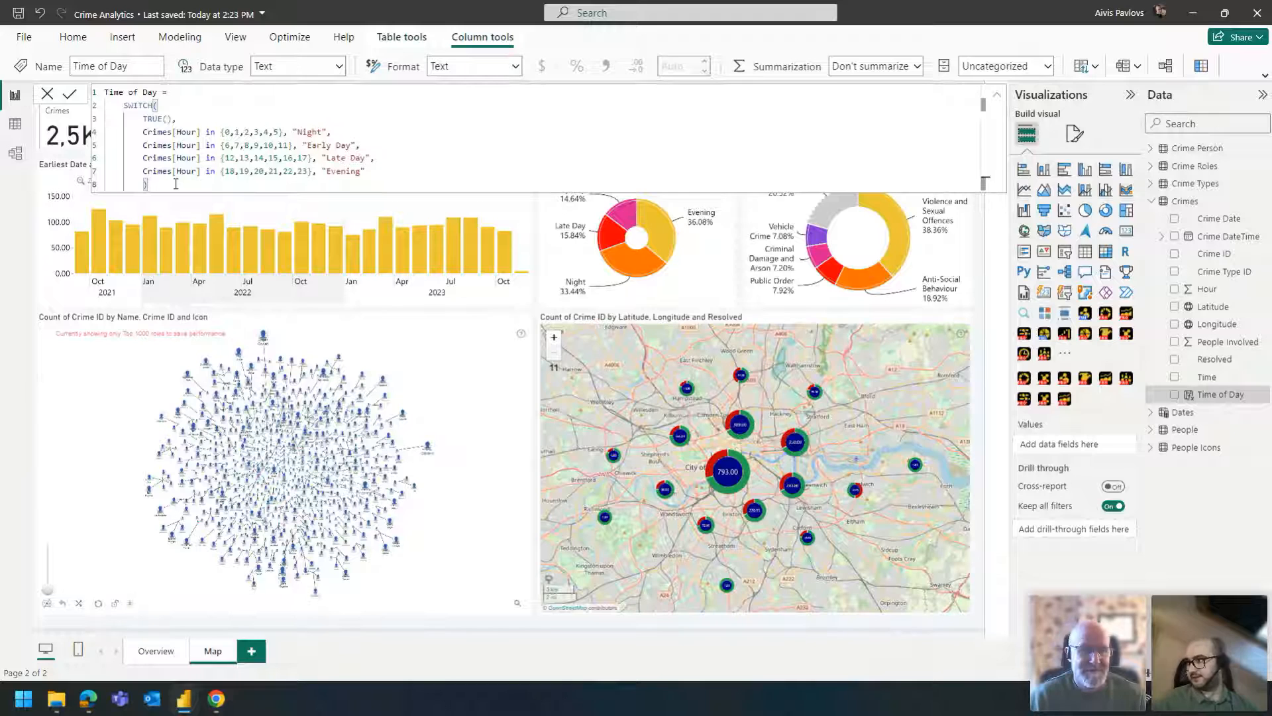
drag(176, 183, 109, 108)
click(110, 107)
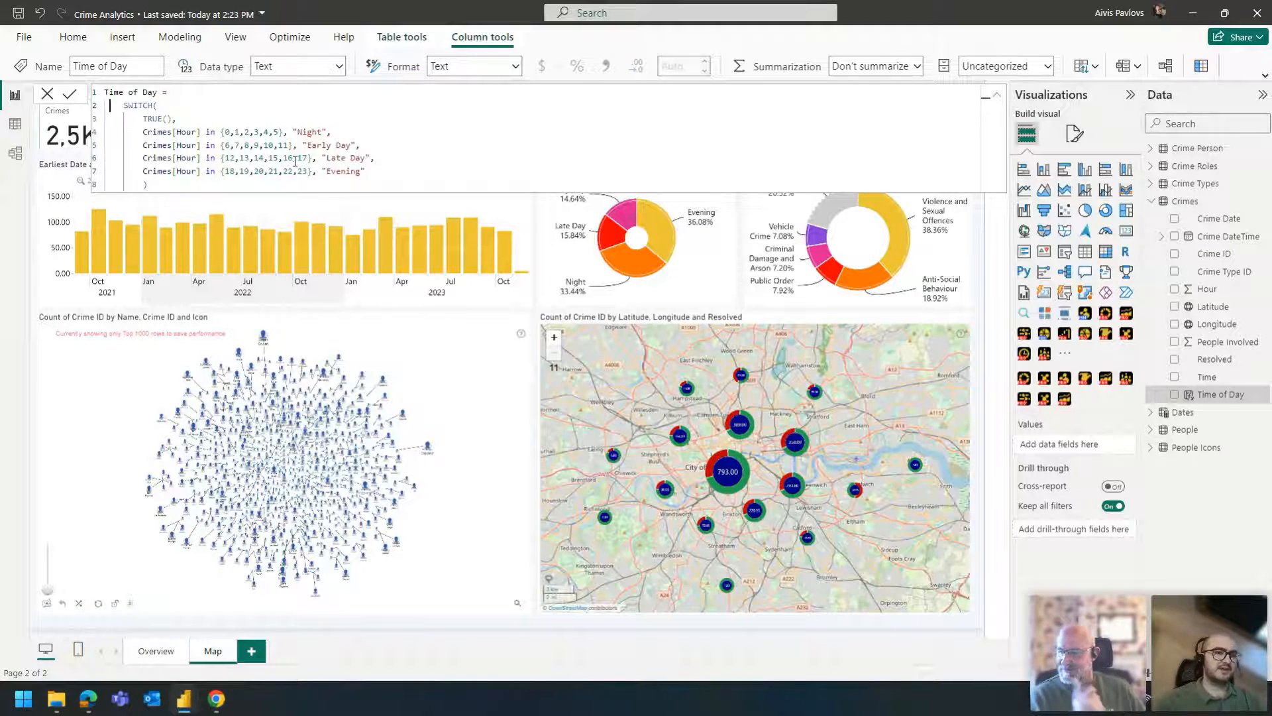
click(43, 97)
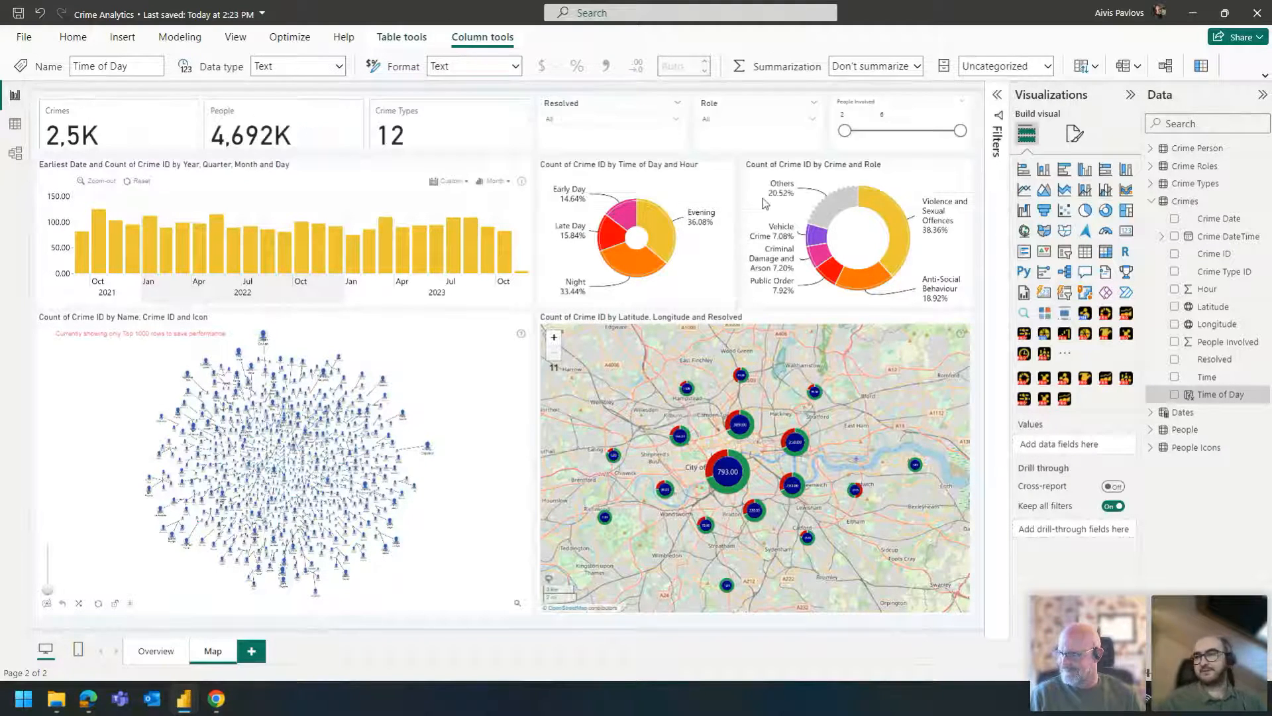
- Search the data fields for crime id, widen the search to crime, and clear it
click(1180, 124)
text(crime id)
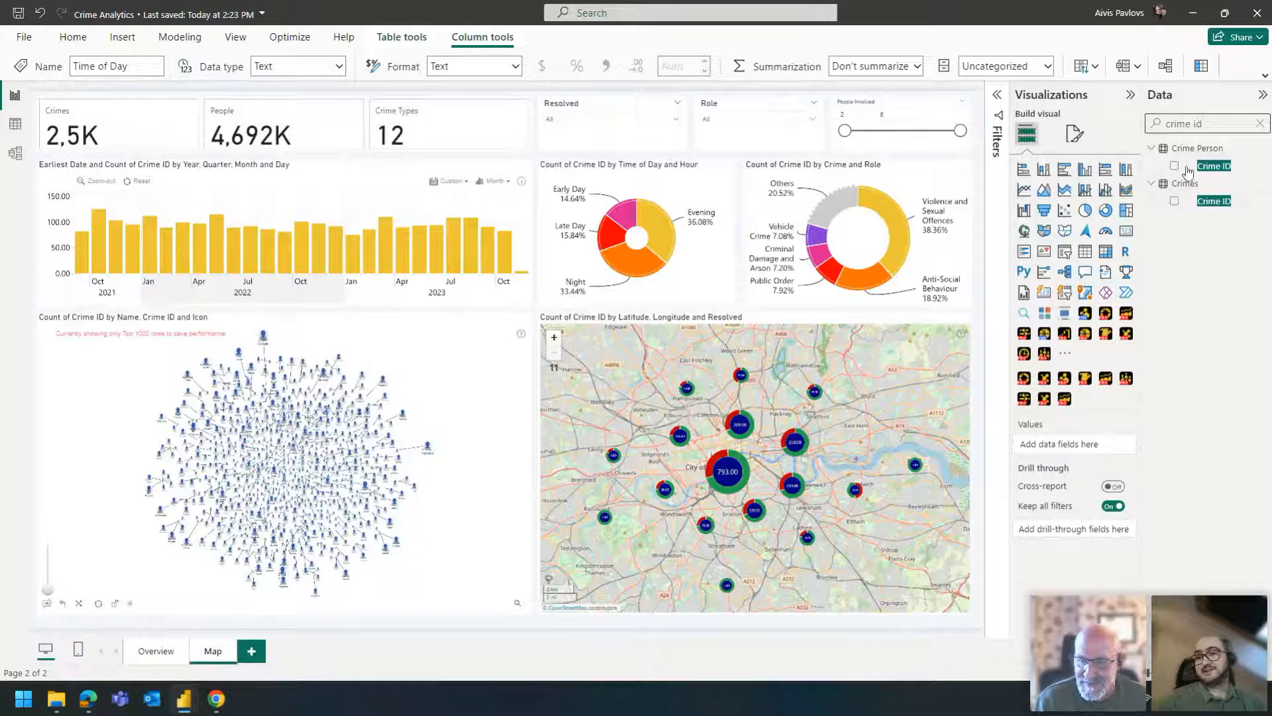
key(BackSpace)
key(BackSpace)
key(BackSpace)
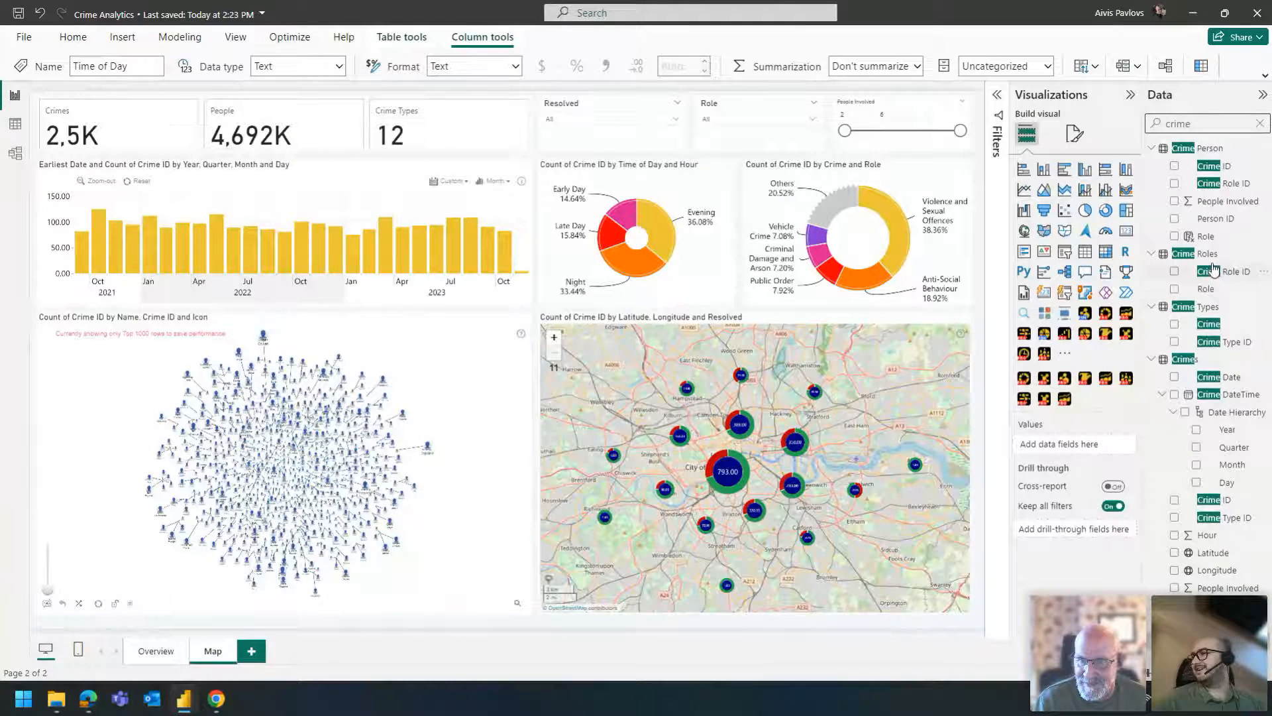
double_click(1178, 124)
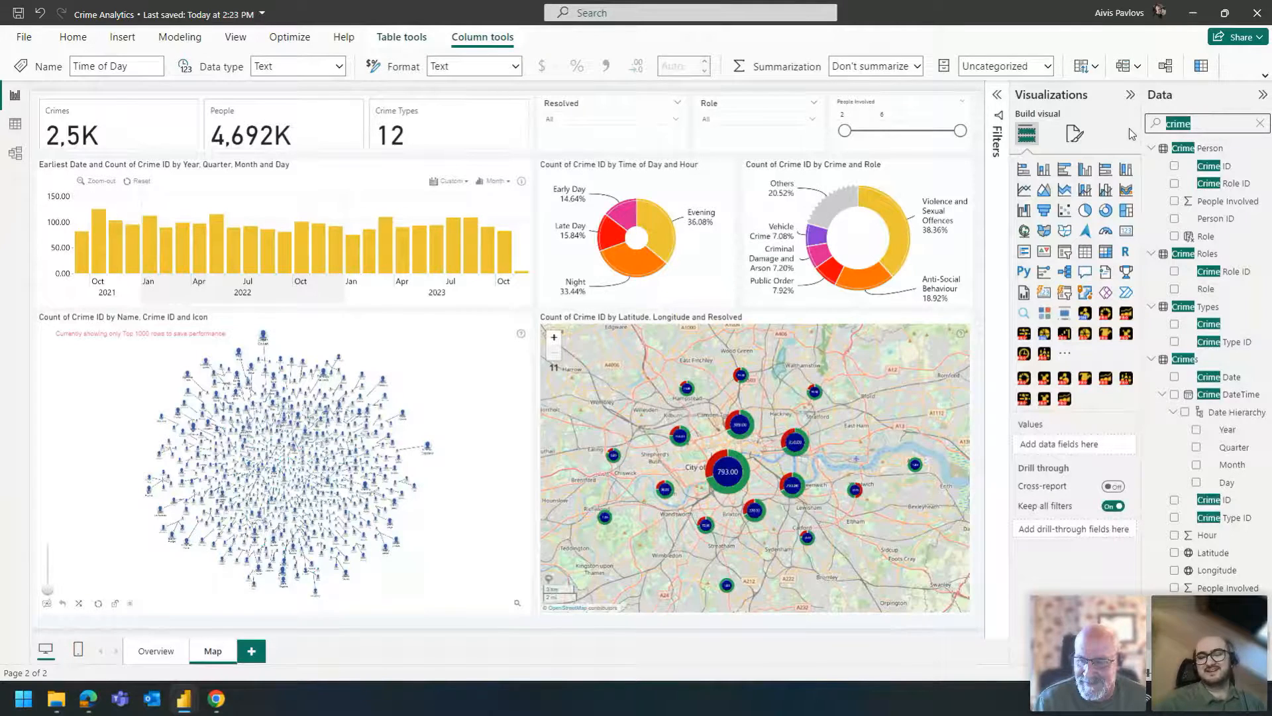
key(BackSpace)
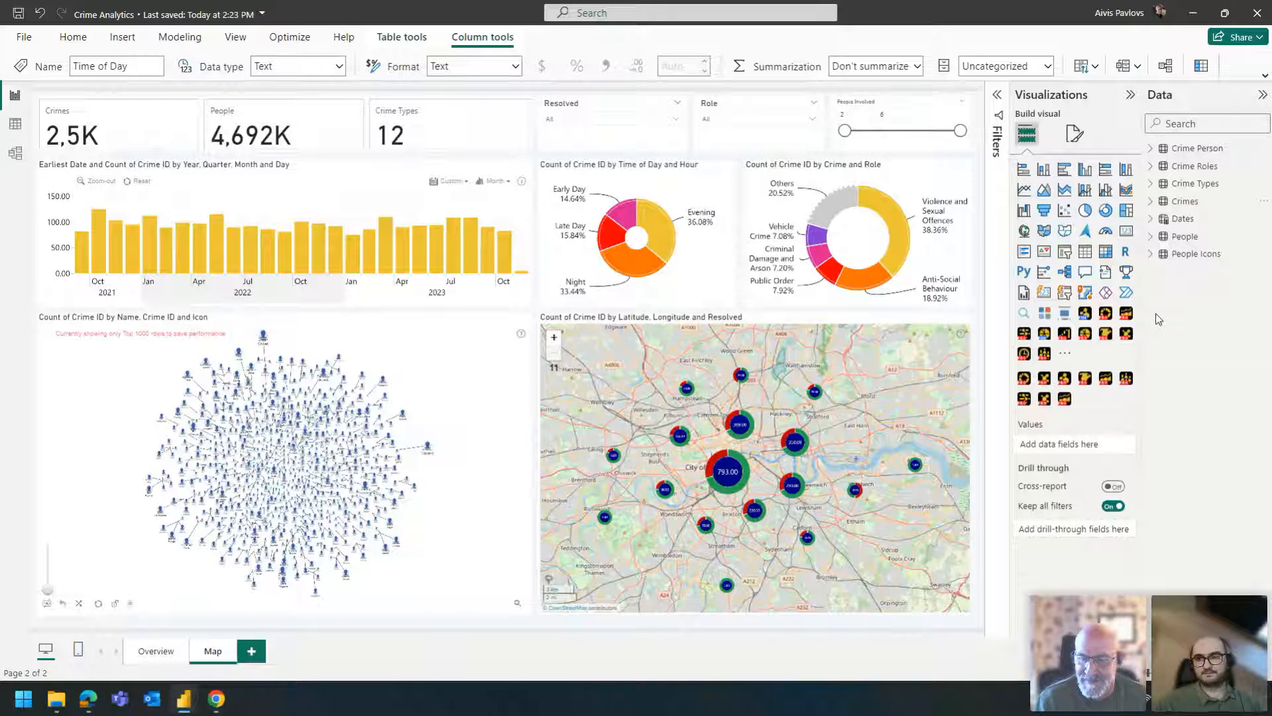
- Raise the lower limit of the People Involved slicer and drill the Crime and Role donut into Shoplifting with the Offender role selected
click(347, 332)
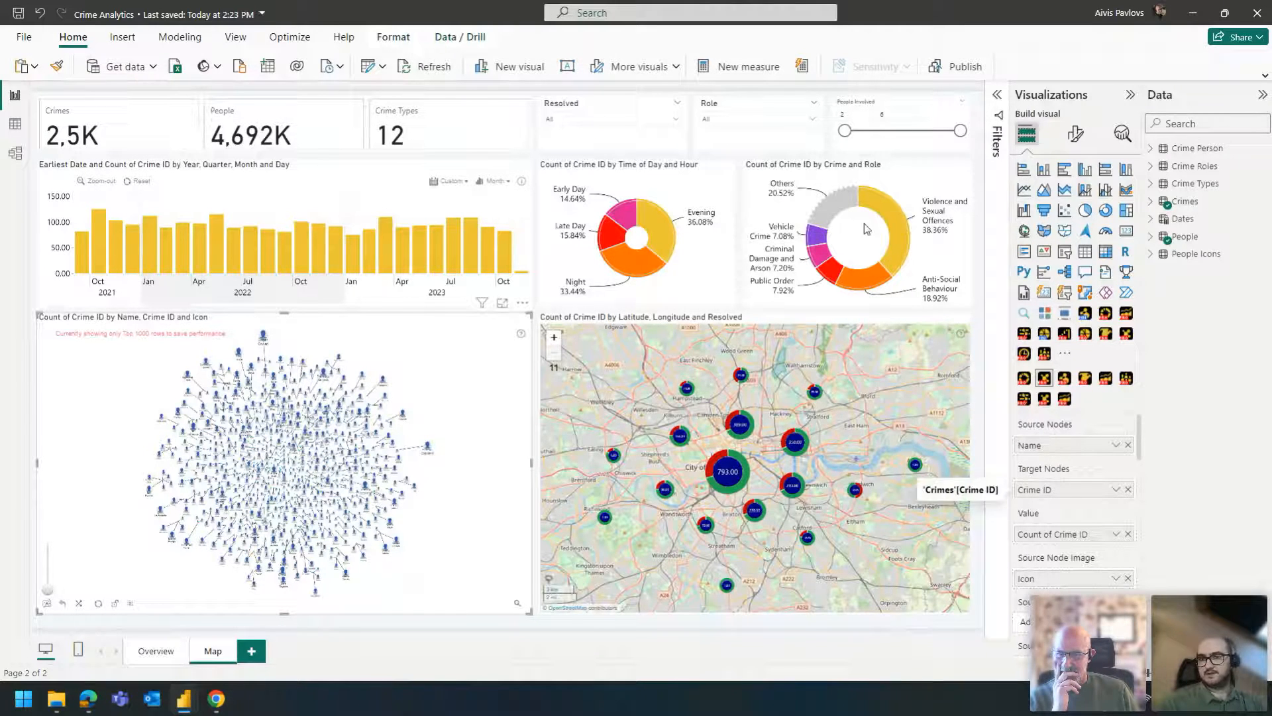
drag(845, 132, 931, 132)
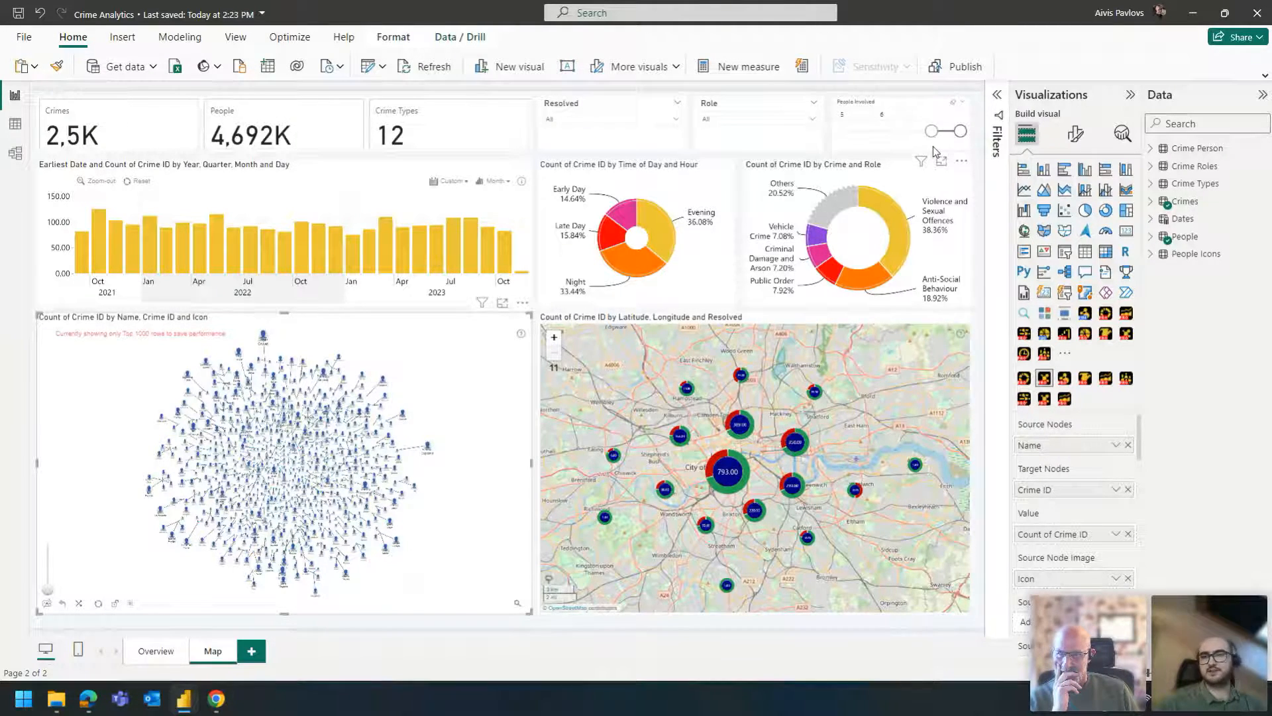
click(868, 116)
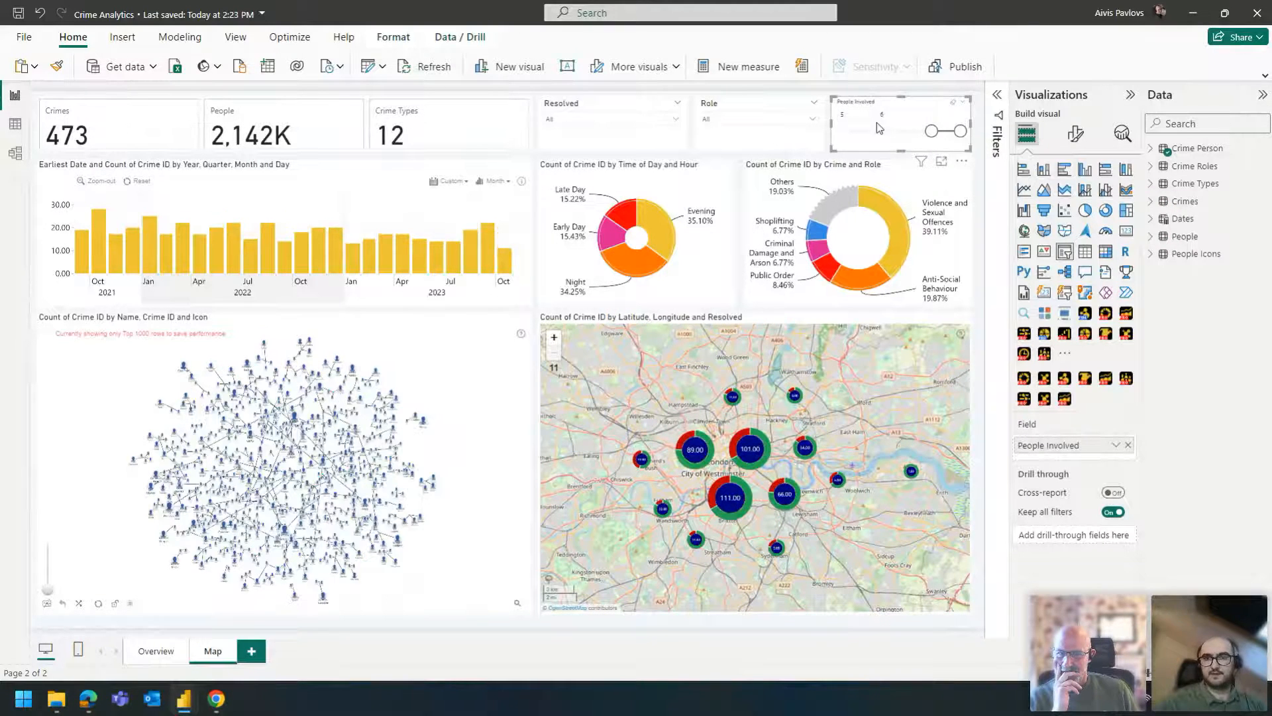
click(820, 234)
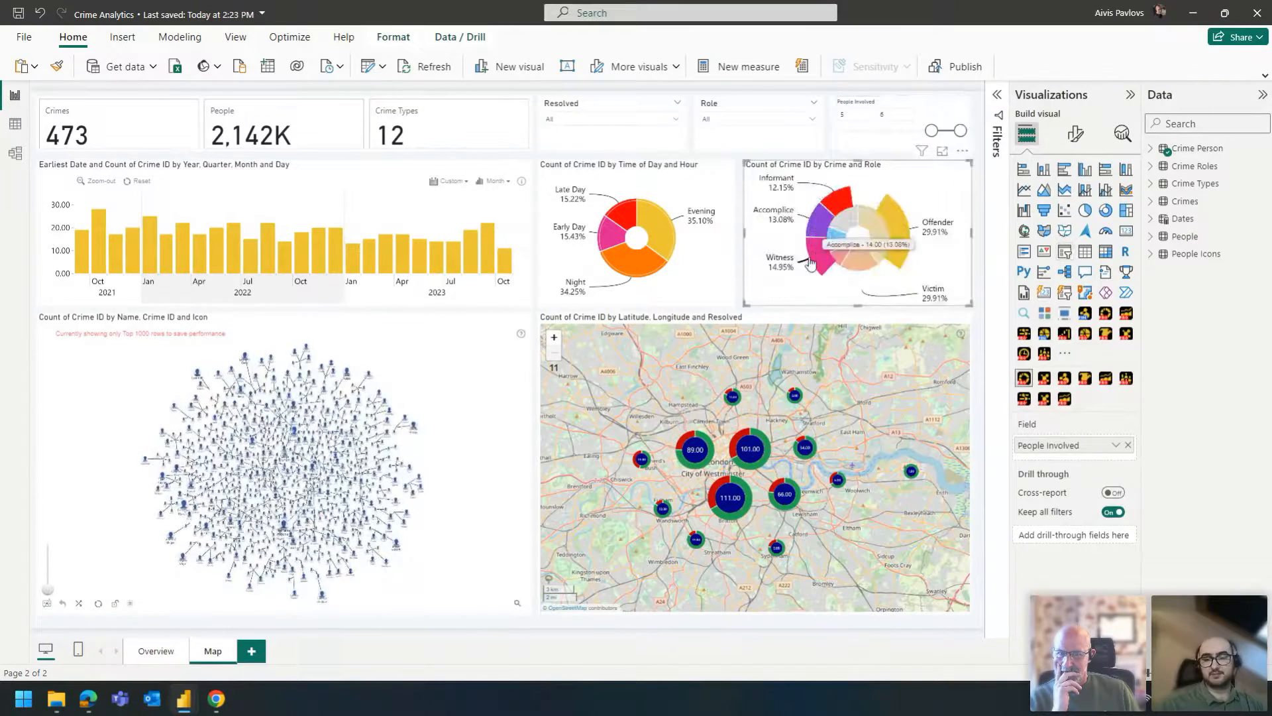
click(857, 240)
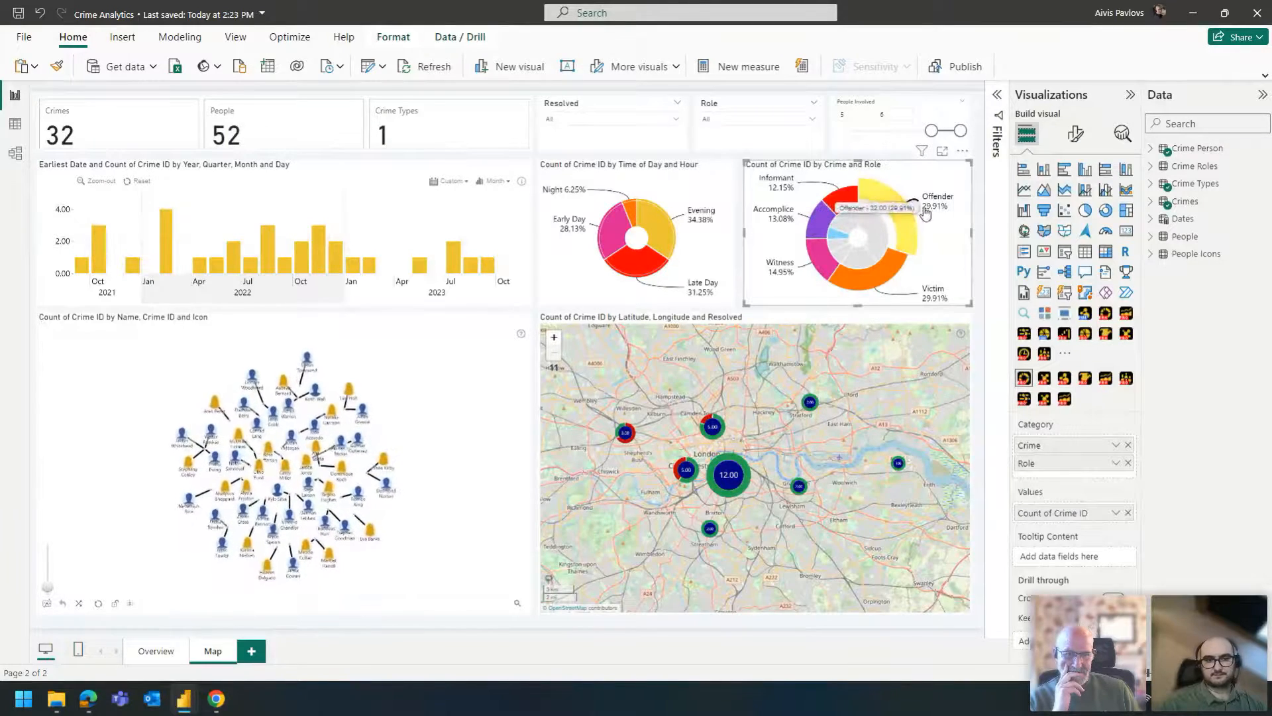
- Examine the people and their crime connections in the network chart filtered to Shoplifting offenders
click(307, 376)
scroll(307, 375, up, 5)
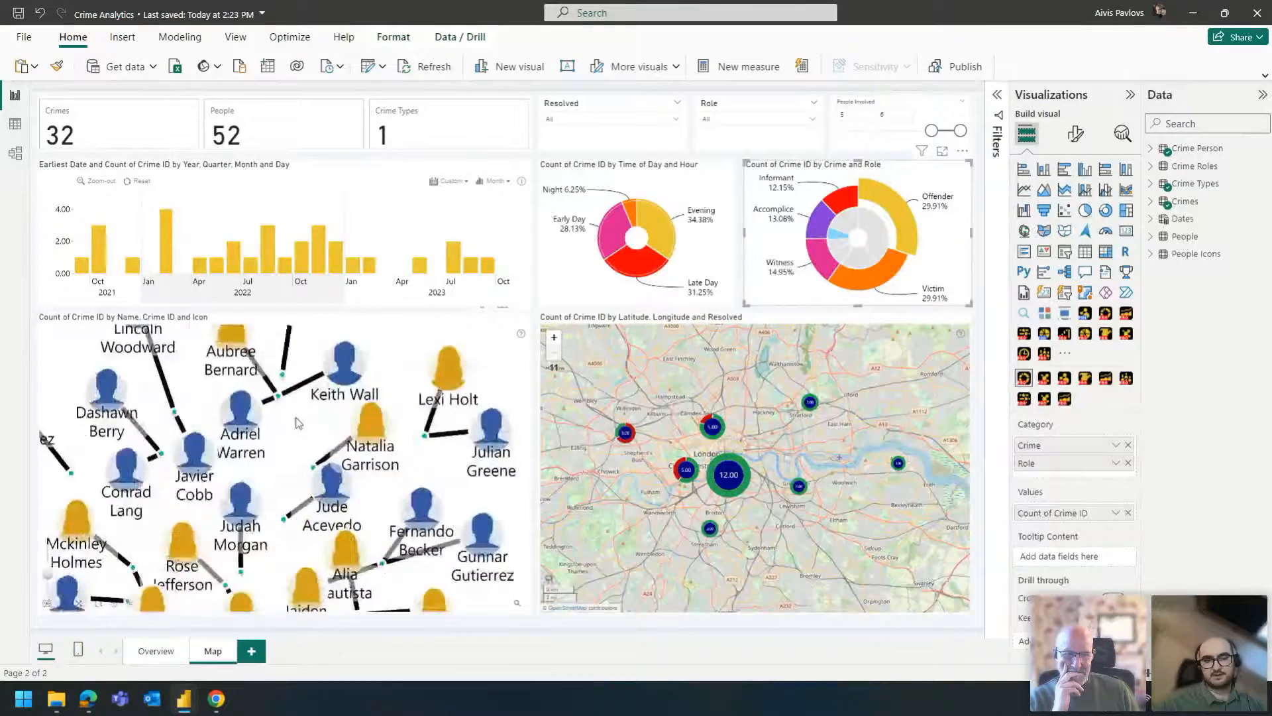
scroll(381, 394, up, 3)
drag(288, 437, 327, 479)
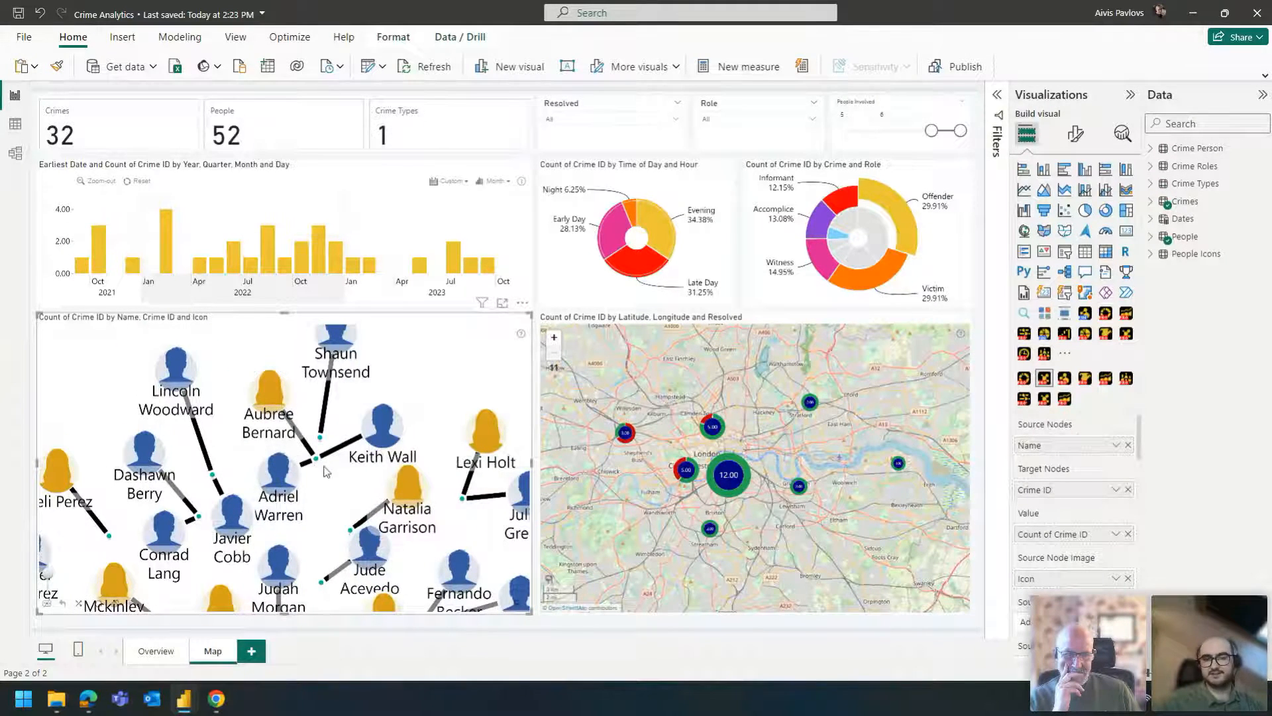
scroll(340, 476, up, 3)
scroll(352, 487, down, 4)
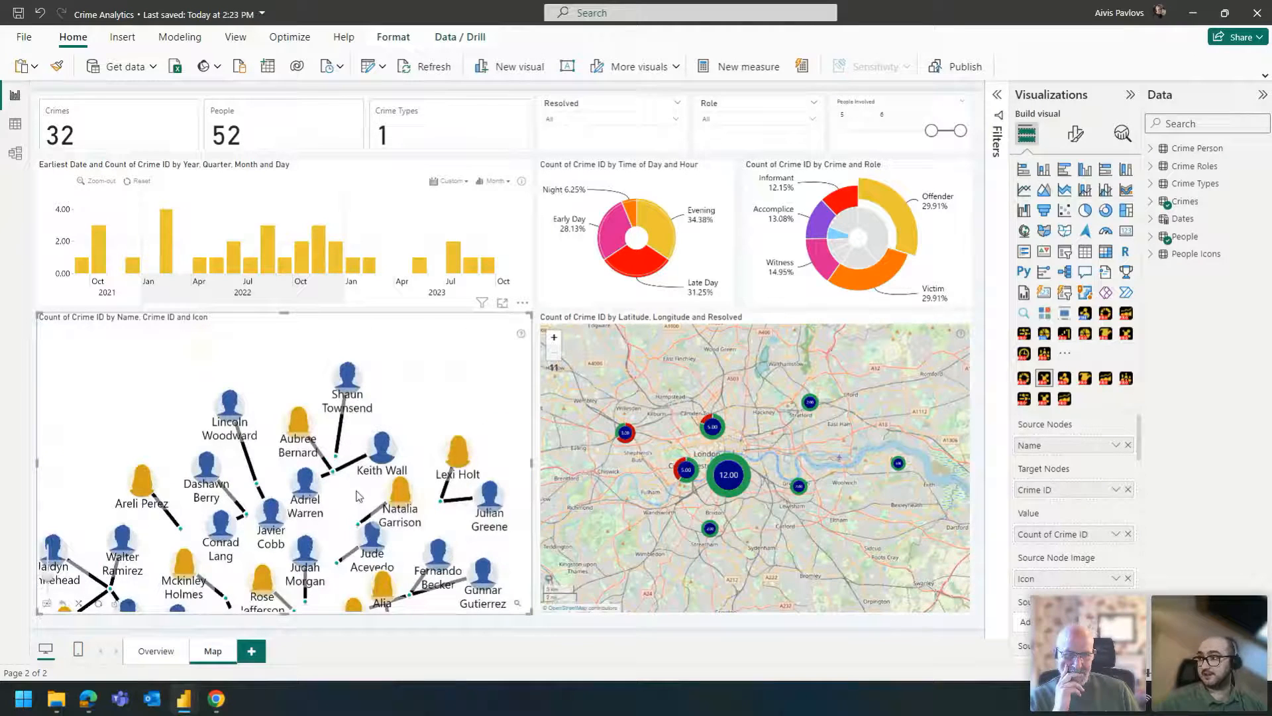
scroll(357, 496, down, 2)
drag(442, 424, 410, 325)
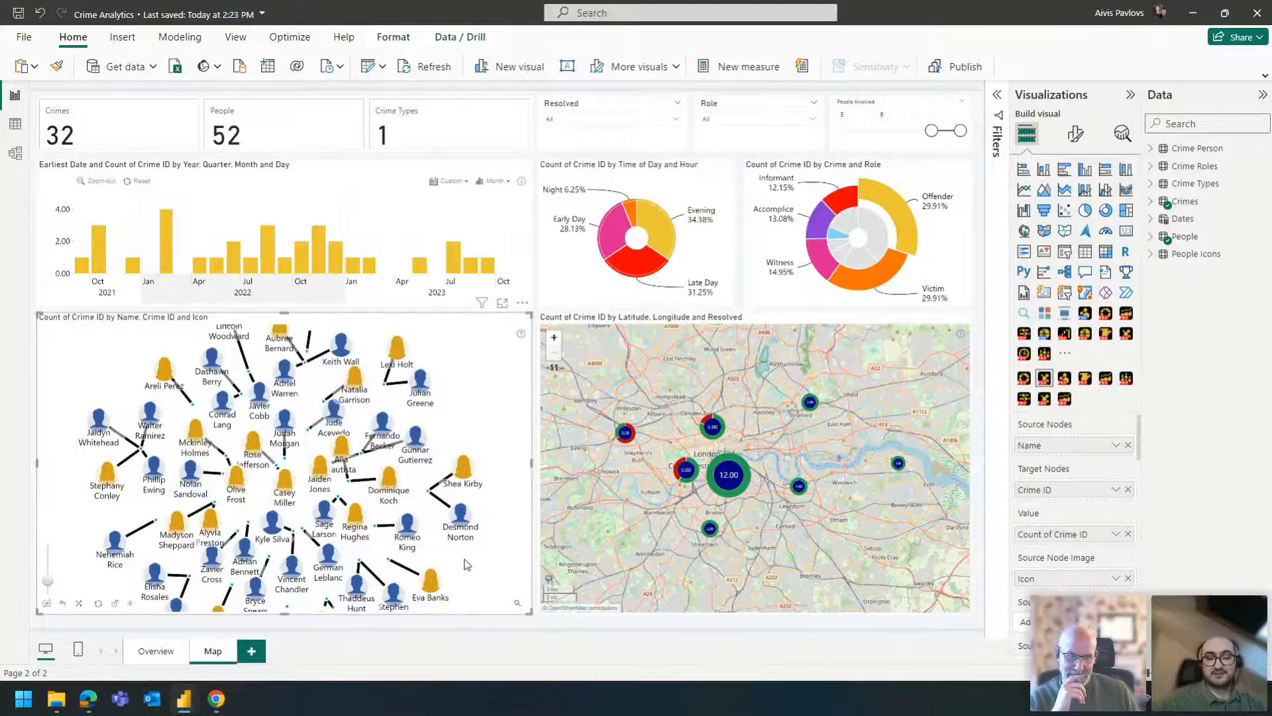
- Return the Crime and Role donut to all crimes, drill it into Public Order and inspect the resulting people network
mouse_move(916, 230)
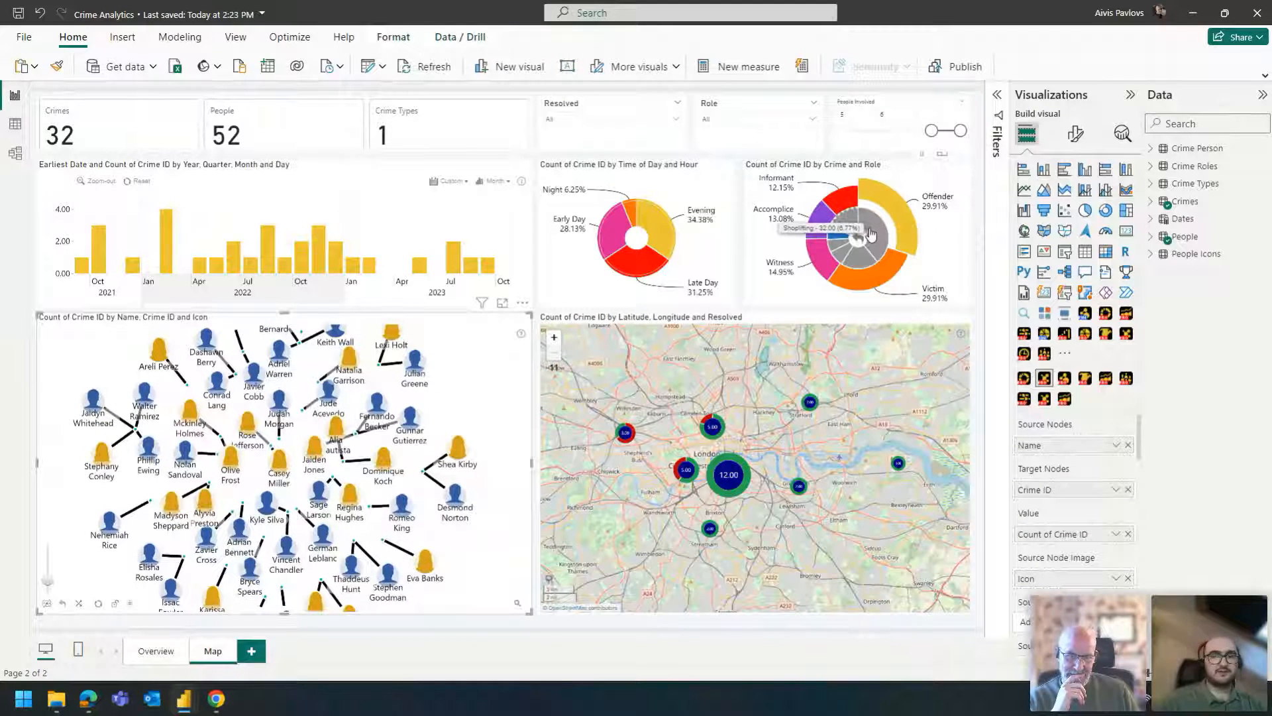
click(861, 235)
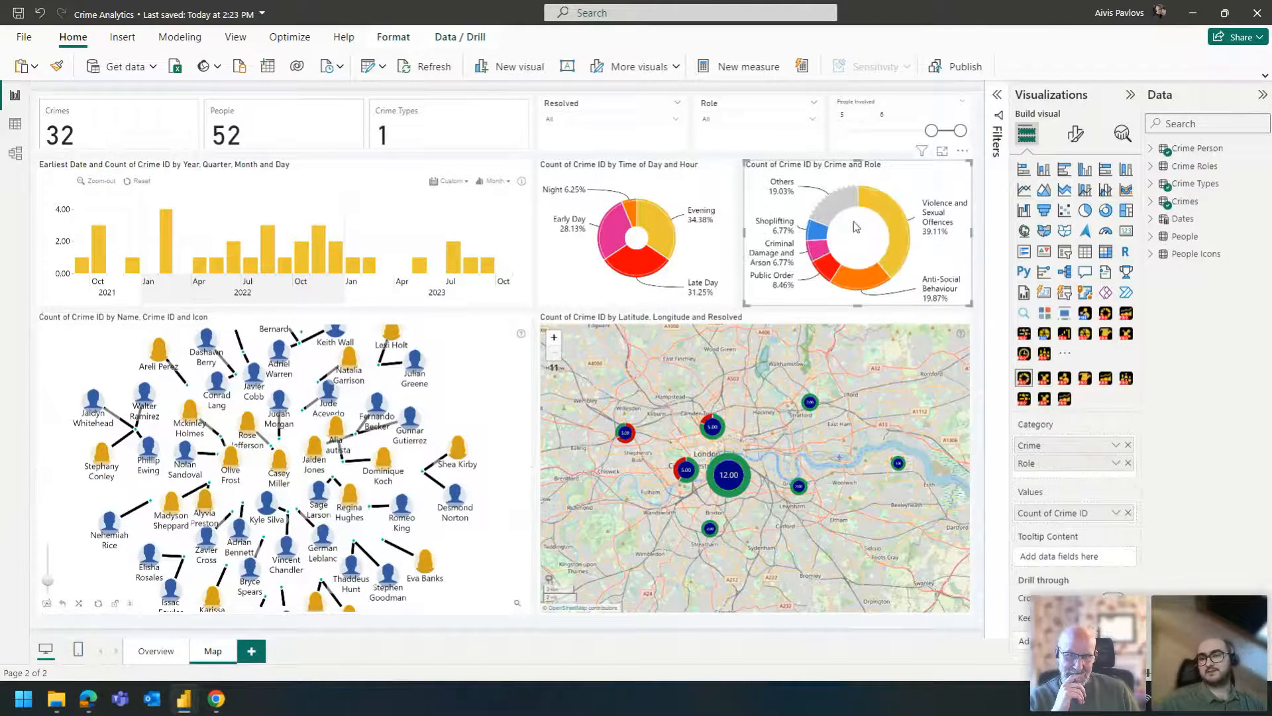
click(832, 270)
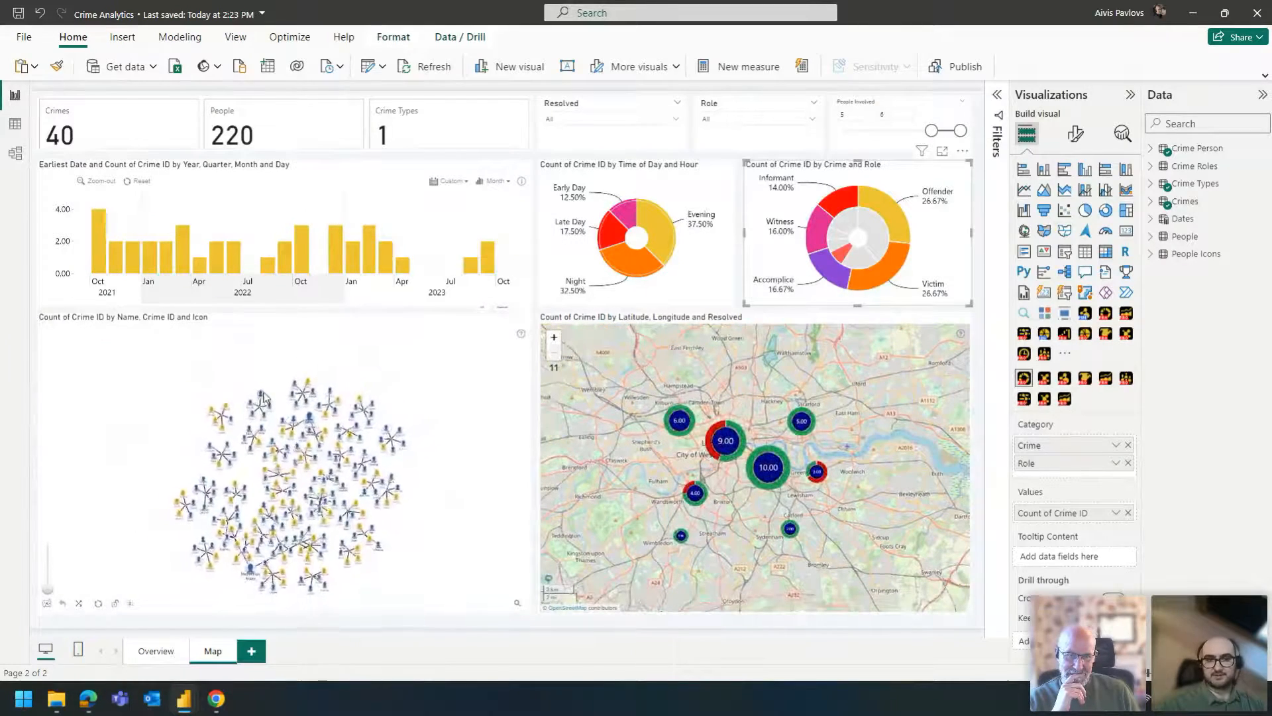
click(285, 395)
scroll(284, 395, up, 5)
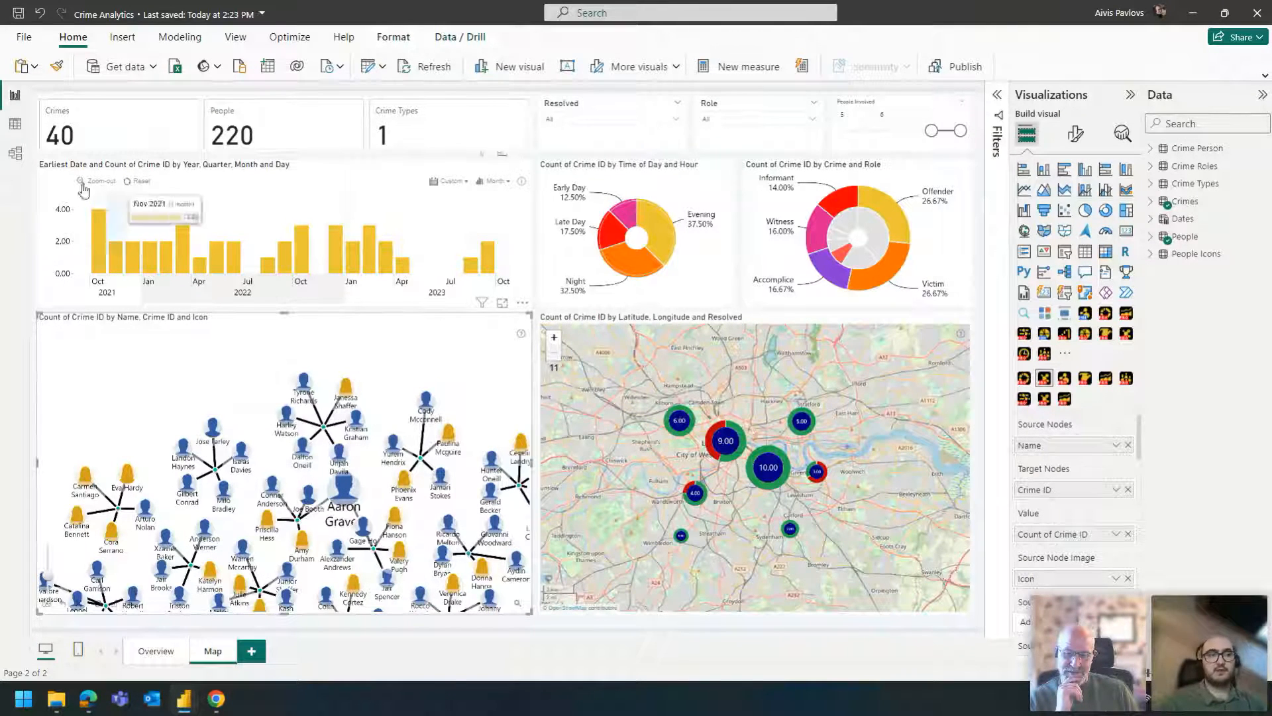
- Check the base64 image data in the Icon column of the People Icons table and return to the report's network chart
click(14, 124)
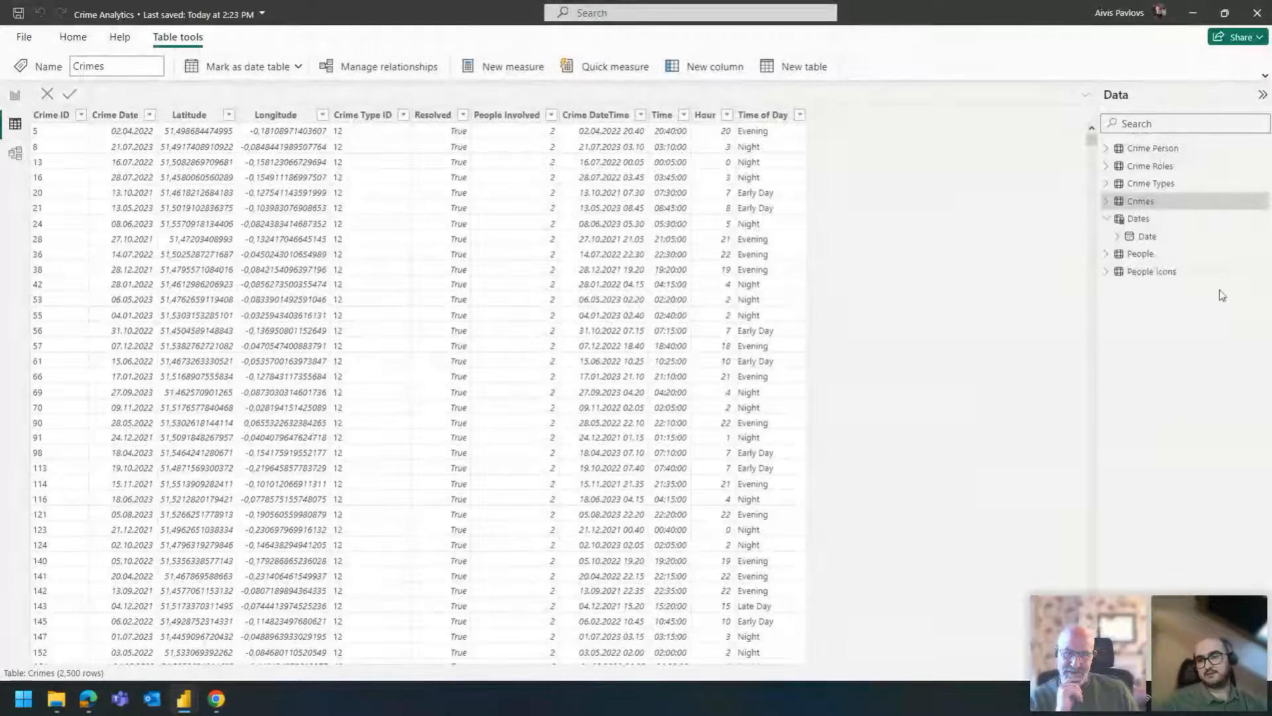
click(1159, 272)
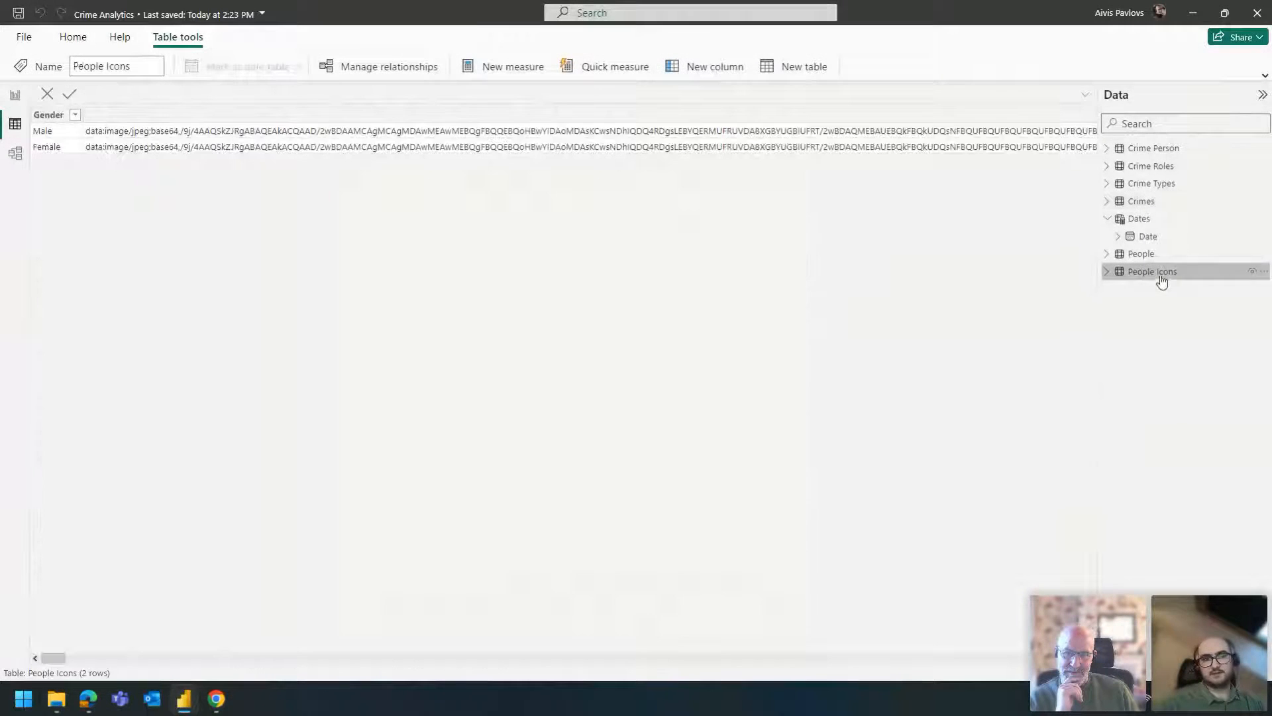
click(106, 149)
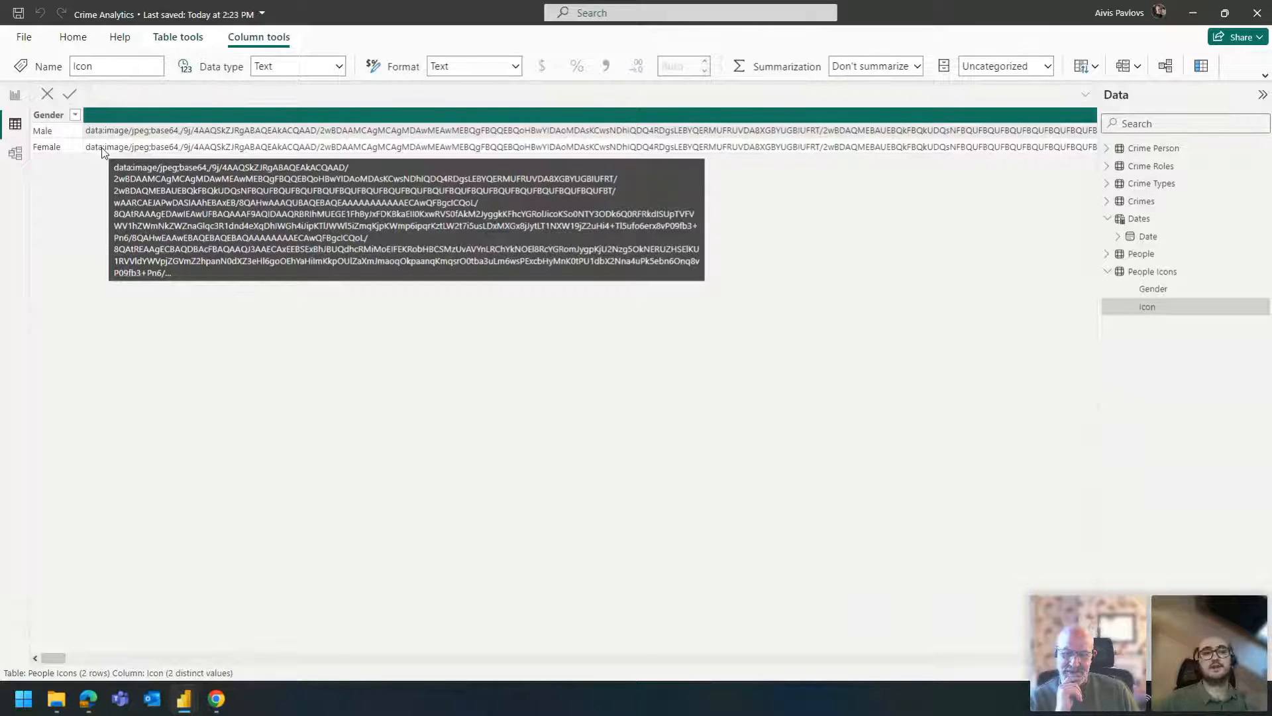
click(15, 94)
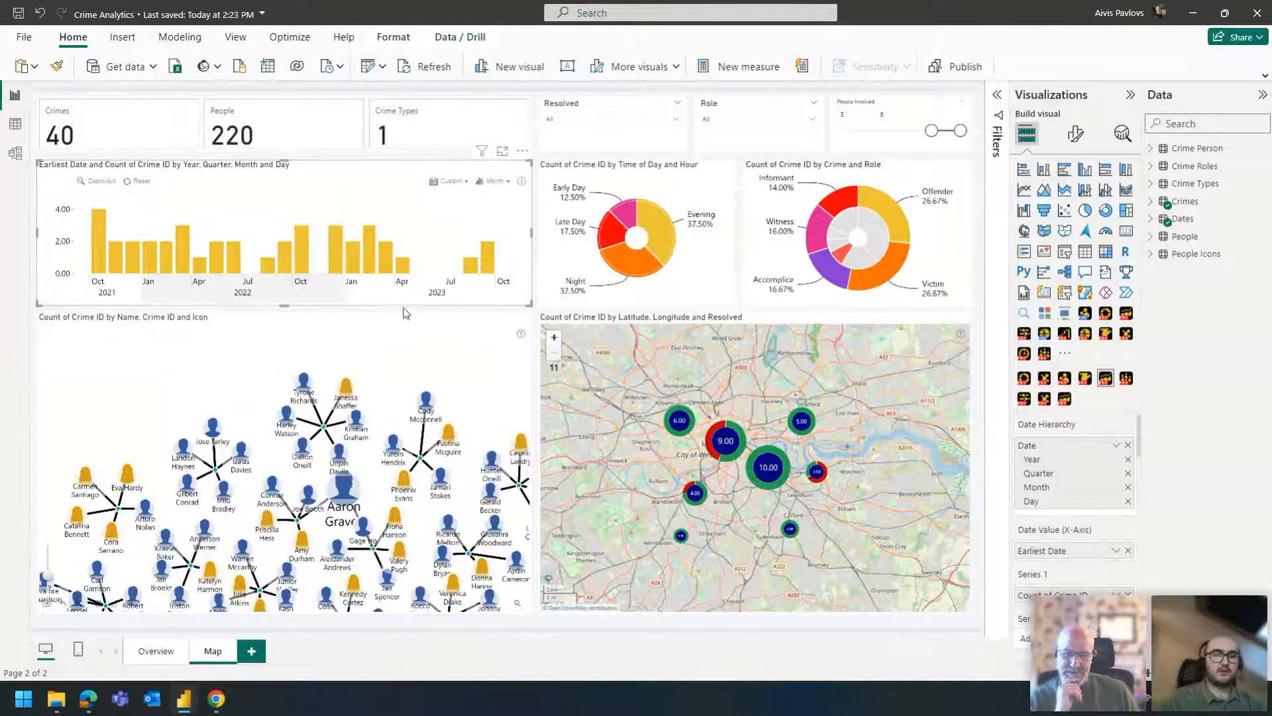
click(402, 310)
scroll(351, 370, down, 2)
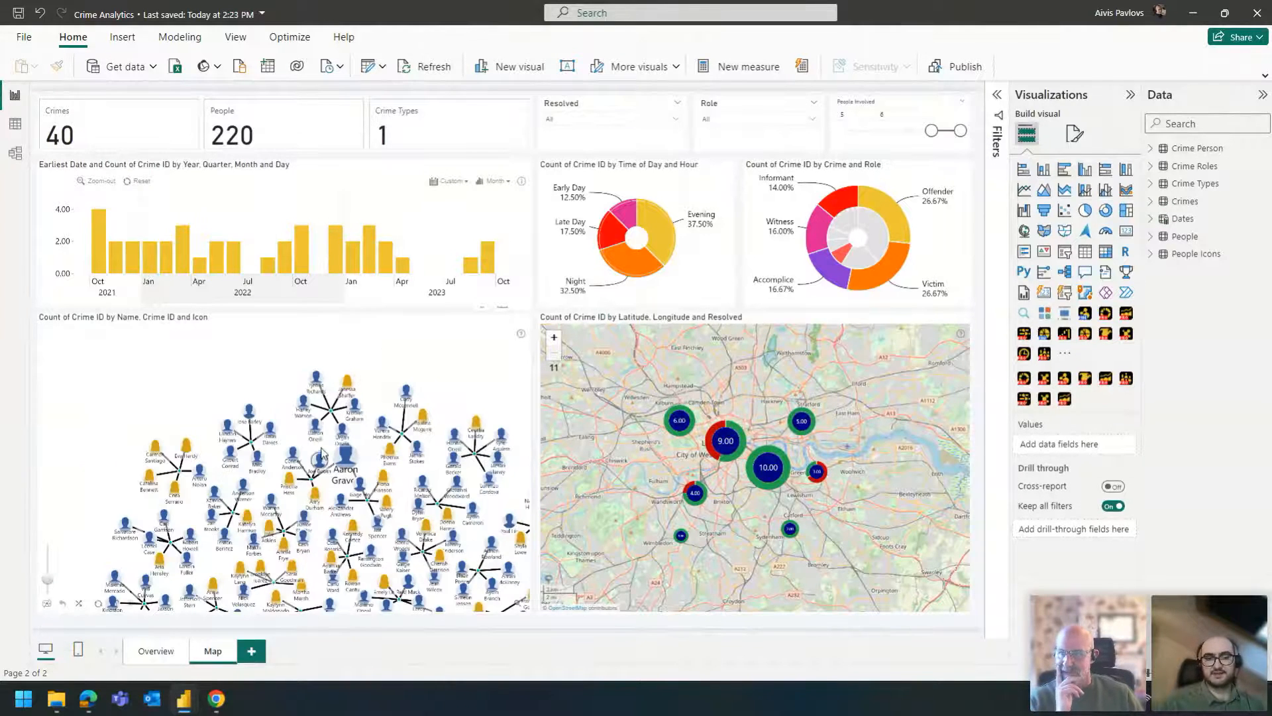
- Add a new report page and start a manually entered table with the columns Source, Target and Value
click(261, 646)
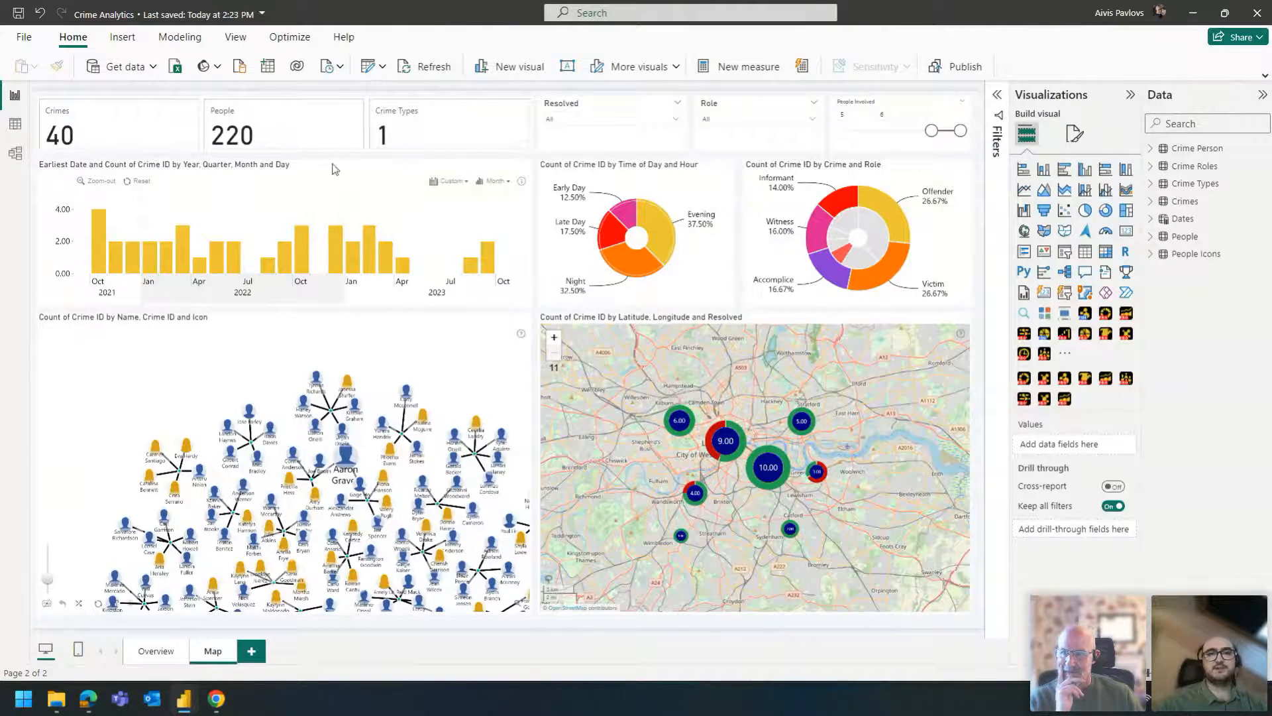
click(272, 75)
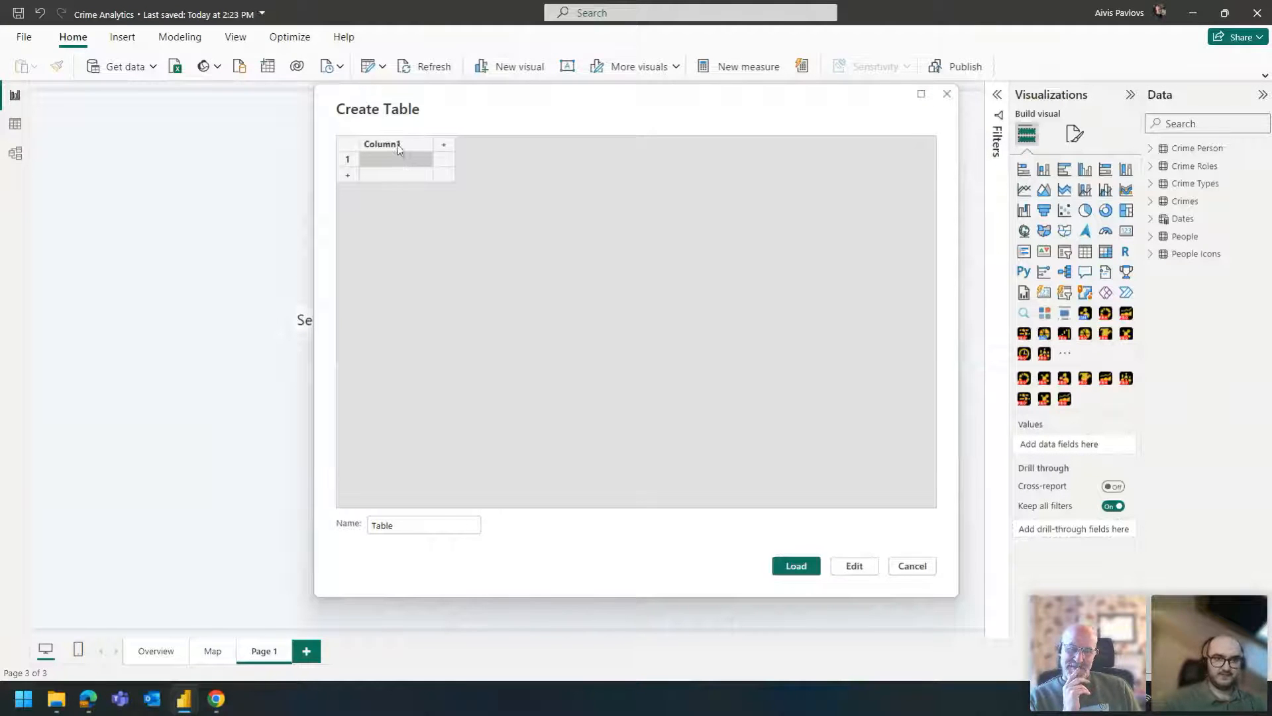
double_click(396, 144)
text(Sour)
key(Tab)
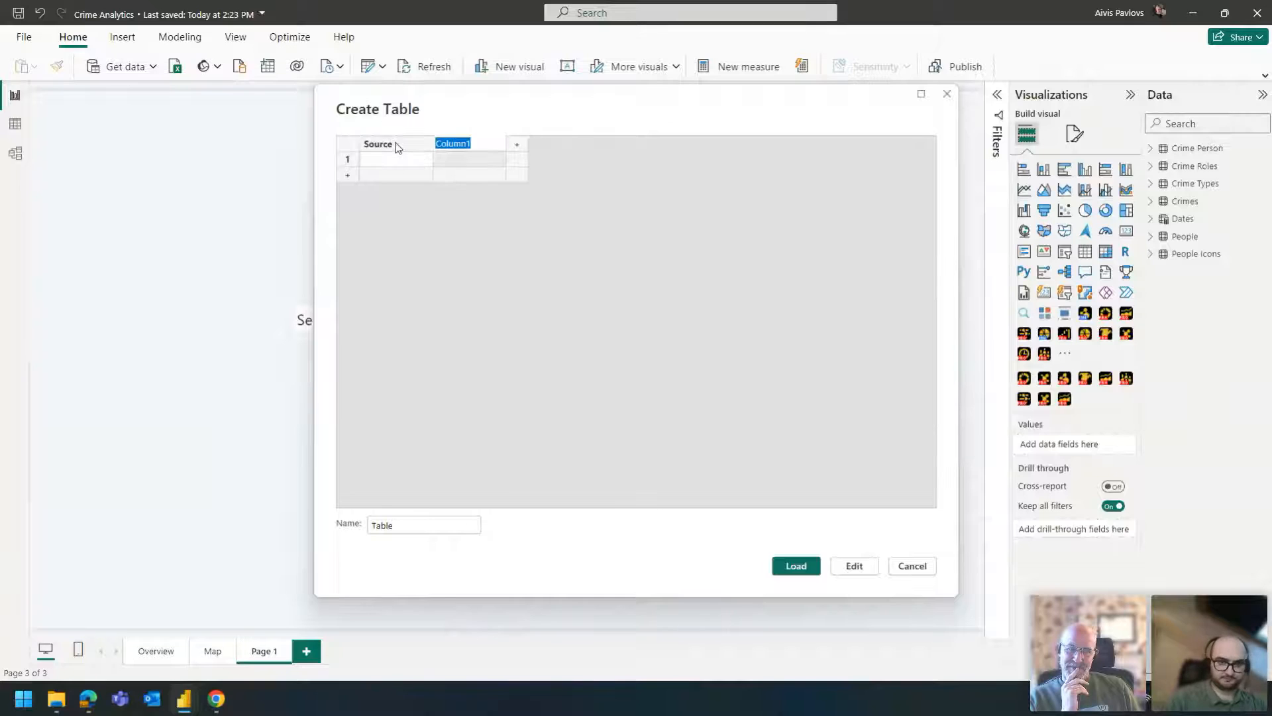
text(Target)
key(Tab)
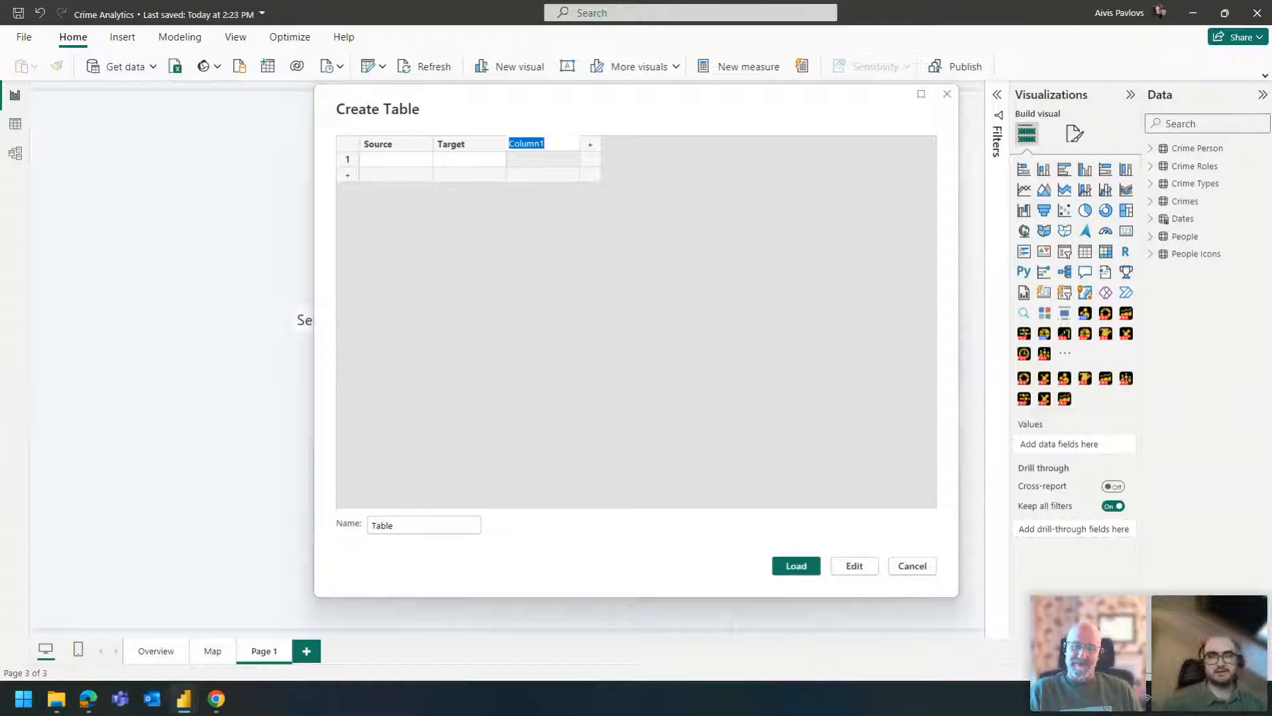
text(Value)
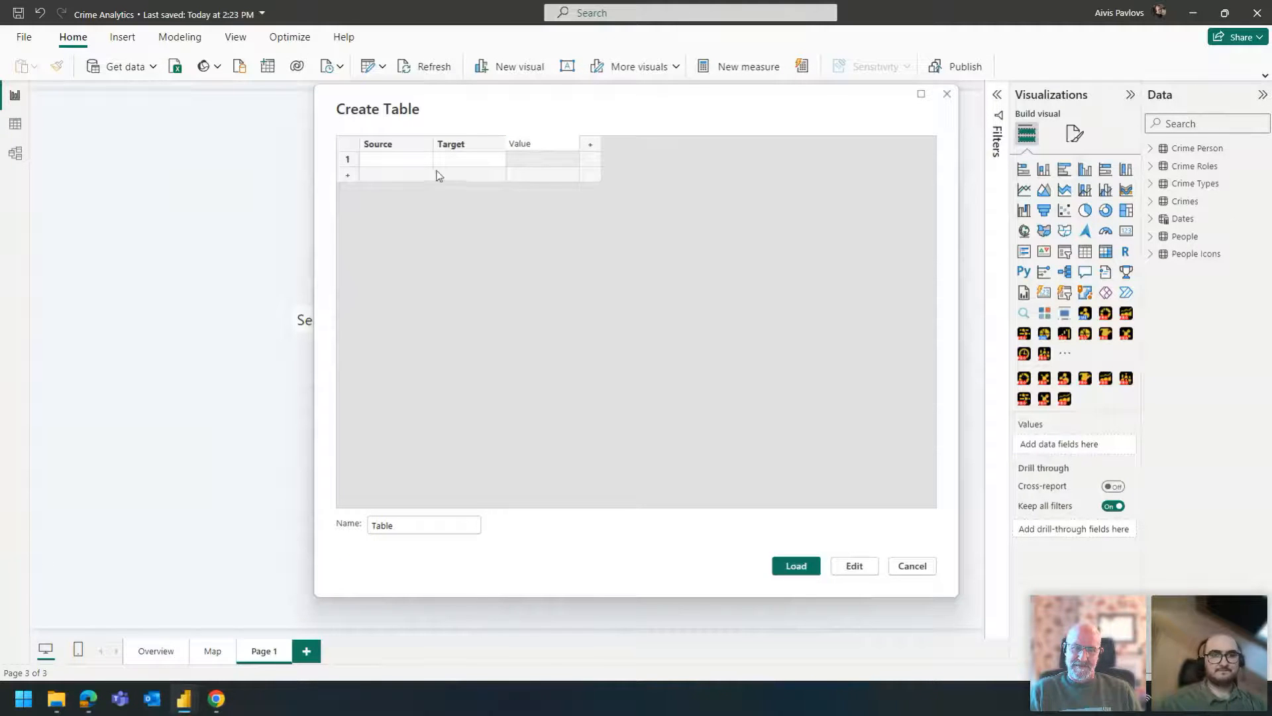
- Fill the table with the rows A, B, 1 and B, A, 1, and load it into the model
click(400, 164)
text(A)
key(Tab)
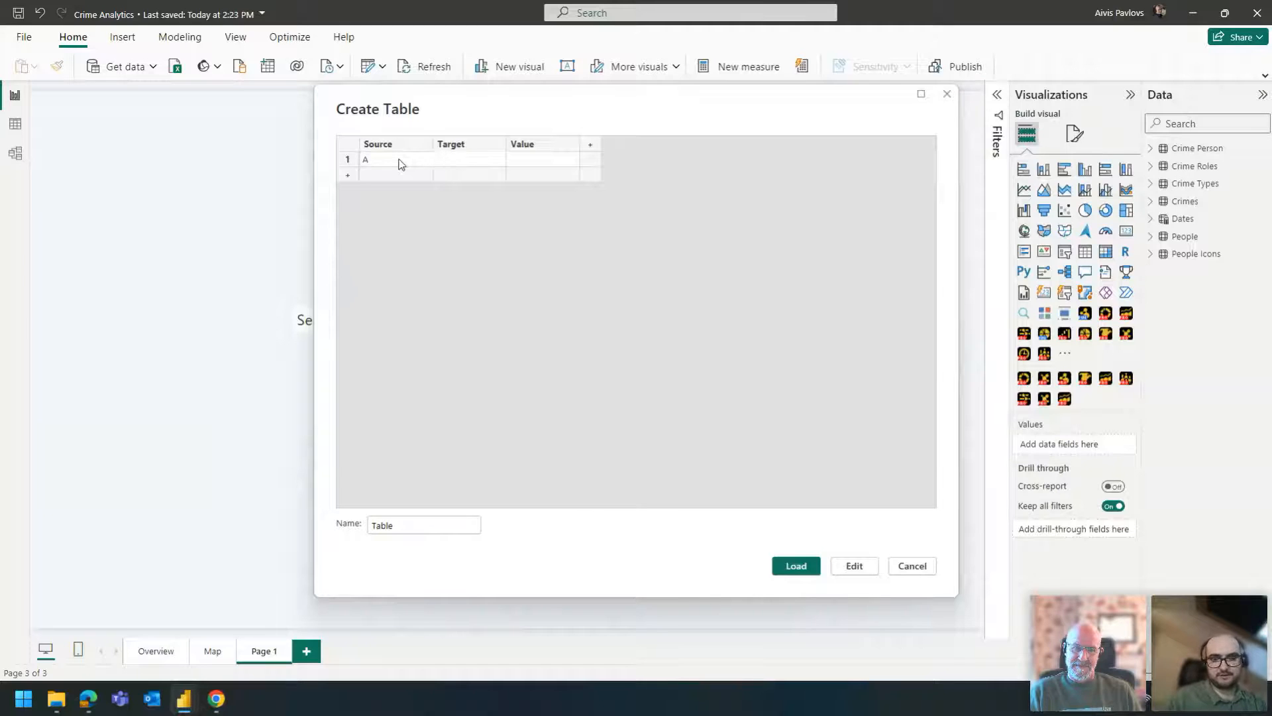
click(406, 177)
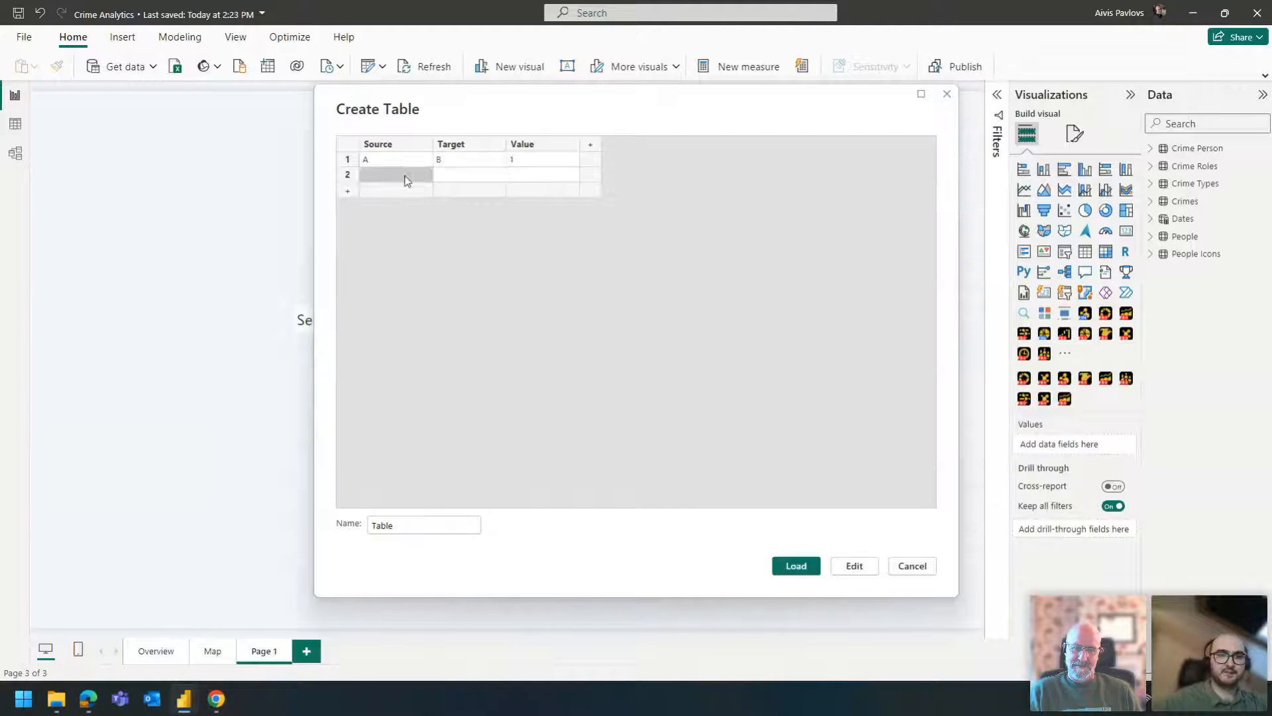
text(B)
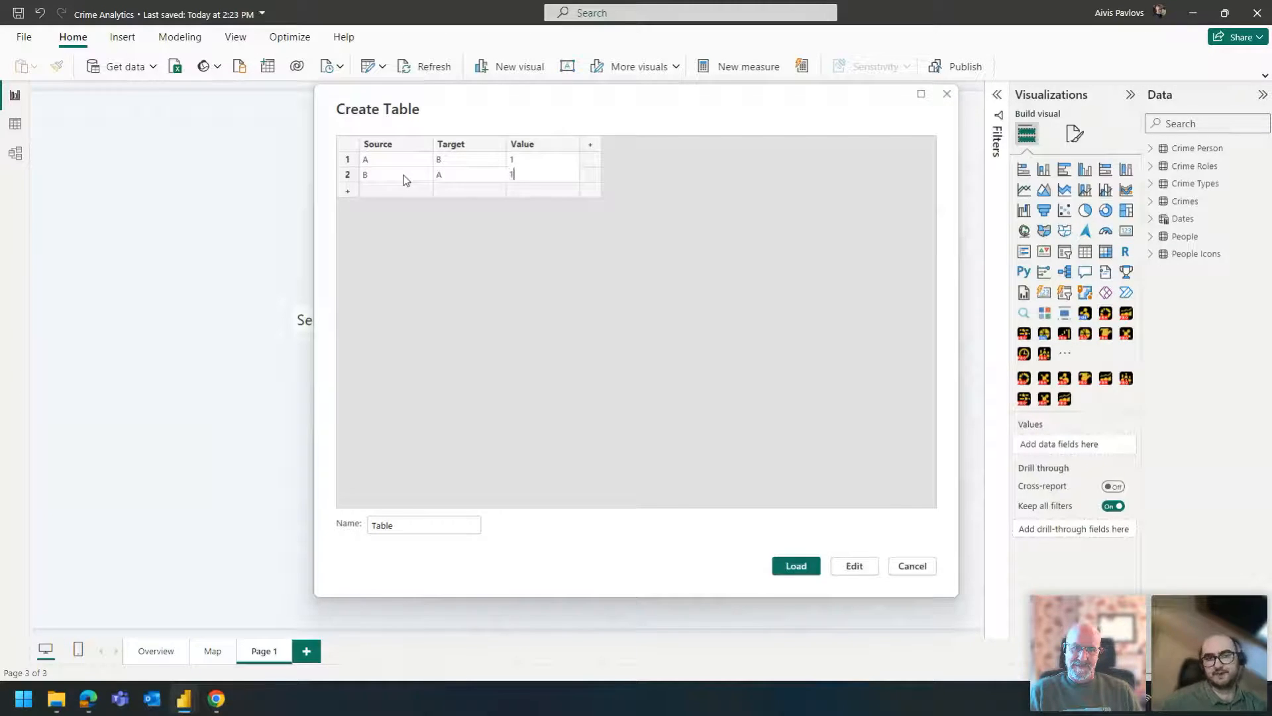
click(796, 565)
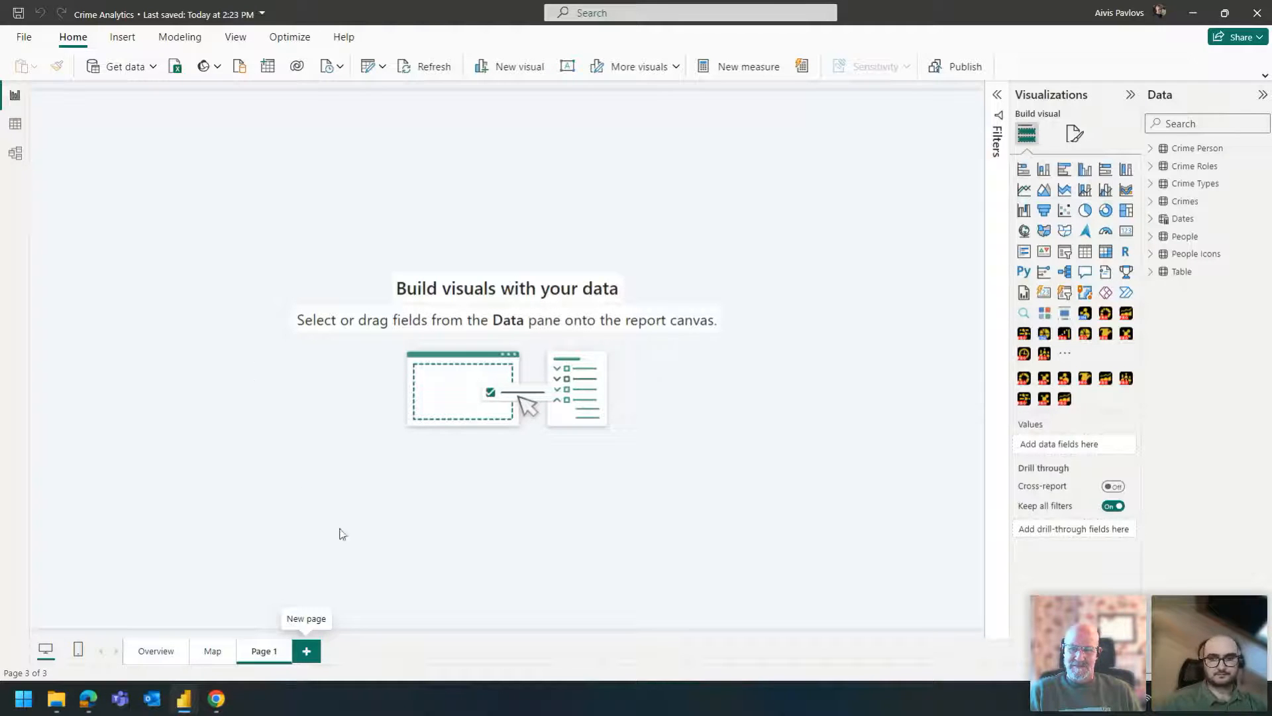
- Add an enlarged Drill Down Network PRO (Pin) visual with Source and Target as nodes and Value as the measure
click(1153, 273)
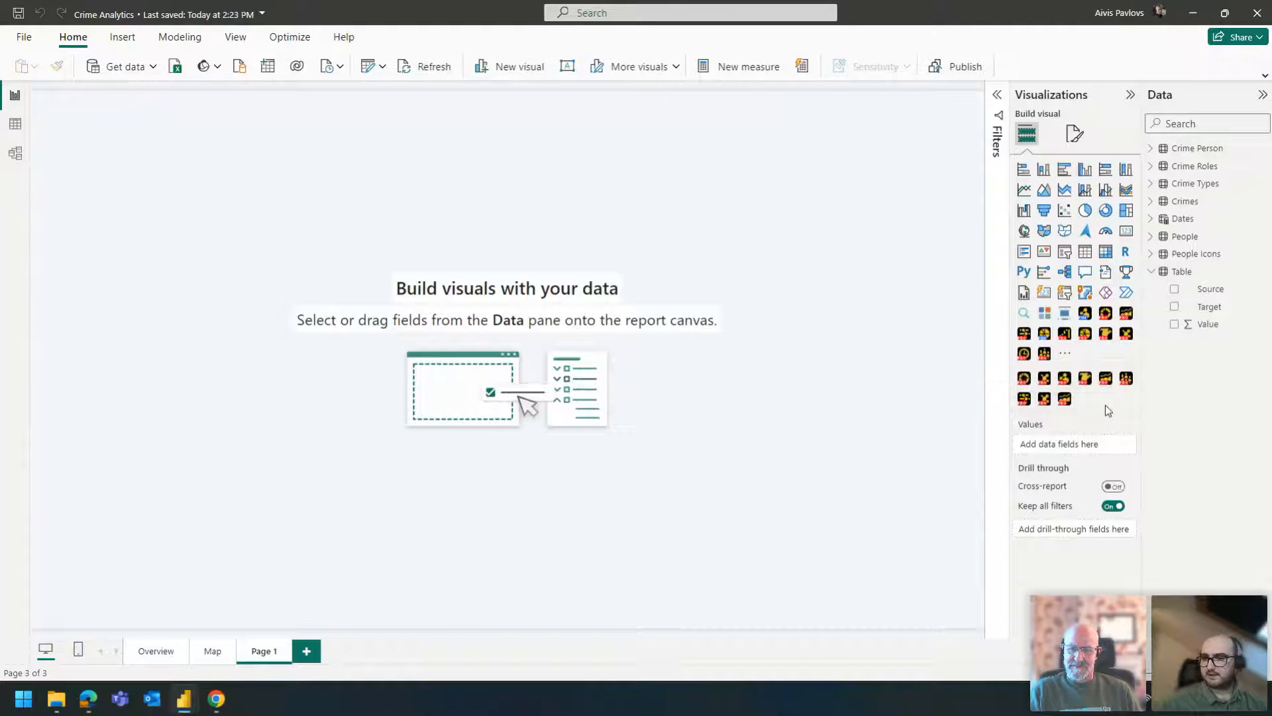
click(1085, 313)
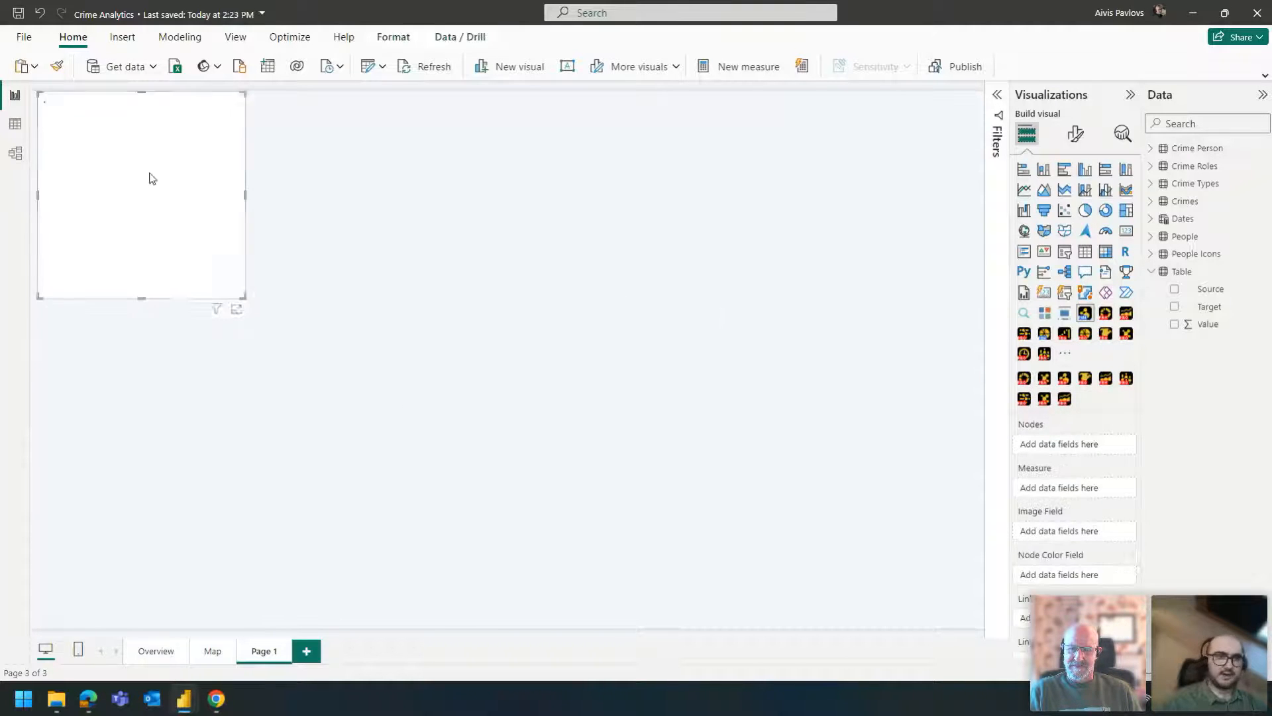
drag(245, 299, 369, 431)
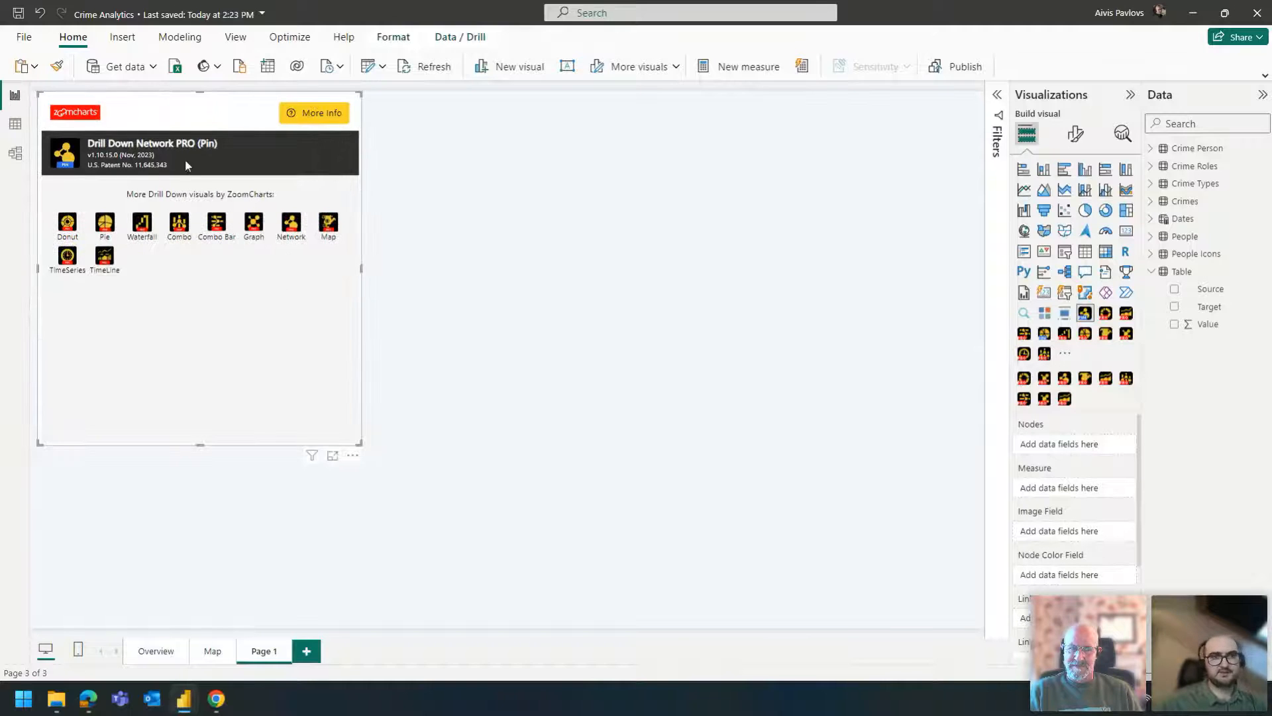
drag(1210, 290, 1074, 445)
drag(1209, 306, 1073, 514)
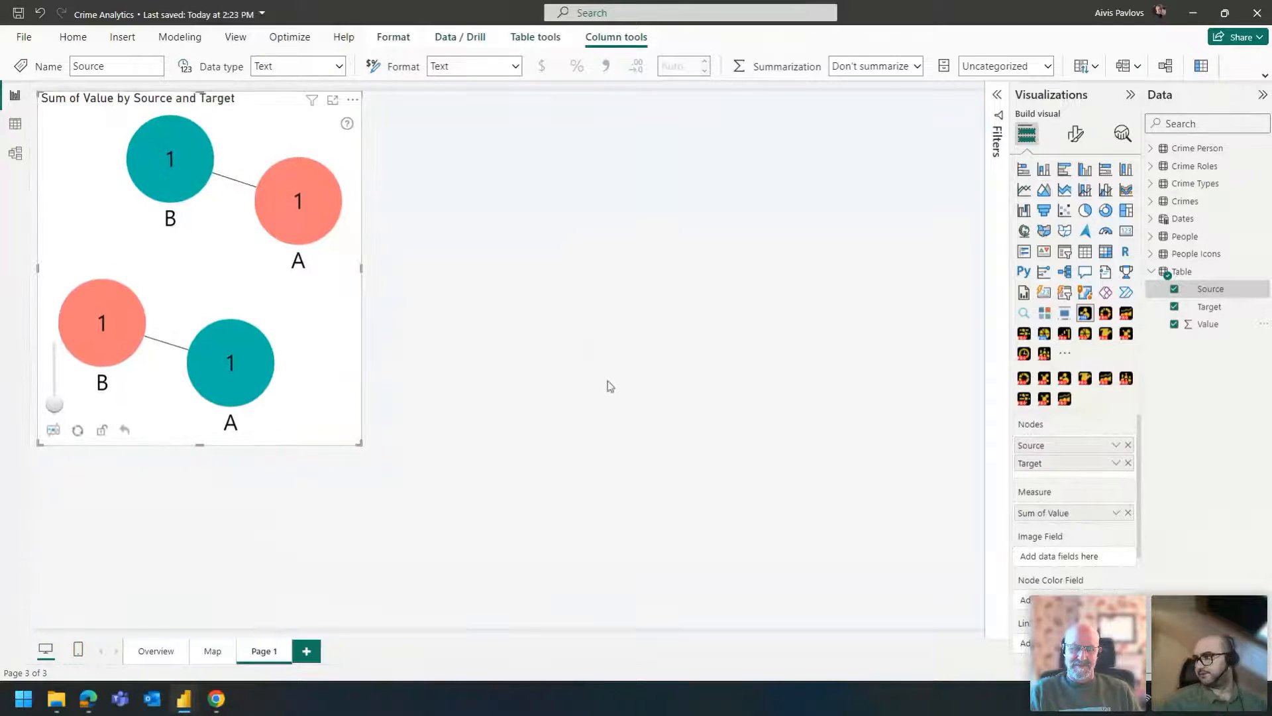
- Add a Drill Down Graph PRO visual beside the network visual and enlarge it to about the same height
click(660, 207)
click(1045, 398)
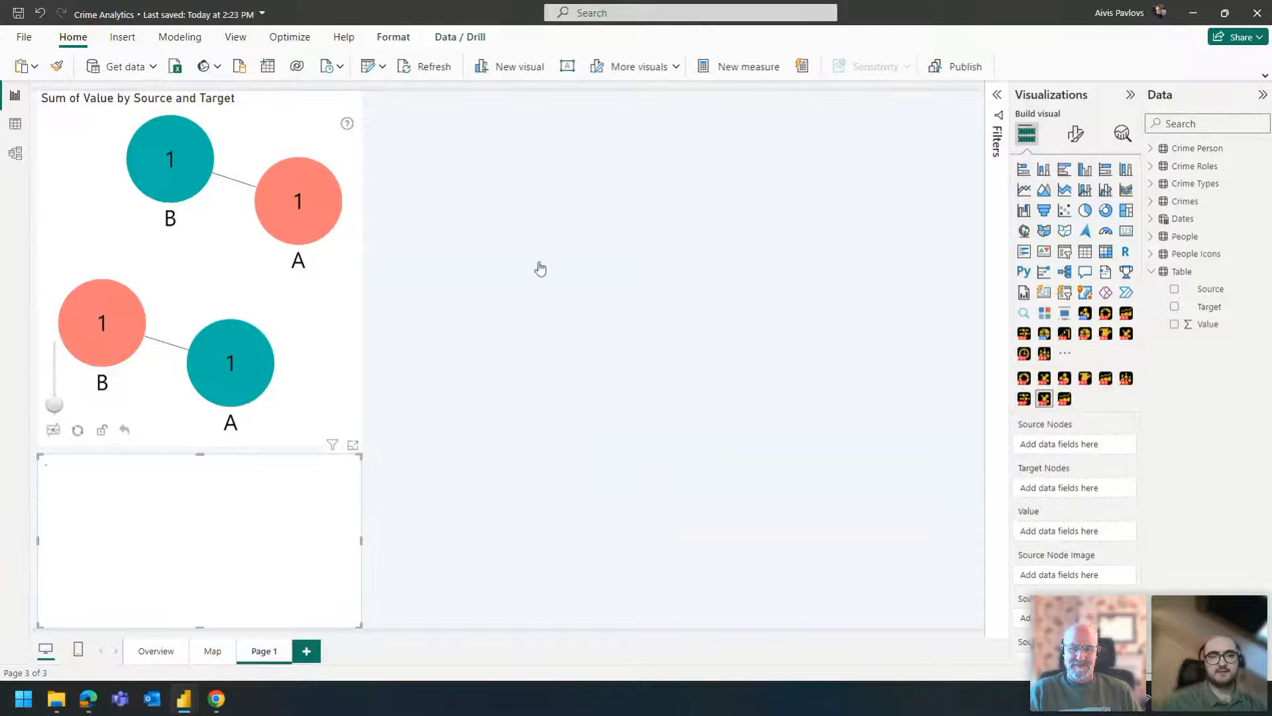
drag(252, 474, 645, 121)
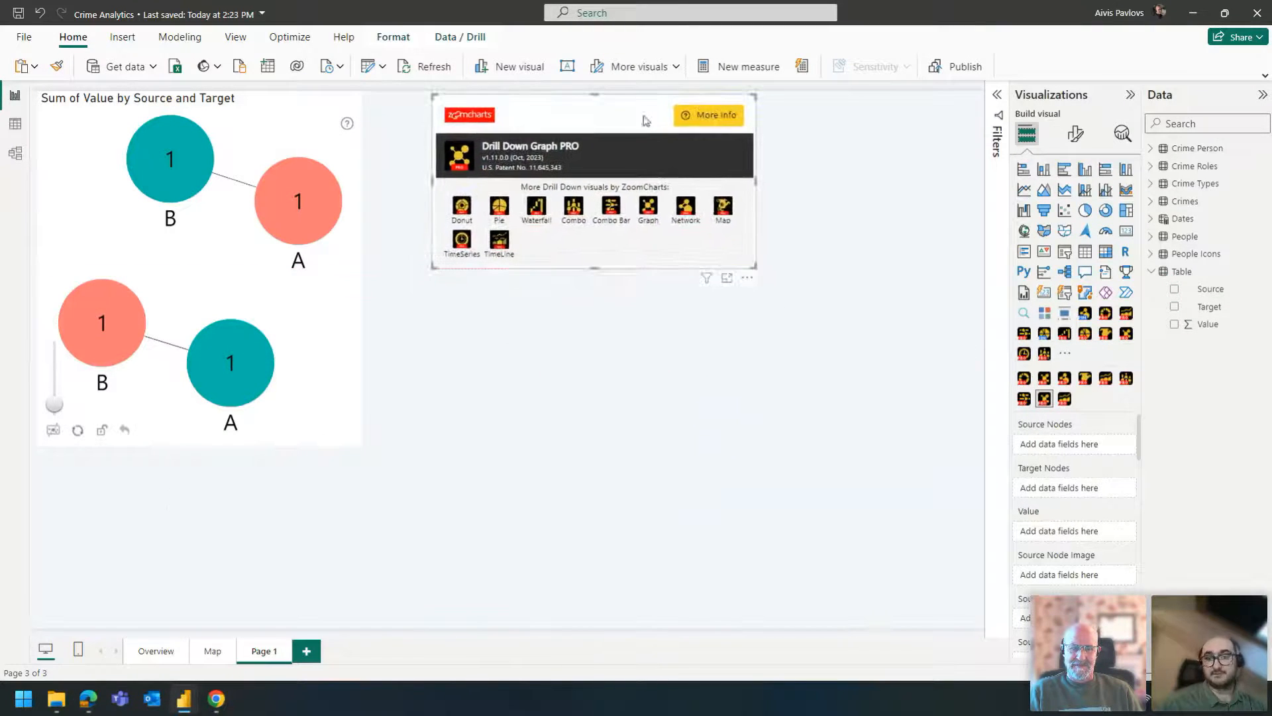
drag(598, 267, 600, 445)
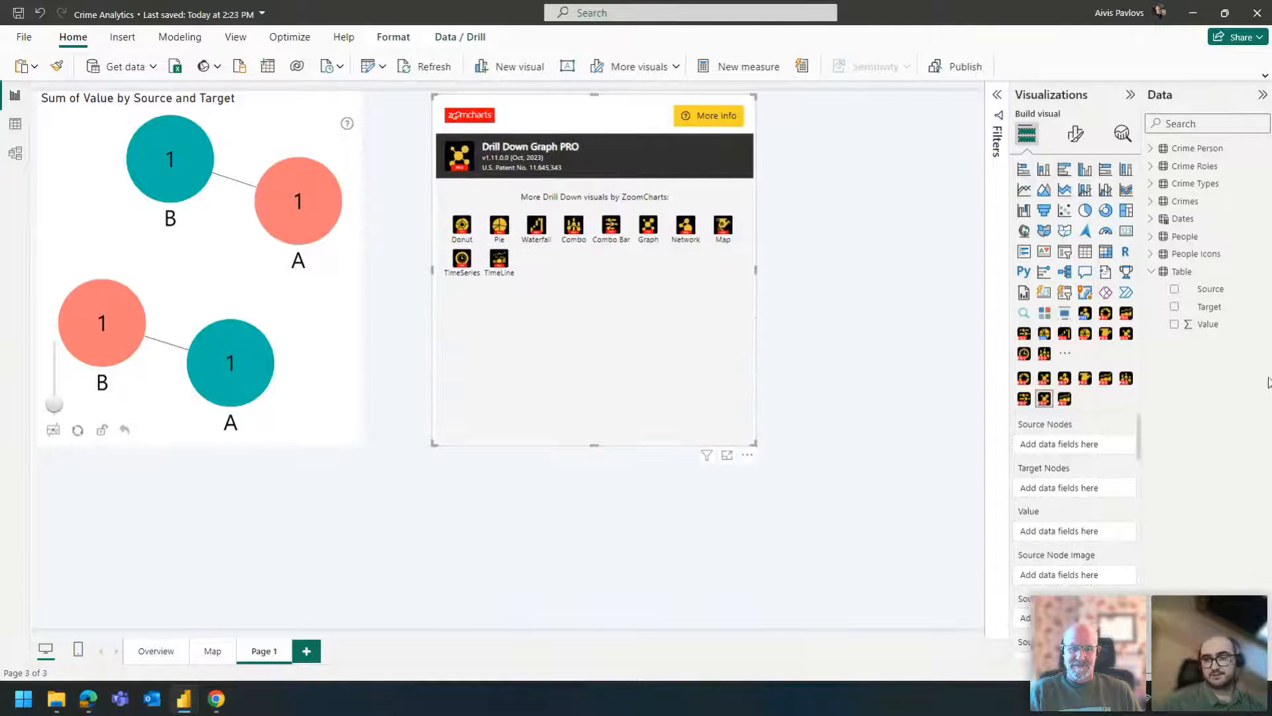
- Assign Source to the graph visual's source nodes, Target to its target nodes and Value to its value
drag(1211, 288, 1074, 444)
drag(1210, 307, 1068, 485)
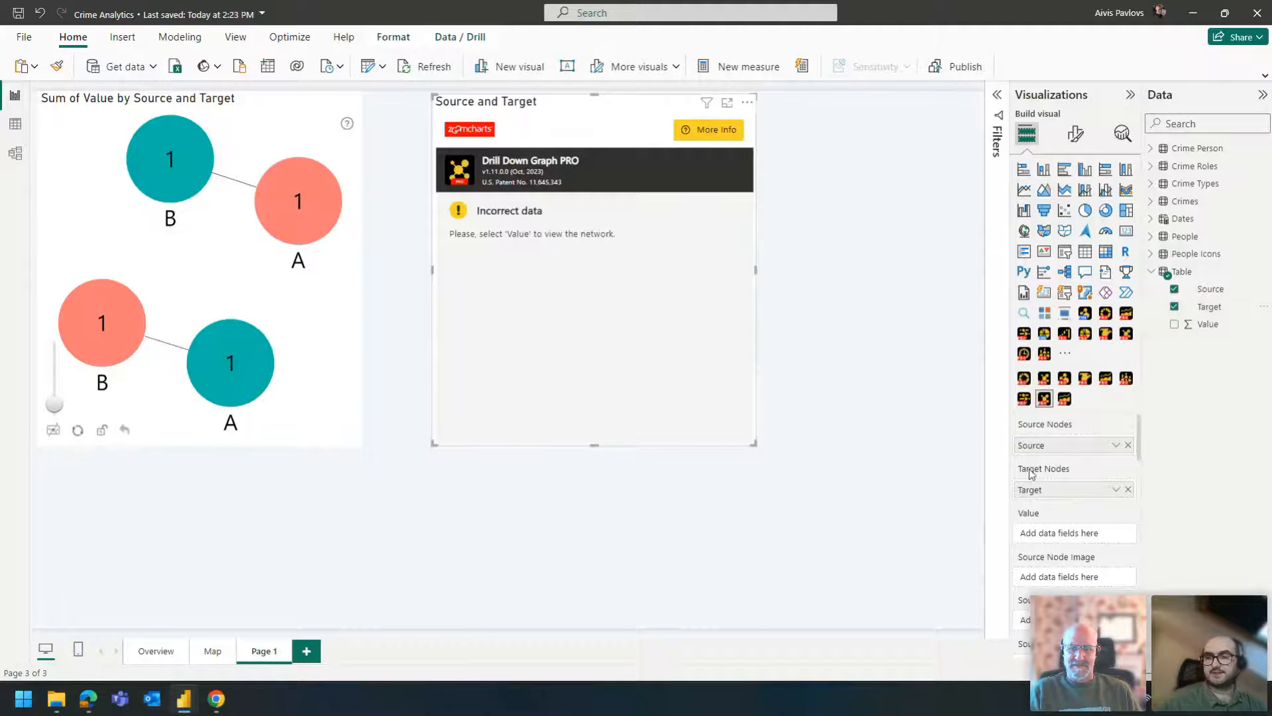
drag(1207, 325, 1082, 525)
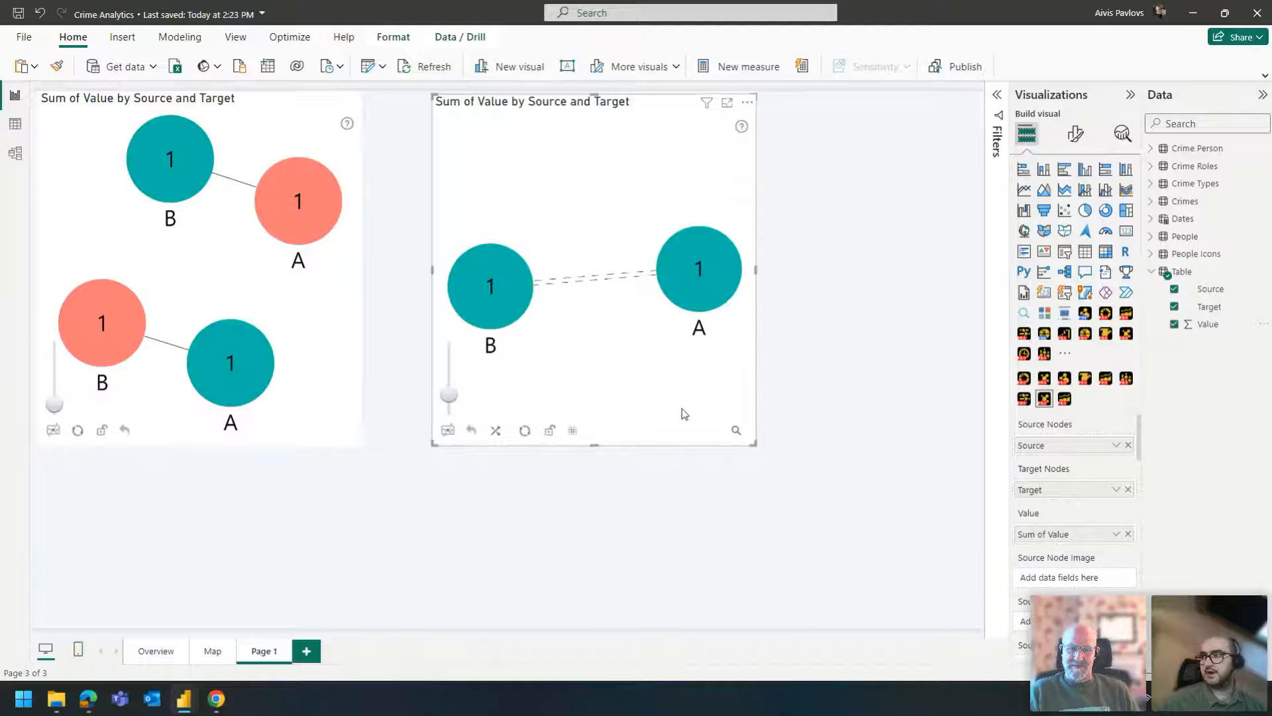
- Duplicate the network visual and convert the copy into a table listing Source, Target and Sum of Value
click(264, 312)
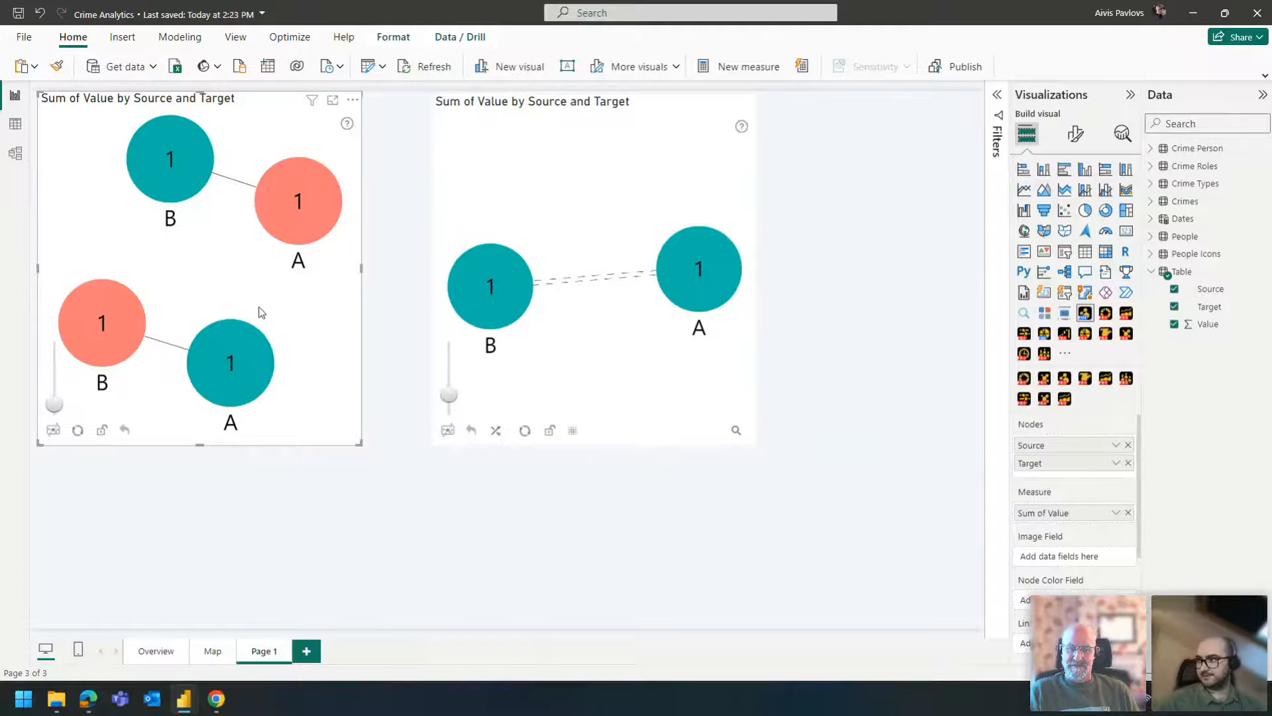
click(447, 507)
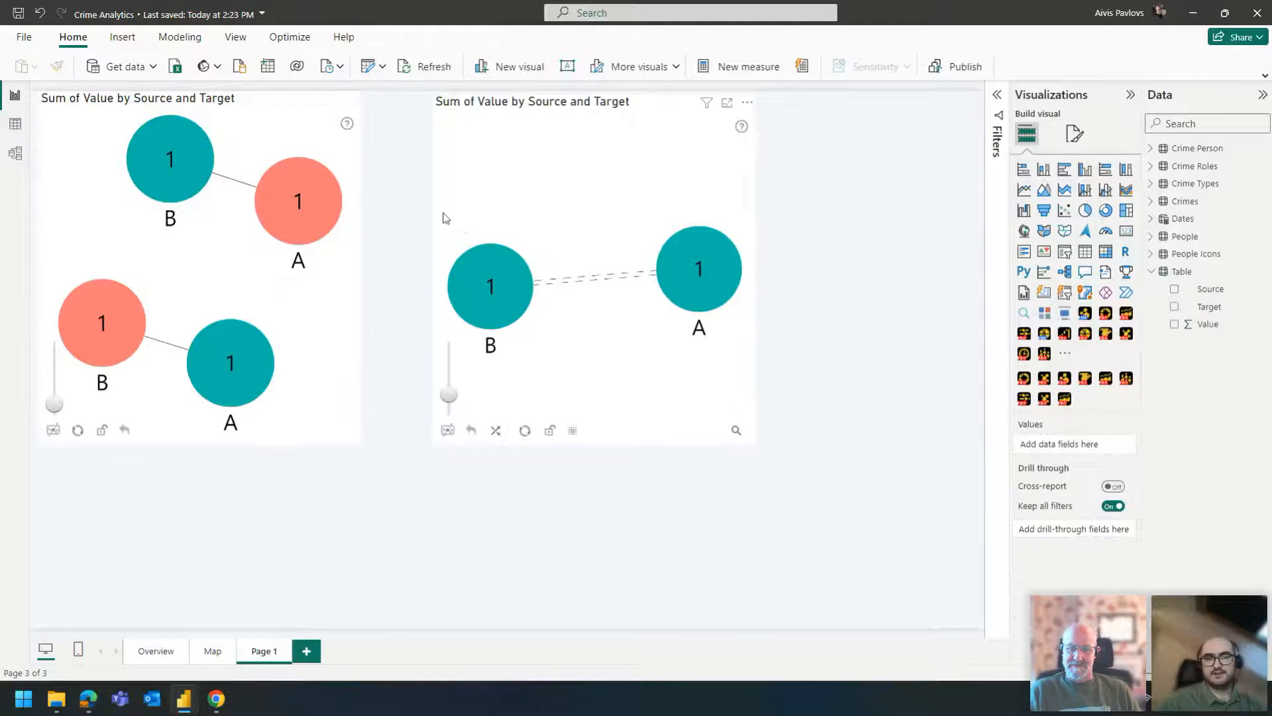
click(288, 98)
key(ctrl+c)
key(ctrl+v)
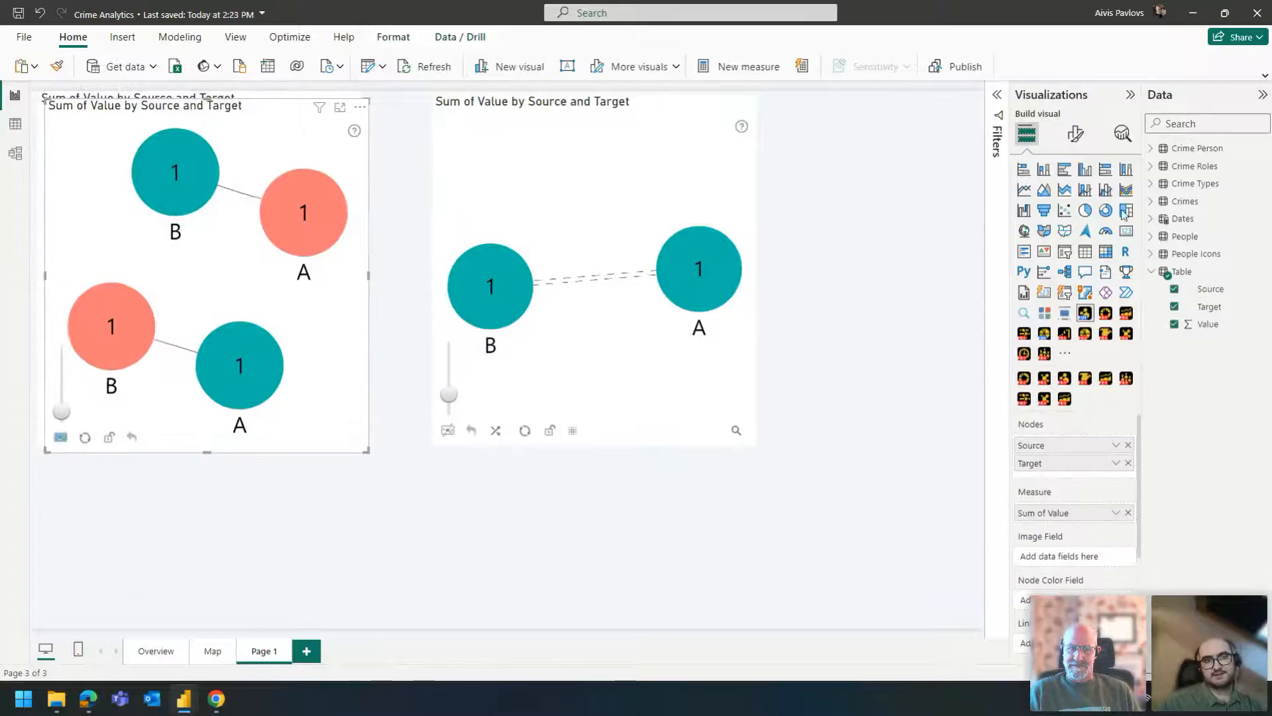
click(1084, 251)
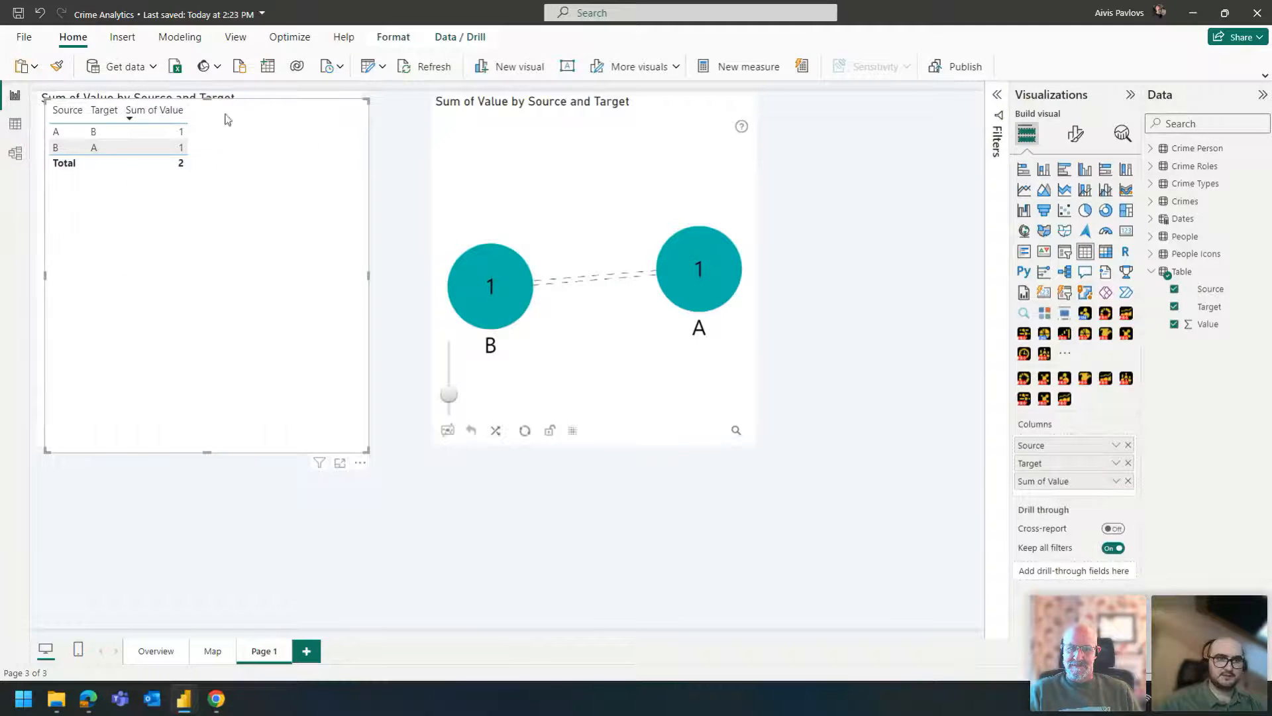
- Shrink the table visual and place it below the network and graph visuals
drag(369, 101, 282, 344)
drag(229, 455, 524, 588)
click(587, 542)
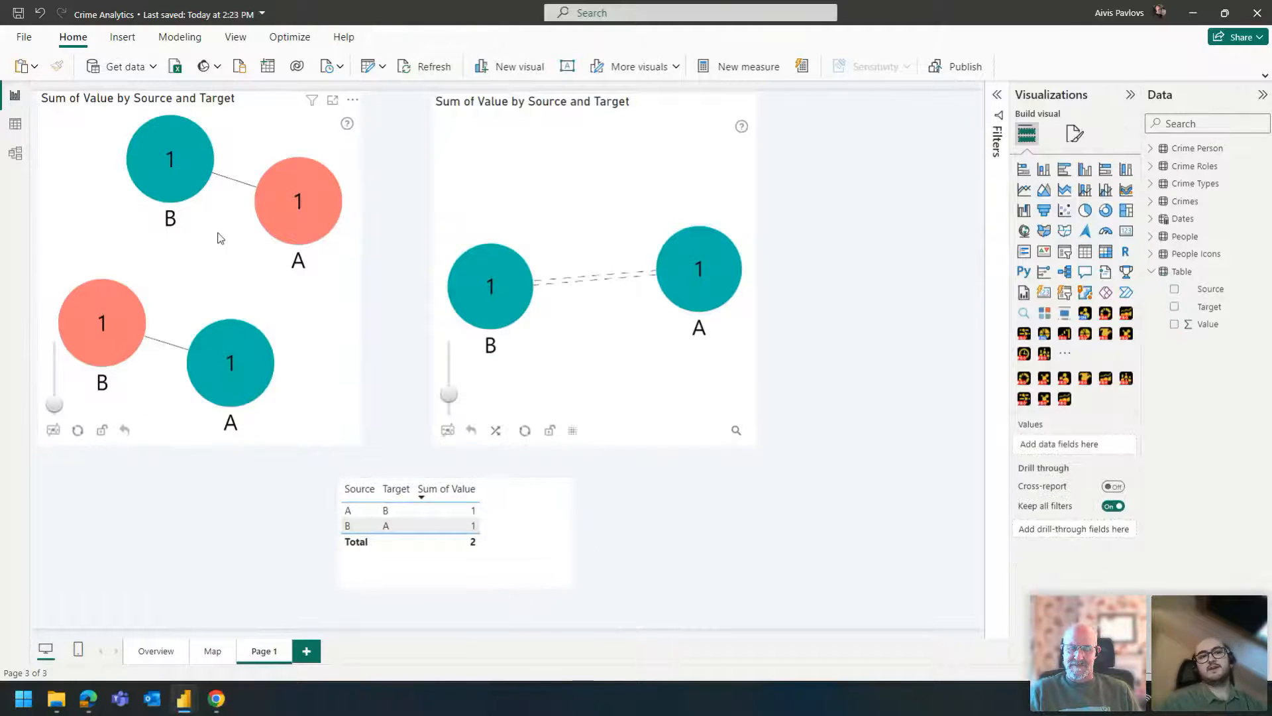
- Compare how the network and graph visuals connect nodes A and B against the rows of the table
click(228, 268)
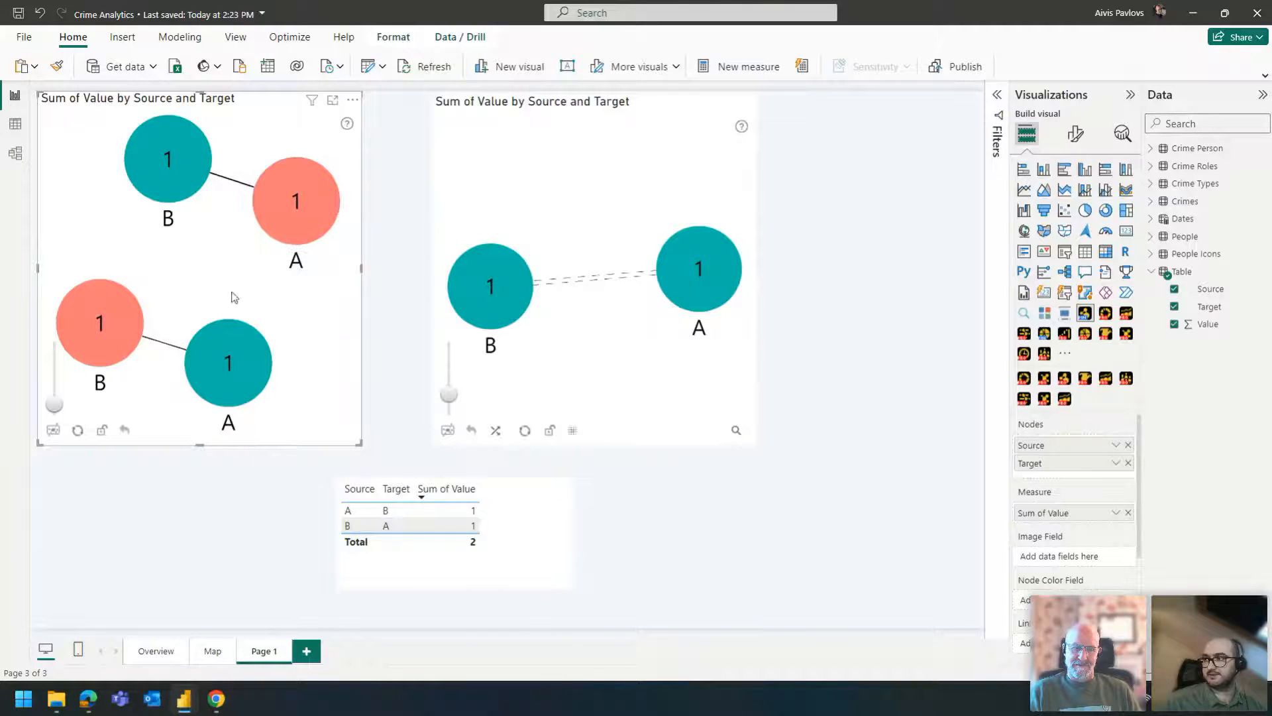
click(568, 369)
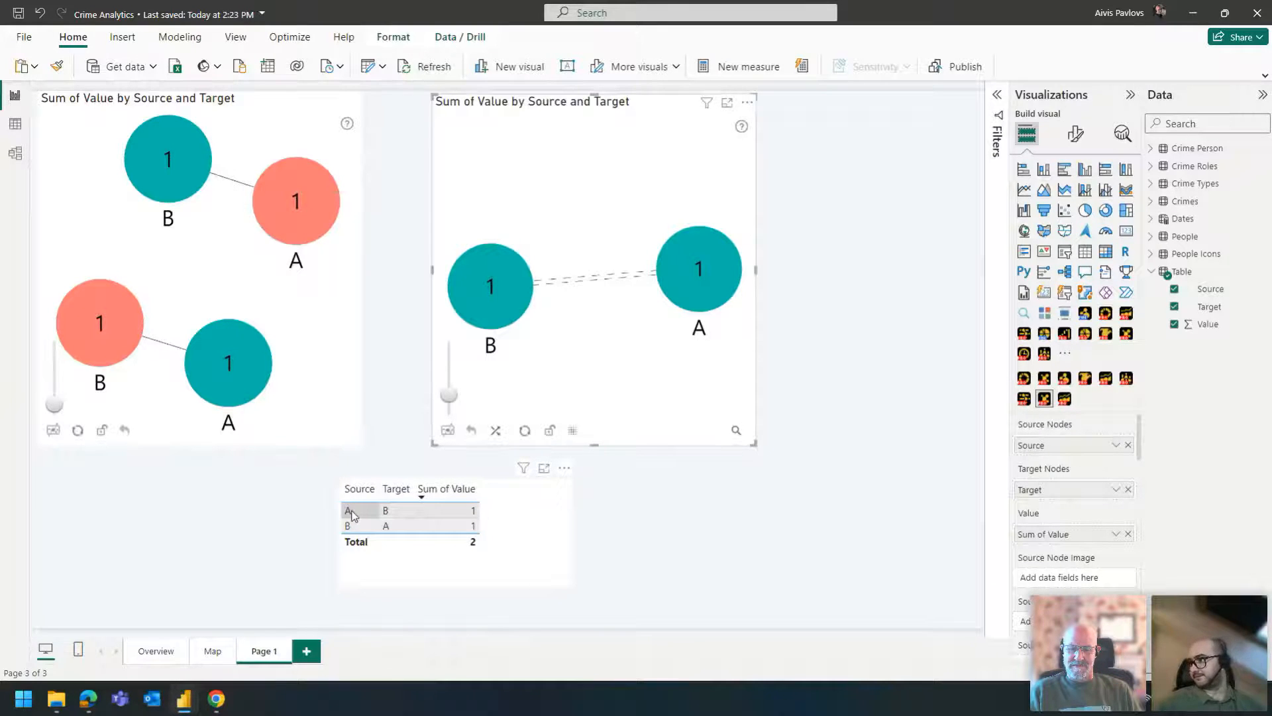
click(219, 286)
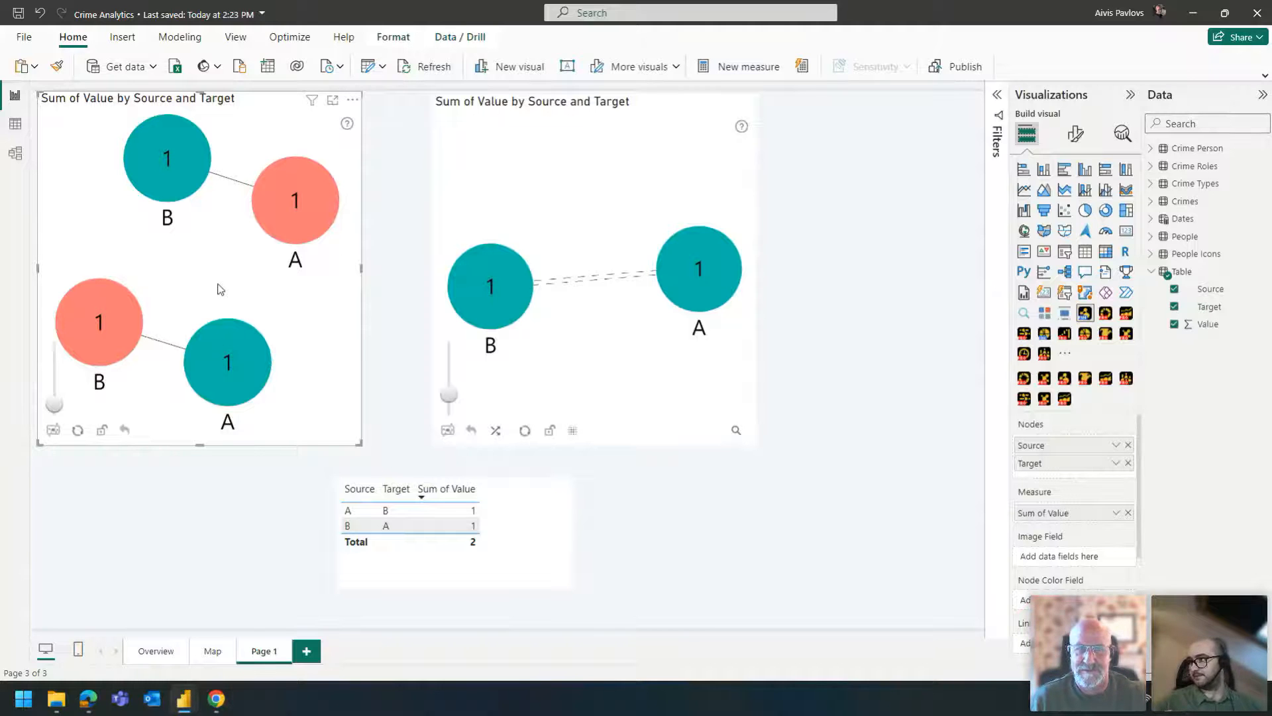
- Examine the graph visual's available data fields, from source and target node settings to link color and label options
click(602, 205)
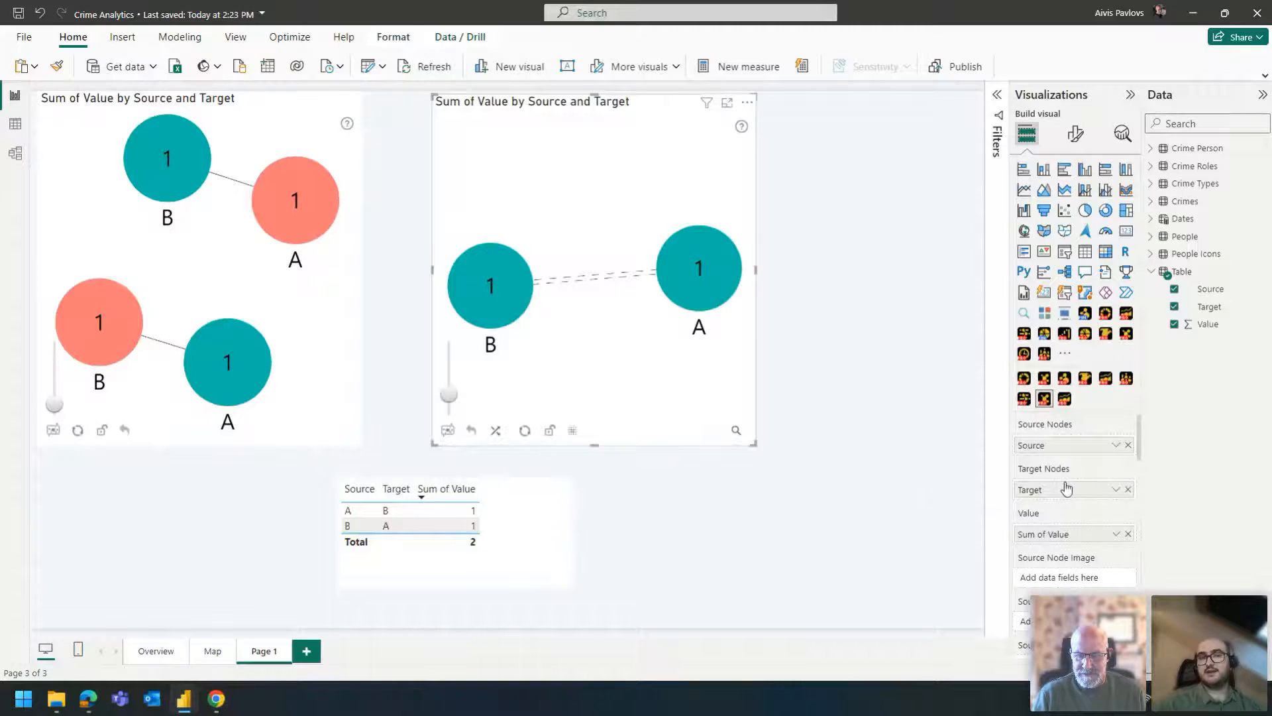
scroll(1086, 484, down, 1)
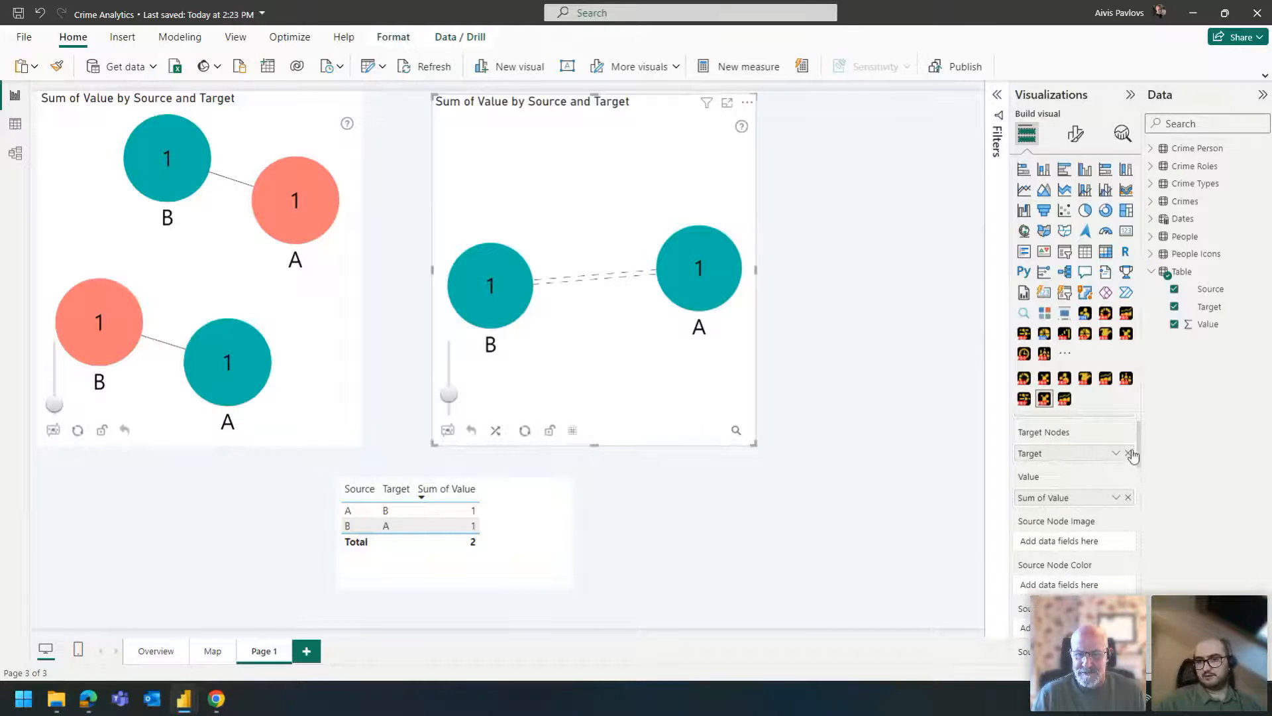
drag(1142, 451, 1115, 647)
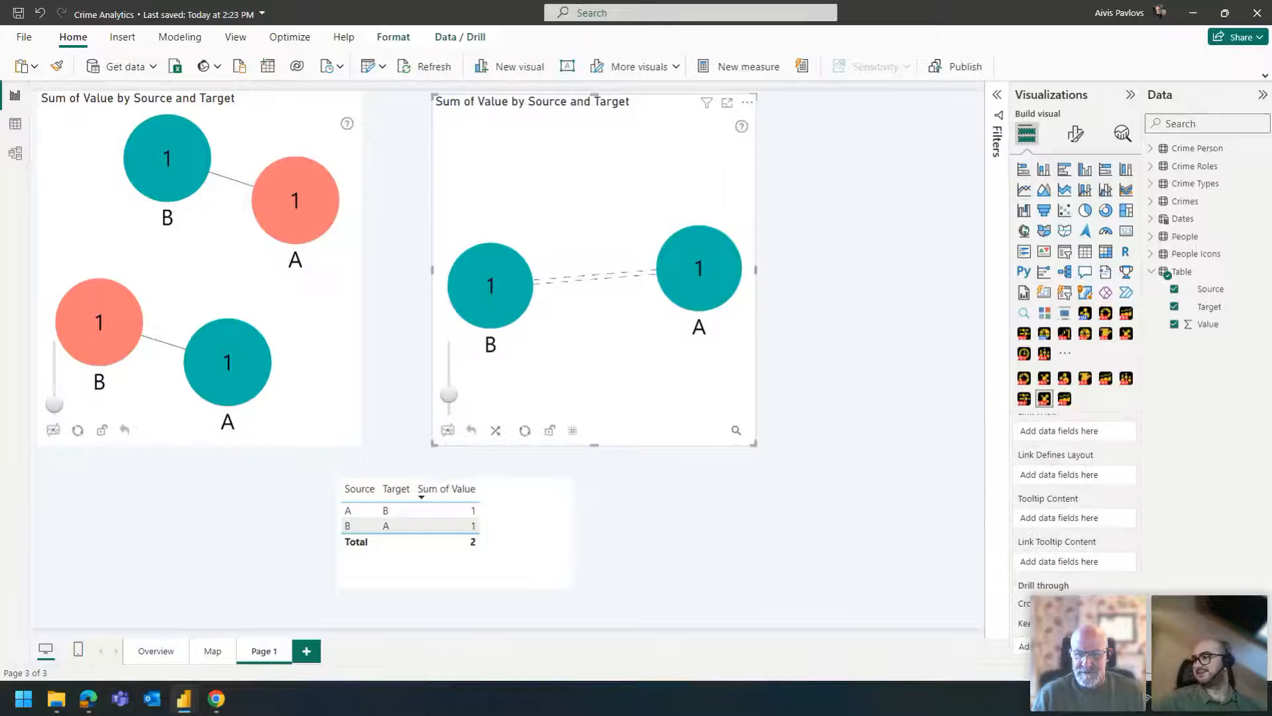
drag(1120, 642, 1135, 435)
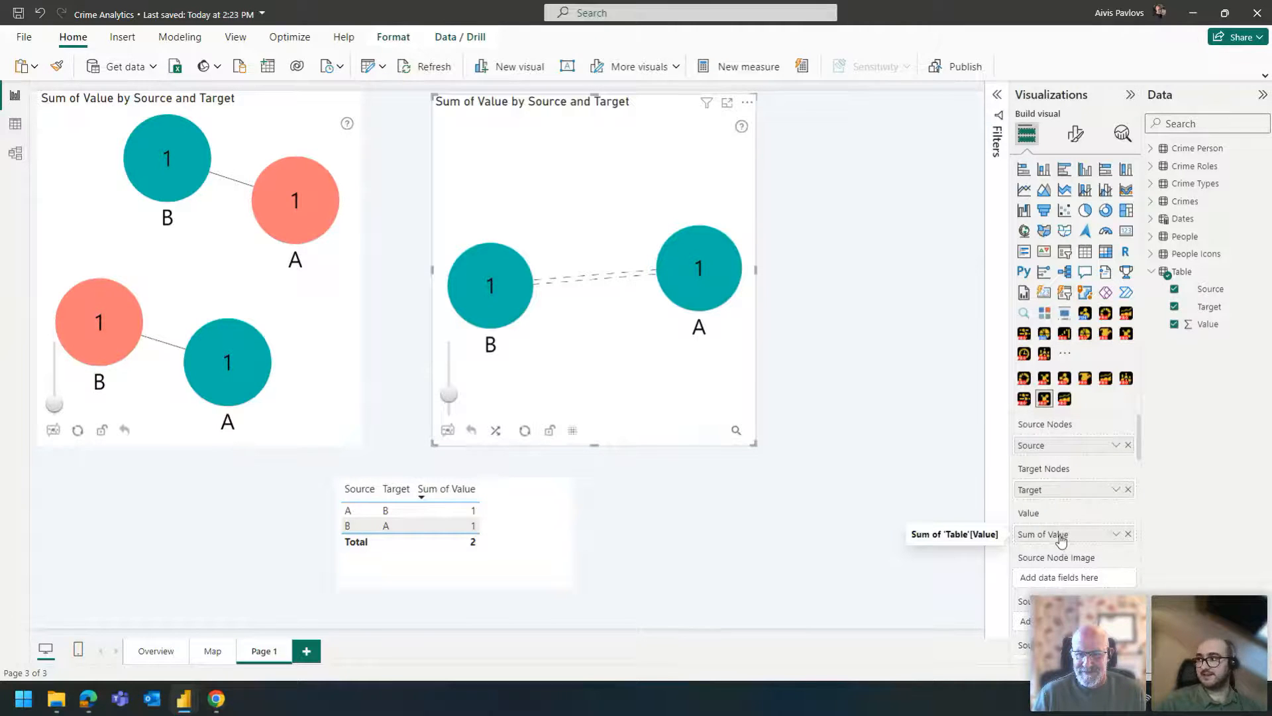
scroll(1062, 536, down, 1)
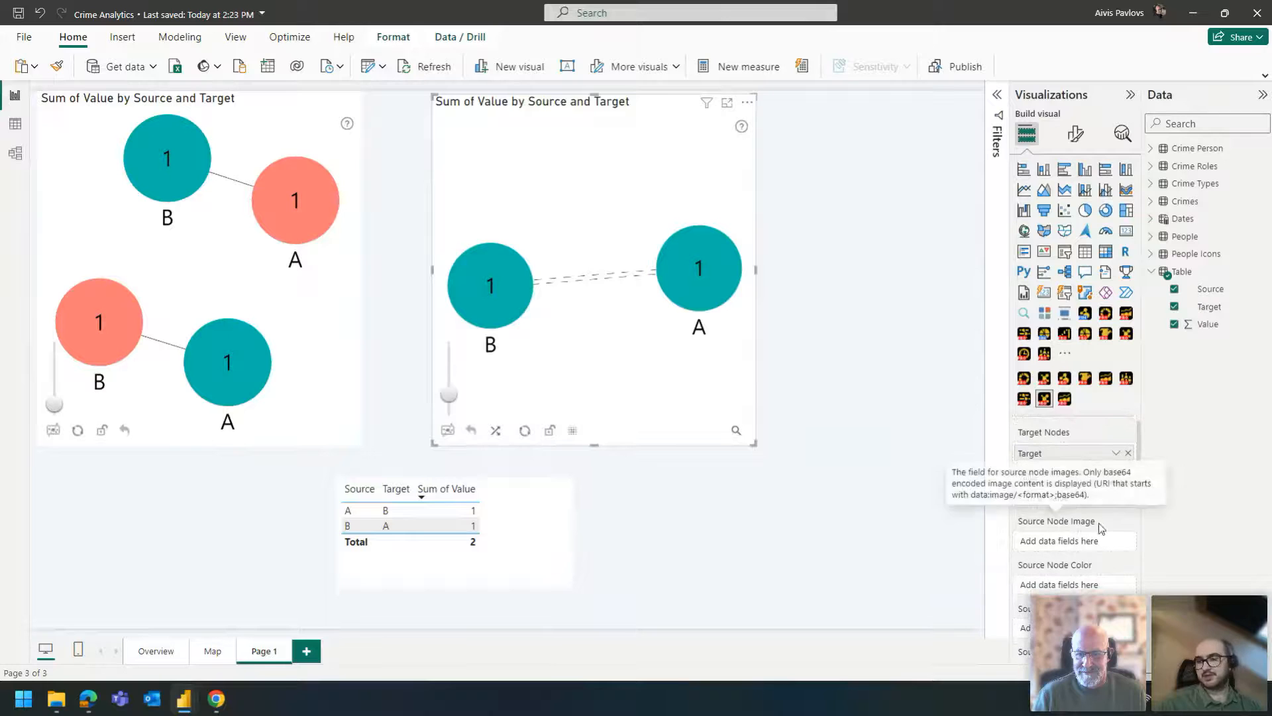
scroll(1080, 567, down, 3)
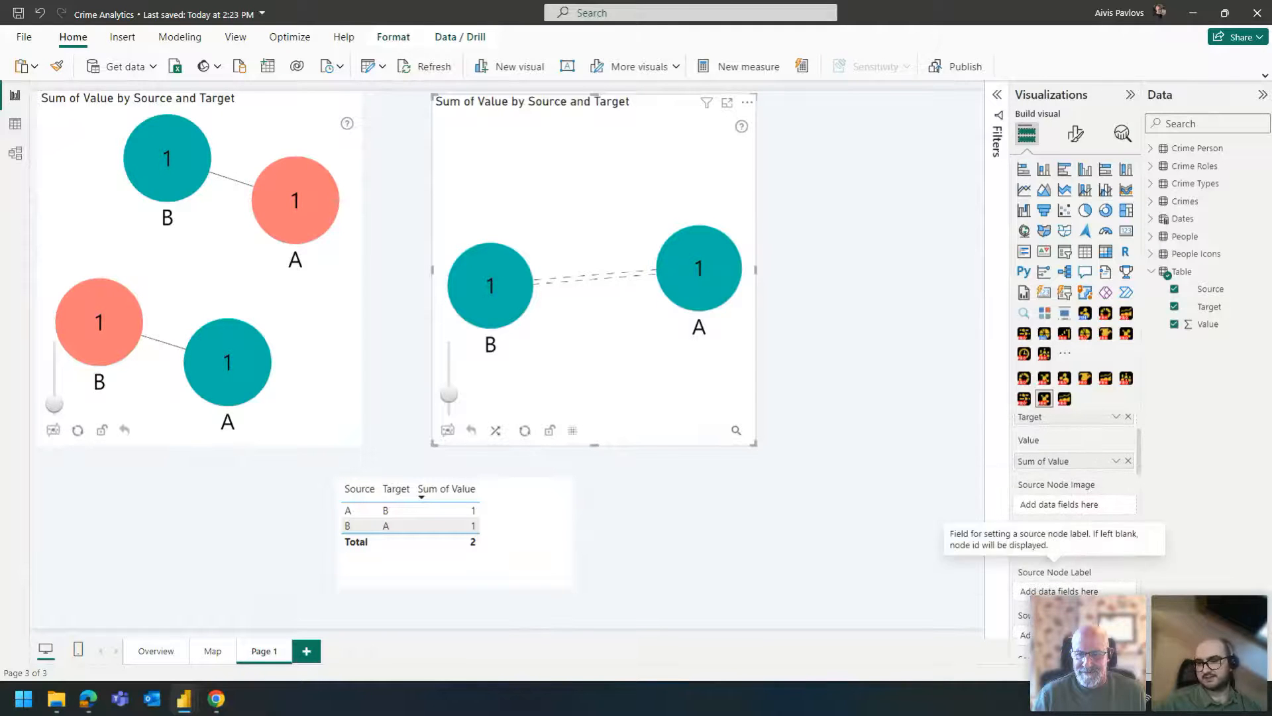
scroll(1083, 576, down, 3)
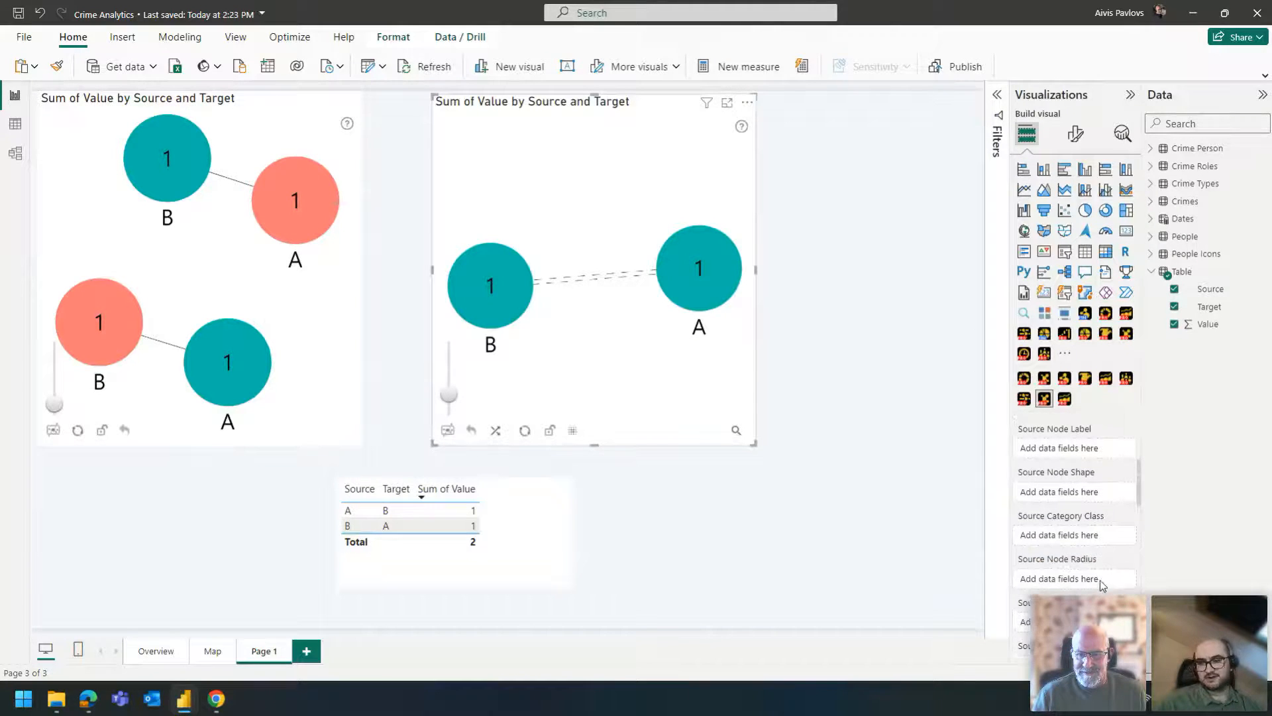
scroll(1081, 563, down, 4)
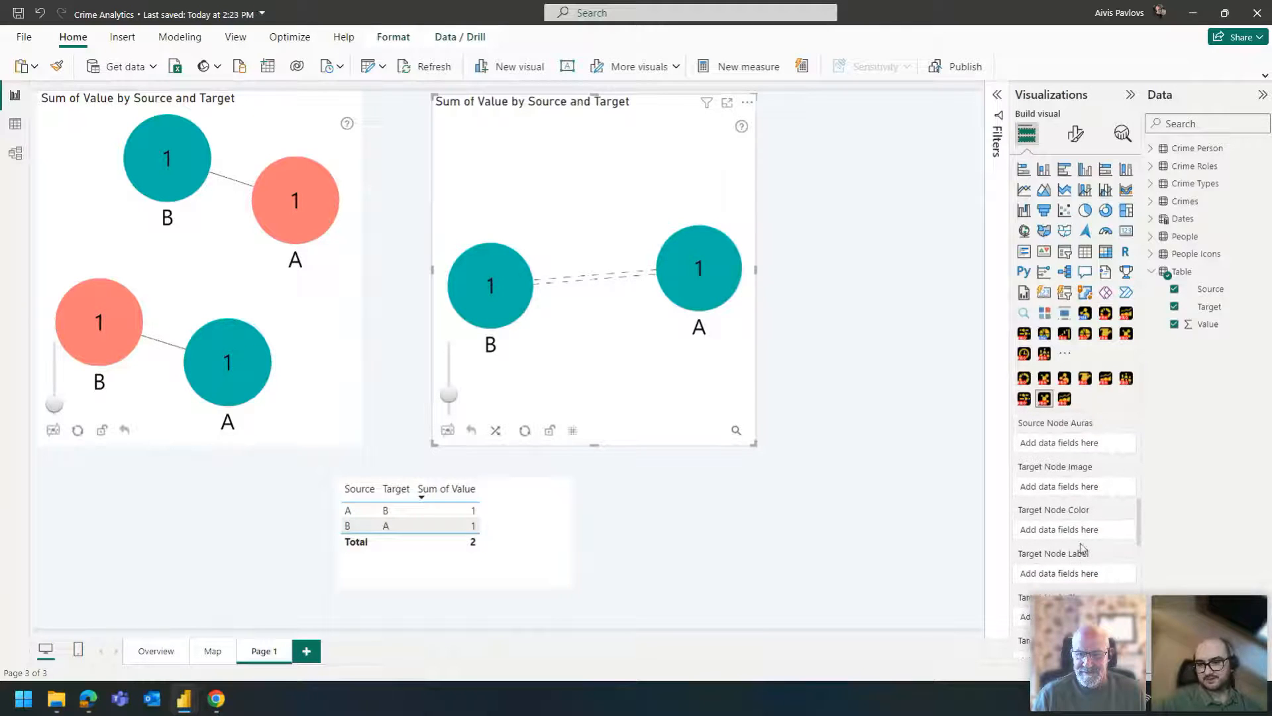
scroll(1063, 477, down, 9)
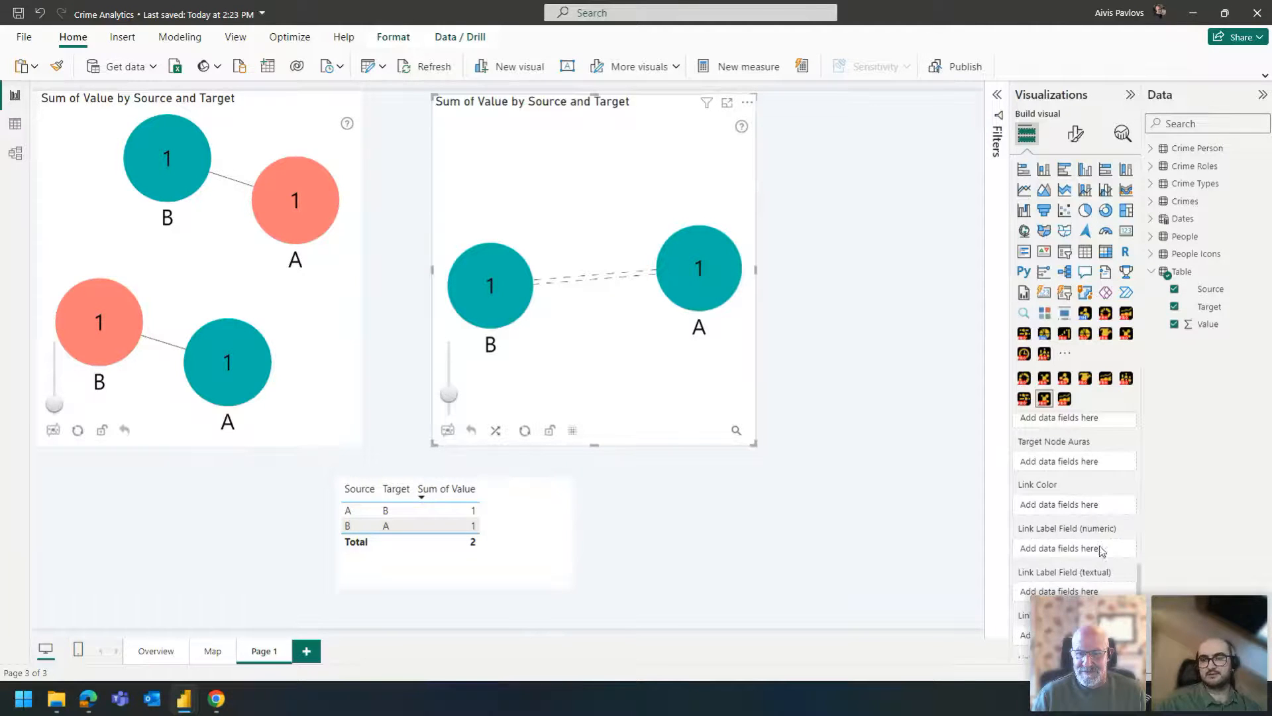
- Switch to the Map page, clear the active selection in the graph of names and crime IDs, and reset its view
scroll(1080, 574, down, 1)
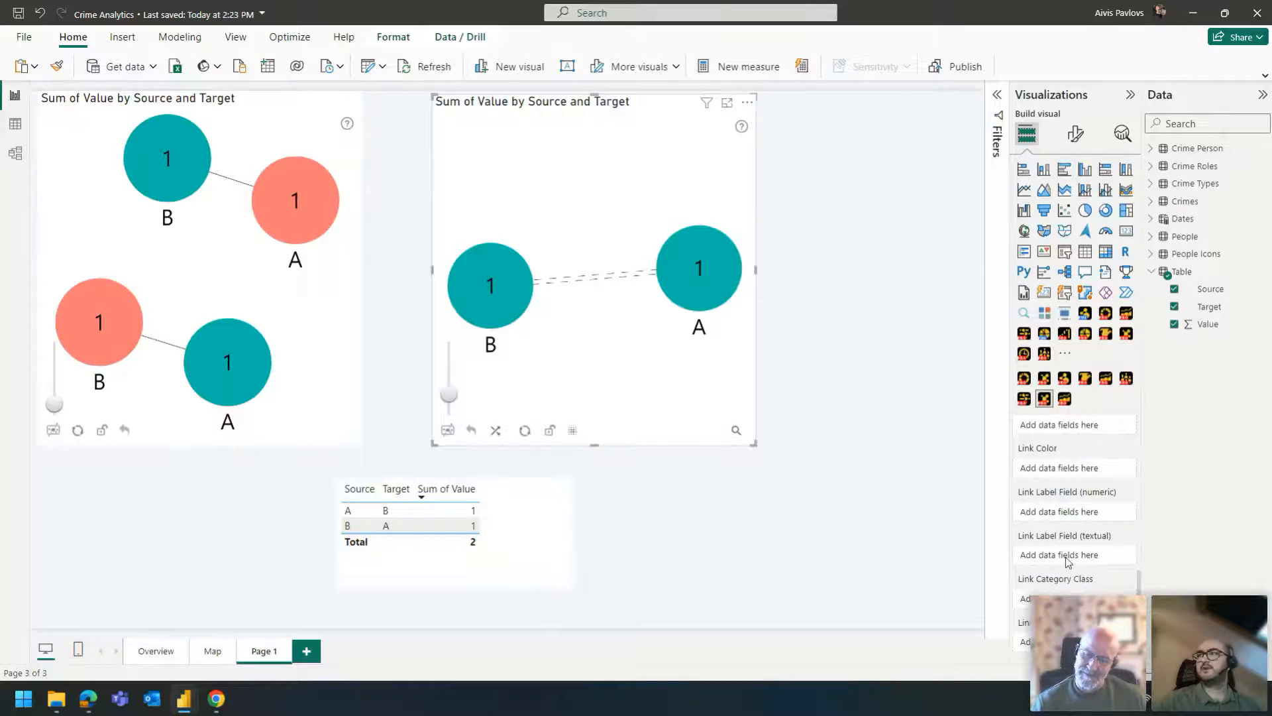
click(221, 655)
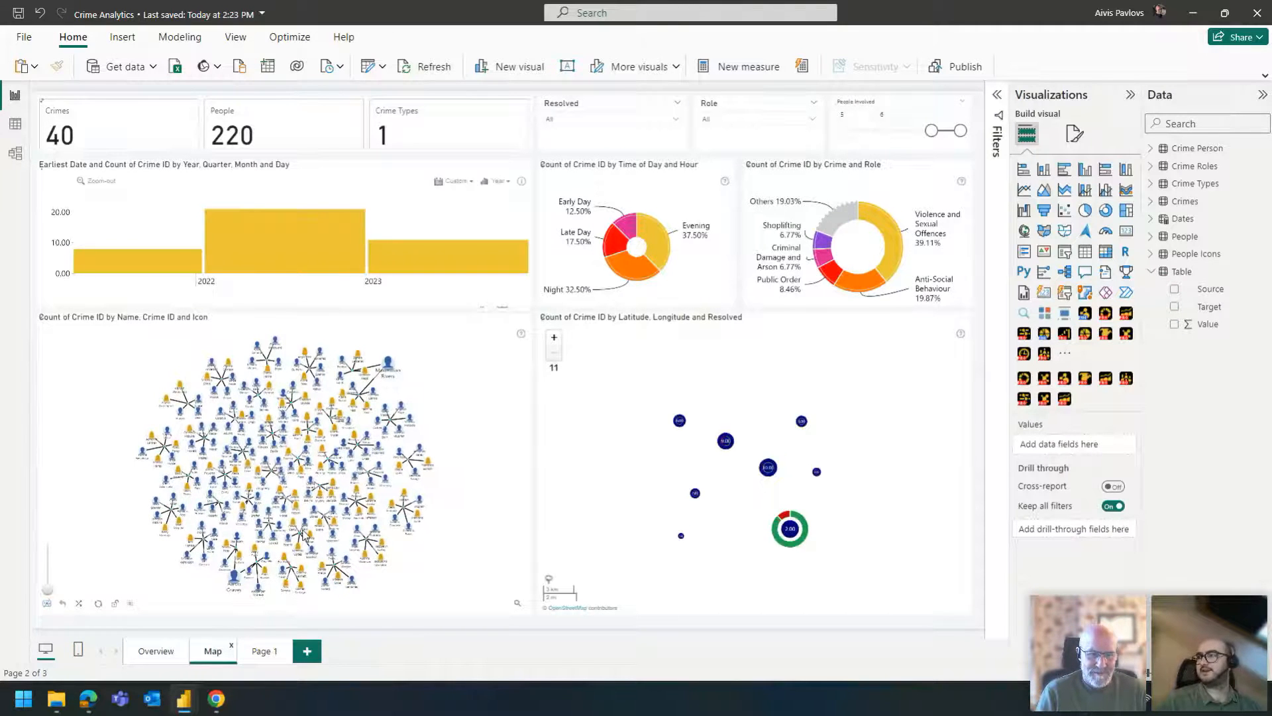
click(427, 389)
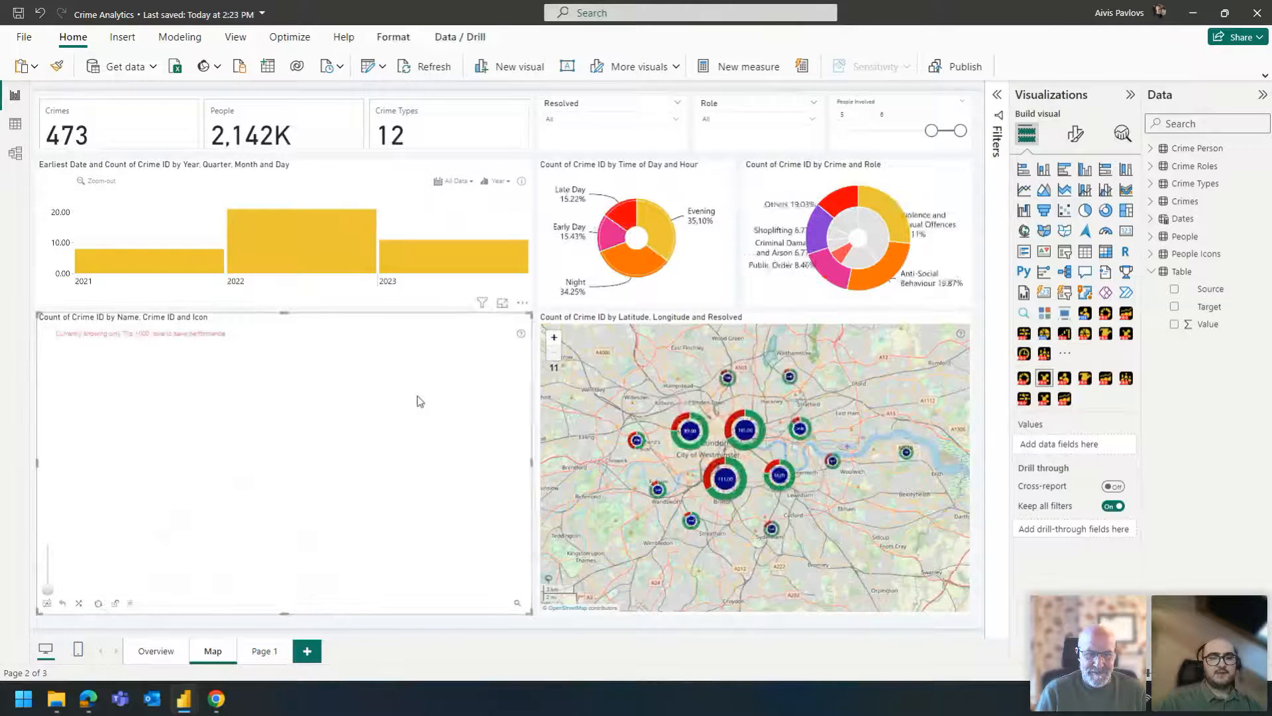
click(98, 604)
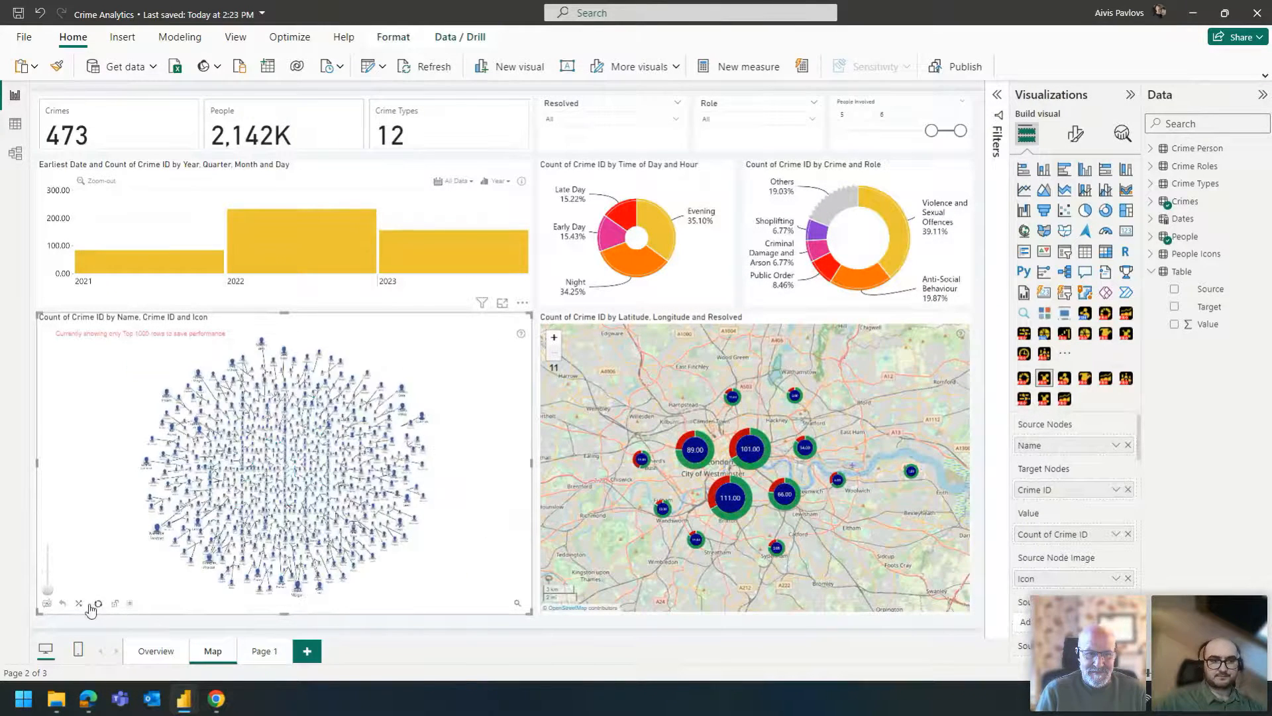
- Set the crime graph's Node Count Limit to 10 in its advanced formatting settings
click(1075, 134)
click(1055, 296)
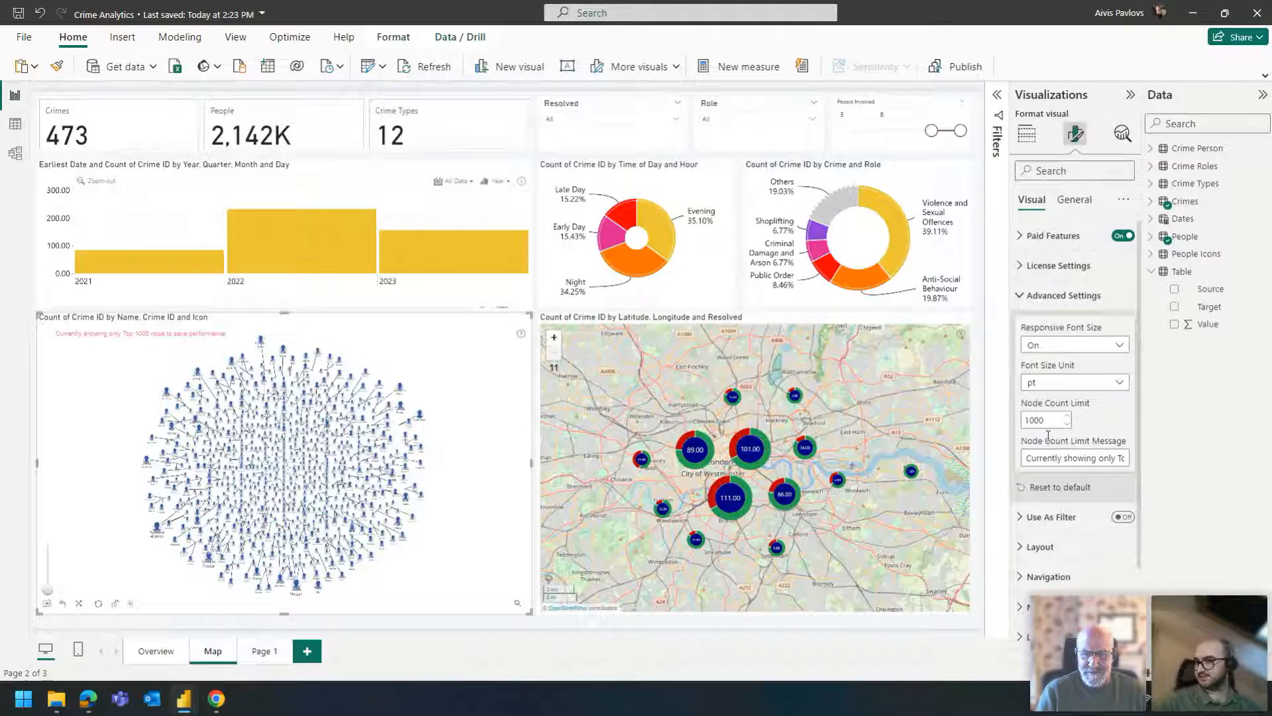
double_click(1039, 420)
text(10)
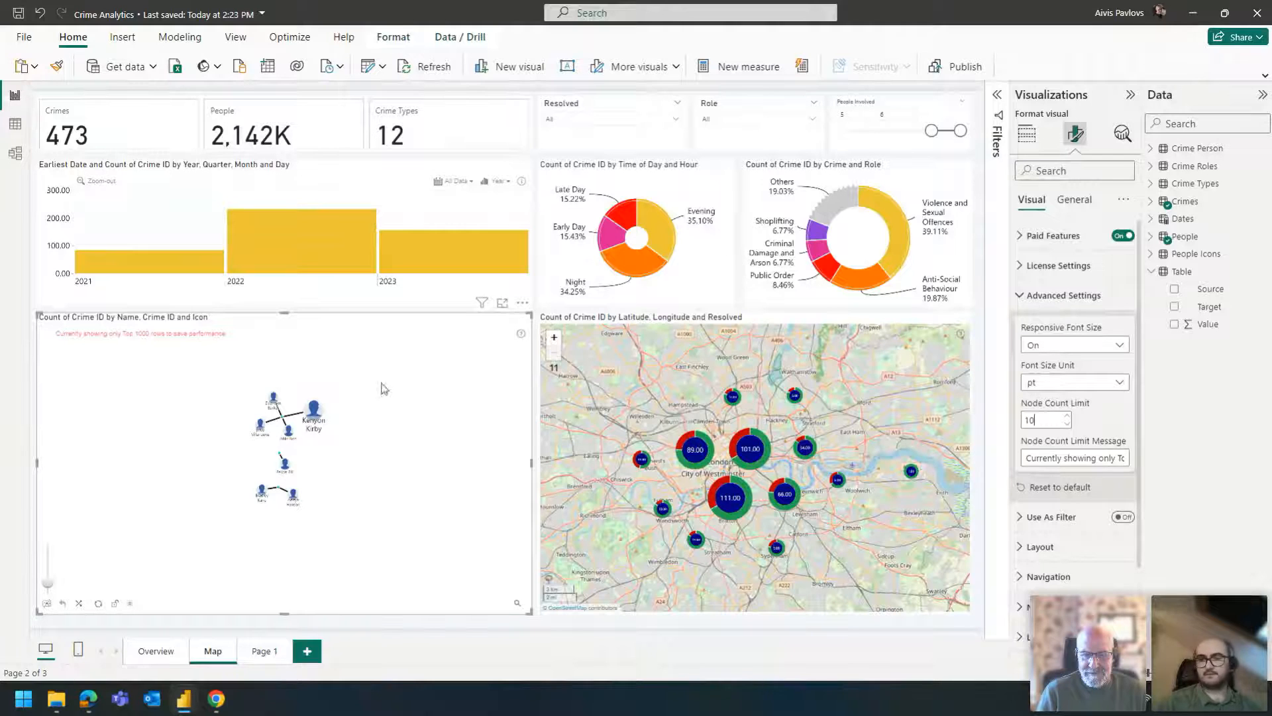
- Review the graph's Node Count Limit Message text against the notice on the visual, and deselect the graph
click(1071, 457)
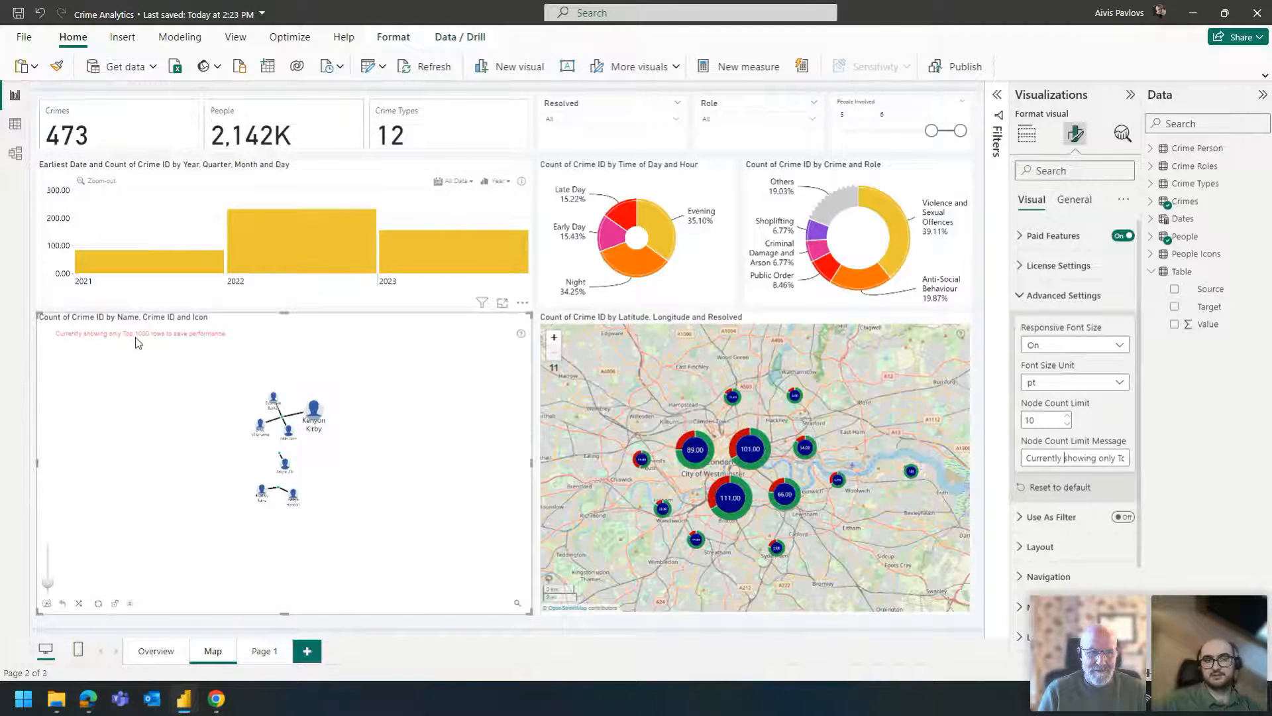
triple_click(1100, 459)
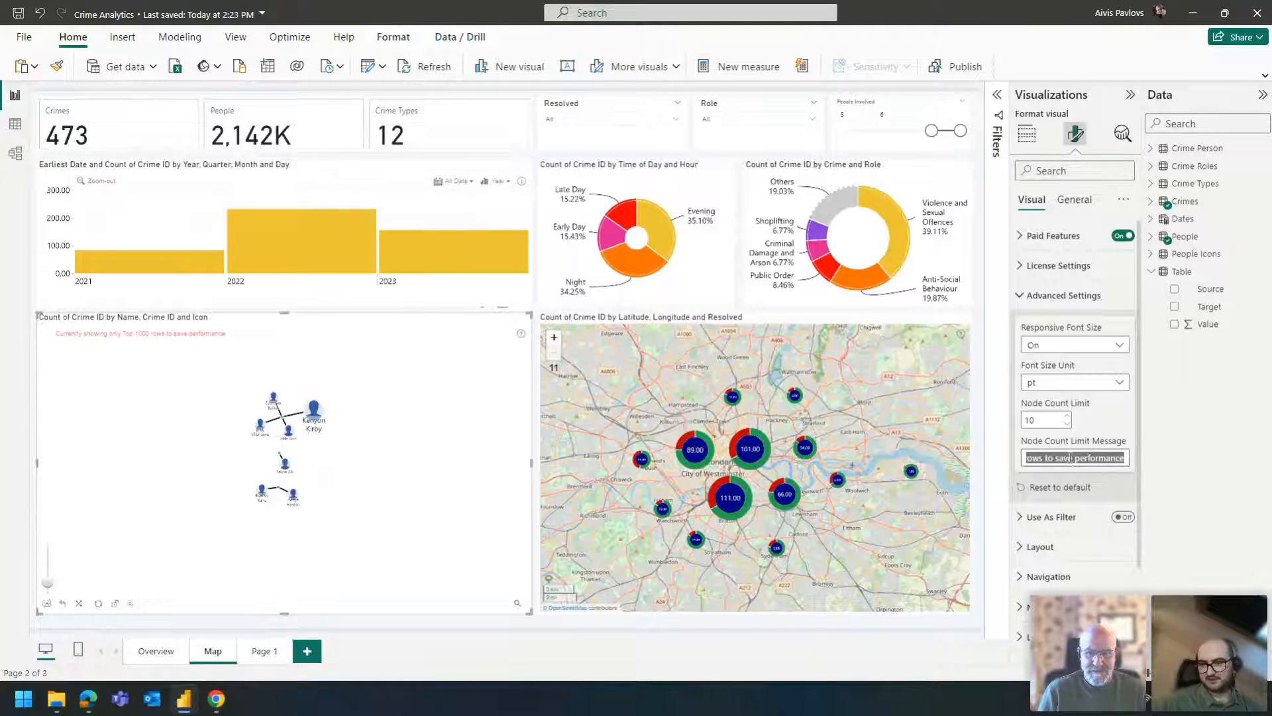
click(1067, 458)
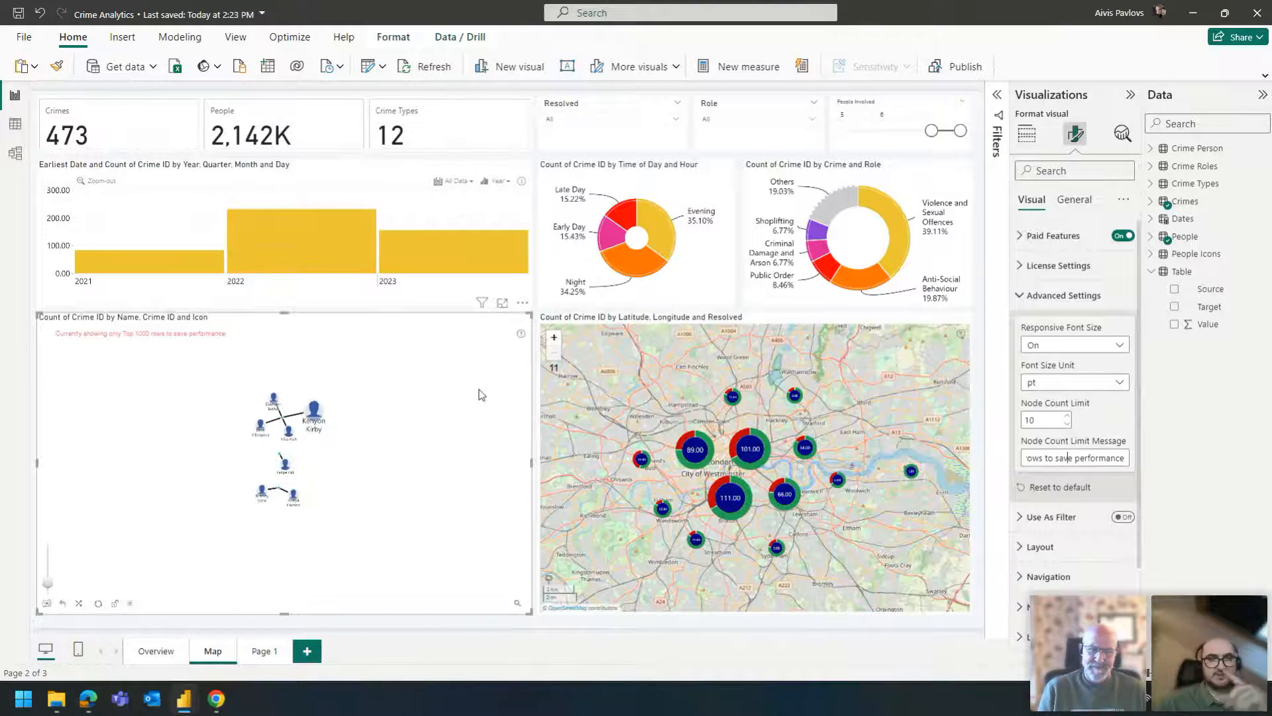
click(534, 325)
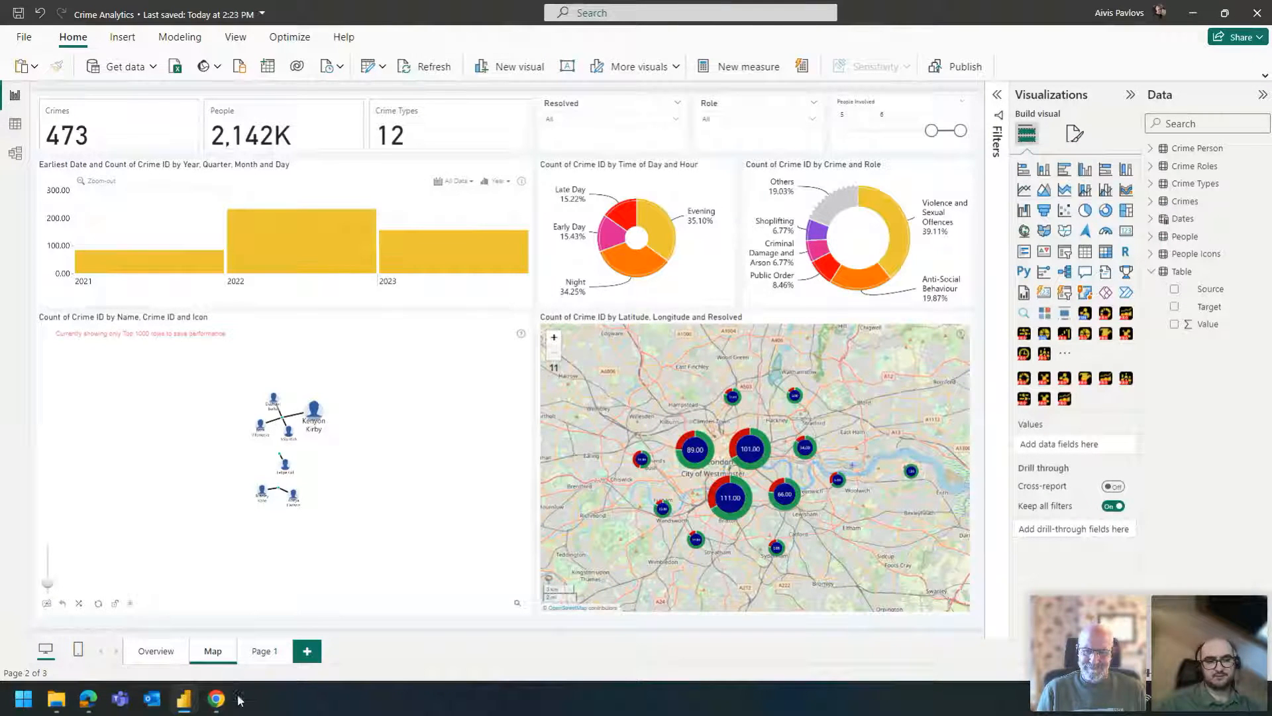
- Switch to the Edge browser and open academy.zoomcharts.com in a new tab
mouse_move(218, 699)
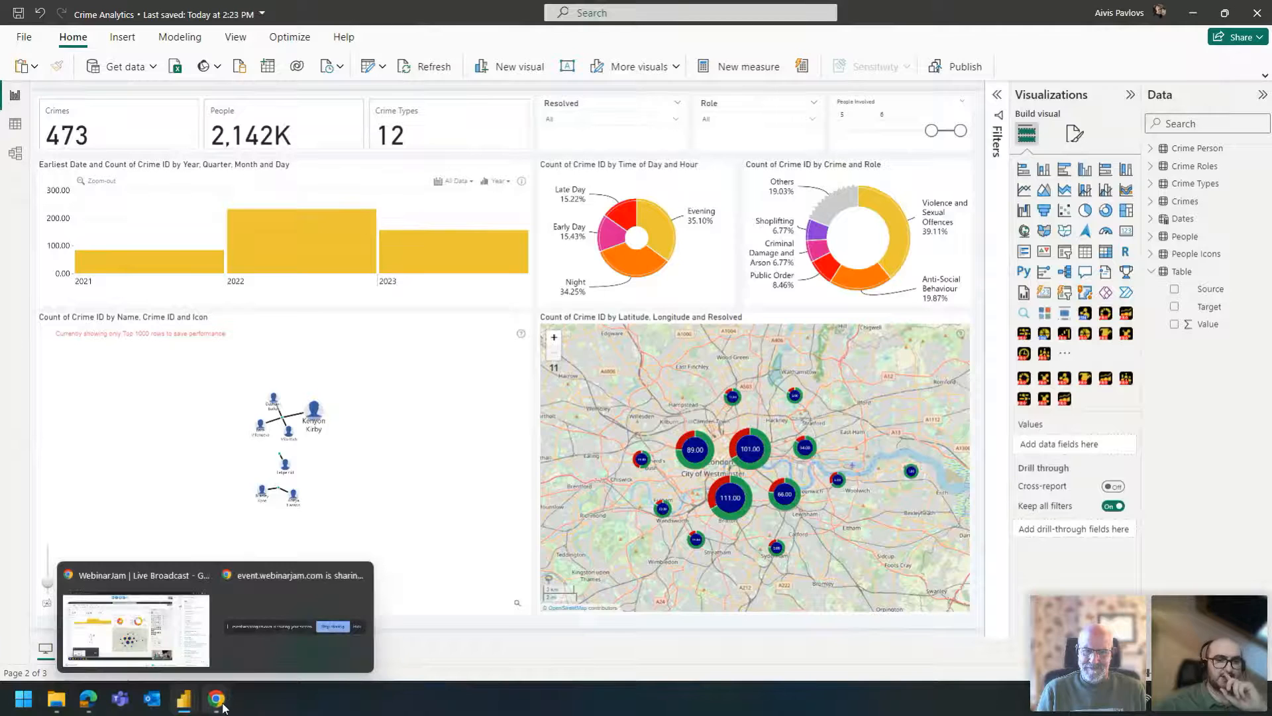
click(132, 629)
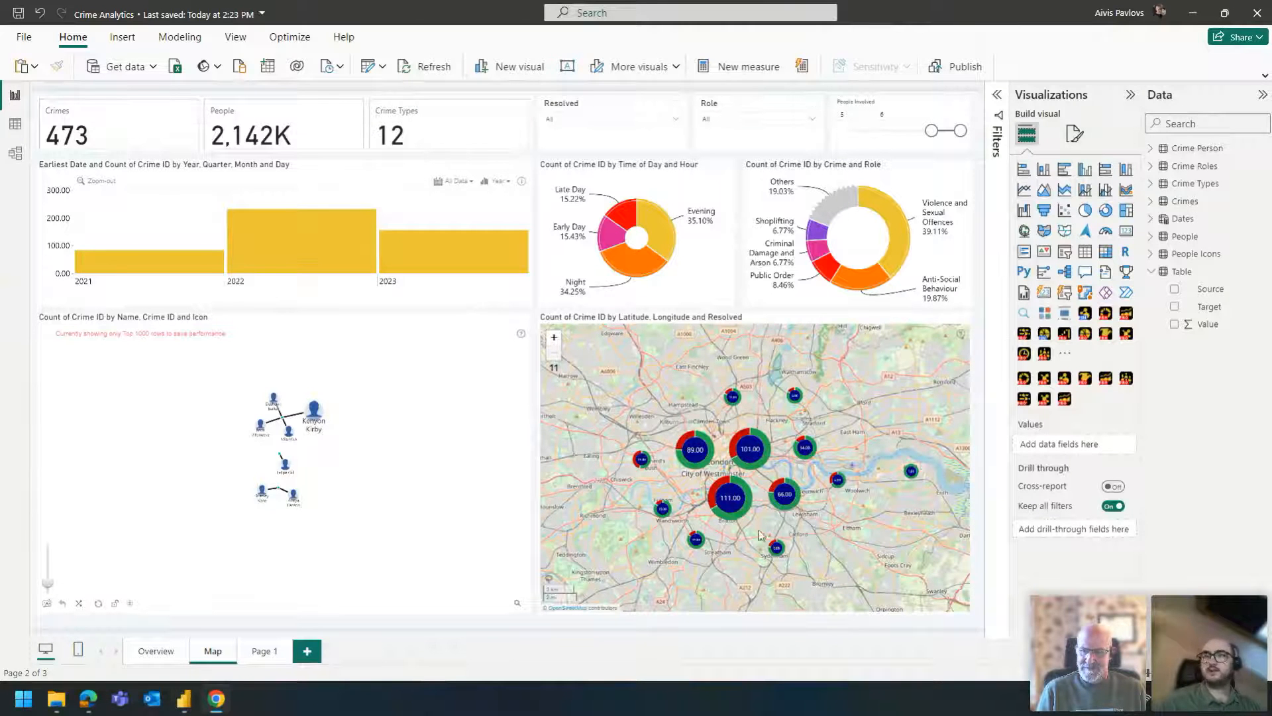
mouse_move(216, 699)
click(132, 626)
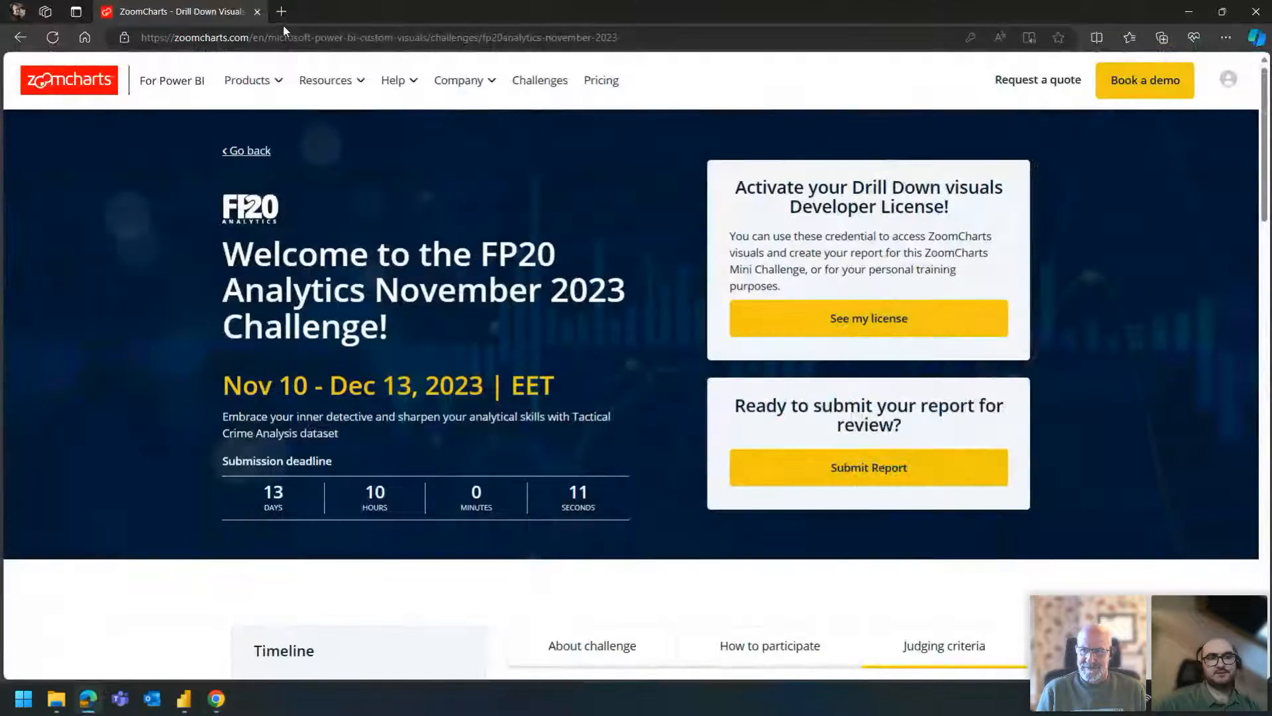
click(281, 12)
text(academy.zoomcharts.com)
key(Return)
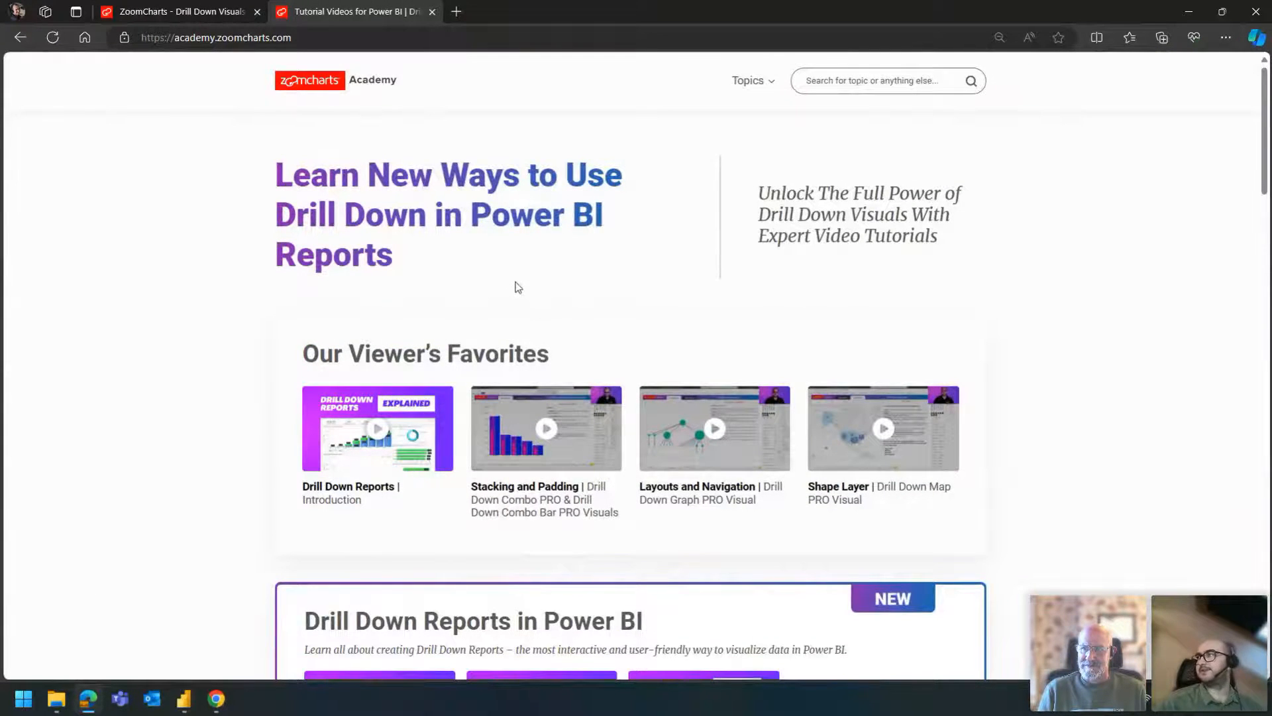
- Look over the academy homepage, open the Drill Down Graph PRO video course and review its list of lessons
scroll(522, 292, down, 3)
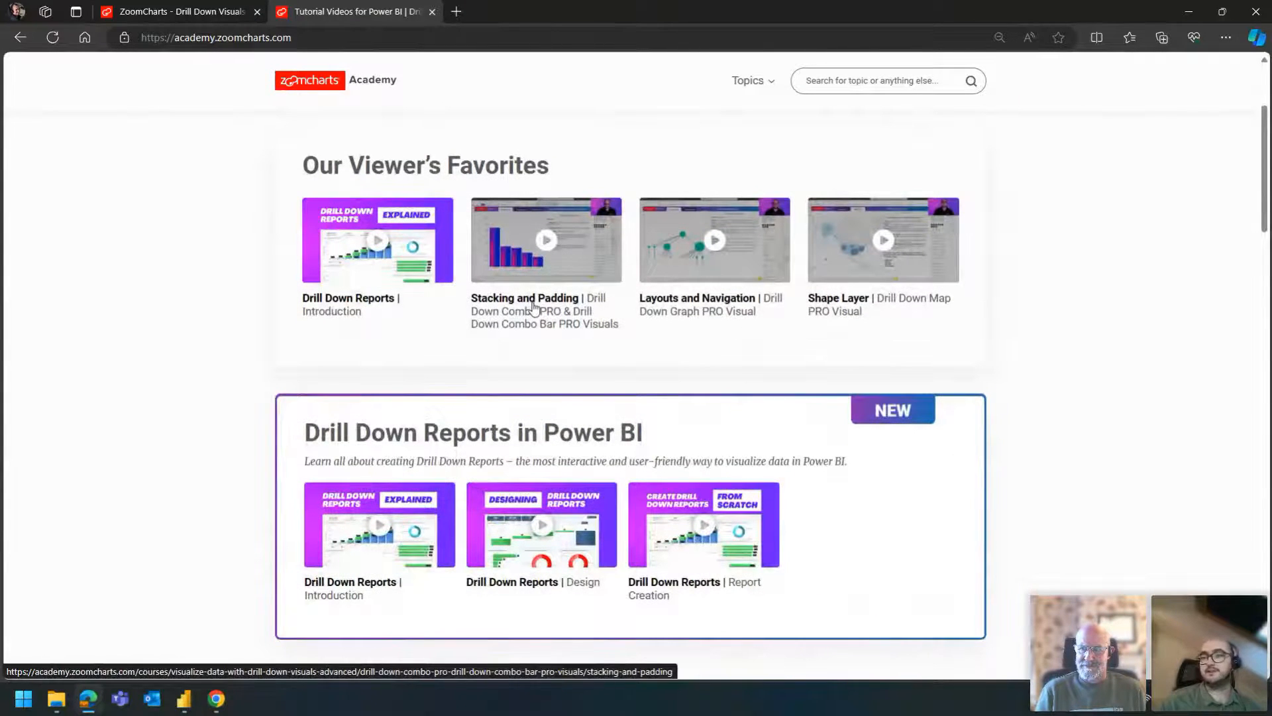
scroll(520, 312, down, 5)
scroll(520, 315, up, 5)
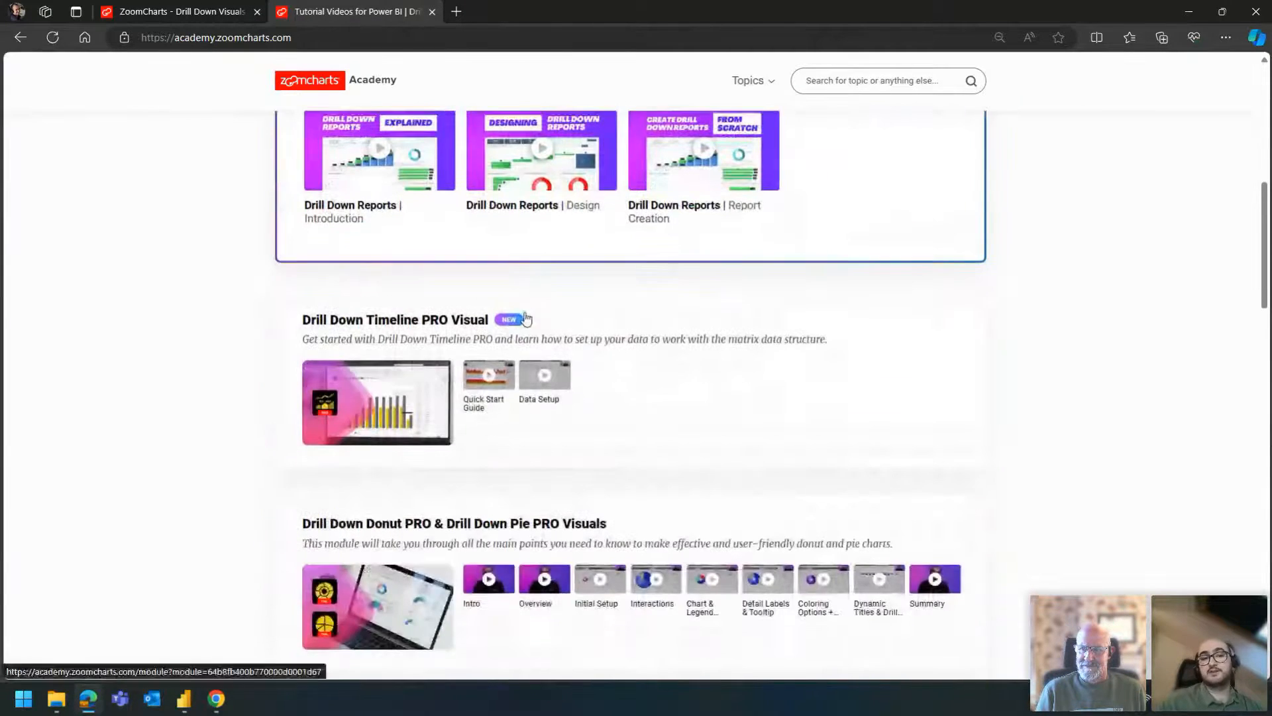
scroll(522, 312, up, 1)
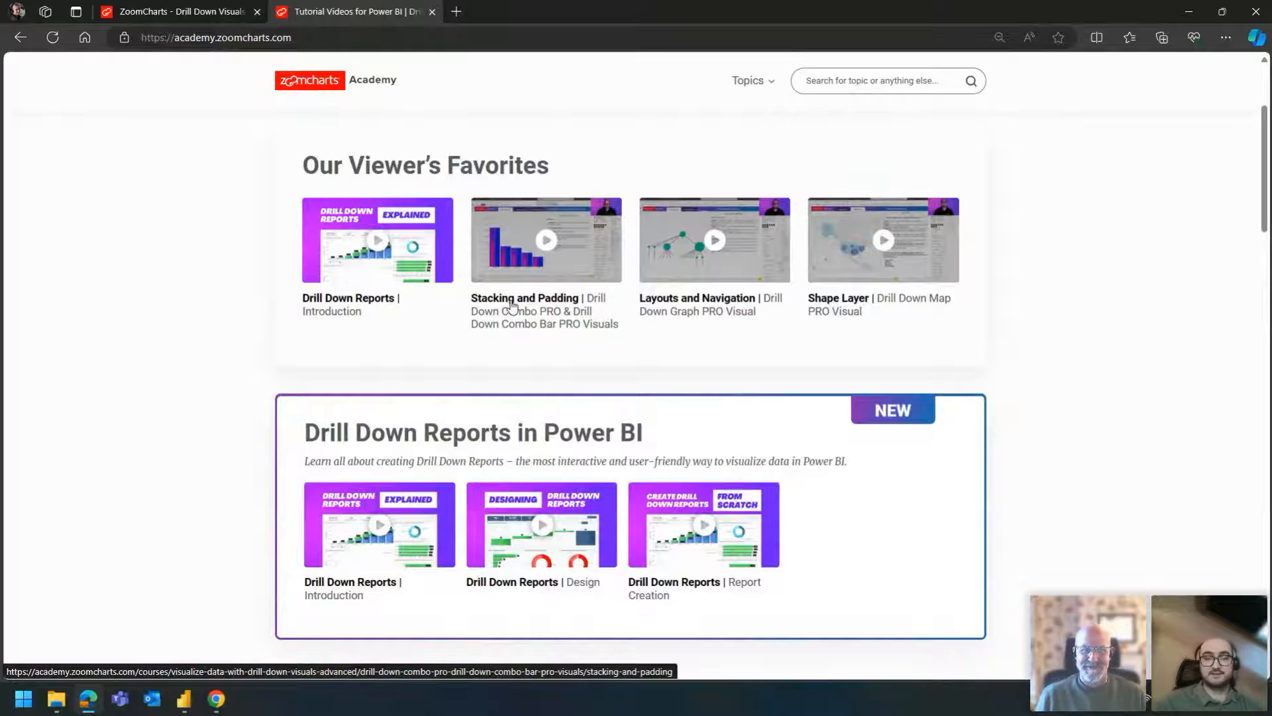
mouse_move(768, 80)
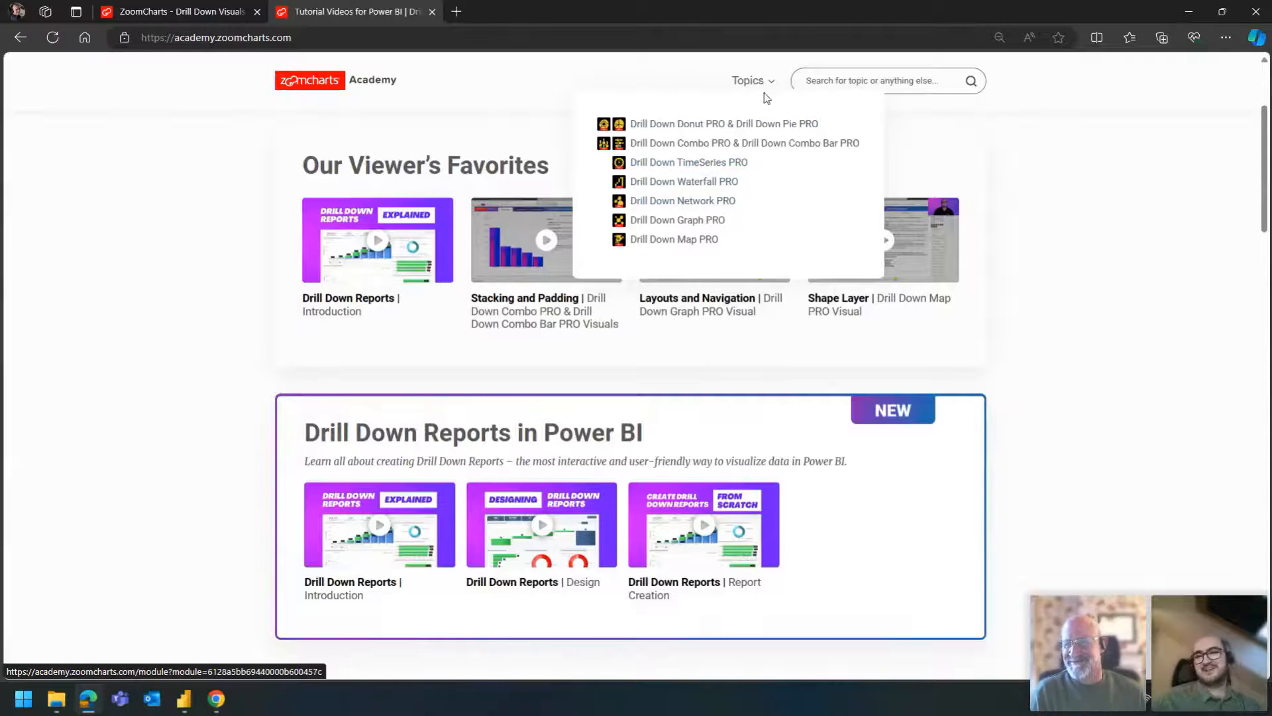
click(664, 221)
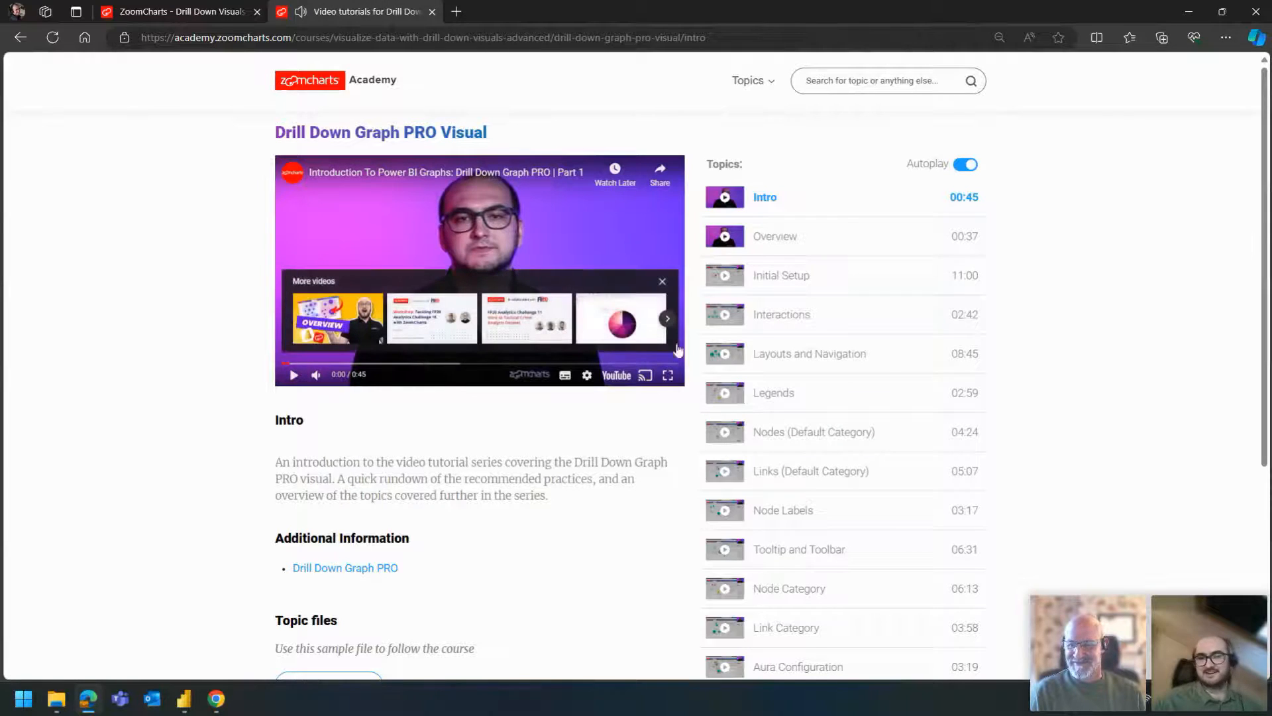
scroll(821, 225, down, 2)
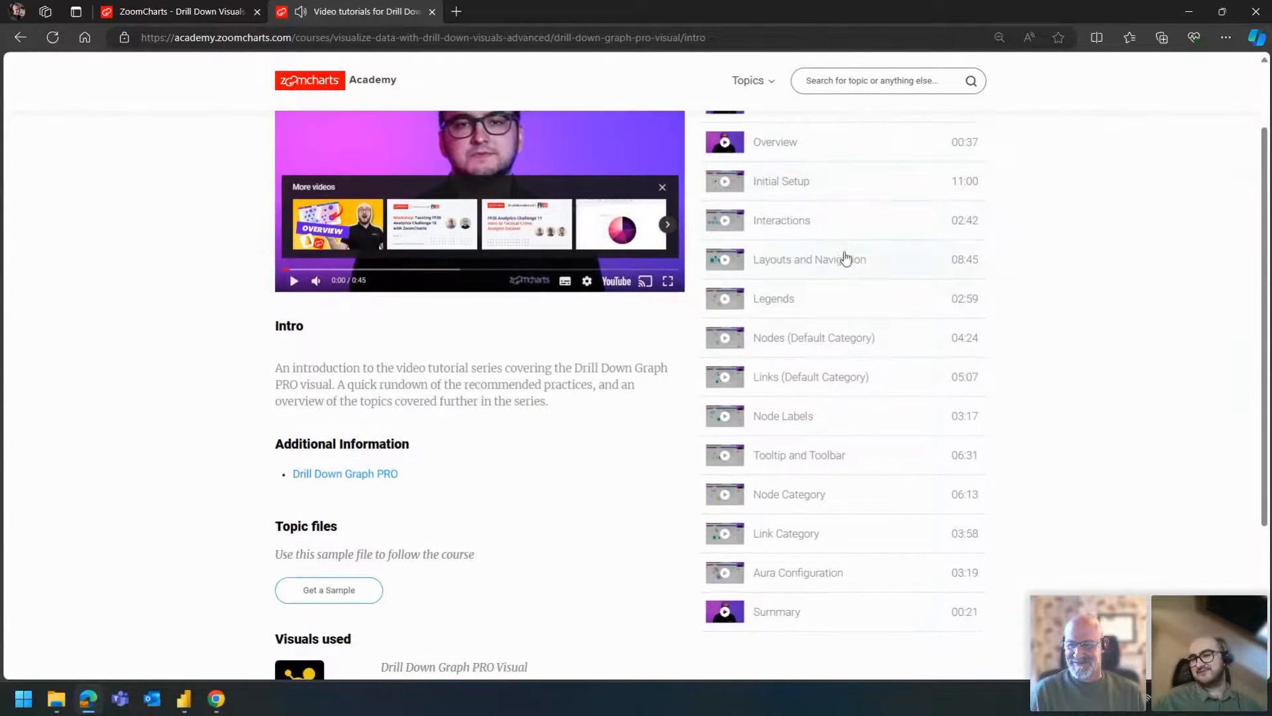
scroll(846, 256, up, 2)
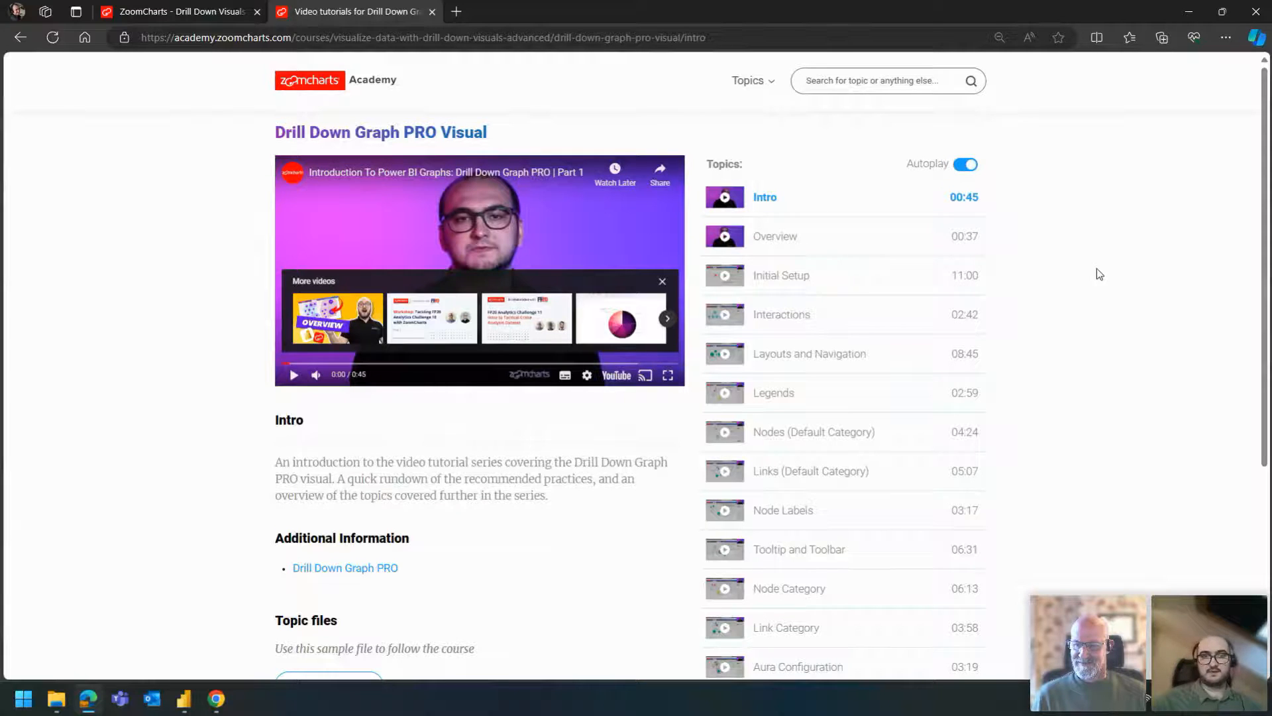
- Switch back to Power BI and set the crime graph's Node Count Limit to 1000
click(1207, 15)
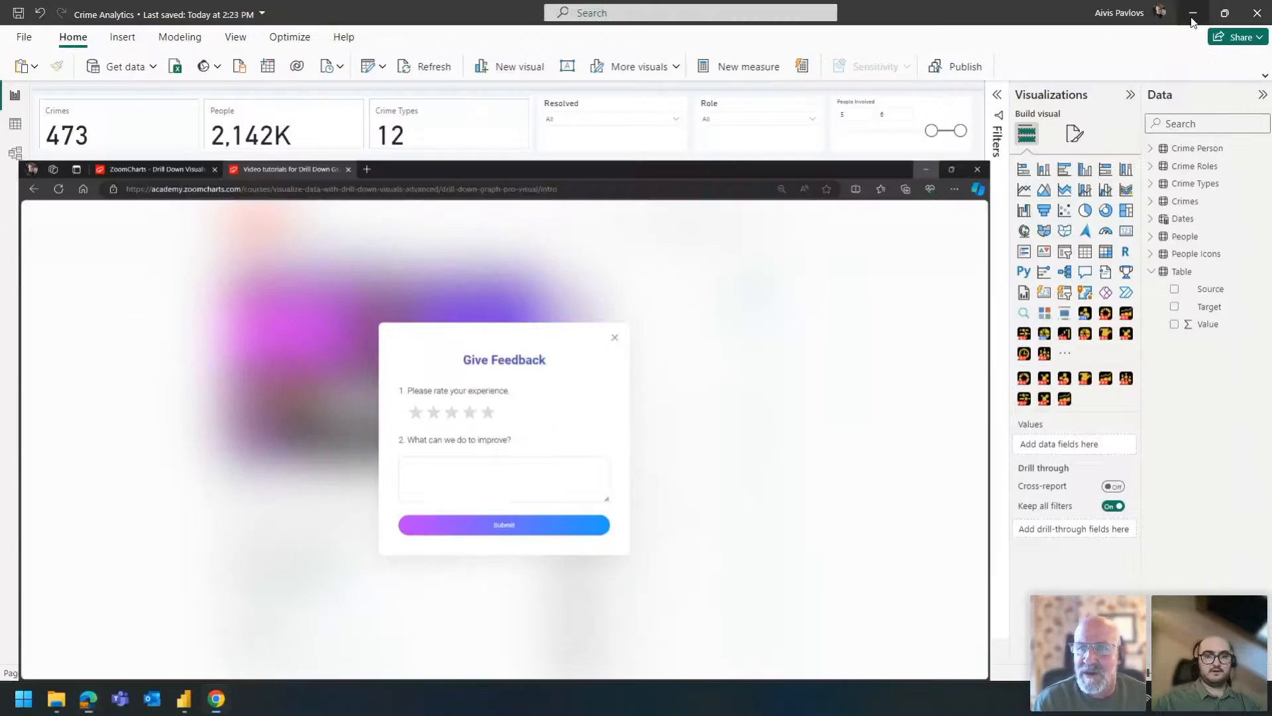
click(1124, 50)
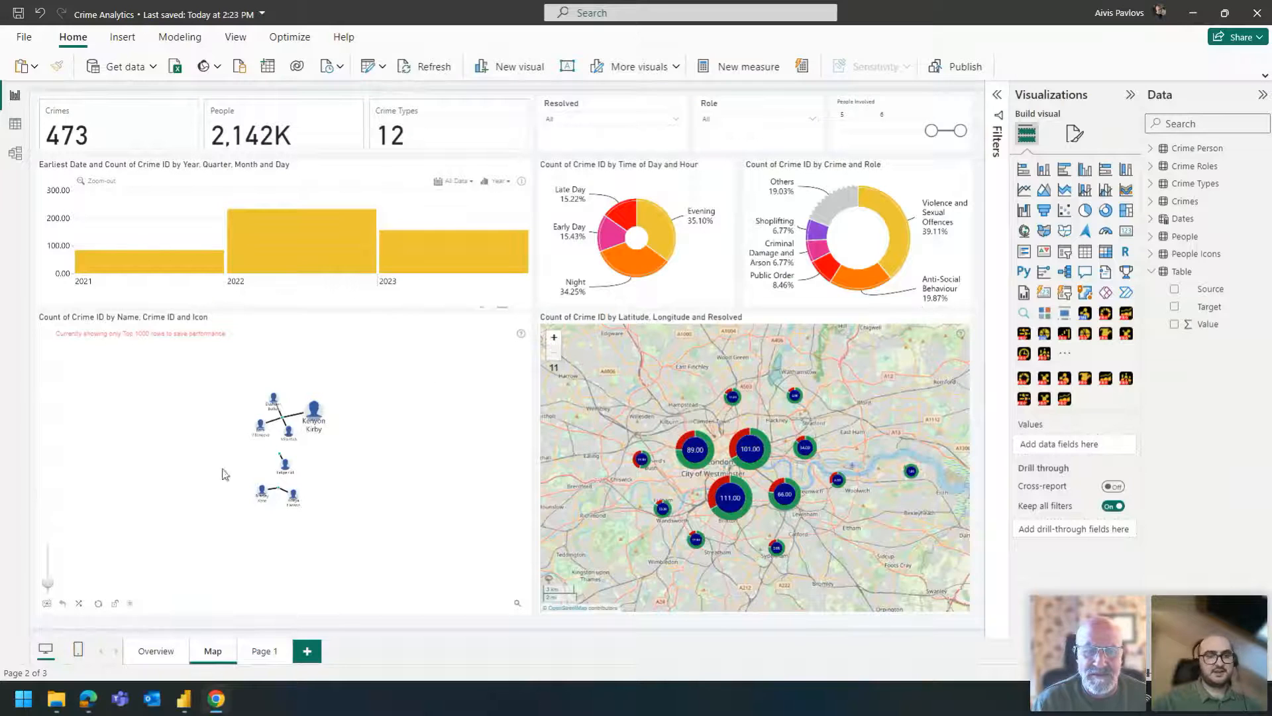
click(366, 385)
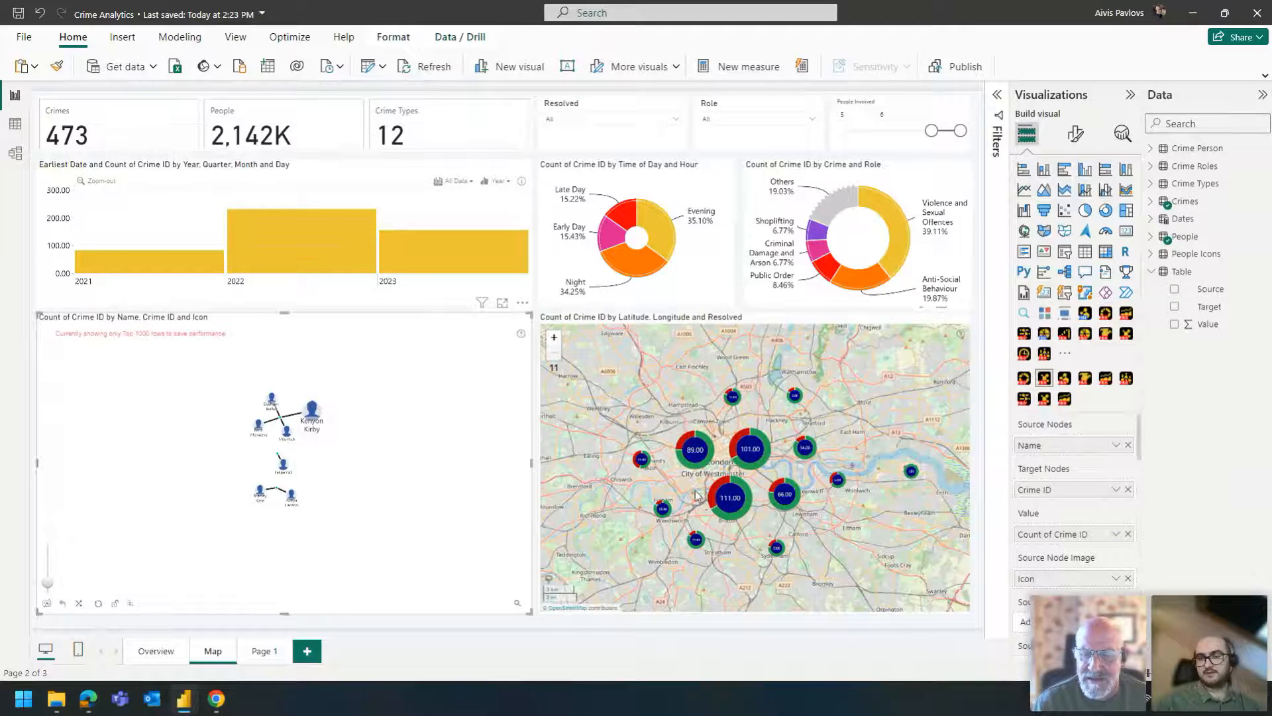
click(1075, 134)
click(1058, 266)
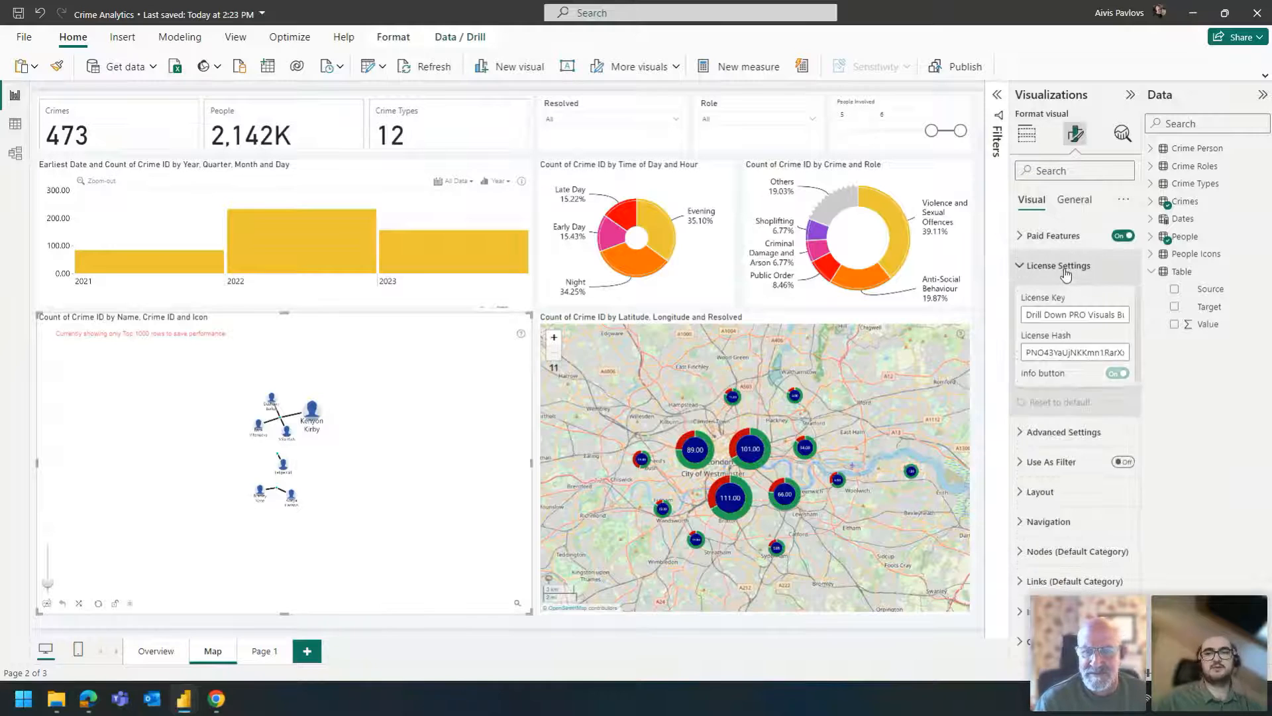
click(1061, 432)
scroll(1061, 432, down, 2)
click(1031, 424)
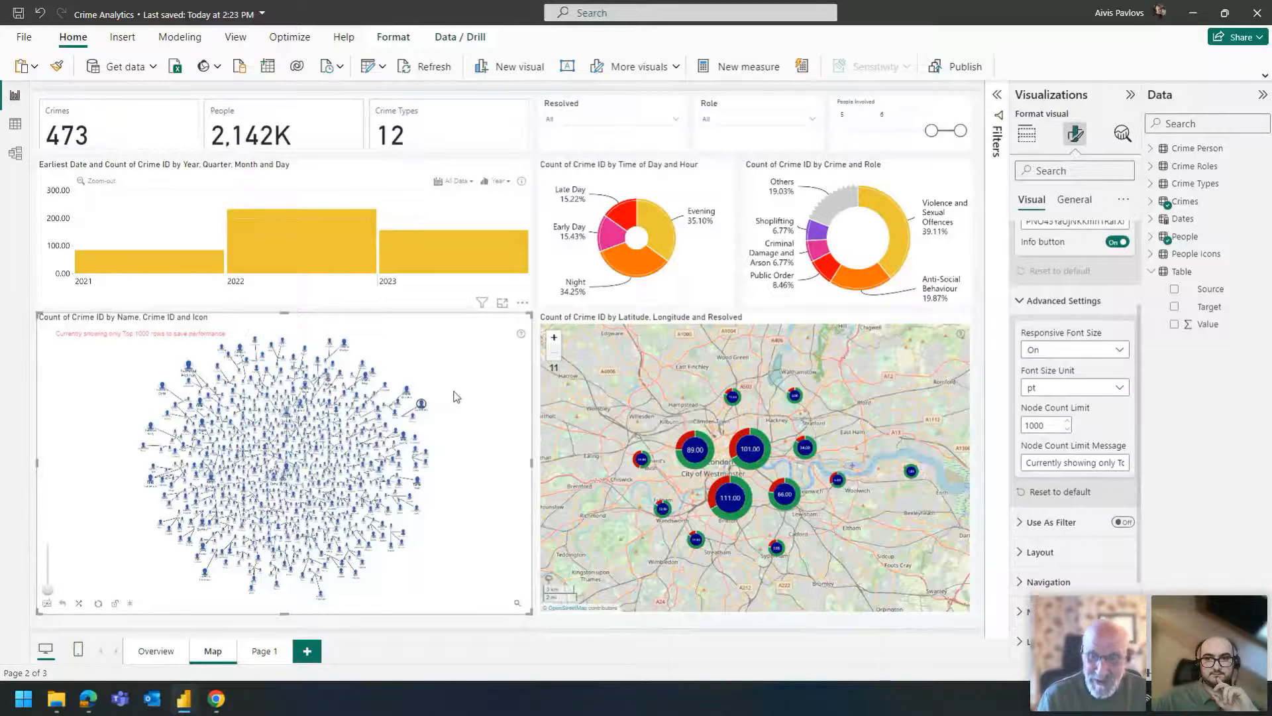
- Turn on Use As Filter for the crime graph
click(1064, 301)
scroll(1064, 335, up, 1)
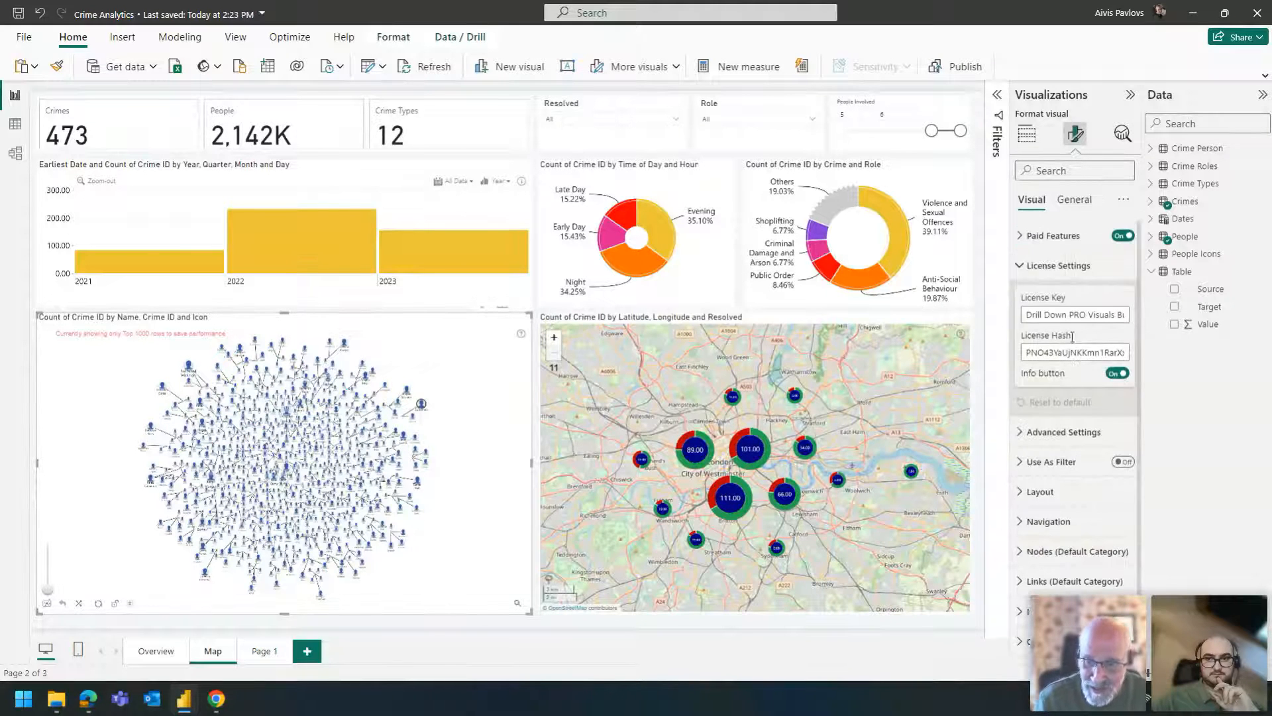
click(1058, 265)
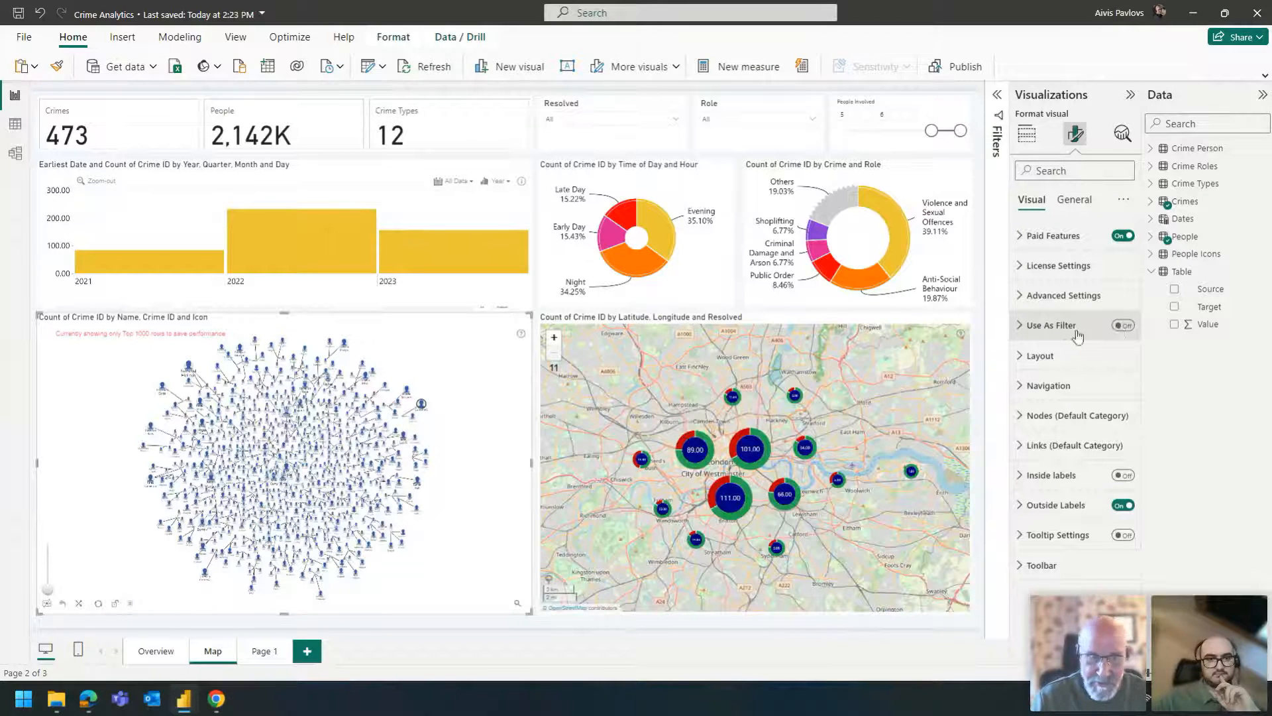
click(1123, 325)
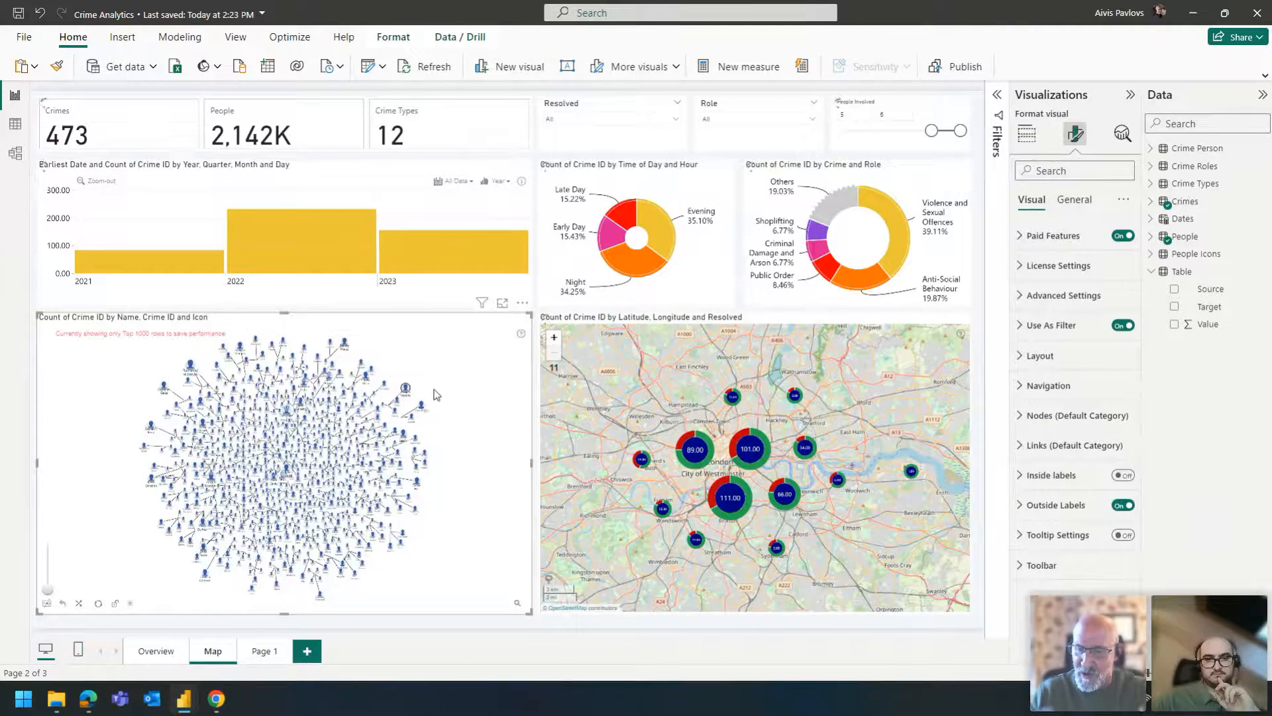
- Filter the report by one person node in the graph, clear that selection and turn off Use As Filter
click(405, 388)
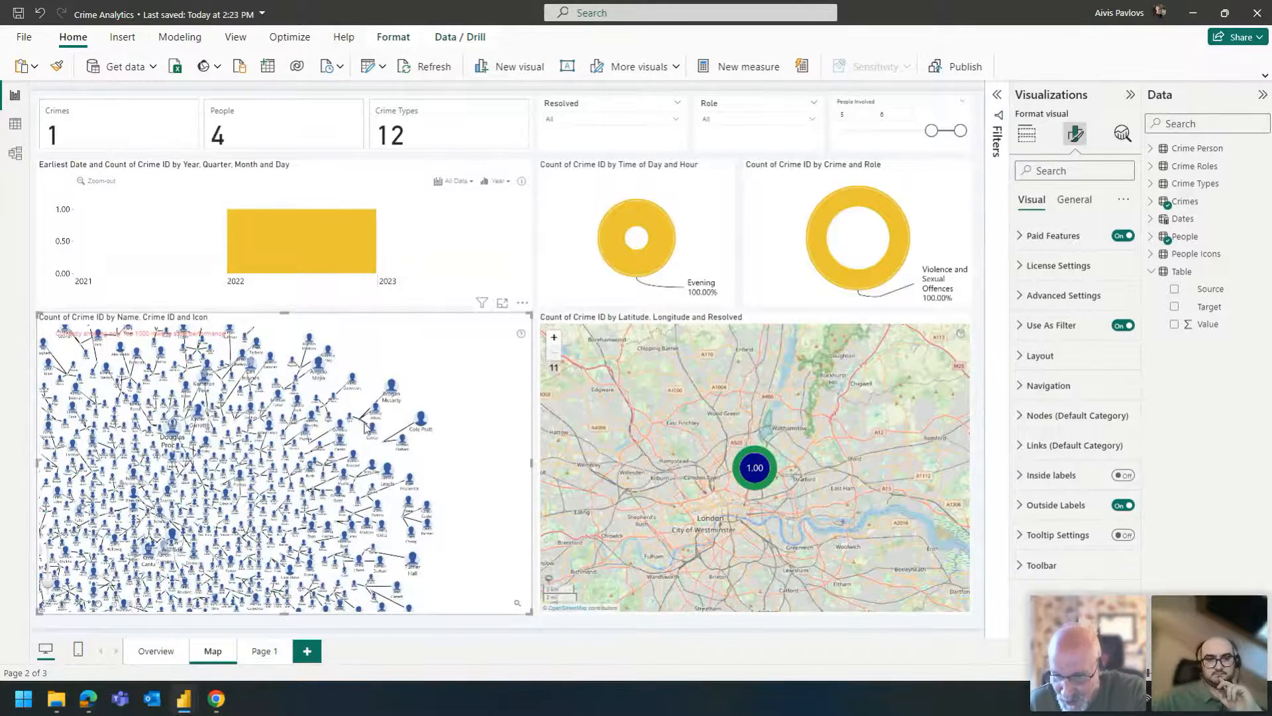
click(463, 385)
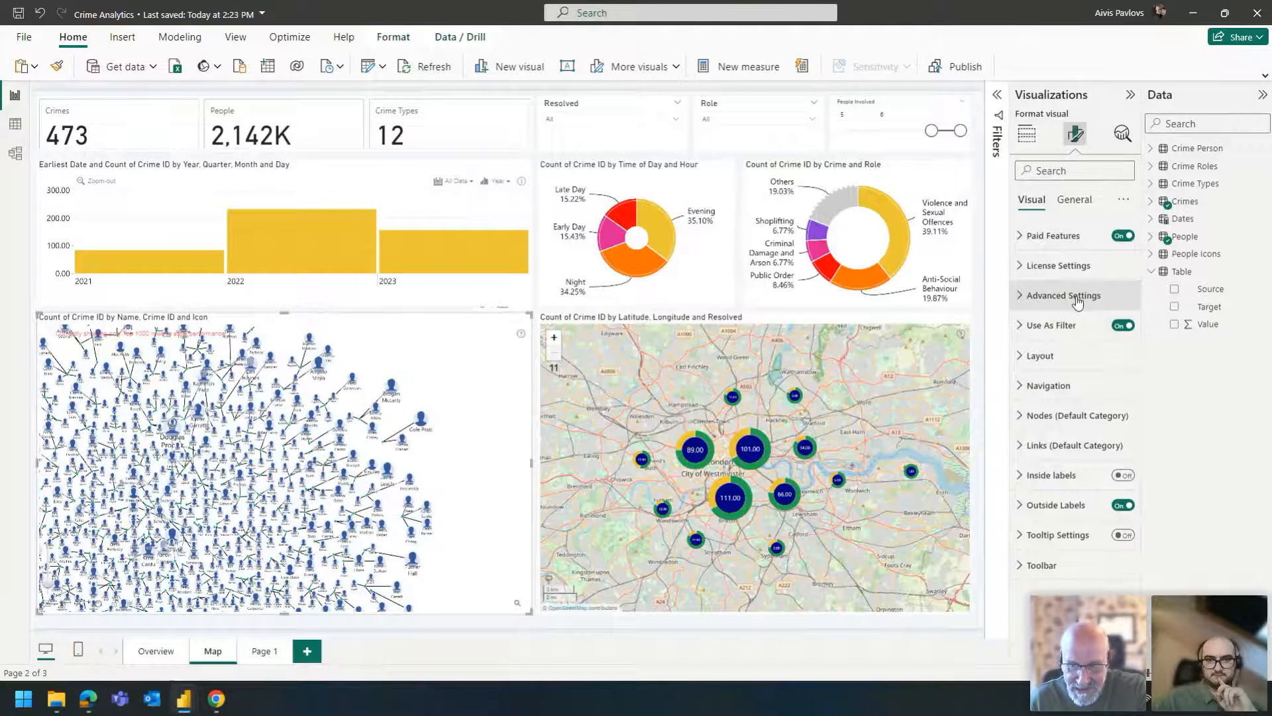
click(1121, 325)
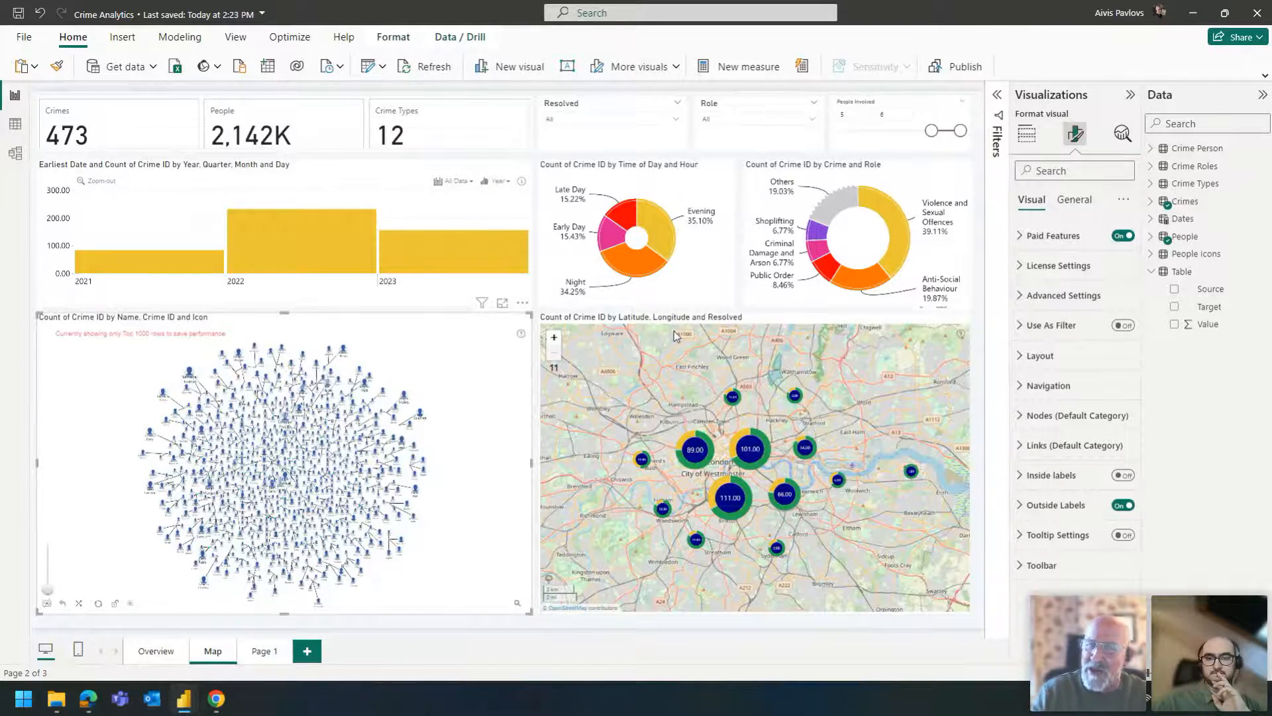
- Draw a four-sided area over west-central London on the map and filter the report by the crimes inside it
scroll(721, 456, up, 2)
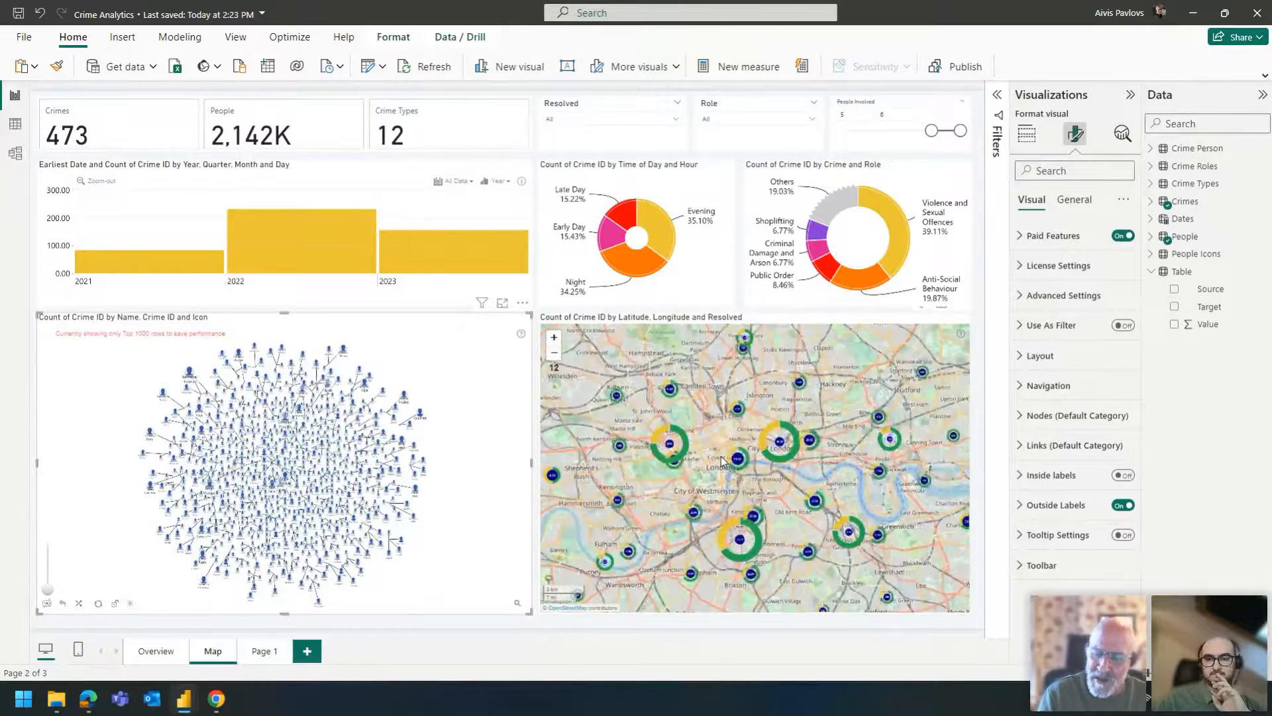
click(596, 383)
click(709, 529)
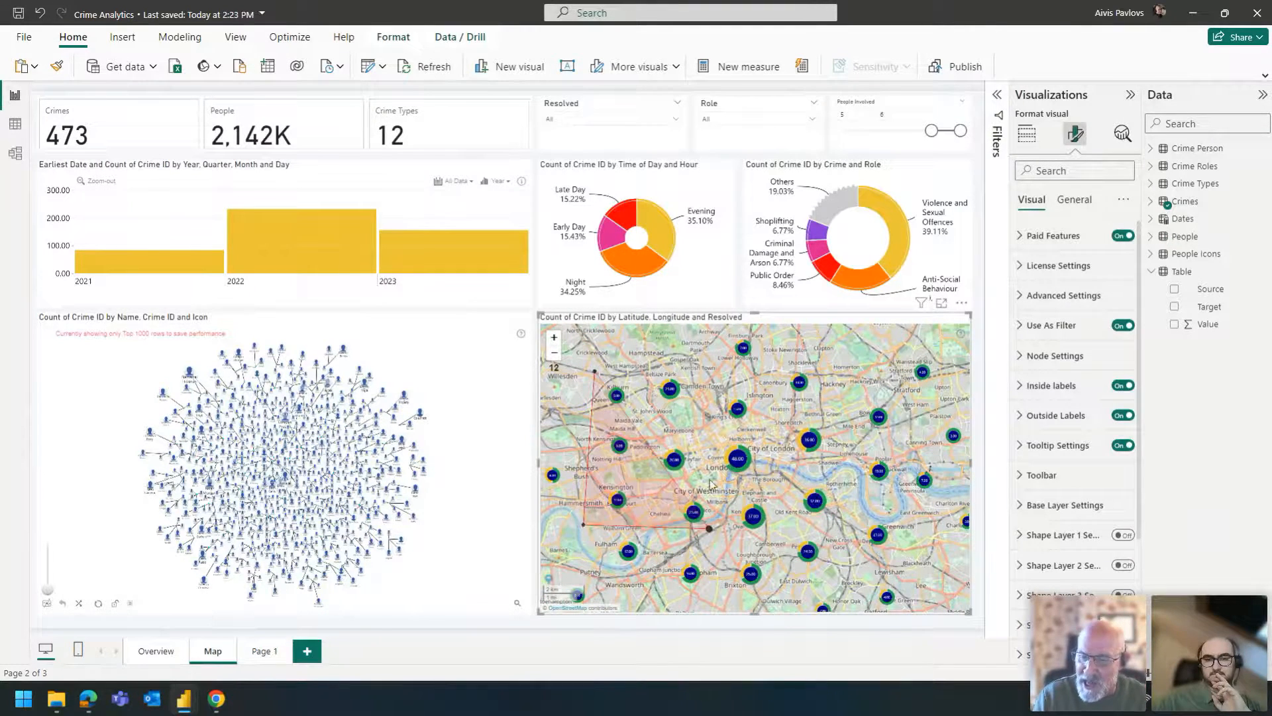
click(699, 359)
click(549, 579)
click(617, 502)
click(640, 505)
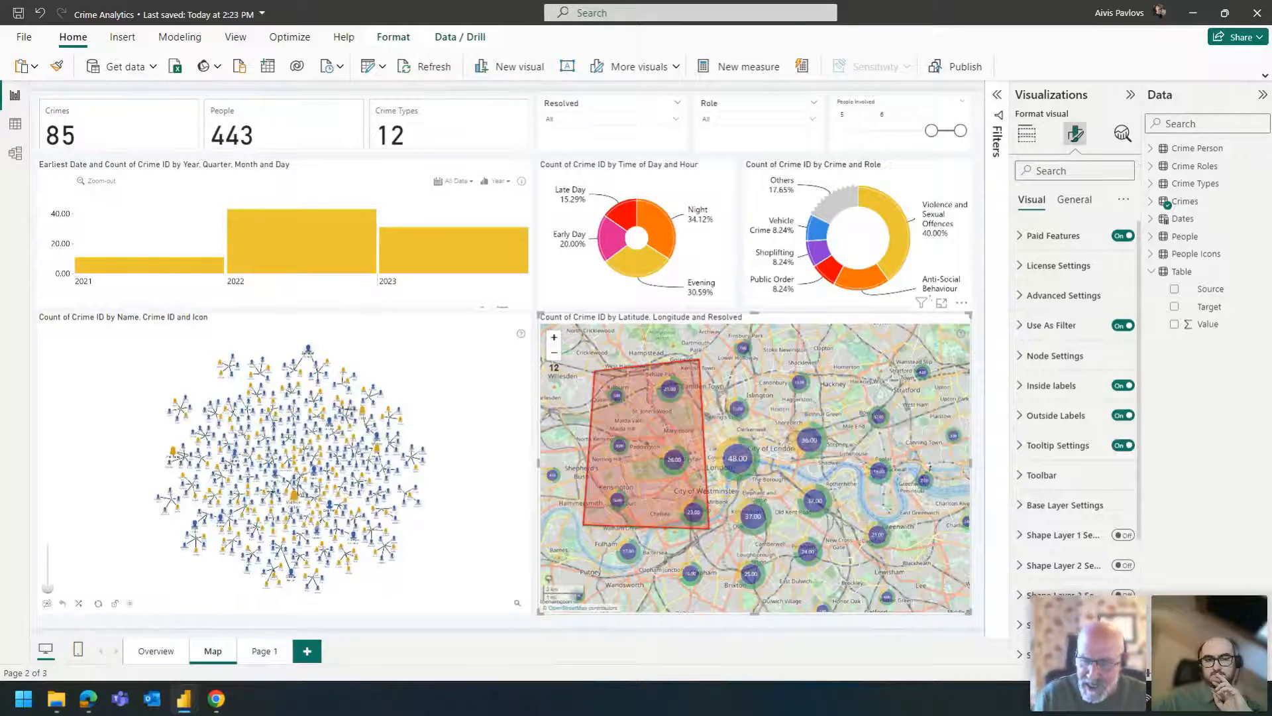
- Inspect the filtered people in the graph up close and clear the map area's selection
scroll(328, 530, up, 5)
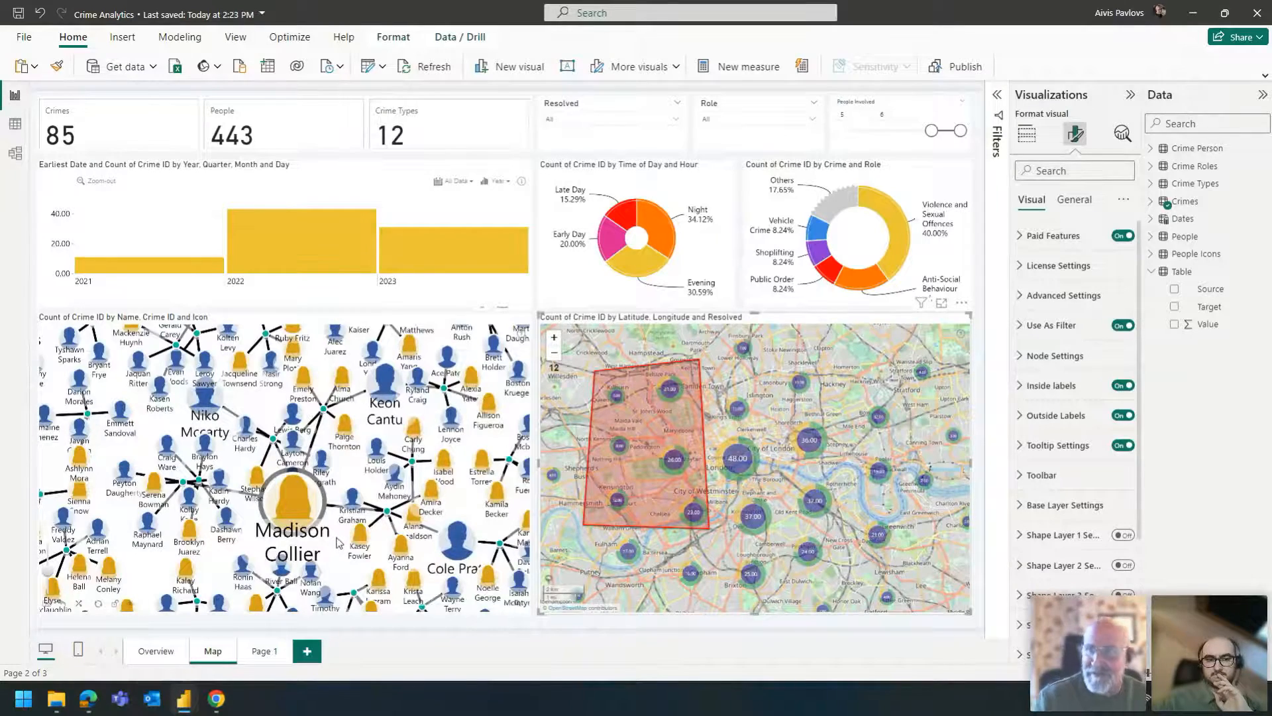
scroll(338, 542, down, 6)
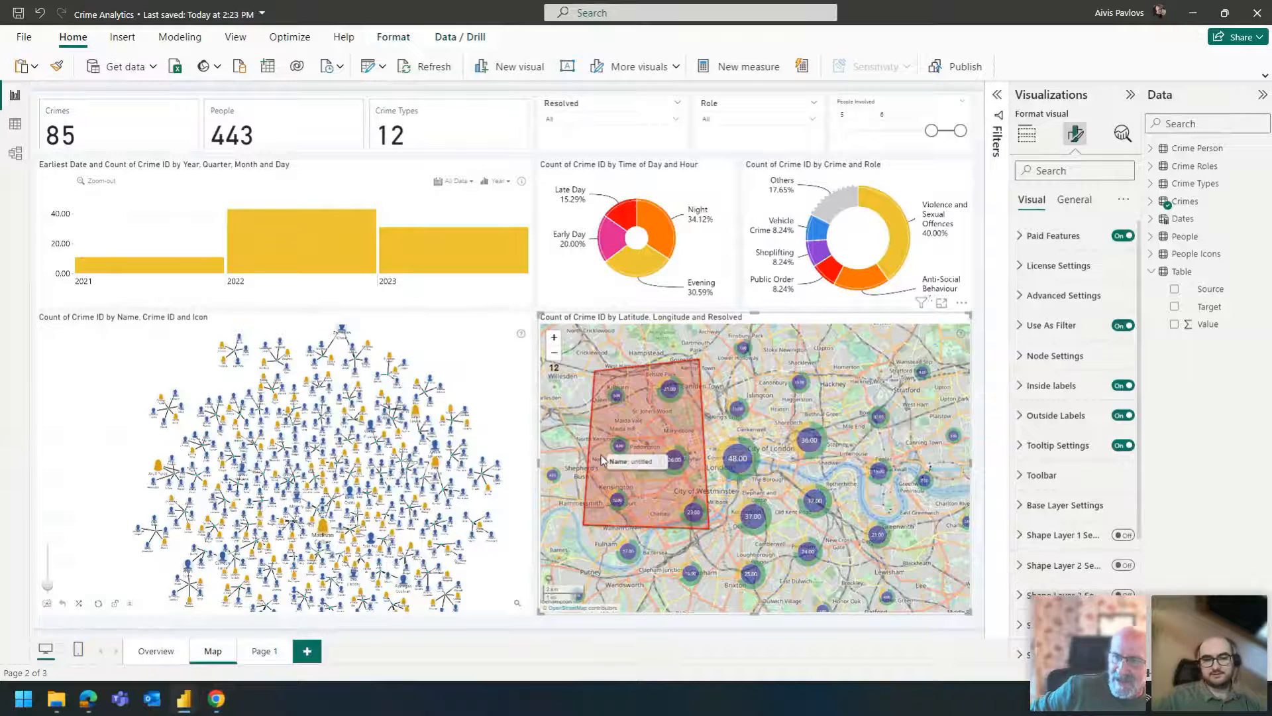
click(583, 403)
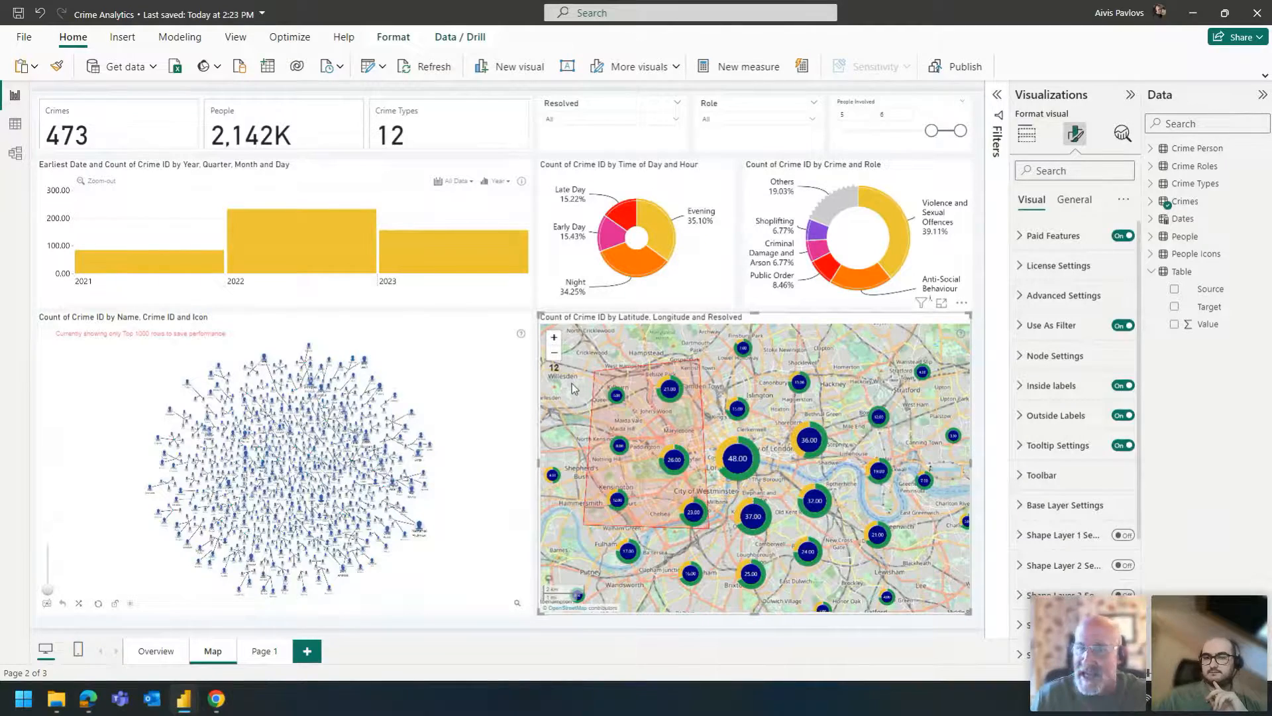
click(641, 397)
scroll(611, 359, down, 1)
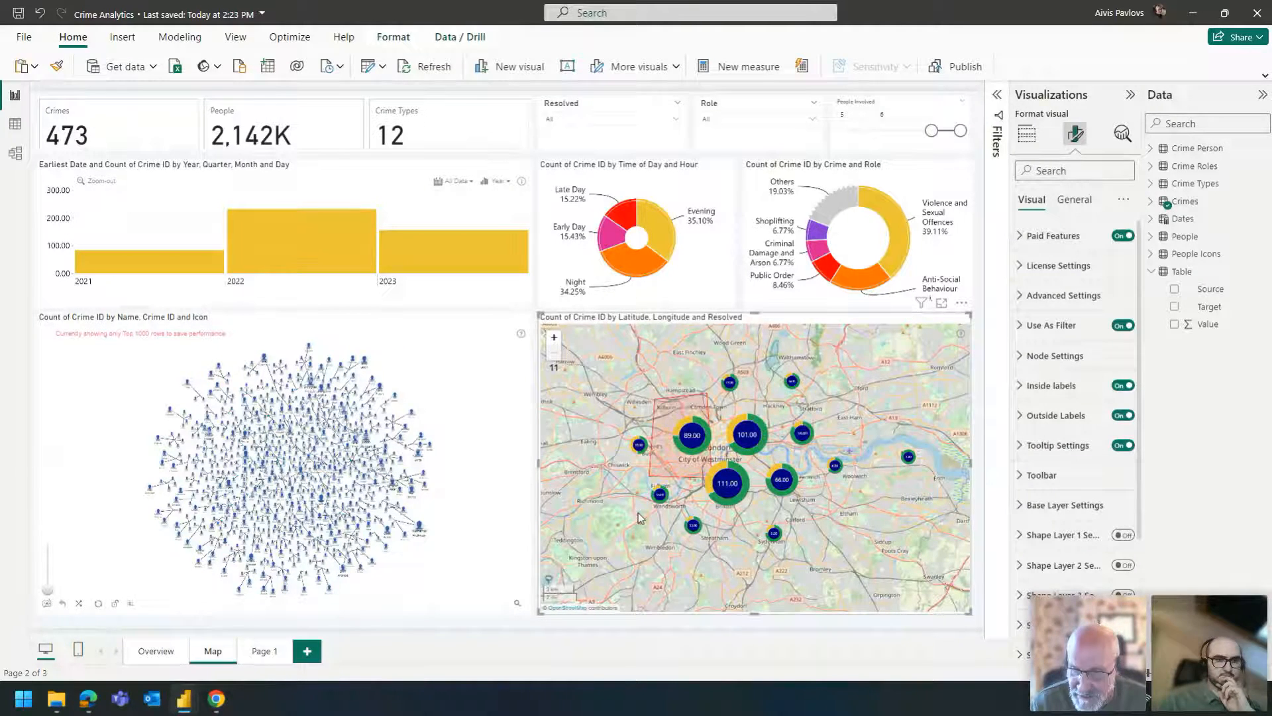
click(537, 311)
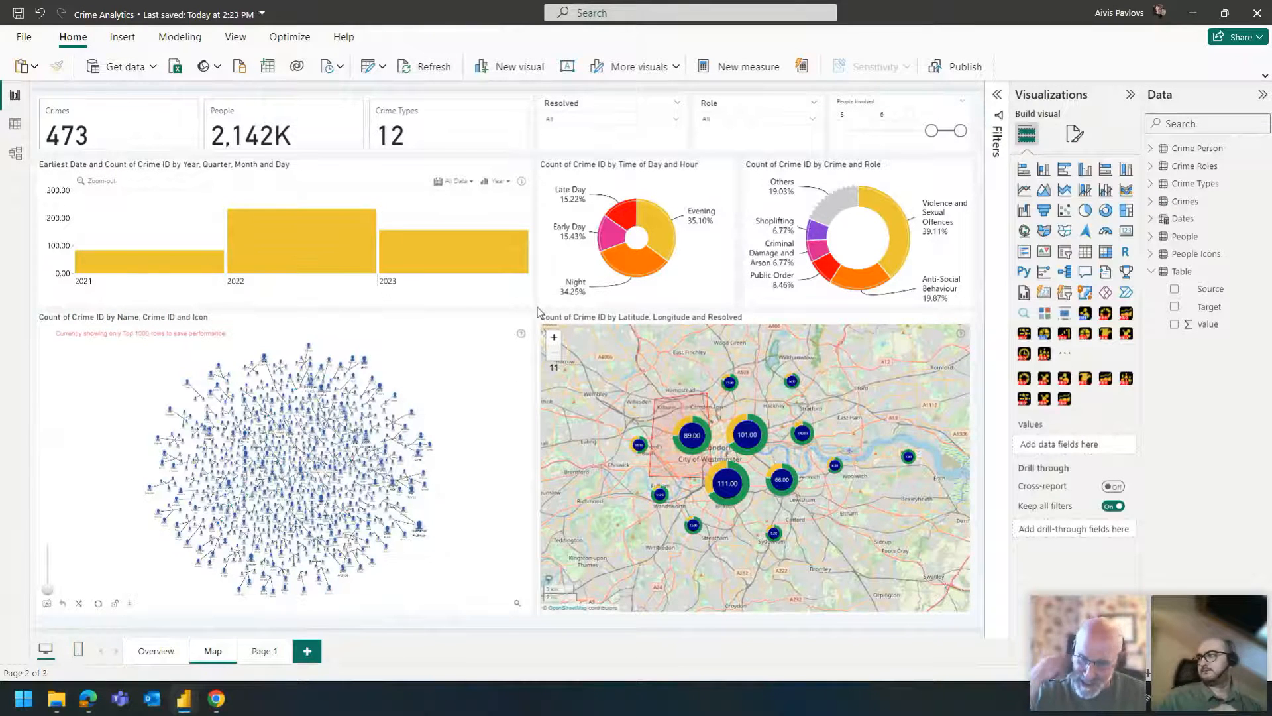
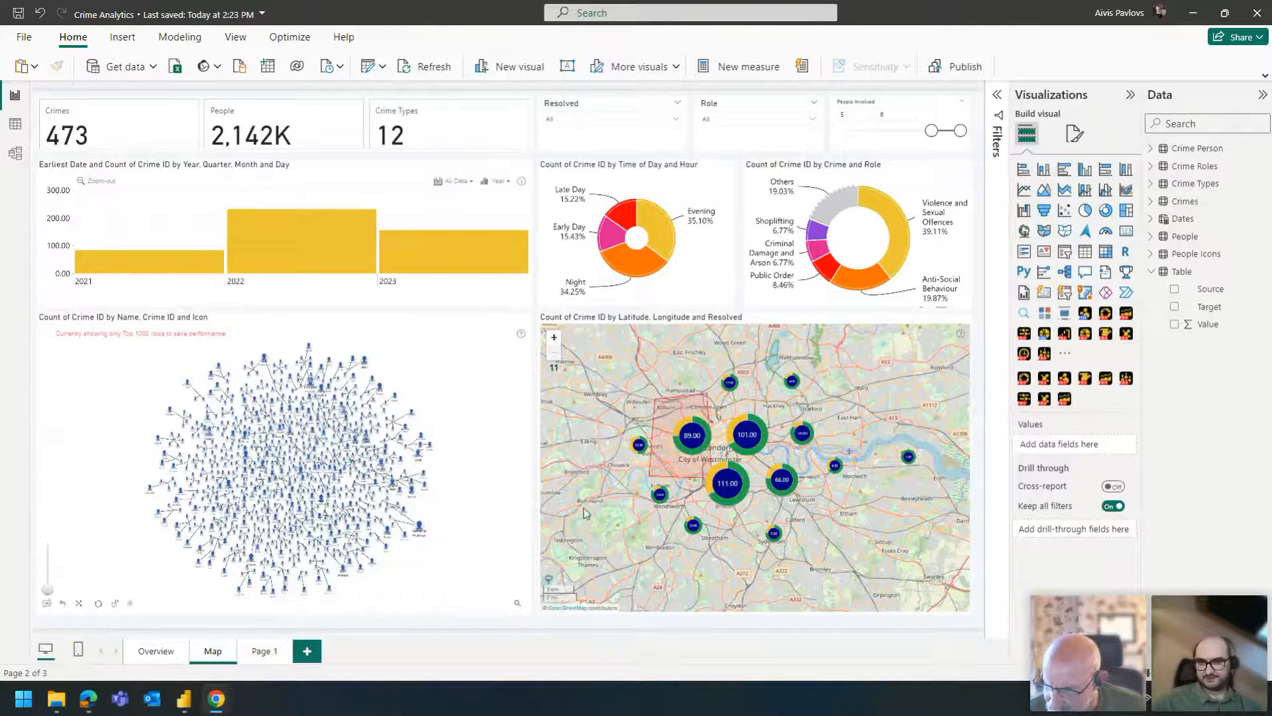
- Try the Crime and Role donut as a treemap and switch it back to Drill Down Donut PRO
click(861, 239)
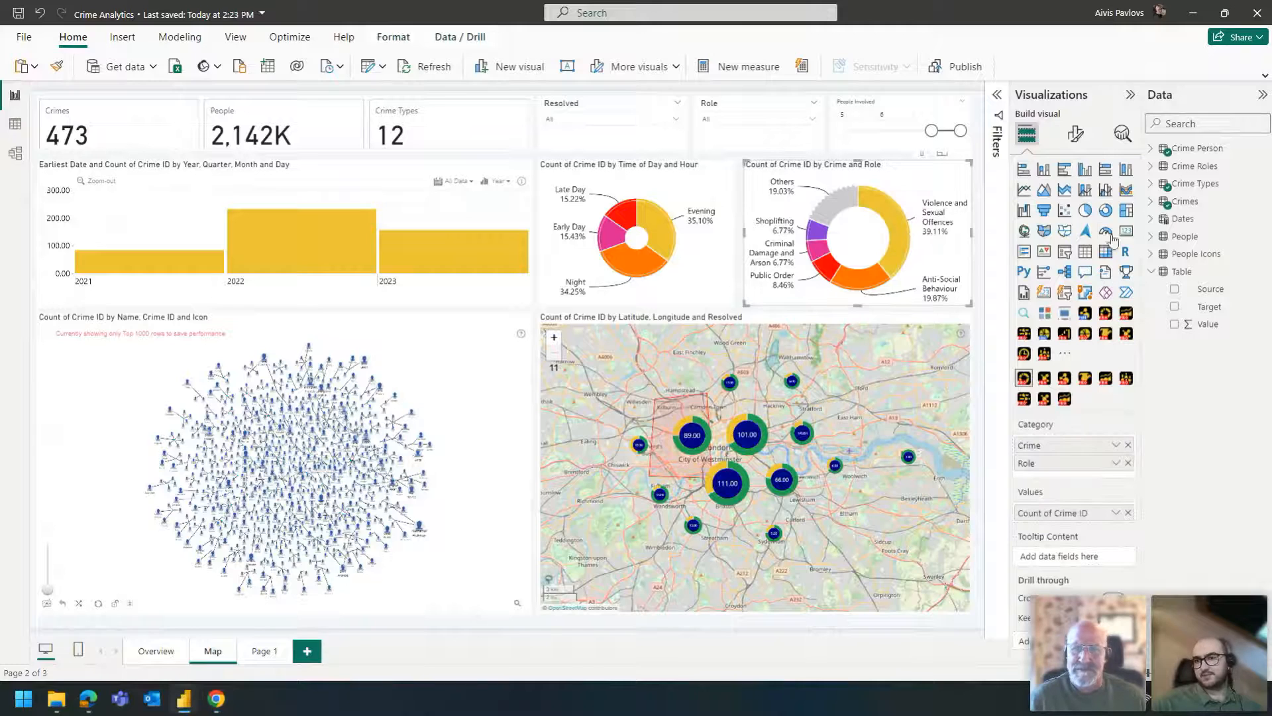
click(1125, 210)
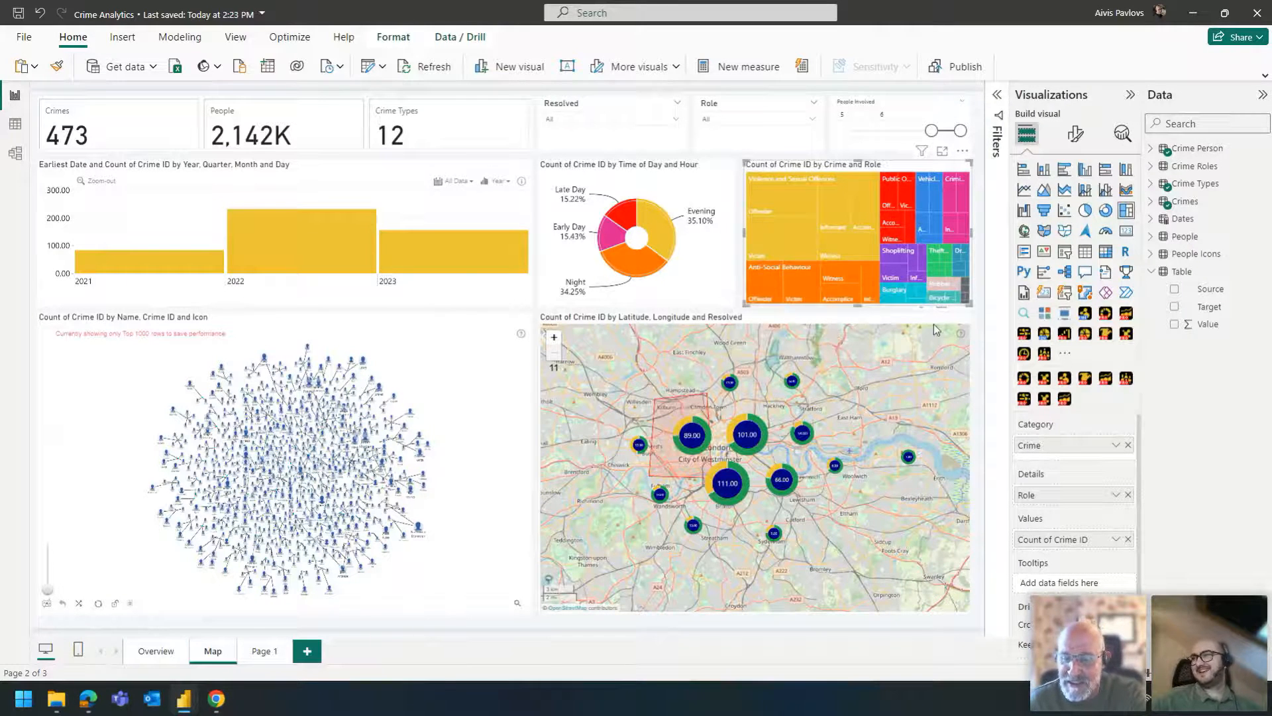
click(1024, 382)
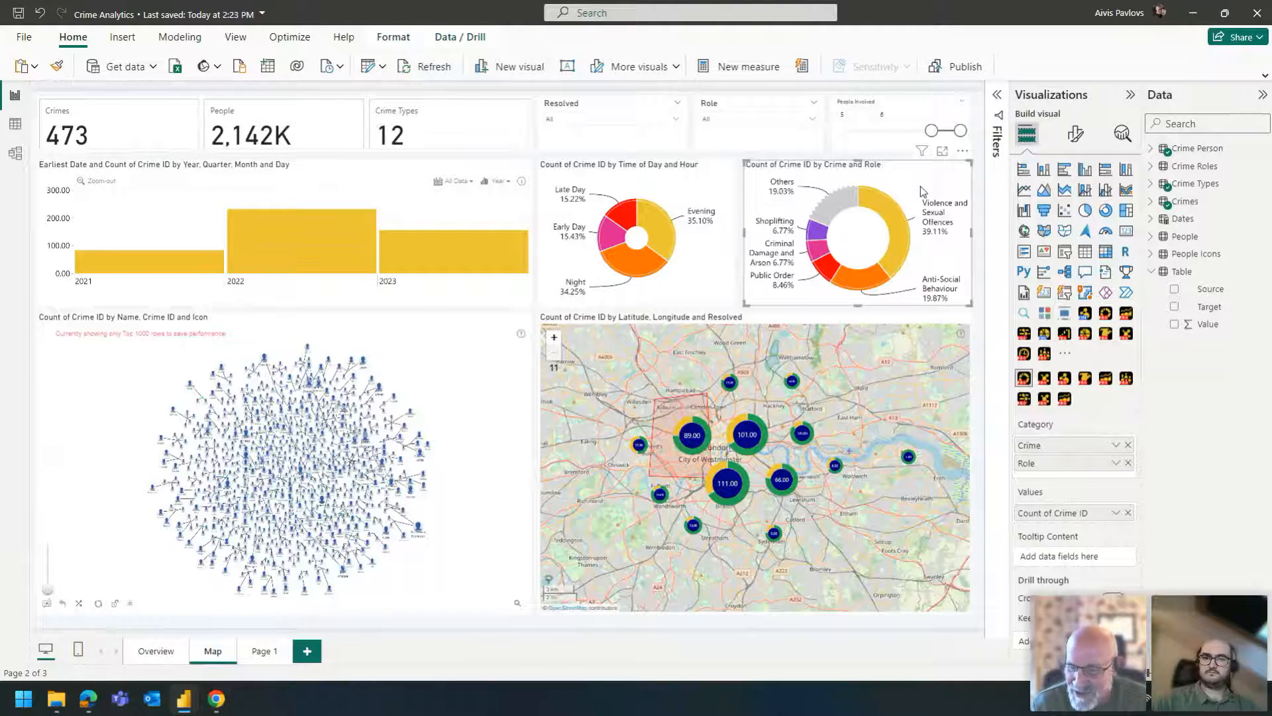
click(794, 310)
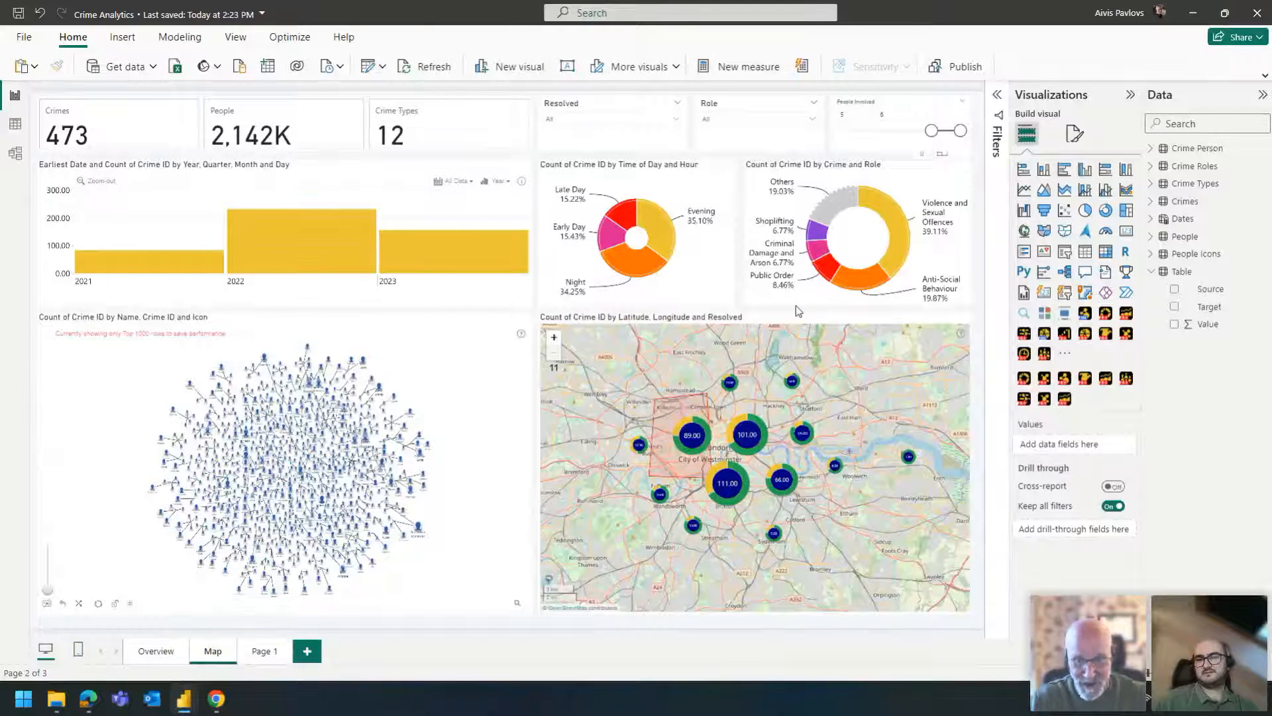
- Set the Time of Day and Hour donut's inner radius to 60 and its outer radius to 80
click(725, 283)
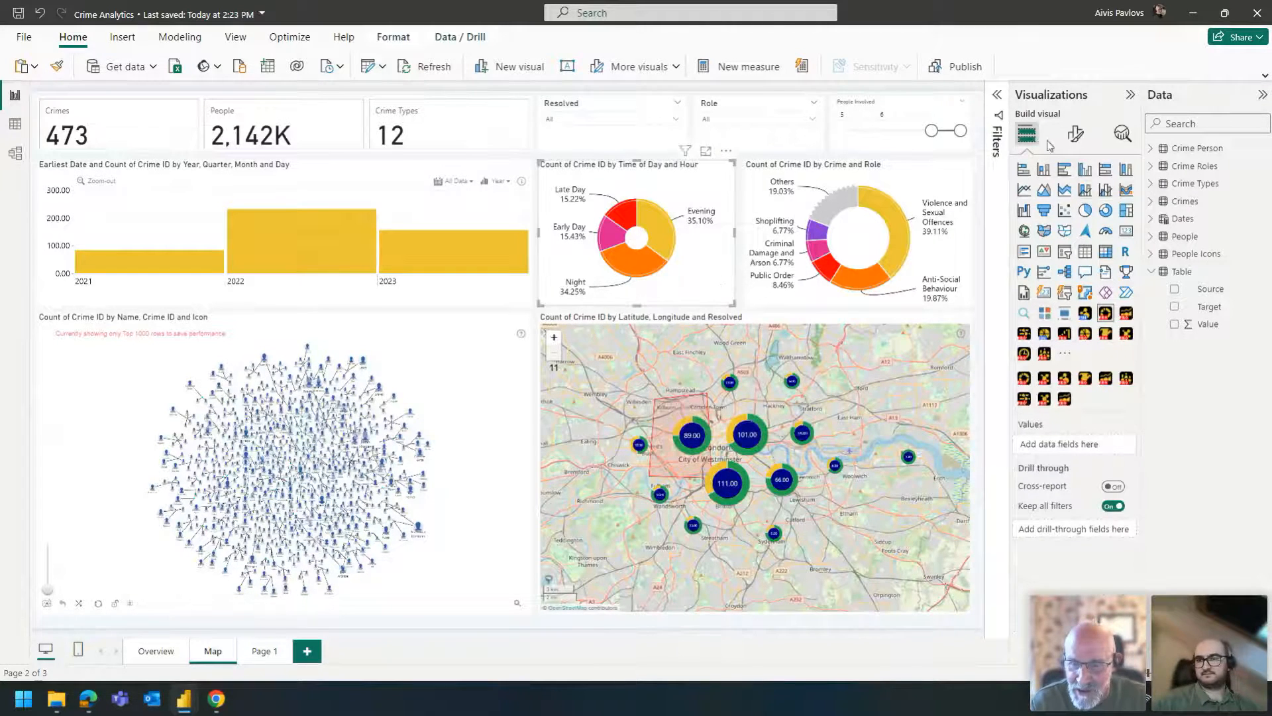
click(1075, 133)
click(1061, 361)
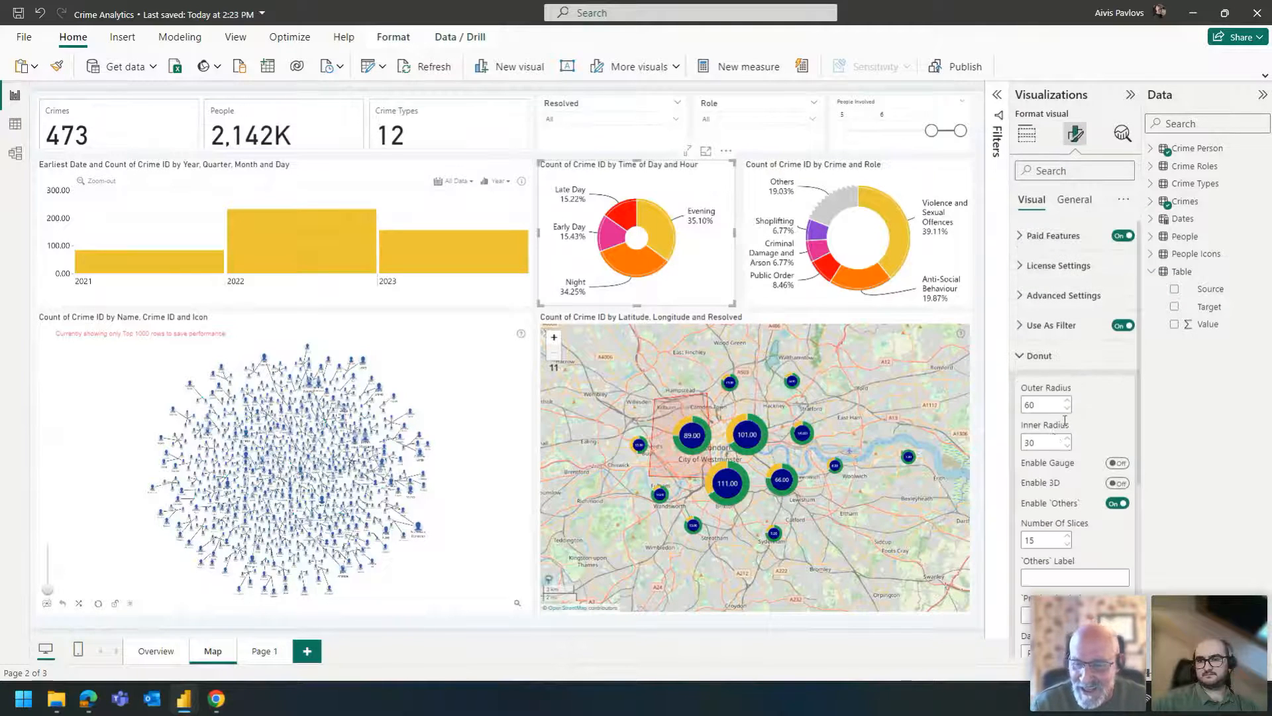
double_click(1048, 442)
text(60)
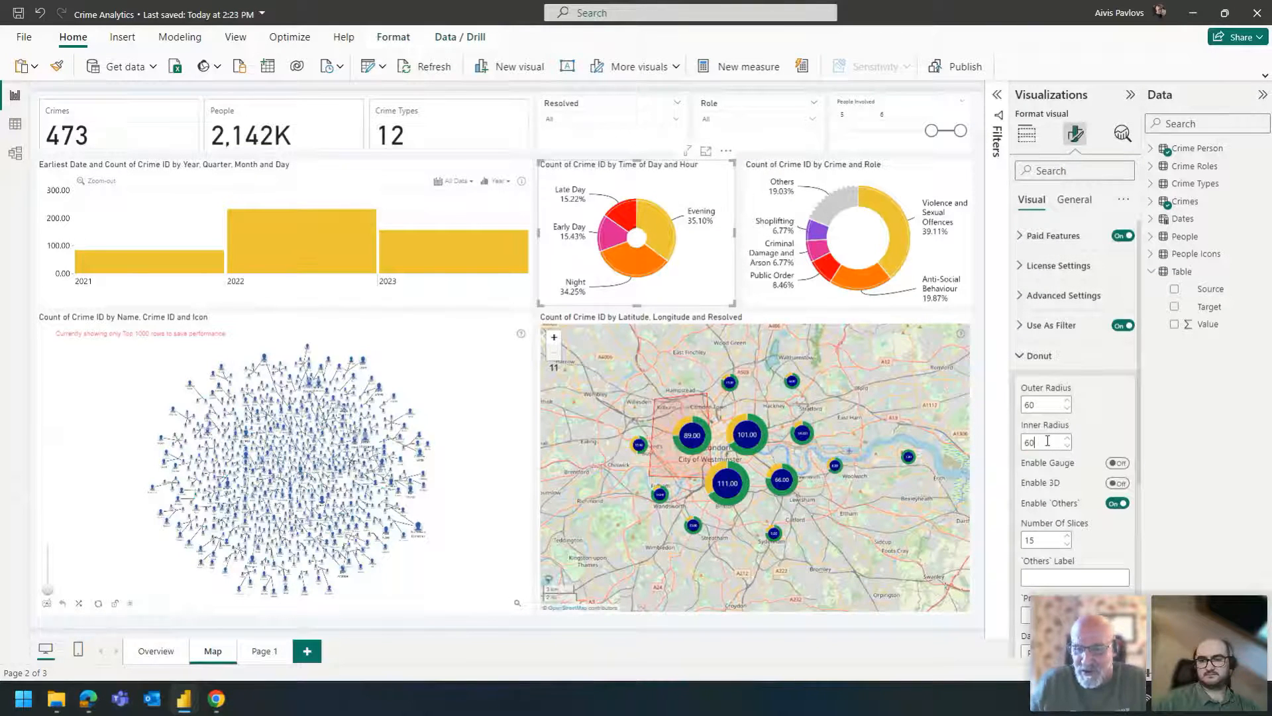
double_click(1042, 405)
text(80)
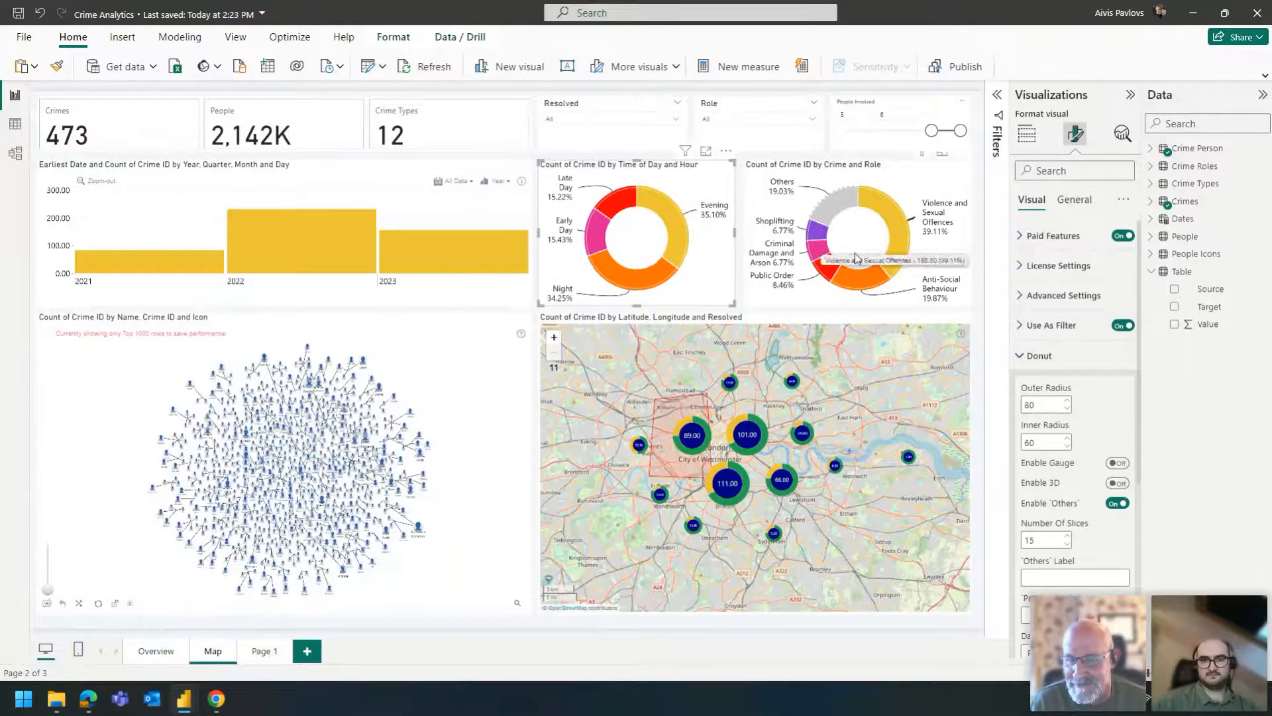
click(740, 189)
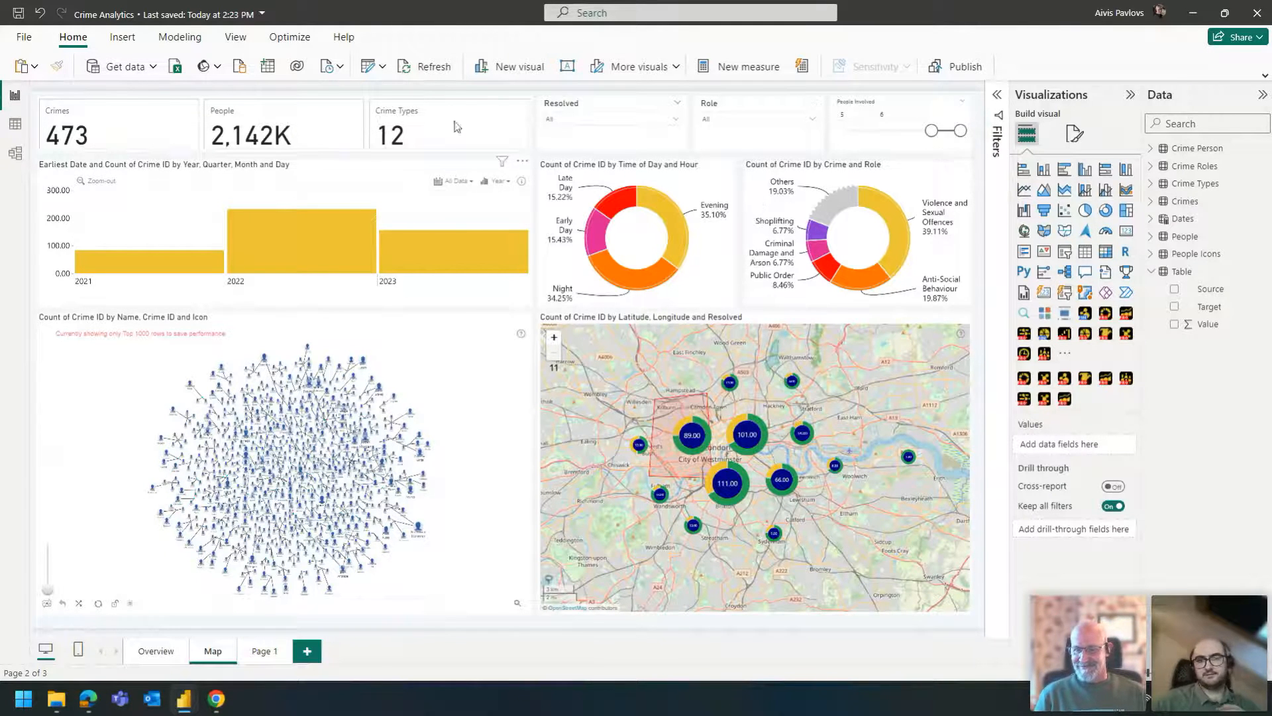
- Examine the graph's People fields and the Crimes, People, Table and People Icons data tables for the icon source, and return to the report
click(147, 366)
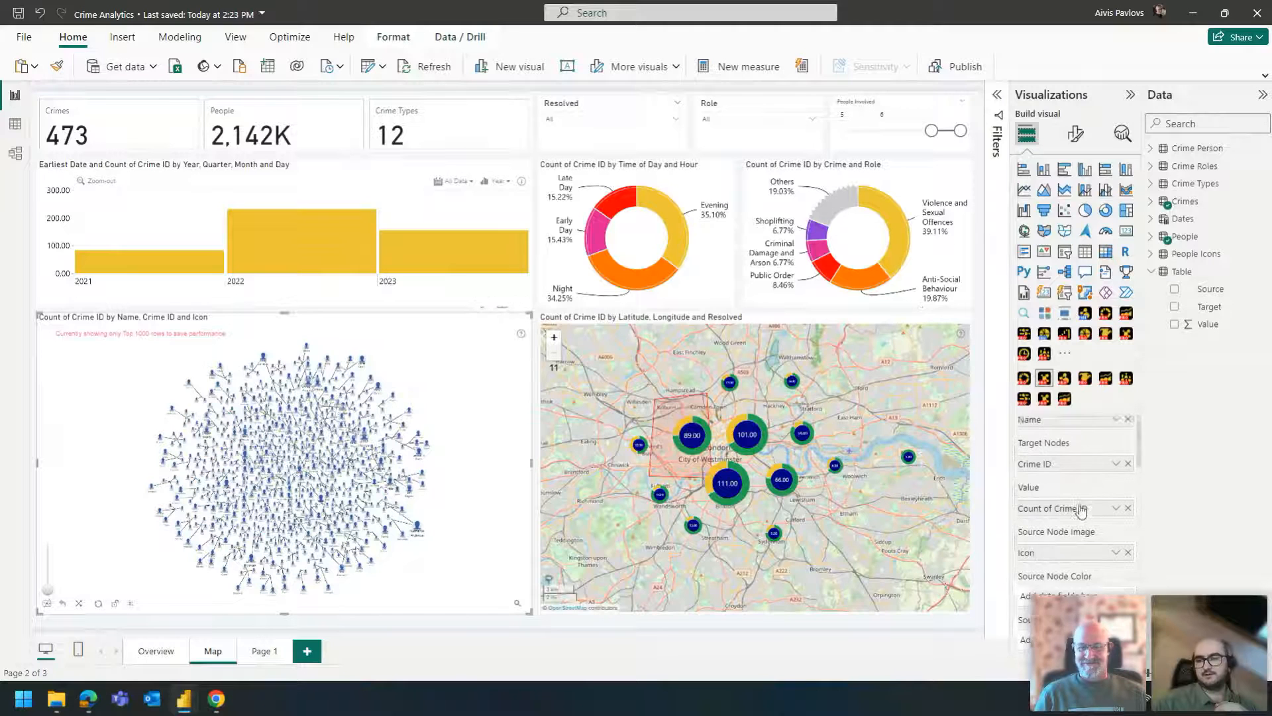
click(1152, 237)
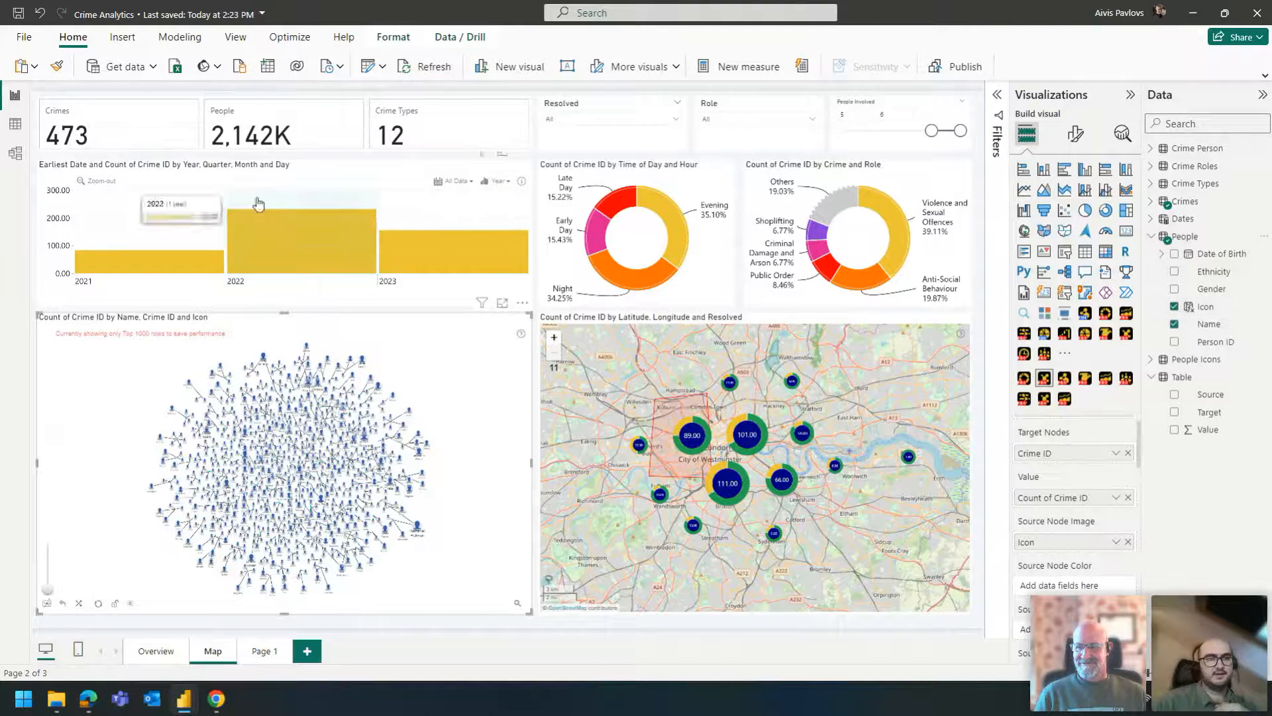
click(28, 131)
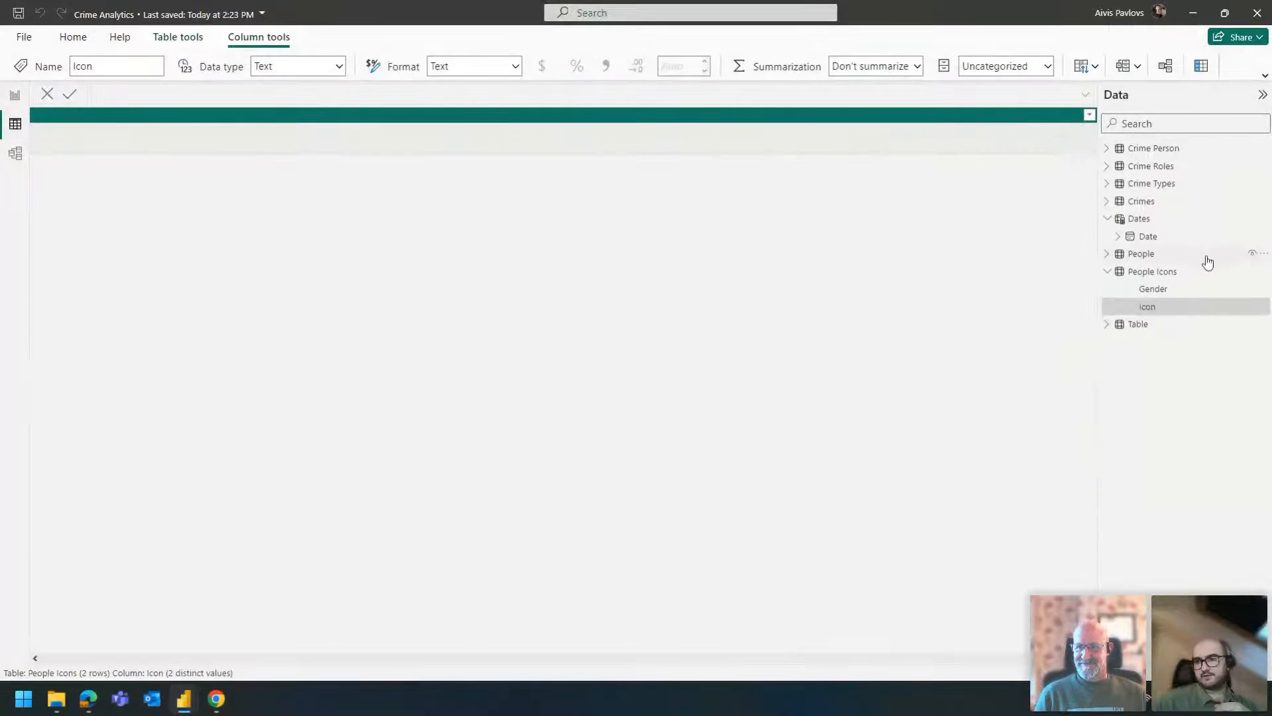
click(1140, 202)
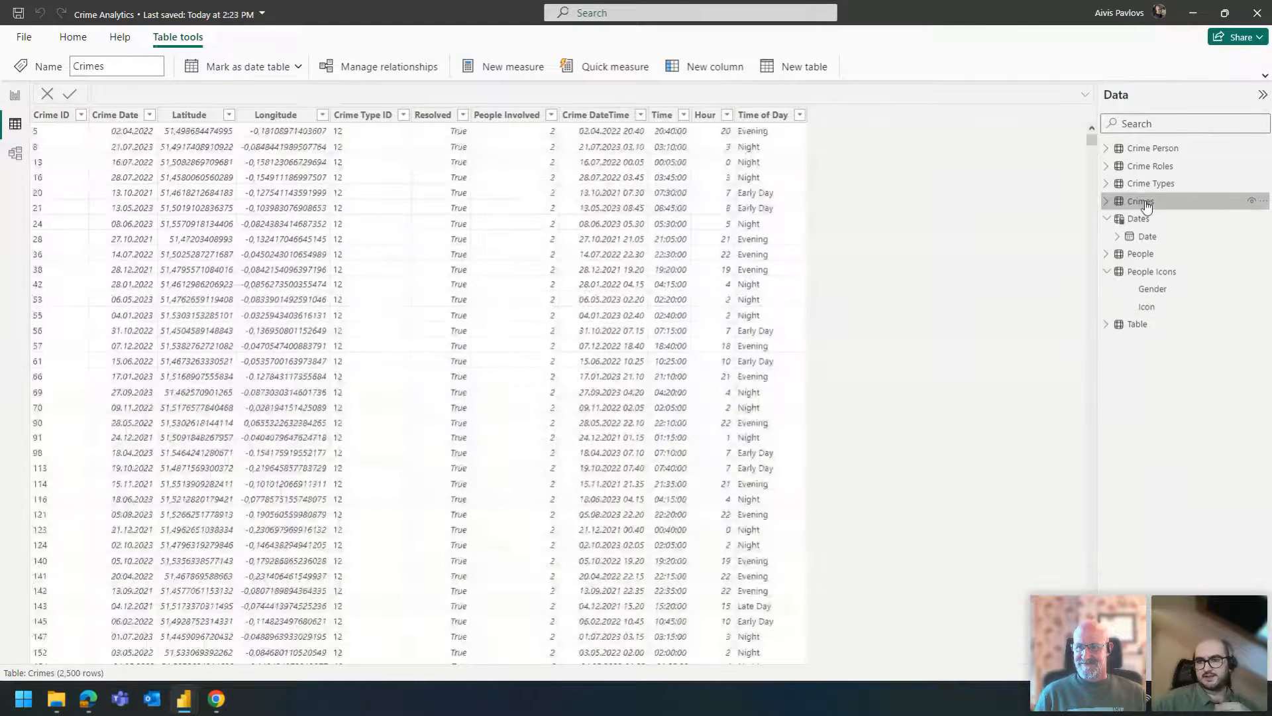
click(1142, 253)
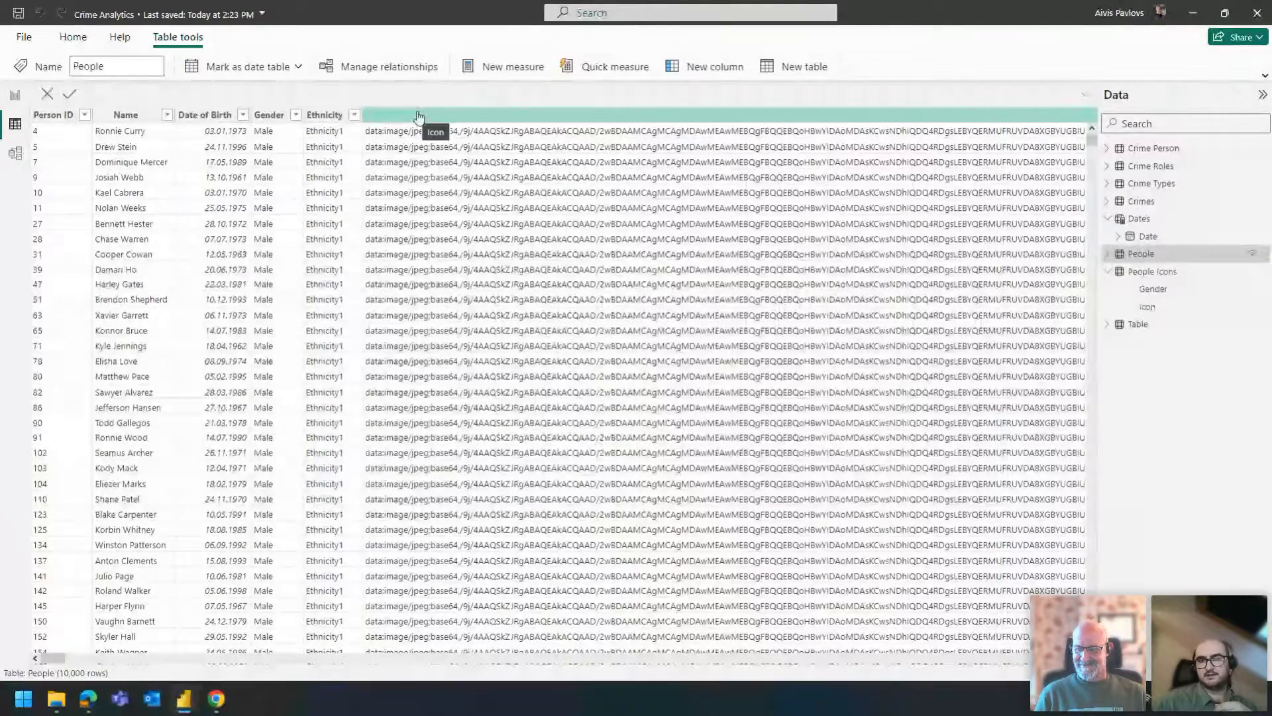
click(1154, 326)
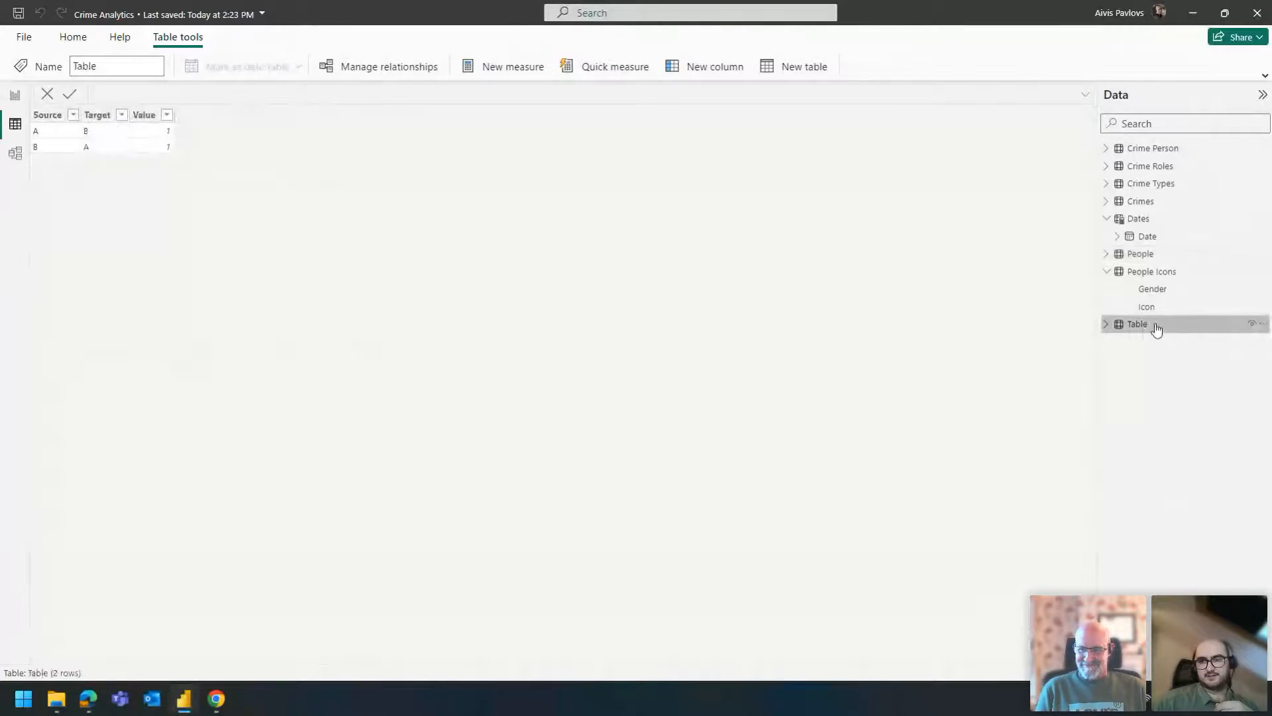
click(1163, 272)
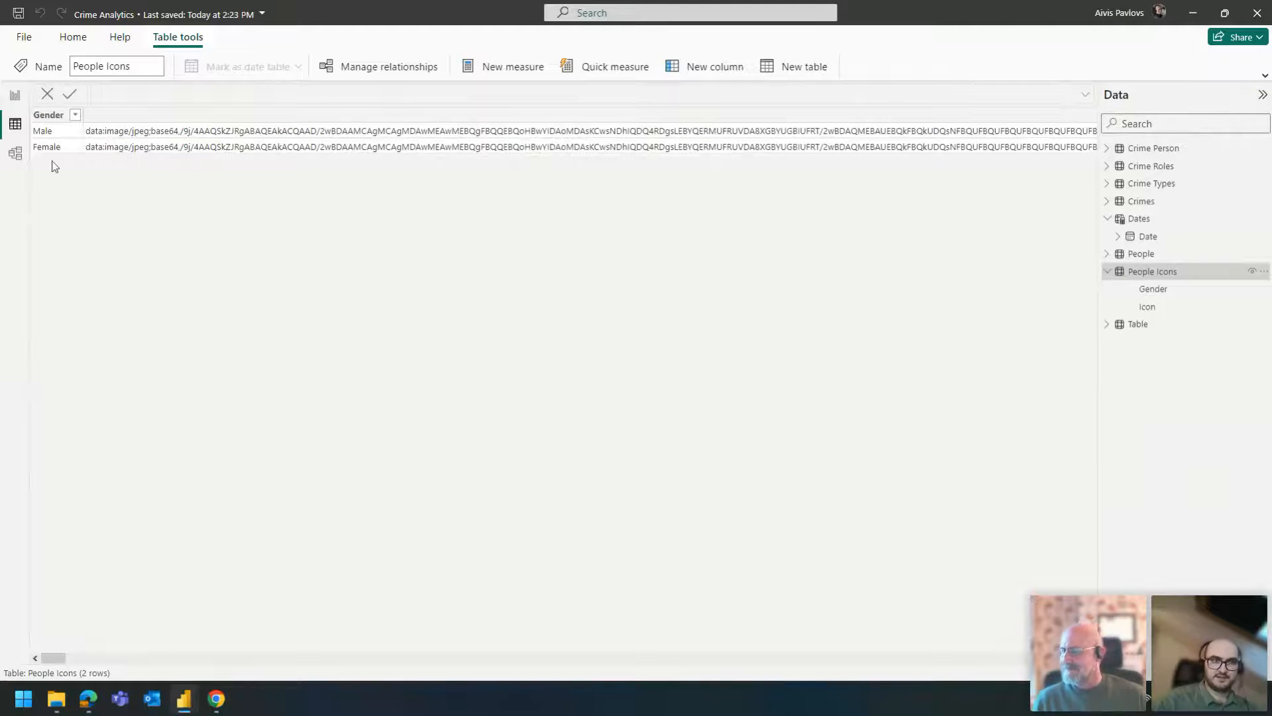
click(16, 97)
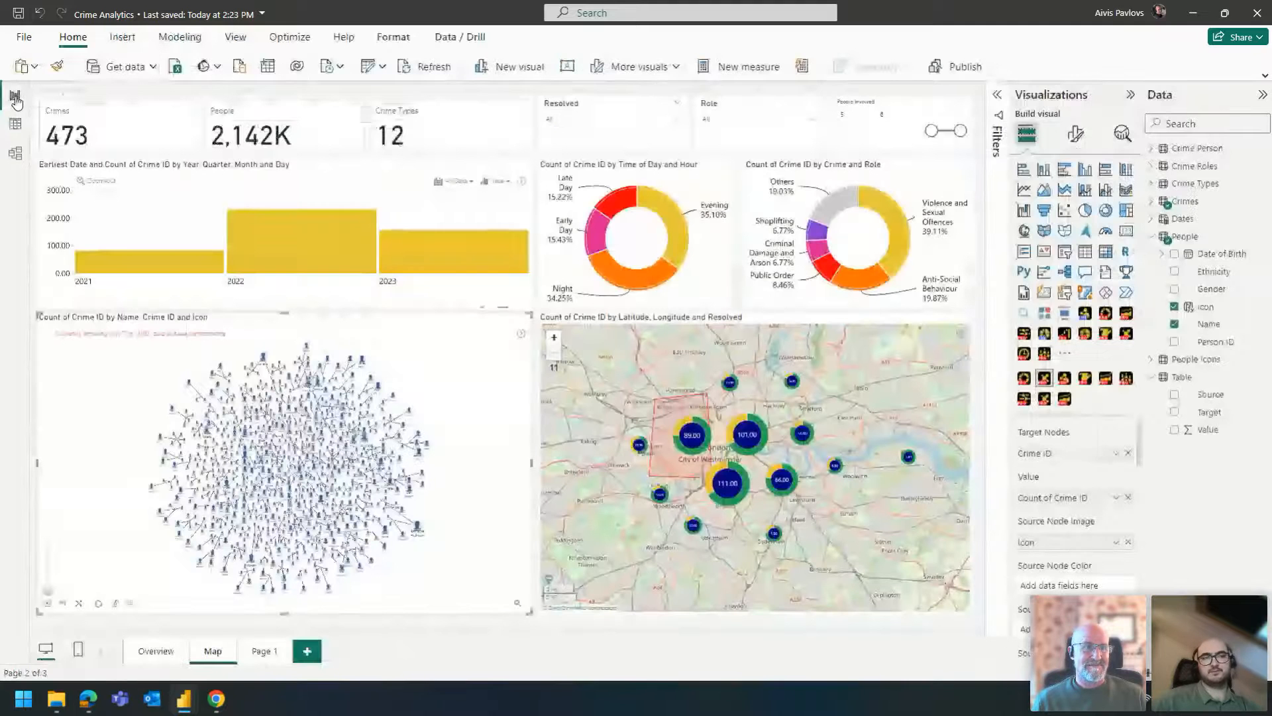
double_click(536, 316)
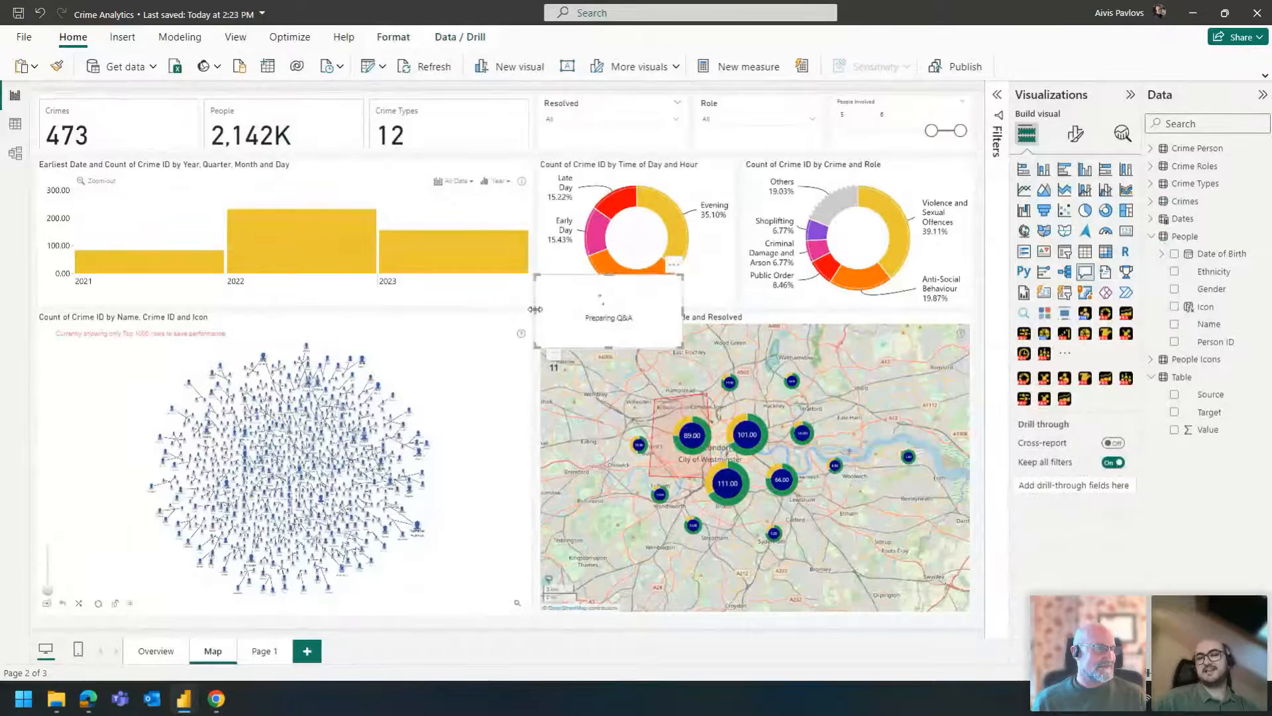
key(Delete)
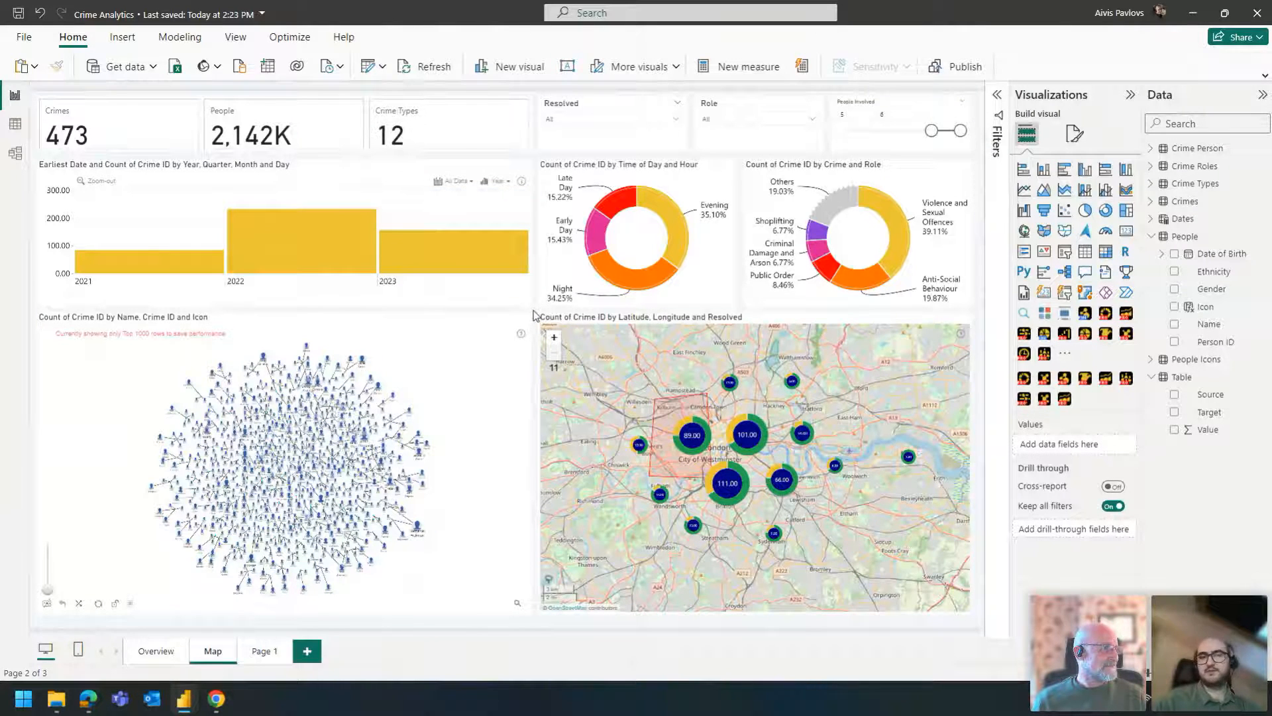
click(488, 328)
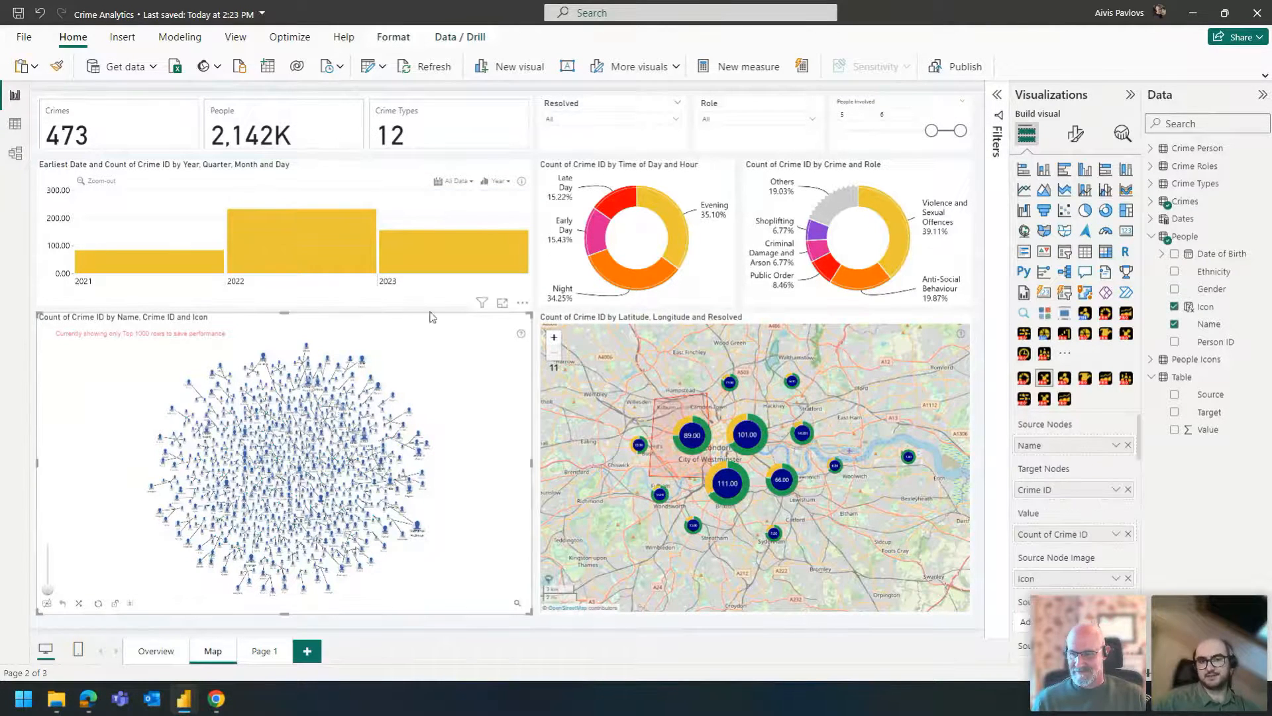
click(375, 309)
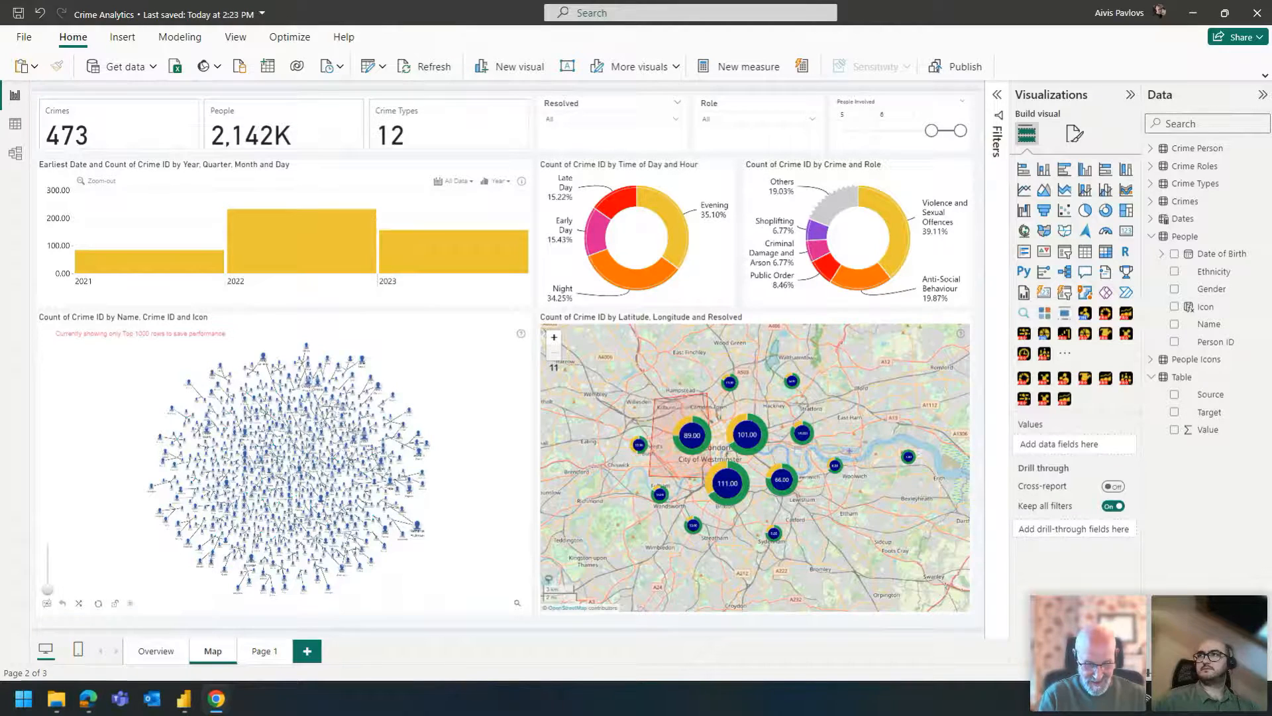
- Switch to Edge, search the web for base64 in a new tab and open the Base64 Image Encoder site
click(89, 698)
click(460, 11)
text(base64)
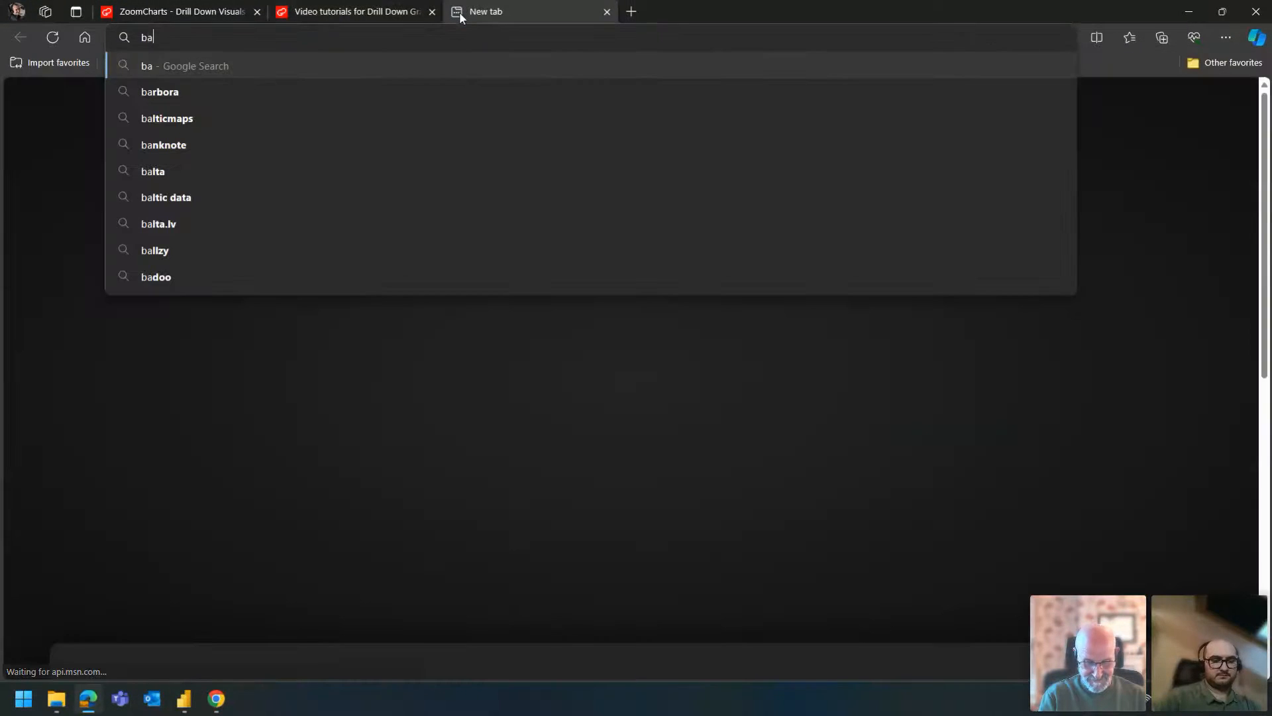
key(Return)
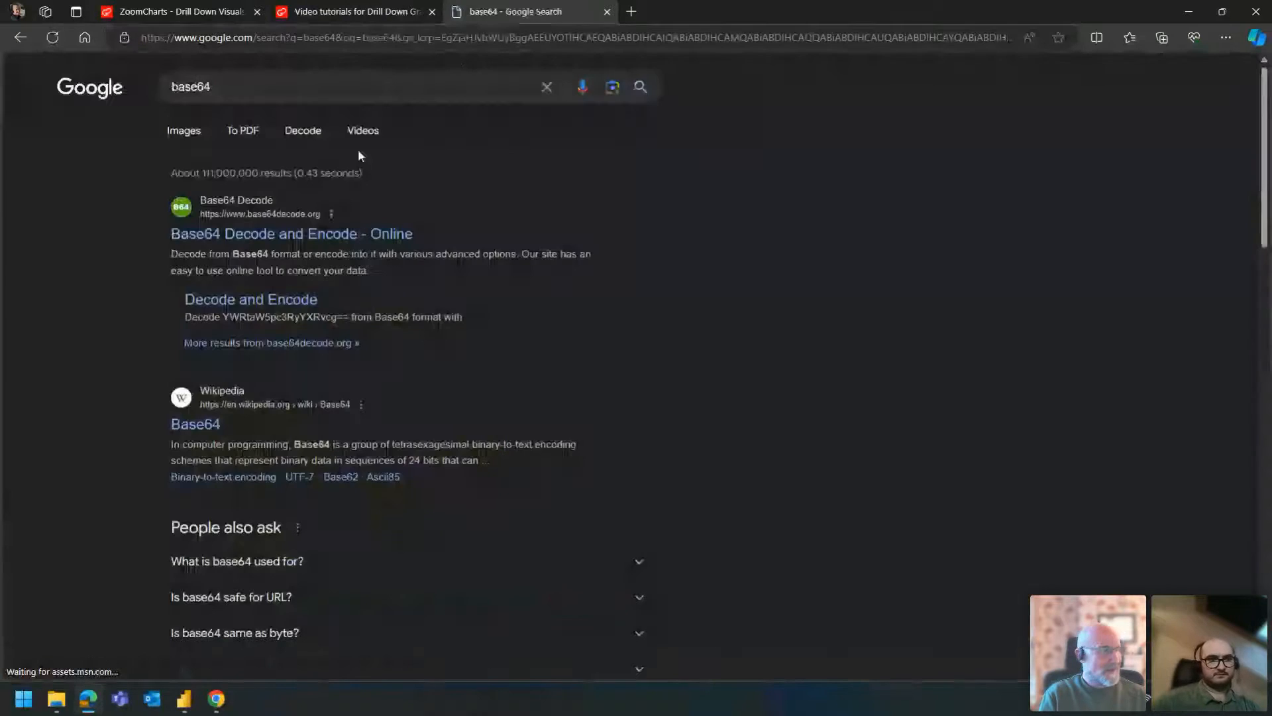
scroll(266, 319, down, 7)
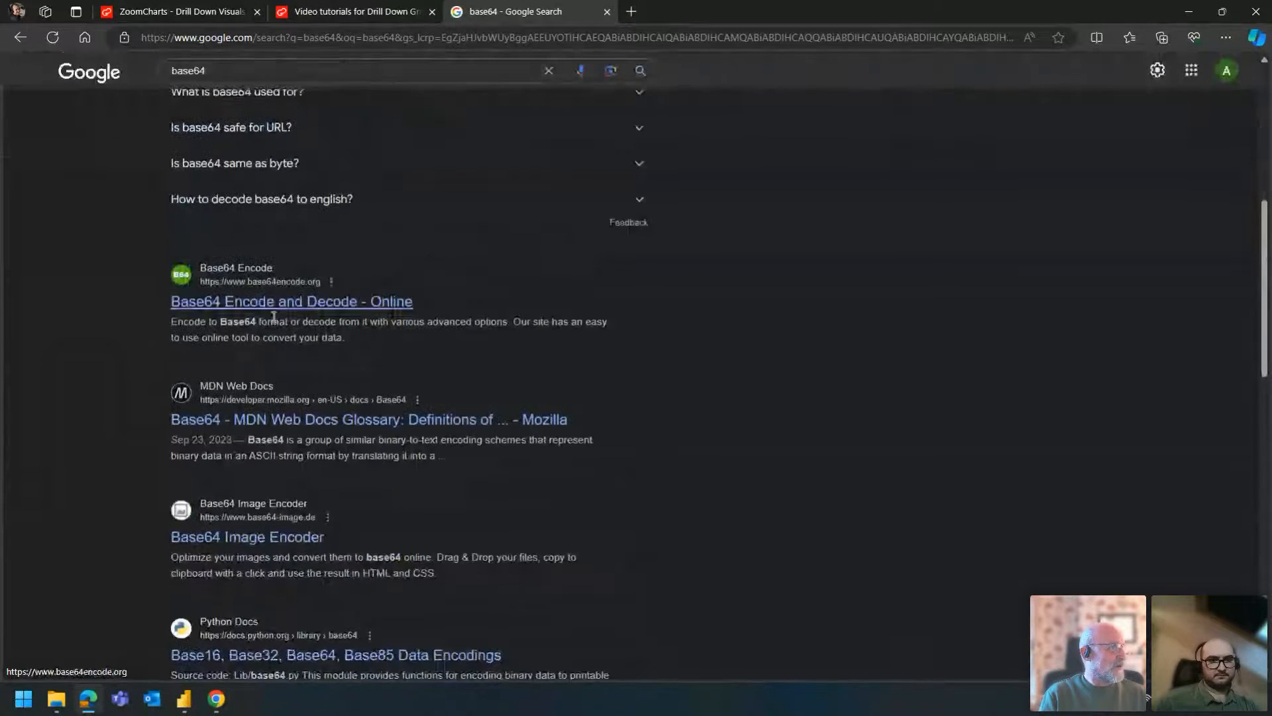
click(281, 538)
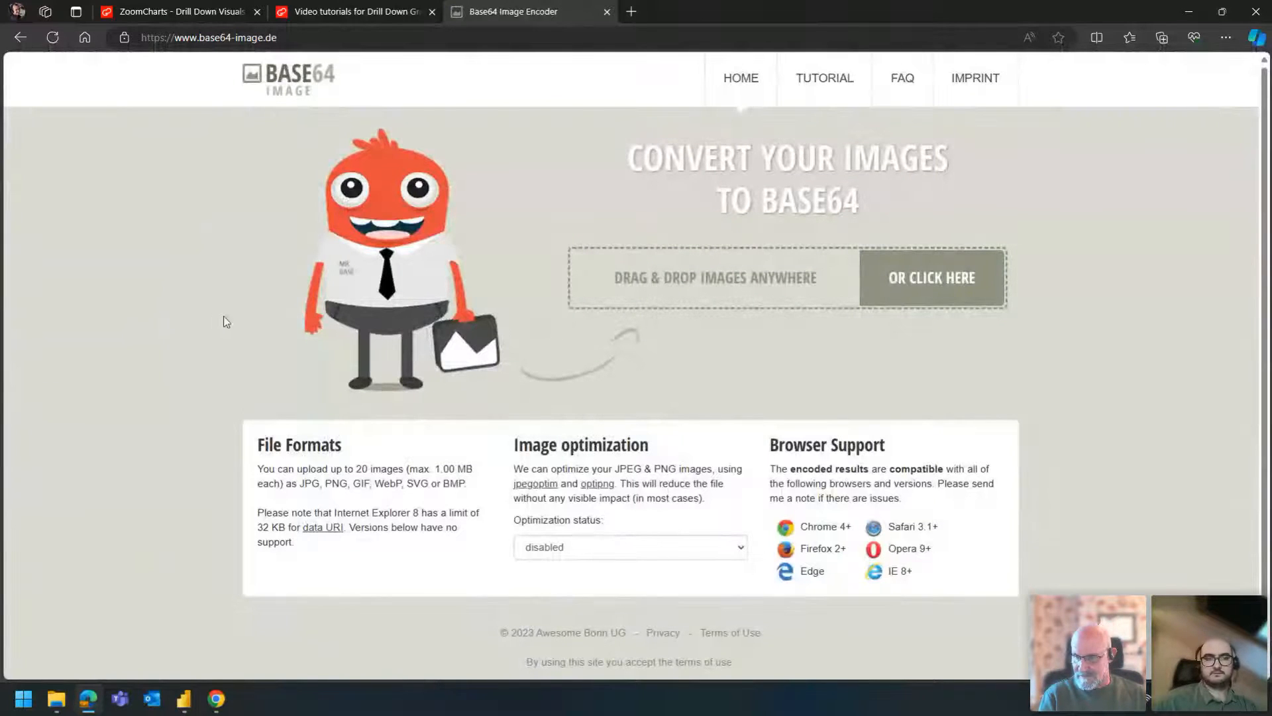
- Search Google Images for smiley in a new tab, open the Pixabay smiley as its own image and select its base64 data address
click(631, 11)
text(smiley)
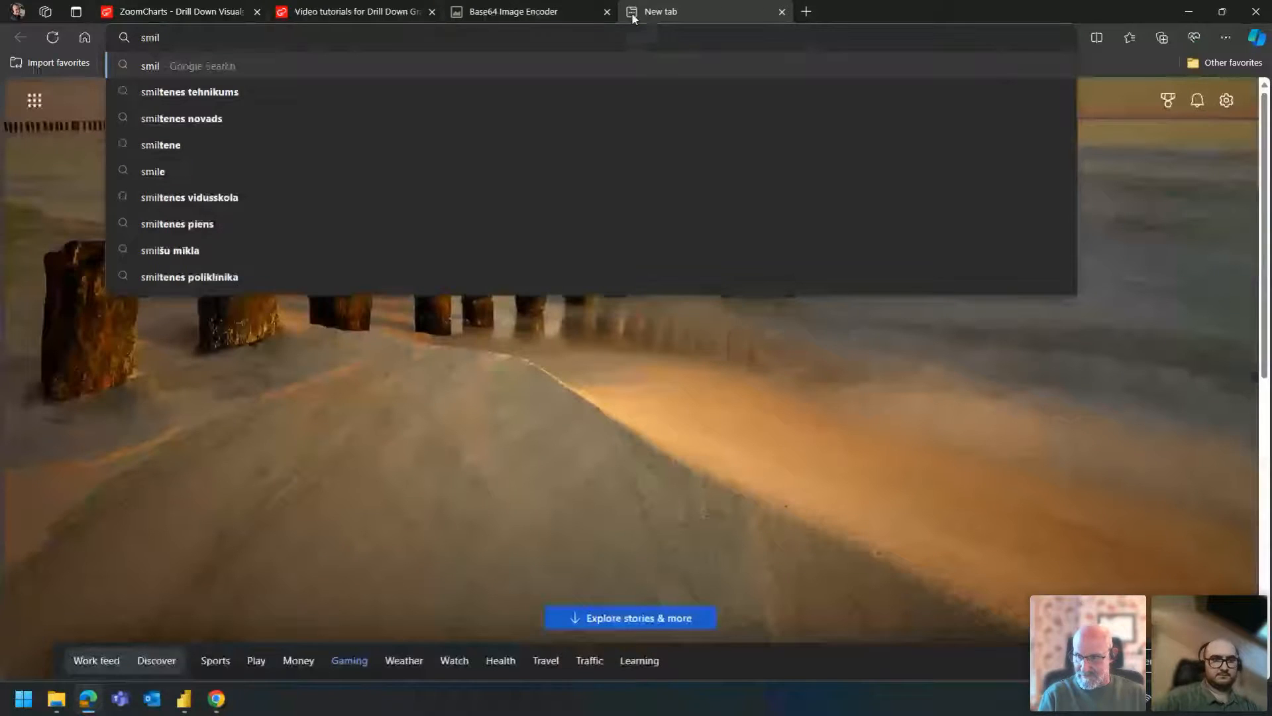
key(Return)
click(183, 131)
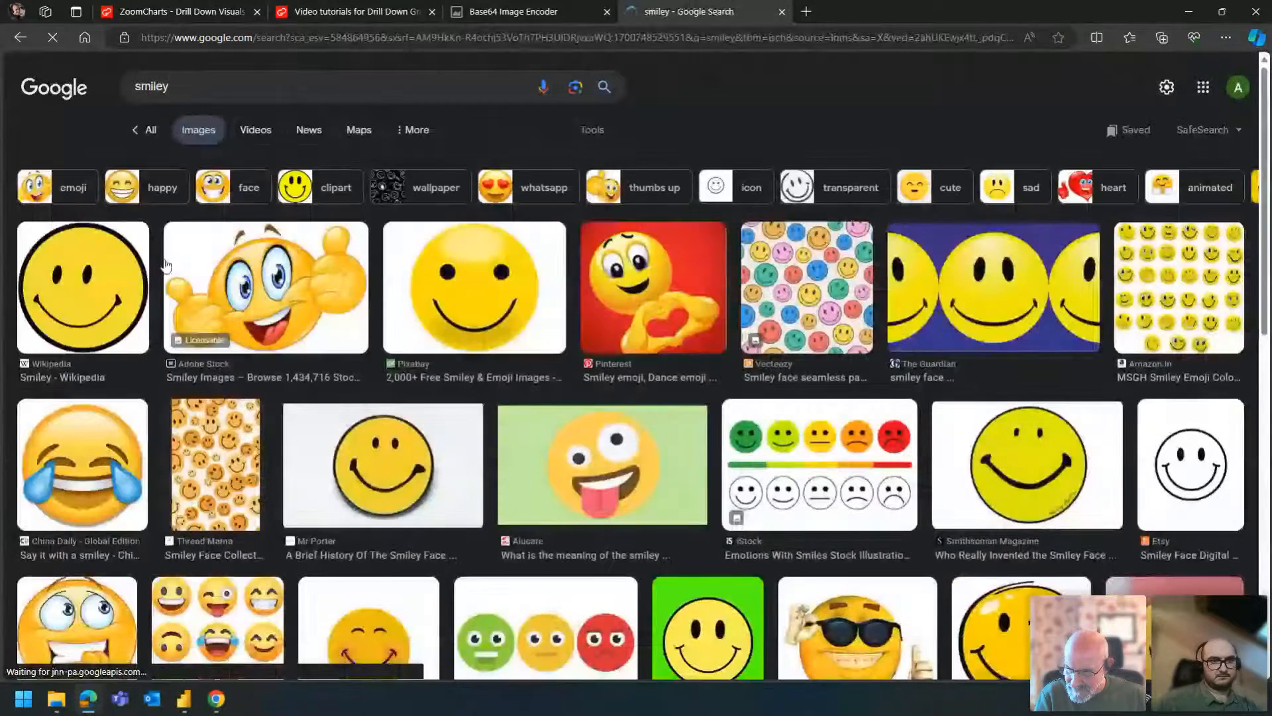
right_click(475, 287)
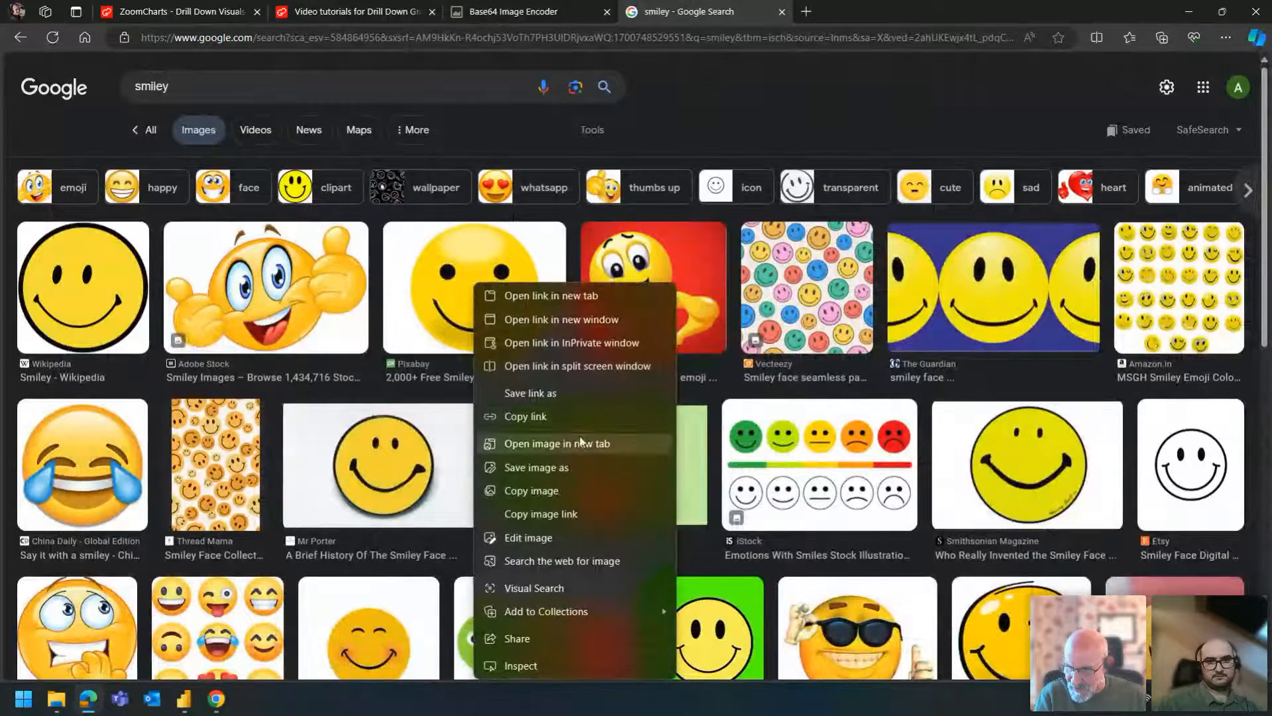
click(578, 446)
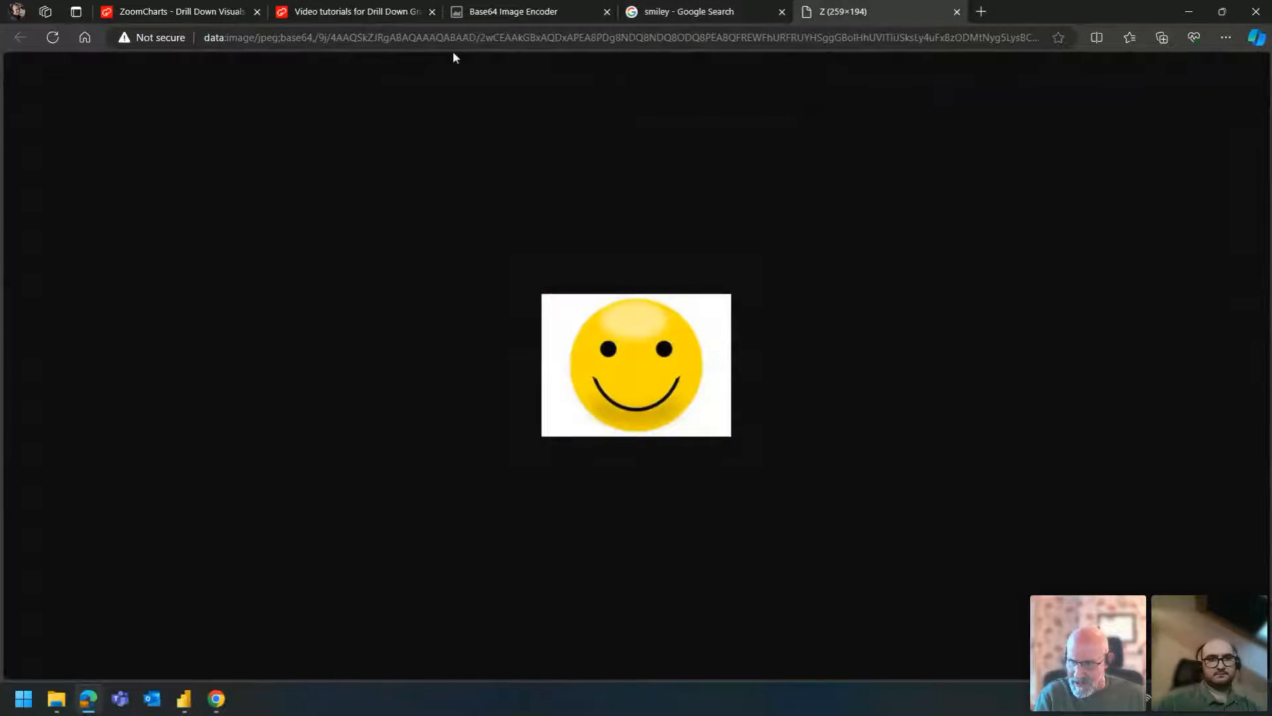
click(461, 40)
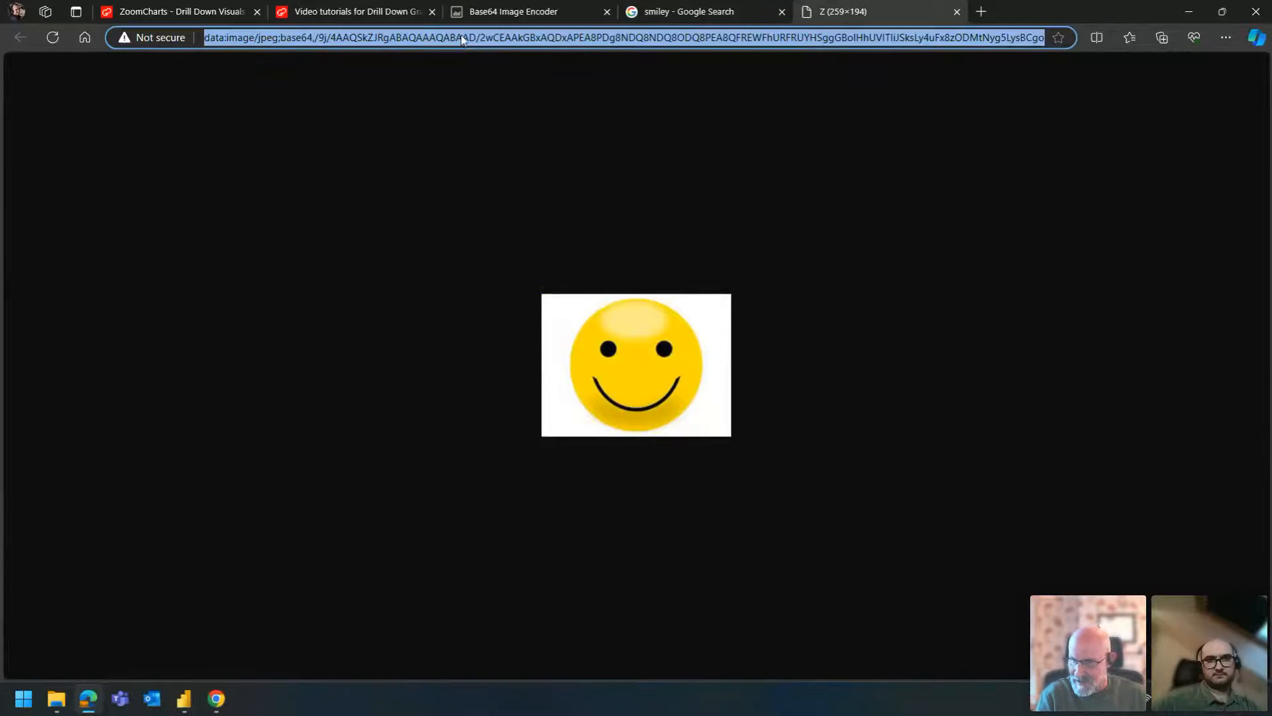
- Switch back to the Crime Analytics report in Power BI, view the Table query in Power Query and minimize the editor
key(alt+Tab)
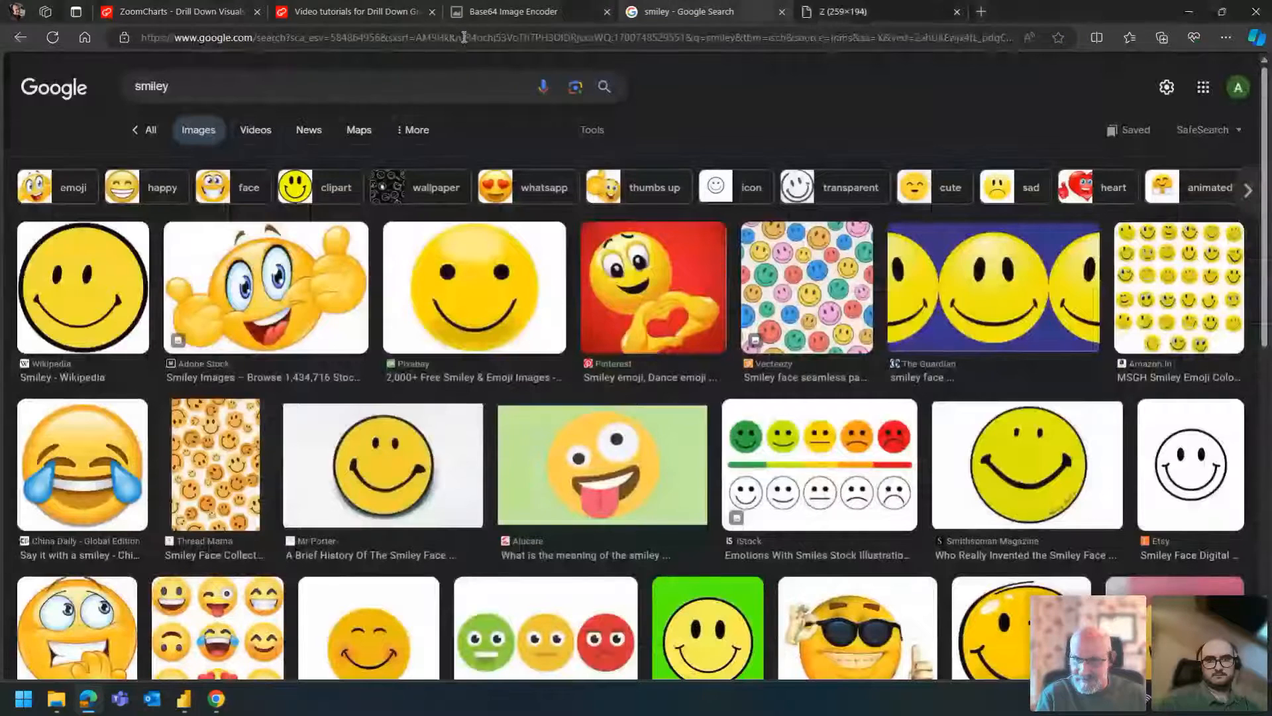
key(alt+Tab)
key(alt+Tab)
key(alt+Tab)
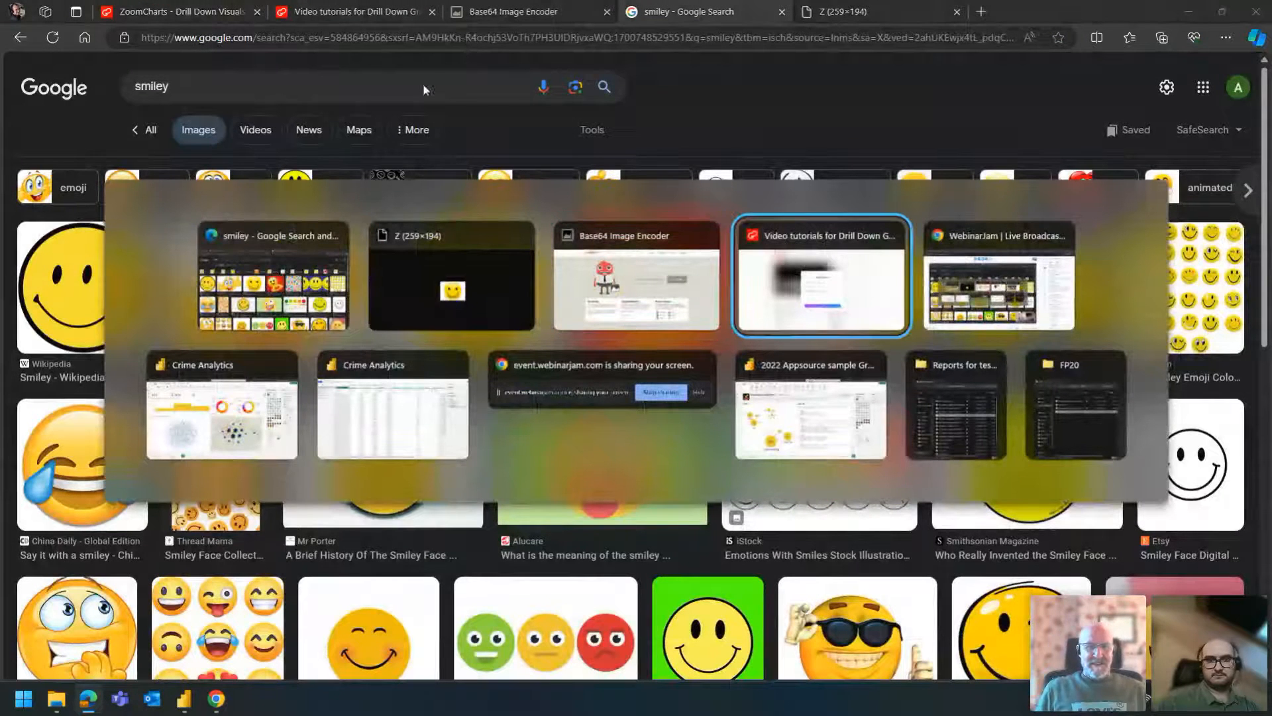
click(262, 424)
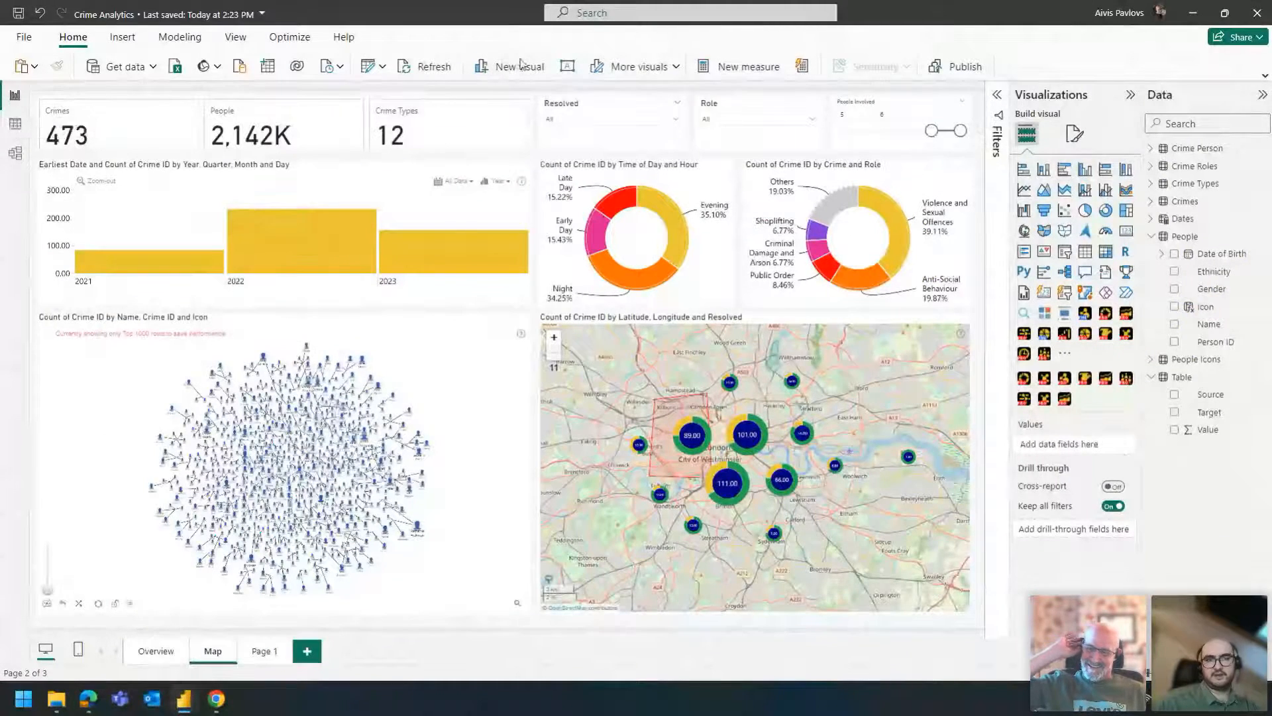
click(382, 71)
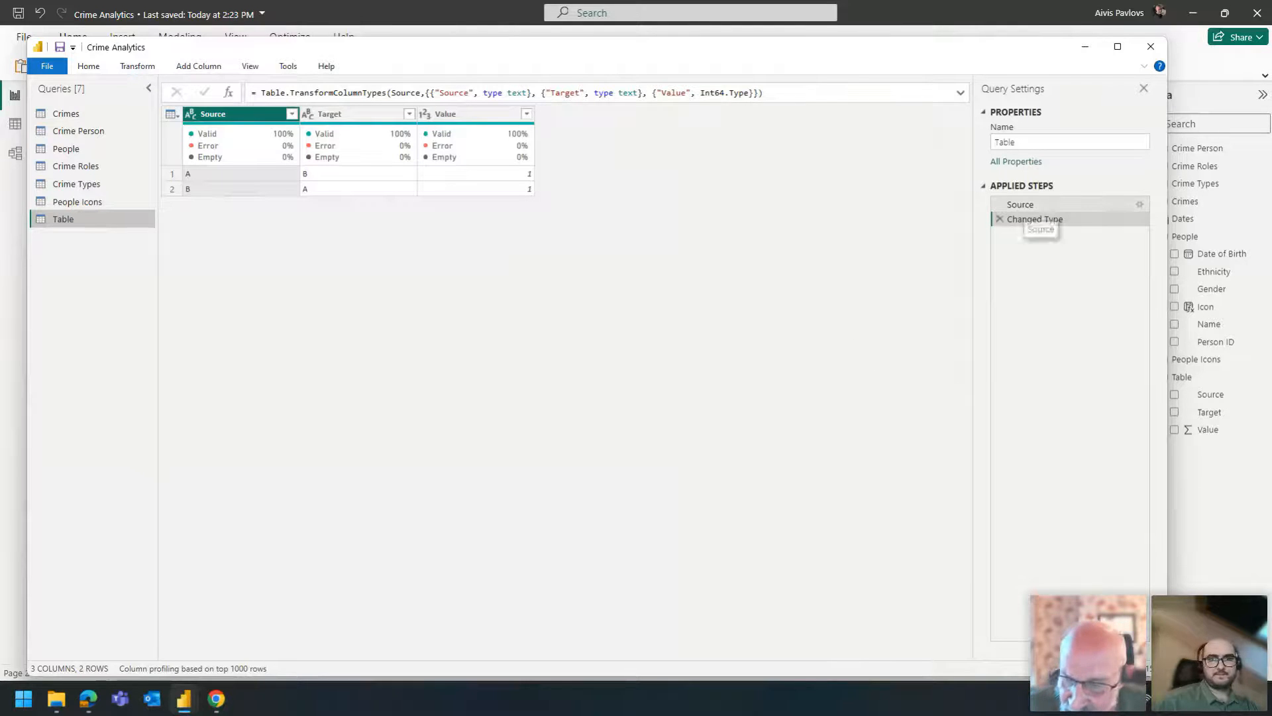
click(1085, 49)
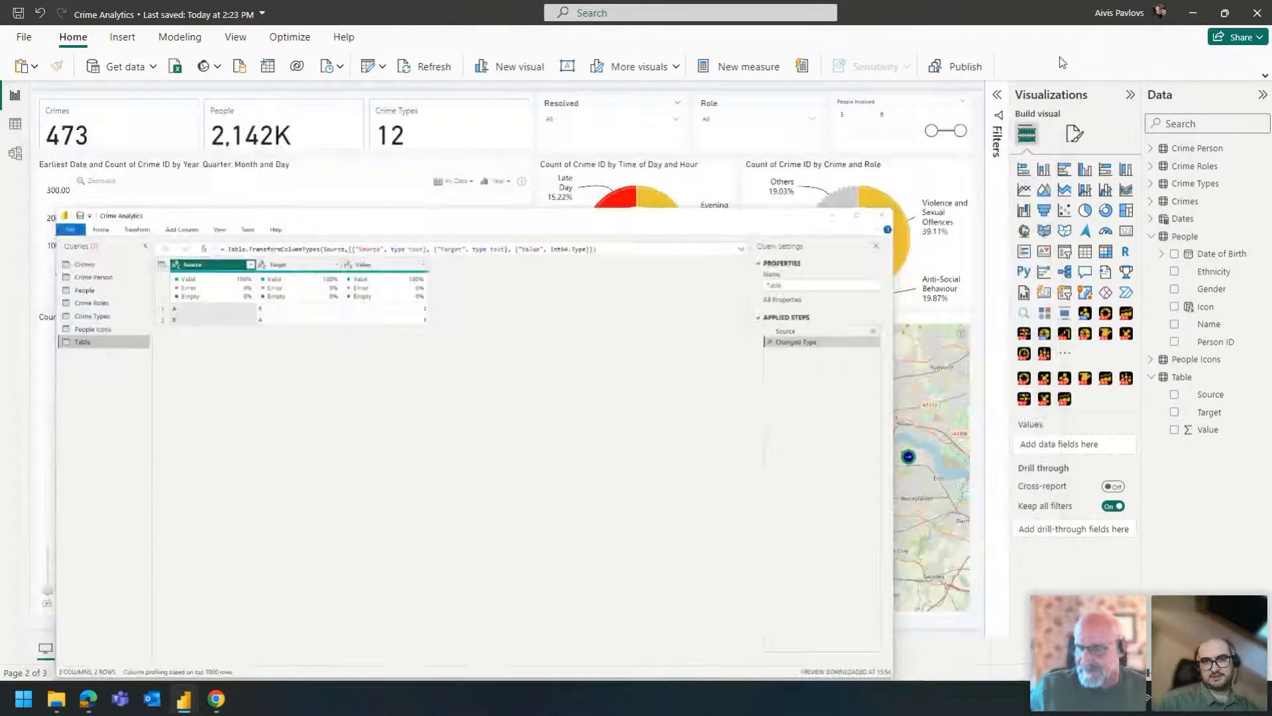
- Switch to Edge, return to the opened Pixabay smiley image and select its full base64 data address
key(alt+Tab)
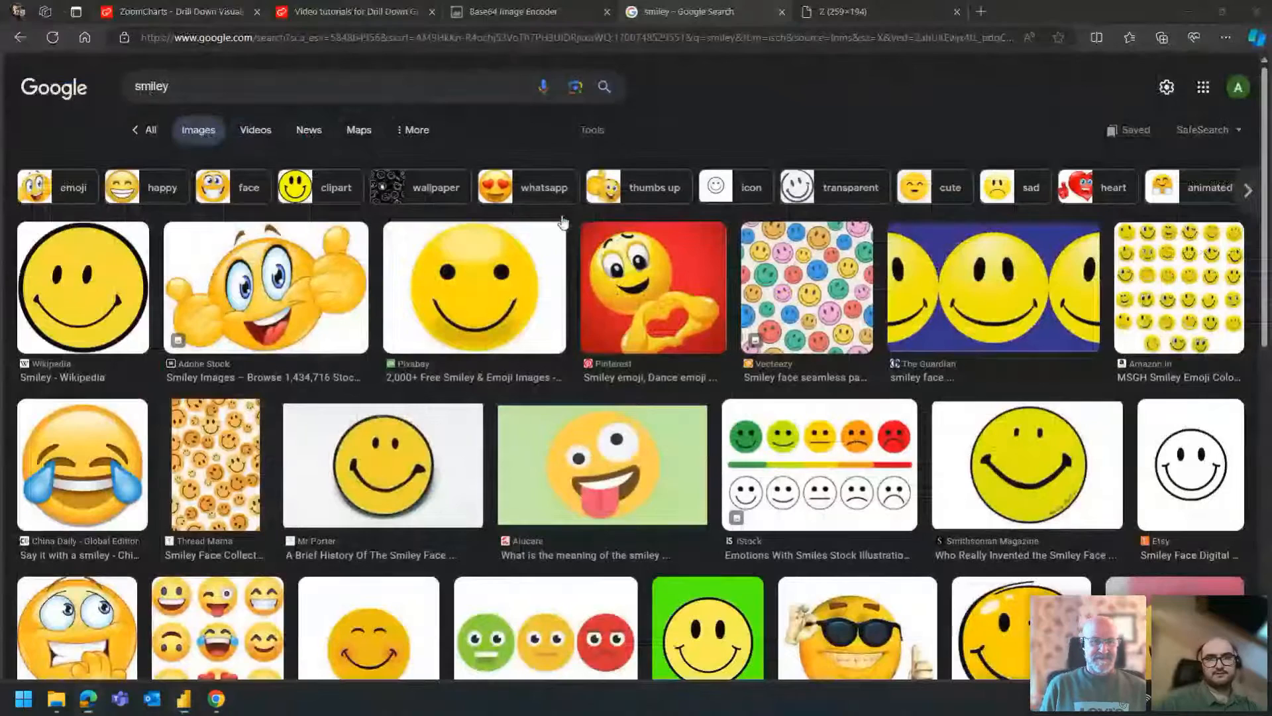
click(816, 13)
click(408, 37)
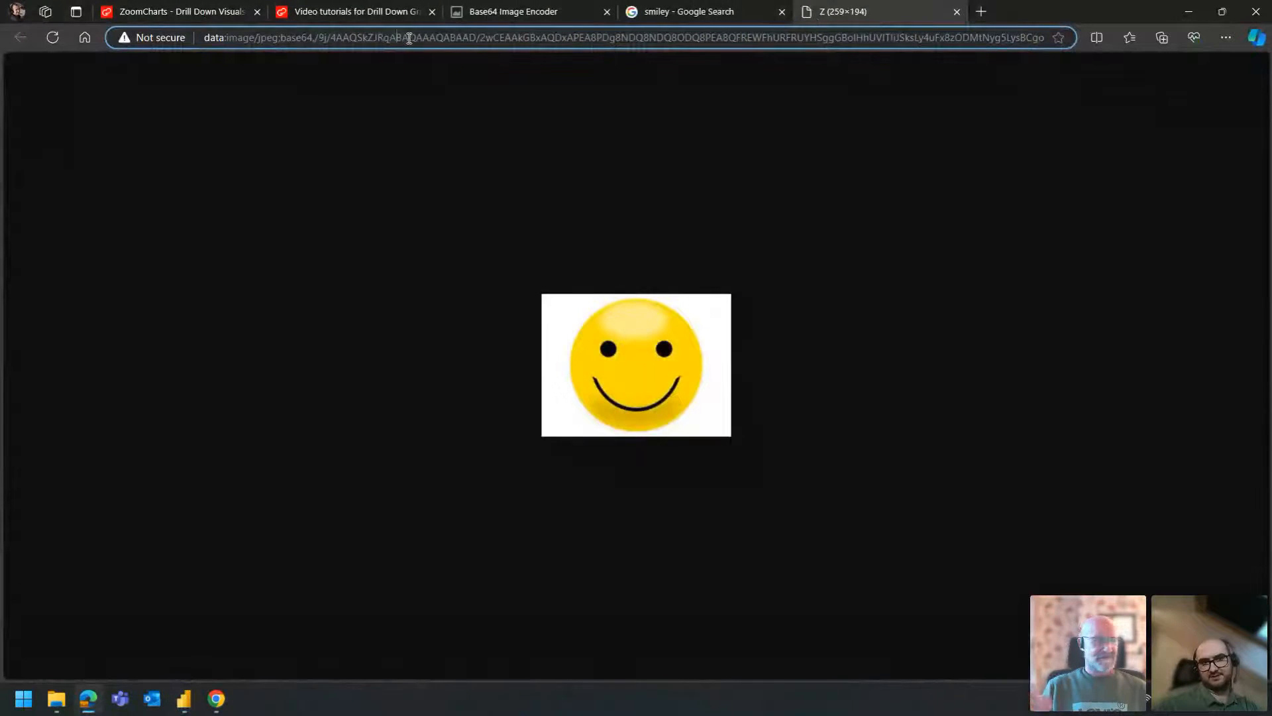
key(ctrl+a)
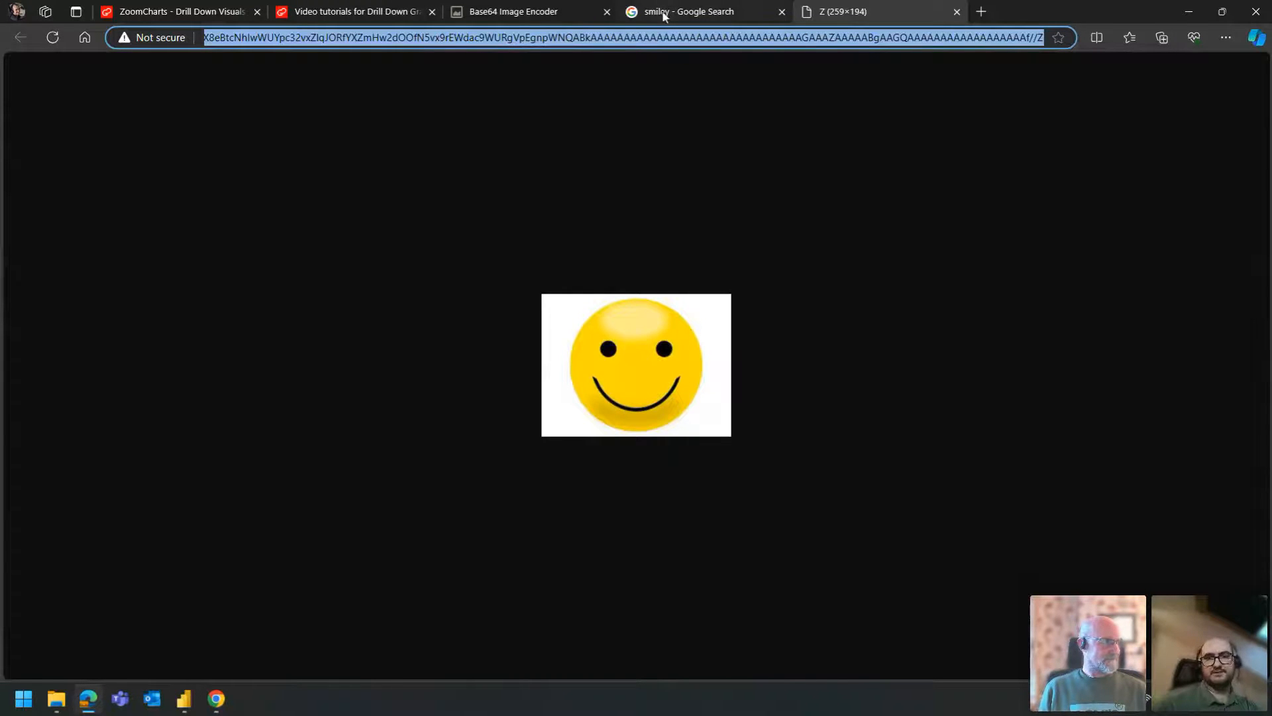
click(642, 354)
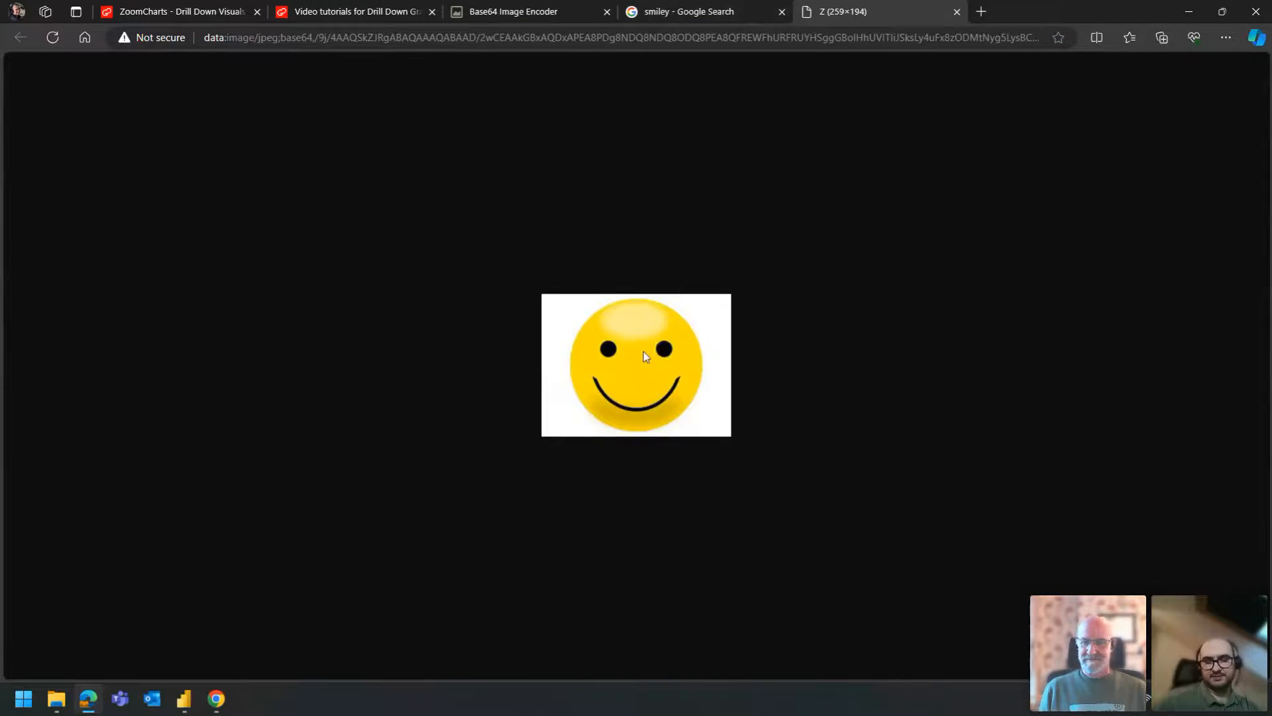
- Save the opened Pixabay smiley image to the Desktop as a JPEG image named download
right_click(643, 353)
click(704, 392)
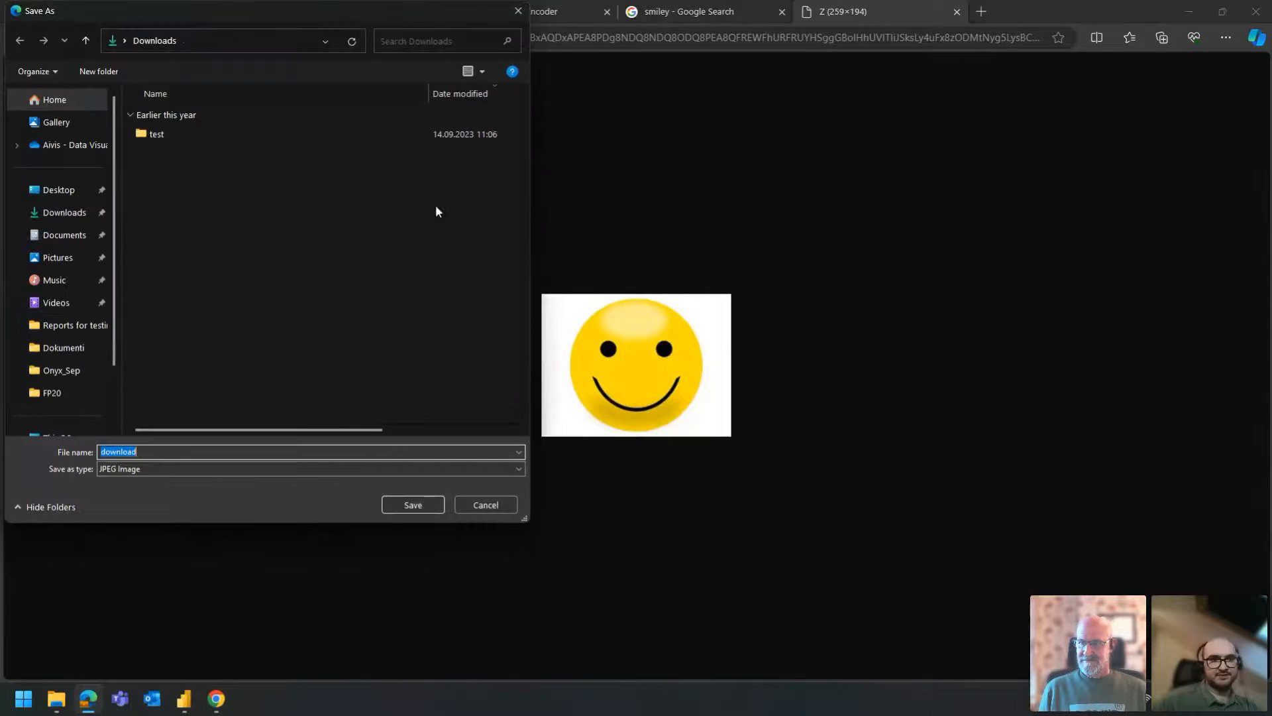
click(60, 191)
click(412, 505)
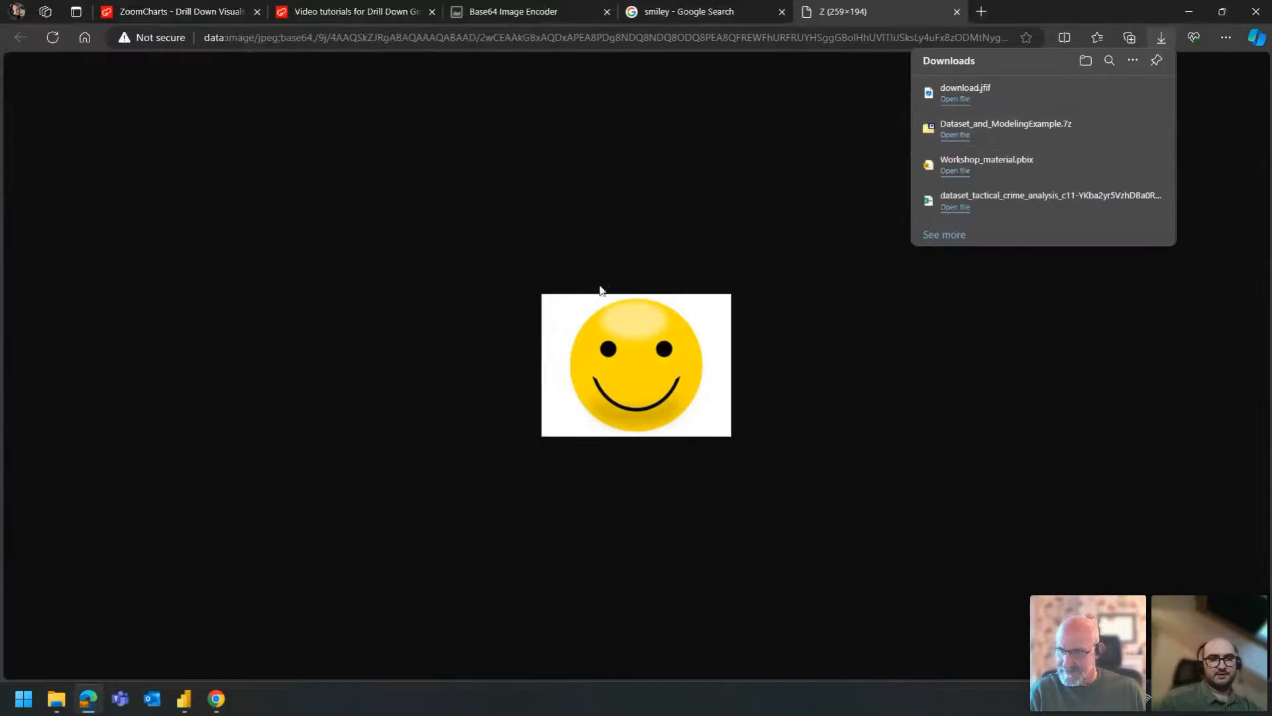
key(alt+Tab)
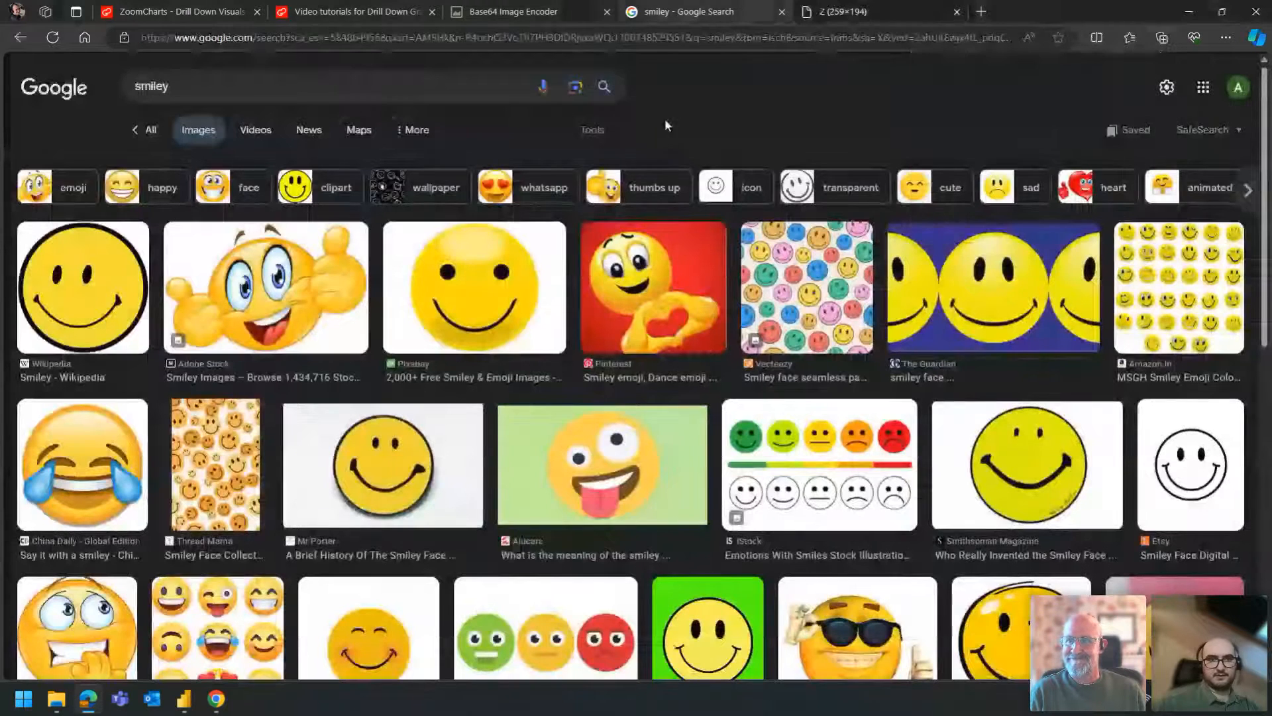
click(513, 11)
click(877, 278)
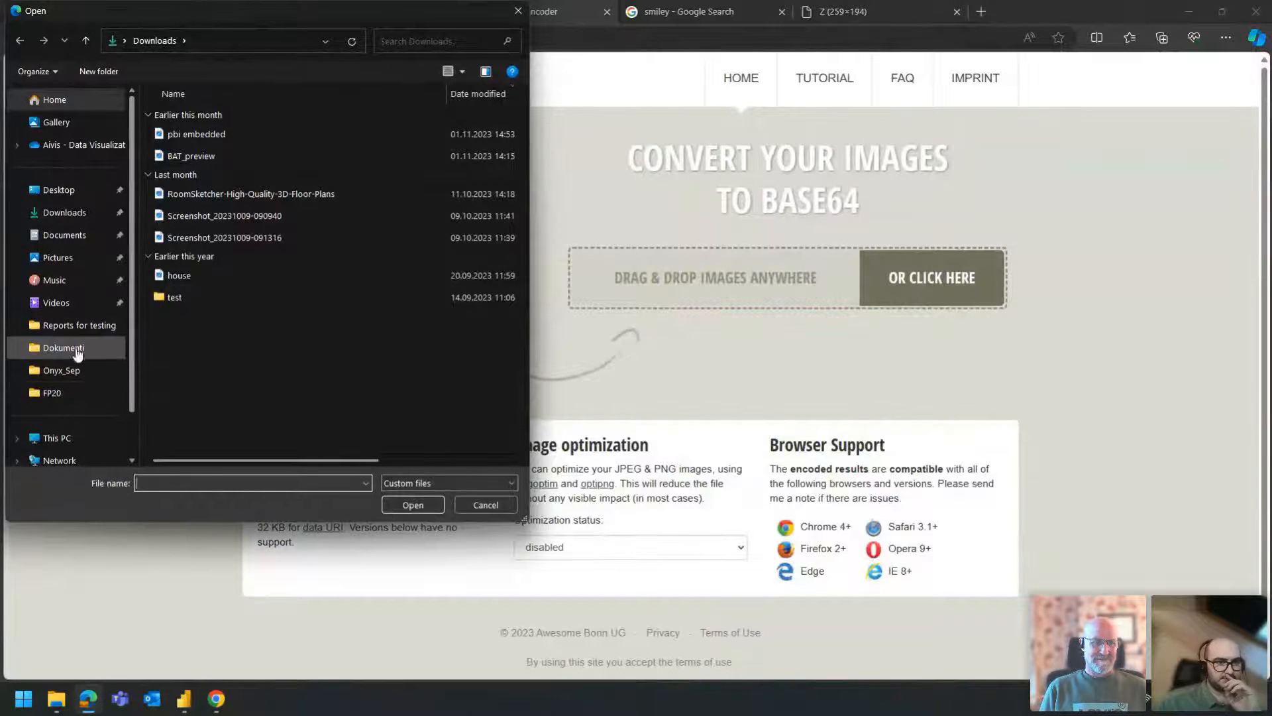
click(70, 191)
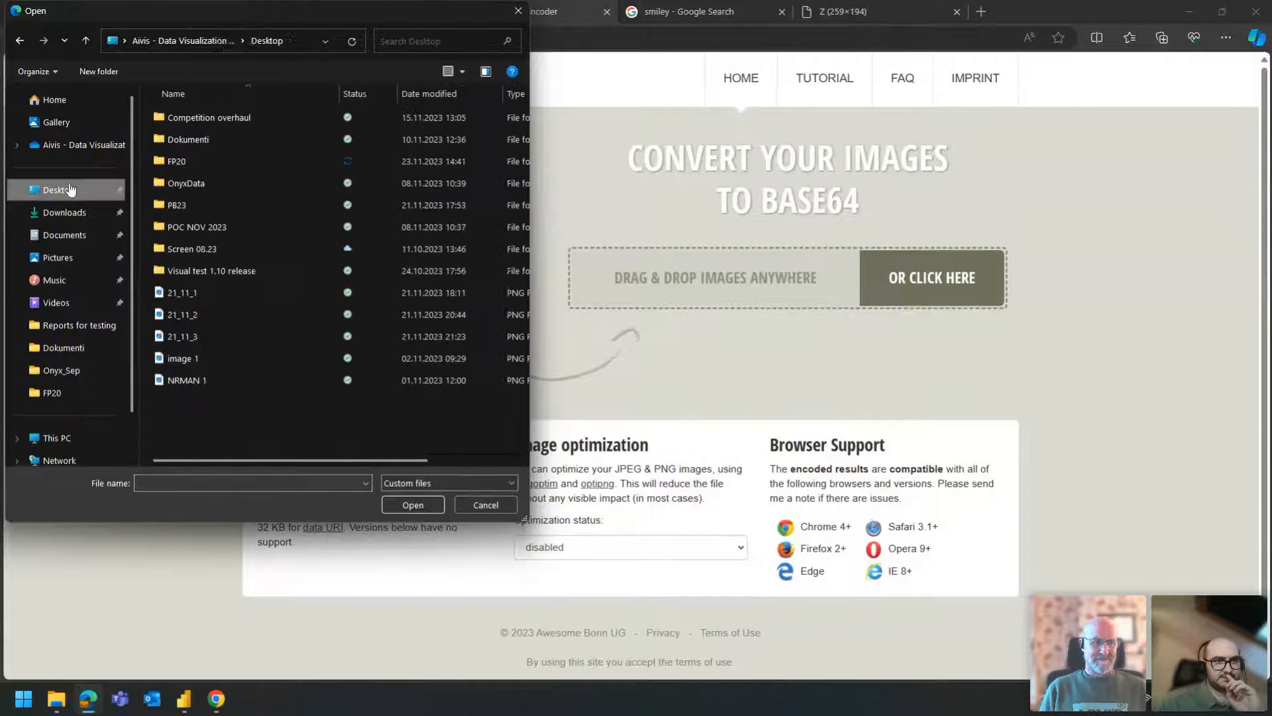
click(194, 362)
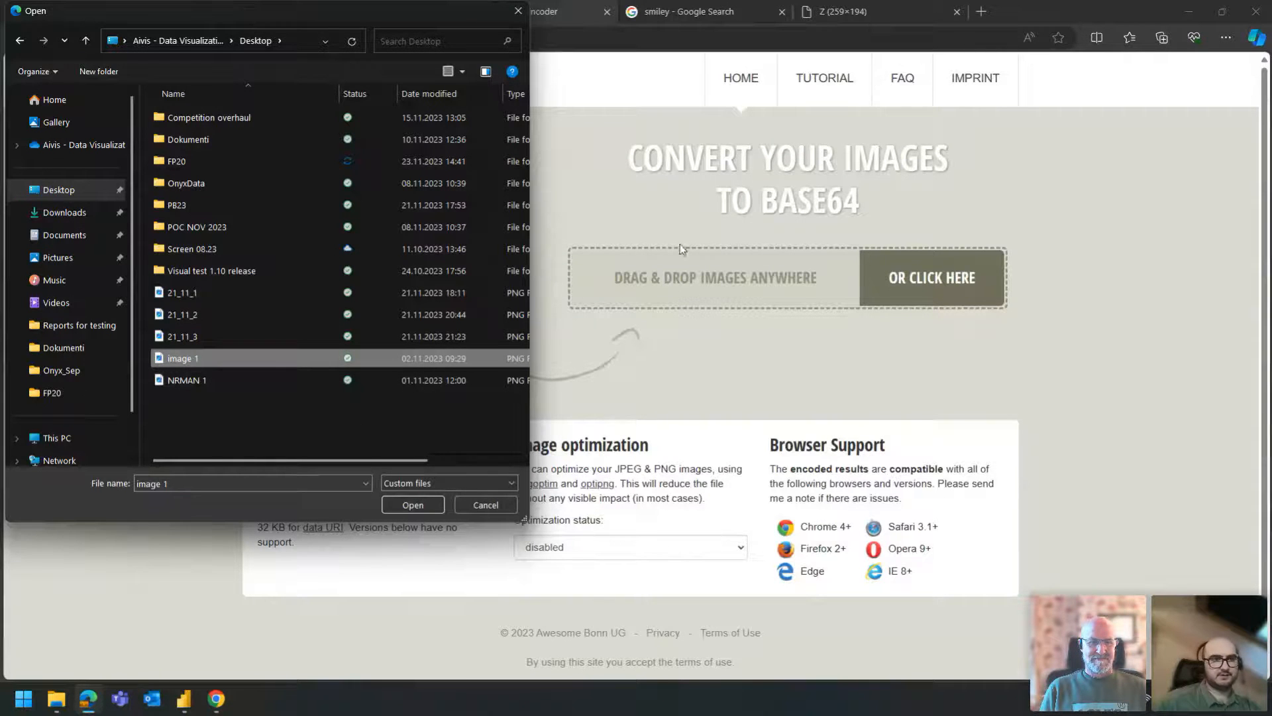
click(517, 14)
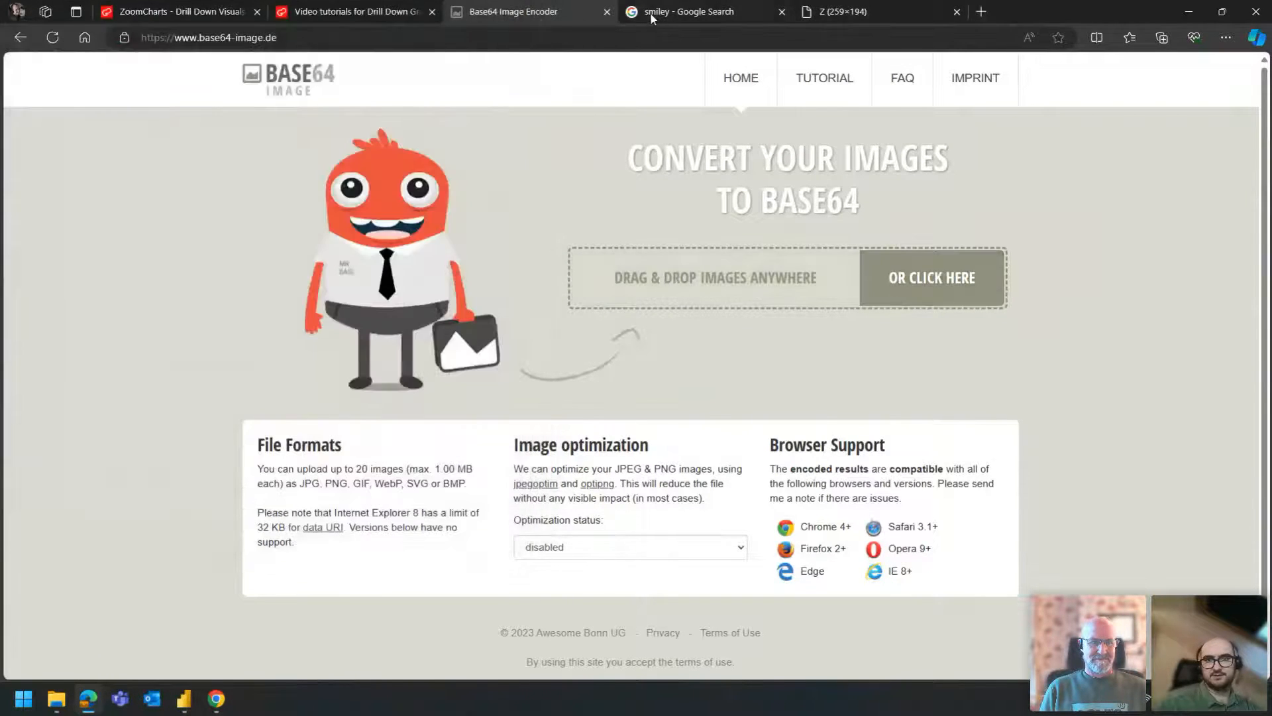
- Open the Wikipedia smiley in the Google Images results and save it to the Desktop as the PNG image SNice.svg
click(651, 14)
click(104, 270)
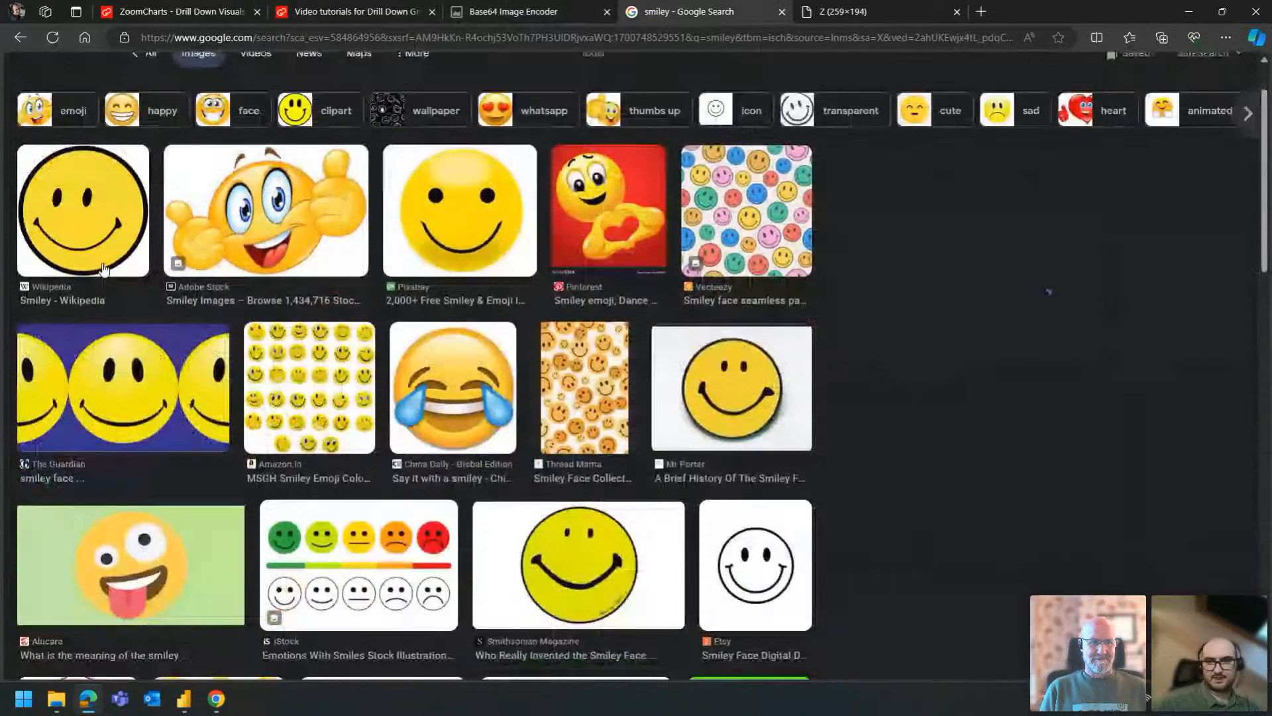
right_click(1008, 256)
click(1086, 478)
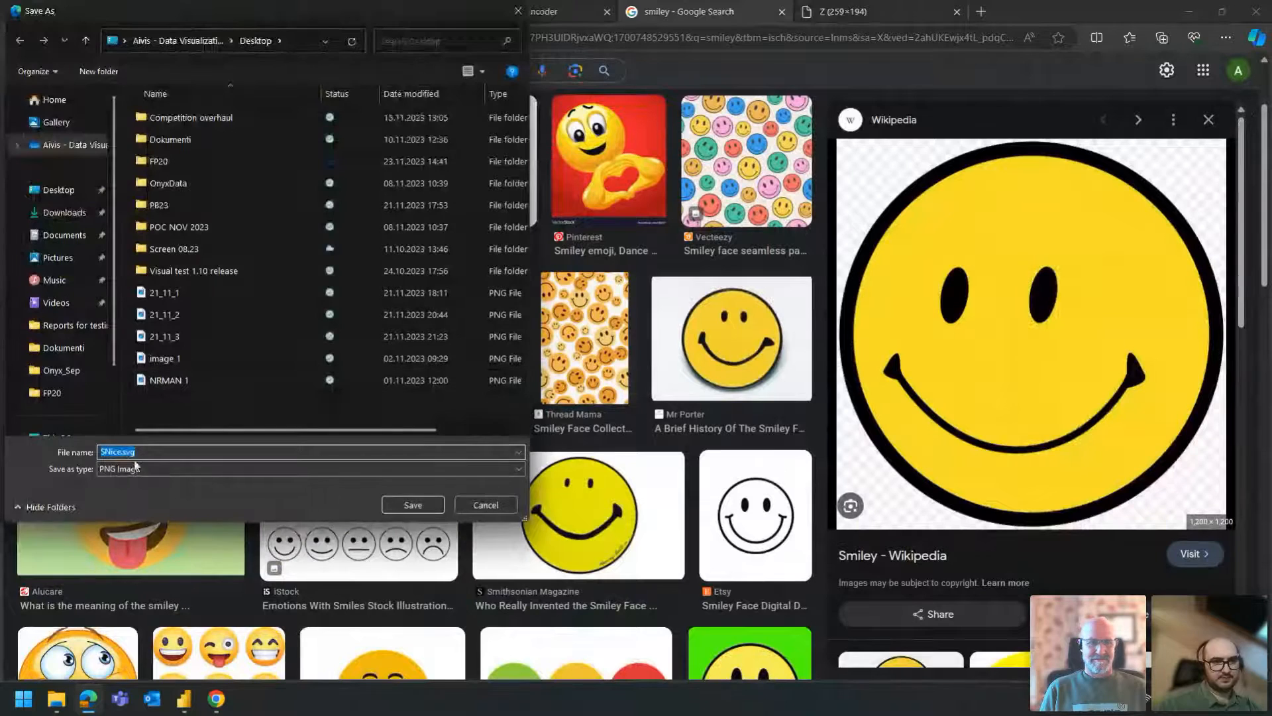
click(416, 507)
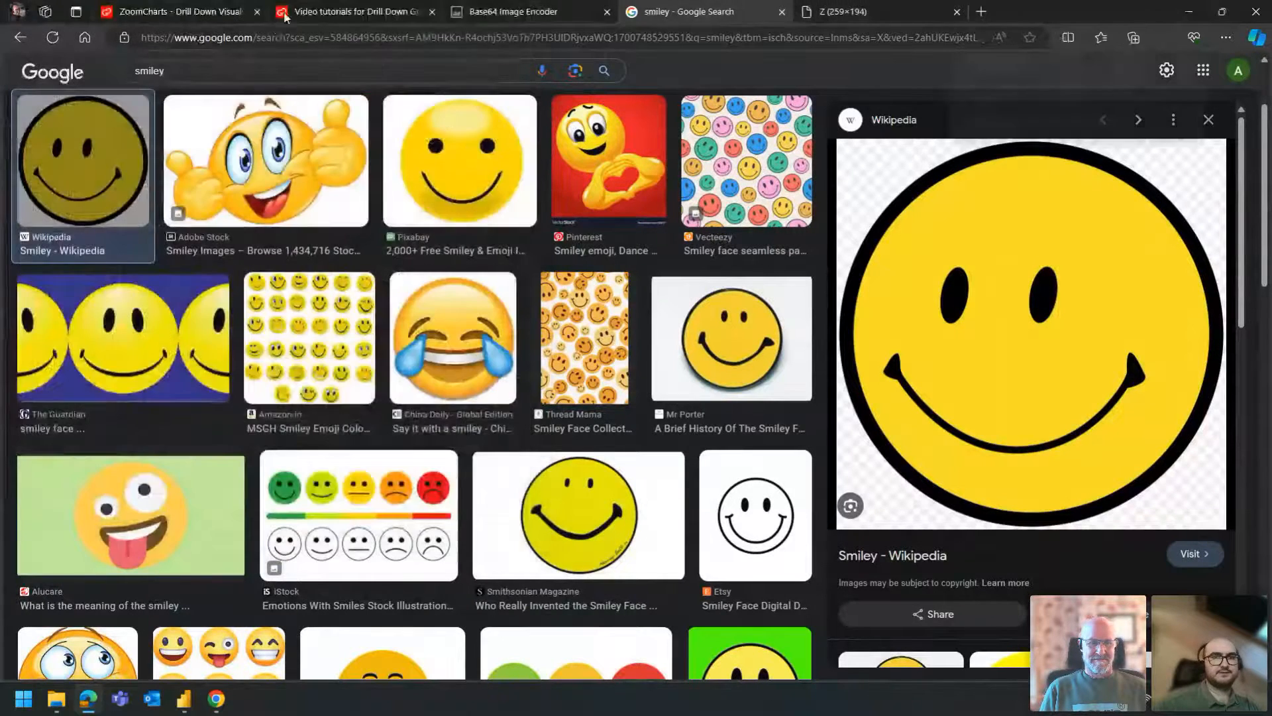
- Convert SNice.svg from the Desktop in the Base64 Image Encoder and copy its code for use in img elements
click(557, 11)
click(900, 281)
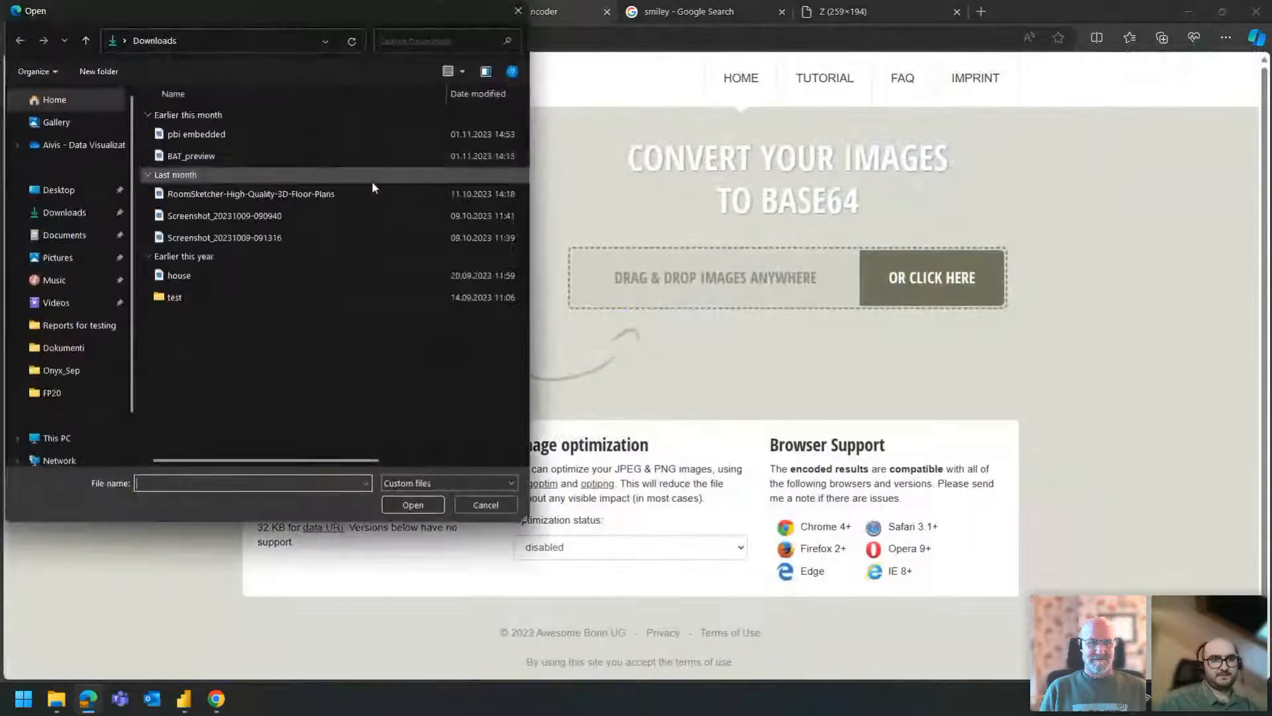
click(58, 189)
click(196, 400)
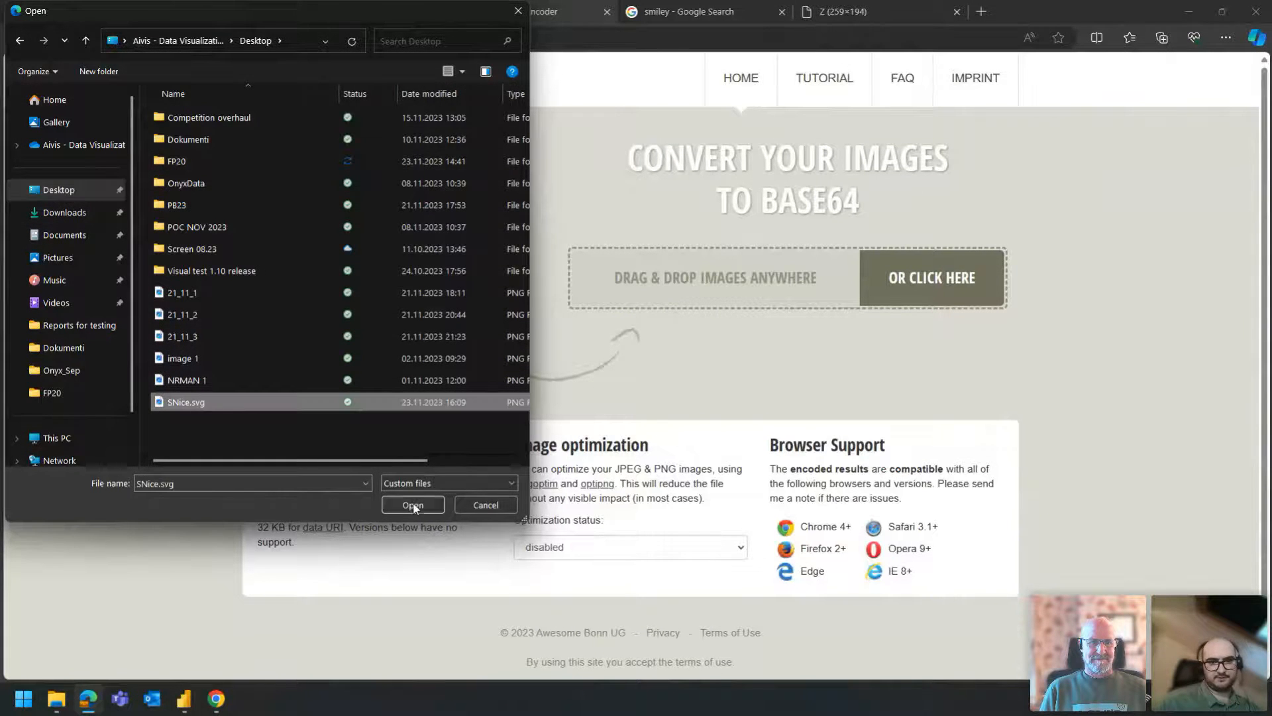
click(413, 505)
click(840, 502)
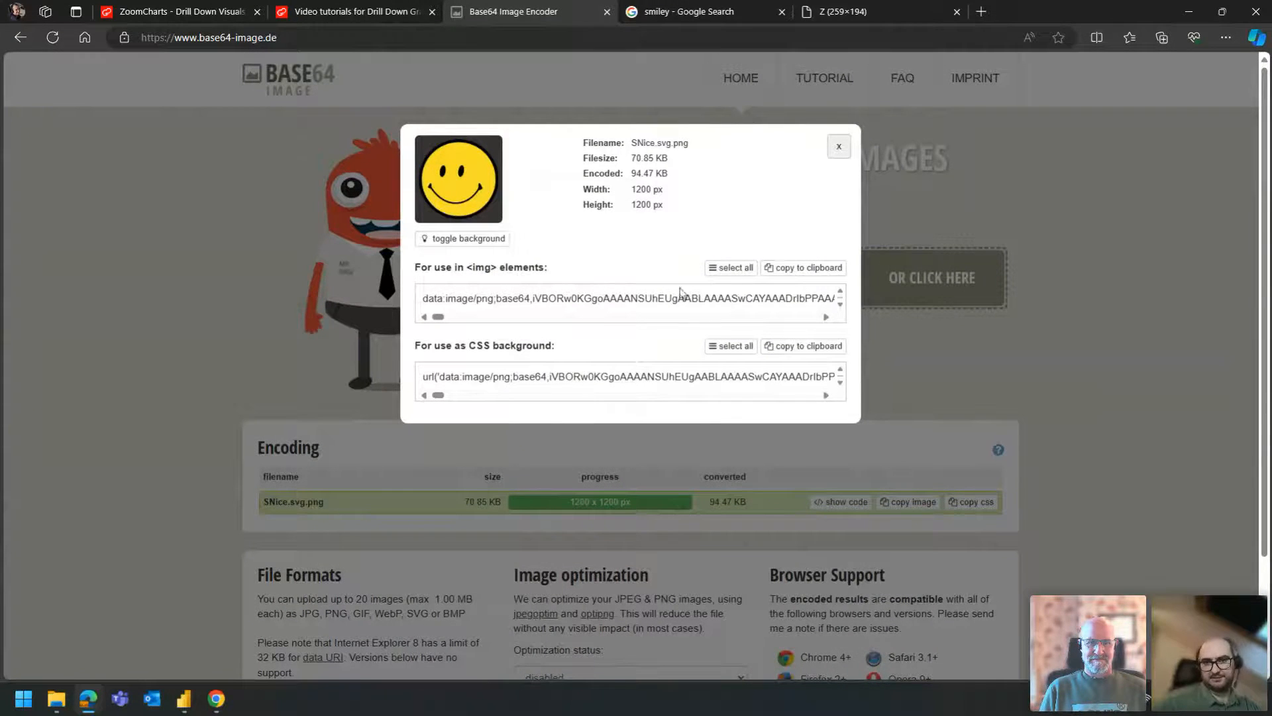
click(803, 268)
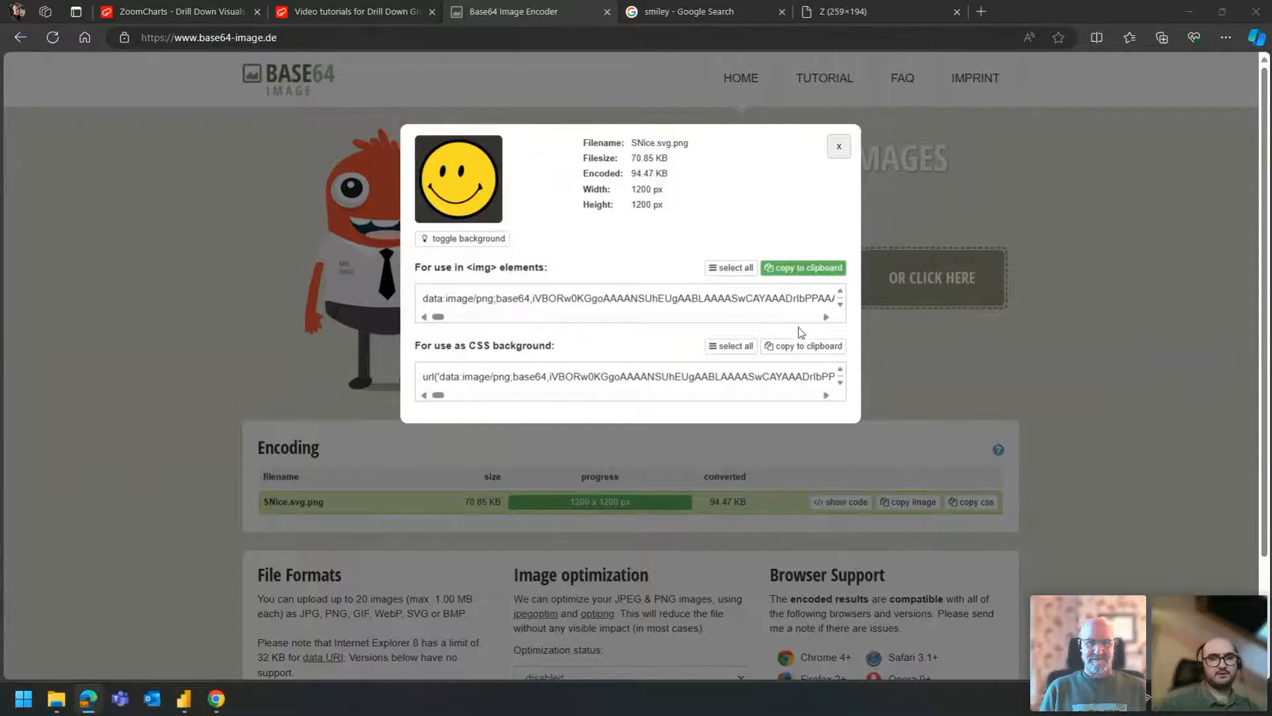
- Switch to the Crime Analytics Power Query editor and open the People Icons query
key(alt+Tab)
key(alt+Tab)
key(alt+Tab)
key(alt+Tab)
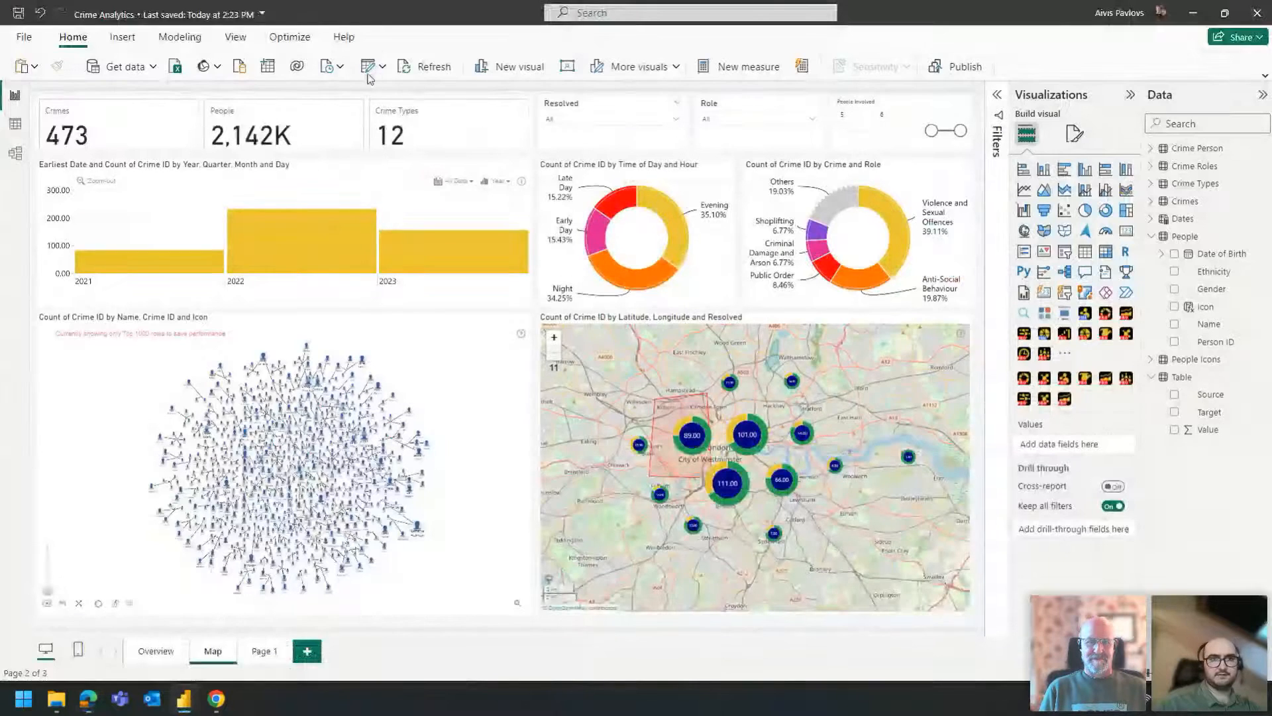
click(366, 69)
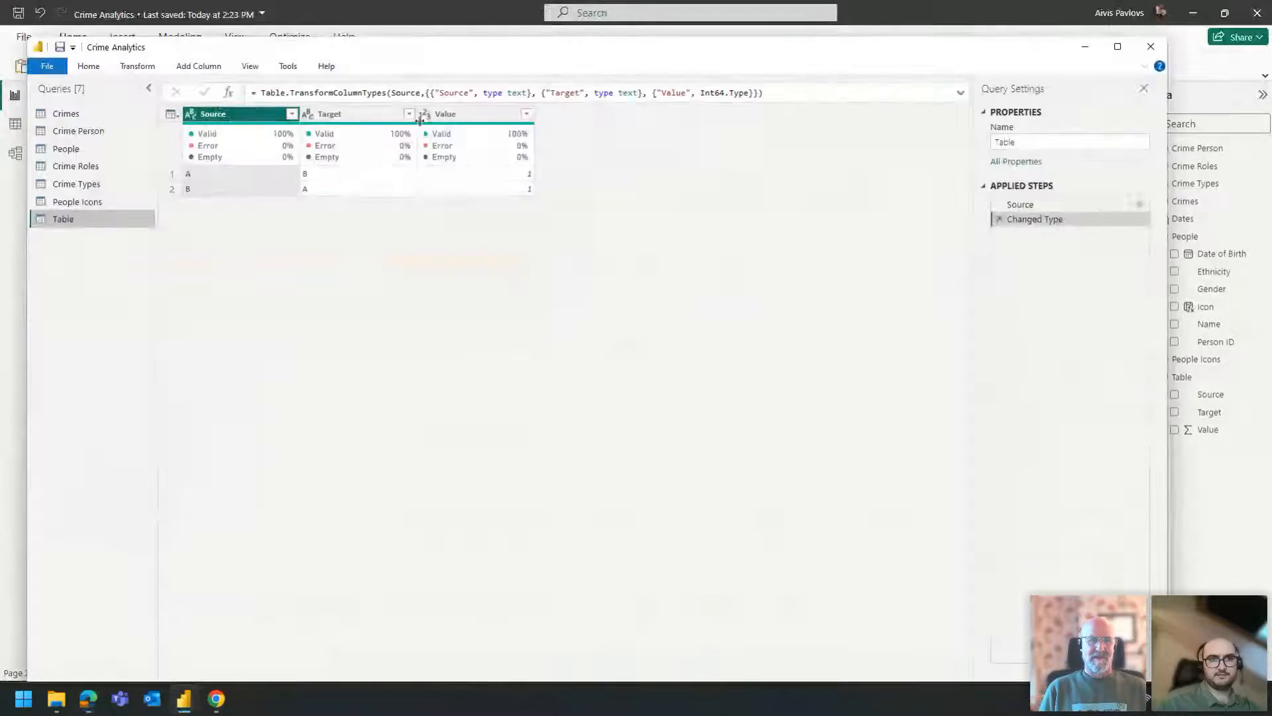
click(93, 165)
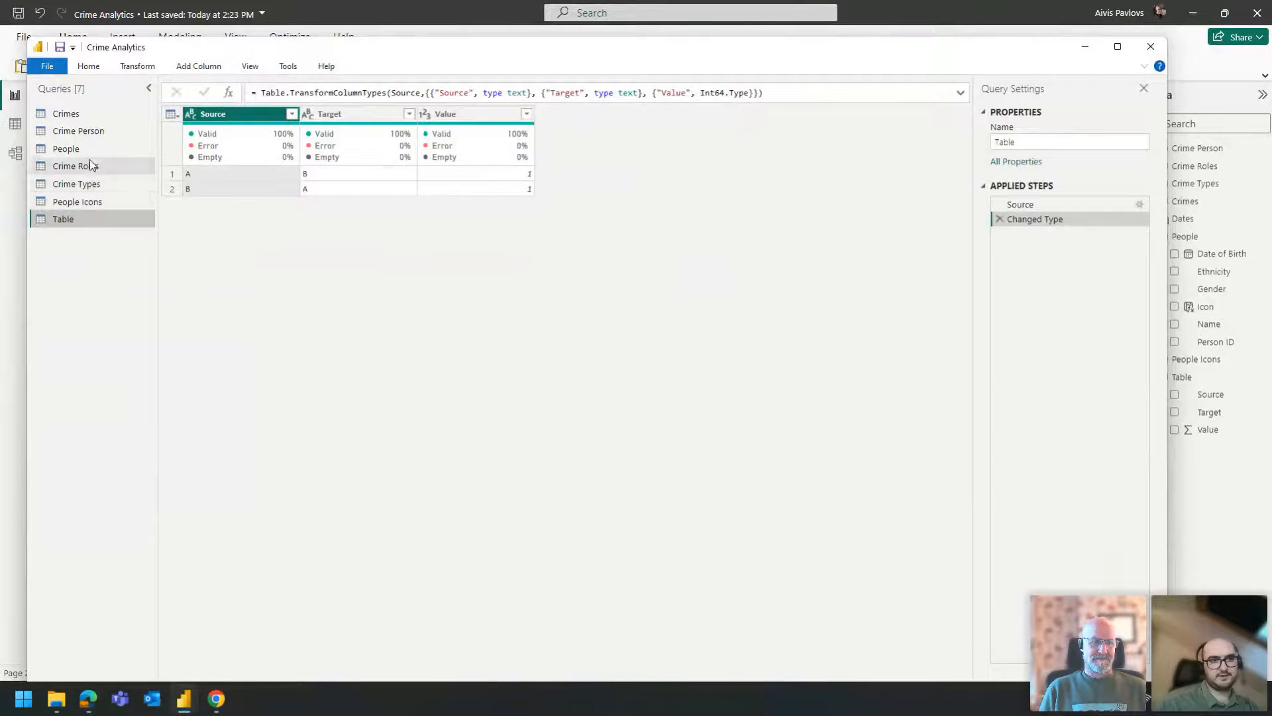
click(73, 202)
- Replace the Male row's base64 value in the Icon column with the copied smiley code
right_click(335, 176)
click(416, 220)
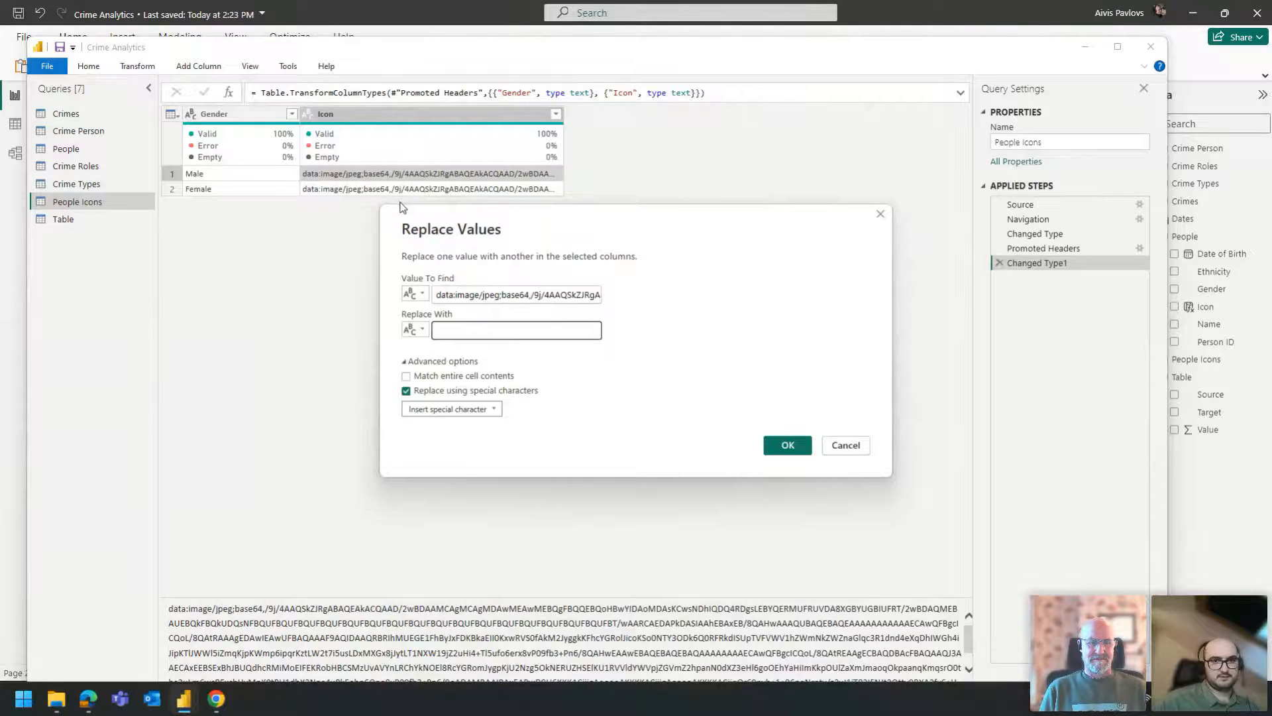
key(ctrl+v)
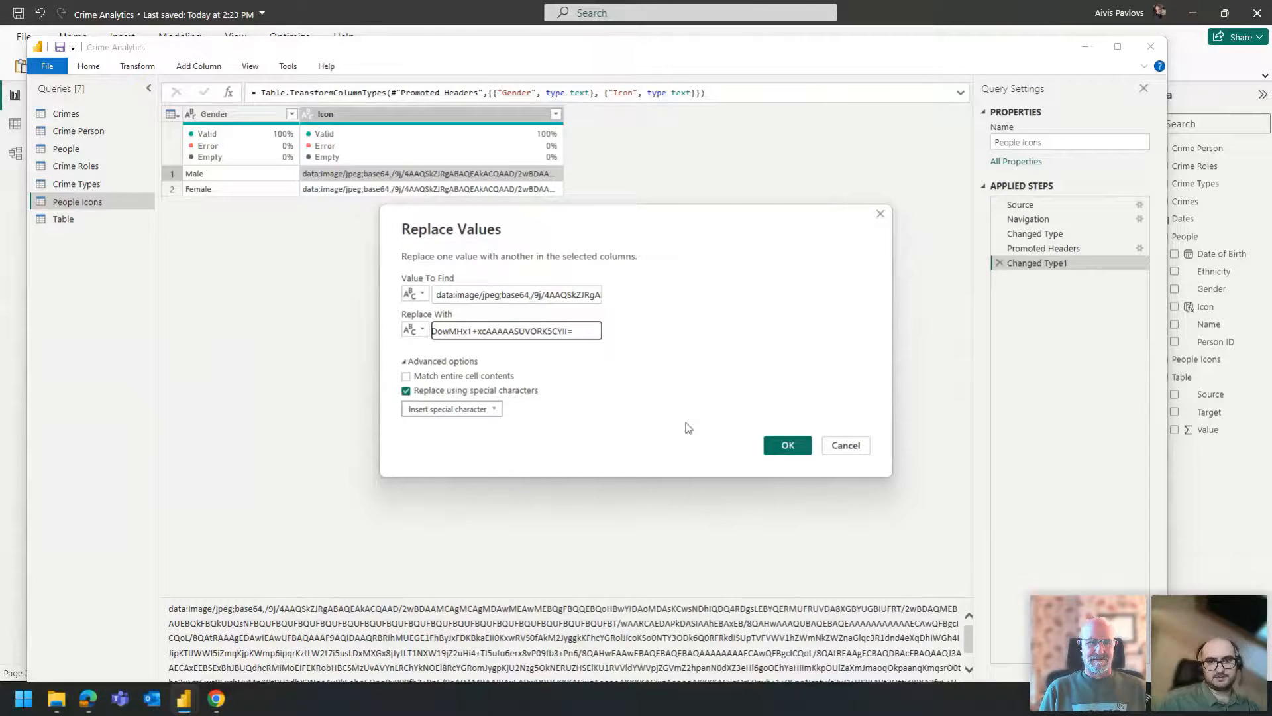
click(787, 446)
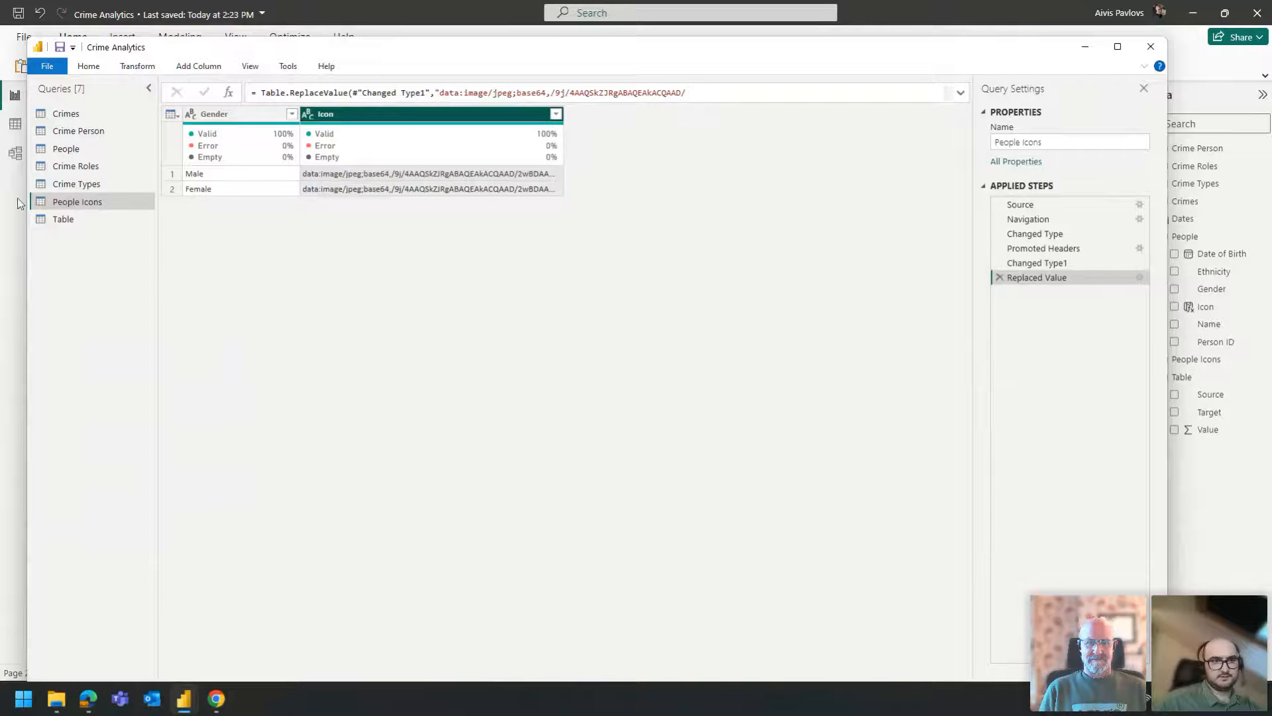
click(88, 65)
click(538, 342)
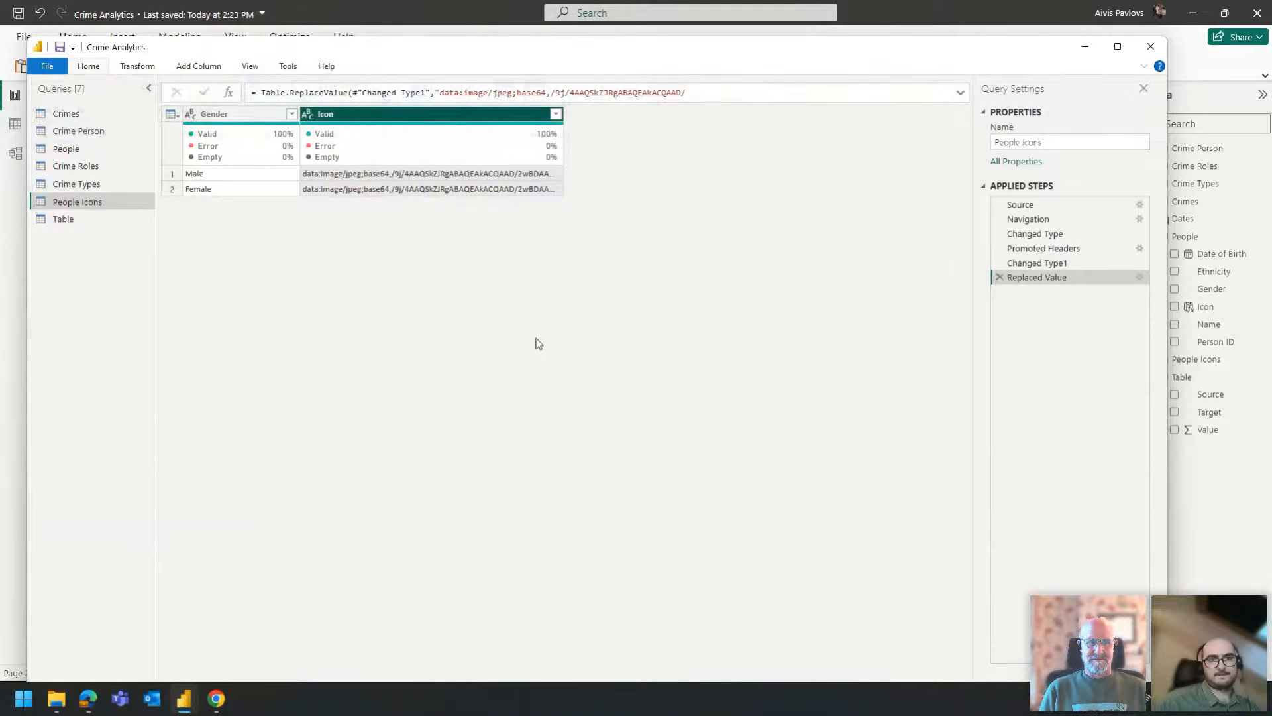
- Return to the report, examine the graph's icons and the Icon column of the People Icons table, and go back to the Map page
key(alt+Tab)
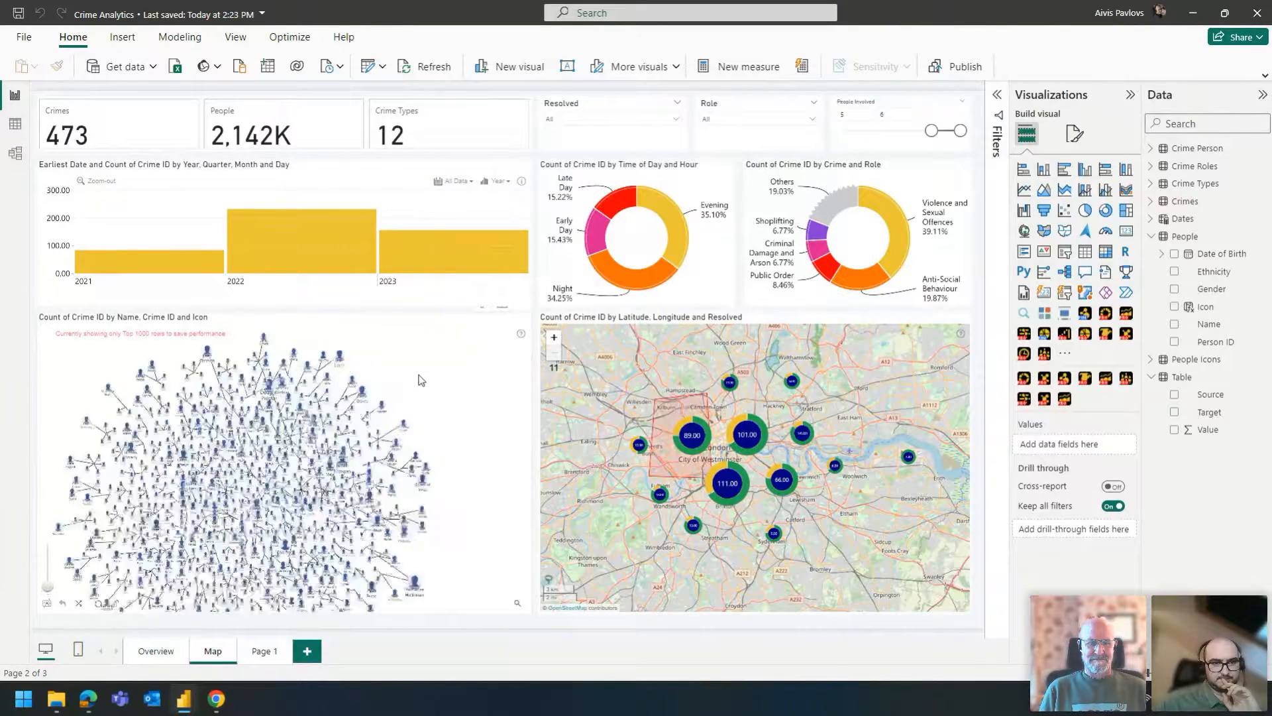
click(257, 376)
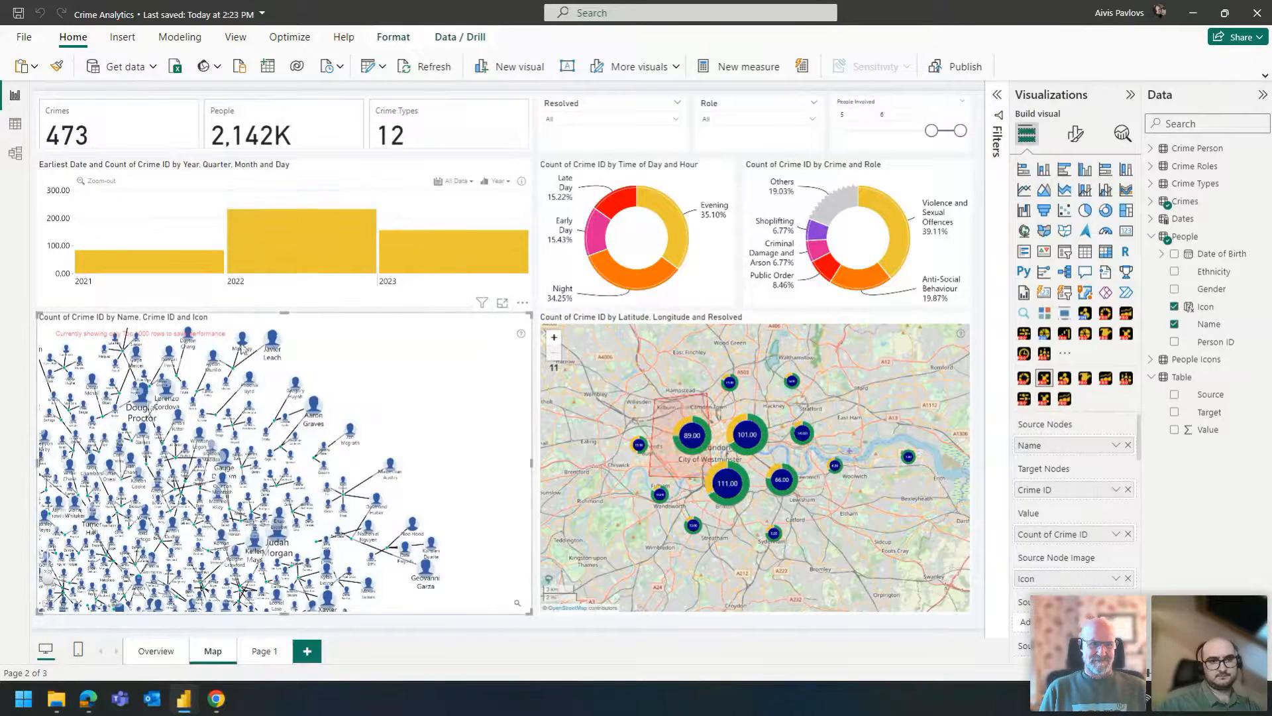
click(13, 124)
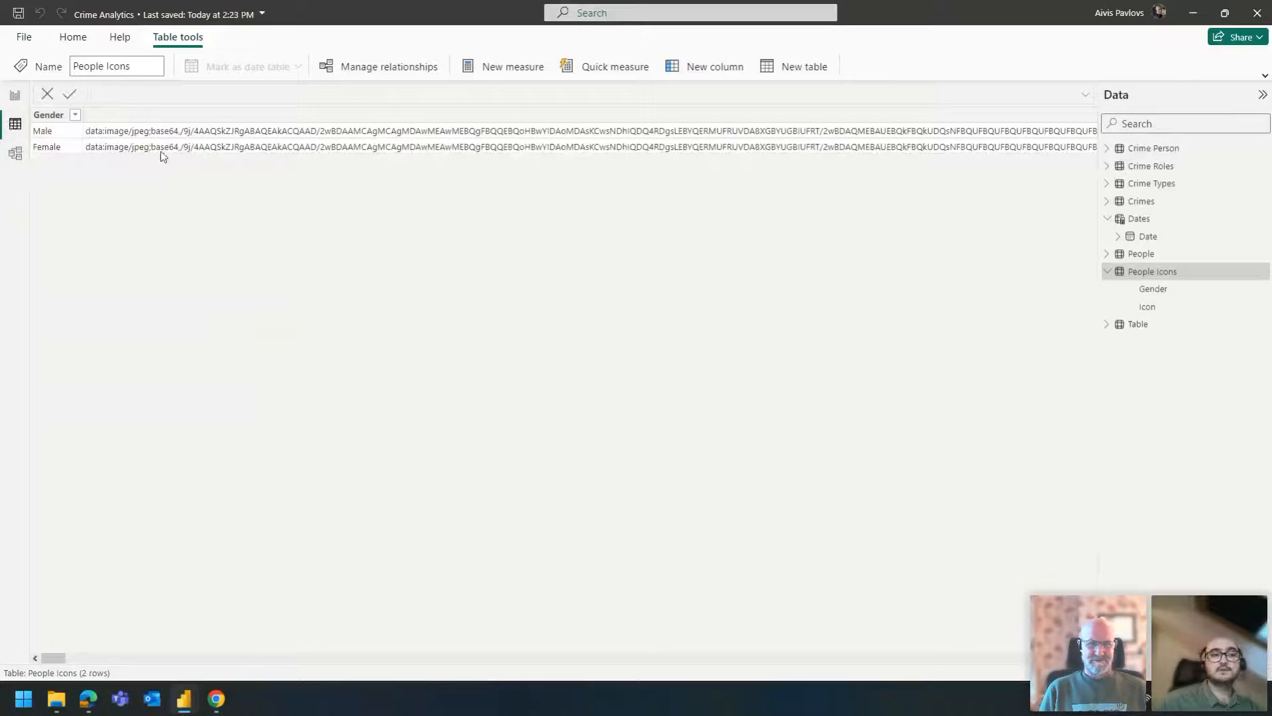
click(163, 133)
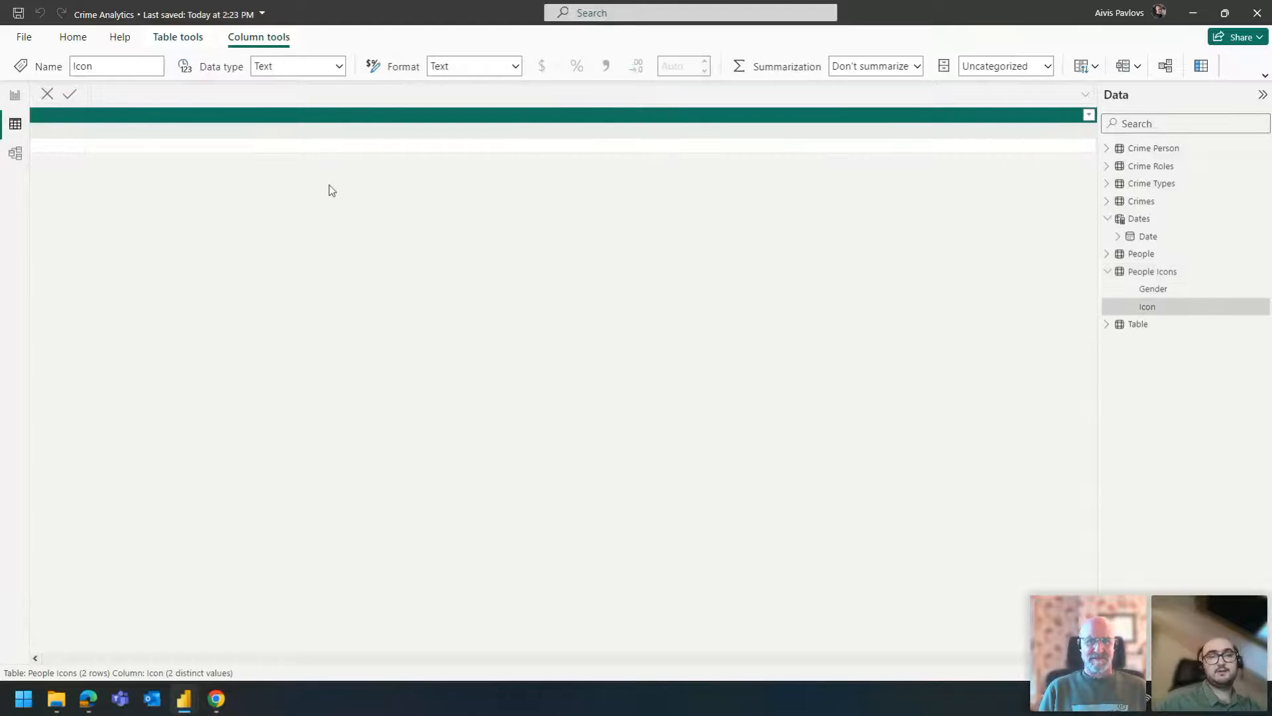
drag(1021, 656, 6, 602)
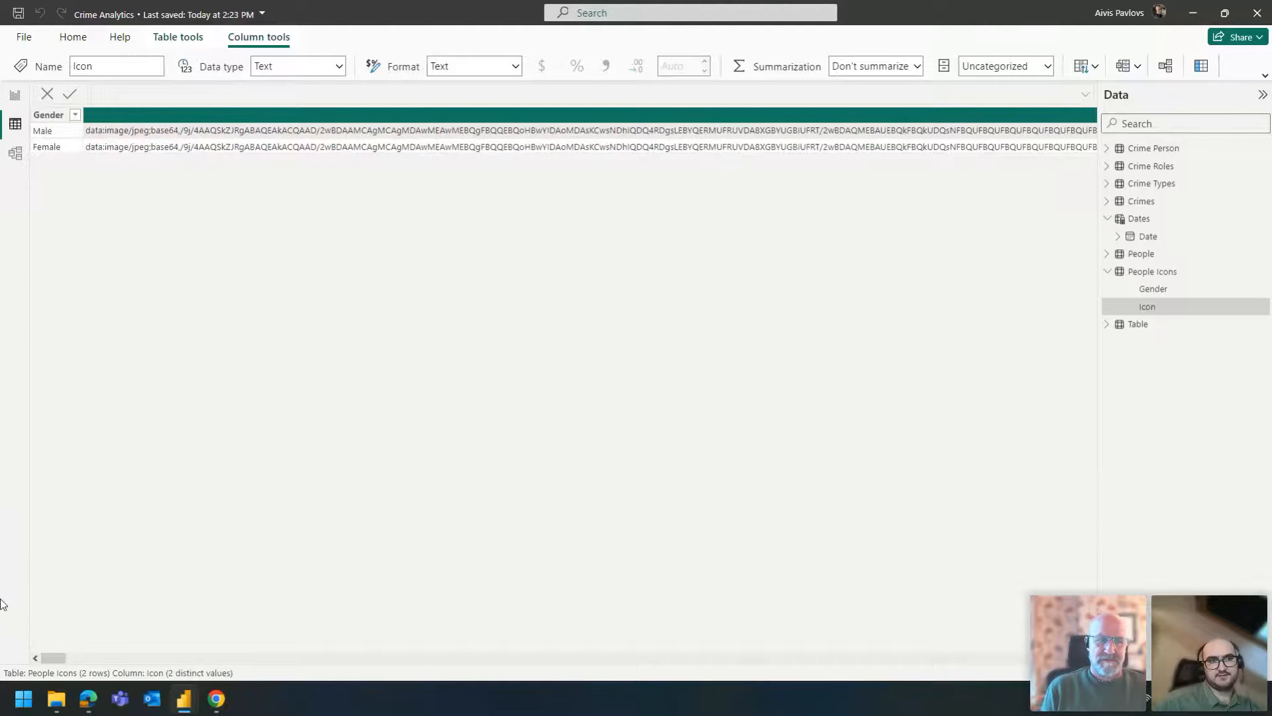
right_click(230, 136)
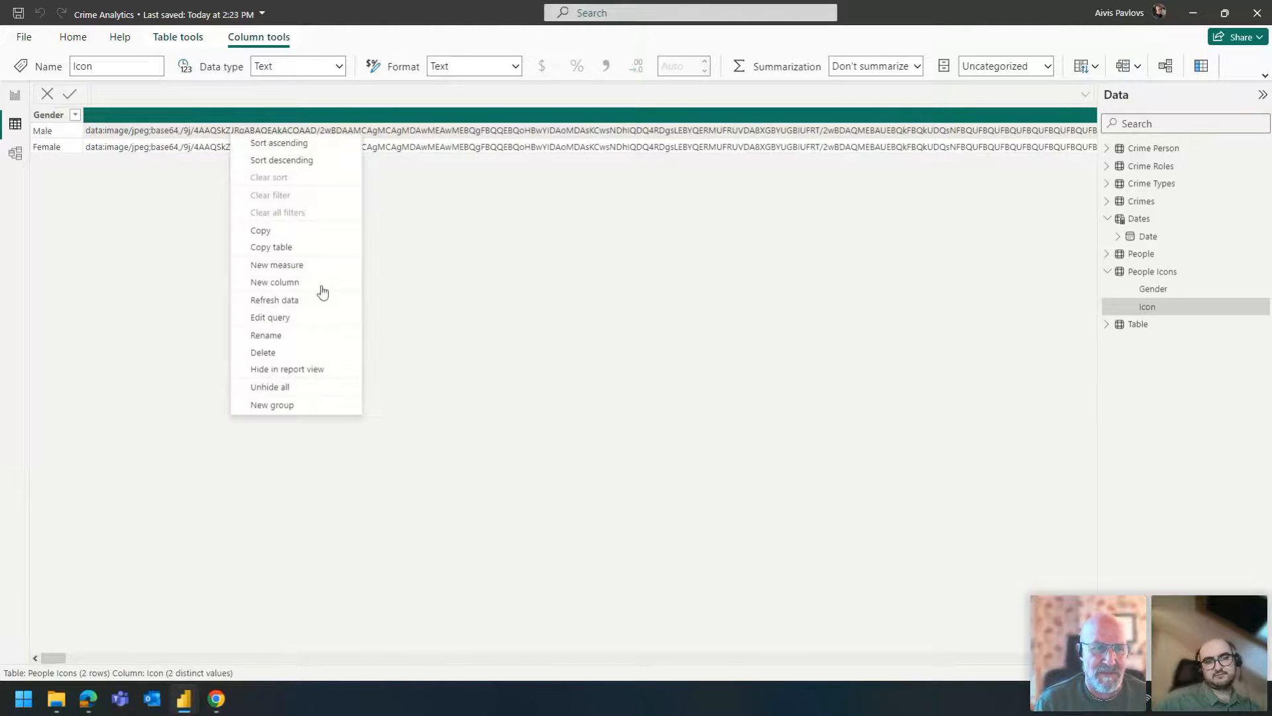
click(203, 274)
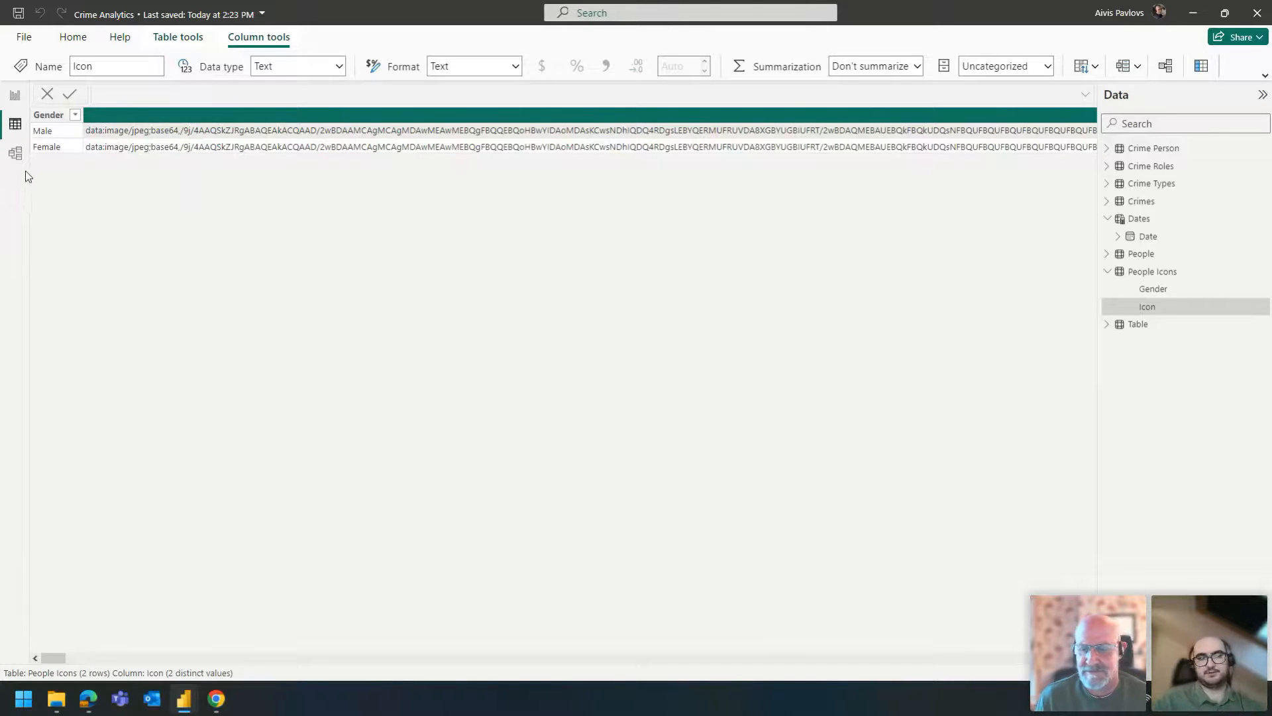
click(14, 95)
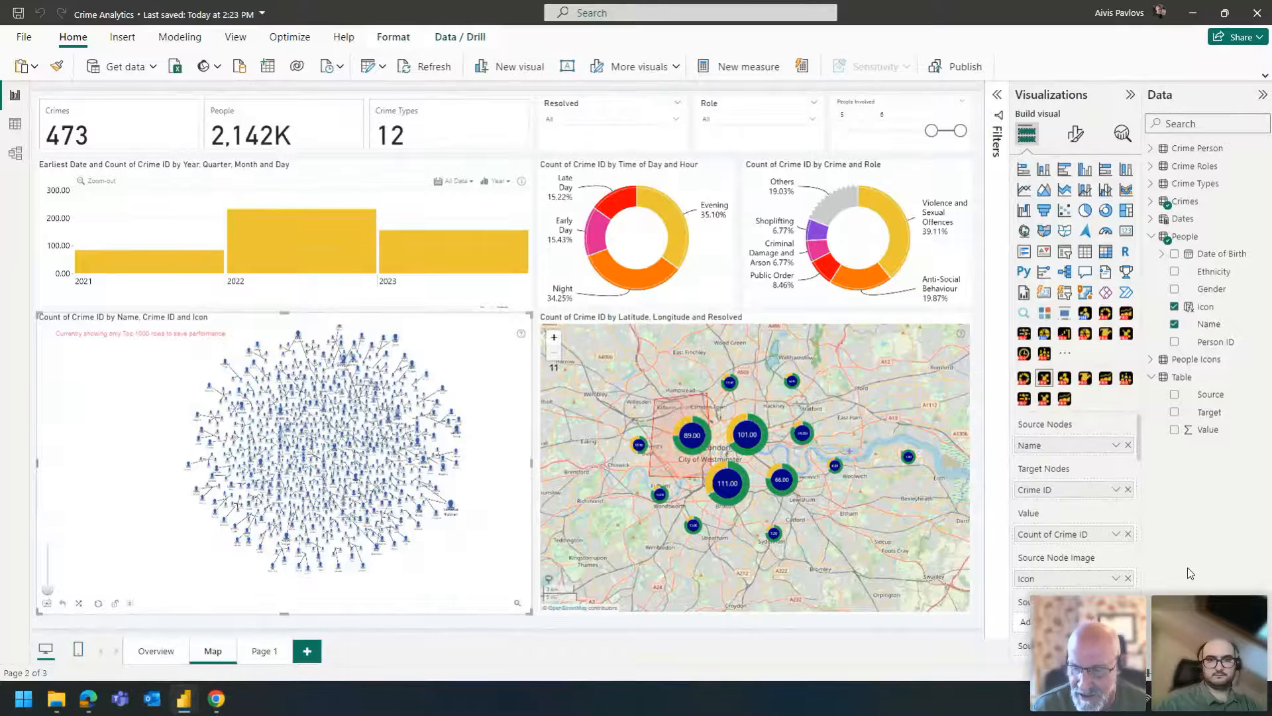
- Filter the Map page to the Offender role and to crimes with Resolved set to True
click(736, 119)
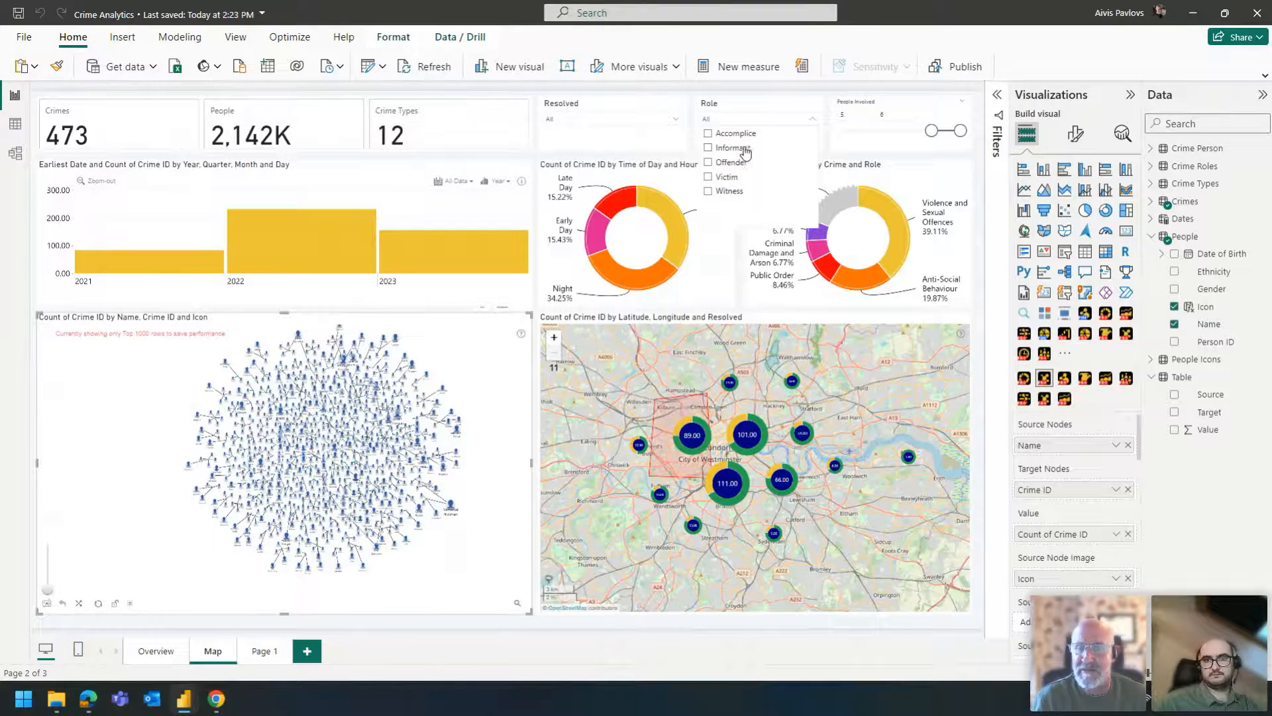
click(743, 163)
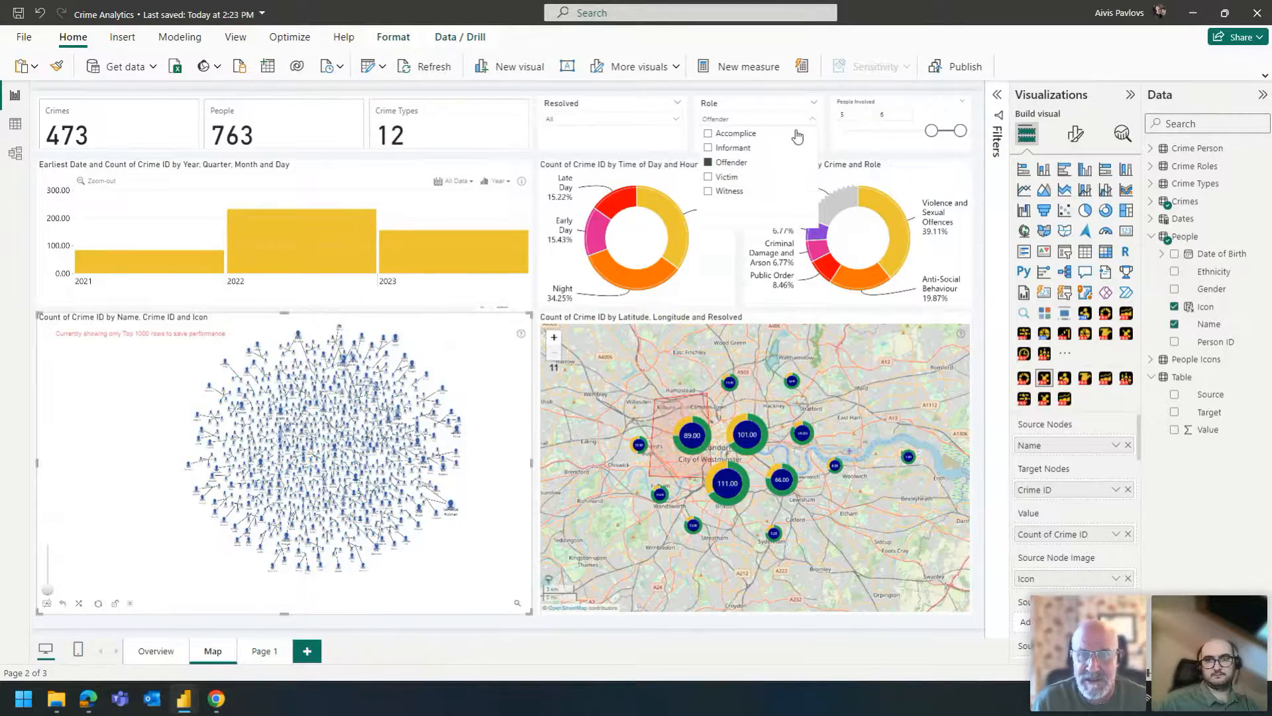
click(747, 122)
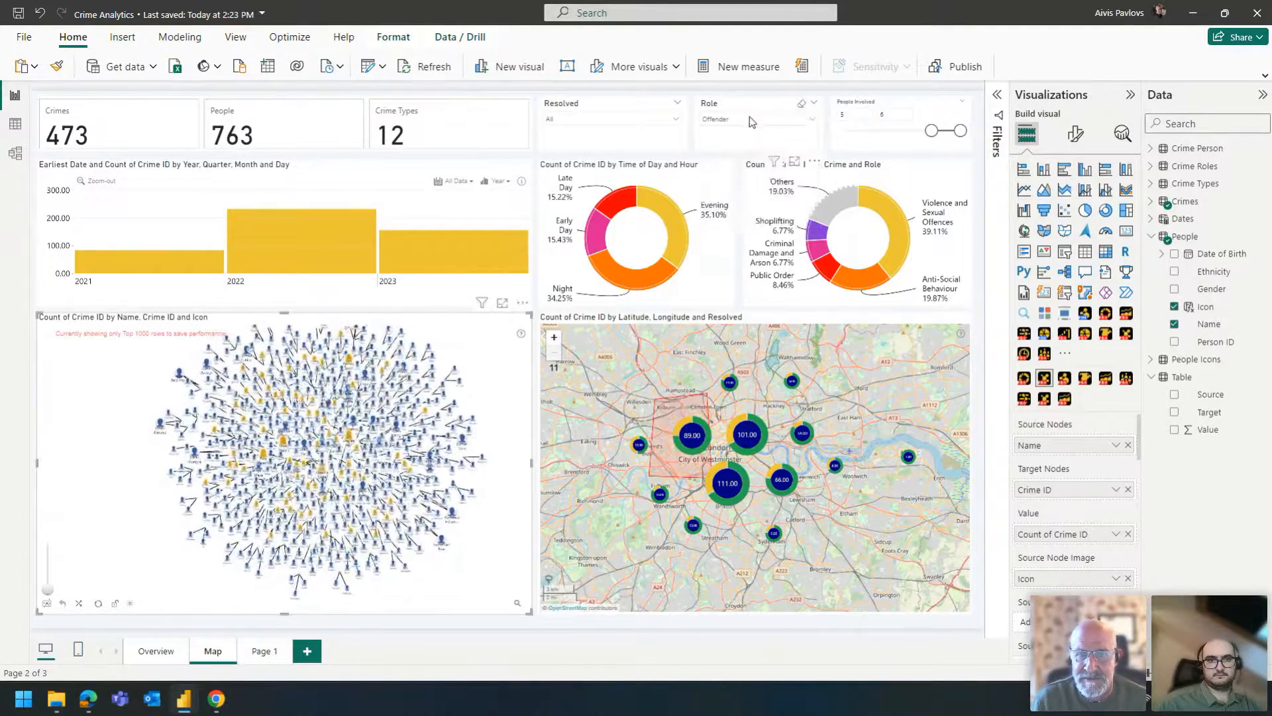
click(638, 121)
click(552, 147)
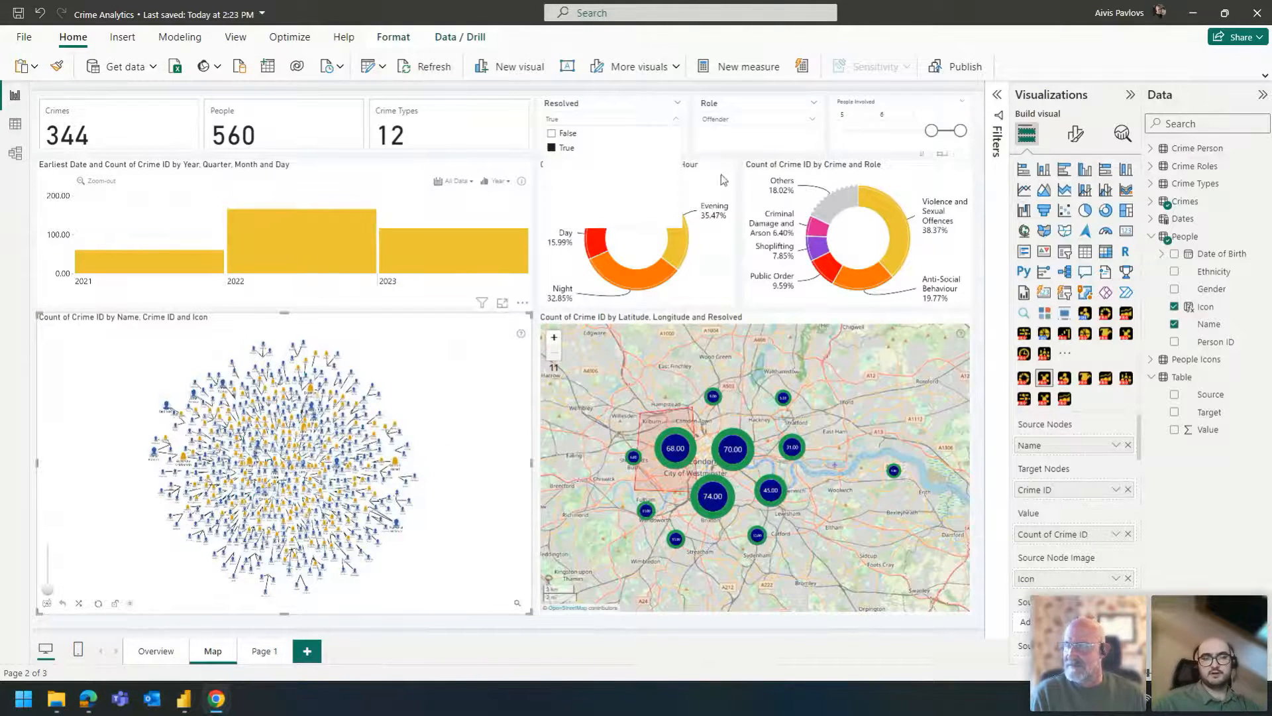
click(830, 153)
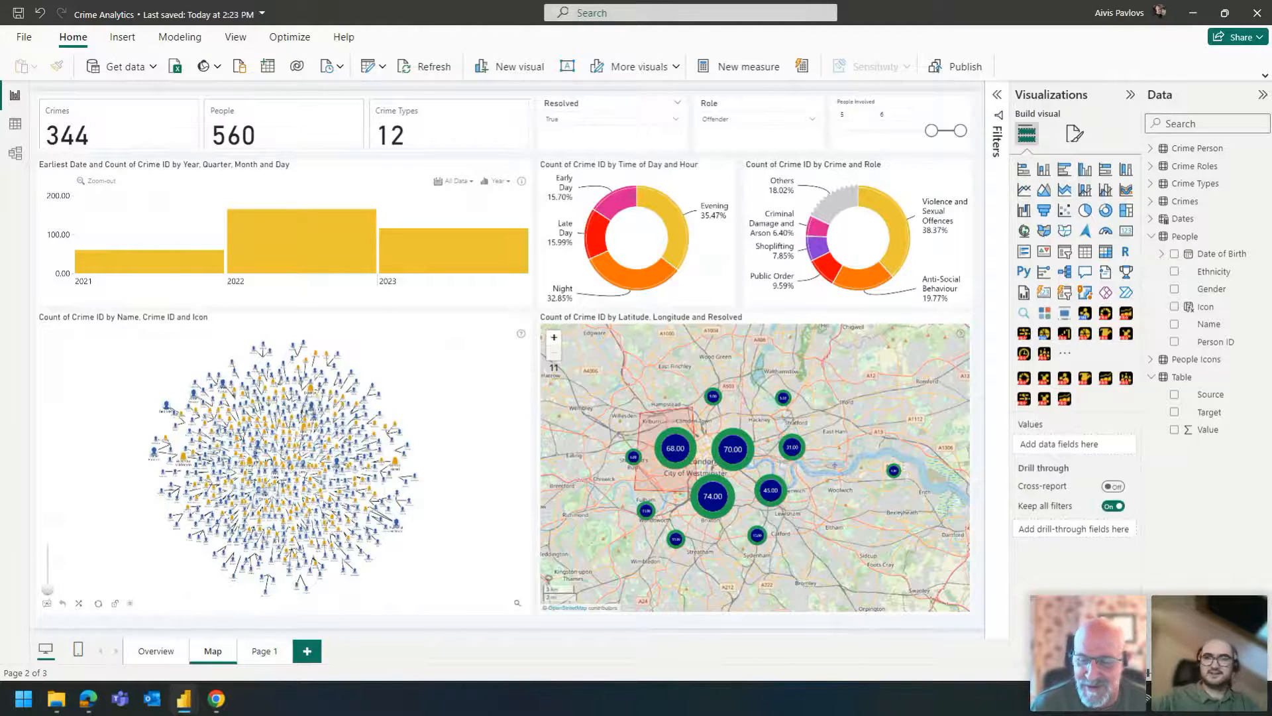
key(alt+Tab)
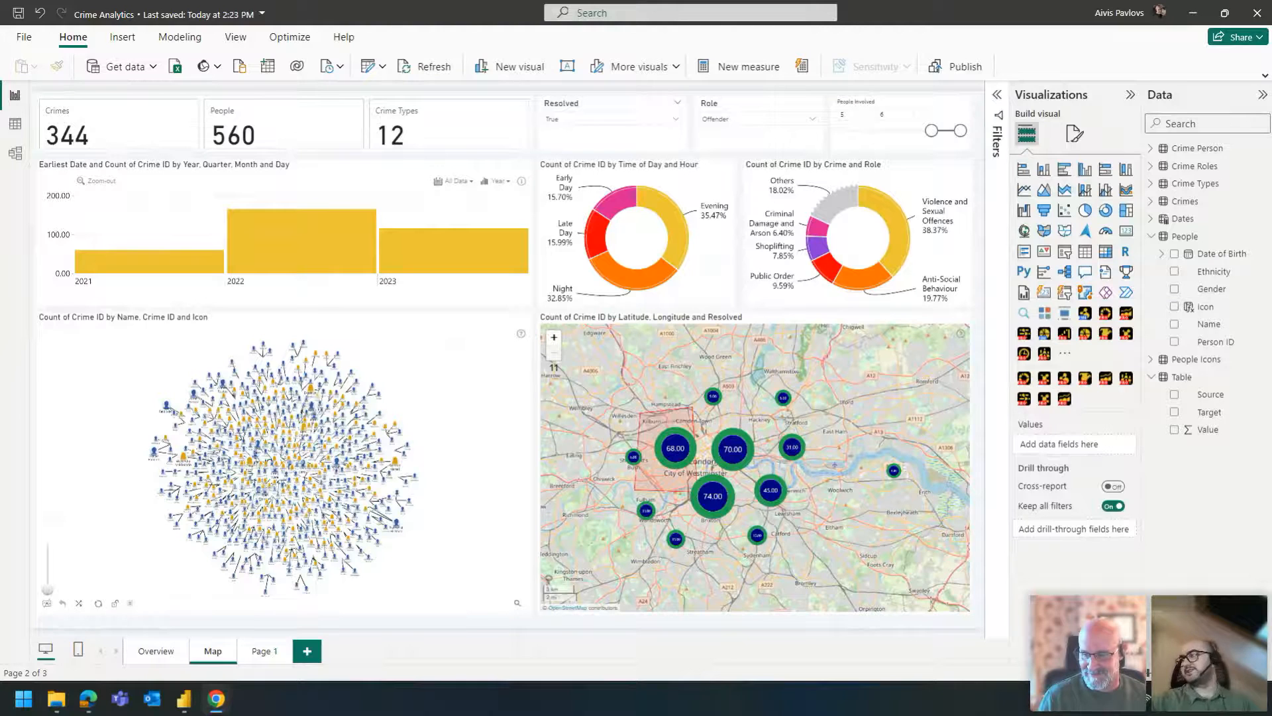